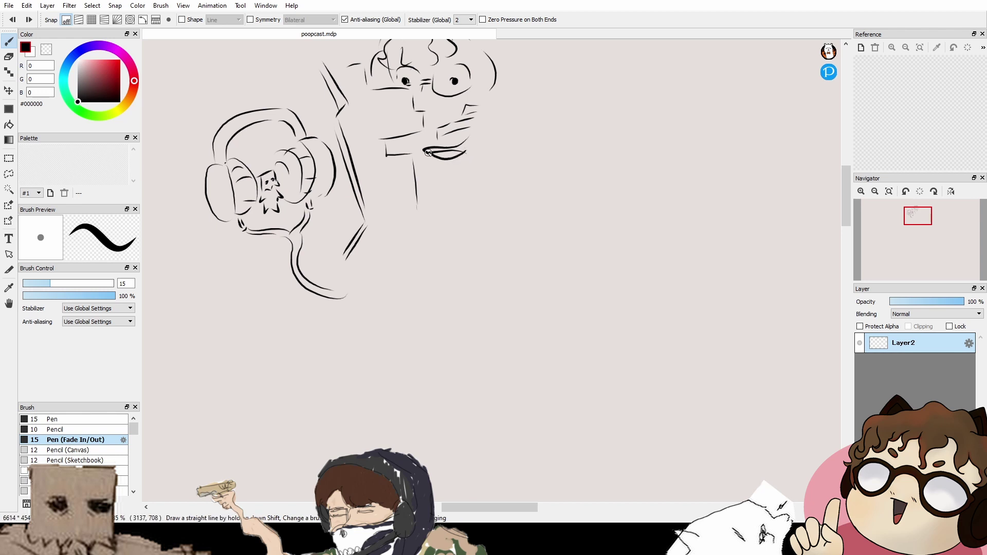
Step: Draw the long slanted coat and arm lines on the outer side of the cat-eared character
left_click_drag(489, 125, 472, 230)
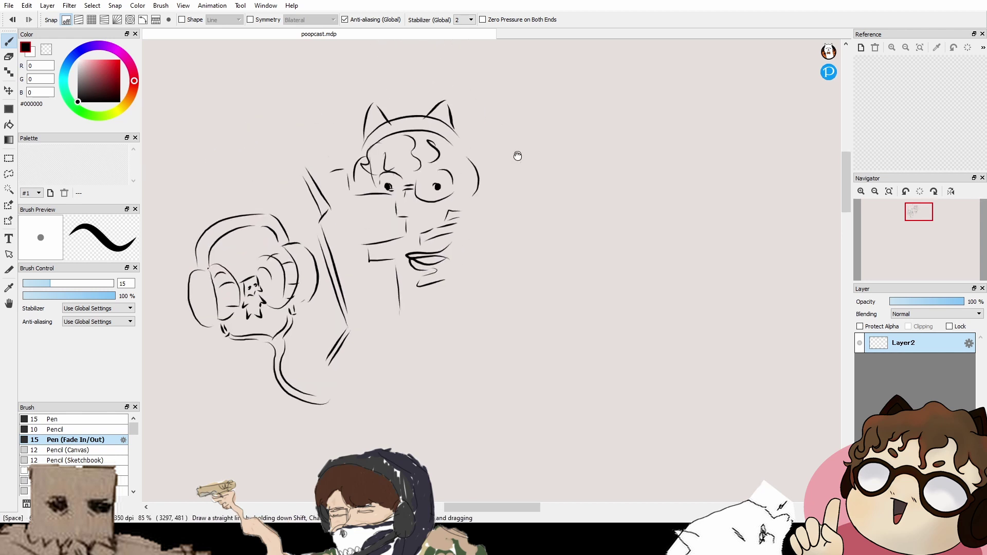
left_click_drag(518, 155, 505, 113)
left_click_drag(474, 76, 486, 126)
left_click_drag(485, 129, 455, 198)
mouse_move(406, 305)
left_mouse_down()
mouse_move(447, 252)
mouse_move(512, 125)
left_mouse_up()
left_click_drag(570, 163, 489, 166)
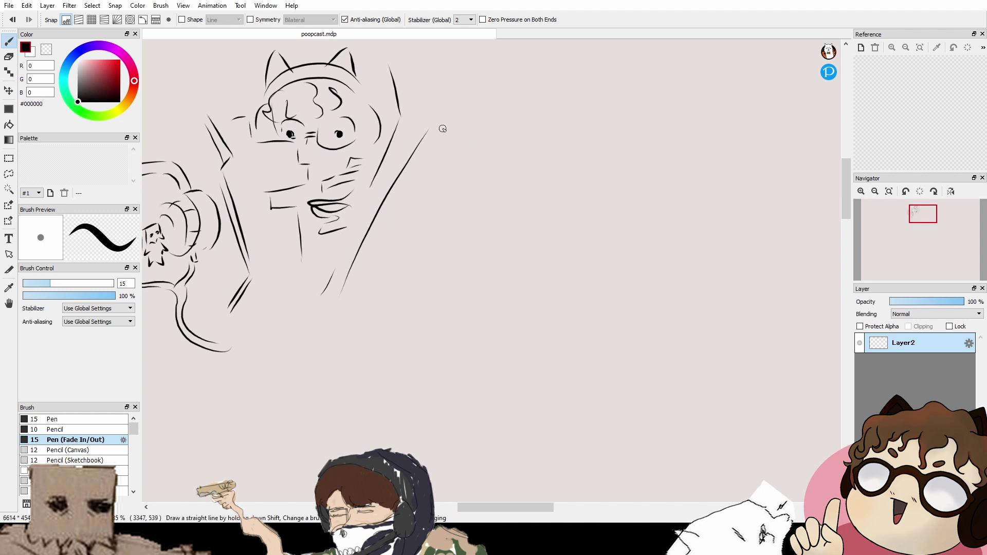
Step: Sketch the third character's angry eyes and brows with a raised hand in front of the face
left_click(445, 131)
left_click_drag(441, 132, 452, 155)
mouse_move(453, 149)
left_mouse_down()
mouse_move(512, 110)
mouse_move(490, 149)
mouse_move(457, 154)
mouse_move(504, 148)
left_mouse_up()
mouse_move(498, 177)
left_mouse_down()
mouse_move(502, 163)
mouse_move(441, 186)
mouse_move(507, 182)
left_mouse_up()
key("ctrl+z")
key("ctrl+z")
left_click(509, 133)
mouse_move(406, 228)
left_mouse_down()
mouse_move(422, 188)
mouse_move(461, 201)
left_mouse_up()
mouse_move(490, 154)
left_mouse_down()
mouse_move(459, 195)
mouse_move(408, 182)
mouse_move(436, 187)
mouse_move(438, 223)
left_mouse_up()
left_click_drag(377, 196, 389, 166)
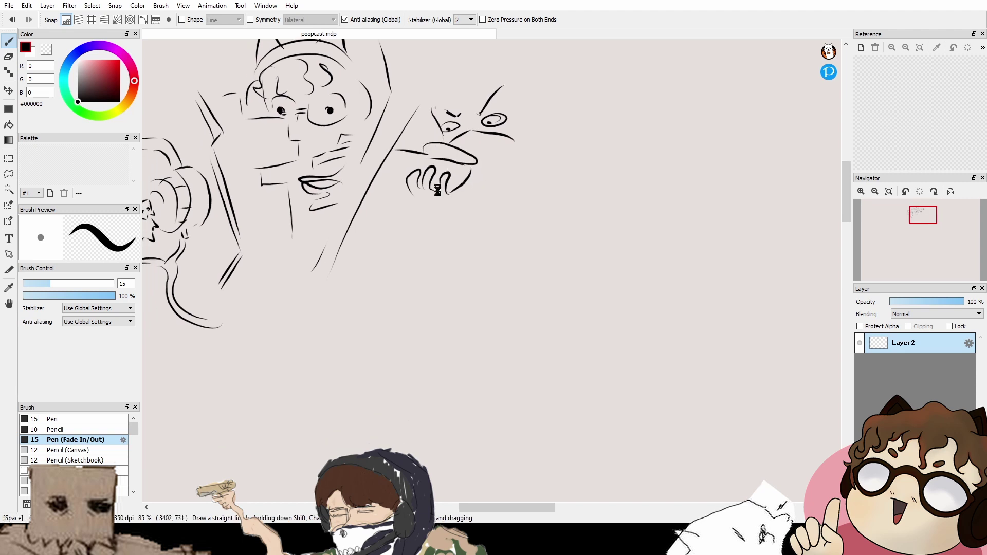
Step: Draw the forearm lines leading down from the third character's raised hand
left_click_drag(439, 188, 468, 156)
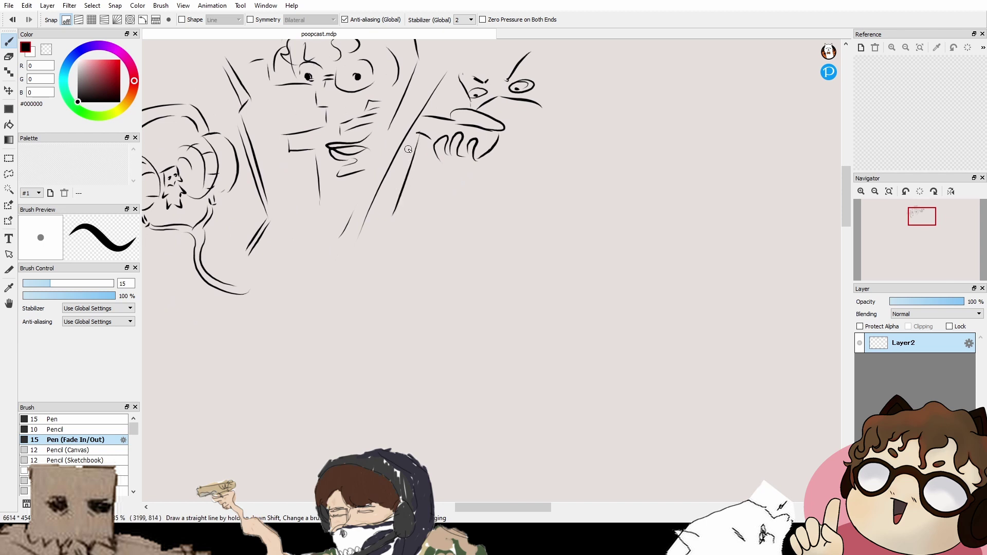
mouse_move(494, 103)
left_mouse_down()
mouse_move(465, 146)
mouse_move(379, 177)
mouse_move(367, 235)
left_mouse_up()
mouse_move(374, 188)
left_mouse_down()
mouse_move(403, 165)
mouse_move(417, 176)
mouse_move(448, 142)
left_mouse_up()
key("ctrl+z")
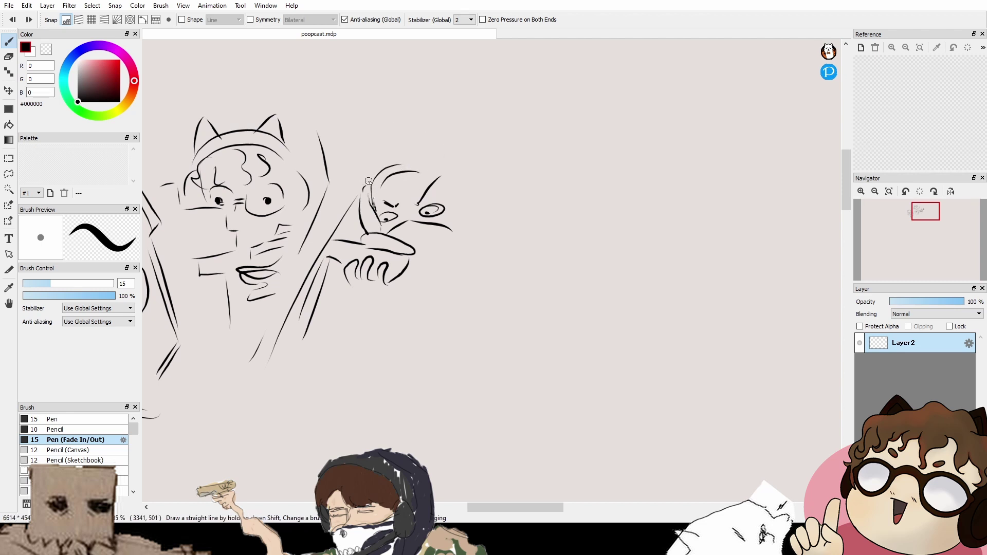
Step: Outline the third character's rounded head, hood and headphone ear cup around the face
mouse_move(365, 179)
left_mouse_down()
mouse_move(434, 155)
mouse_move(413, 166)
mouse_move(462, 183)
mouse_move(463, 227)
left_mouse_up()
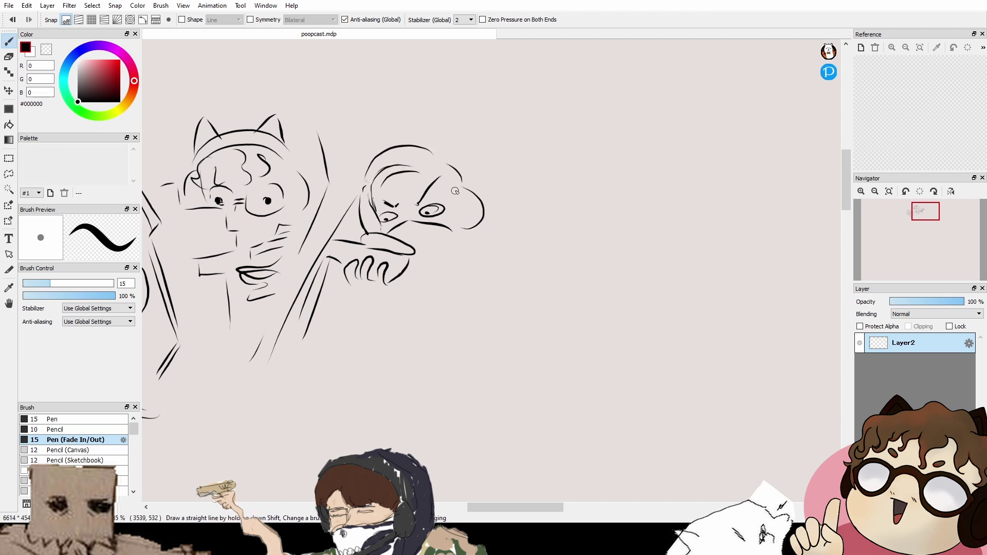
left_click_drag(449, 188, 454, 222)
mouse_move(394, 149)
left_mouse_down()
mouse_move(475, 146)
mouse_move(494, 174)
left_mouse_up()
left_click_drag(492, 180, 490, 198)
left_click_drag(492, 221, 493, 170)
mouse_move(492, 154)
left_mouse_down()
mouse_move(496, 175)
mouse_move(410, 145)
mouse_move(414, 153)
left_mouse_up()
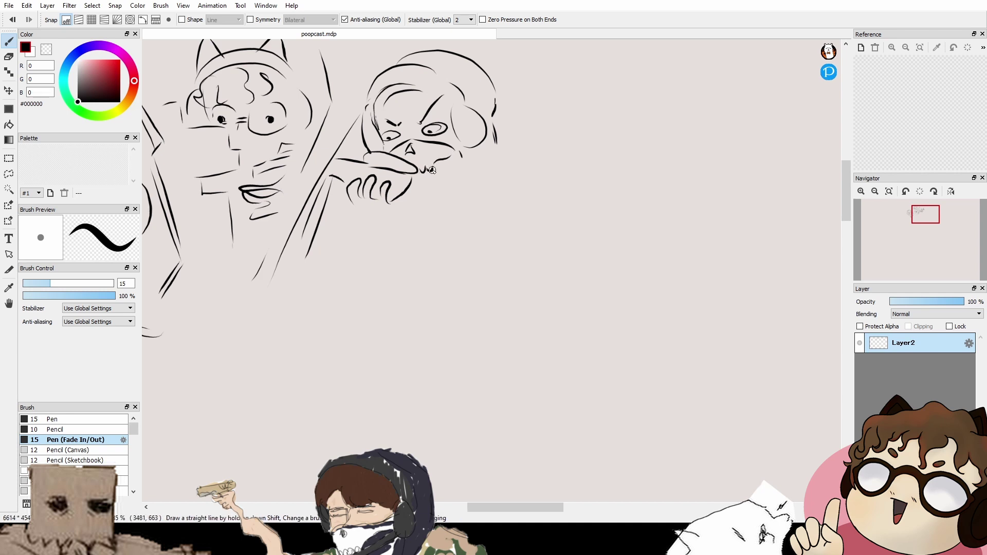
Step: Add the lower teeth and jawline to the third character's skull mask and close the underside of the raised hand
mouse_move(419, 182)
left_mouse_down()
mouse_move(455, 193)
mouse_move(487, 146)
left_mouse_up()
key("space")
left_click_drag(465, 190, 498, 186)
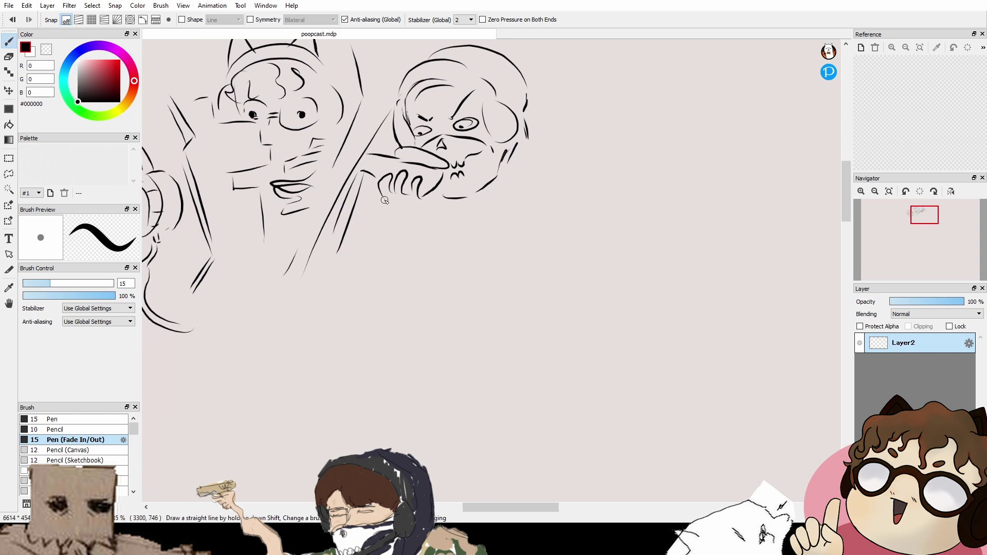
left_click_drag(385, 200, 420, 210)
key("space")
mouse_move(474, 187)
left_mouse_down()
mouse_move(477, 221)
mouse_move(492, 231)
left_mouse_up()
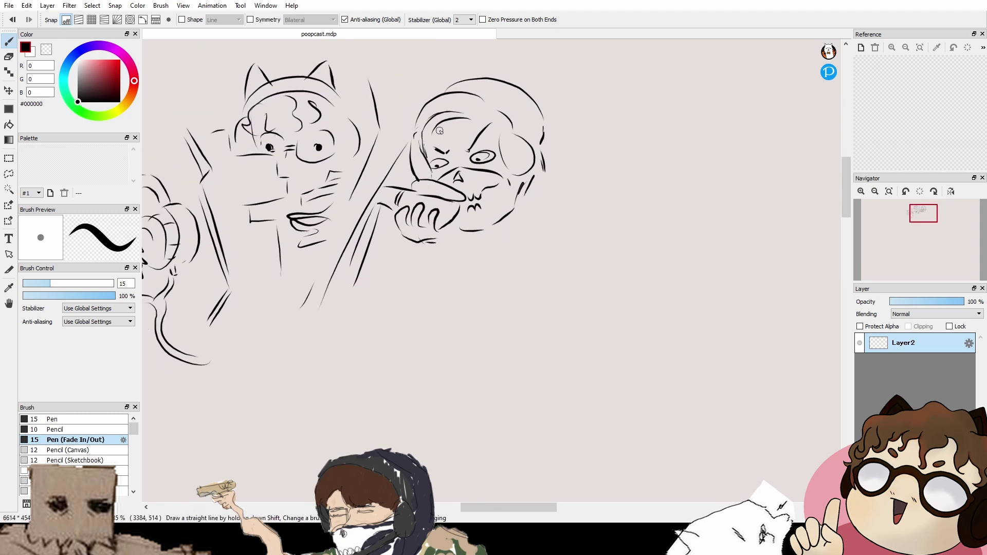
Step: Draw the third character's curved shoulder and the fingers of a second, open hand beneath it
key("space")
left_click_drag(617, 290, 612, 254)
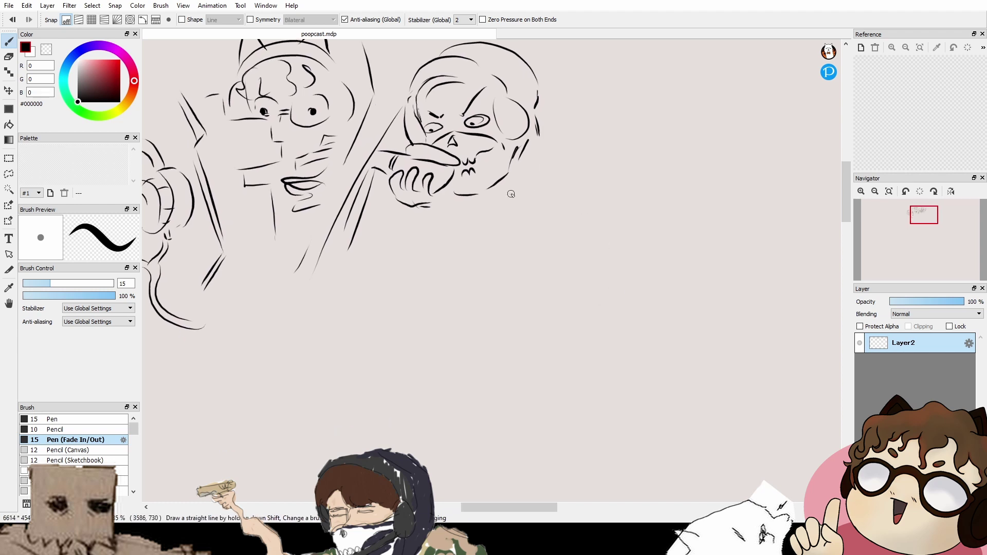
mouse_move(491, 246)
left_mouse_down()
mouse_move(513, 215)
mouse_move(530, 229)
mouse_move(547, 219)
mouse_move(551, 234)
left_mouse_up()
key("ctrl+z")
key("space")
mouse_move(548, 155)
left_mouse_down()
mouse_move(541, 188)
mouse_move(565, 231)
left_mouse_up()
left_click(568, 239)
key("space")
left_click_drag(540, 269, 569, 238)
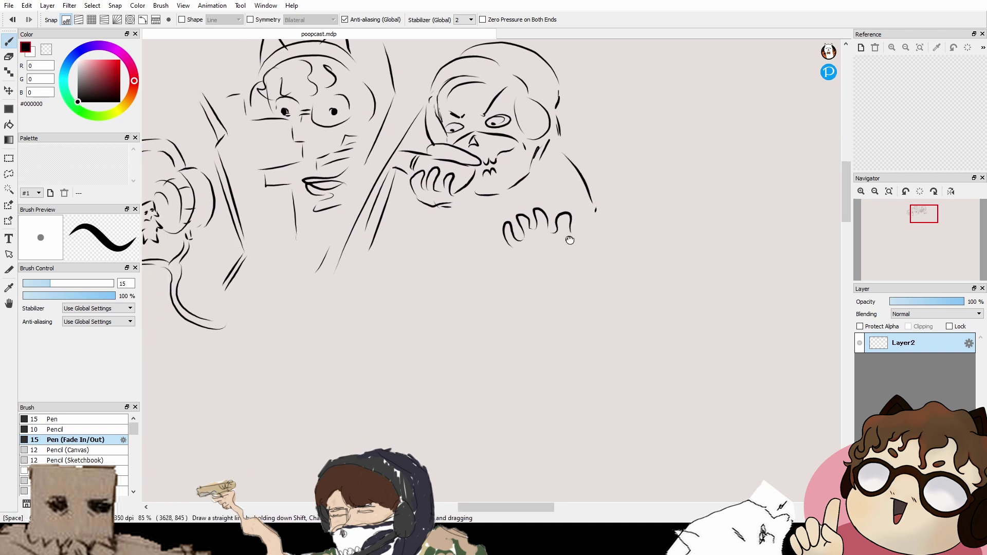
key("ctrl+z")
key("ctrl+z")
mouse_move(568, 140)
left_mouse_down()
mouse_move(581, 150)
mouse_move(591, 227)
left_mouse_up()
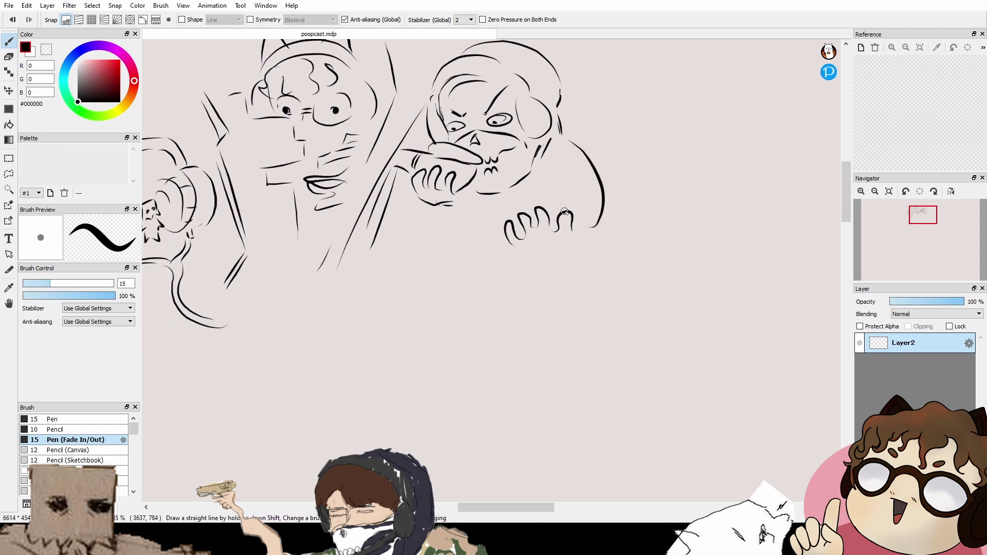
Step: Add the palm and cuff under the open hand and draw the angled table edge lines below it
key("space")
left_click_drag(507, 211, 544, 224)
mouse_move(551, 266)
left_mouse_down()
mouse_move(602, 294)
mouse_move(612, 257)
mouse_move(589, 272)
left_mouse_up()
mouse_move(591, 272)
left_mouse_down()
mouse_move(613, 249)
mouse_move(612, 259)
mouse_move(555, 187)
mouse_move(544, 215)
left_mouse_up()
mouse_move(476, 255)
left_mouse_down()
mouse_move(584, 217)
mouse_move(681, 114)
mouse_move(604, 200)
mouse_move(491, 269)
left_mouse_up()
left_click_drag(604, 270, 565, 216)
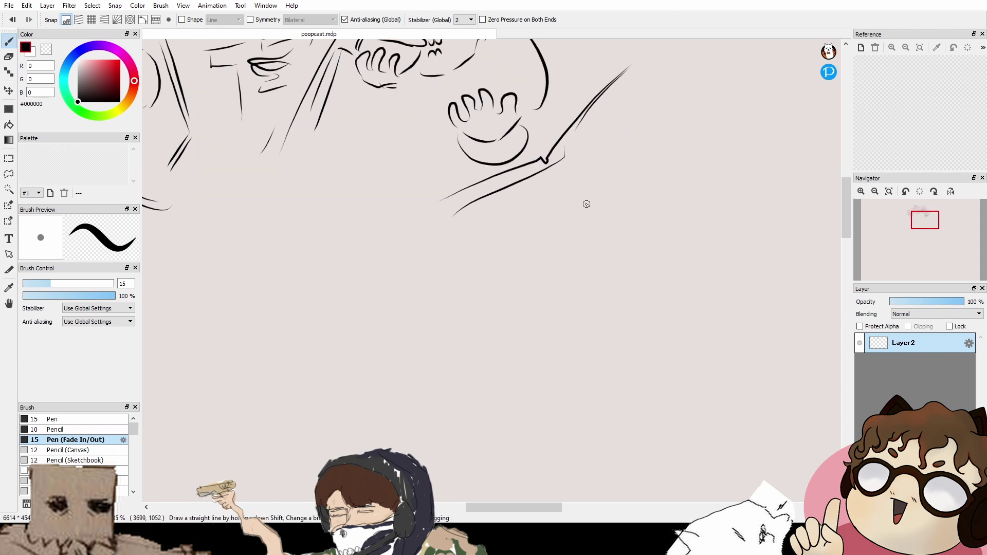
Step: Sketch a small microphone on a flat base with a crosshatched head below the table edge
mouse_move(509, 249)
left_mouse_down()
mouse_move(507, 240)
mouse_move(532, 237)
mouse_move(515, 256)
mouse_move(531, 230)
left_mouse_up()
mouse_move(513, 214)
left_mouse_down()
mouse_move(530, 230)
mouse_move(510, 222)
left_mouse_up()
left_click_drag(520, 212, 519, 225)
left_click_drag(509, 222, 525, 227)
left_click_drag(519, 213, 529, 227)
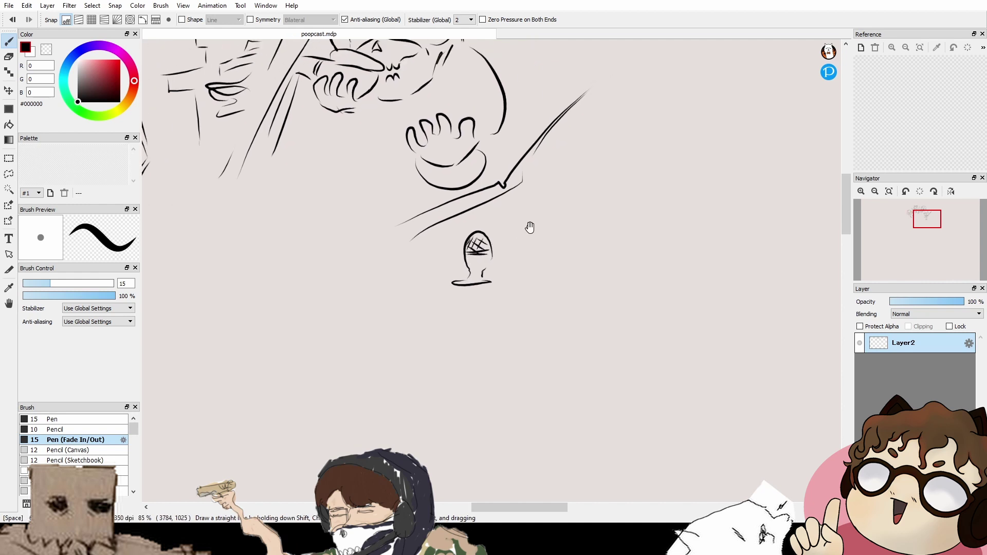
Step: Draw a small flattened character with a simple face and a fist beside the microphone
mouse_move(488, 273)
left_mouse_down()
mouse_move(543, 271)
mouse_move(548, 281)
mouse_move(585, 267)
left_mouse_up()
key("ctrl+z")
mouse_move(511, 268)
left_mouse_down()
mouse_move(584, 269)
mouse_move(567, 258)
left_mouse_up()
mouse_move(508, 256)
left_mouse_down()
mouse_move(494, 262)
mouse_move(501, 250)
mouse_move(534, 262)
mouse_move(573, 290)
mouse_move(539, 249)
mouse_move(489, 262)
mouse_move(564, 266)
left_mouse_up()
scroll(497, 319, "down", 1)
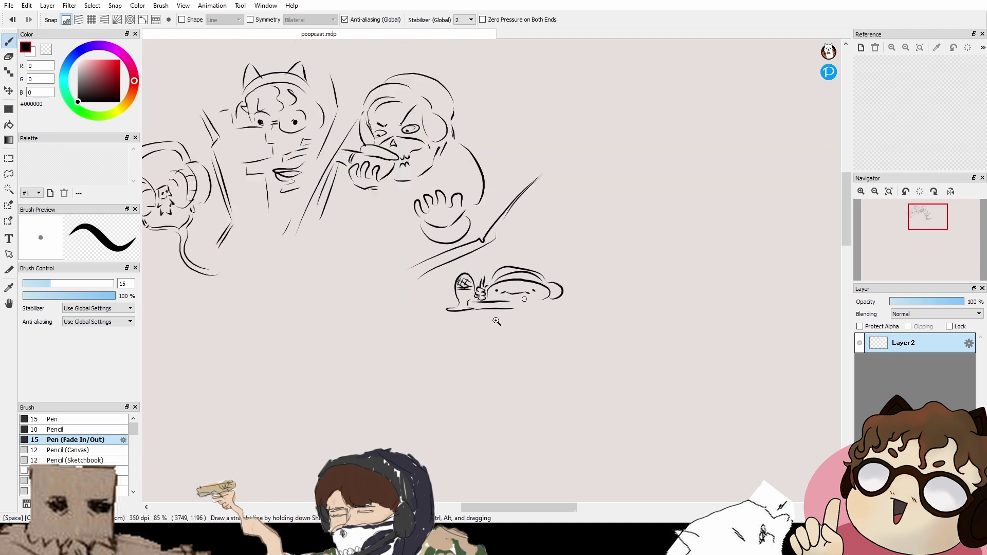
left_click_drag(495, 322, 598, 367)
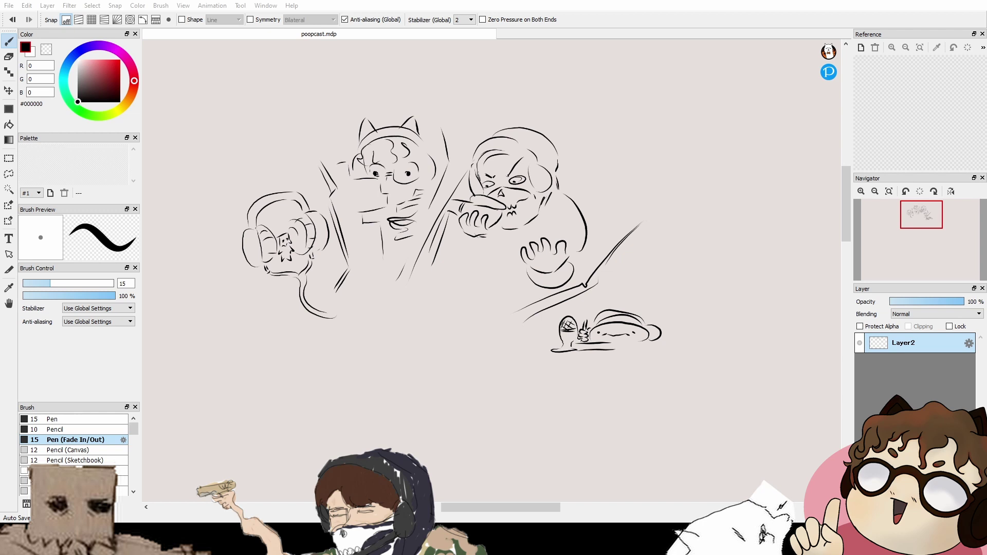
left_click(269, 533)
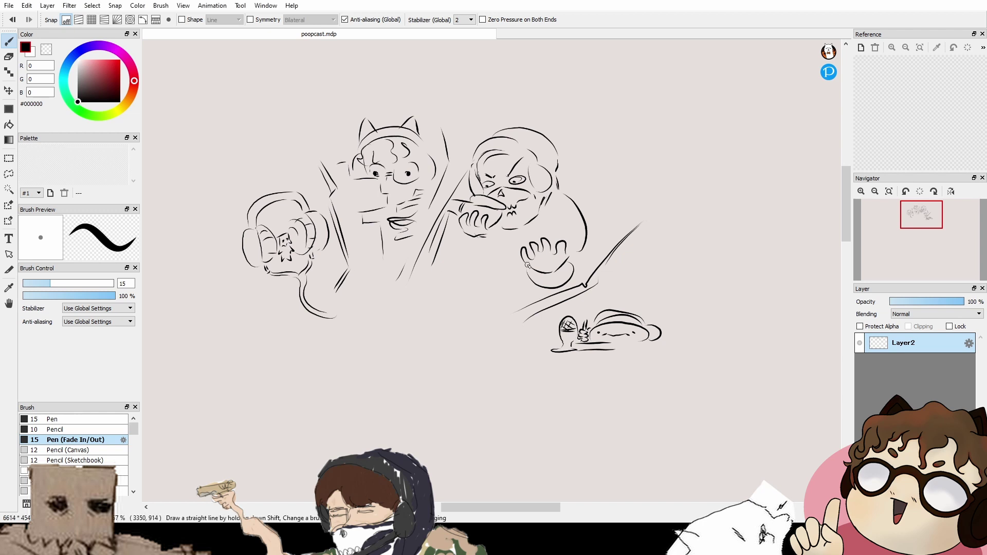
Step: Add a segmented headphone band and an ear cup to the small character beside the microphone
left_click(701, 305, "ctrl")
left_click_drag(674, 301, 729, 304)
left_click_drag(639, 329, 625, 316)
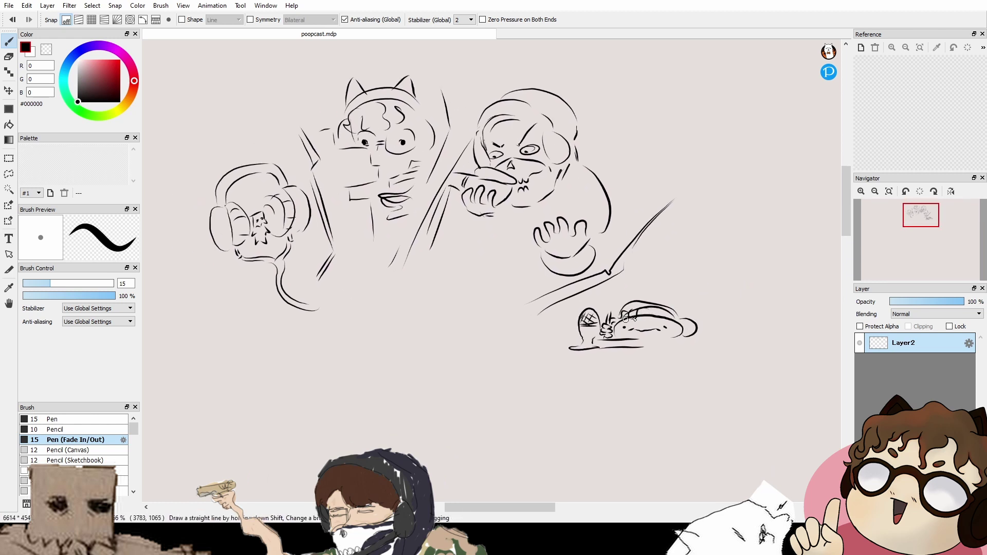
scroll(663, 308, "down", 1)
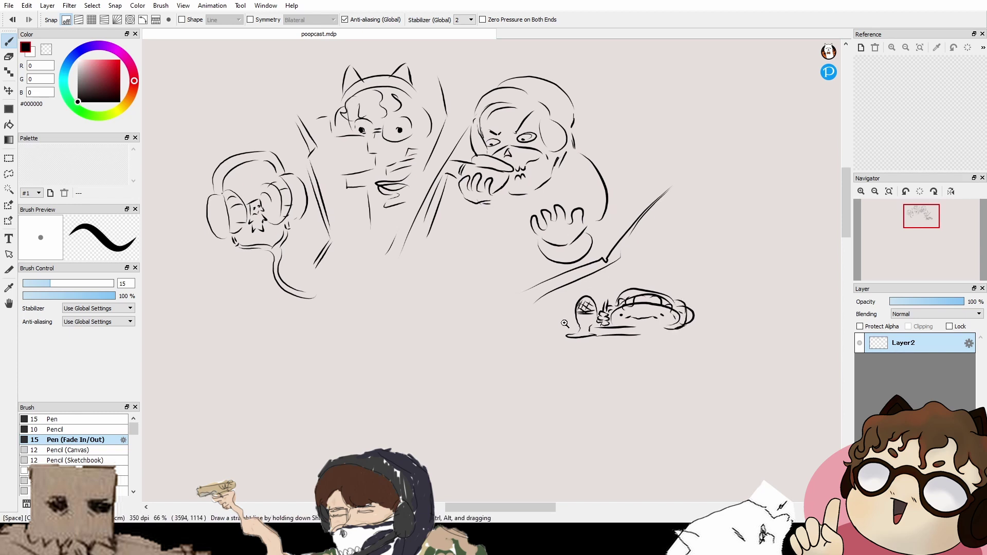
Step: Set the pen size to 23 and hatch the hair, shoulder and coat on the cat-eared character's side facing the first skull
left_click_drag(575, 320, 623, 274)
left_click_drag(428, 182, 543, 309)
left_click(65, 284)
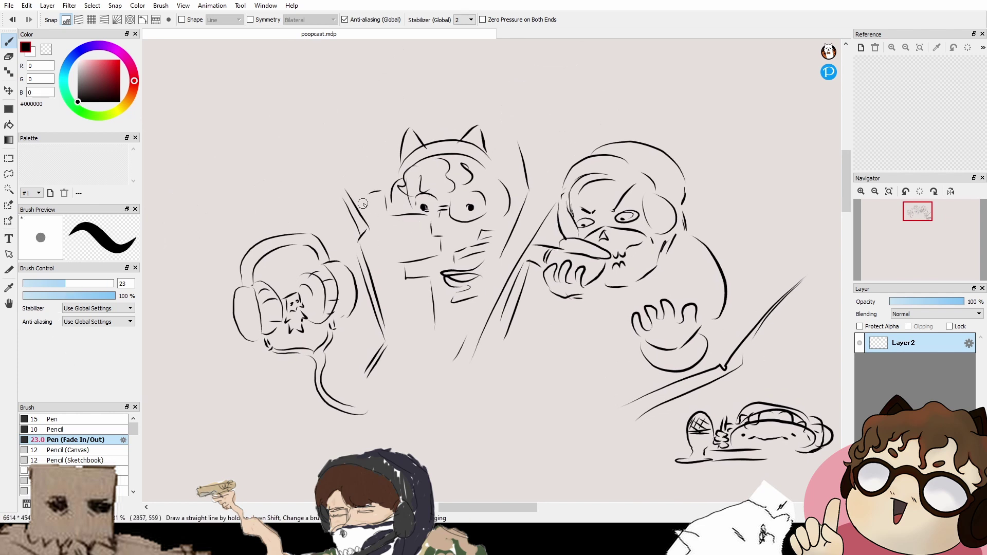
left_click_drag(360, 197, 381, 234)
left_click_drag(376, 200, 388, 260)
left_click_drag(393, 215, 405, 262)
mouse_move(411, 218)
left_mouse_down()
mouse_move(414, 261)
mouse_move(421, 257)
left_mouse_up()
mouse_move(427, 216)
left_mouse_down()
mouse_move(429, 260)
mouse_move(435, 254)
left_mouse_up()
left_click_drag(437, 234, 438, 250)
left_click_drag(371, 257, 385, 329)
left_click_drag(378, 255, 398, 348)
left_click_drag(394, 260, 414, 342)
left_click_drag(414, 272, 432, 336)
left_click_drag(430, 288, 439, 329)
Step: Hatch the dark strokes beside the cat-eared character's mouth and along the hair facing the third character
left_click_drag(457, 246, 459, 258)
left_click_drag(467, 244, 473, 273)
mouse_move(484, 236)
left_mouse_down()
mouse_move(481, 278)
mouse_move(489, 273)
left_mouse_up()
left_click_drag(501, 224, 496, 268)
left_click_drag(516, 199, 507, 265)
mouse_move(535, 214)
left_mouse_down()
mouse_move(526, 252)
mouse_move(537, 243)
left_mouse_up()
left_click_drag(509, 289, 514, 262)
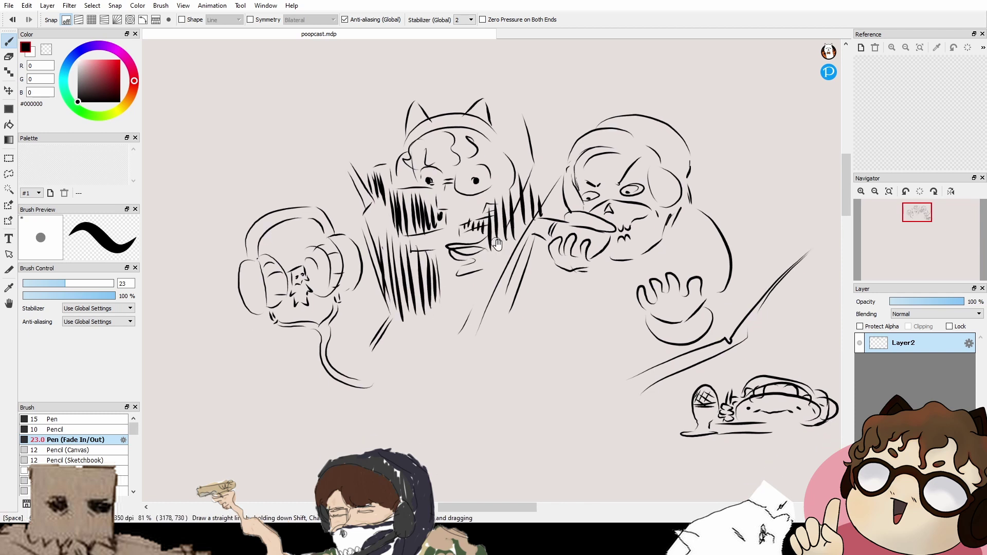
Step: Draw the cat-eared character's small nose and thicken the slanted line beside the cat-ear headband
mouse_move(437, 195)
left_mouse_down()
mouse_move(437, 208)
mouse_move(453, 196)
left_mouse_up()
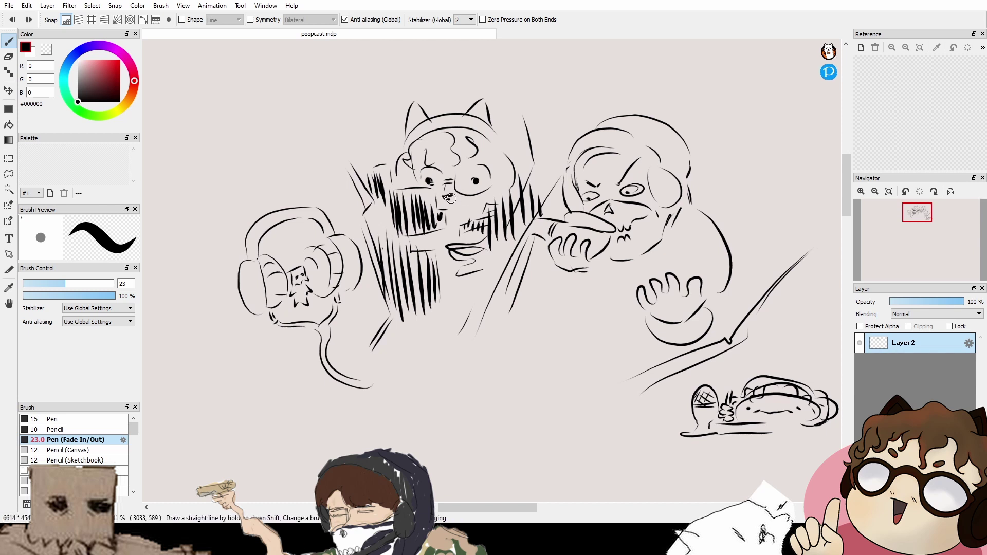
left_click_drag(451, 199, 454, 197)
key("ctrl+z")
scroll(459, 236, "down", 2)
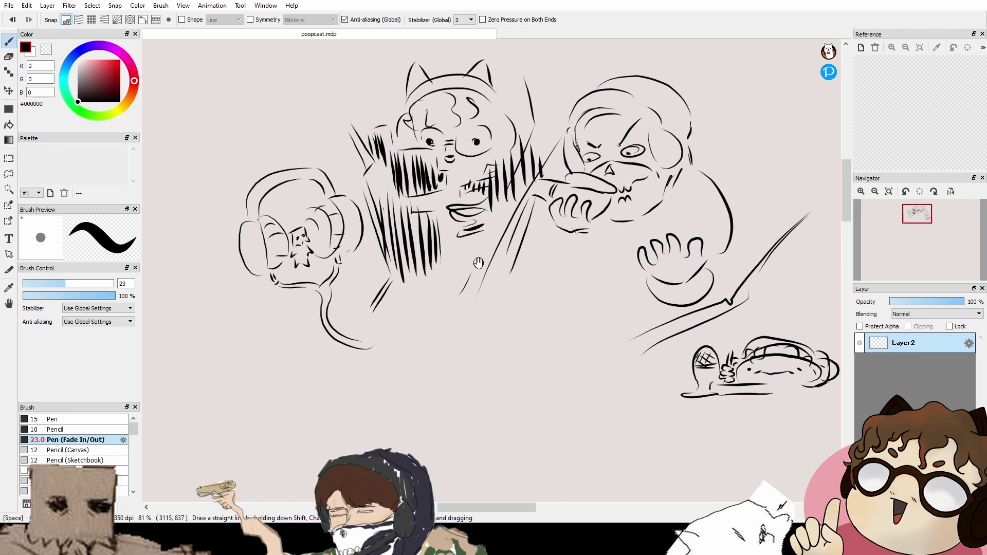
left_click_drag(448, 293, 384, 417)
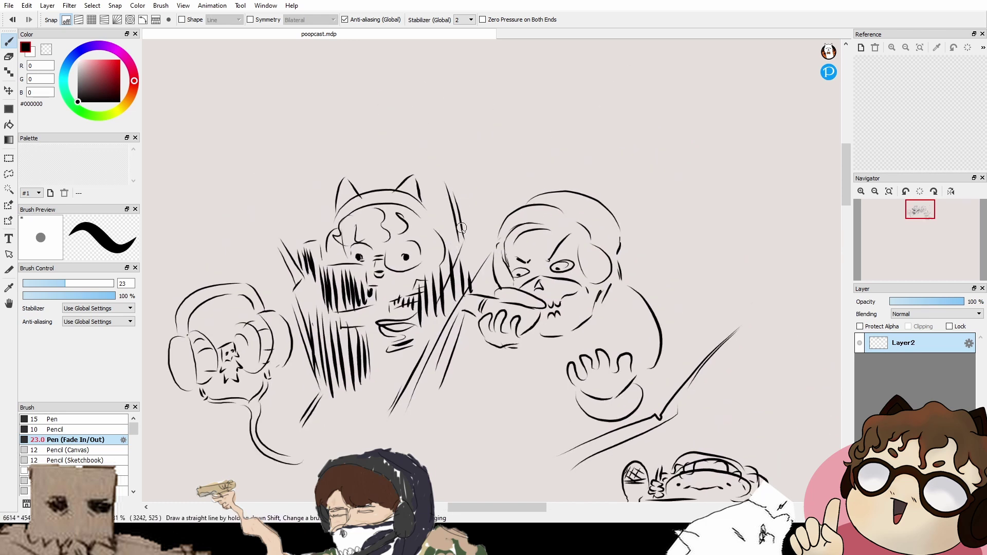
scroll(460, 247, "down", 5)
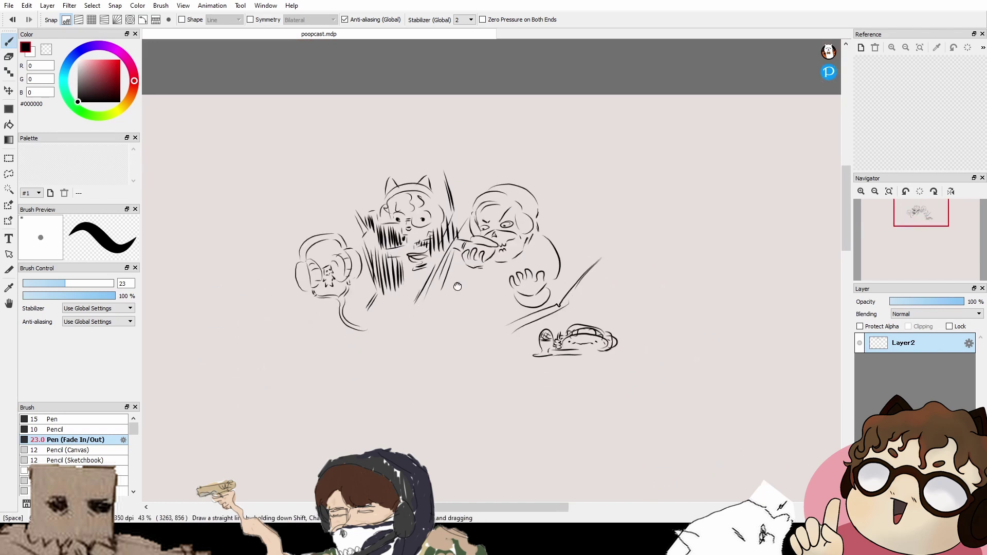
Step: Fill the third character's skull teeth with dense dark strokes and thicken the lines at the neck
scroll(457, 286, "up", 3)
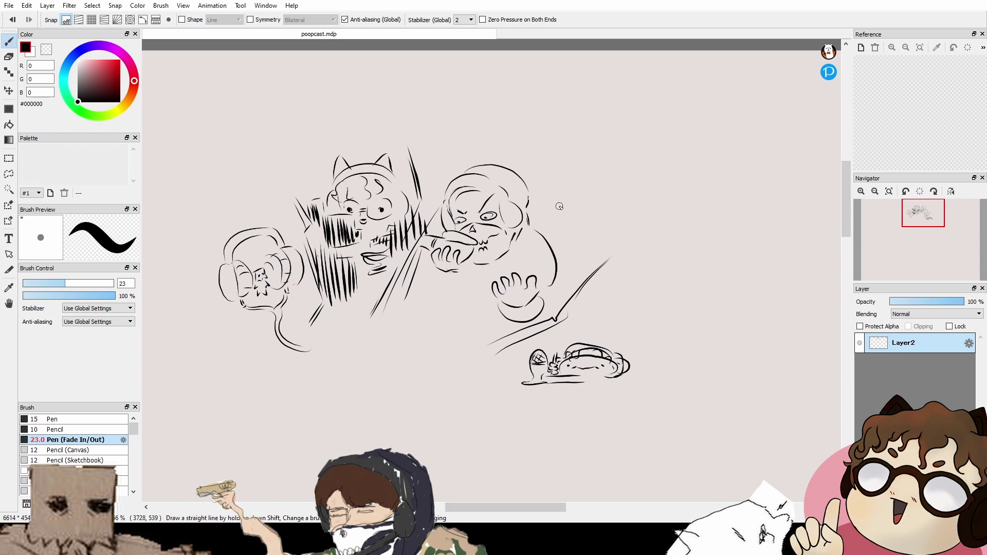
left_click_drag(522, 343, 555, 330)
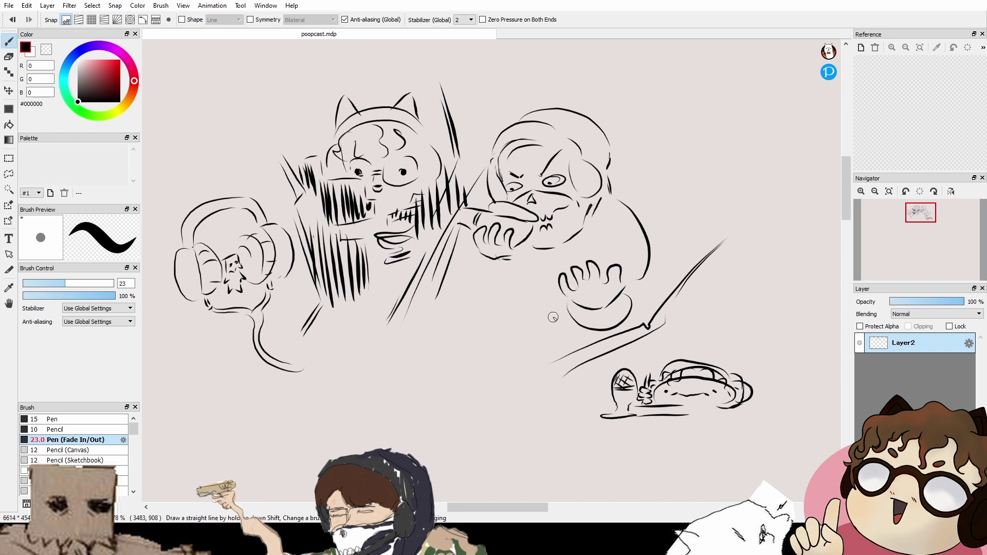
mouse_move(549, 125)
left_mouse_down()
mouse_move(566, 136)
mouse_move(565, 167)
left_mouse_up()
left_click_drag(633, 232, 606, 211)
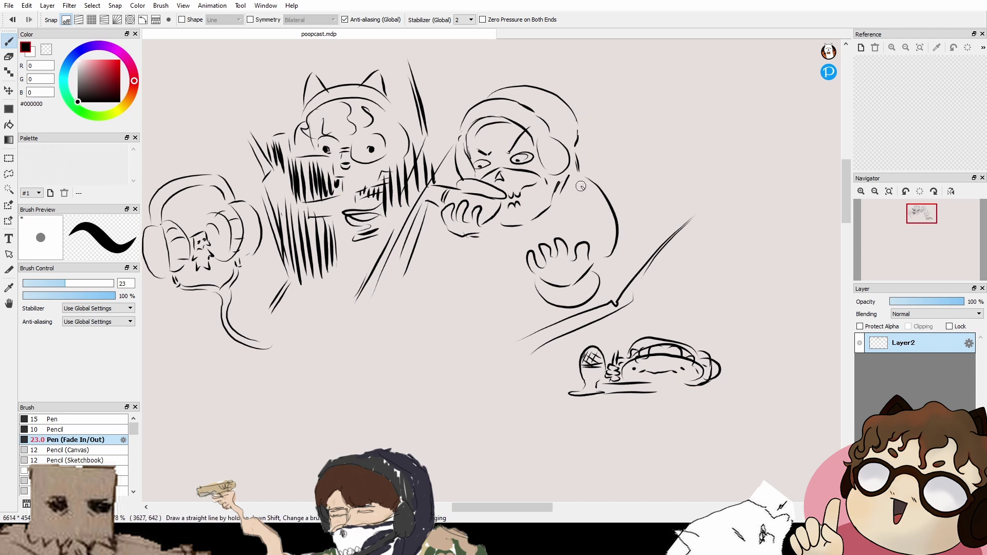
mouse_move(581, 186)
left_mouse_down()
mouse_move(550, 193)
mouse_move(562, 208)
mouse_move(502, 224)
mouse_move(563, 218)
mouse_move(535, 226)
mouse_move(561, 198)
mouse_move(560, 216)
left_mouse_up()
left_click_drag(609, 180, 591, 208)
left_click_drag(577, 276, 593, 246)
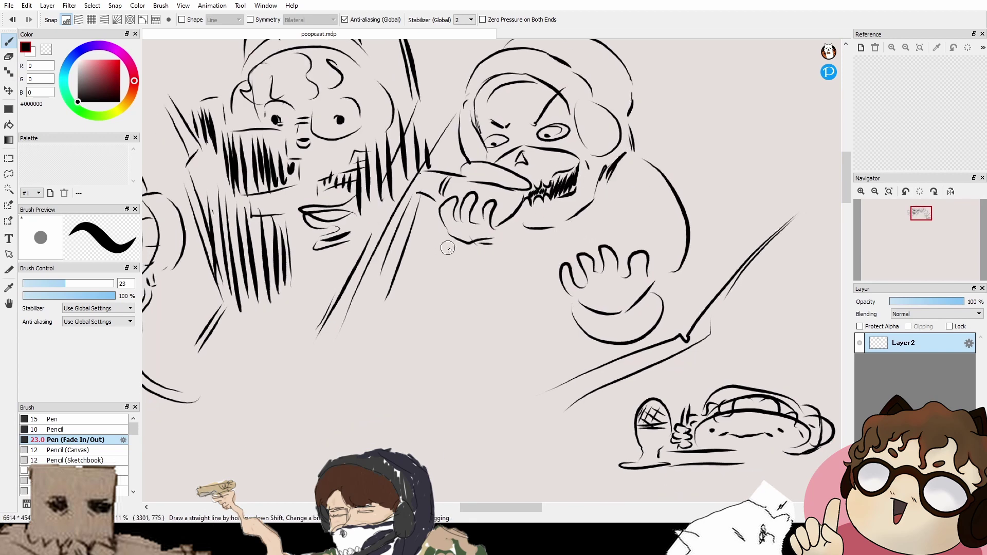
Step: Draw the rounded sleeve below the third character's raised hand and thicken the angry eyebrows
mouse_move(453, 245)
left_mouse_down()
mouse_move(501, 305)
mouse_move(511, 253)
left_mouse_up()
mouse_move(594, 244)
left_mouse_down()
mouse_move(582, 268)
mouse_move(585, 302)
left_mouse_up()
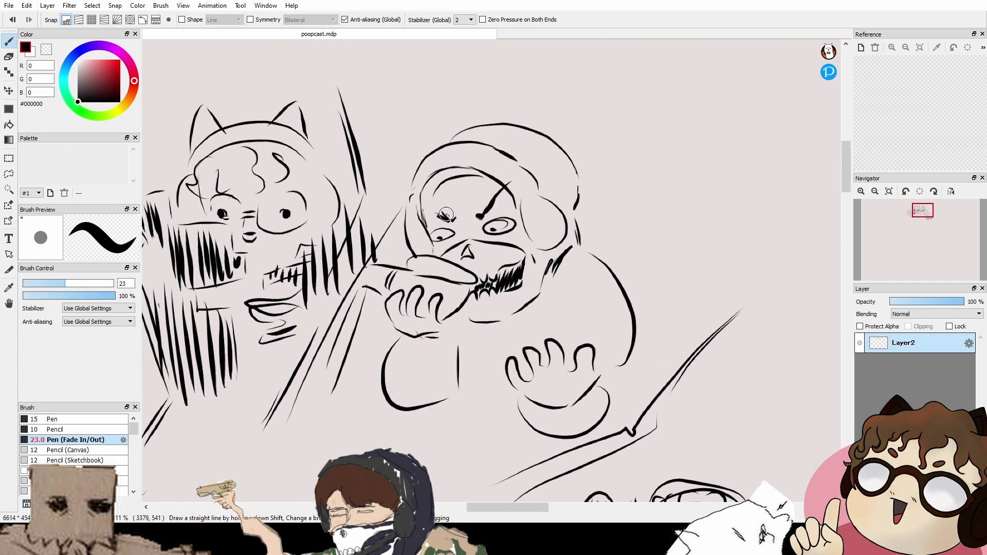
left_click_drag(427, 207, 446, 218)
scroll(453, 338, "down", 4)
left_click_drag(398, 330, 509, 257)
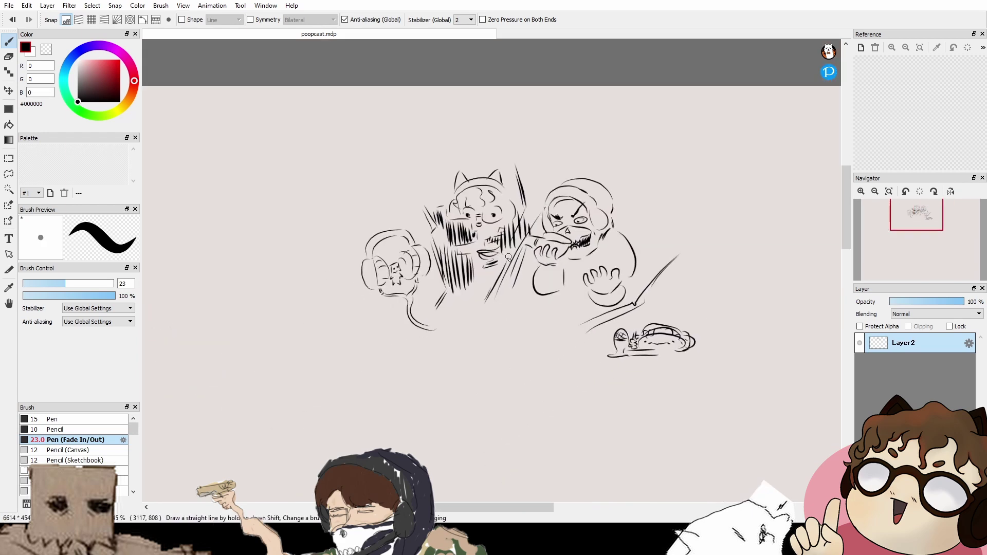
Step: Erase the small character's two dot eyes with the eraser at size 23, and switch back to Pen (Fade In/Out)
scroll(508, 257, "up", 4)
left_click_drag(741, 288, 535, 251)
mouse_move(707, 347)
left_mouse_down()
mouse_move(634, 377)
mouse_move(660, 291)
left_mouse_up()
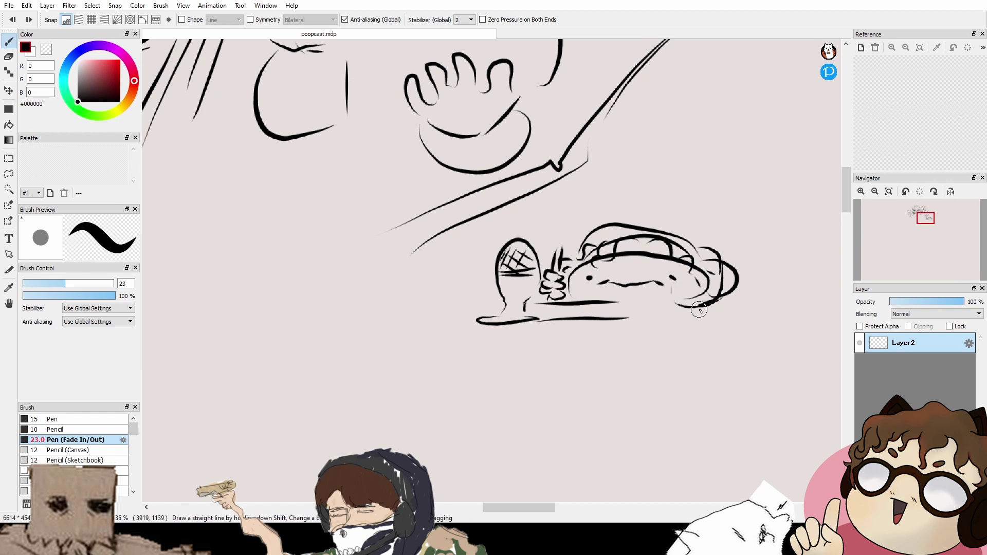
left_click(87, 469)
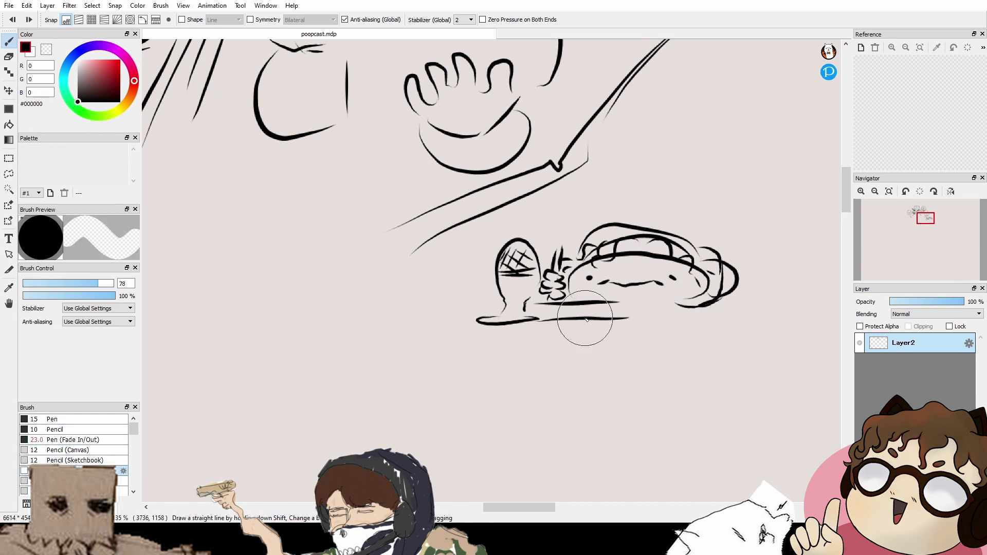
left_click(67, 284)
left_click(589, 279)
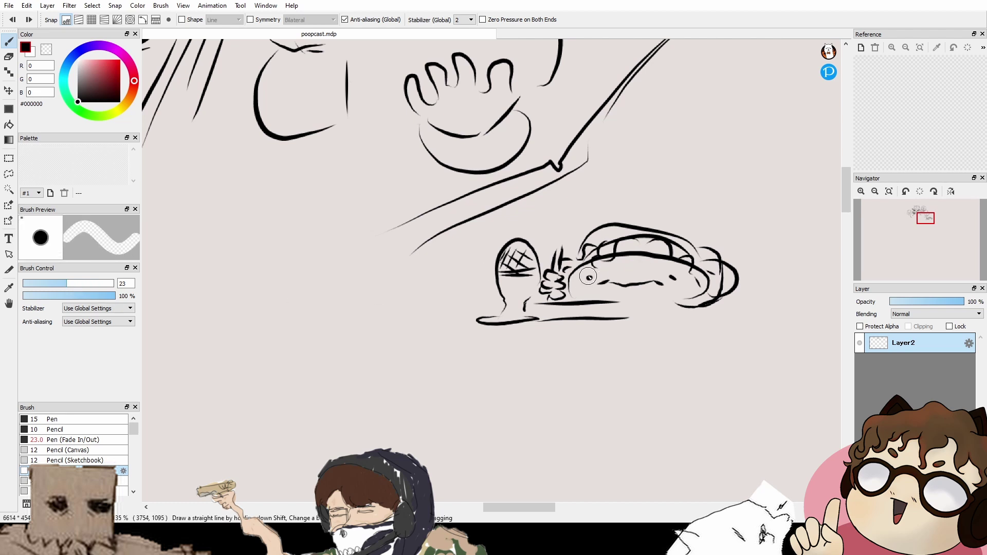
left_click(671, 279)
left_click(77, 440)
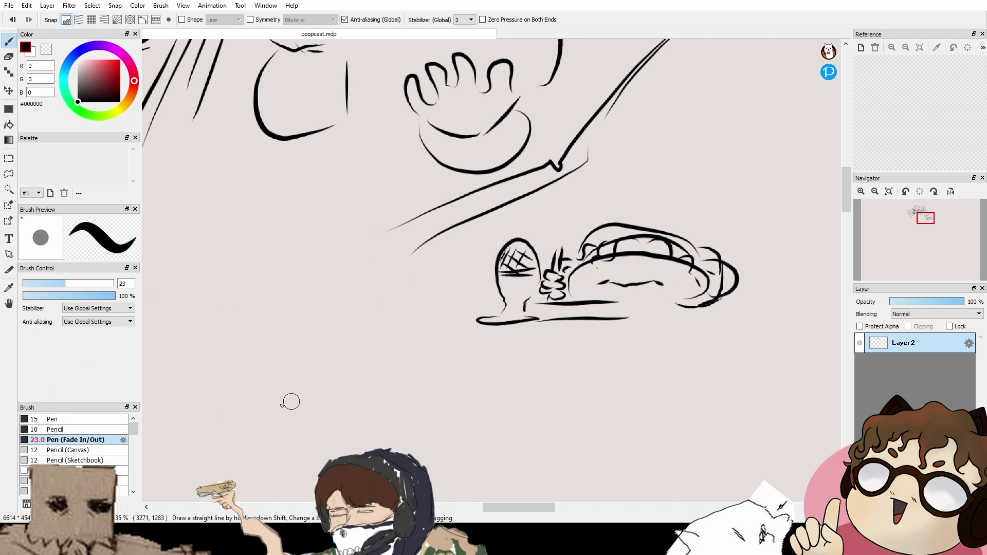
Step: Draw two new widely spaced dot eyes on the small character beside the microphone
left_click_drag(666, 272, 673, 277)
scroll(546, 325, "down", 4)
left_click_drag(517, 290, 602, 330)
scroll(602, 328, "down", 3)
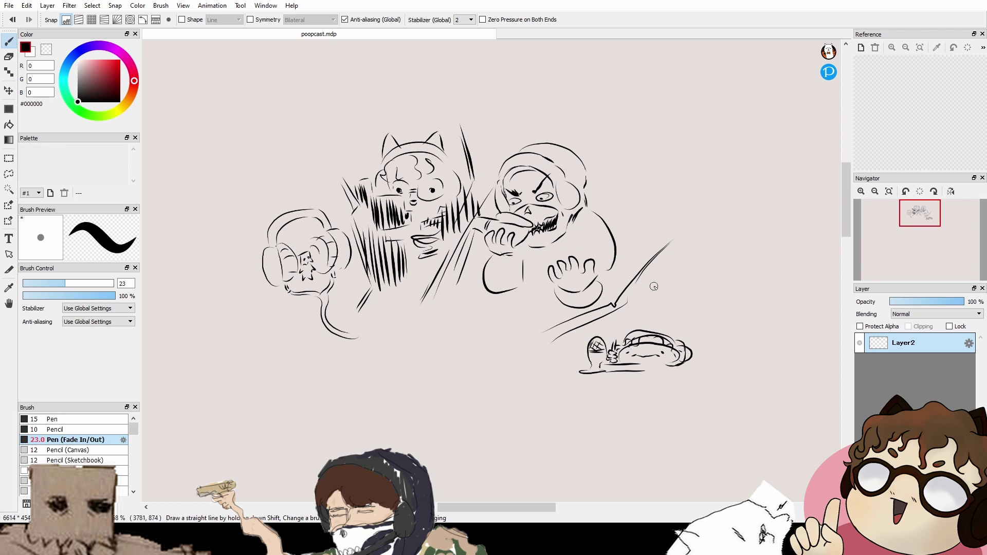
Step: Draw the outer forearm line joining the third character's shoulder curve to the sleeve of the raised open hand
scroll(600, 196, "up", 5)
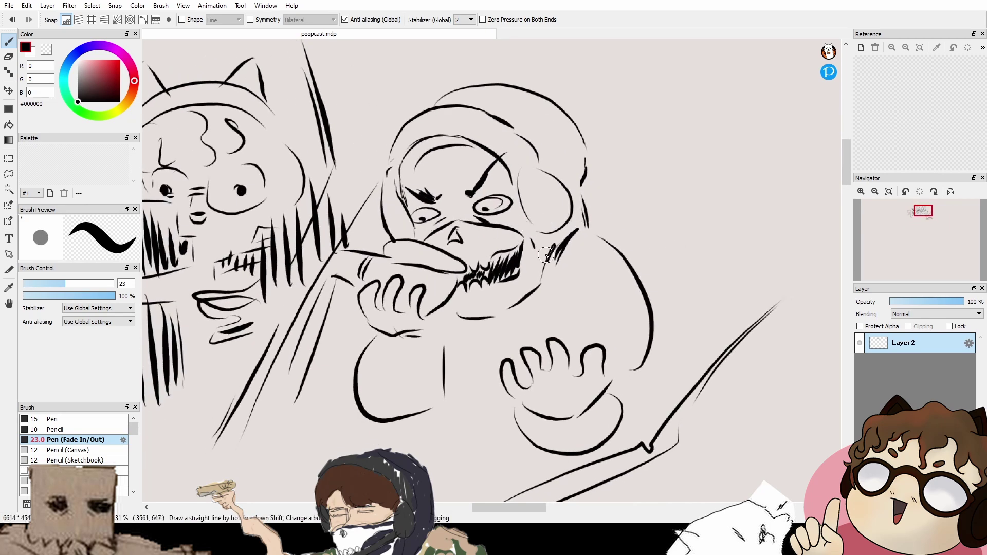
scroll(462, 221, "down", 4)
left_click_drag(486, 355, 542, 292)
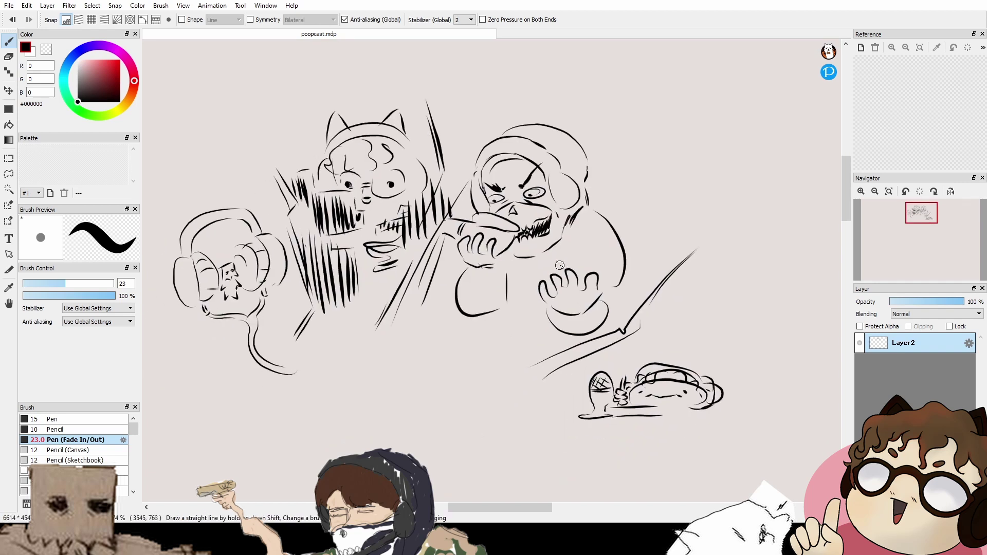
left_click_drag(597, 264, 614, 312)
left_click_drag(547, 375, 566, 346)
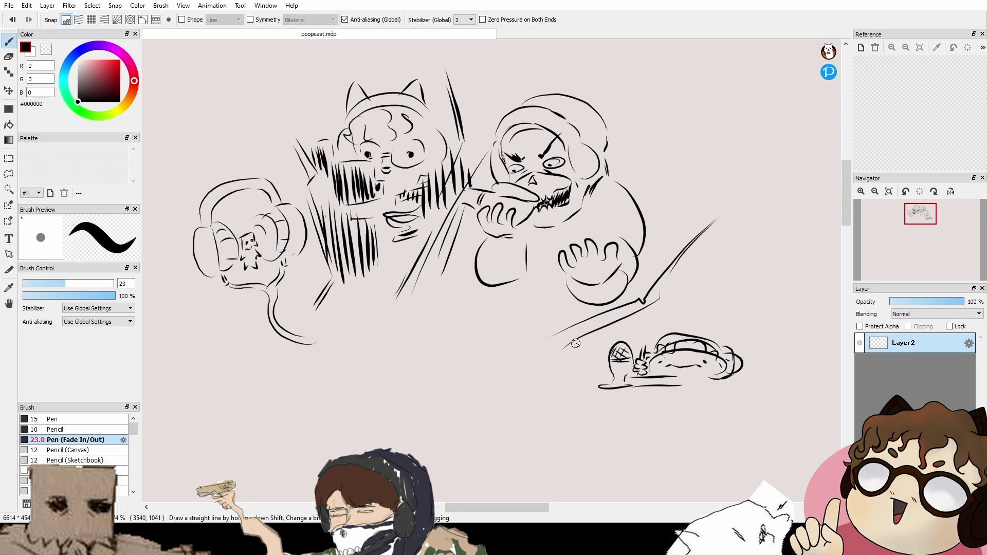
left_click_drag(530, 378, 563, 352)
left_click_drag(569, 389, 589, 341)
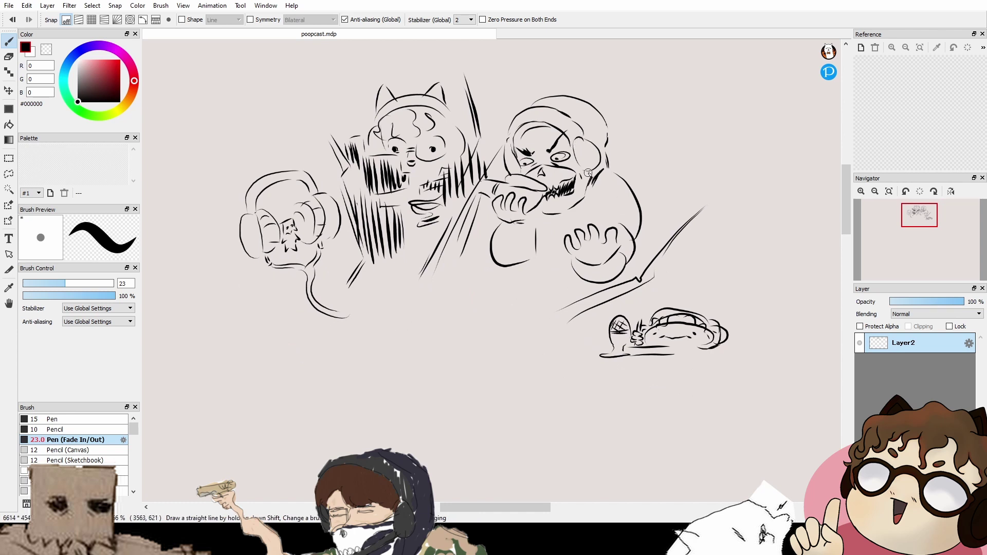
Step: Draw the third character's inner arm line and shade the jaw under the chin with dense dark strokes
left_click_drag(644, 206, 623, 237)
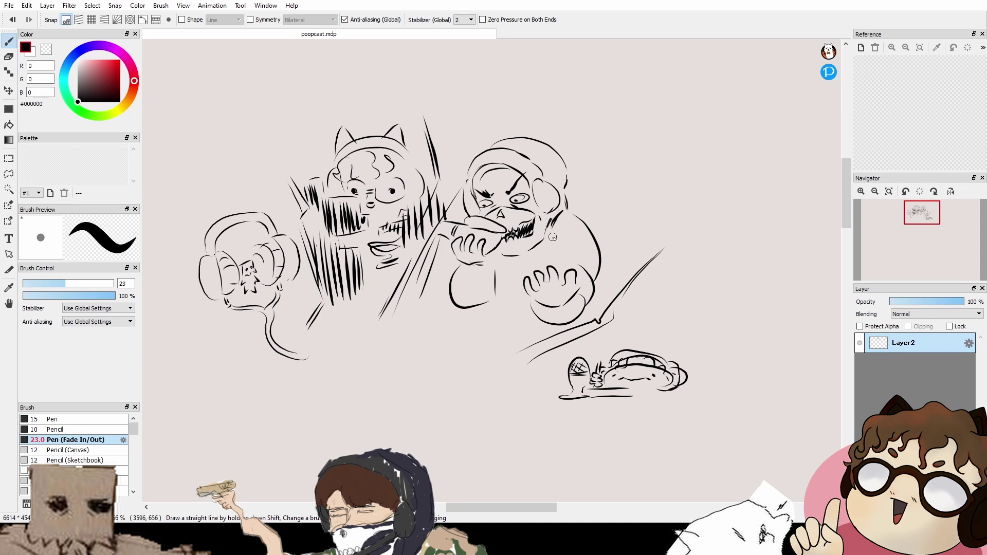
mouse_move(565, 215)
left_mouse_down()
mouse_move(557, 256)
mouse_move(509, 246)
mouse_move(497, 259)
mouse_move(534, 246)
left_mouse_up()
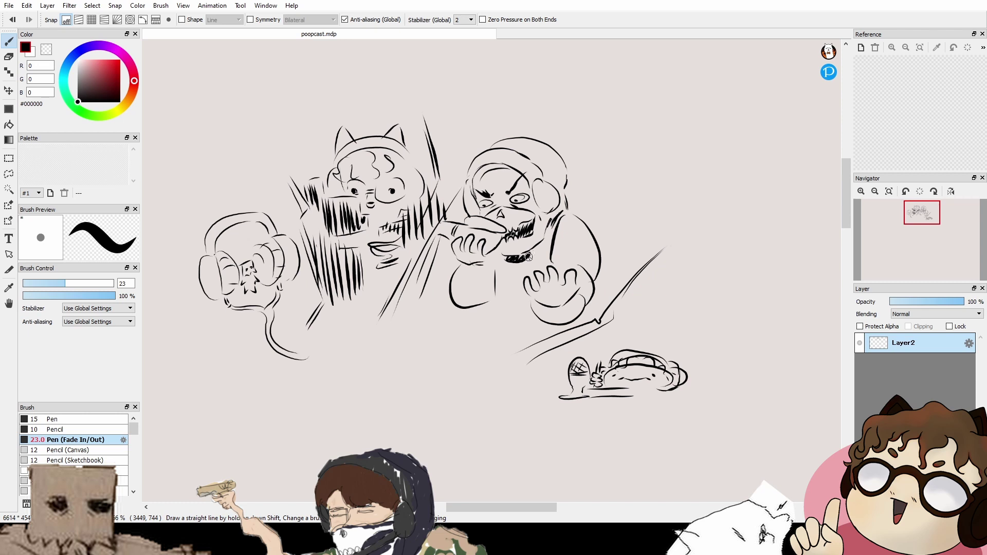
left_click_drag(529, 257, 548, 235)
Step: Sketch the straight panel lines on the third character's chest and the bottom hem of the torso
left_click_drag(495, 300, 512, 301)
mouse_move(522, 320)
left_mouse_down()
mouse_move(525, 301)
mouse_move(489, 289)
mouse_move(486, 302)
mouse_move(544, 311)
left_mouse_up()
left_click_drag(554, 305, 552, 310)
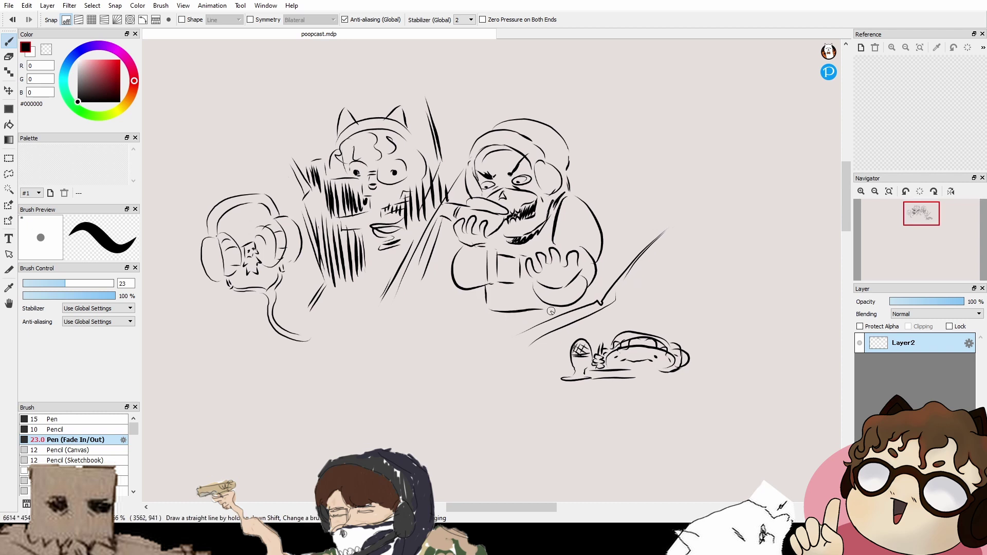
Step: Fill the third character's skull nose black and shade the side of the jaw below the headphone with dense strokes
left_click_drag(588, 216, 586, 249)
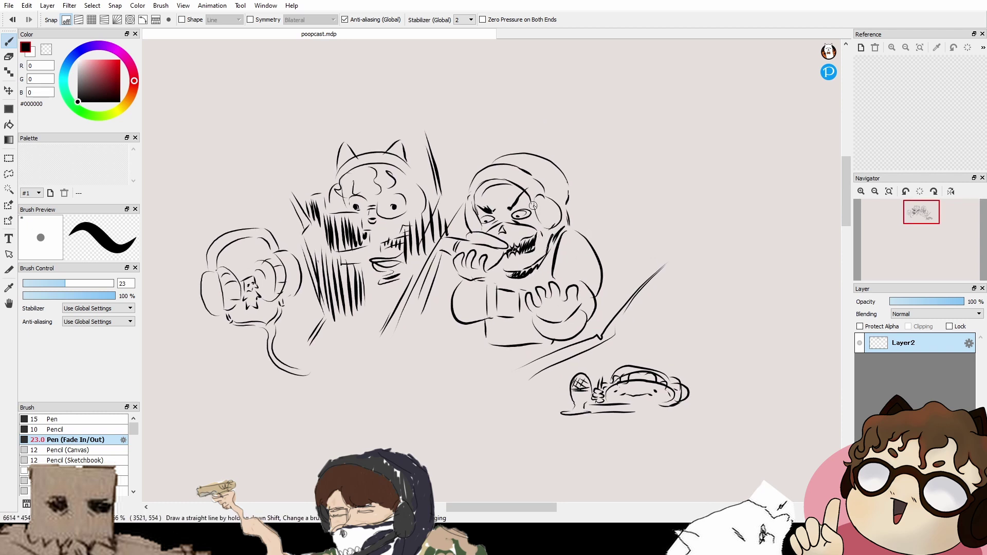
scroll(533, 205, "up", 2)
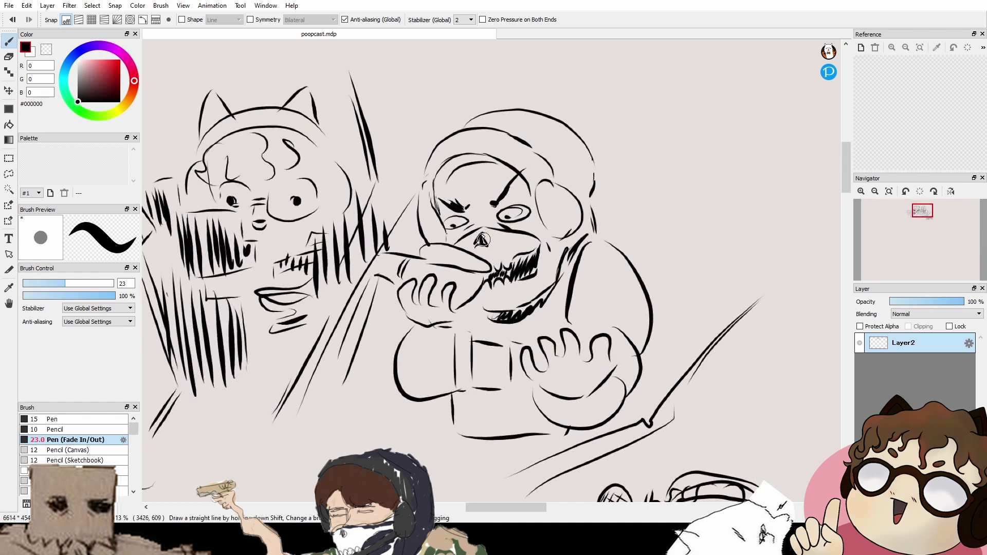
scroll(520, 295, "down", 2)
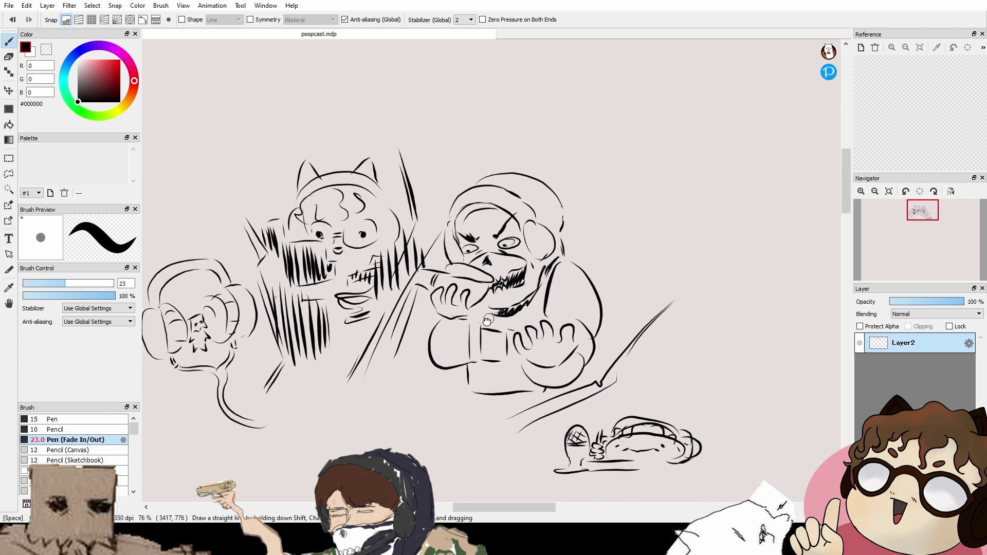
left_click_drag(478, 334, 526, 276)
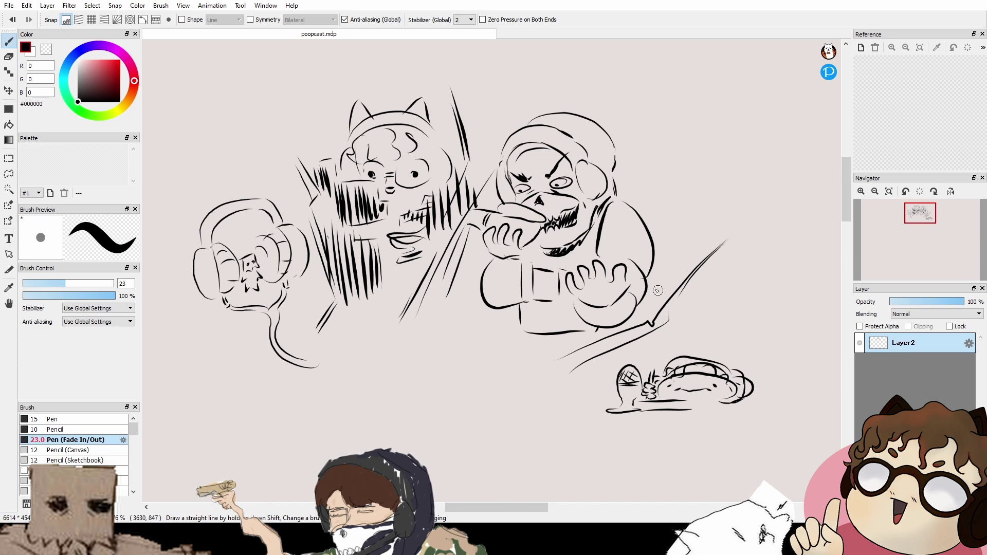
scroll(592, 186, "up", 2)
mouse_move(569, 210)
left_mouse_down()
mouse_move(578, 203)
mouse_move(582, 225)
mouse_move(617, 194)
mouse_move(612, 207)
left_mouse_up()
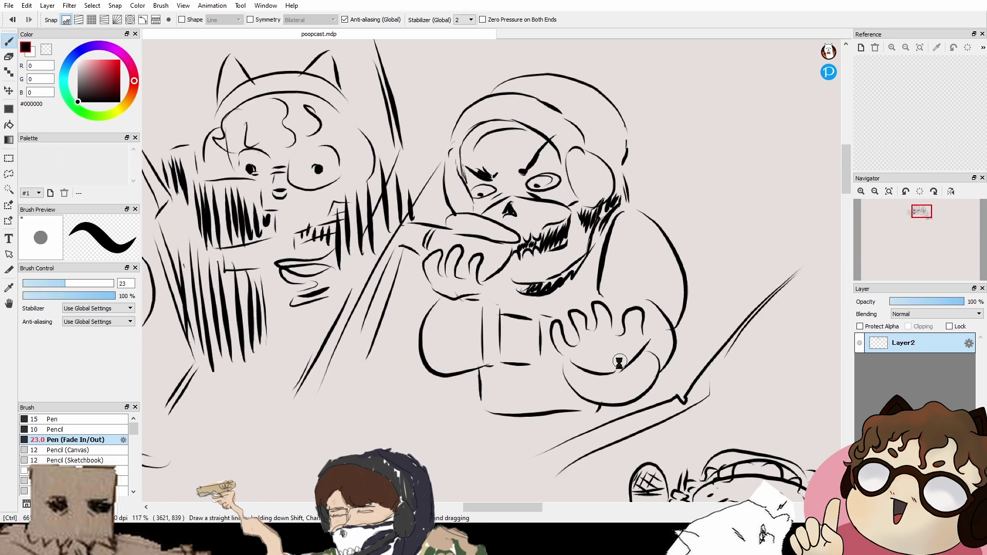
Step: Extend the line under the small character's body and add short dark strokes at the tabletop's end and the microphone base
mouse_move(637, 401)
left_mouse_down()
mouse_move(704, 443)
mouse_move(631, 290)
mouse_move(586, 337)
left_mouse_up()
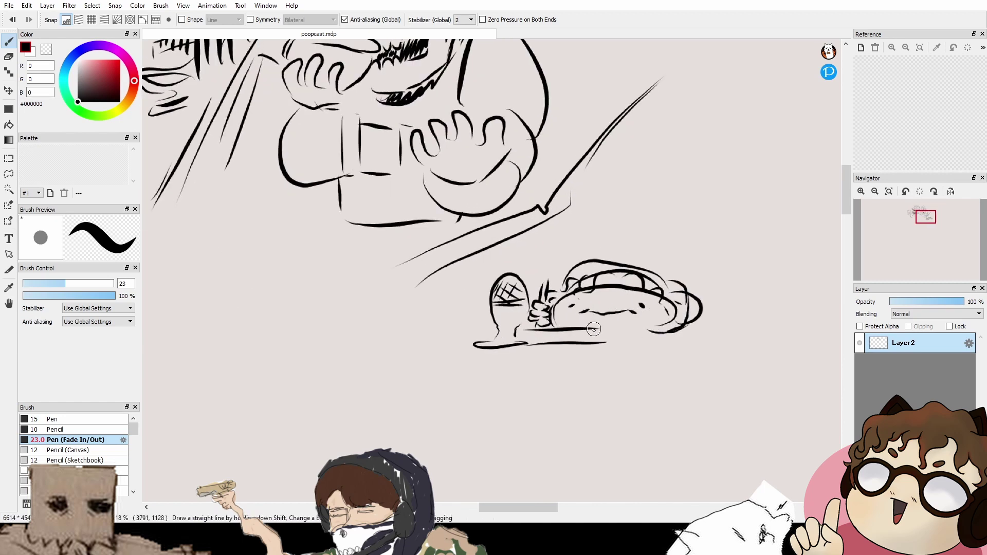
left_click_drag(591, 329, 700, 319)
left_click_drag(630, 330, 606, 346)
left_click_drag(518, 330, 514, 337)
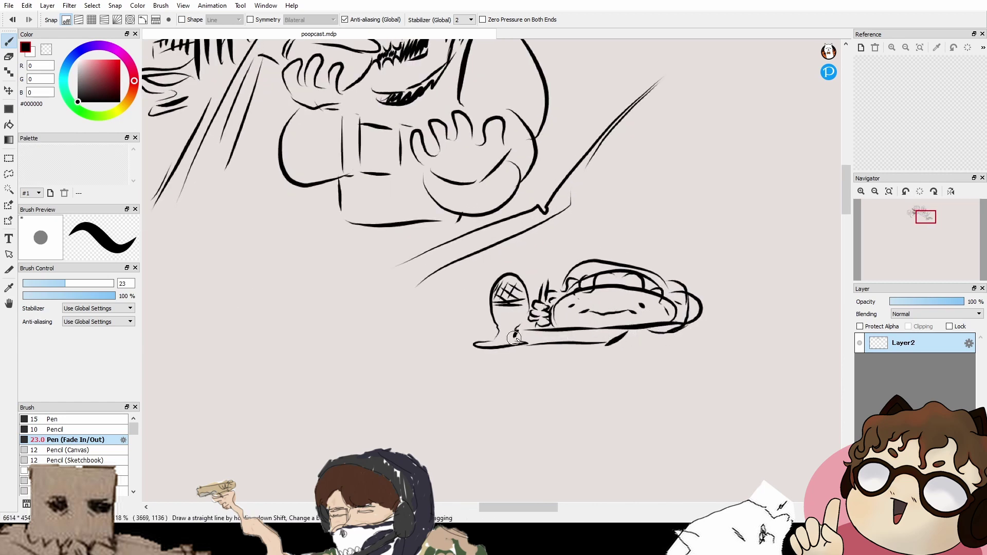
Step: Draw a slanted four-sided box in front of the microphone and fill it with dense diagonal hatching
mouse_move(398, 284)
left_mouse_down()
mouse_move(416, 376)
mouse_move(491, 287)
mouse_move(540, 362)
left_mouse_up()
mouse_move(410, 378)
left_mouse_down()
mouse_move(560, 362)
mouse_move(555, 353)
mouse_move(565, 365)
left_mouse_up()
mouse_move(404, 303)
left_mouse_down()
mouse_move(424, 292)
mouse_move(410, 333)
mouse_move(425, 366)
mouse_move(492, 325)
mouse_move(487, 361)
mouse_move(575, 363)
left_mouse_up()
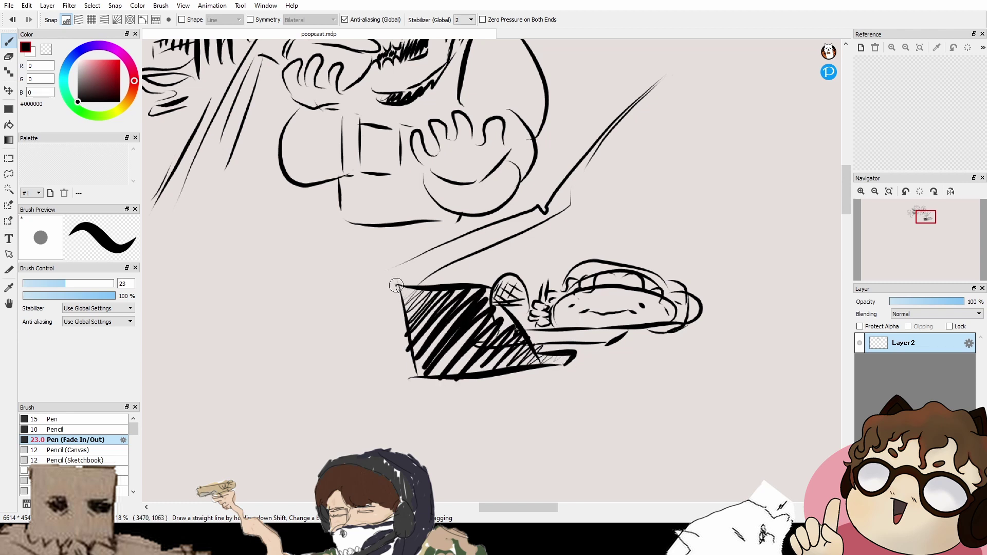
left_click_drag(397, 285, 414, 362)
Step: Add two short slanted marks just above the microphone, beside the hatched box
scroll(616, 358, "down", 3)
mouse_move(627, 279)
left_mouse_down()
mouse_move(676, 313)
mouse_move(675, 330)
left_mouse_up()
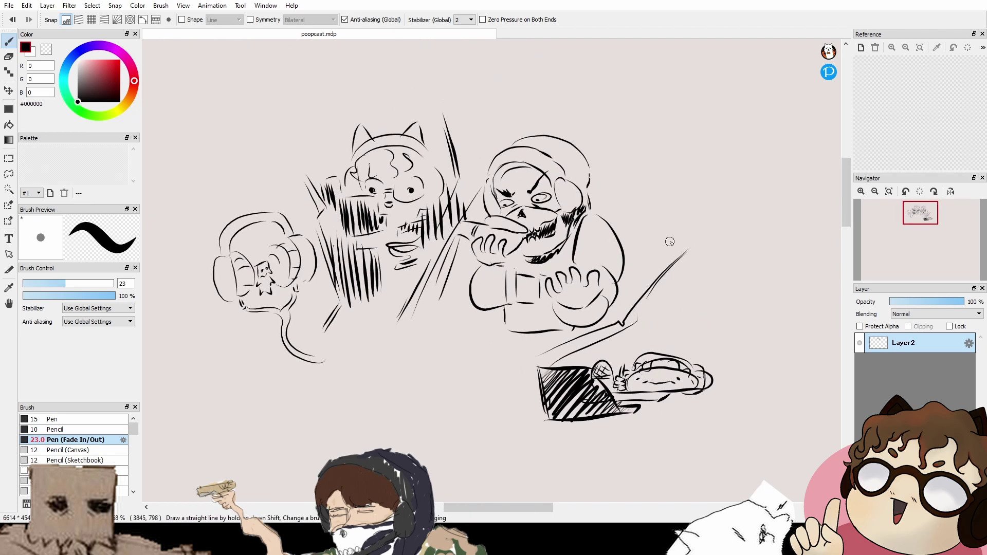
scroll(622, 345, "up", 2)
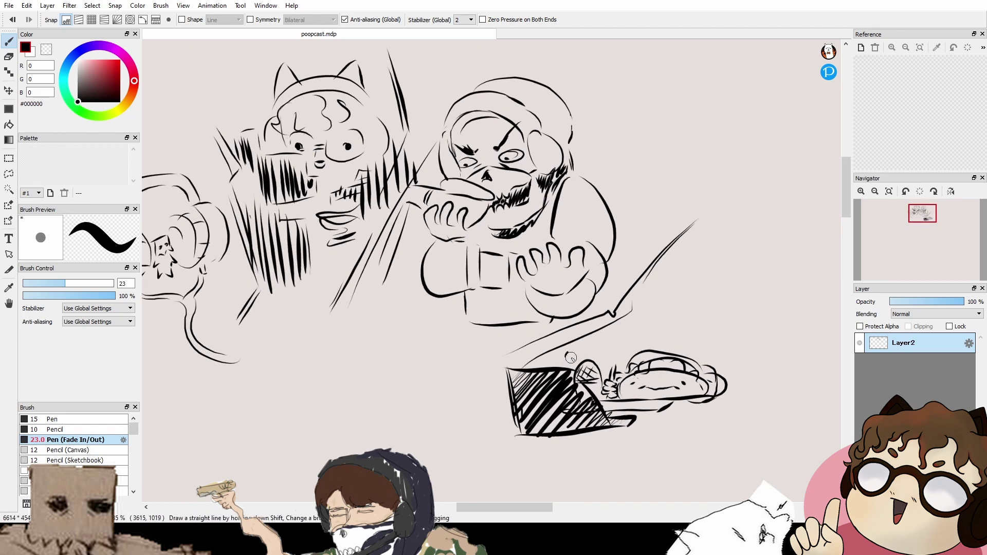
scroll(677, 396, "up", 3)
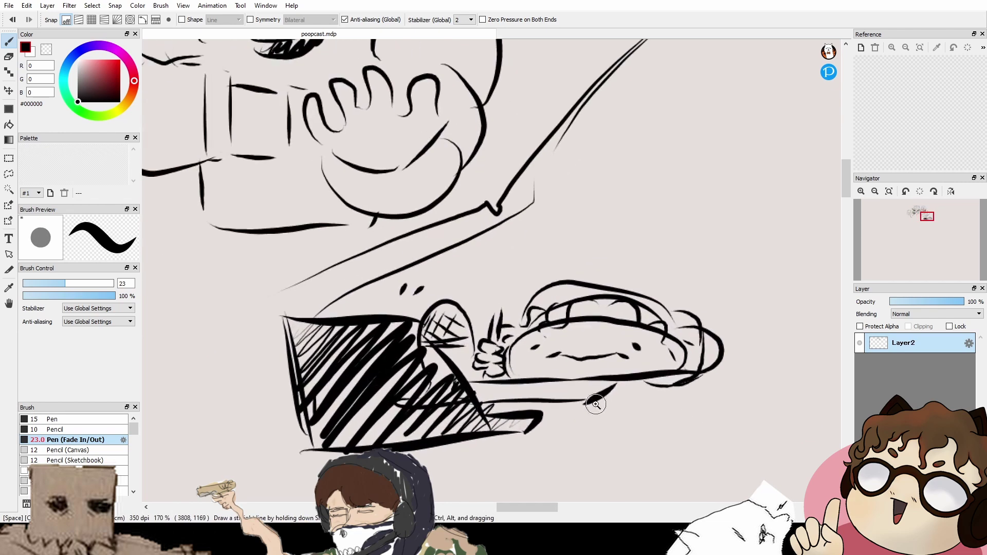
Step: Erase the small character's wavy mouth with the eraser at size 14.6
left_click_drag(636, 378, 598, 346)
left_click(94, 470)
left_click(50, 286)
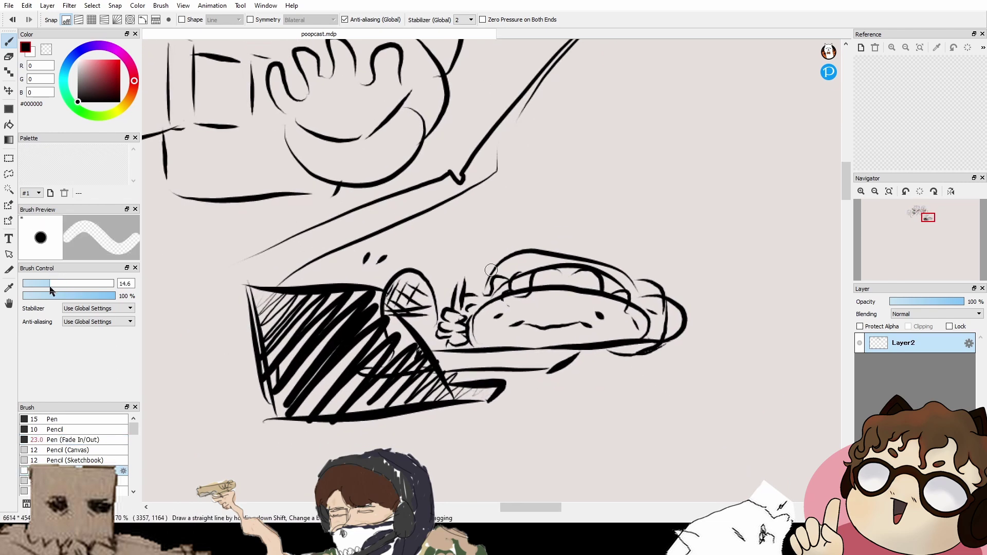
left_click_drag(511, 324, 594, 329)
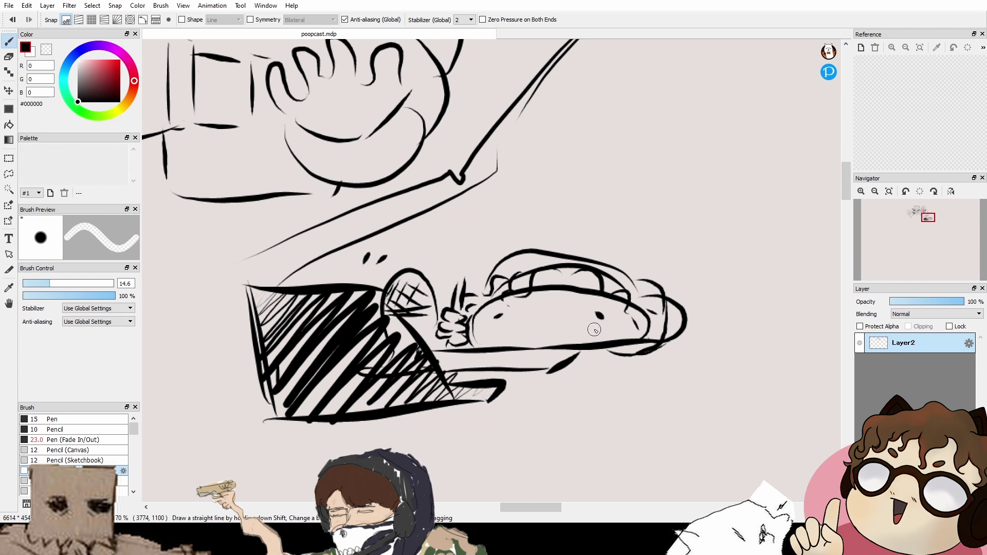
Step: Redraw the small character's mouth as a wide shallow smile with Pen (Fade In/Out) at size 16.6
left_click(83, 440)
left_click(53, 283)
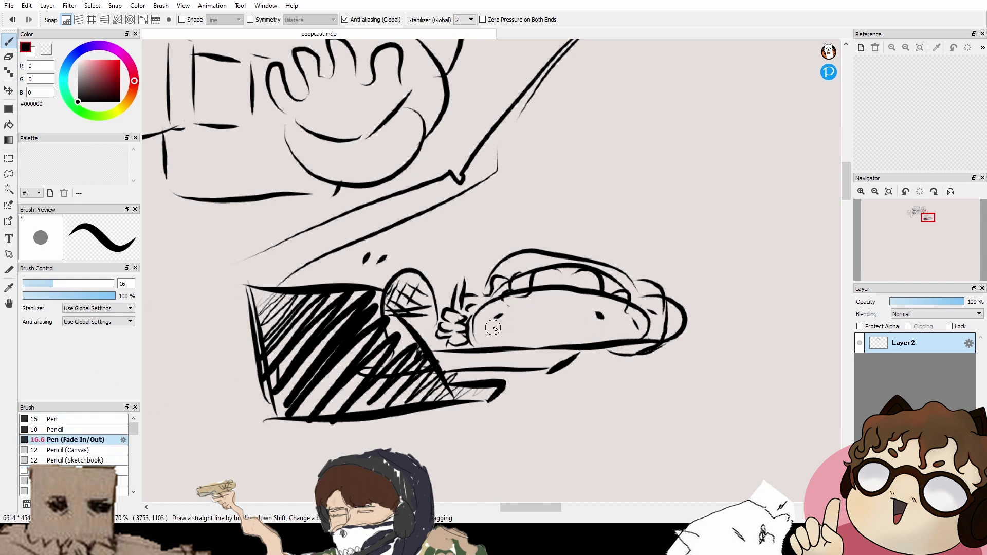
left_click_drag(585, 320, 597, 322)
mouse_move(503, 324)
left_mouse_down()
mouse_move(541, 333)
mouse_move(506, 323)
mouse_move(601, 320)
left_mouse_up()
key("ctrl+z")
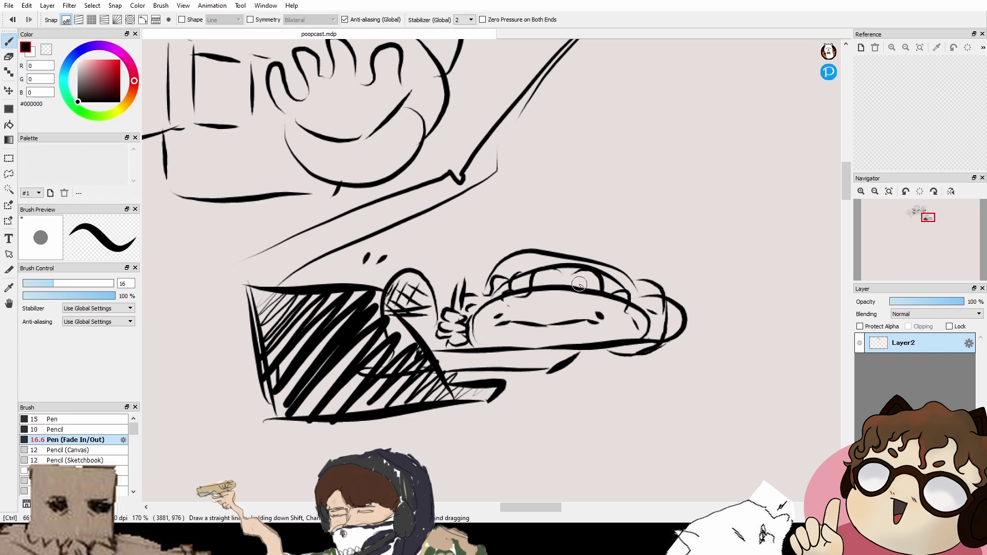
scroll(579, 284, "down", 6)
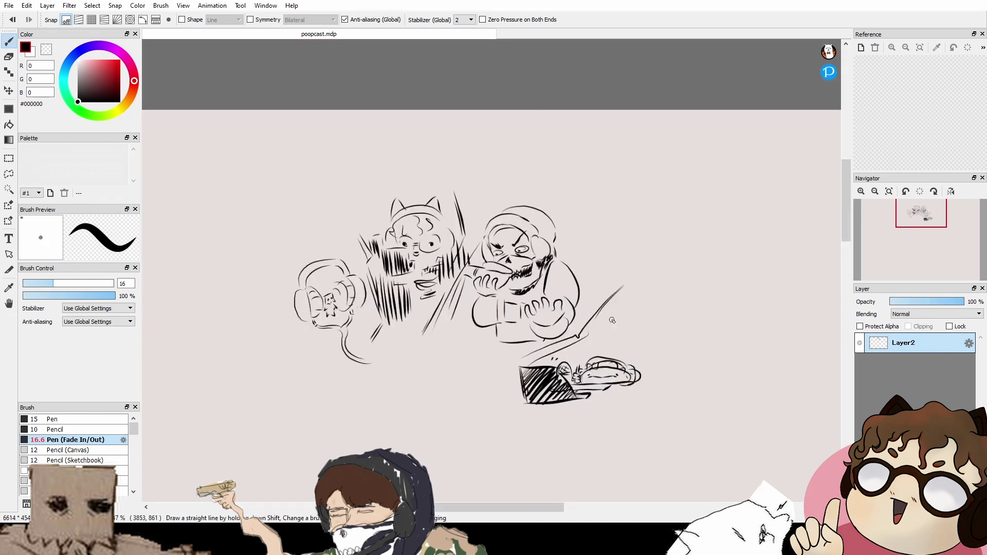
left_click_drag(641, 339, 622, 333)
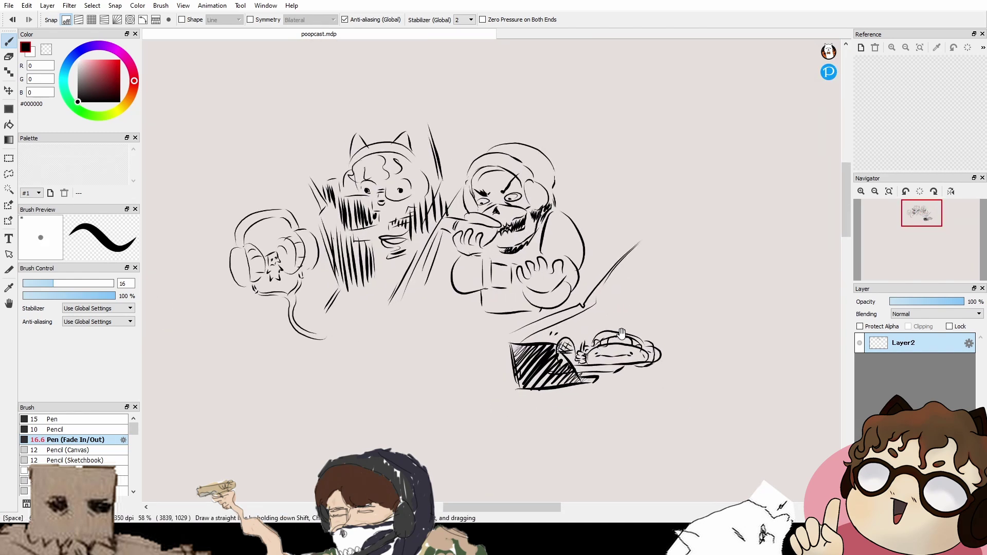
scroll(621, 333, "up", 3)
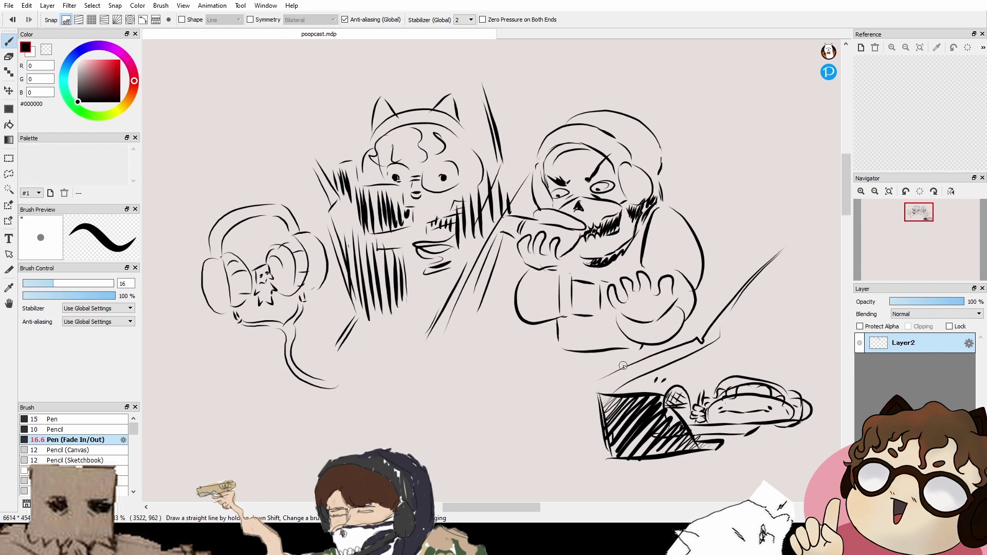
scroll(623, 365, "down", 3)
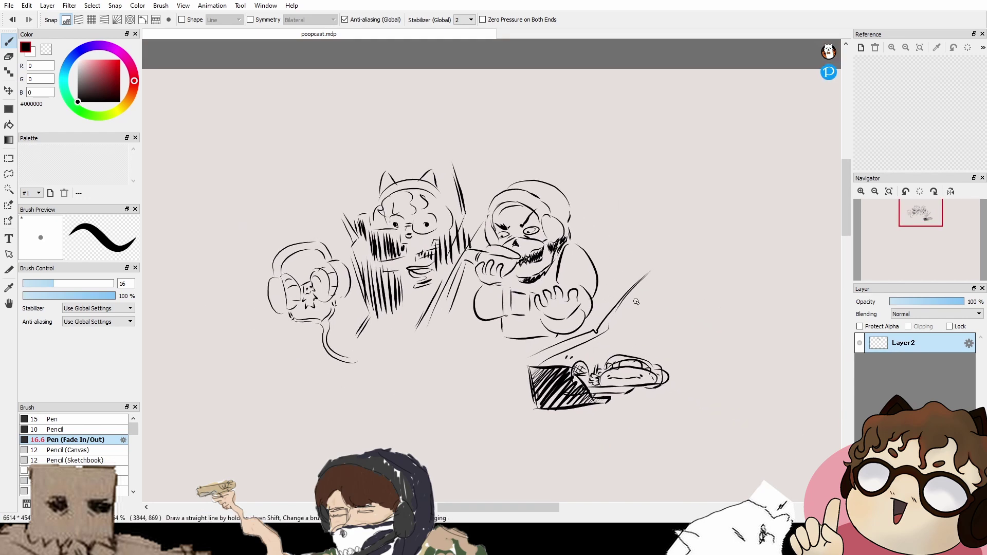
key("alt+Tab")
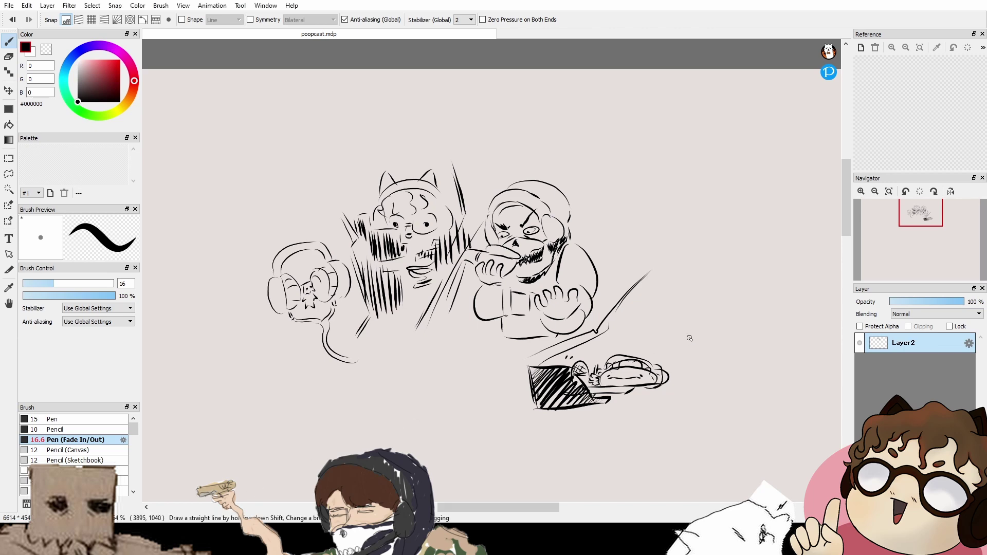
scroll(676, 340, "down", 2)
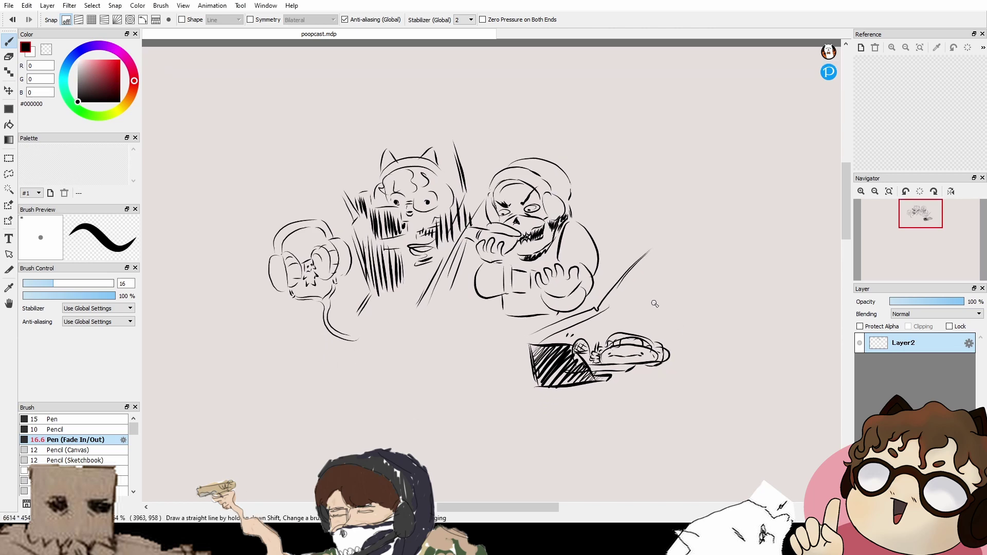
Step: Outline the empty area beside the cat-eared character's face and fill it and the side below with diagonal hatching
scroll(381, 240, "up", 2)
left_click_drag(381, 240, 406, 210)
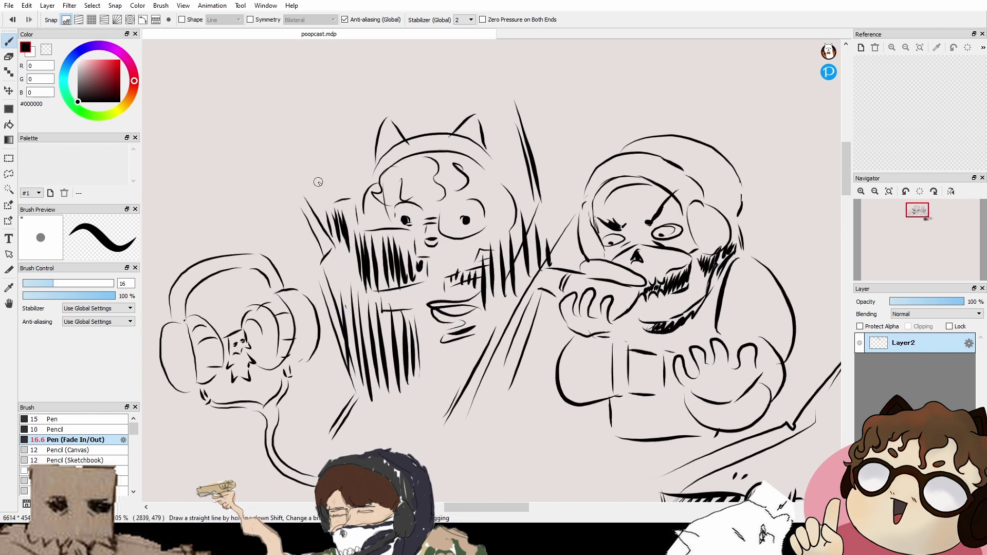
mouse_move(305, 180)
left_mouse_down()
mouse_move(351, 178)
mouse_move(324, 175)
mouse_move(330, 182)
mouse_move(312, 208)
left_mouse_up()
left_click_drag(352, 172, 324, 220)
mouse_move(367, 178)
left_mouse_down()
mouse_move(337, 221)
mouse_move(347, 225)
left_mouse_up()
mouse_move(372, 258)
left_mouse_down()
mouse_move(367, 206)
mouse_move(333, 242)
left_mouse_up()
left_click_drag(357, 219, 338, 250)
mouse_move(363, 230)
left_mouse_down()
mouse_move(347, 256)
mouse_move(356, 264)
left_mouse_up()
left_click_drag(382, 246, 367, 271)
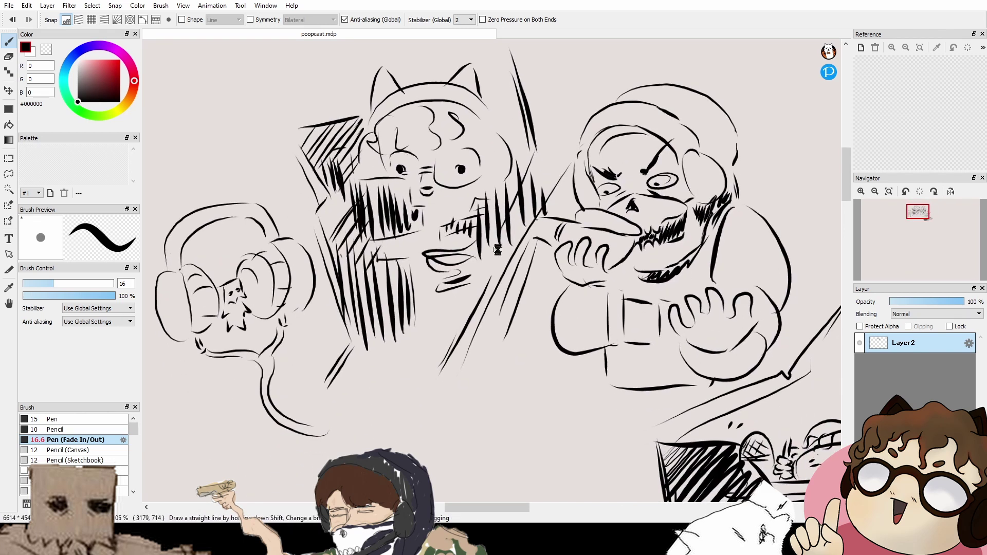
Step: Try a short horizontal stroke beside the third character's headphone and undo it
left_click_drag(610, 51, 517, 146)
mouse_move(655, 262)
left_mouse_down()
mouse_move(695, 247)
mouse_move(694, 261)
left_mouse_up()
key("ctrl+z")
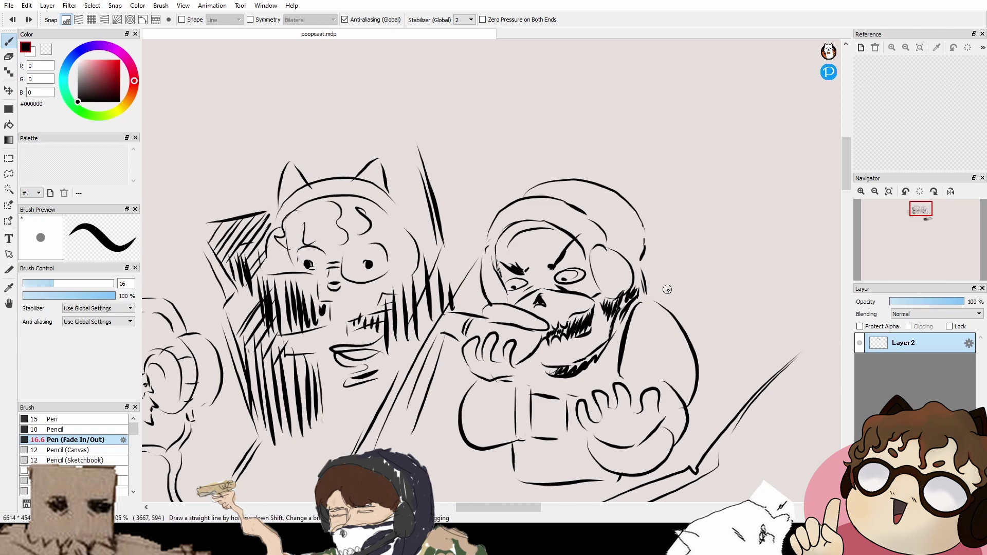
scroll(617, 334, "down", 2)
left_click_drag(662, 383, 627, 282)
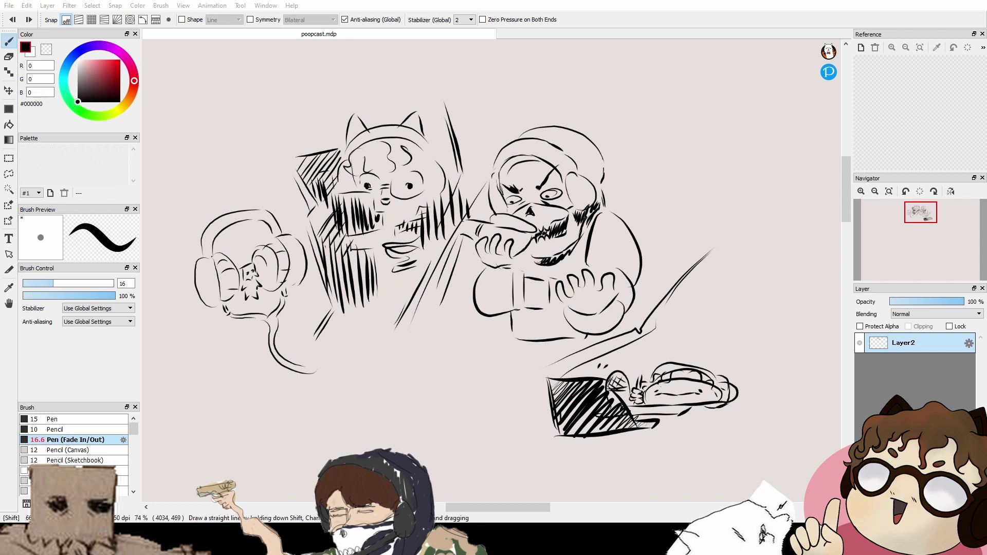
left_click(915, 124)
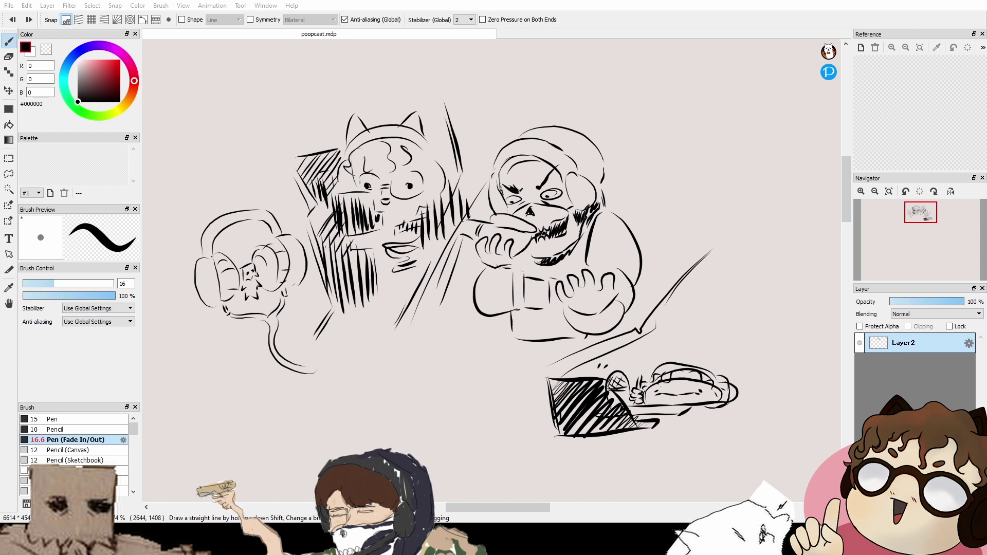
left_click_drag(581, 310, 545, 321)
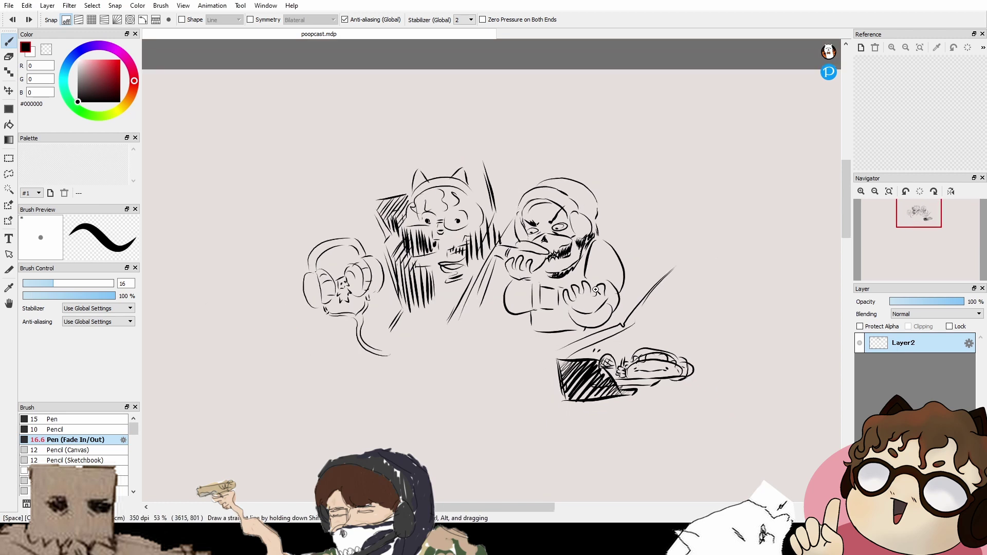
Step: Erase the whole third character, including head, hands and torso, with the eraser at size 46 and then 98
left_click_drag(646, 292, 586, 256)
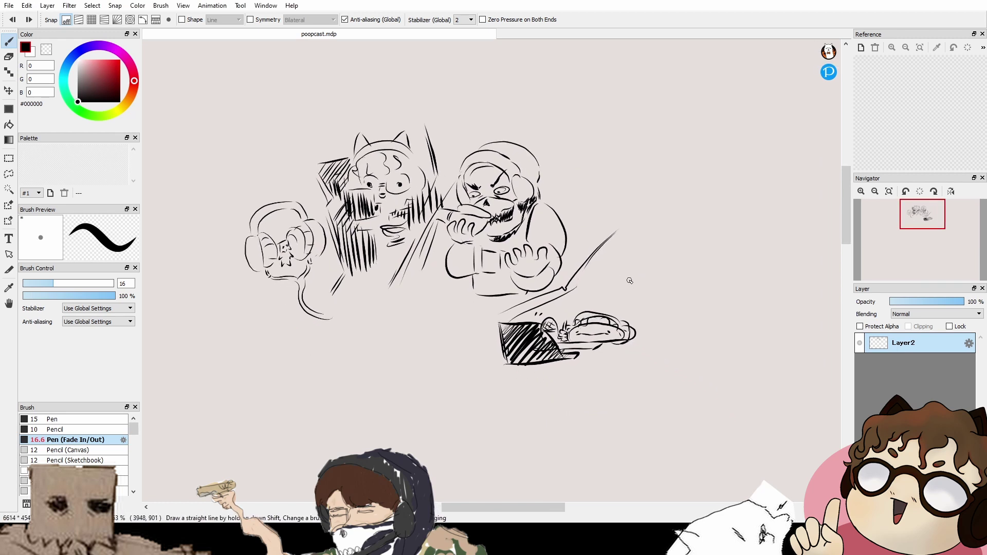
scroll(576, 190, "up", 2)
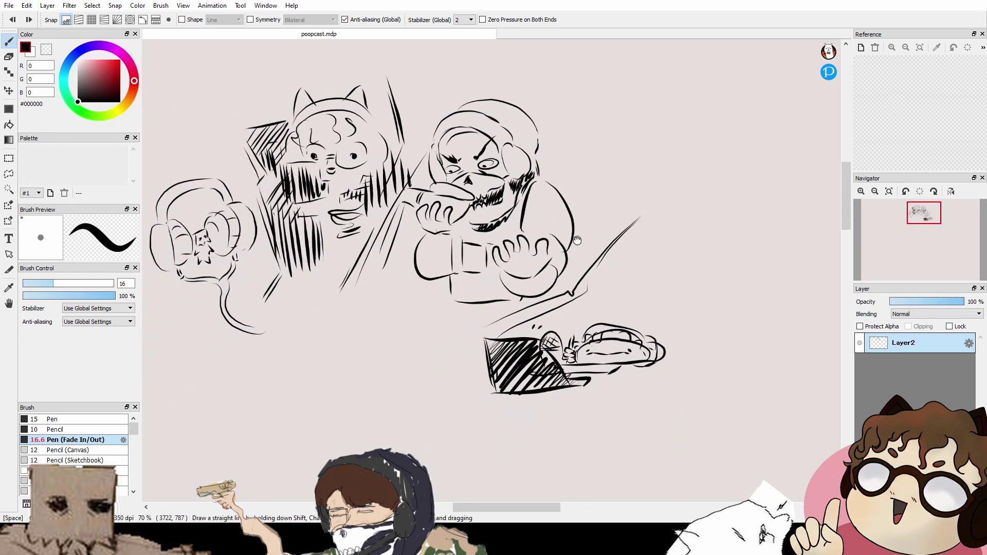
left_click_drag(577, 241, 579, 238)
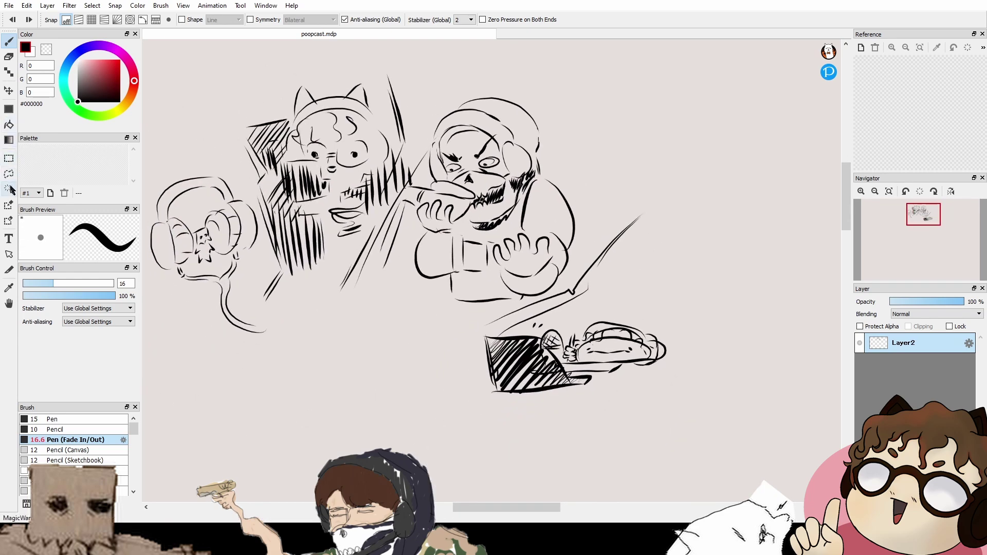
left_click(78, 470)
left_click(89, 283)
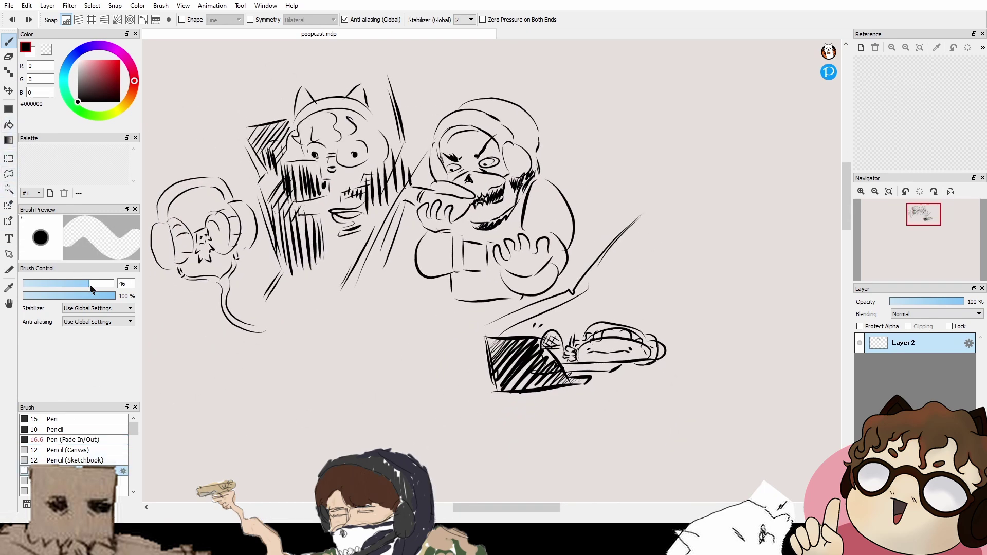
mouse_move(425, 273)
left_mouse_down()
mouse_move(417, 202)
mouse_move(427, 177)
mouse_move(440, 173)
mouse_move(452, 126)
left_mouse_up()
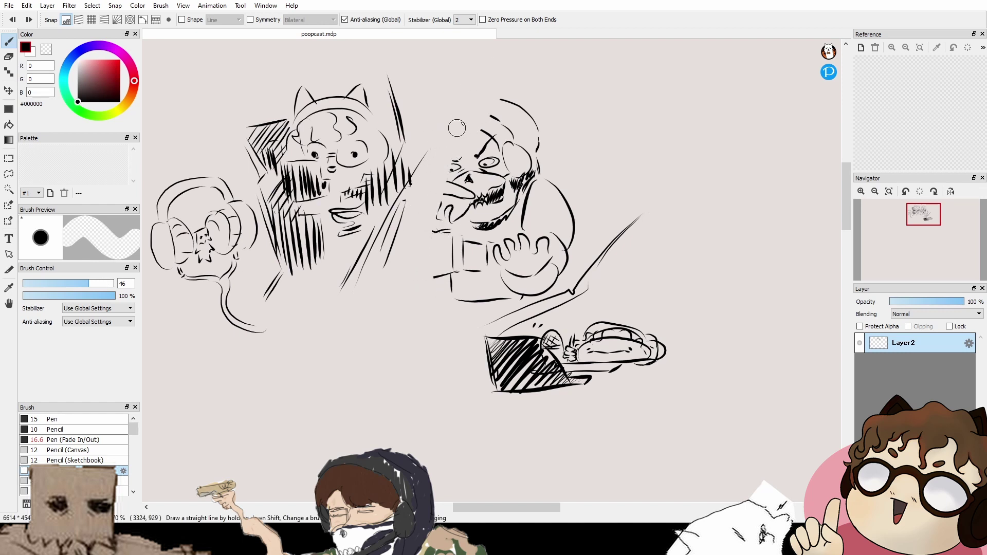
left_click(103, 283)
mouse_move(441, 259)
left_mouse_down()
mouse_move(488, 179)
mouse_move(490, 190)
mouse_move(580, 75)
mouse_move(590, 119)
mouse_move(527, 265)
mouse_move(549, 263)
mouse_move(543, 292)
mouse_move(507, 294)
left_mouse_up()
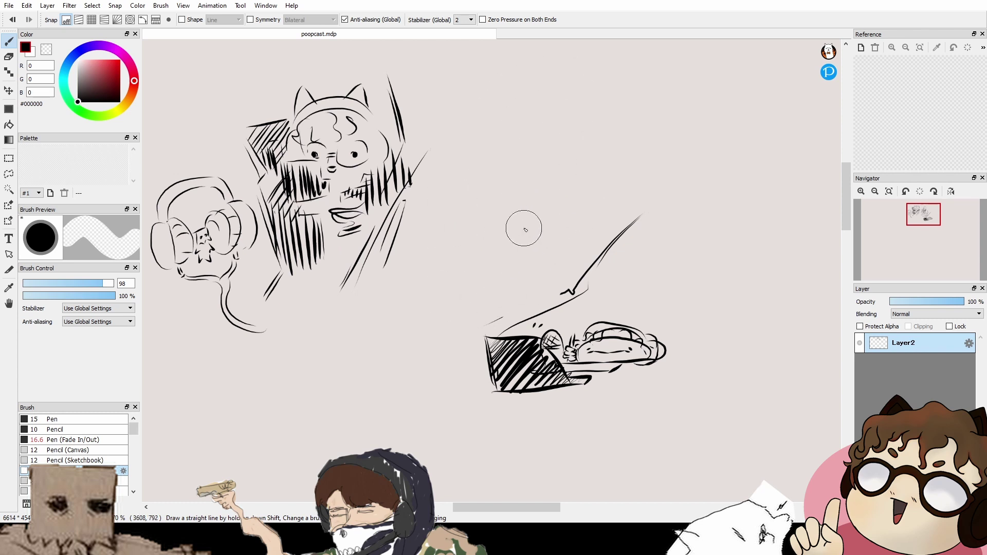
left_click_drag(524, 228, 559, 275)
Step: Draw a short line and a slanted elongated oval beside the cat-eared character with Pen (Fade In/Out) at size 16.6
left_click(103, 442)
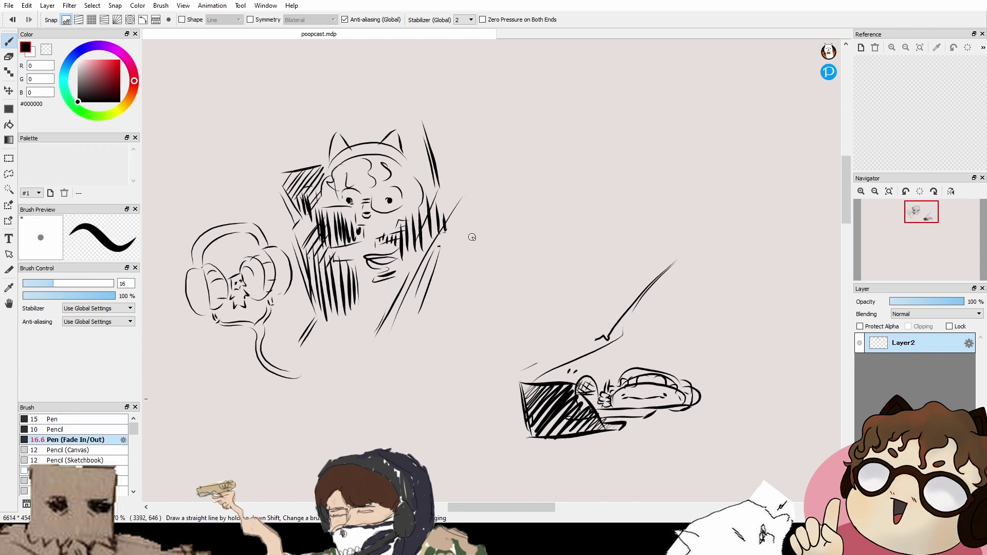
mouse_move(446, 240)
left_mouse_down()
mouse_move(461, 227)
mouse_move(513, 250)
mouse_move(485, 240)
mouse_move(494, 259)
mouse_move(485, 236)
mouse_move(517, 252)
left_mouse_up()
key("space")
left_click_drag(535, 213, 500, 227)
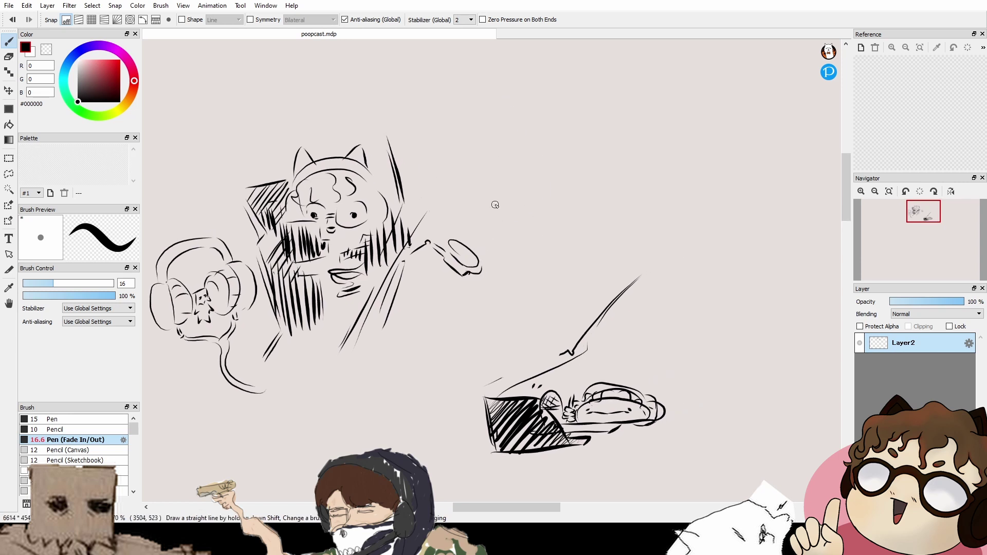
Step: Try a pair of small round eyes with angry slanted brows for the third character's new face and erase them
mouse_move(488, 191)
left_mouse_down()
mouse_move(538, 198)
mouse_move(484, 201)
mouse_move(533, 202)
left_mouse_up()
key("ctrl+z")
key("ctrl+z")
key("ctrl+z")
left_click_drag(478, 176, 499, 200)
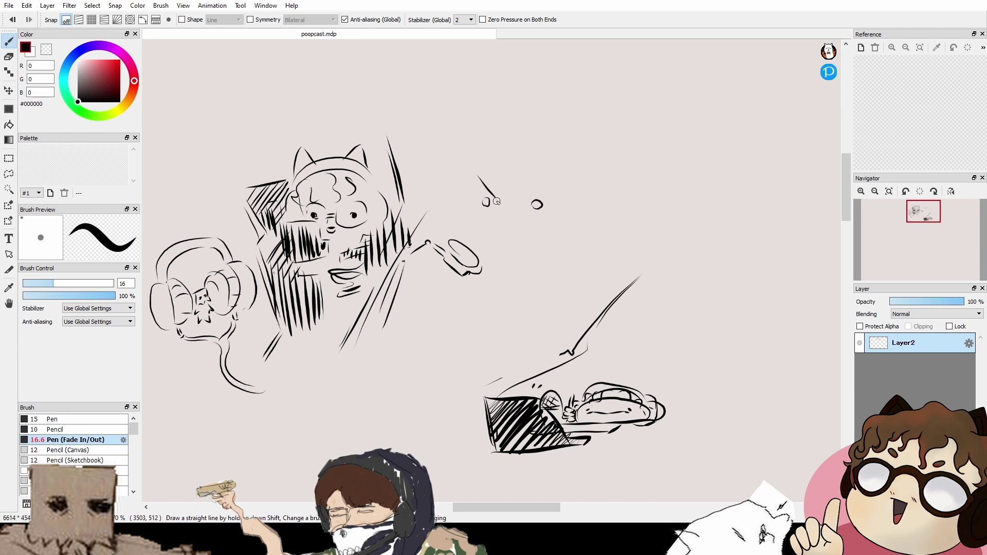
left_click_drag(546, 177, 525, 198)
left_click(536, 205)
left_click_drag(497, 208, 485, 210)
scroll(505, 222, "down", 1)
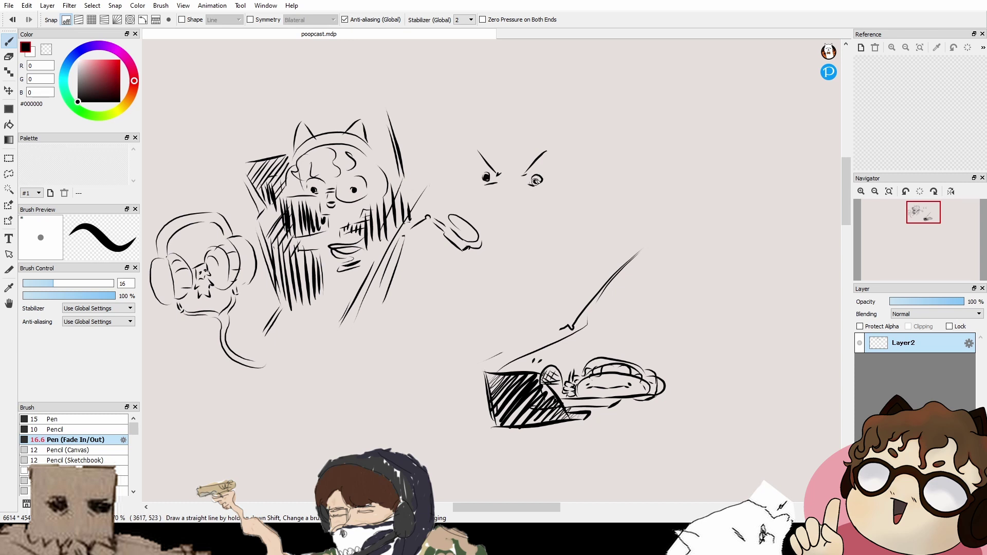
scroll(524, 222, "down", 1)
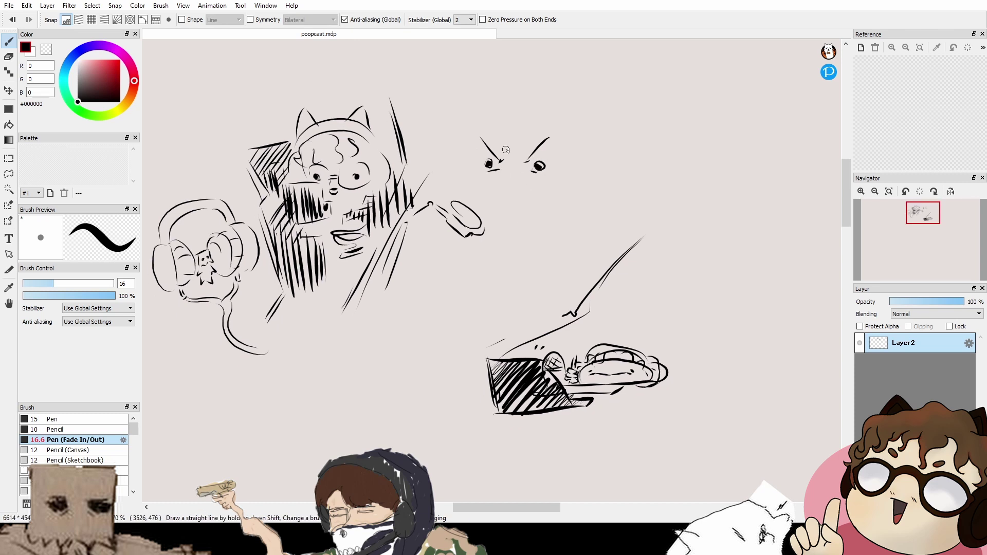
left_click(93, 471)
mouse_move(467, 146)
left_mouse_down()
mouse_move(485, 139)
mouse_move(537, 177)
left_mouse_up()
Step: Try a wide-eyed angry face with slanted brows, nose, toothed open mouth, jaw and head outline using Pen (Fade In/Out)
left_click(109, 440)
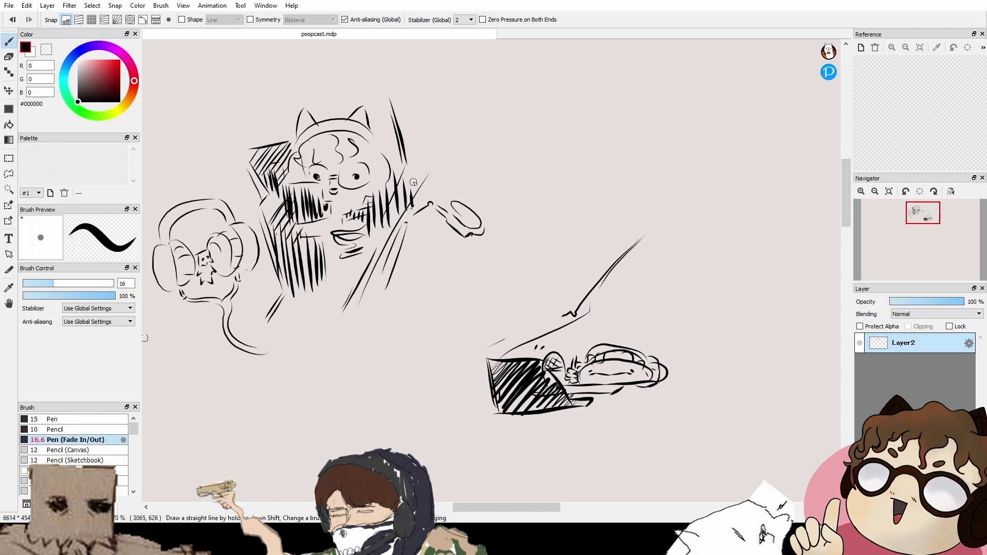
left_click_drag(487, 168, 489, 160)
mouse_move(551, 175)
left_mouse_down()
mouse_move(486, 169)
mouse_move(545, 170)
left_mouse_up()
mouse_move(486, 138)
left_mouse_down()
mouse_move(502, 167)
mouse_move(556, 140)
mouse_move(530, 167)
mouse_move(470, 178)
mouse_move(515, 178)
mouse_move(507, 156)
mouse_move(523, 163)
mouse_move(508, 159)
mouse_move(514, 165)
left_mouse_up()
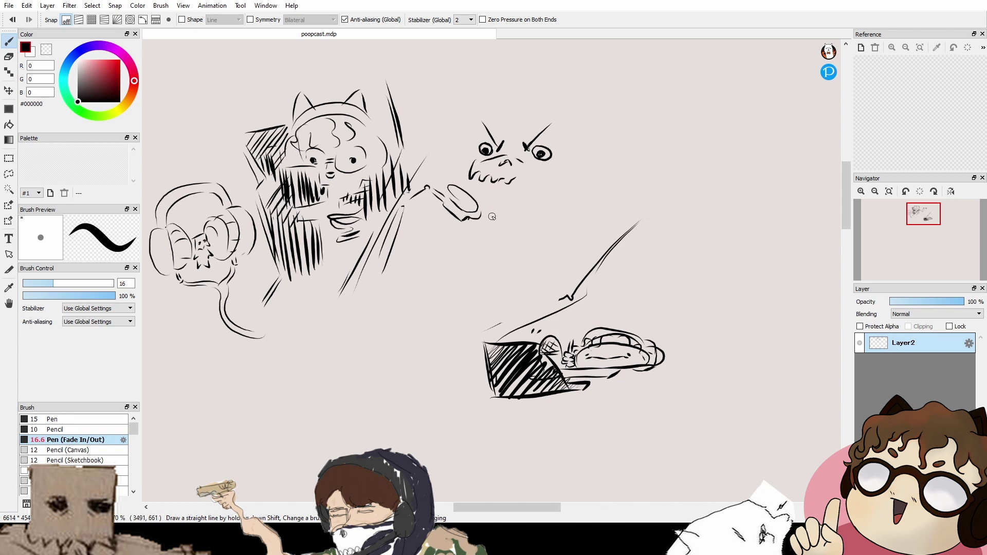
left_click_drag(496, 236, 556, 202)
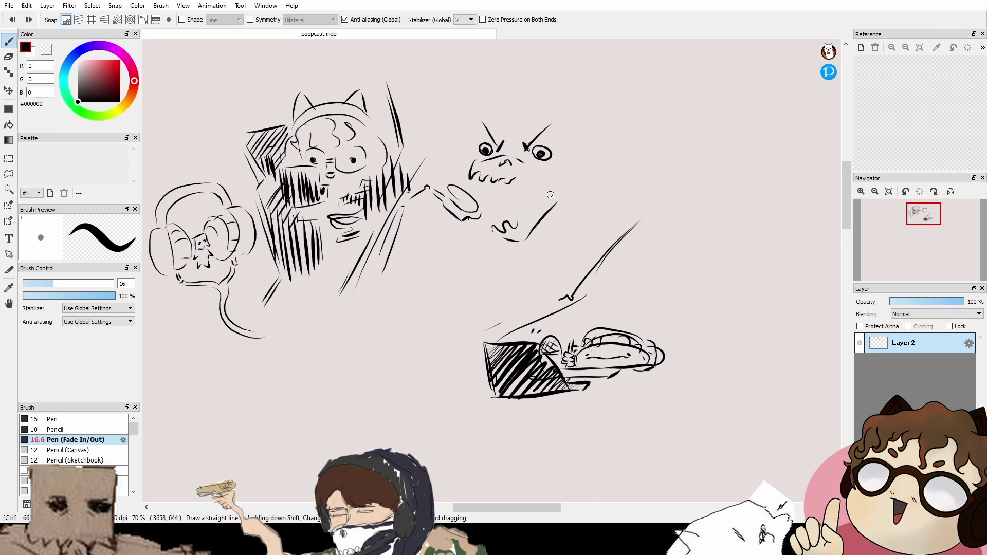
left_click_drag(522, 180, 527, 212)
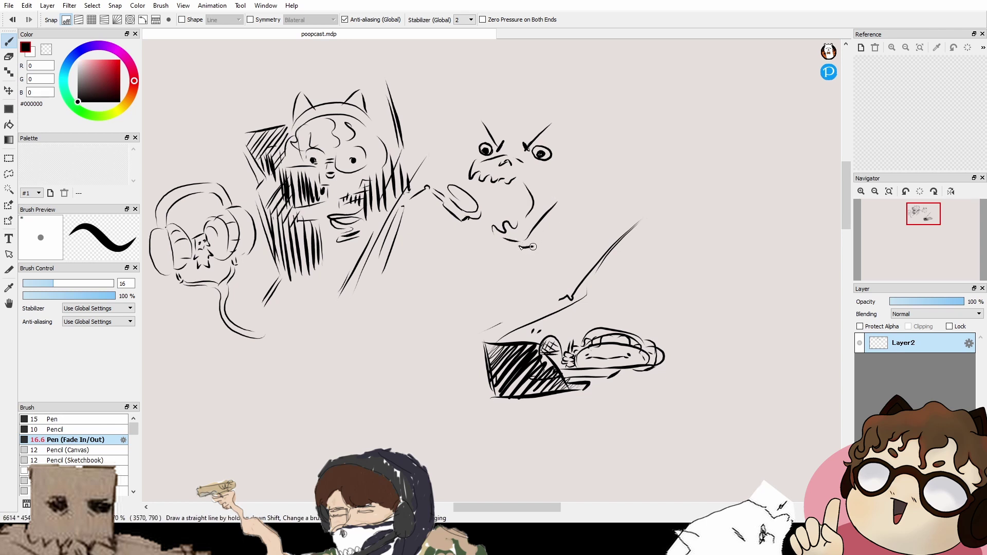
left_click_drag(520, 249, 566, 212)
mouse_move(465, 177)
left_mouse_down()
mouse_move(488, 117)
mouse_move(559, 126)
left_mouse_up()
left_click_drag(493, 121, 556, 141)
Step: Undo all strokes of the attempted wide-eyed face
key("ctrl+z")
key("ctrl+z")
key("ctrl+z")
key("ctrl+z")
key("ctrl+z")
key("ctrl+z")
key("ctrl+z")
key("ctrl+z")
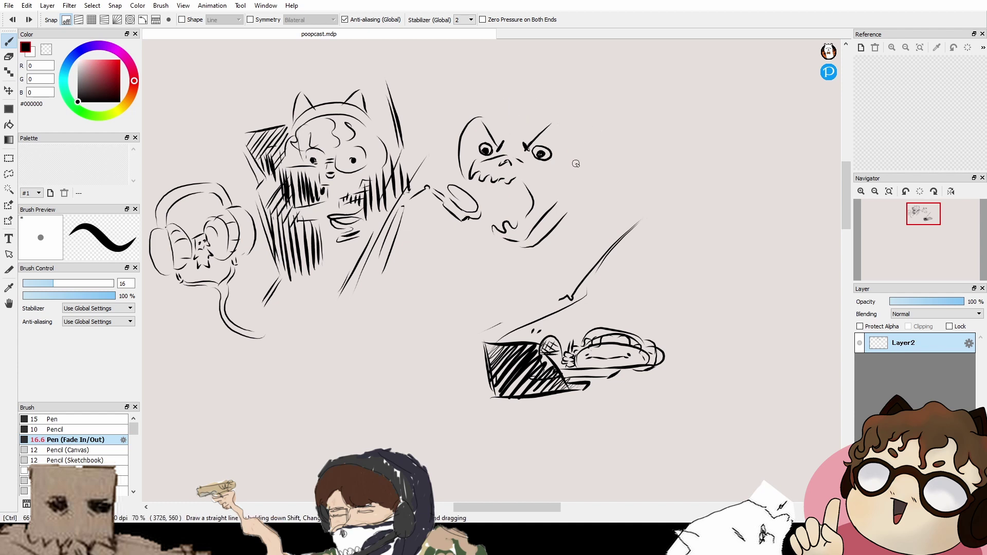
key("ctrl+z")
key("ctrl+z")
key("ctrl+z")
key("ctrl+z")
key("ctrl+z")
key("ctrl+z")
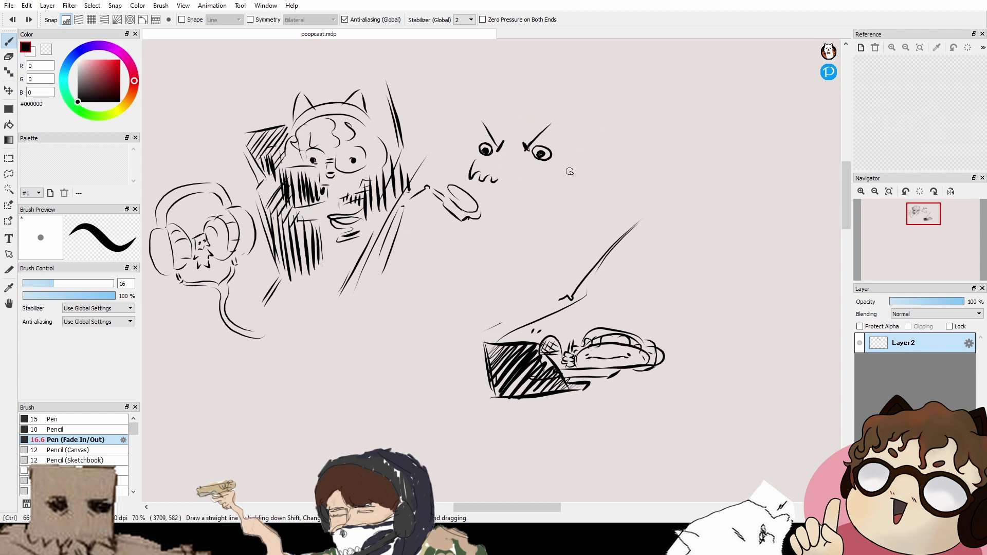
key("ctrl+z")
key("ctrl+z")
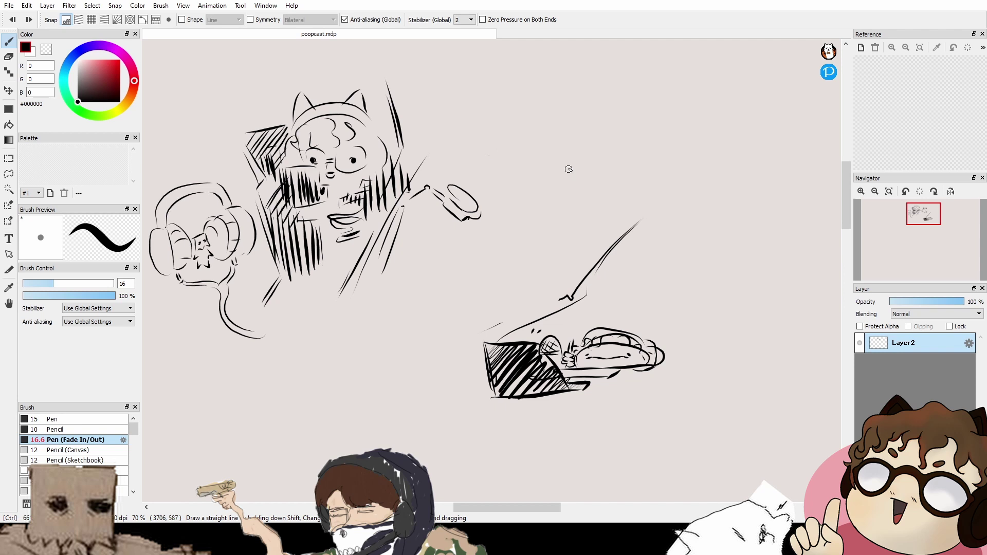
Step: Draw narrowed angry eyes with slanted brows and a peaked nose line for the third character
mouse_move(466, 164)
left_mouse_down()
mouse_move(560, 148)
mouse_move(500, 149)
mouse_move(522, 152)
left_mouse_up()
key("ctrl+z")
mouse_move(525, 184)
left_mouse_down()
mouse_move(518, 160)
mouse_move(533, 153)
left_mouse_up()
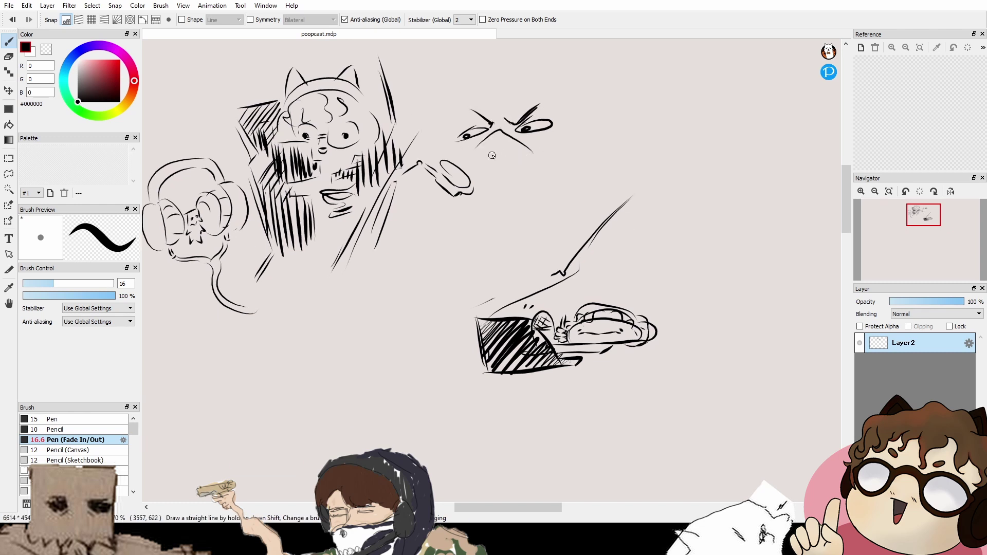
Step: Add a jagged row of upper teeth, a cheek line and the headphone and head outline around the angry eyes
mouse_move(471, 150)
left_mouse_down()
mouse_move(464, 165)
mouse_move(524, 158)
mouse_move(560, 135)
left_mouse_up()
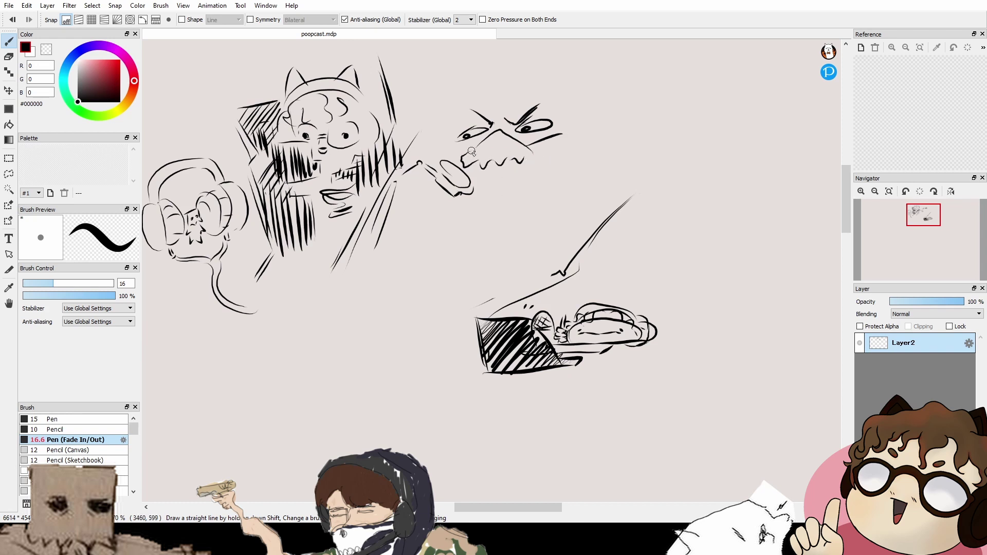
mouse_move(471, 151)
left_mouse_down()
mouse_move(504, 117)
mouse_move(454, 119)
mouse_move(446, 160)
left_mouse_up()
mouse_move(446, 126)
left_mouse_down()
mouse_move(532, 103)
mouse_move(479, 80)
mouse_move(565, 95)
mouse_move(579, 127)
left_mouse_up()
scroll(483, 167, "down", 2)
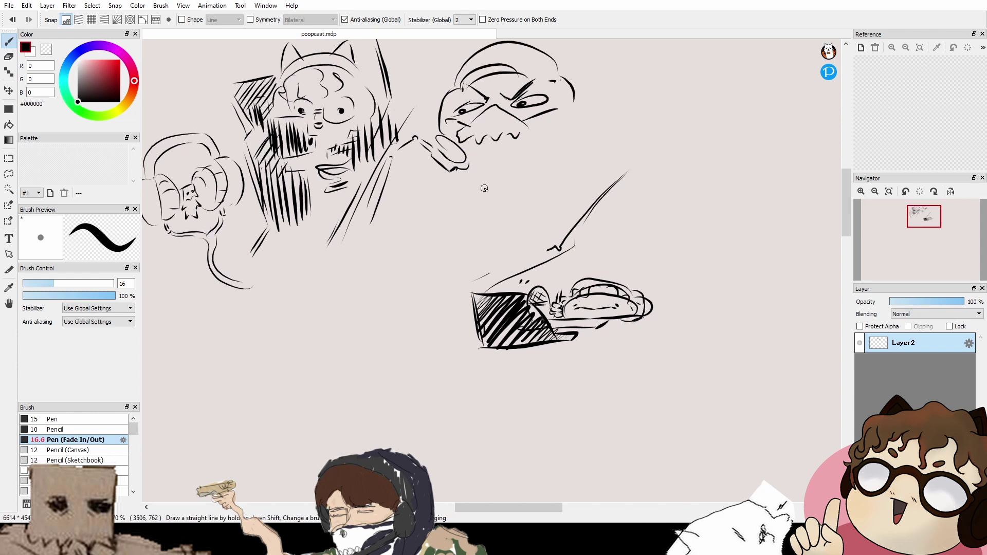
Step: Draw the third character's rounded lower teeth and angular jaw, undoing the first attempt at the teeth
mouse_move(481, 198)
left_mouse_down()
mouse_move(493, 181)
mouse_move(520, 174)
mouse_move(485, 192)
left_mouse_up()
key("ctrl+z")
key("ctrl+z")
key("ctrl+z")
left_click_drag(492, 194, 519, 178)
mouse_move(480, 199)
left_mouse_down()
mouse_move(493, 206)
mouse_move(563, 173)
mouse_move(558, 119)
mouse_move(532, 164)
left_mouse_up()
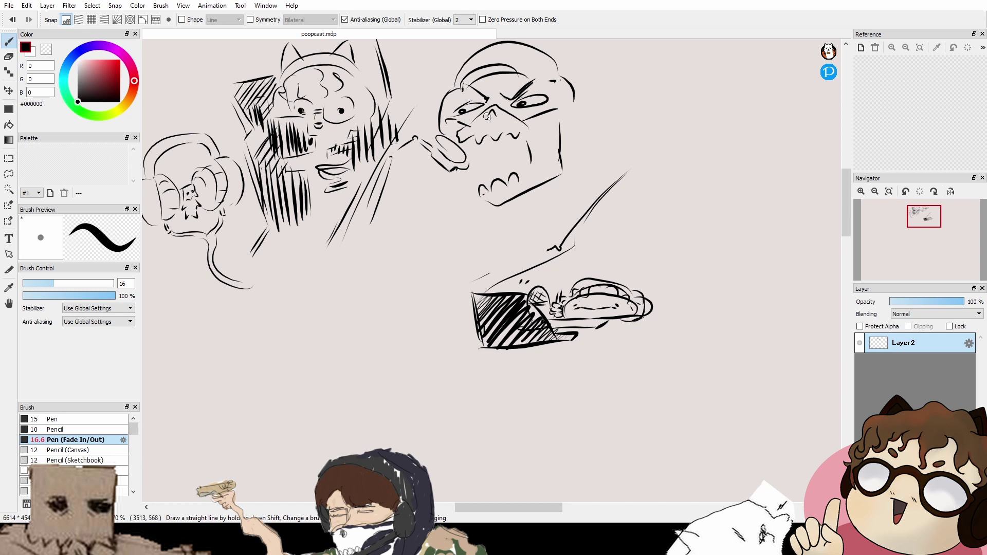
Step: Detail the skull nose and fill the open mouth between the upper and lower teeth with vertical hatching
left_click_drag(529, 130, 531, 154)
mouse_move(468, 145)
left_mouse_down()
mouse_move(476, 177)
mouse_move(483, 143)
mouse_move(499, 178)
left_mouse_up()
left_click_drag(513, 140, 513, 171)
mouse_move(520, 138)
left_mouse_down()
mouse_move(521, 169)
mouse_move(533, 158)
left_mouse_up()
left_click_drag(541, 125, 540, 145)
left_click_drag(545, 124, 533, 151)
left_click_drag(471, 189, 474, 181)
Step: Draw a curved shoulder line beside the third character's jaw, undoing the unsuccessful strokes
mouse_move(410, 194)
left_mouse_down()
mouse_move(411, 162)
mouse_move(436, 165)
mouse_move(446, 180)
left_mouse_up()
key("ctrl+z")
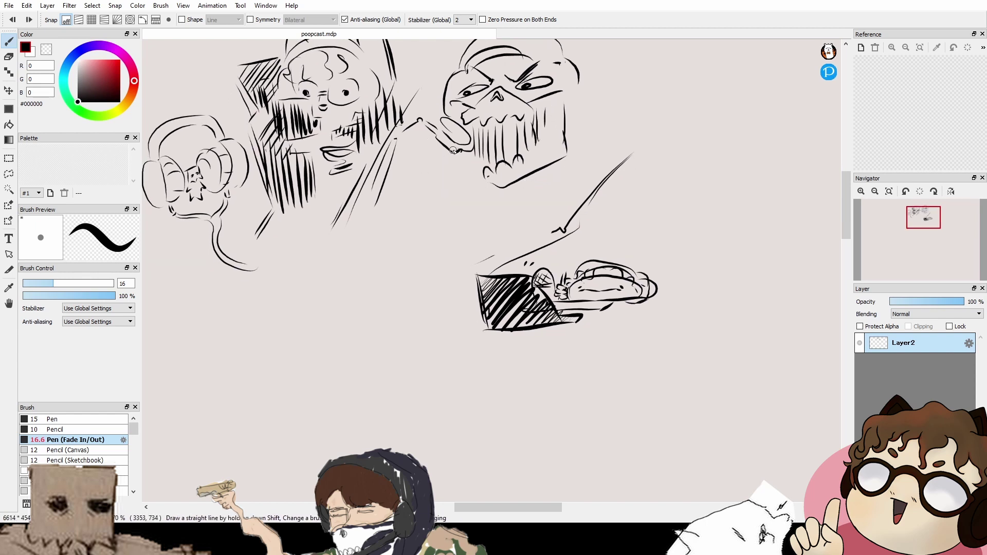
mouse_move(572, 91)
left_mouse_down()
mouse_move(582, 139)
mouse_move(608, 107)
mouse_move(624, 133)
left_mouse_up()
key("ctrl+z")
left_click_drag(599, 98, 583, 180)
Step: Erase the black pupils from both of the third character's eyes with the eraser at size 20
left_click(77, 470)
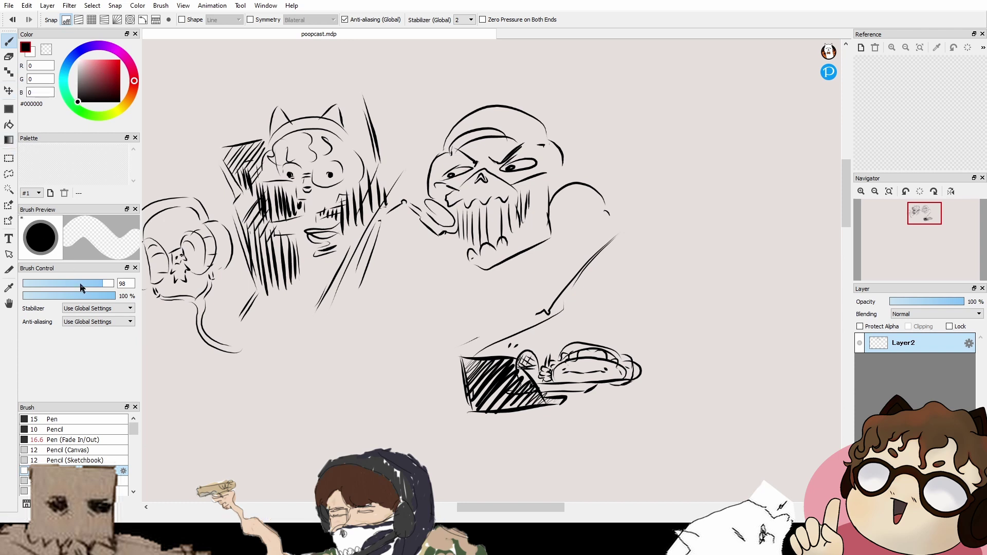
left_click_drag(81, 287, 60, 283)
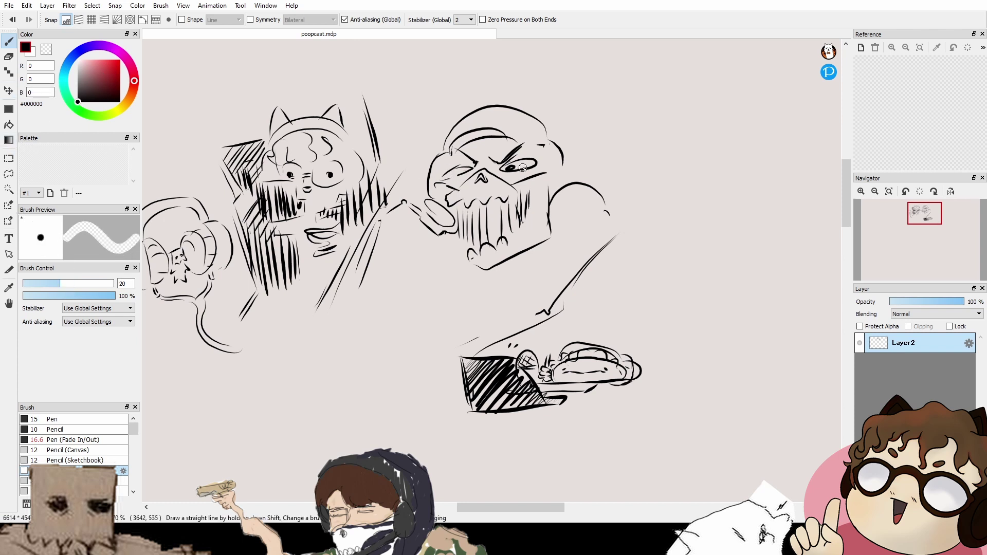
mouse_move(522, 167)
left_mouse_down()
mouse_move(511, 166)
mouse_move(521, 164)
left_mouse_up()
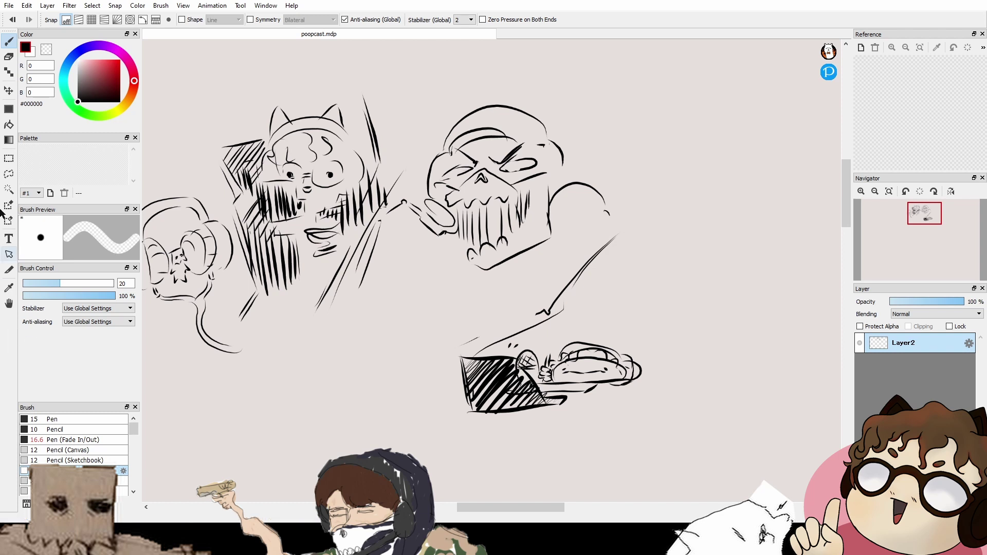
Step: Paint red pupils (#E01515) in both of the third character's eyes with Pen (Fade In/Out)
left_click(78, 440)
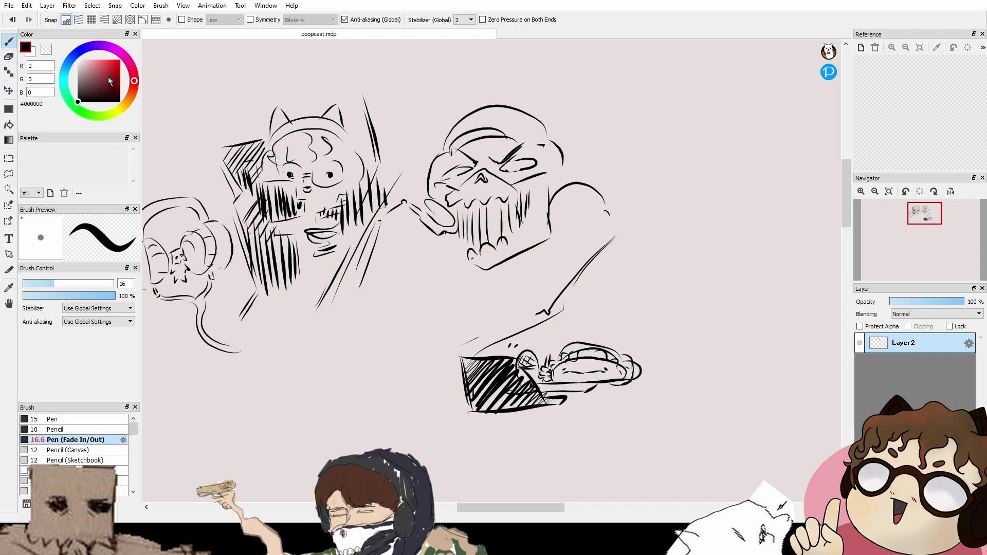
left_click_drag(109, 80, 117, 65)
left_click(450, 175)
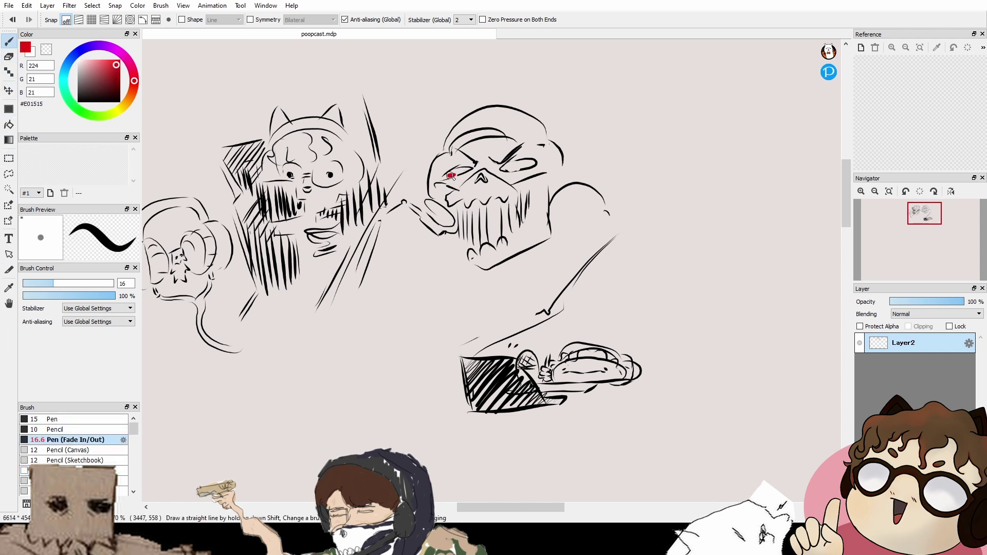
left_click(510, 169)
left_click_drag(463, 292, 477, 256)
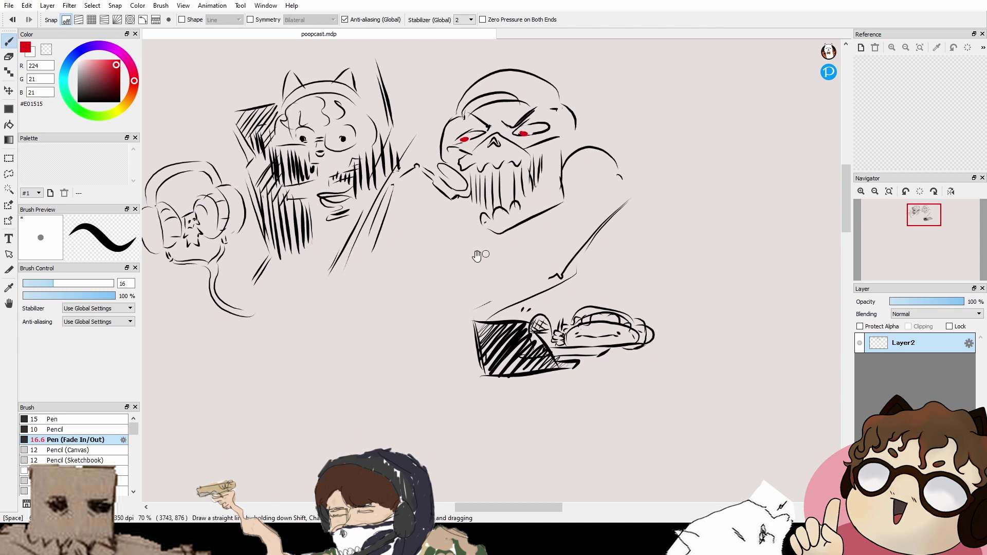
Step: Return to black and draw the raised hand's curled fingers and the curved line above them beside the third character
left_click_drag(97, 73, 77, 103)
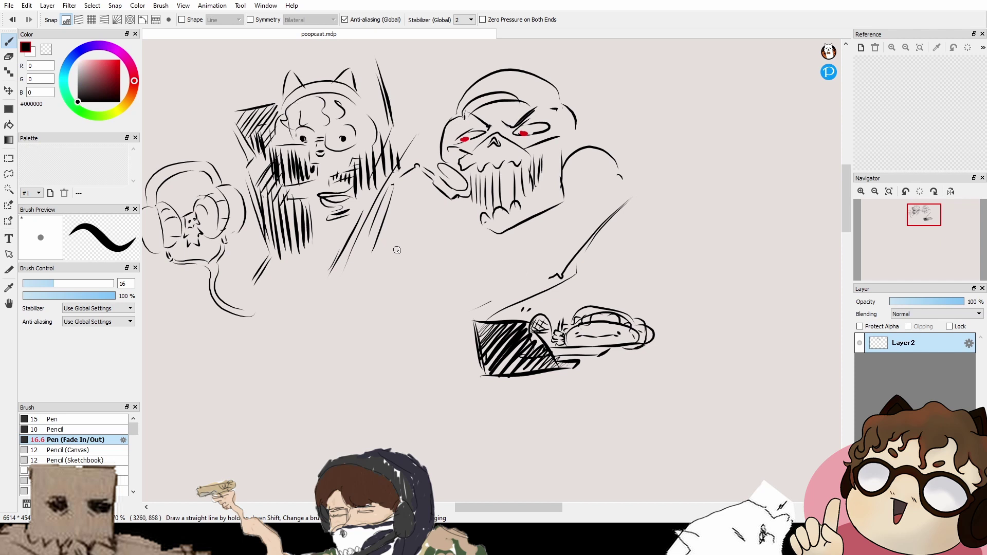
mouse_move(397, 248)
left_mouse_down()
mouse_move(395, 226)
mouse_move(413, 223)
mouse_move(415, 237)
mouse_move(424, 222)
mouse_move(438, 240)
left_mouse_up()
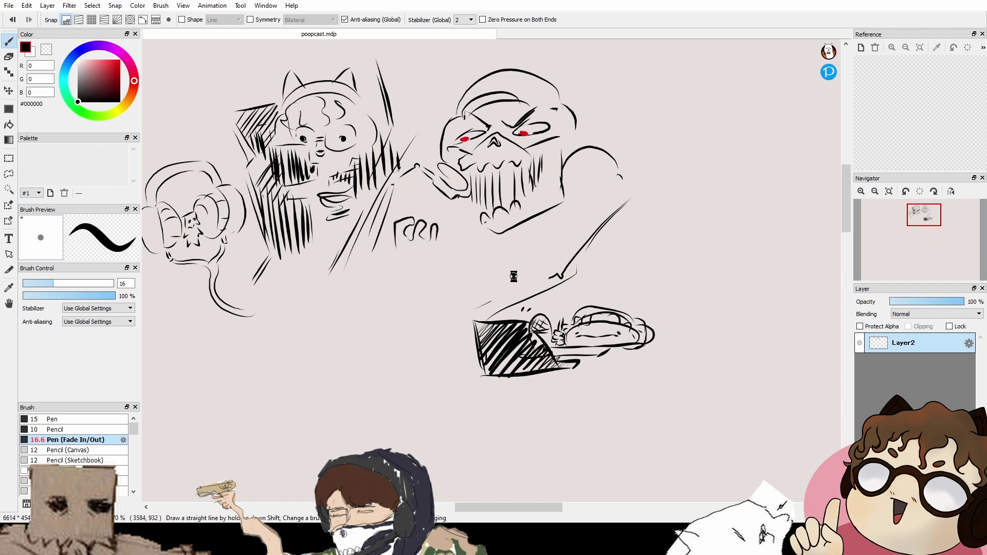
left_click_drag(514, 277, 502, 257)
mouse_move(395, 197)
left_mouse_down()
mouse_move(424, 186)
mouse_move(432, 164)
left_mouse_up()
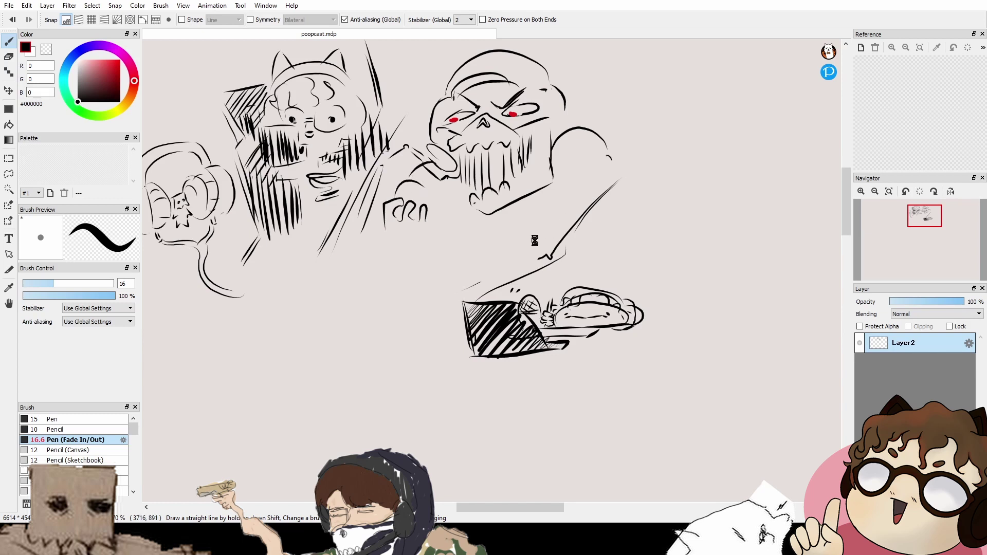
Step: Draw a second hand with curled fingers below the jaw and complete the raised hand's palm and side outline
left_click_drag(535, 240, 533, 227)
mouse_move(455, 254)
left_mouse_down()
mouse_move(447, 226)
mouse_move(461, 237)
mouse_move(467, 223)
mouse_move(474, 229)
mouse_move(440, 252)
mouse_move(502, 233)
mouse_move(444, 255)
mouse_move(489, 245)
left_mouse_up()
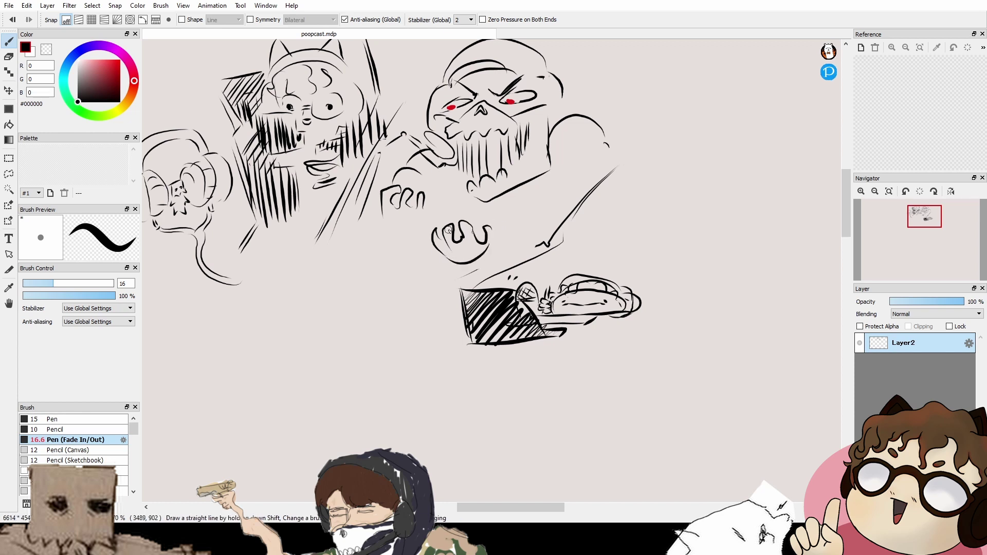
left_click_drag(382, 214, 414, 228)
left_click_drag(378, 194, 374, 221)
Step: Draw the forearm and inner elbow lines connecting the lower hand to the third character's shoulder
left_click_drag(494, 227, 542, 219)
left_click_drag(479, 271, 525, 254)
left_click_drag(560, 174, 542, 211)
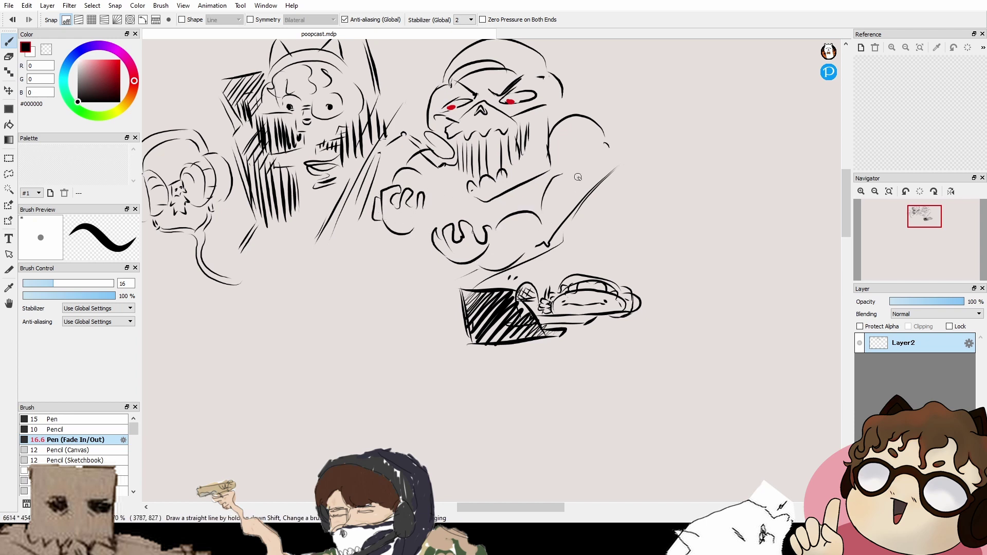
left_click_drag(542, 130, 557, 208)
left_click_drag(497, 145, 495, 143)
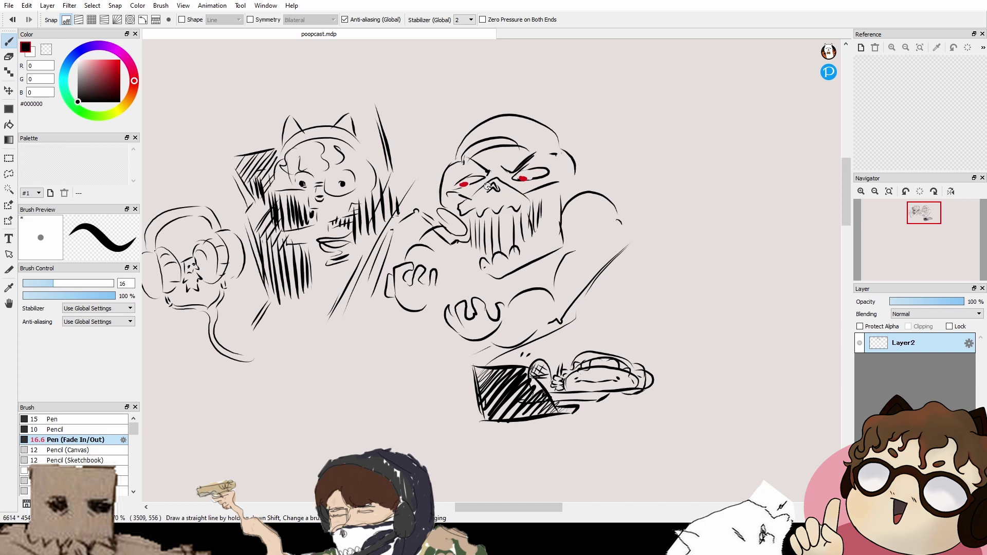
Step: Touch up the third character's nose and add slanted hatching strokes along the front of the cap
left_click_drag(494, 183, 497, 190)
mouse_move(472, 137)
left_mouse_down()
mouse_move(460, 154)
mouse_move(483, 124)
left_mouse_up()
left_click_drag(476, 140, 506, 113)
Step: Examine the whole group composition and the small sandwich-shaped figure beside the dark box
scroll(462, 154, "down", 1)
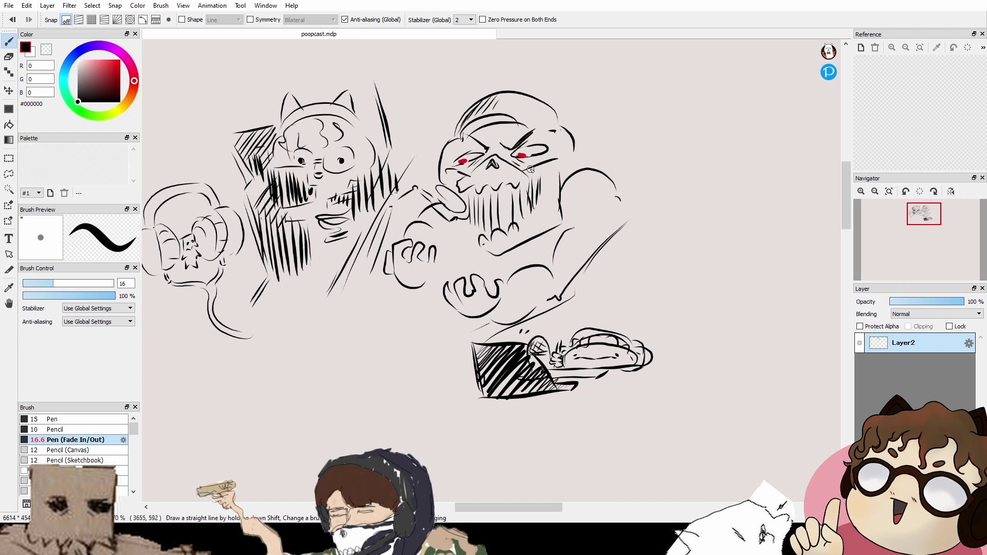
scroll(534, 304, "down", 1)
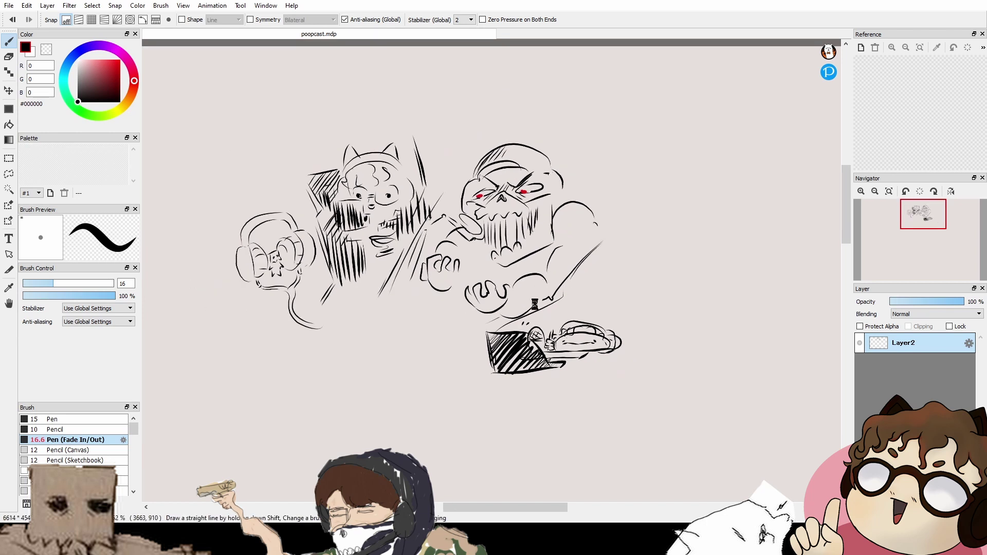
left_click_drag(535, 304, 548, 285)
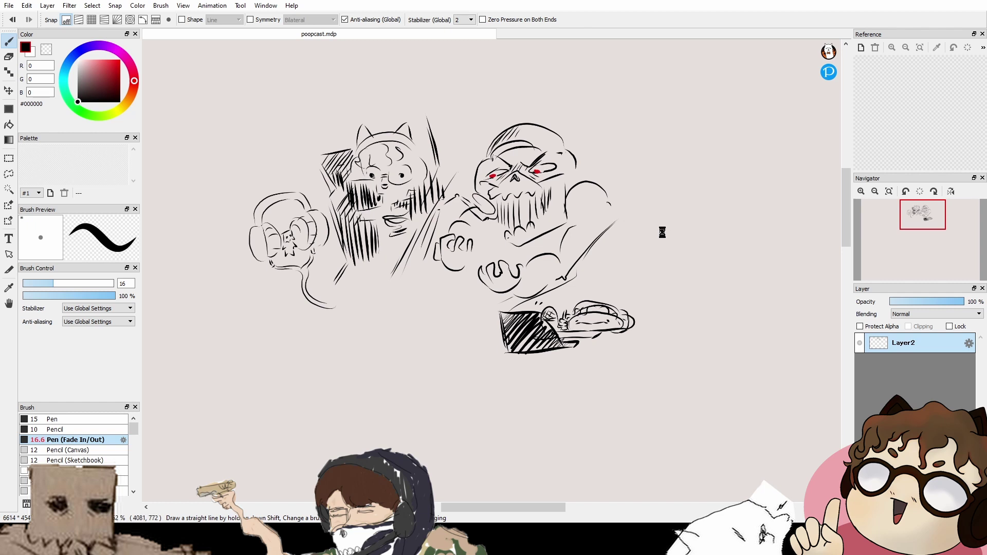
left_click_drag(662, 233, 648, 236)
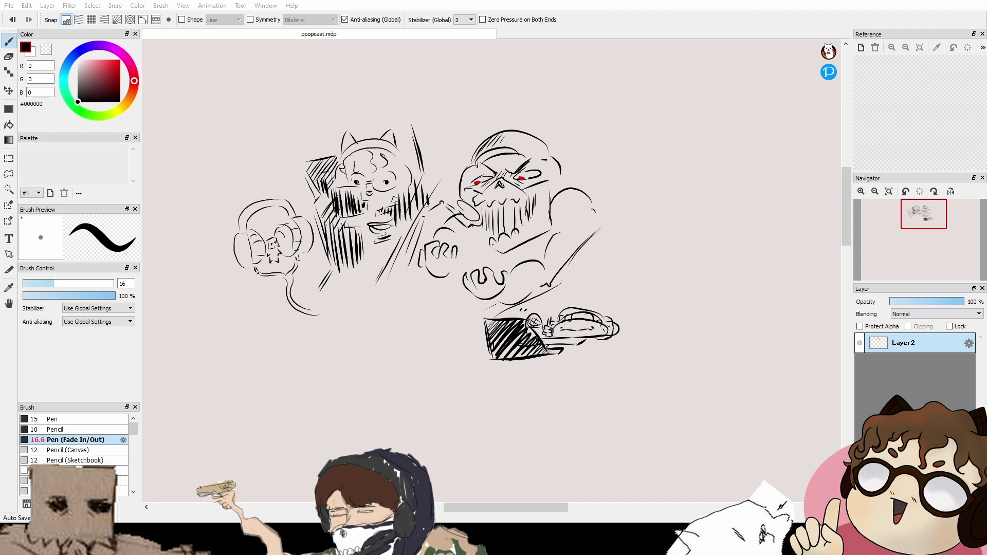
scroll(628, 320, "up", 8)
key("space")
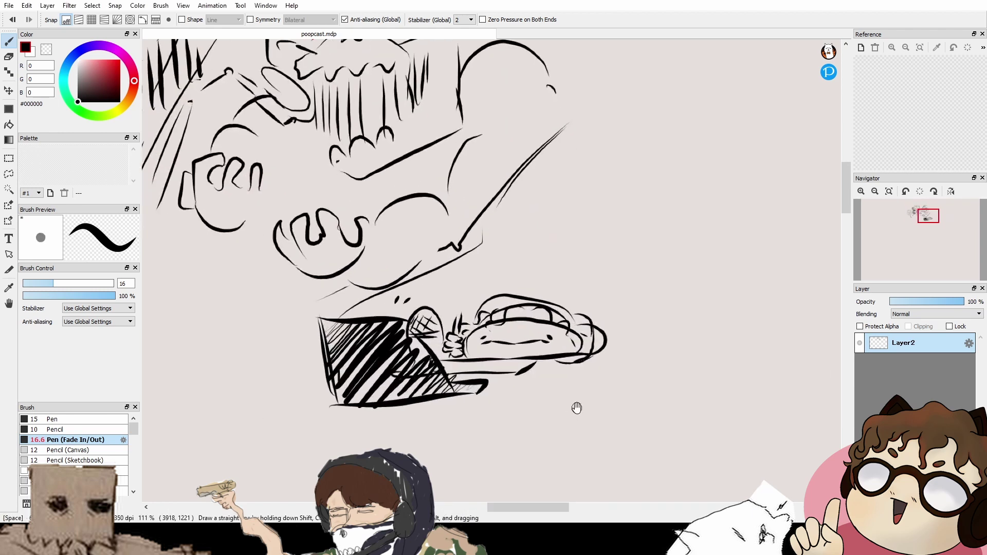
left_click_drag(576, 408, 579, 333)
left_click_drag(610, 249, 608, 314)
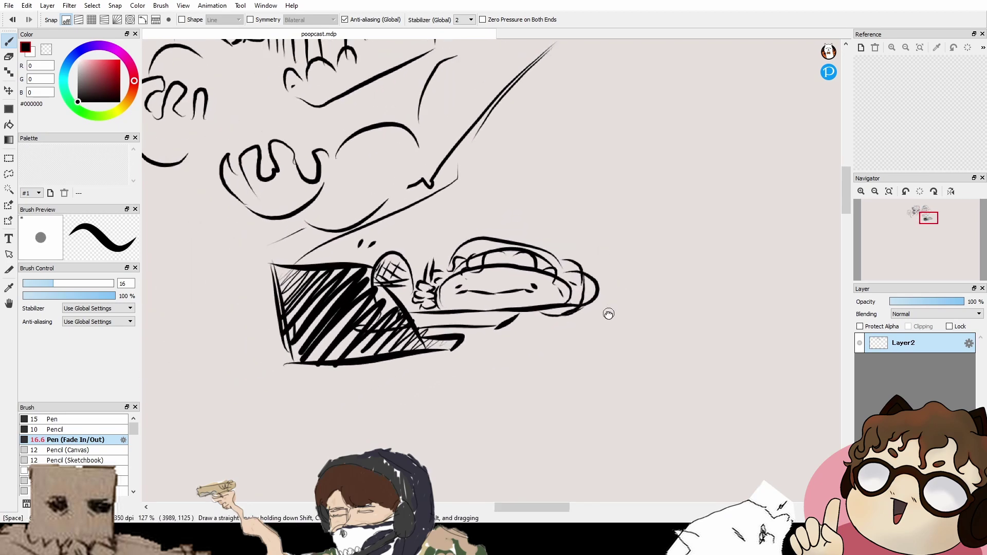
scroll(557, 346, "down", 3)
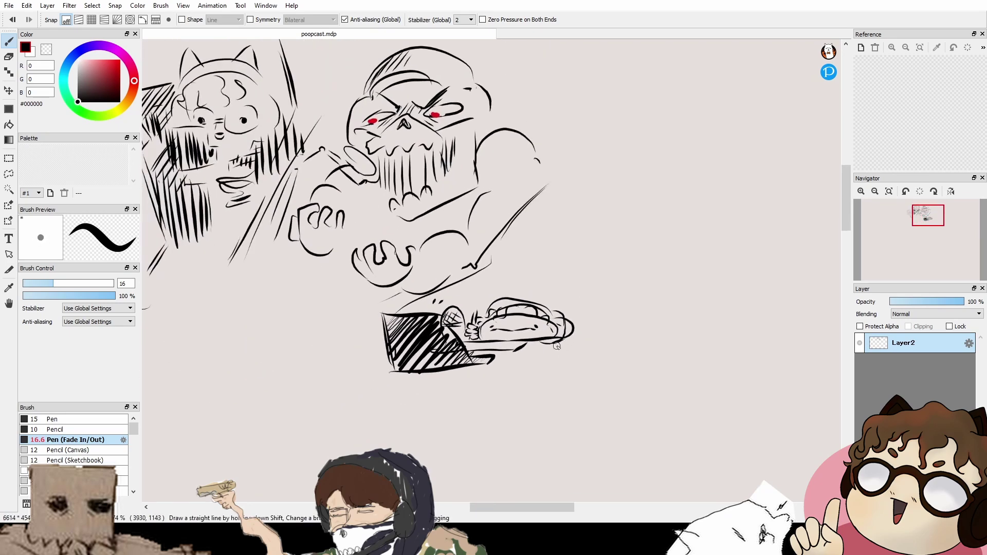
scroll(556, 346, "down", 2)
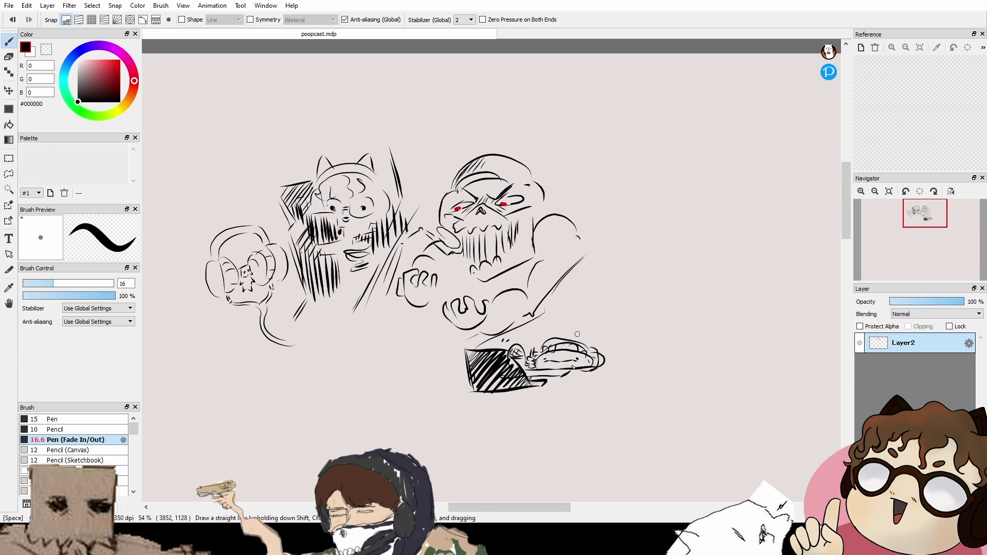
Step: Cross-hatch the shaded lower face beneath the third character's jagged skull mask with slanted black strokes
scroll(541, 222, "up", 4)
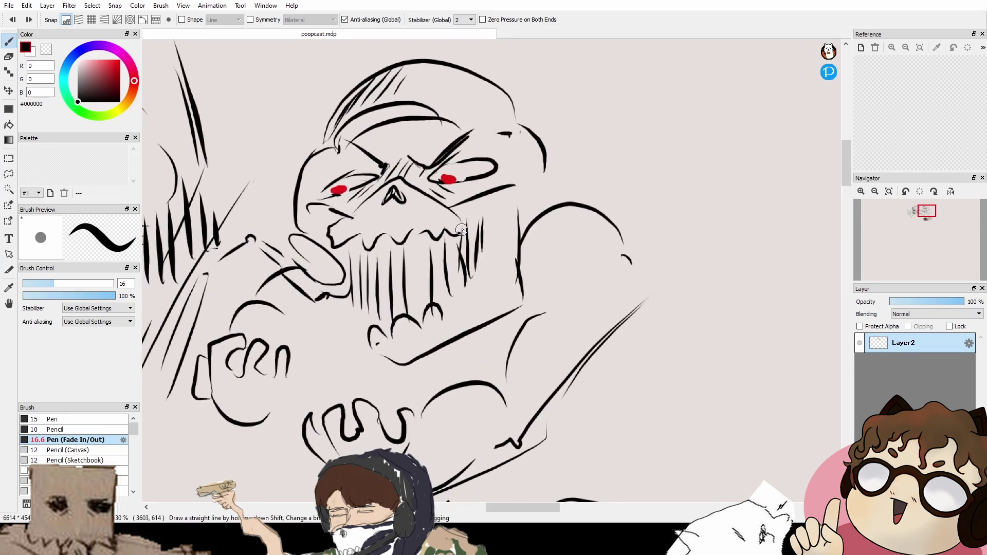
left_click_drag(461, 230, 461, 221)
left_click_drag(356, 243, 348, 273)
mouse_move(361, 251)
left_mouse_down()
mouse_move(352, 274)
mouse_move(378, 246)
mouse_move(362, 298)
left_mouse_up()
left_click_drag(411, 247, 385, 306)
left_click_drag(442, 239, 411, 306)
mouse_move(488, 229)
left_mouse_down()
mouse_move(455, 296)
mouse_move(480, 250)
left_mouse_up()
left_click_drag(491, 229, 471, 252)
Step: Draw the third character's headphone ear cup and the line separating it from the side of the face
left_click_drag(522, 180, 519, 199)
left_click_drag(523, 177, 531, 204)
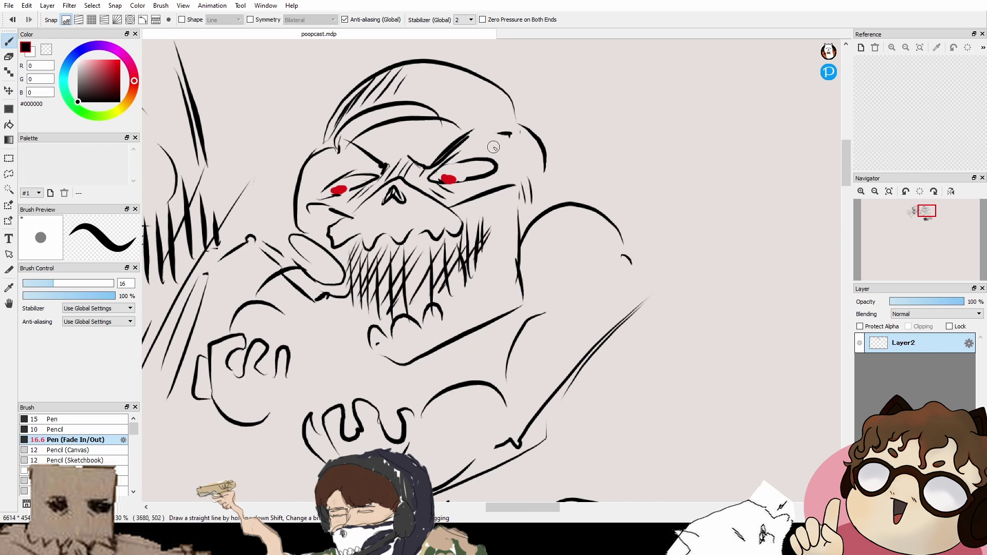
left_click_drag(494, 143, 510, 185)
mouse_move(543, 154)
left_mouse_down()
mouse_move(544, 179)
mouse_move(523, 206)
left_mouse_up()
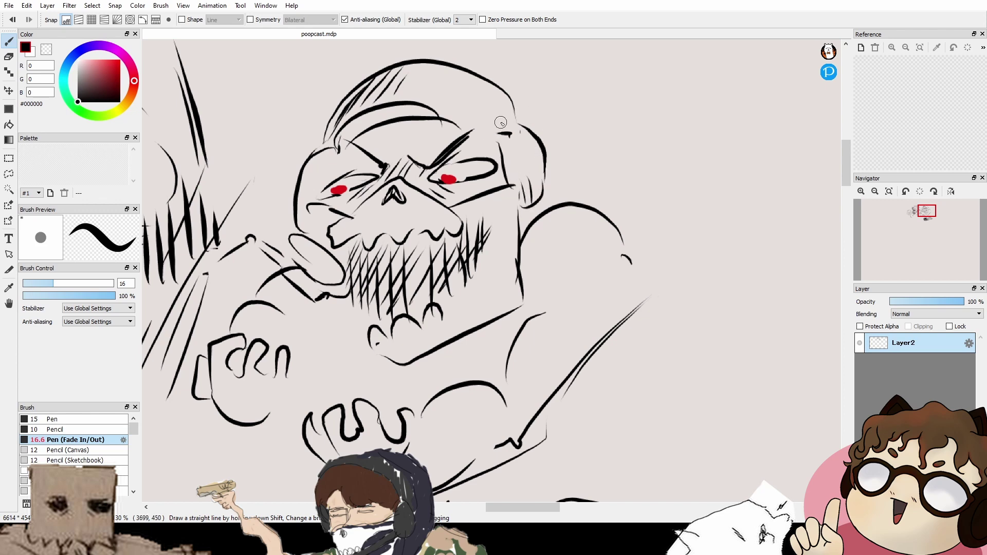
left_click_drag(428, 104, 480, 131)
Step: Draw a long slanted black stroke outside the third character's outer shoulder
scroll(422, 373, "down", 6)
mouse_move(432, 388)
left_mouse_down()
mouse_move(434, 398)
mouse_move(512, 256)
mouse_move(558, 311)
left_mouse_up()
scroll(513, 253, "up", 2)
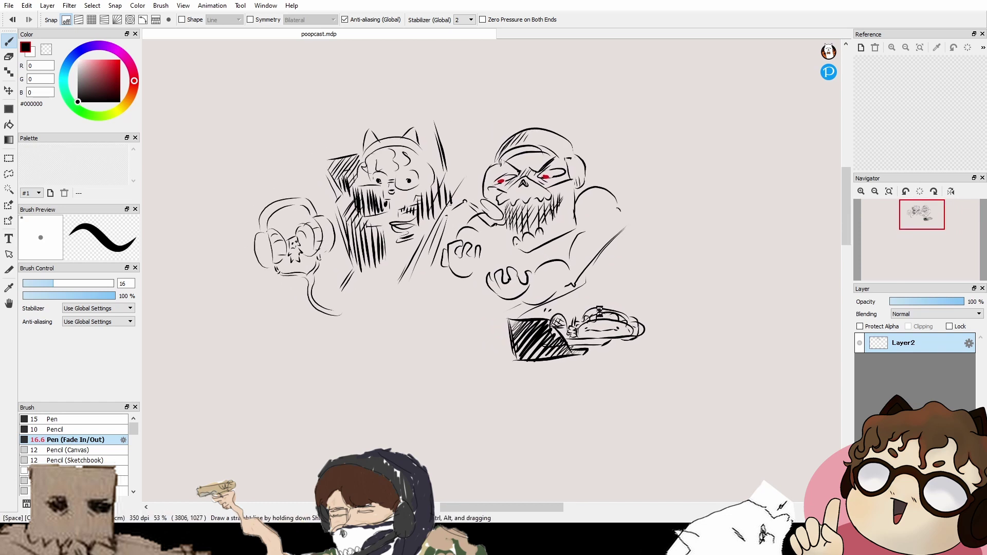
mouse_move(513, 377)
left_mouse_down()
mouse_move(478, 379)
mouse_move(554, 258)
left_mouse_up()
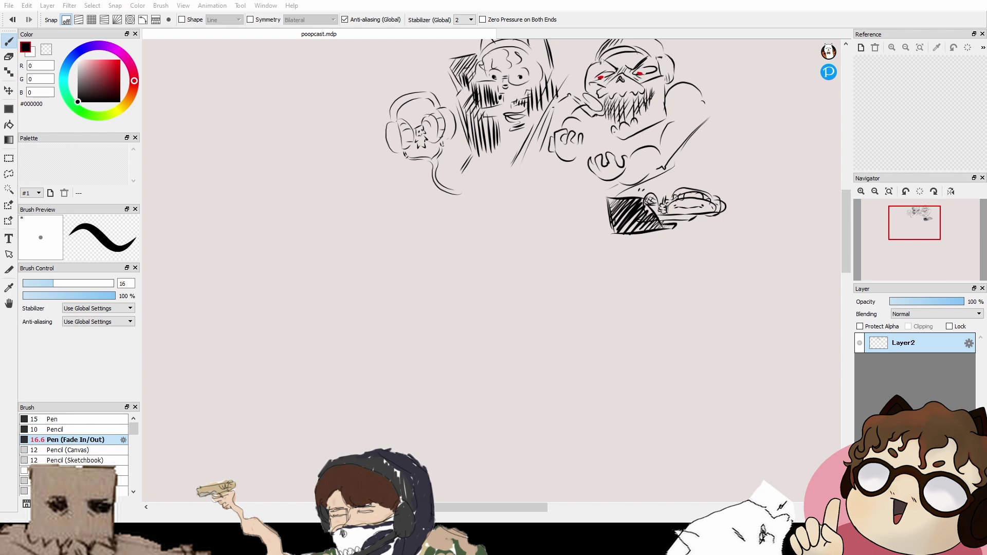
left_click(976, 342)
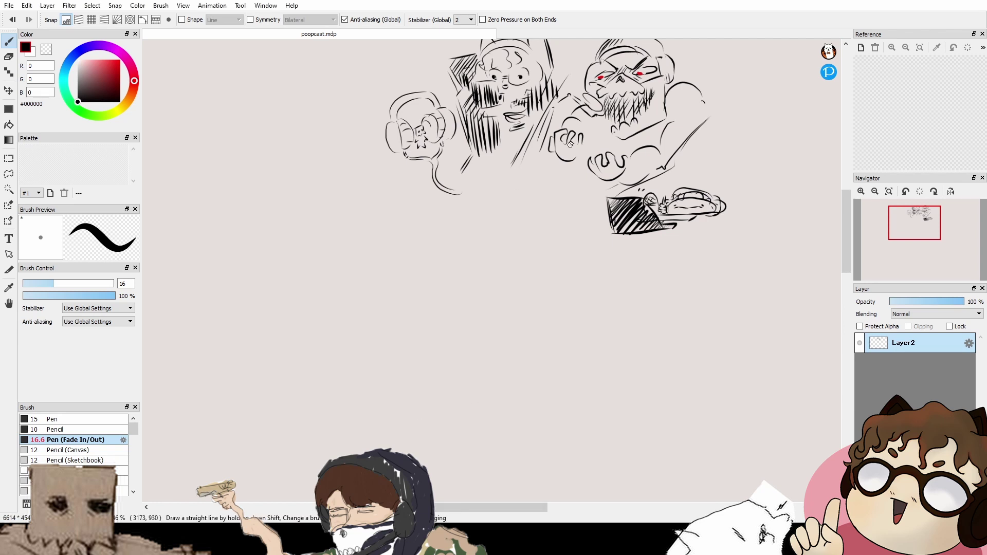
key("space")
left_click_drag(645, 107, 603, 222)
left_click_drag(626, 170, 609, 242)
key("space")
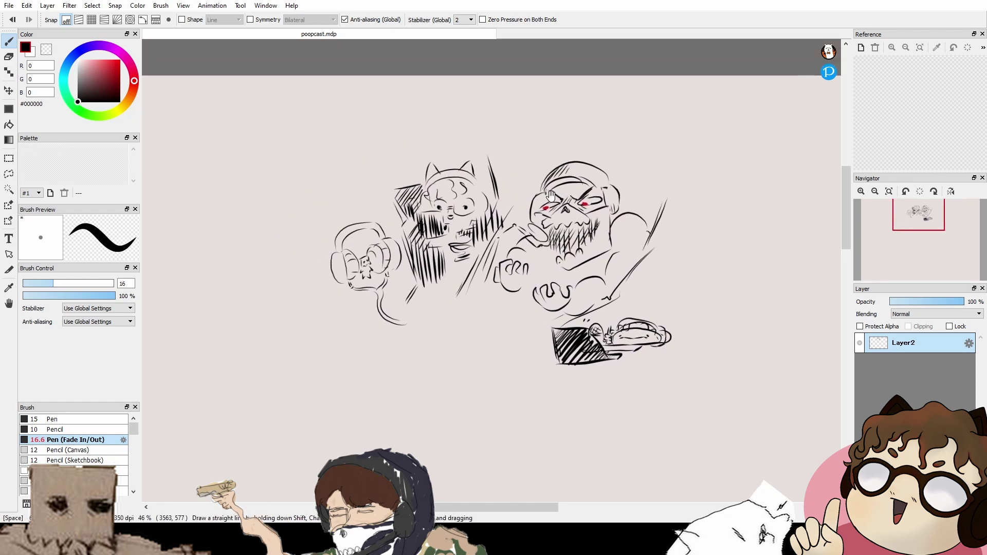
Step: Add inner-ear strokes and a headphone ear cup to the cat-eared character
key("ctrl+space")
mouse_move(453, 134)
left_mouse_down()
mouse_move(393, 222)
mouse_move(409, 179)
mouse_move(420, 189)
left_mouse_up()
key("space")
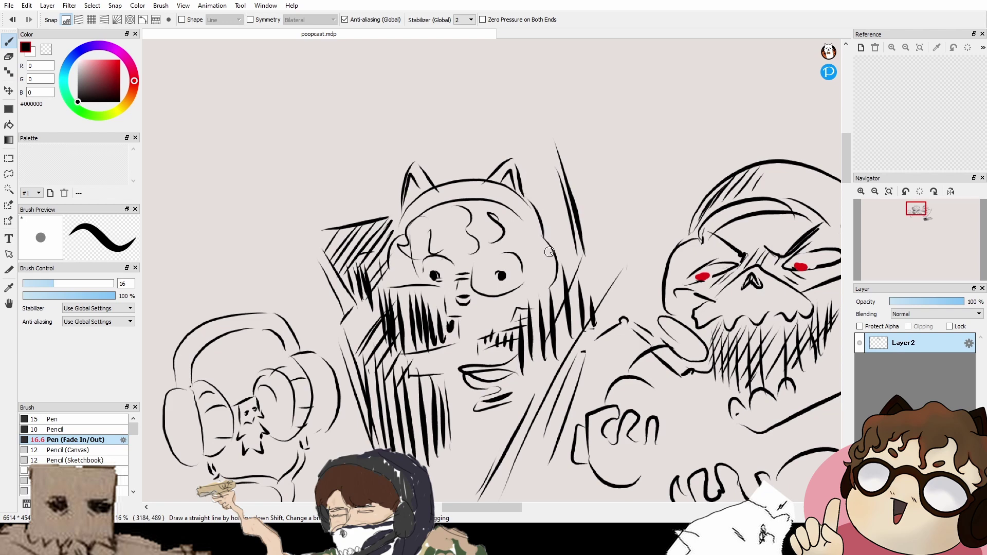
mouse_move(548, 251)
left_mouse_down()
mouse_move(534, 201)
mouse_move(523, 211)
mouse_move(537, 258)
mouse_move(567, 178)
left_mouse_up()
left_click_drag(513, 241, 557, 177)
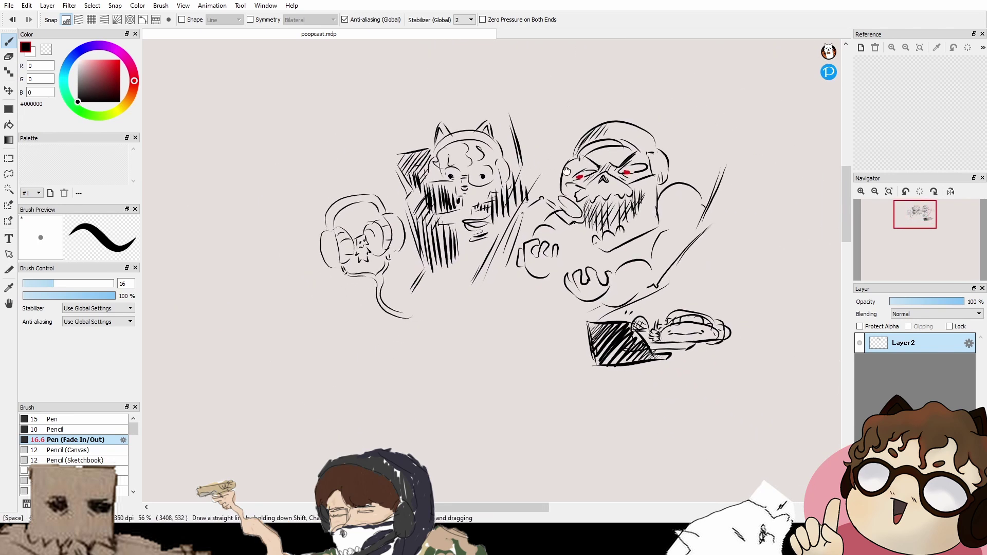
Step: Erase the cat-eared character's nose and return to Pen (Fade In/Out) to redraw it and close the round lens outline
scroll(200, 361, "up", 4)
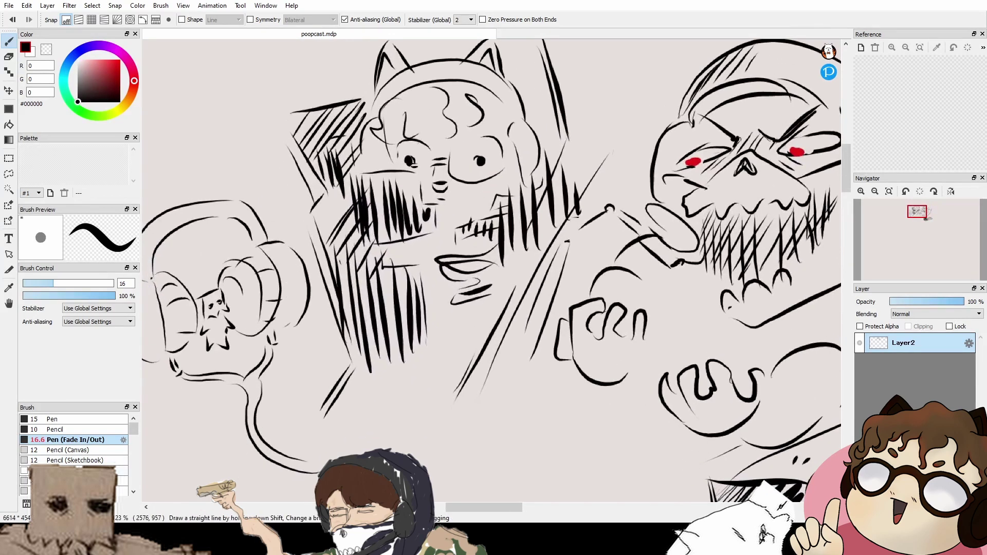
key("e")
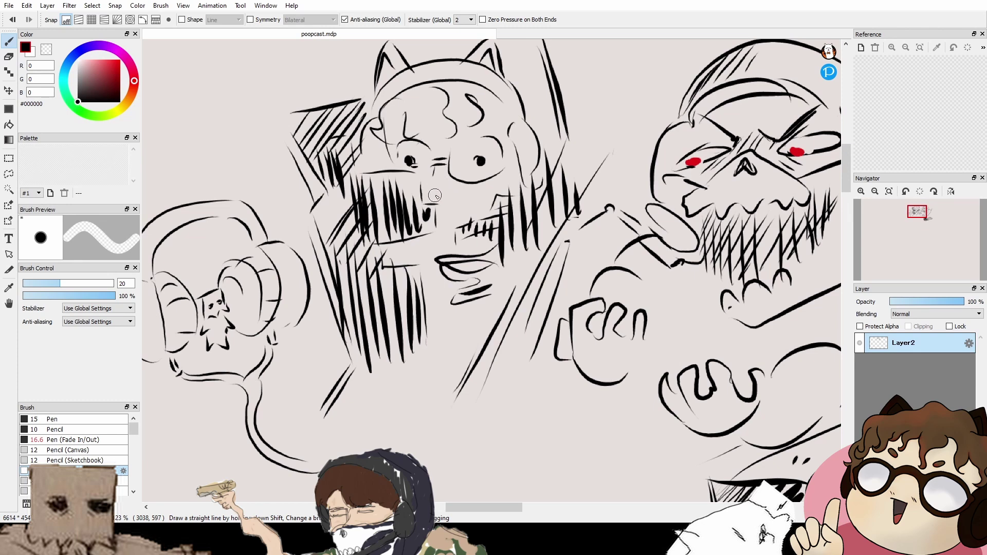
left_click(113, 445)
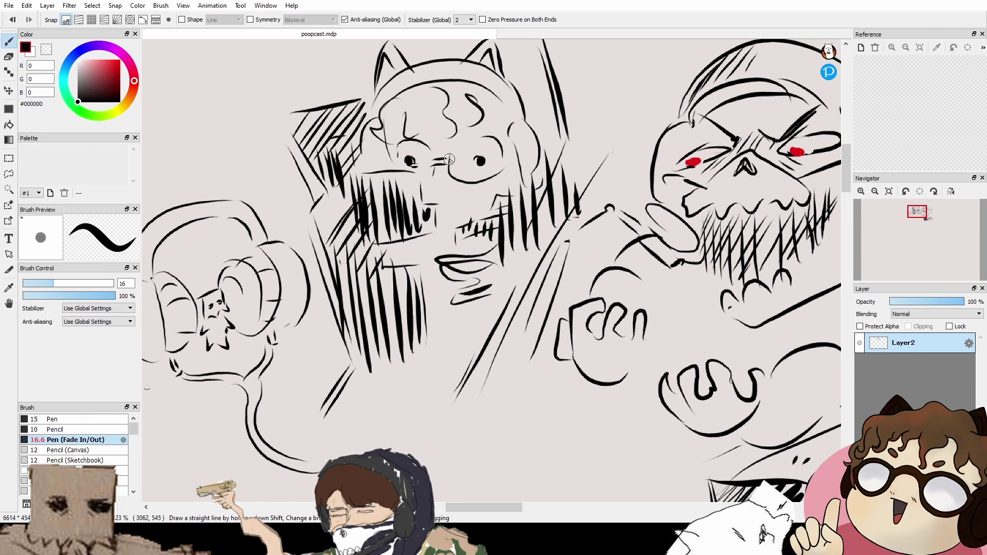
left_click_drag(450, 159, 473, 139)
left_click_drag(470, 206, 468, 179)
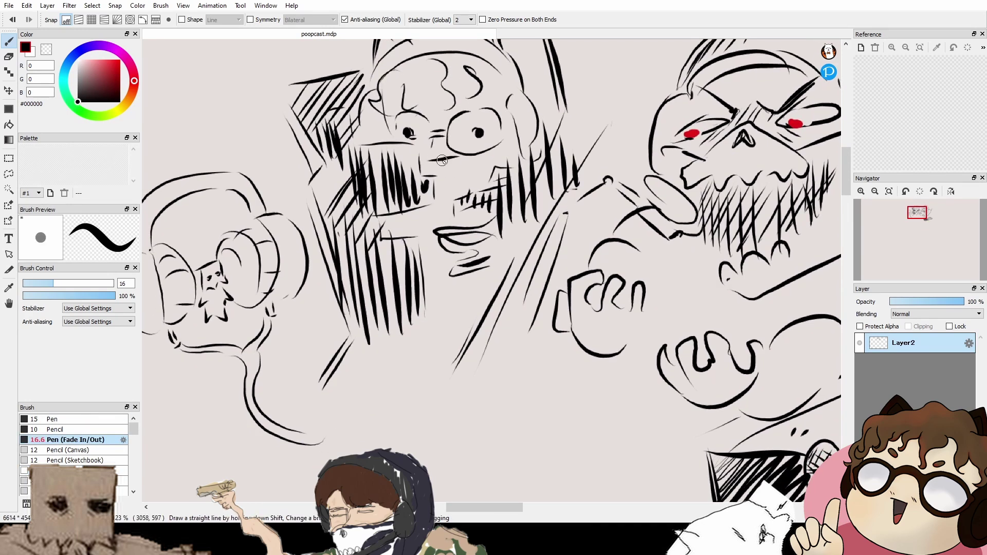
key("ctrl+z")
scroll(474, 179, "down", 5)
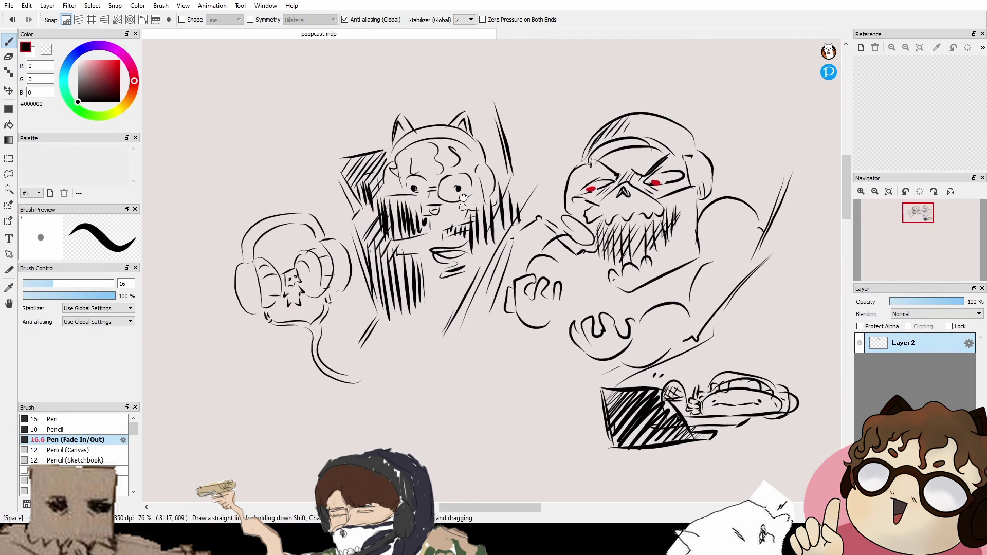
Step: Thicken the cat-eared character's round glasses lens and outline the other eye to match
scroll(463, 197, "up", 4)
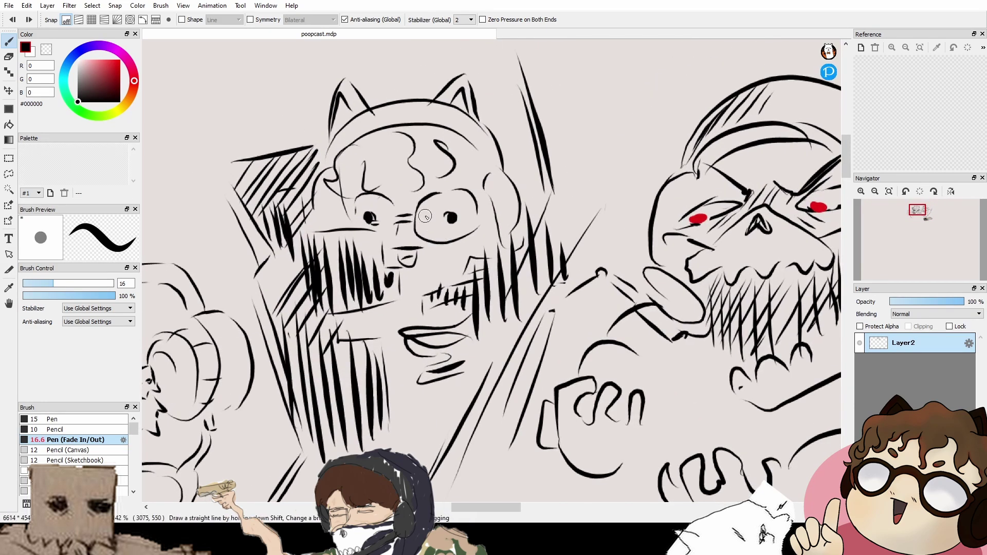
mouse_move(417, 209)
left_mouse_down()
mouse_move(431, 245)
mouse_move(450, 245)
left_mouse_up()
left_click_drag(418, 210, 459, 190)
left_click_drag(452, 243, 477, 208)
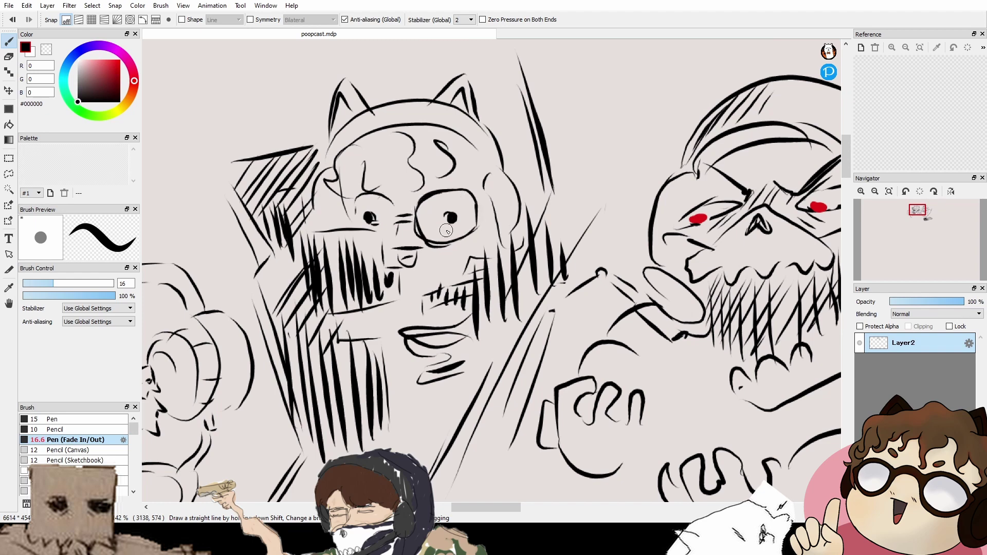
left_click_drag(362, 200, 356, 227)
scroll(504, 303, "down", 4)
Step: Darken the nose and mouth details of the small skull character wearing headphones with short pen strokes
left_click_drag(492, 251, 475, 159)
mouse_move(291, 189)
left_mouse_down()
mouse_move(236, 219)
mouse_move(364, 207)
mouse_move(302, 243)
mouse_move(298, 236)
mouse_move(343, 230)
mouse_move(302, 248)
mouse_move(341, 244)
left_mouse_up()
left_click_drag(285, 204, 304, 241)
mouse_move(321, 205)
left_mouse_down()
mouse_move(311, 247)
mouse_move(323, 244)
mouse_move(339, 206)
left_mouse_up()
Step: Add a short row of small curved strokes beneath the sandwich-shaped figure
mouse_move(466, 311)
left_mouse_down()
mouse_move(494, 321)
mouse_move(493, 266)
left_mouse_up()
left_click_drag(452, 330, 440, 250)
left_click_drag(720, 252, 485, 299)
left_click_drag(435, 349, 457, 305)
mouse_move(438, 379)
left_mouse_down()
mouse_move(512, 281)
mouse_move(509, 230)
mouse_move(511, 241)
left_mouse_up()
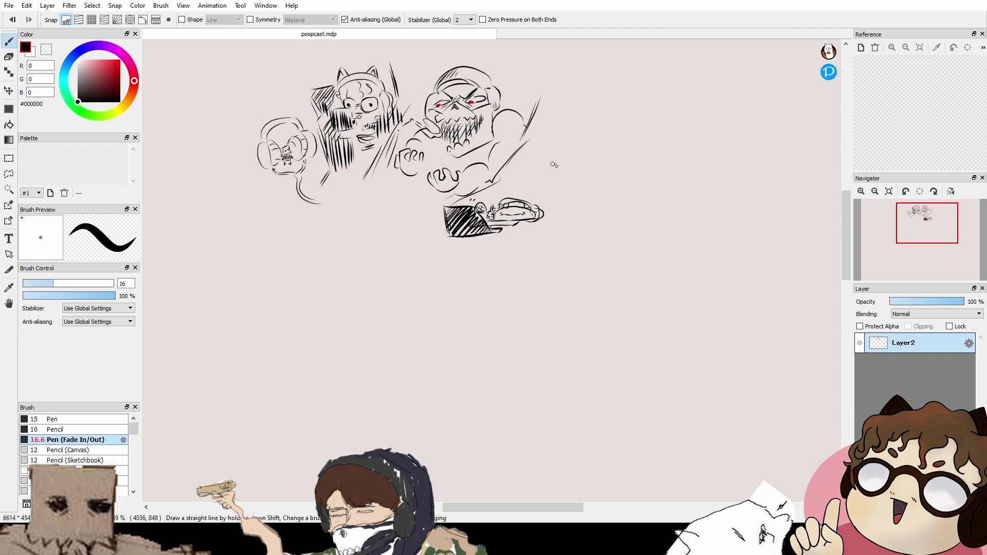
mouse_move(525, 151)
left_mouse_down()
mouse_move(588, 196)
mouse_move(606, 230)
mouse_move(604, 271)
mouse_move(564, 324)
mouse_move(522, 249)
mouse_move(551, 249)
mouse_move(535, 295)
mouse_move(578, 266)
left_mouse_up()
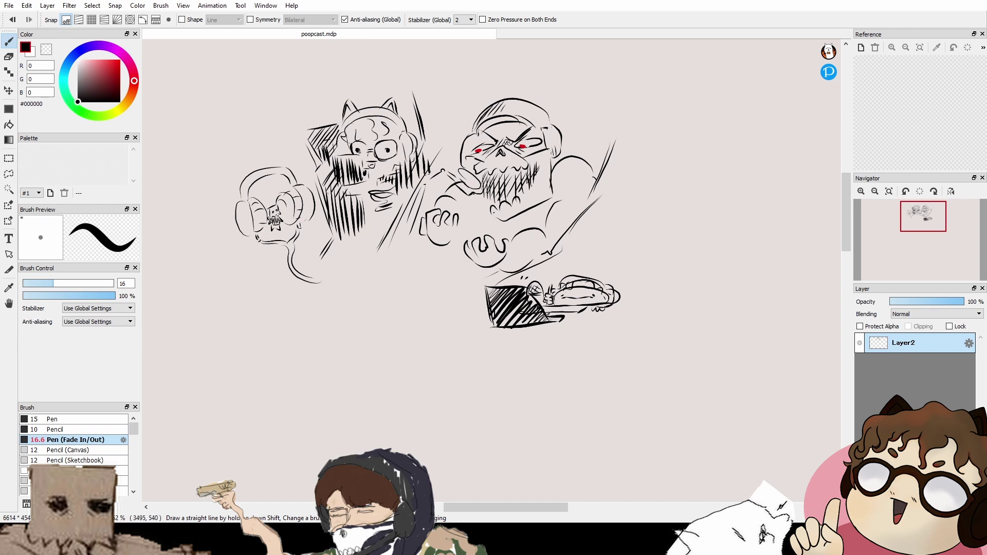
left_click_drag(526, 138, 538, 160)
left_click_drag(572, 200, 557, 188)
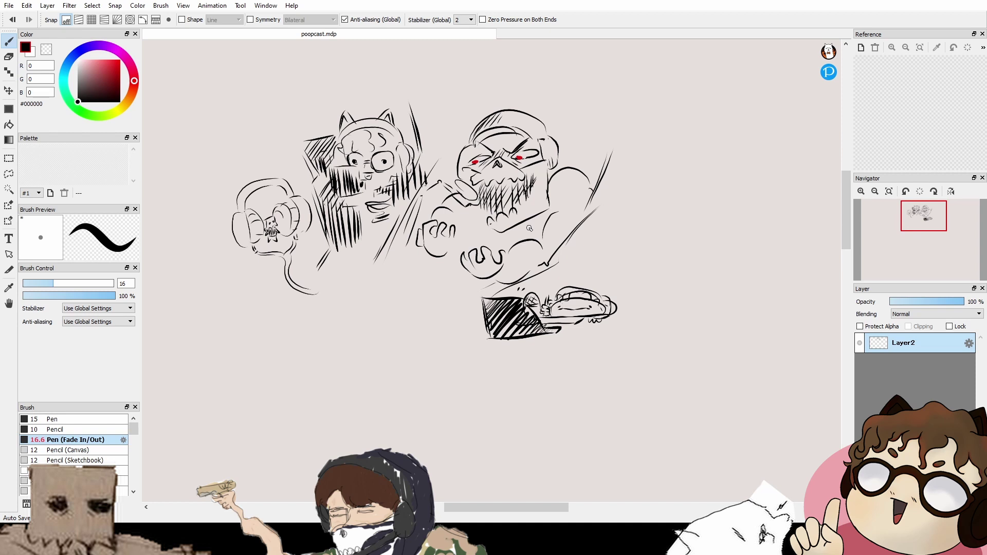
scroll(530, 229, "up", 3)
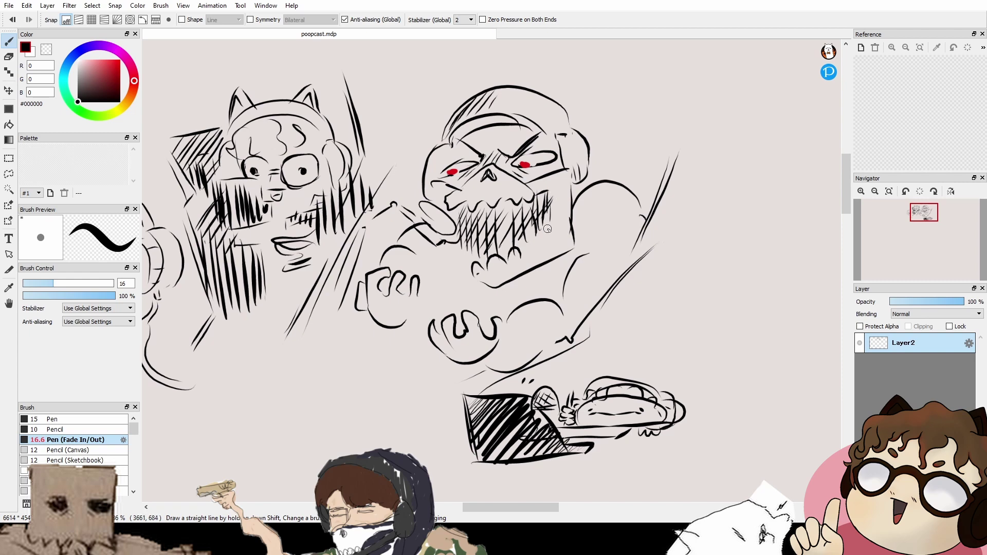
left_click_drag(467, 264, 493, 235)
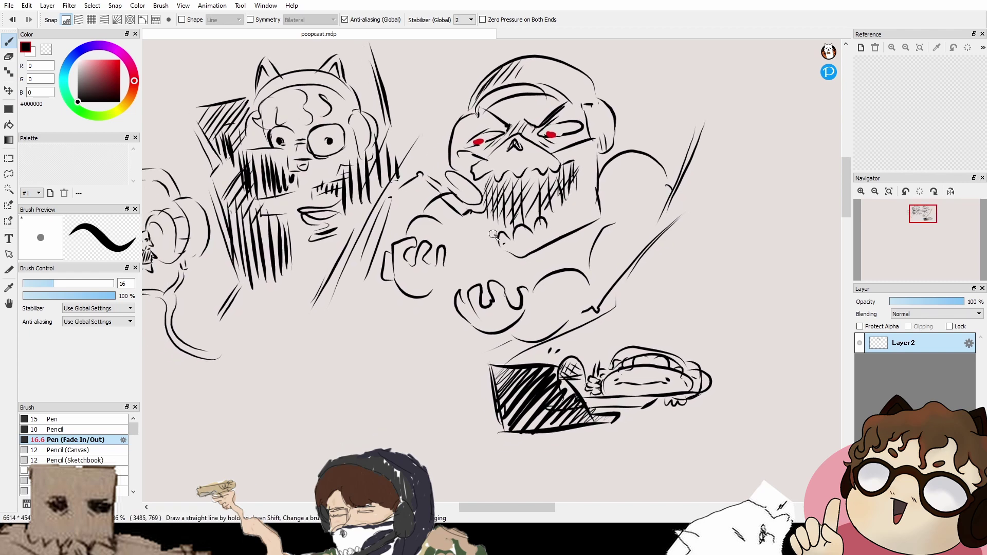
scroll(519, 269, "down", 3)
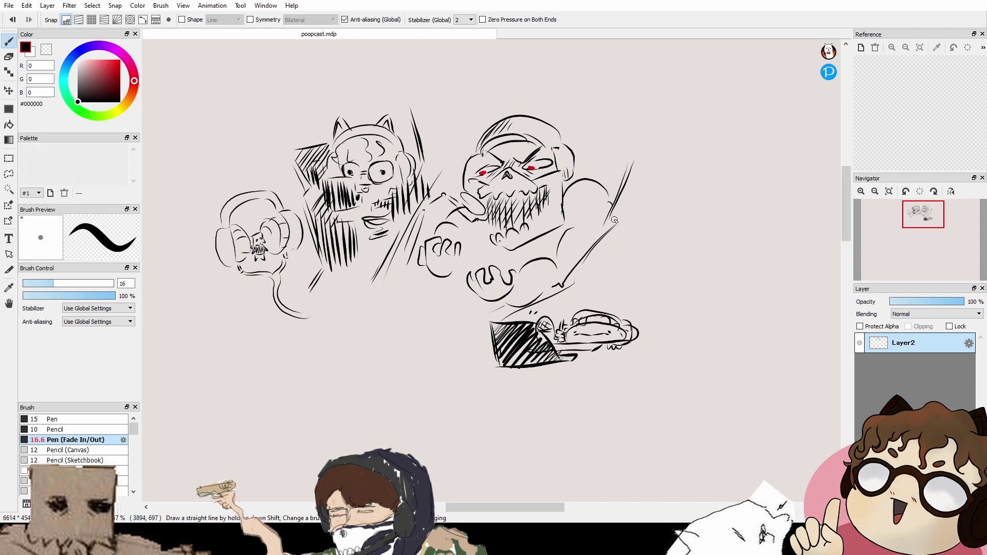
Step: Erase the slanted stroke beyond the third character's shoulder and redraw it as a steeper line meeting the arm outline
left_click_drag(615, 220, 629, 153)
key("e")
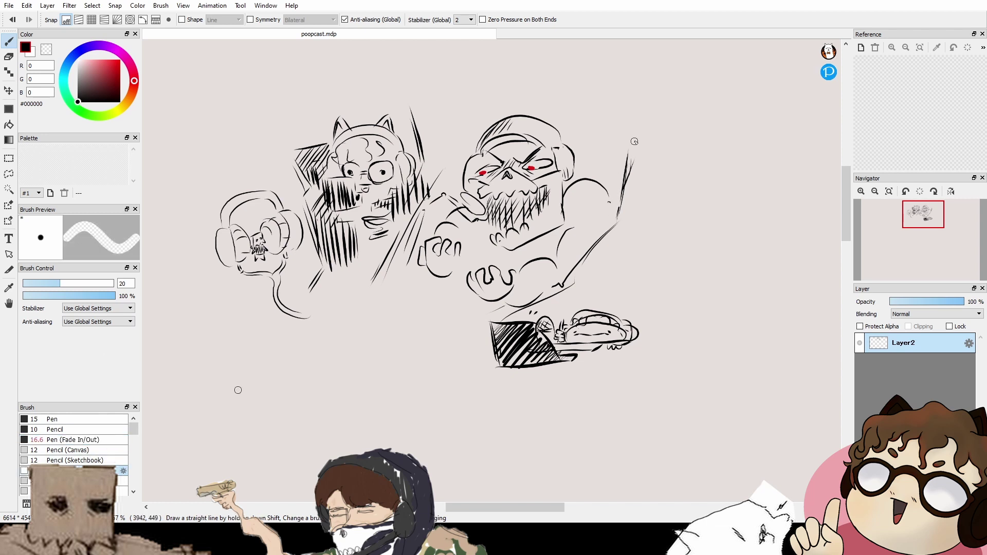
left_click_drag(635, 141, 627, 184)
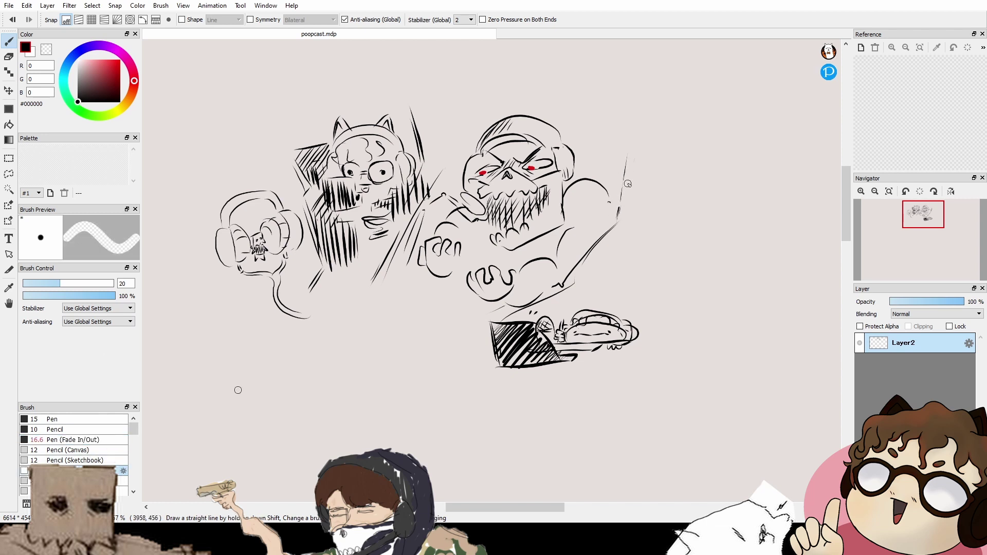
left_click(101, 439)
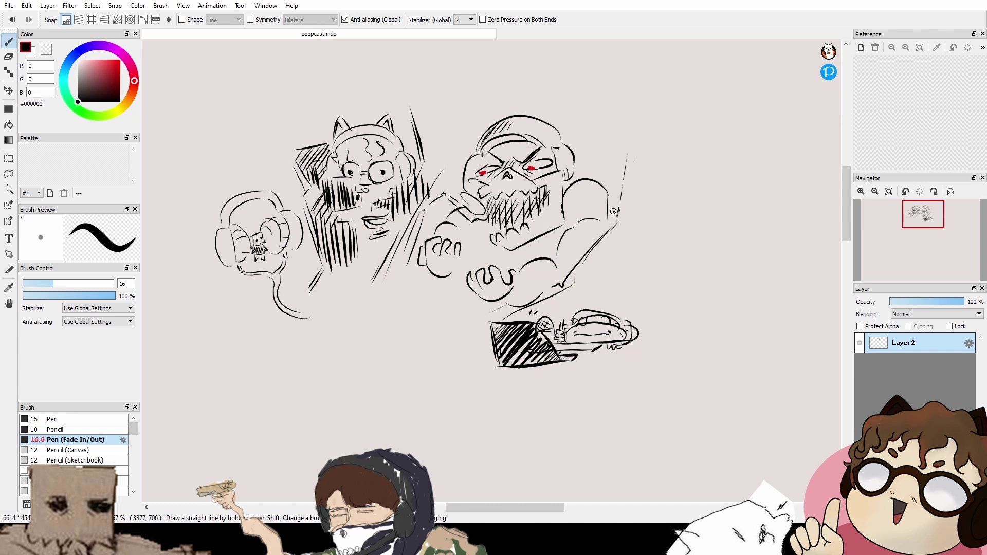
mouse_move(627, 156)
left_mouse_down()
mouse_move(602, 256)
mouse_move(635, 281)
left_mouse_up()
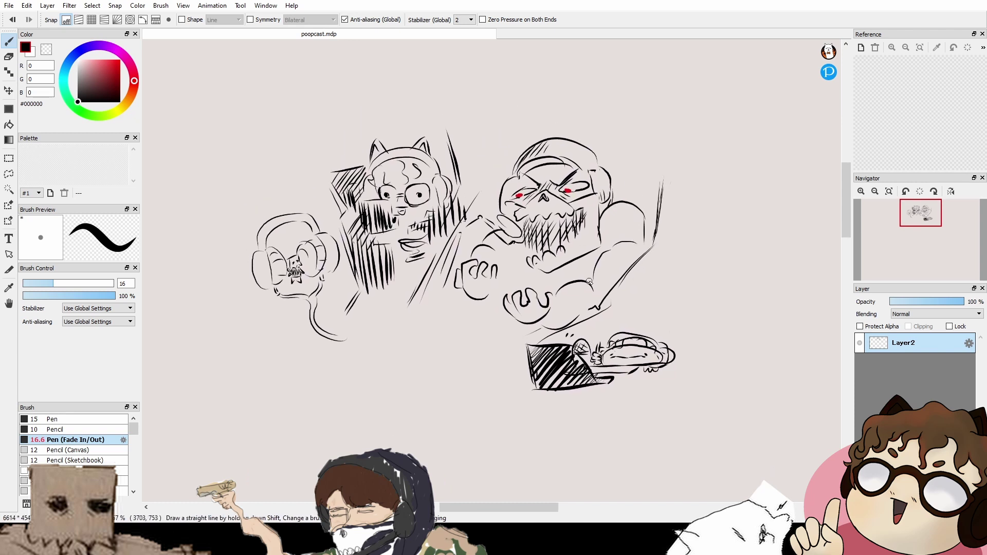
scroll(589, 281, "down", 1)
mouse_move(664, 289)
left_mouse_down()
mouse_move(670, 246)
mouse_move(629, 262)
left_mouse_up()
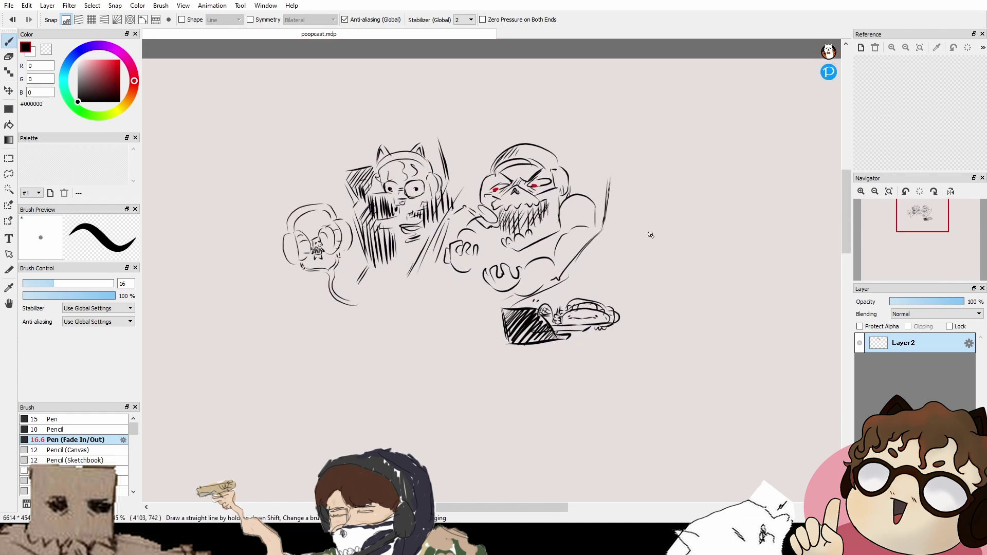
Step: Sketch the arched eyebrows, half-closed eyes and thin rectangular glasses of a new character in the empty area beside the existing group
mouse_move(646, 292)
left_mouse_down()
mouse_move(643, 261)
mouse_move(657, 275)
mouse_move(642, 272)
left_mouse_up()
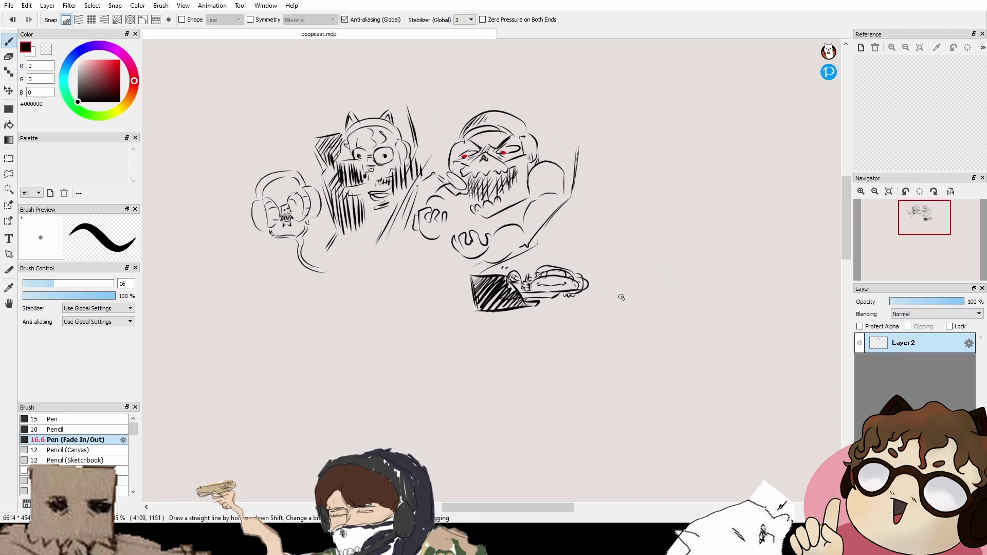
left_click_drag(661, 366, 631, 240)
scroll(631, 241, "up", 2)
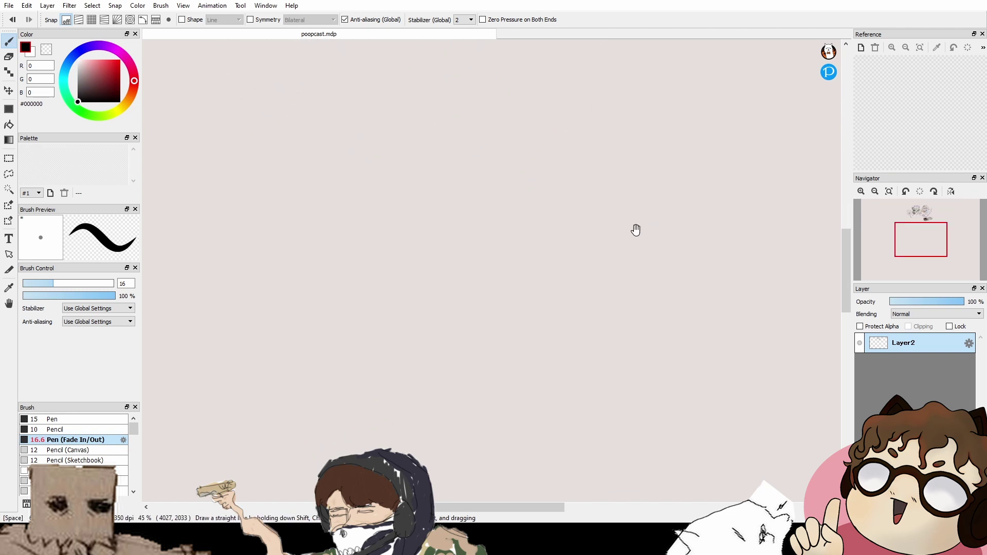
left_click_drag(600, 134, 589, 288)
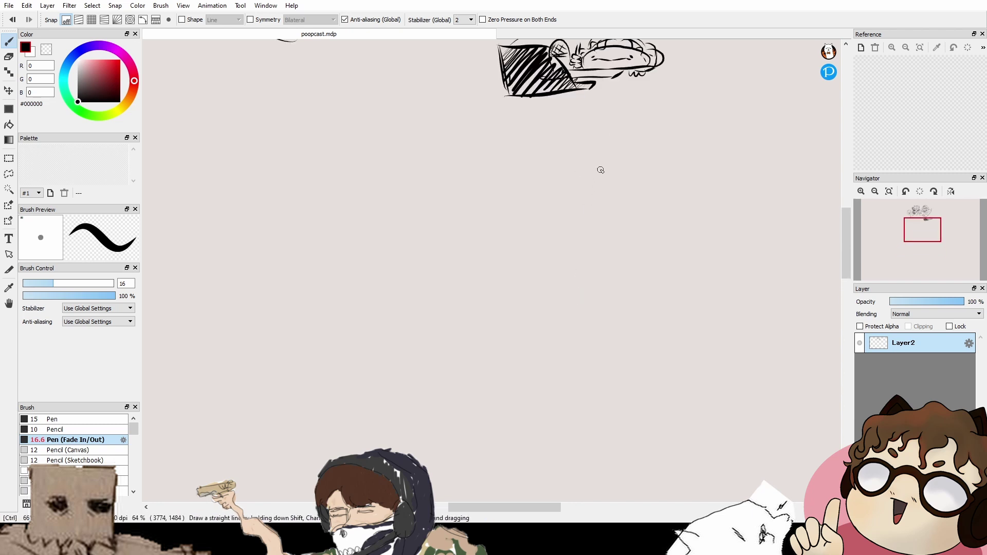
scroll(599, 169, "up", 4)
left_click_drag(549, 198, 632, 172)
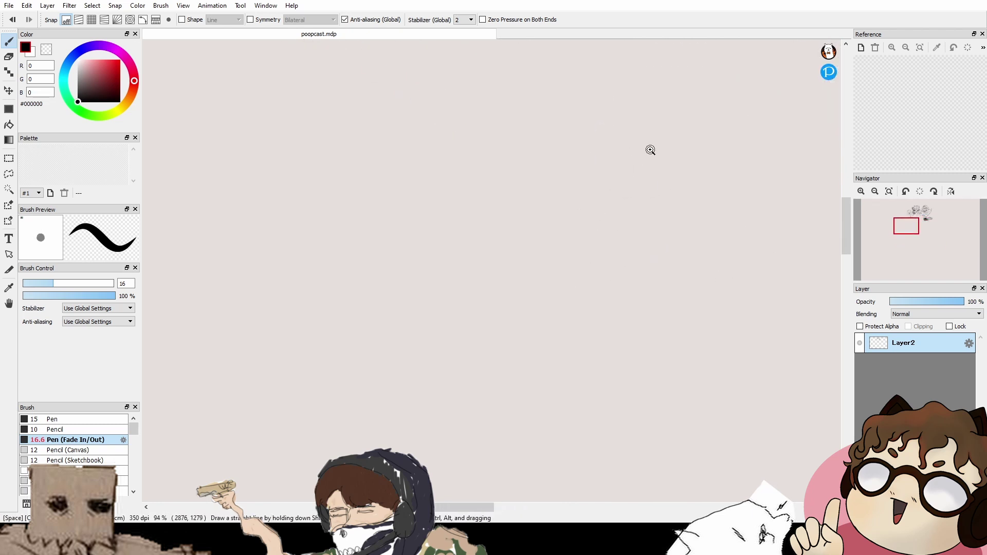
scroll(661, 236, "down", 3)
left_click_drag(661, 209, 597, 125)
scroll(652, 172, "up", 1)
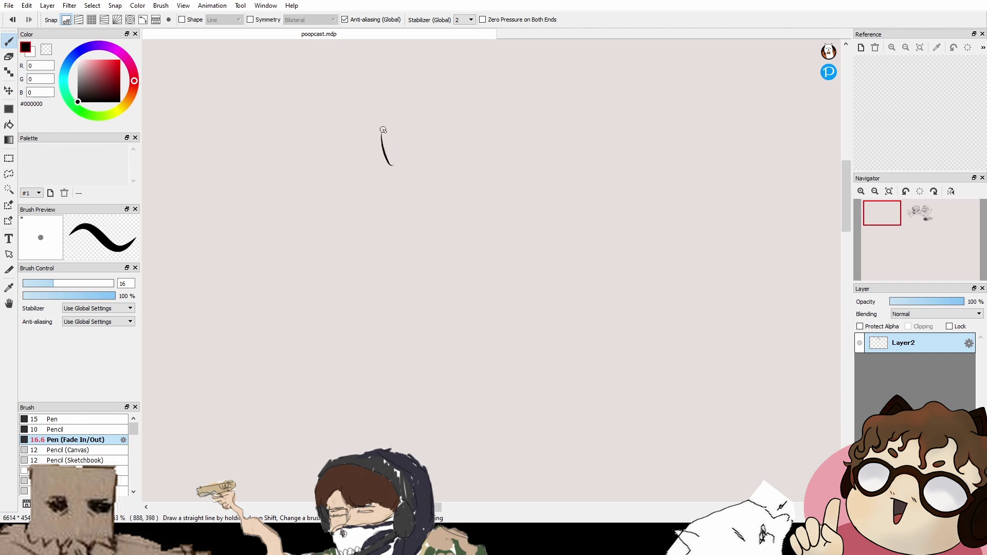
key("ctrl+z")
left_click_drag(419, 149, 439, 147)
mouse_move(419, 119)
left_mouse_down()
mouse_move(432, 129)
mouse_move(408, 132)
left_mouse_up()
scroll(432, 133, "down", 1)
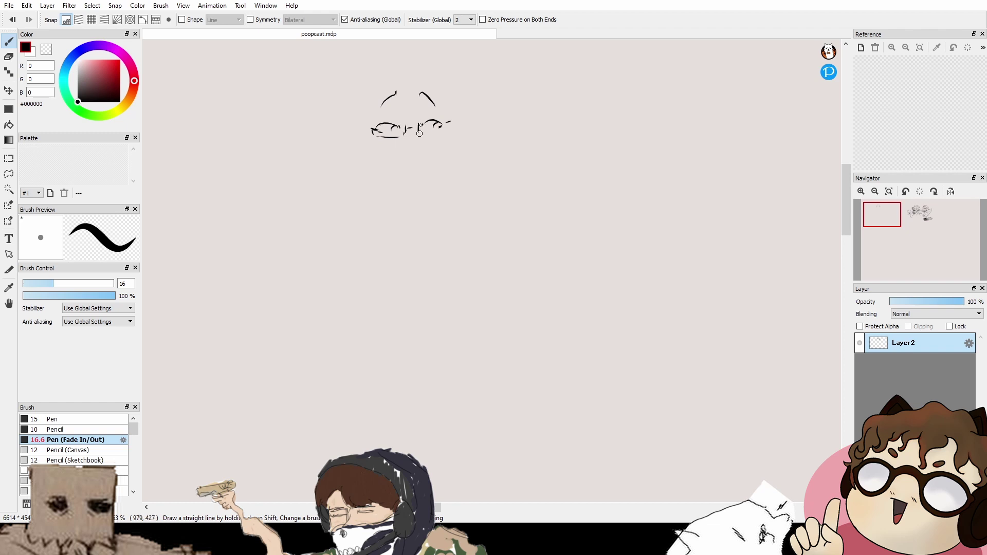
left_click_drag(421, 132, 454, 131)
Step: Draw the new face's nose with a slanted bridge line and a short angled stroke beneath its tip
key("space")
left_click_drag(425, 168, 432, 178)
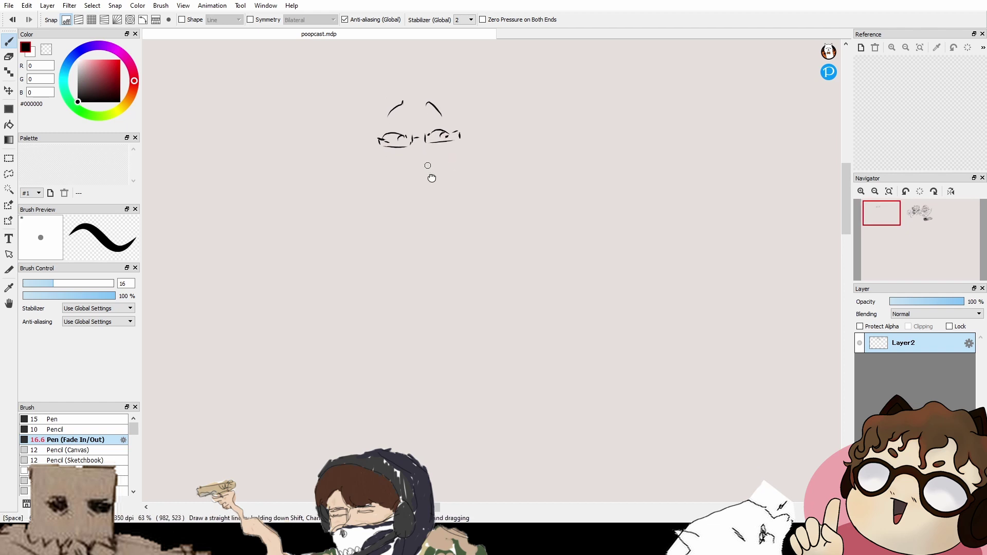
scroll(421, 166, "up", 2)
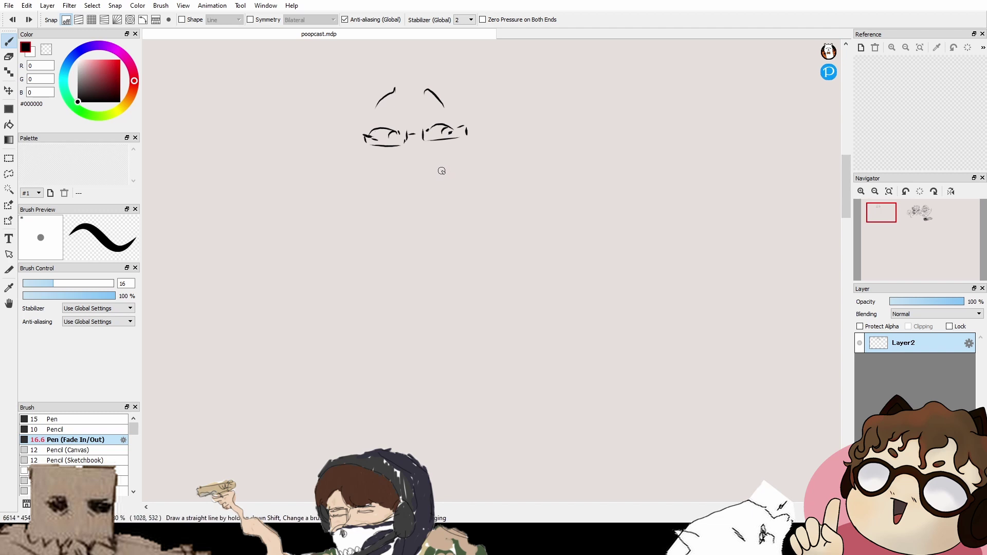
mouse_move(437, 173)
left_mouse_down("ctrl")
mouse_move(447, 173)
mouse_move(413, 134)
mouse_move(430, 146)
left_mouse_up("ctrl")
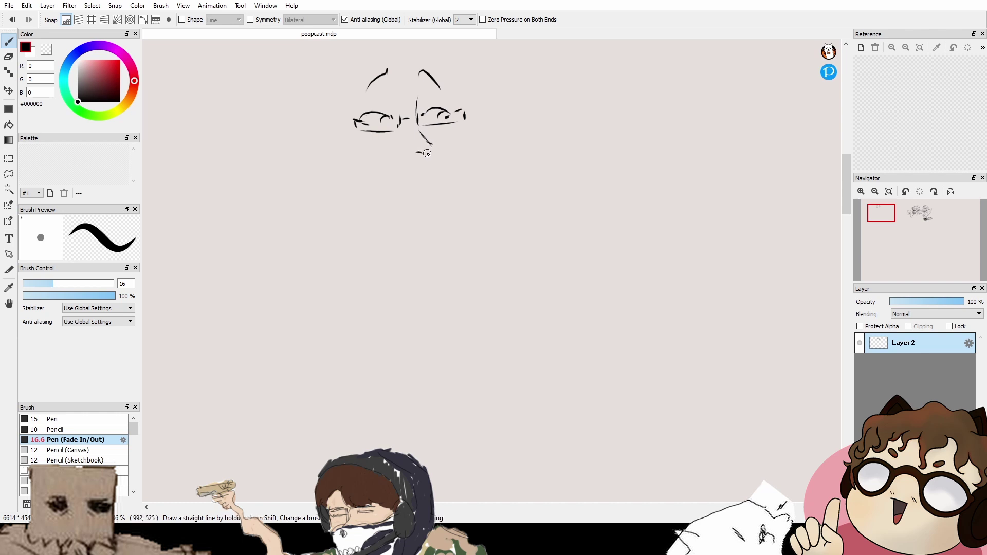
key("ctrl+z")
left_click_drag(432, 145, 426, 152)
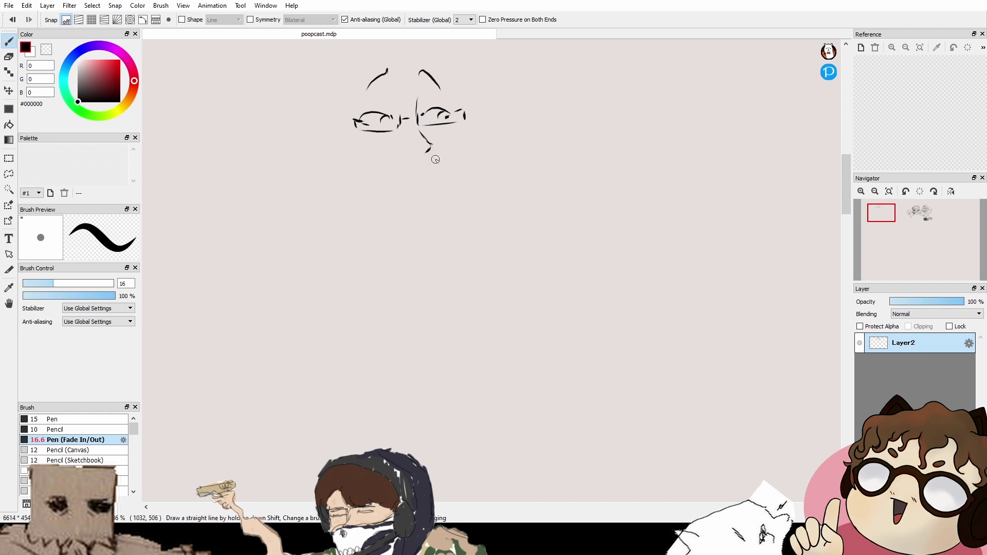
Step: Add a small frowning mouth below the nose using short pen strokes
scroll(432, 165, "down", 2)
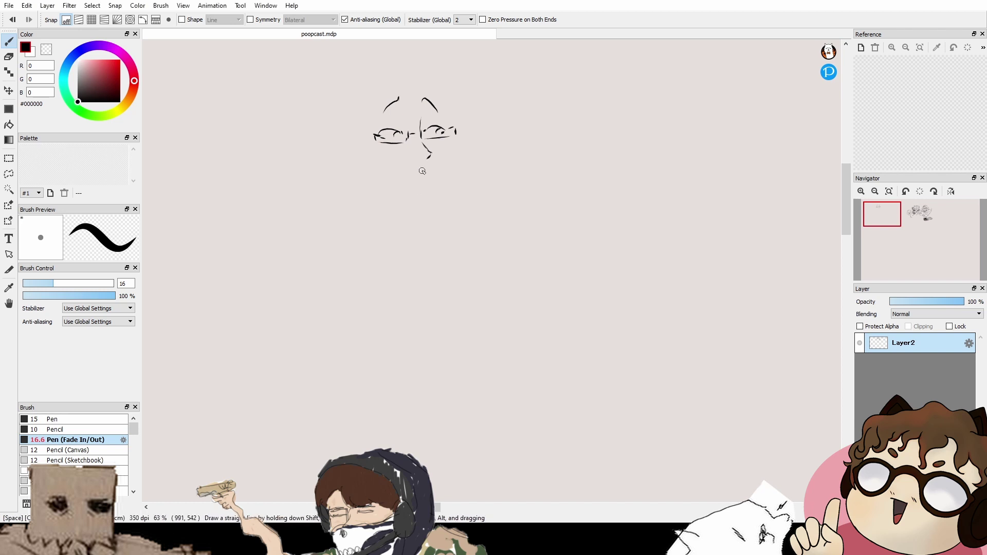
scroll(411, 191, "up", 2)
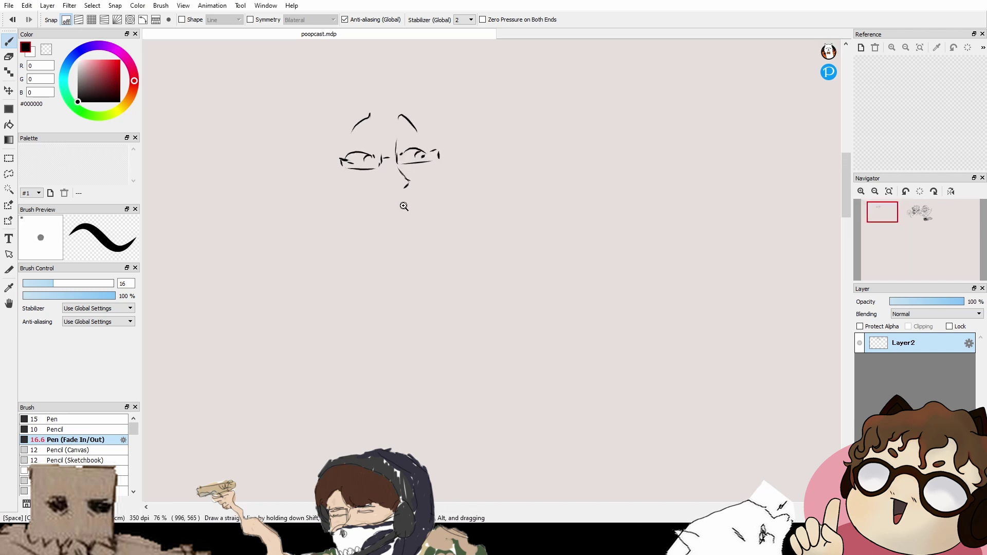
mouse_move(404, 206)
left_mouse_down()
mouse_move(433, 157)
mouse_move(444, 160)
mouse_move(437, 167)
mouse_move(439, 149)
mouse_move(419, 149)
left_mouse_up()
left_click(433, 156)
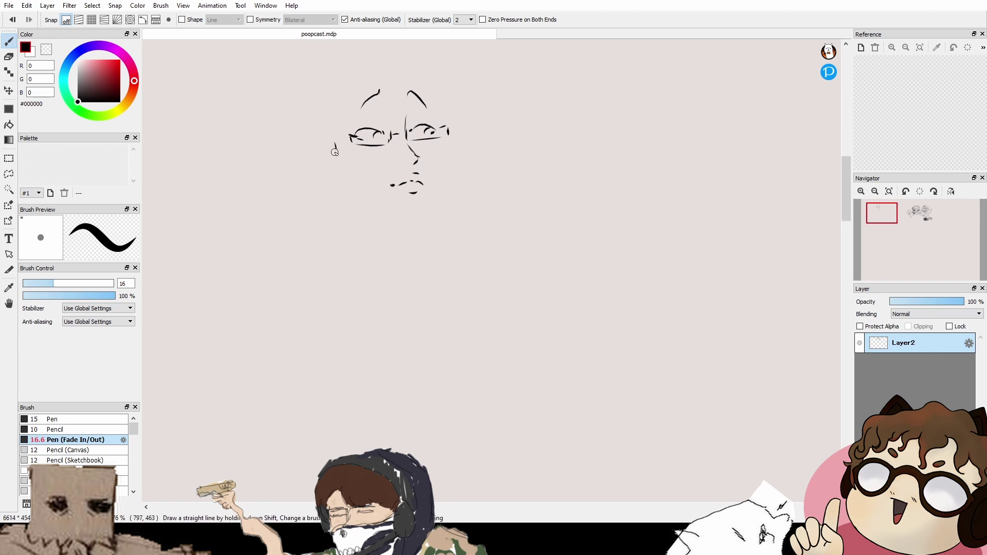
left_click_drag(357, 199, 426, 210)
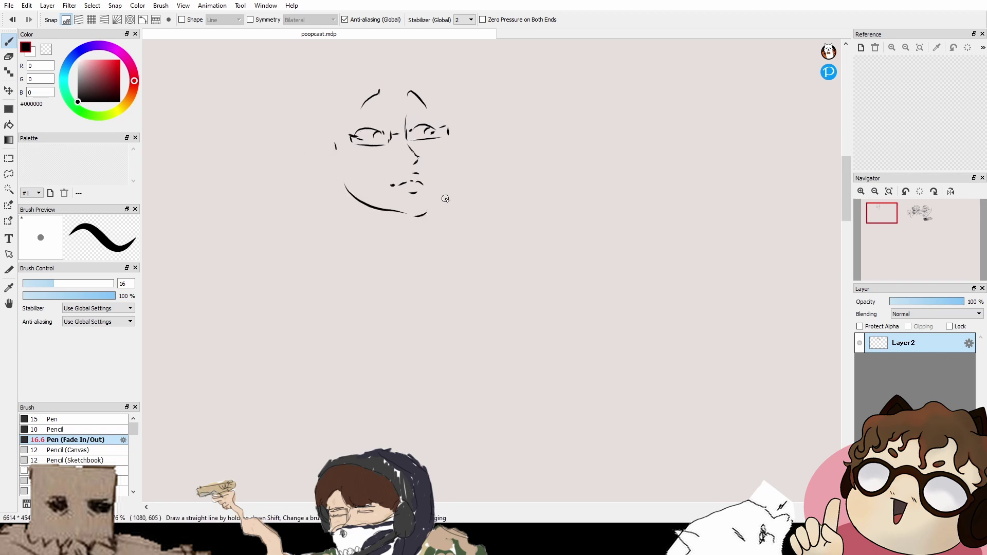
key("ctrl+z")
key("ctrl+z")
key("ctrl+z")
Step: Outline the far cheek of the face, curving from the end of the glasses down to the chin
mouse_move(456, 136)
left_mouse_down()
mouse_move(458, 168)
mouse_move(432, 214)
left_mouse_up()
key("ctrl+z")
key("ctrl+z")
mouse_move(449, 143)
left_mouse_down()
mouse_move(437, 200)
mouse_move(405, 222)
mouse_move(424, 205)
mouse_move(417, 221)
mouse_move(409, 225)
mouse_move(445, 177)
left_mouse_up()
key("ctrl+z")
left_click_drag(347, 182, 402, 220)
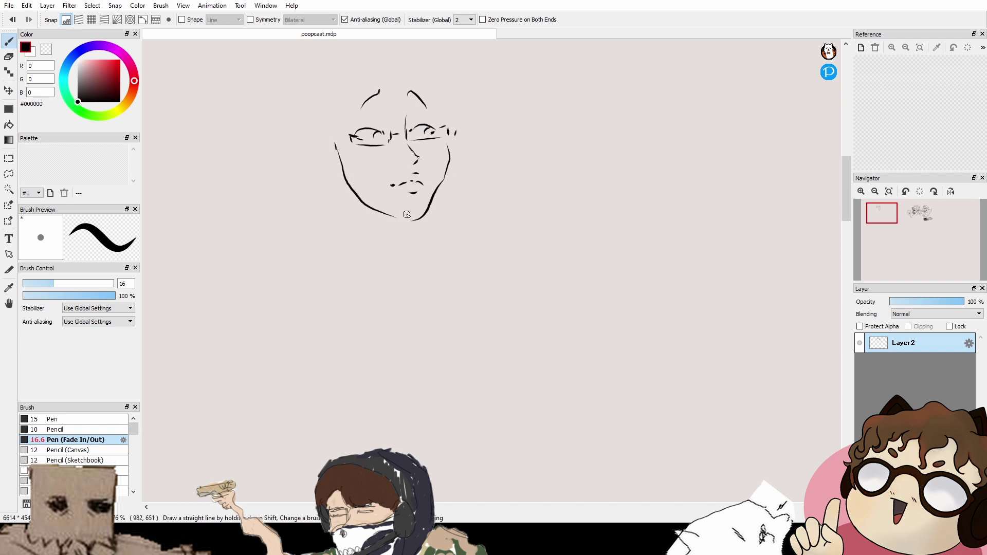
key("ctrl+z")
left_click_drag(336, 146, 406, 222)
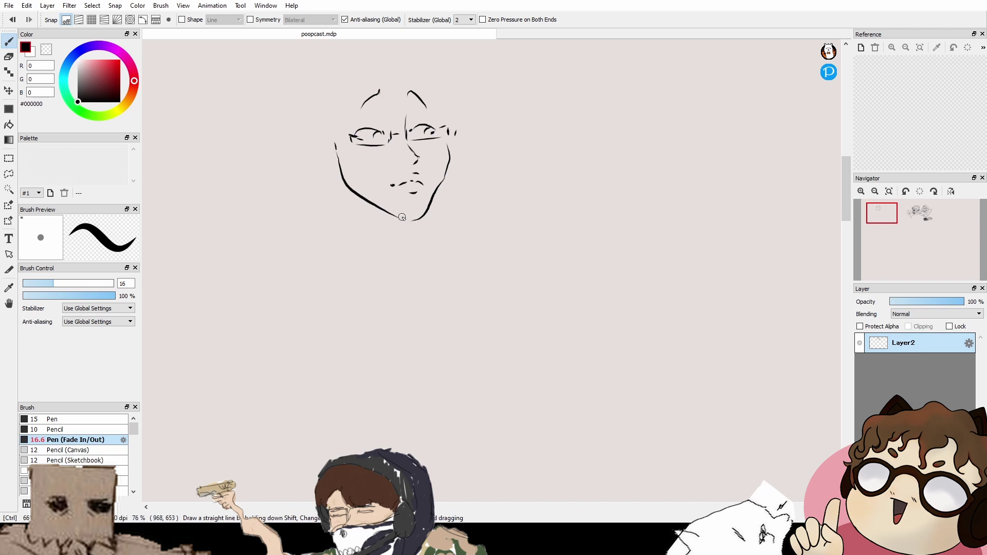
key("ctrl+z")
Step: Draw the ear and a smooth curved jawline running from below it to the chin
mouse_move(329, 140)
left_mouse_down()
mouse_move(334, 165)
mouse_move(403, 215)
left_mouse_up()
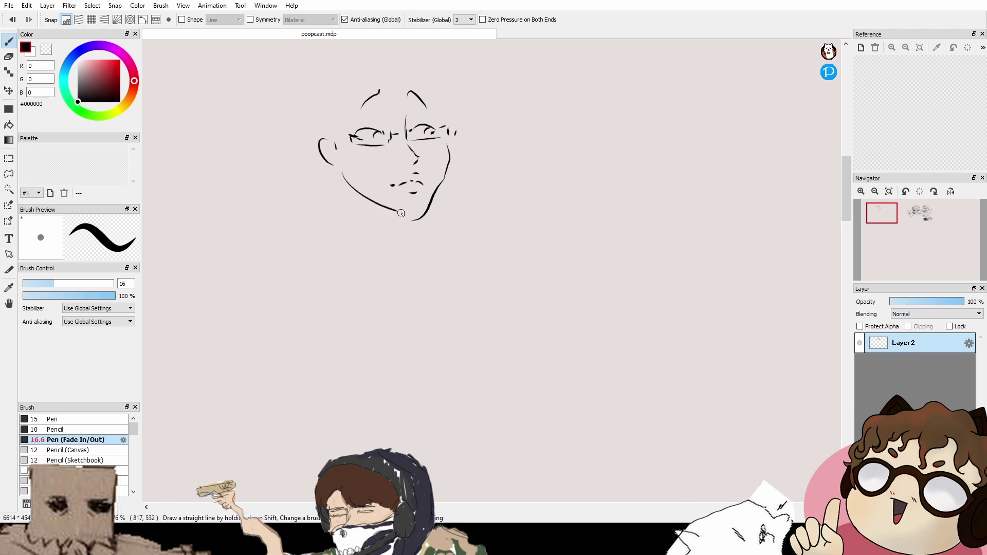
key("ctrl+z")
mouse_move(339, 167)
left_mouse_down()
mouse_move(389, 219)
mouse_move(406, 222)
mouse_move(344, 181)
mouse_move(413, 222)
left_mouse_up()
key("ctrl+z")
key("ctrl+z")
mouse_move(339, 168)
left_mouse_down()
mouse_move(362, 200)
mouse_move(411, 223)
left_mouse_up()
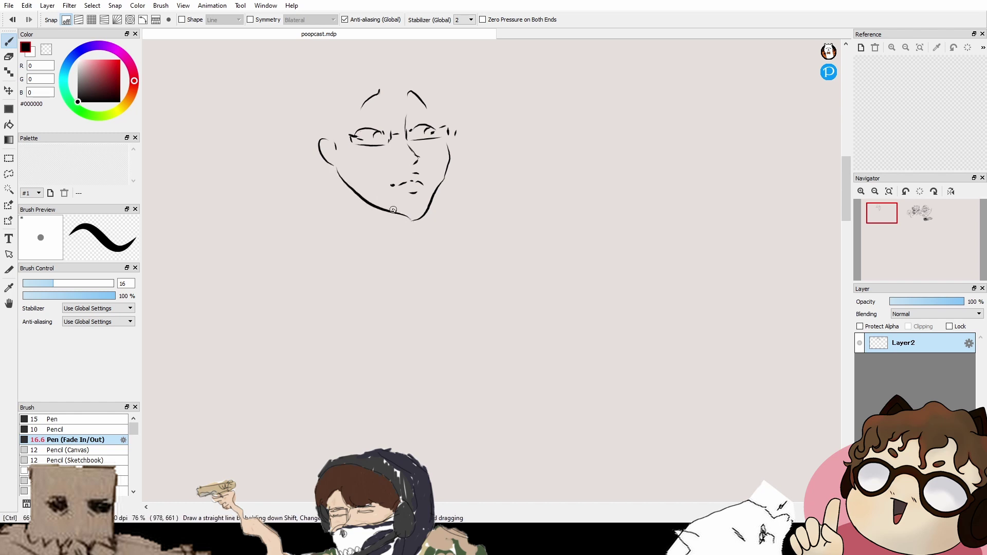
key("ctrl+z")
left_click_drag(340, 170, 407, 221)
key("ctrl+z")
left_click_drag(338, 170, 412, 221)
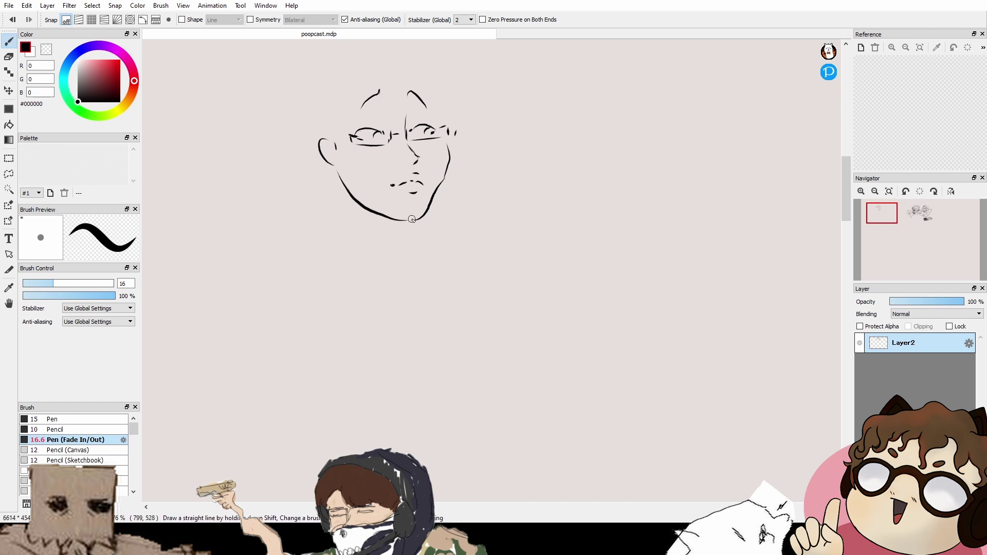
Step: Add the hairline strokes above the ear and forehead and extend the near cheek line down to the jaw
left_click_drag(374, 167, 406, 226)
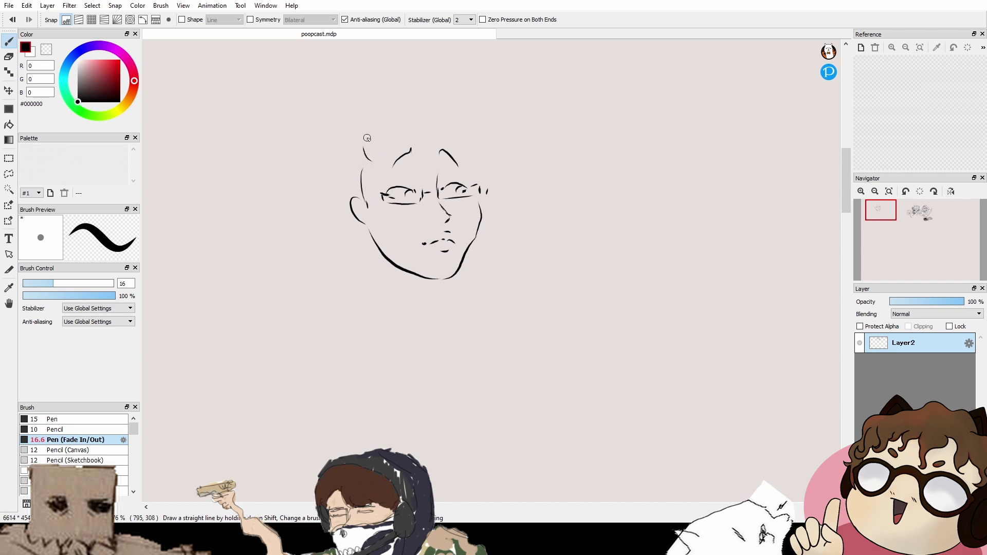
left_click_drag(406, 117, 400, 114)
left_click_drag(442, 163, 433, 113)
left_click_drag(367, 128, 374, 209)
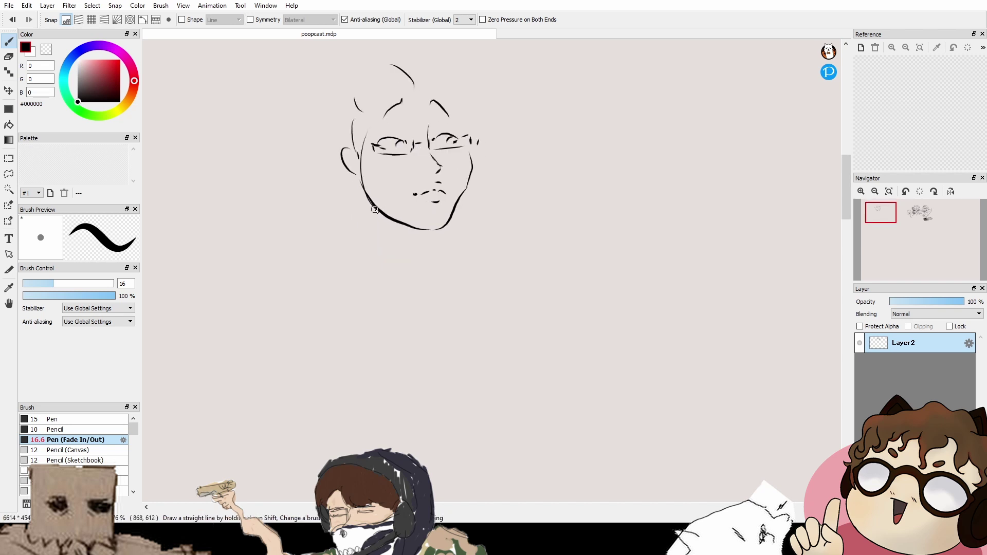
Step: Draw the parted fringe, the crown of the hair and a long strand falling beside the far cheek
left_click_drag(421, 127, 418, 134)
mouse_move(410, 97)
left_mouse_down()
mouse_move(432, 138)
mouse_move(439, 109)
left_mouse_up()
left_click_drag(436, 95, 478, 197)
mouse_move(477, 200)
left_mouse_down()
mouse_move(456, 195)
mouse_move(473, 202)
left_mouse_up()
scroll(443, 186, "down", 1)
left_click_drag(387, 109, 445, 138)
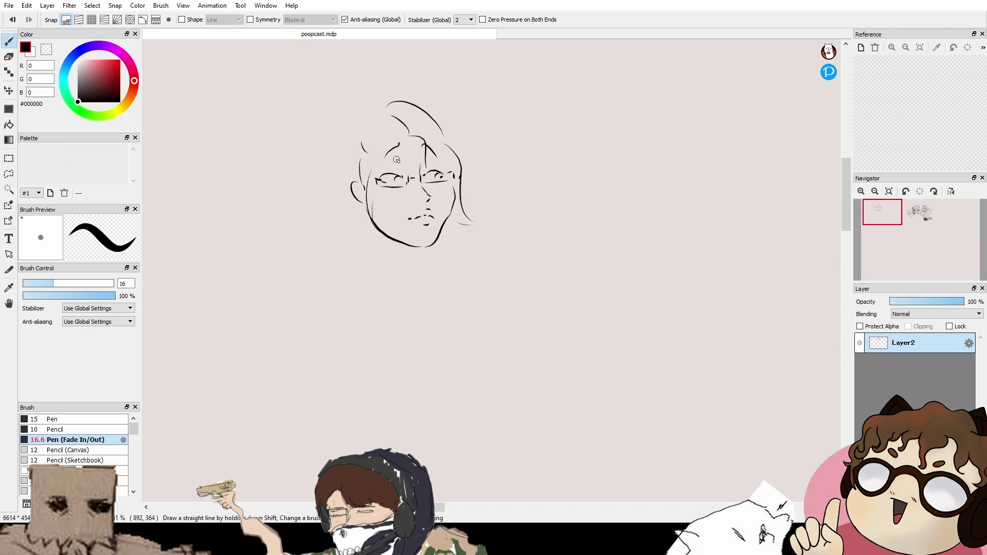
Step: Outline the back of the hair with small curls below the ear, and add a round bun on top
mouse_move(397, 159)
left_mouse_down()
mouse_move(404, 144)
mouse_move(371, 189)
mouse_move(348, 151)
left_mouse_up()
left_click_drag(377, 206, 366, 162)
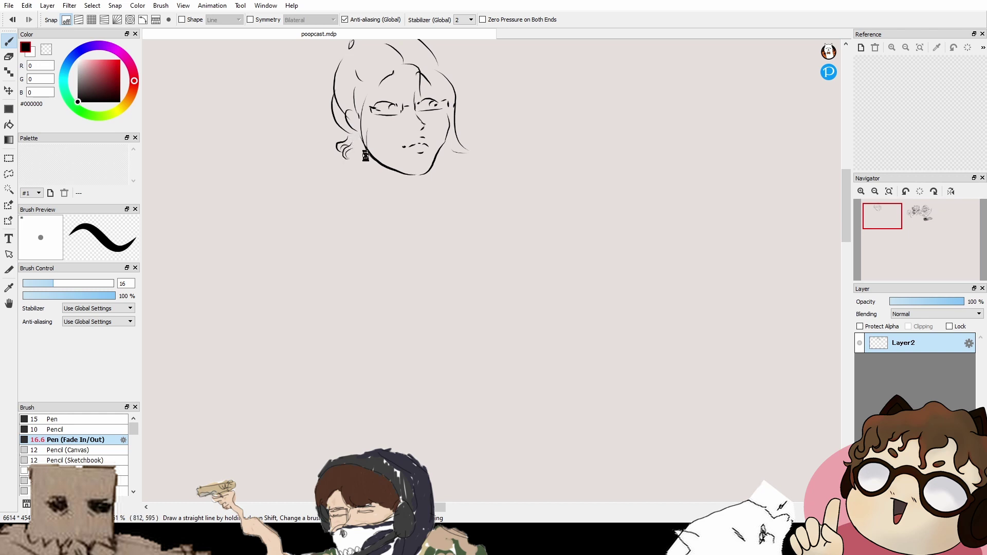
mouse_move(366, 155)
left_mouse_down()
mouse_move(364, 145)
mouse_move(366, 164)
left_mouse_up()
mouse_move(369, 163)
left_mouse_down()
mouse_move(352, 186)
mouse_move(373, 231)
left_mouse_up()
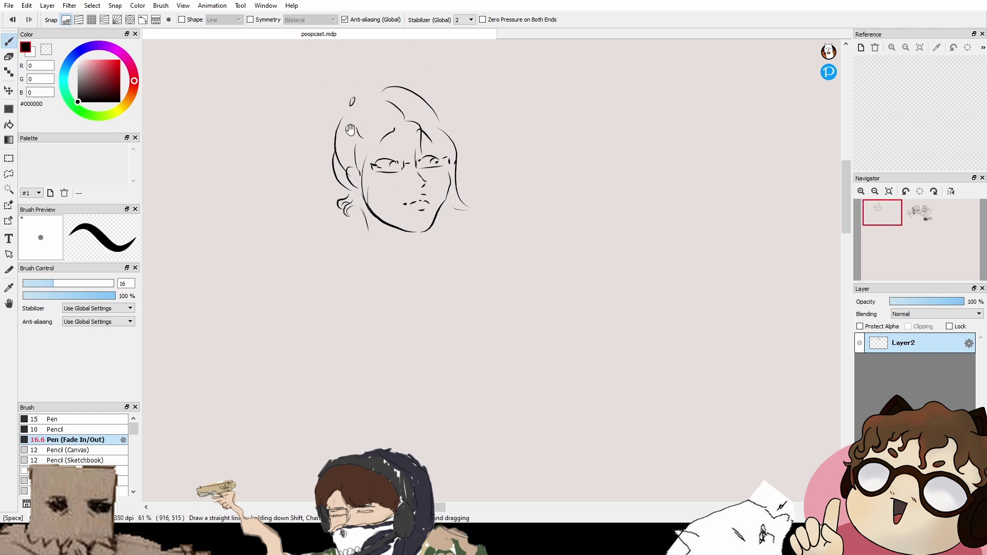
left_click_drag(342, 112, 364, 90)
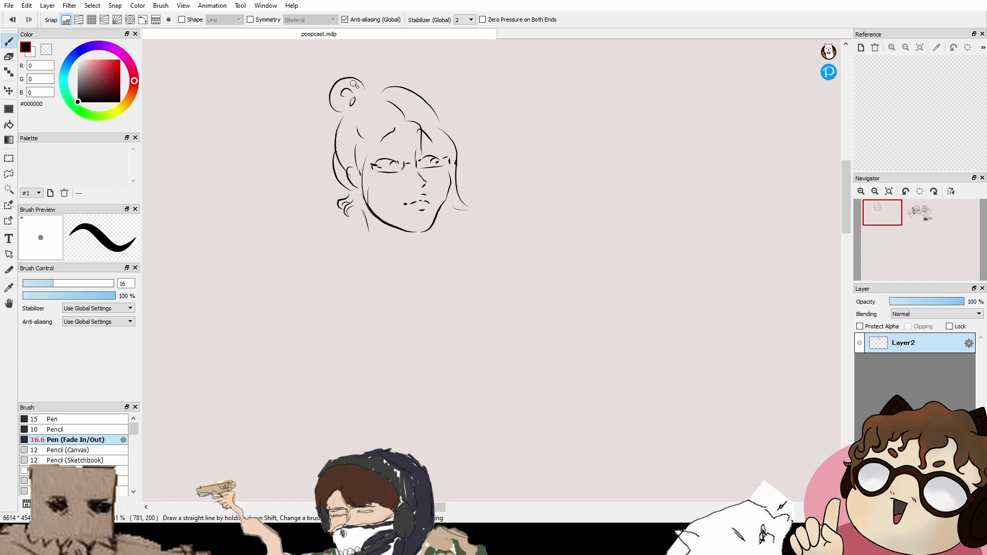
key("ctrl+z")
Step: Sketch the collar around the neck and the two rounded shoulder lines extending from it
left_click_drag(493, 173, 473, 113)
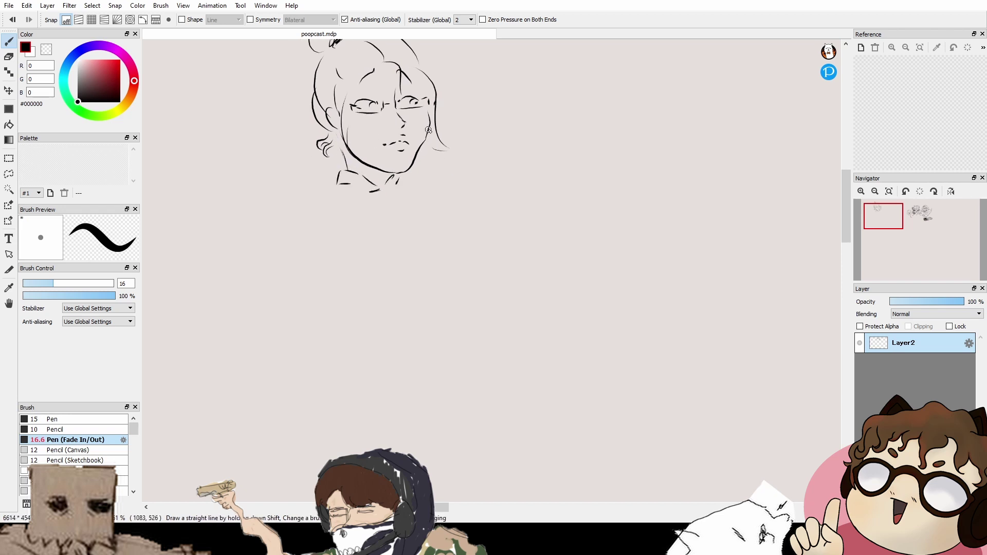
mouse_move(417, 183)
left_mouse_down()
mouse_move(432, 218)
mouse_move(419, 193)
mouse_move(419, 234)
mouse_move(395, 178)
left_mouse_up()
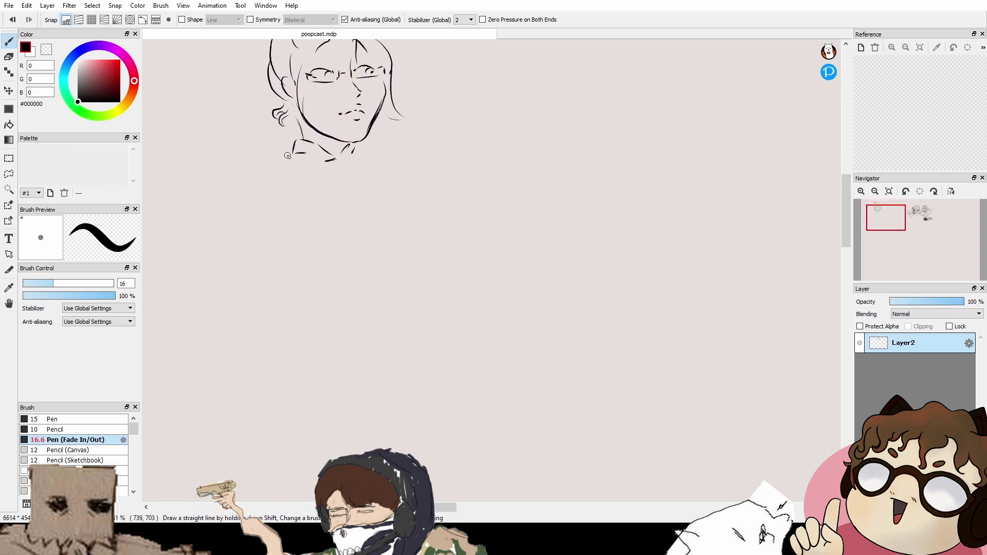
left_click_drag(252, 174, 320, 192)
mouse_move(484, 162)
left_mouse_down()
mouse_move(438, 185)
mouse_move(428, 222)
left_mouse_up()
left_click_drag(272, 203, 295, 193)
left_click_drag(366, 187, 398, 184)
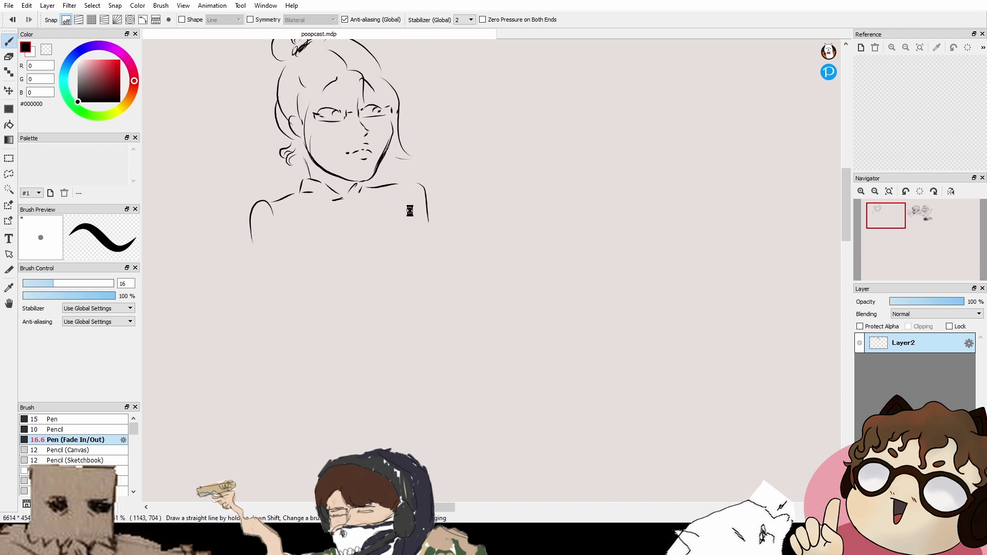
Step: Draw the V-shaped neckline and the curved bust outline below the shoulders
mouse_move(327, 236)
left_mouse_down()
mouse_move(335, 155)
mouse_move(381, 146)
mouse_move(446, 184)
left_mouse_up()
key("ctrl+z")
left_click_drag(413, 135, 454, 193)
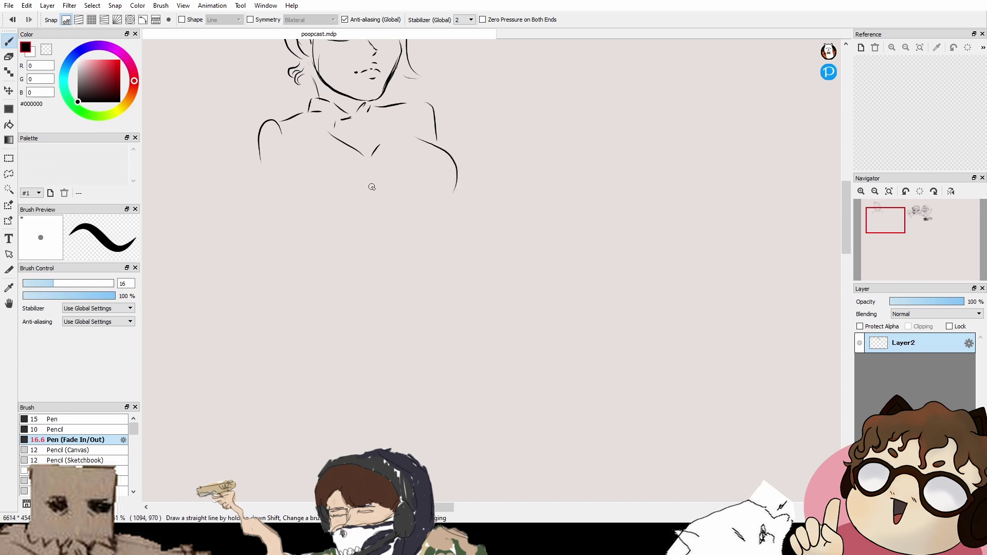
left_click_drag(331, 210, 395, 205)
key("ctrl+z")
mouse_move(333, 209)
left_mouse_down()
mouse_move(367, 213)
mouse_move(453, 187)
mouse_move(426, 196)
mouse_move(426, 218)
mouse_move(434, 167)
mouse_move(413, 261)
left_mouse_up()
key("ctrl+z")
Step: Draw the narrowing waist contour below the bust and its outward curve toward the hip
left_click_drag(436, 215, 412, 287)
mouse_move(421, 260)
left_mouse_down()
mouse_move(400, 179)
mouse_move(433, 240)
left_mouse_up()
mouse_move(413, 133)
left_mouse_down()
mouse_move(412, 230)
mouse_move(425, 240)
left_mouse_up()
left_click_drag(406, 221, 426, 243)
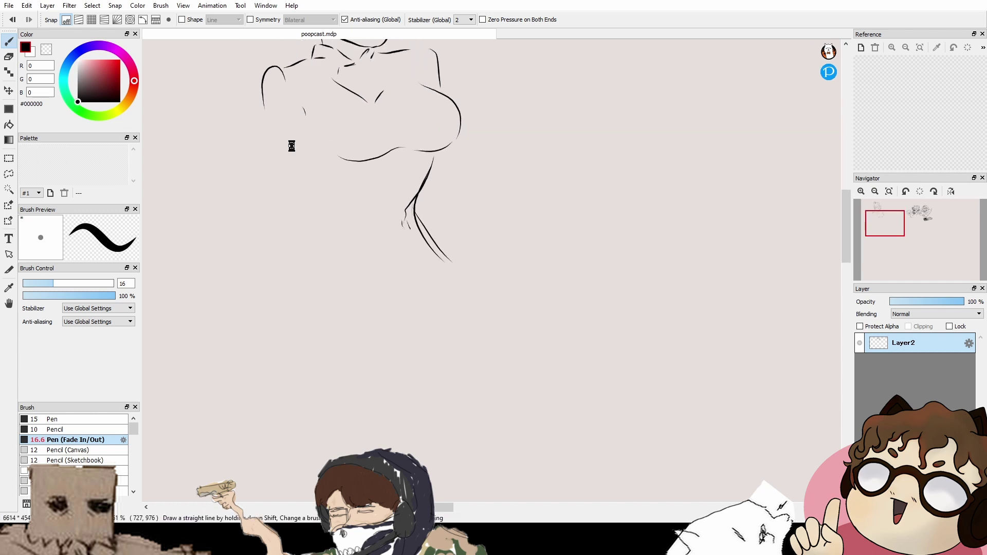
Step: Outline the opposite side of the torso, the pointed hip and slanted lower edge, and curve lines across the hips
left_click_drag(281, 132, 314, 259)
key("ctrl+z")
mouse_move(288, 127)
left_mouse_down()
mouse_move(318, 256)
mouse_move(314, 389)
left_mouse_up()
left_click_drag(321, 383, 476, 298)
mouse_move(453, 259)
left_mouse_down()
mouse_move(477, 281)
mouse_move(460, 309)
left_mouse_up()
mouse_move(459, 248)
left_mouse_down()
mouse_move(472, 353)
mouse_move(486, 342)
left_mouse_up()
left_click_drag(336, 314, 342, 334)
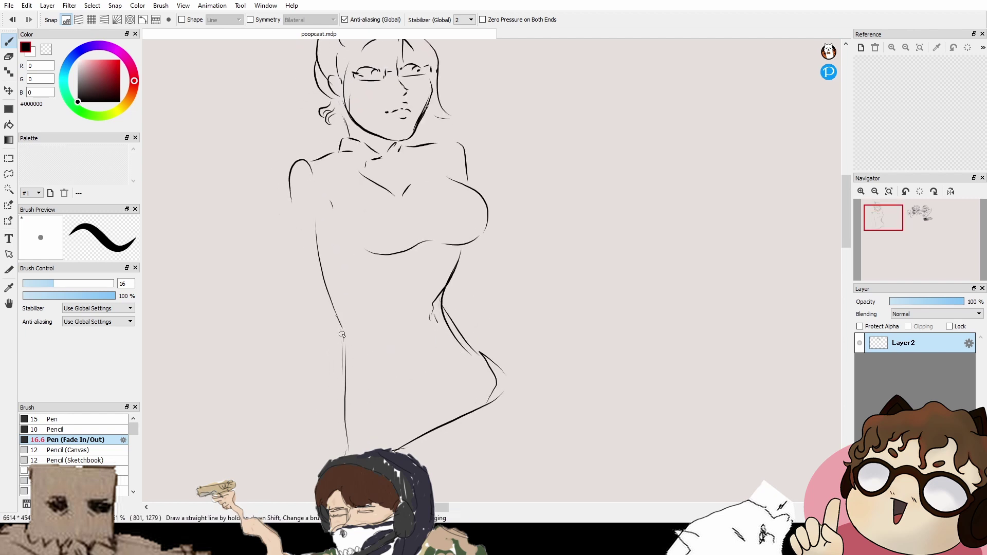
mouse_move(346, 369)
left_mouse_down()
mouse_move(399, 318)
mouse_move(460, 332)
left_mouse_up()
Step: Add crease lines along the neckline and chest with a small ring shape at the centre of the chest
left_click_drag(410, 185, 426, 224)
key("ctrl+z")
left_click_drag(427, 147, 419, 188)
mouse_move(353, 166)
left_mouse_down()
mouse_move(405, 192)
mouse_move(419, 228)
left_mouse_up()
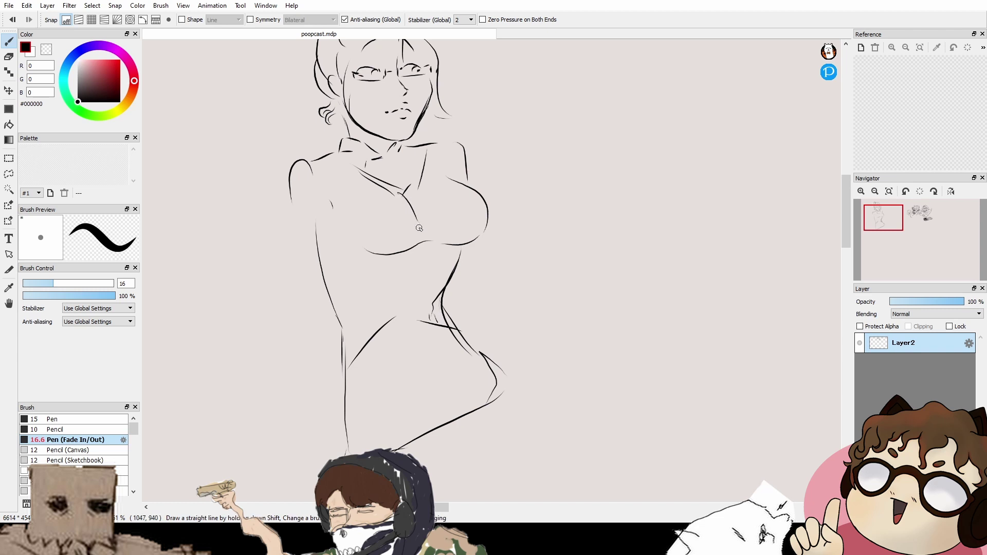
left_click_drag(430, 148, 426, 204)
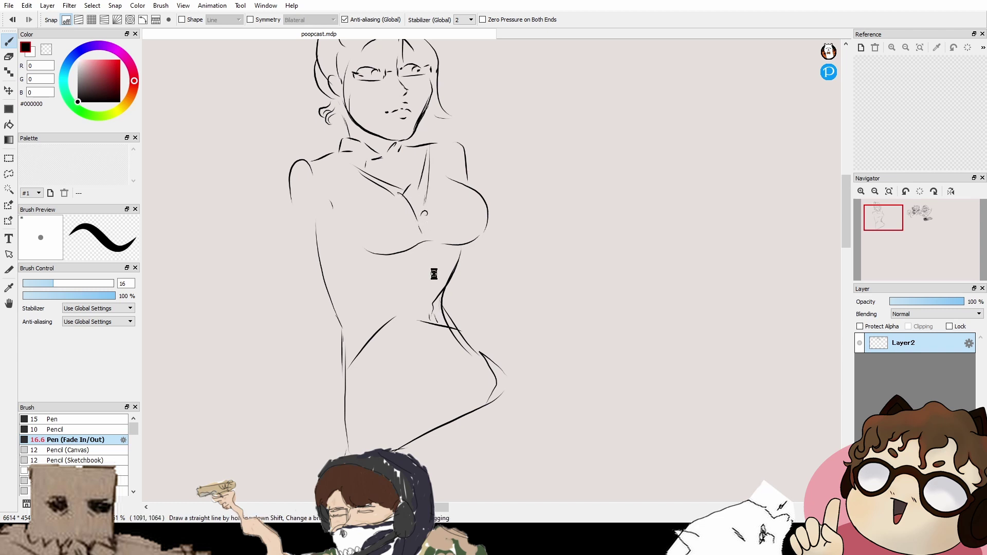
Step: Draw an inner torso line running from beneath the bust down to the waist
mouse_move(434, 273)
left_mouse_down()
mouse_move(433, 247)
mouse_move(414, 278)
left_mouse_up()
left_click_drag(416, 284, 417, 293)
left_click_drag(381, 375, 381, 257)
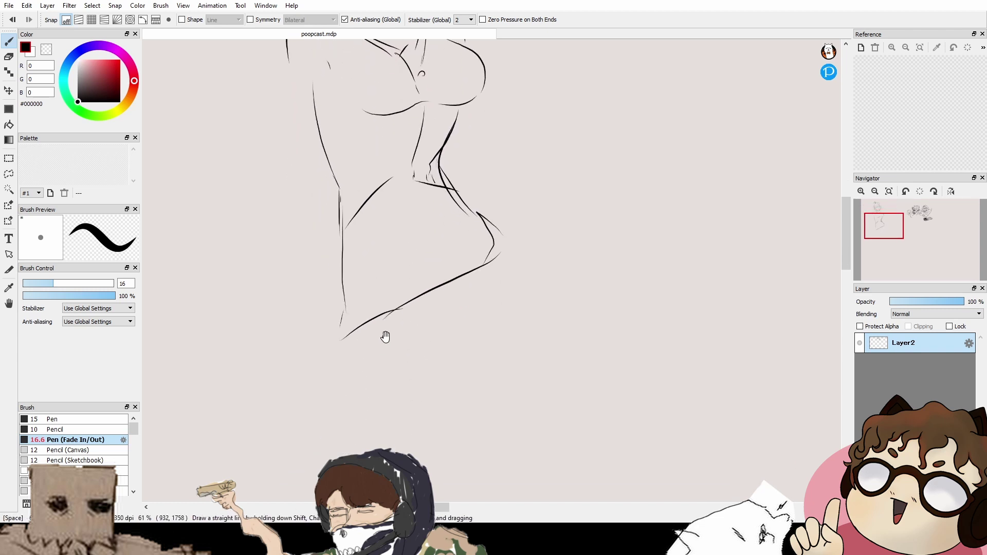
left_click_drag(440, 268, 451, 173)
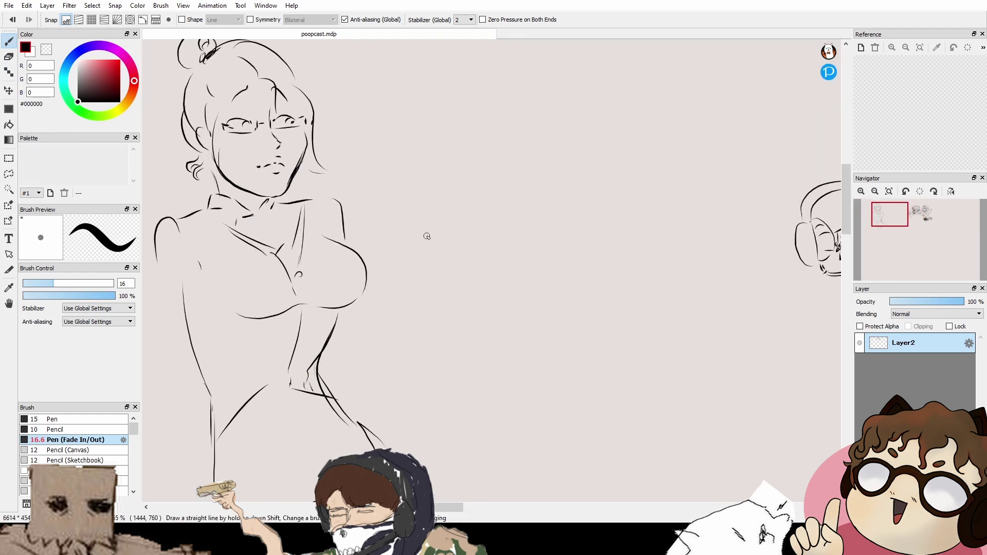
mouse_move(428, 255)
left_mouse_down()
mouse_move(439, 199)
mouse_move(492, 208)
left_mouse_up()
key("ctrl+z")
key("ctrl+z")
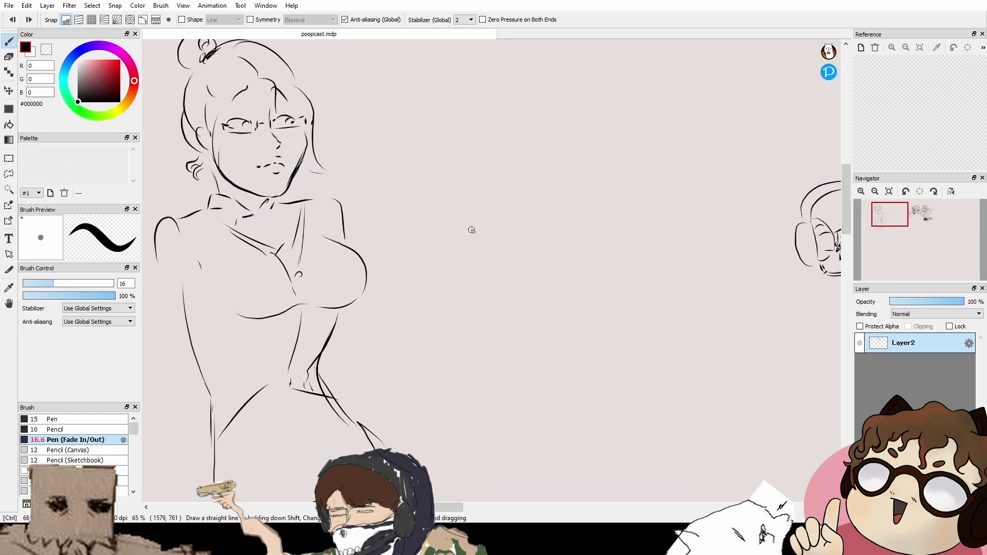
Step: Add a short pen line between the woman's nose and upper lip
left_click_drag(373, 242, 317, 291)
mouse_move(262, 245)
left_mouse_down()
mouse_move(428, 219)
mouse_move(423, 275)
left_mouse_up()
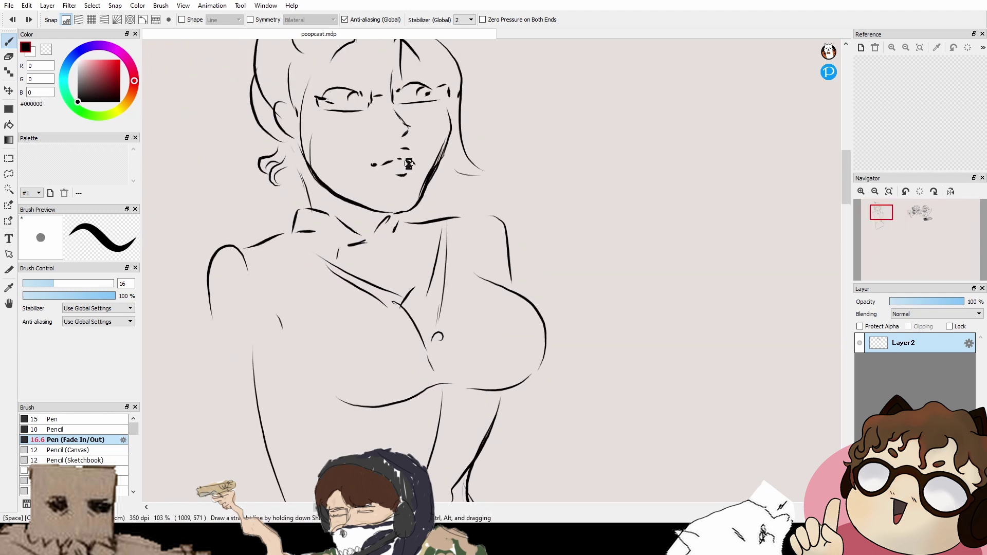
scroll(415, 151, "up", 2)
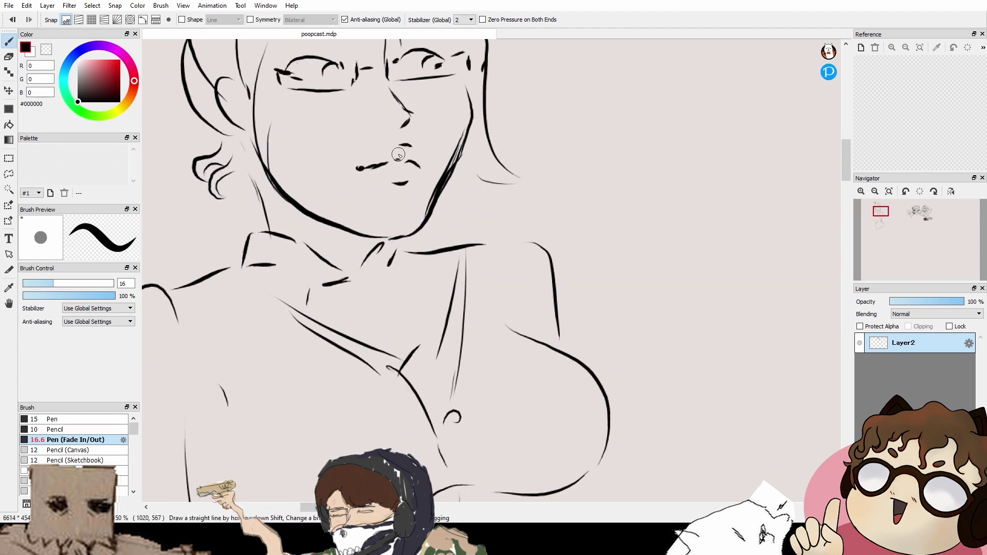
left_click_drag(411, 146, 386, 147)
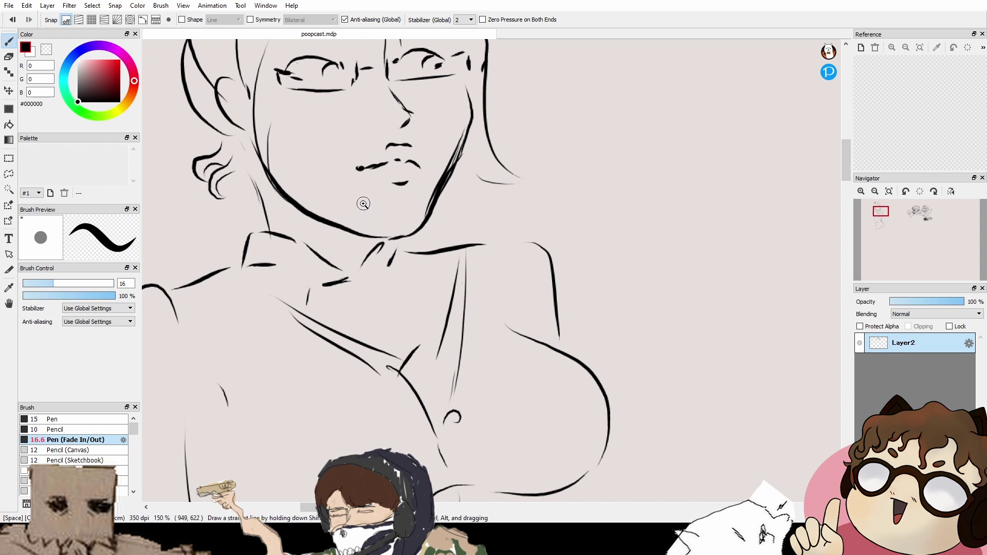
left_click_drag(368, 189, 340, 206)
left_click_drag(416, 260, 459, 356)
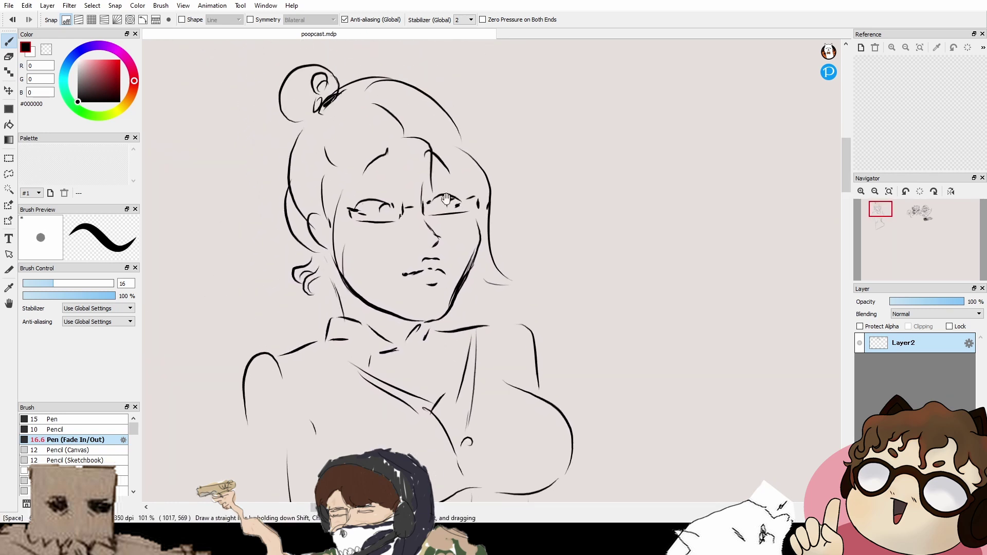
Step: Draw curved hair strands over her forehead and temple and add small details around the ear
mouse_move(345, 197)
left_mouse_down()
mouse_move(349, 139)
mouse_move(368, 114)
left_mouse_up()
left_click_drag(402, 150, 392, 111)
mouse_move(341, 202)
left_mouse_down()
mouse_move(334, 224)
mouse_move(318, 193)
mouse_move(301, 194)
mouse_move(330, 255)
left_mouse_up()
mouse_move(368, 293)
left_mouse_down()
mouse_move(364, 202)
mouse_move(337, 210)
mouse_move(340, 224)
left_mouse_up()
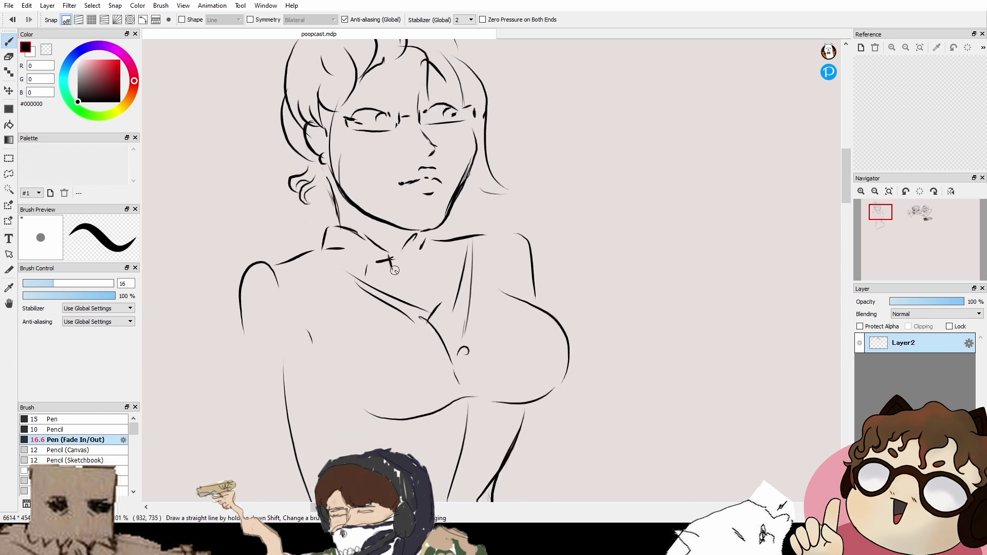
Step: Draw the pointed collar lines below her chin and a small square-faced pendant at the centre of the neckline
mouse_move(393, 258)
left_mouse_down()
mouse_move(412, 278)
mouse_move(414, 246)
mouse_move(431, 230)
left_mouse_up()
left_click_drag(435, 231, 438, 238)
left_click_drag(479, 272, 460, 174)
mouse_move(393, 207)
left_mouse_down()
mouse_move(420, 213)
mouse_move(400, 212)
mouse_move(419, 215)
mouse_move(400, 227)
mouse_move(435, 220)
left_mouse_up()
scroll(476, 271, "down", 2)
left_click_drag(502, 292, 502, 263)
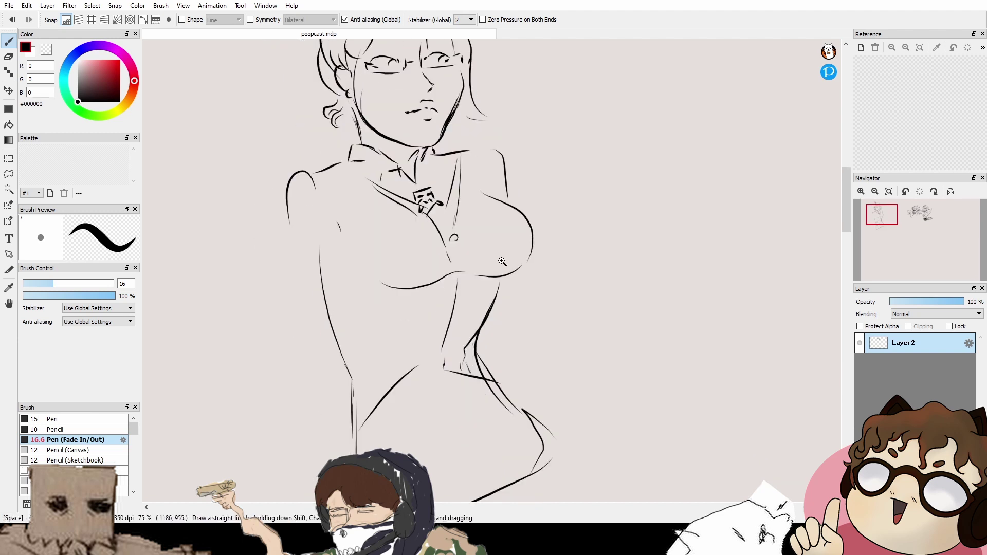
Step: Sketch the fingers of a raised hand beside the woman's cheek, redoing one of the strokes
mouse_move(467, 221)
left_mouse_down()
mouse_move(454, 277)
mouse_move(406, 292)
left_mouse_up()
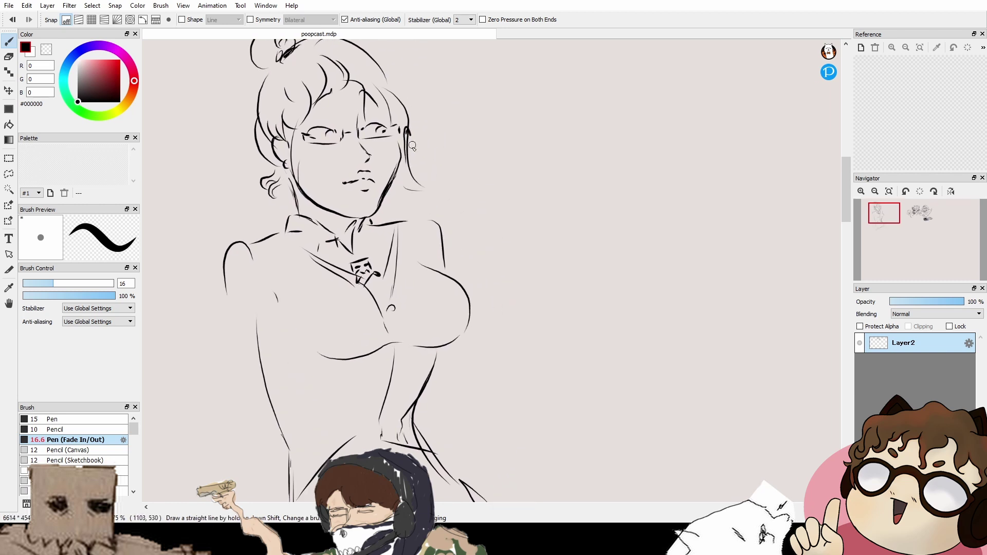
left_click_drag(407, 130, 415, 172)
mouse_move(411, 132)
left_mouse_down()
mouse_move(418, 166)
mouse_move(425, 154)
mouse_move(433, 166)
left_mouse_up()
key("ctrl+z")
left_click_drag(421, 131, 433, 170)
left_click_drag(422, 220, 404, 232)
left_click_drag(384, 292, 463, 147)
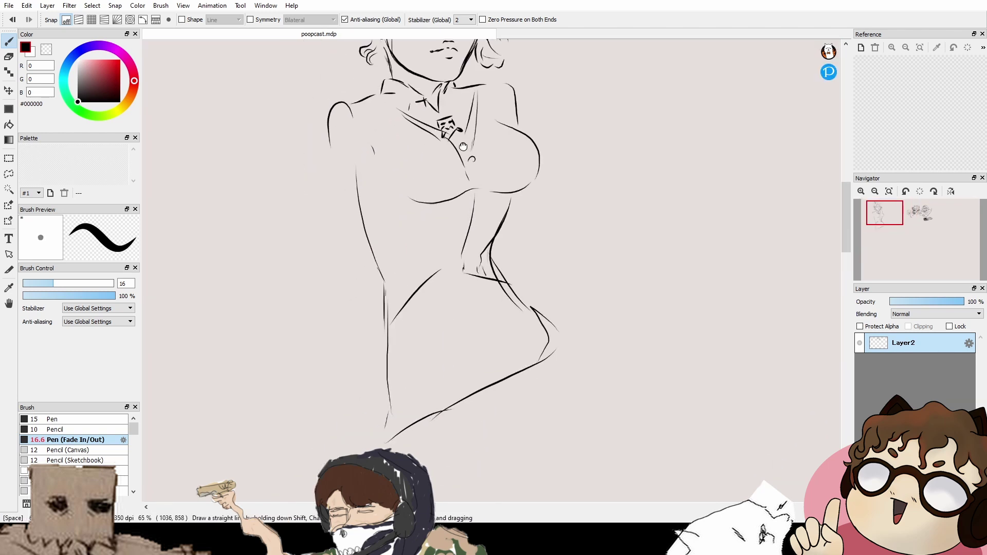
Step: Sketch a box shape beneath the bust and the arm folded across it, with bent elbow, forearm and hand
mouse_move(384, 196)
left_mouse_down()
mouse_move(392, 252)
mouse_move(443, 190)
mouse_move(447, 231)
mouse_move(435, 192)
mouse_move(429, 203)
left_mouse_up()
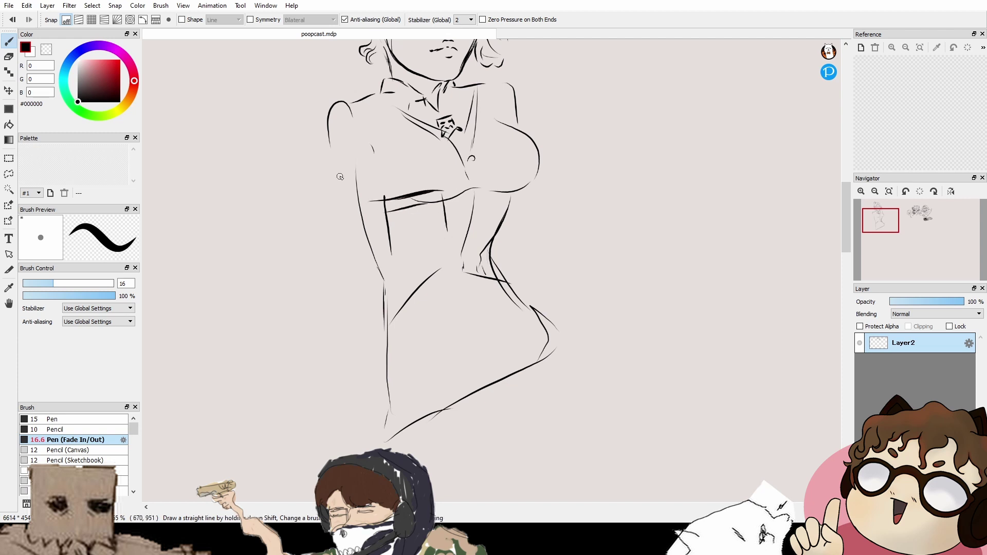
mouse_move(323, 121)
left_mouse_down()
mouse_move(312, 213)
mouse_move(335, 240)
mouse_move(366, 123)
mouse_move(365, 177)
left_mouse_up()
left_click_drag(312, 232, 337, 264)
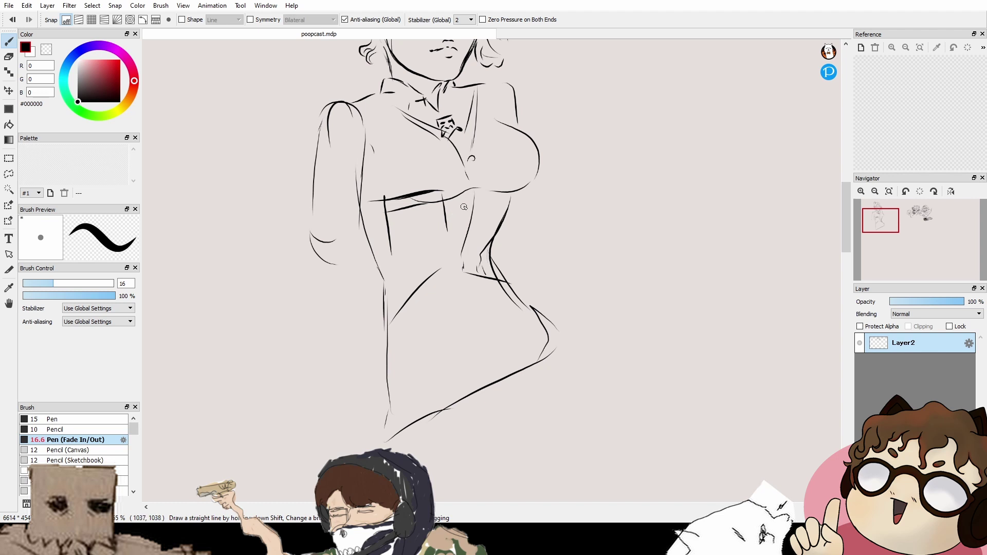
left_click_drag(315, 234, 361, 215)
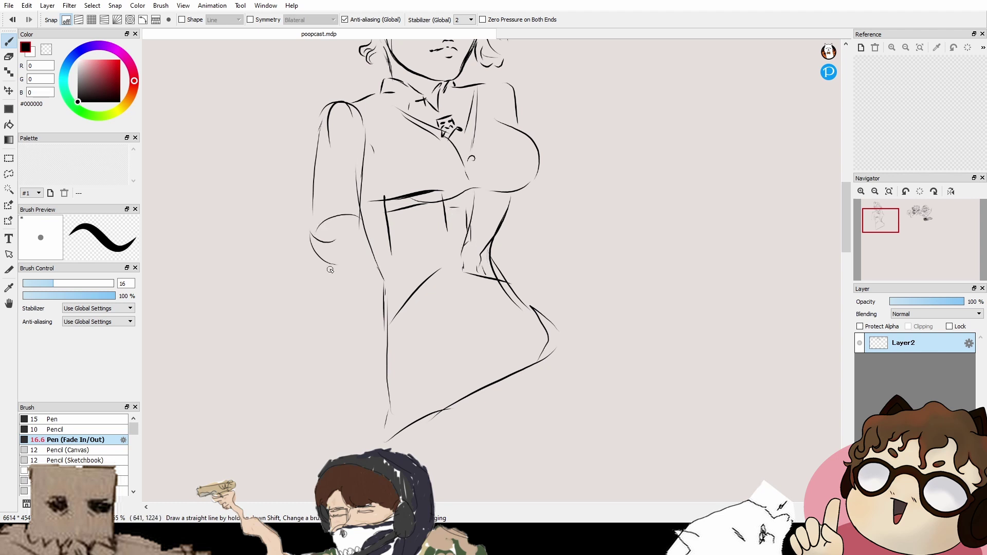
left_click_drag(336, 266, 415, 251)
mouse_move(358, 224)
left_mouse_down()
mouse_move(448, 216)
mouse_move(465, 244)
mouse_move(457, 279)
left_mouse_up()
mouse_move(370, 263)
left_mouse_down()
mouse_move(432, 242)
mouse_move(442, 266)
left_mouse_up()
Step: Draw the woman's other arm, bent at the elbow and rising to the hand beside her face
left_click_drag(545, 176, 413, 148)
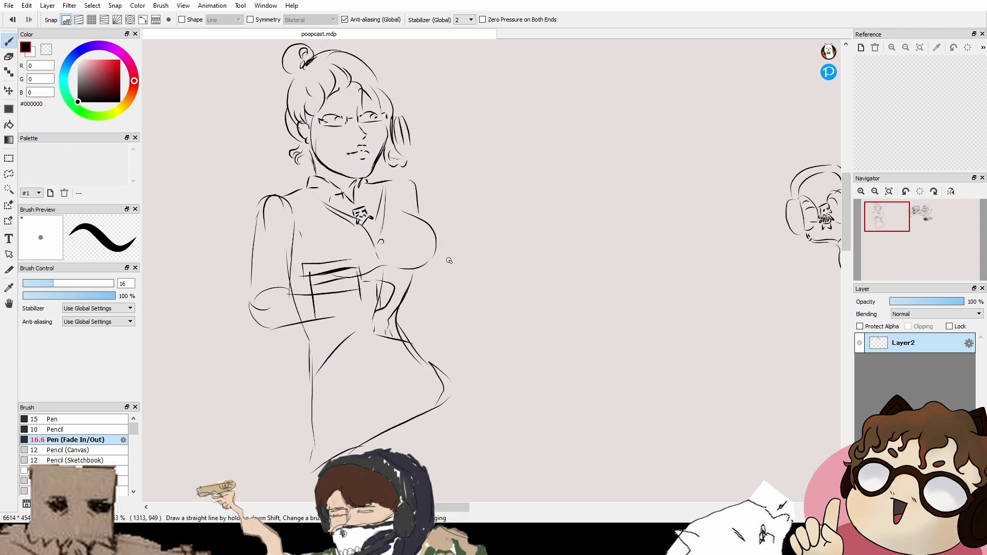
mouse_move(449, 266)
left_mouse_down()
mouse_move(464, 237)
mouse_move(417, 149)
left_mouse_up()
scroll(475, 270, "down", 3)
left_click_drag(524, 276, 505, 263)
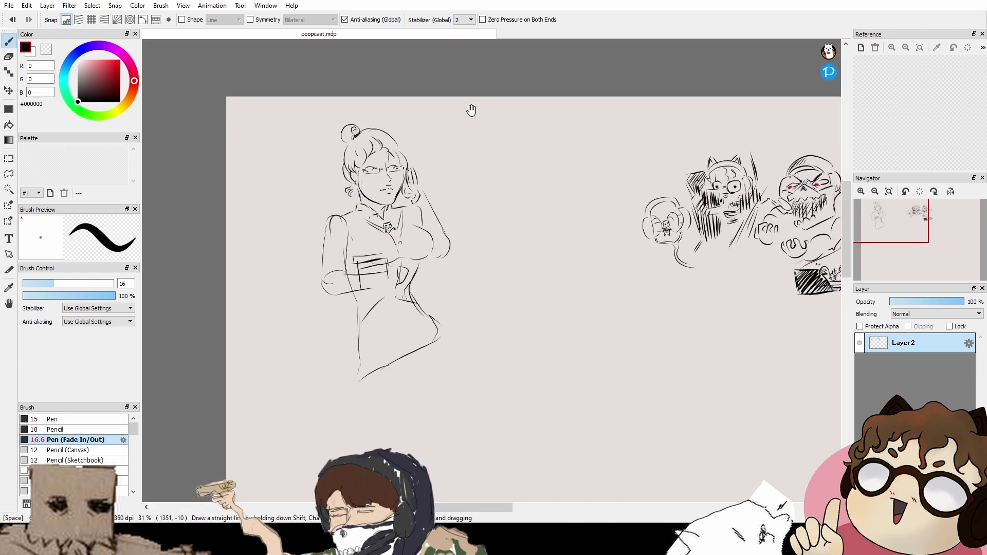
Step: Sketch a tilted box-shaped head with narrow eyes and a jagged lower edge in the empty area below the characters
left_click_drag(602, 288, 515, 216)
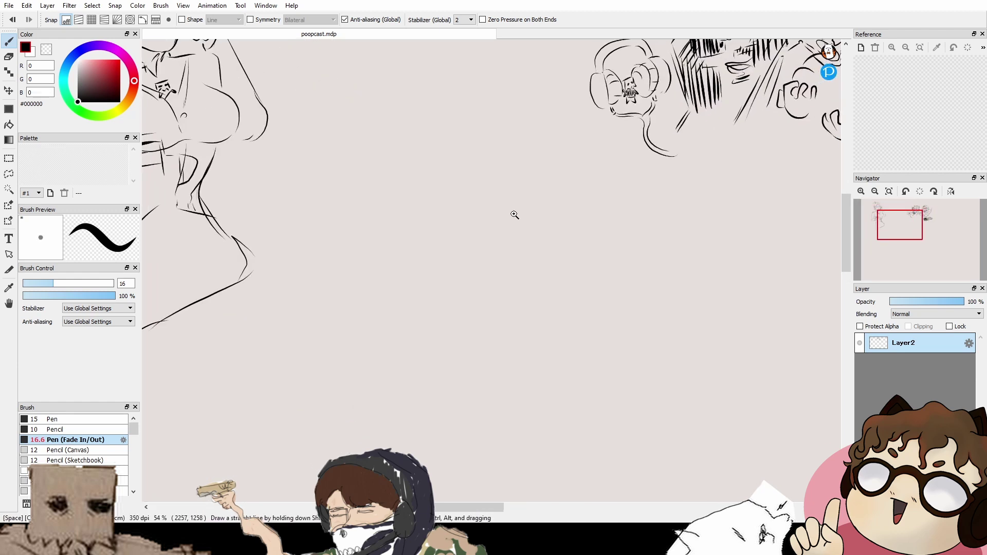
left_click_drag(559, 337, 519, 121)
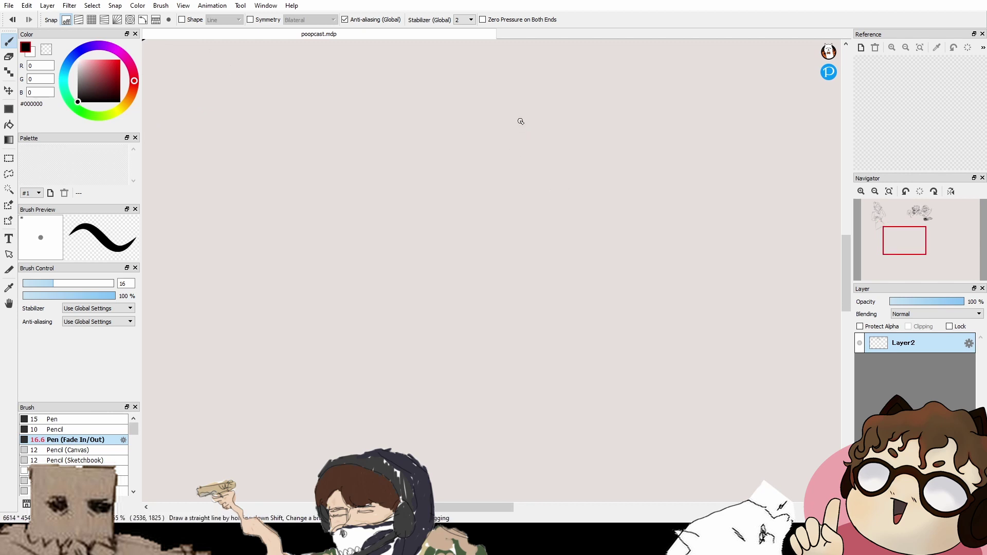
left_click_drag(465, 92, 442, 158)
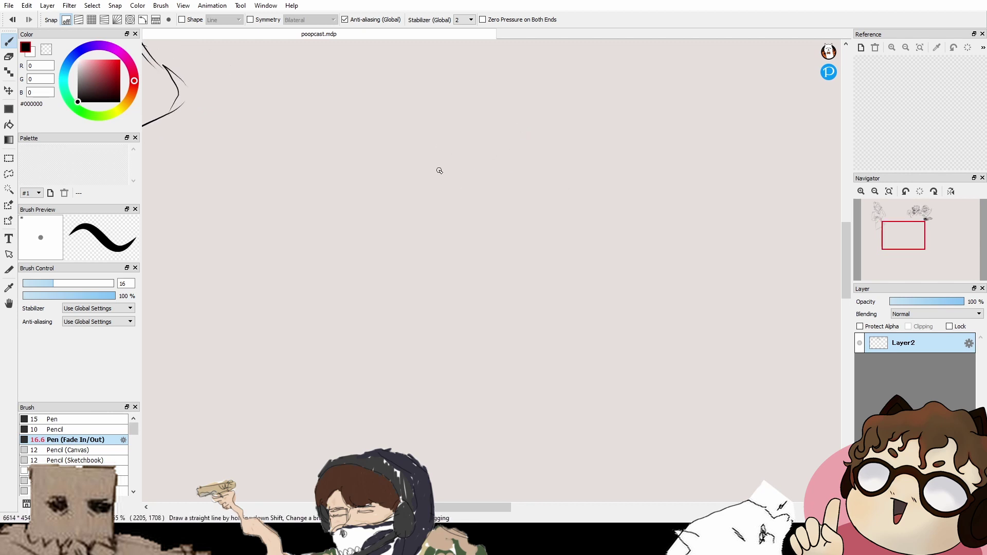
left_click_drag(440, 194, 441, 209)
left_click_drag(436, 165, 497, 153)
mouse_move(443, 211)
left_mouse_down()
mouse_move(496, 199)
mouse_move(468, 193)
left_mouse_up()
key("ctrl+z")
key("ctrl+z")
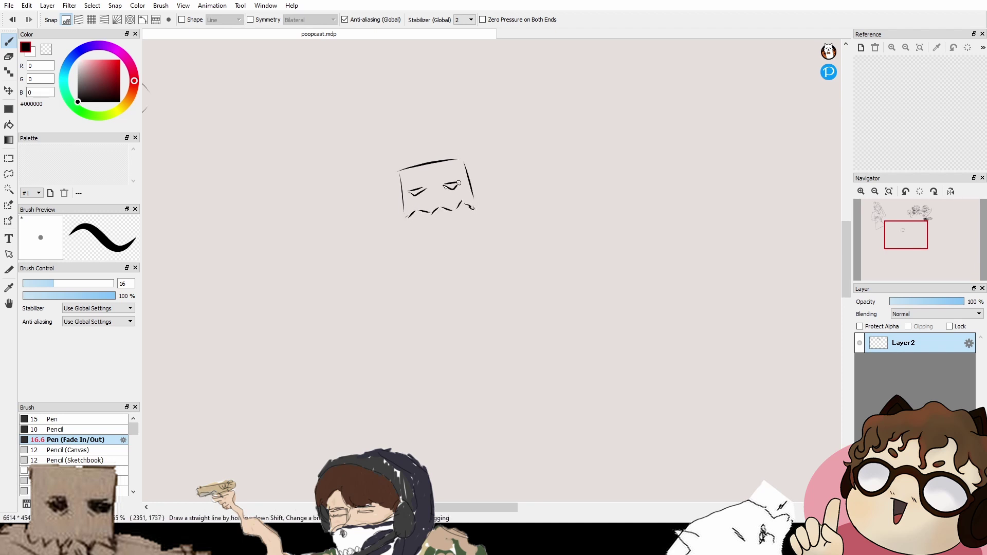
Step: Try a V-shaped collar and a tall body outline beneath the box head
scroll(459, 183, "down", 2)
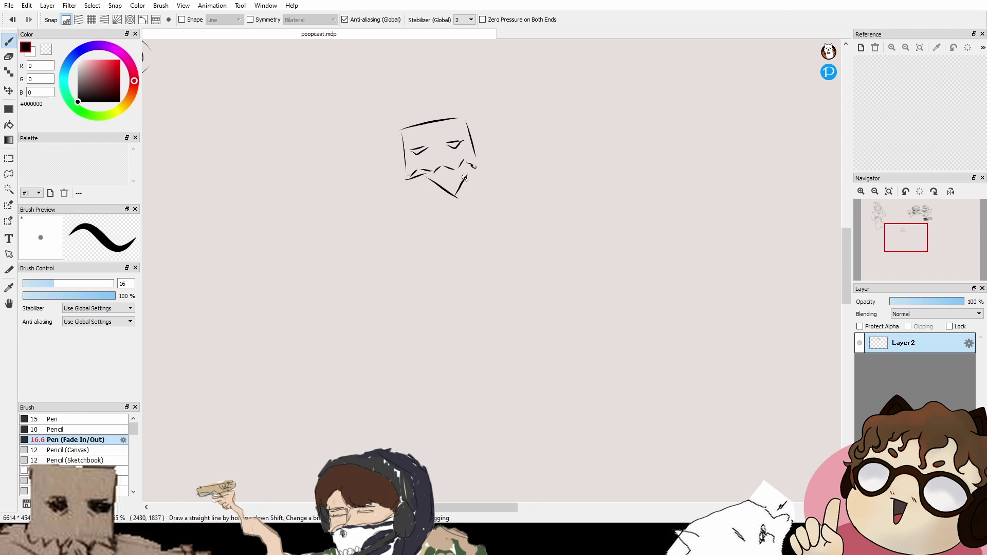
key("ctrl+z")
mouse_move(423, 177)
left_mouse_down()
mouse_move(439, 199)
mouse_move(419, 239)
mouse_move(481, 240)
left_mouse_up()
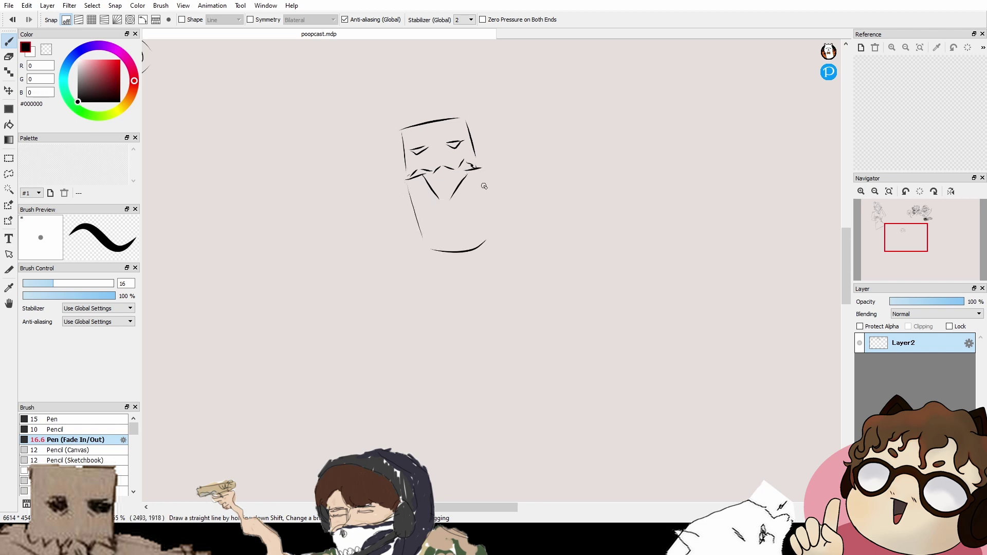
left_click_drag(482, 172, 479, 229)
scroll(429, 208, "down", 2)
key("ctrl+z")
key("ctrl+z")
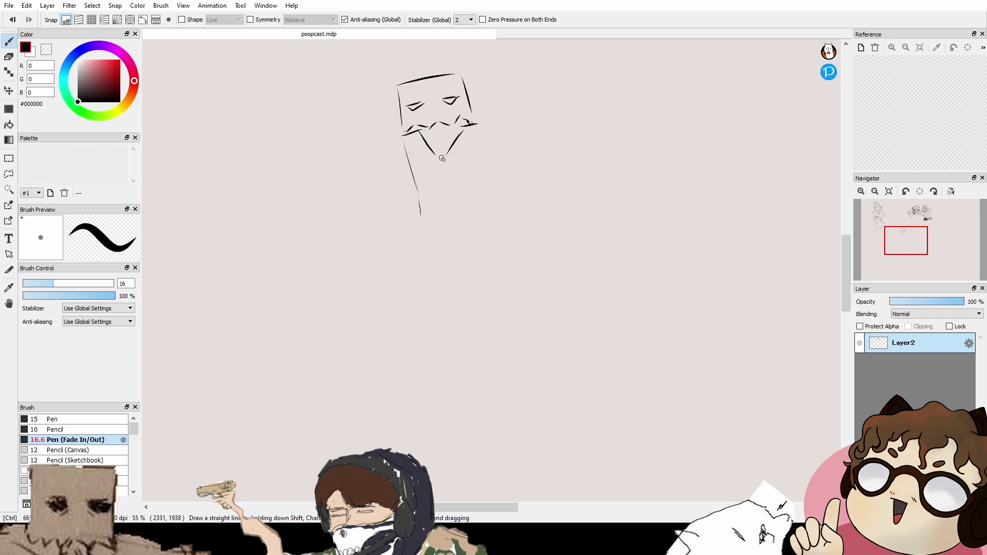
key("ctrl+z")
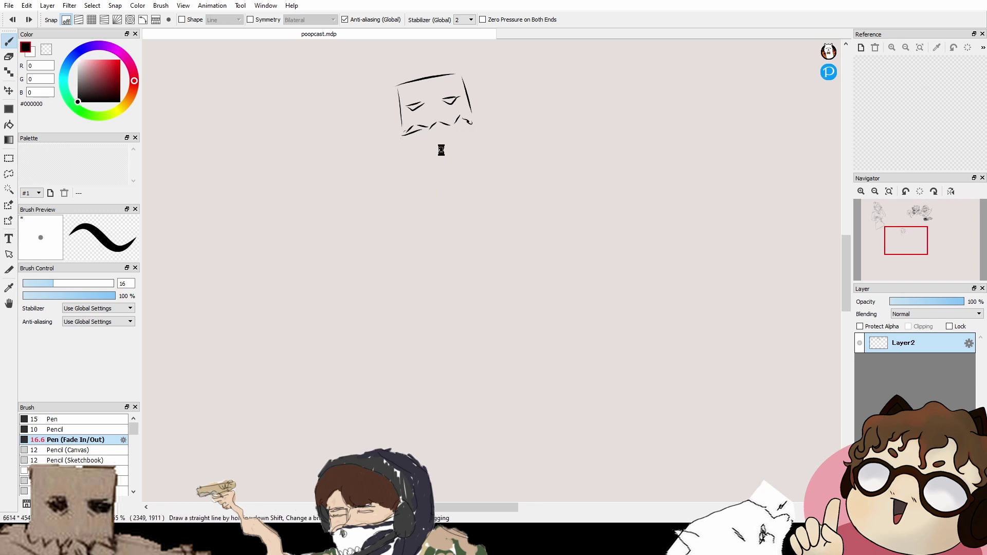
key("ctrl+z")
Step: Sketch the box-headed figure's V-shaped collar, narrow body, bent arms and two legs with feet
left_click_drag(443, 149, 460, 179)
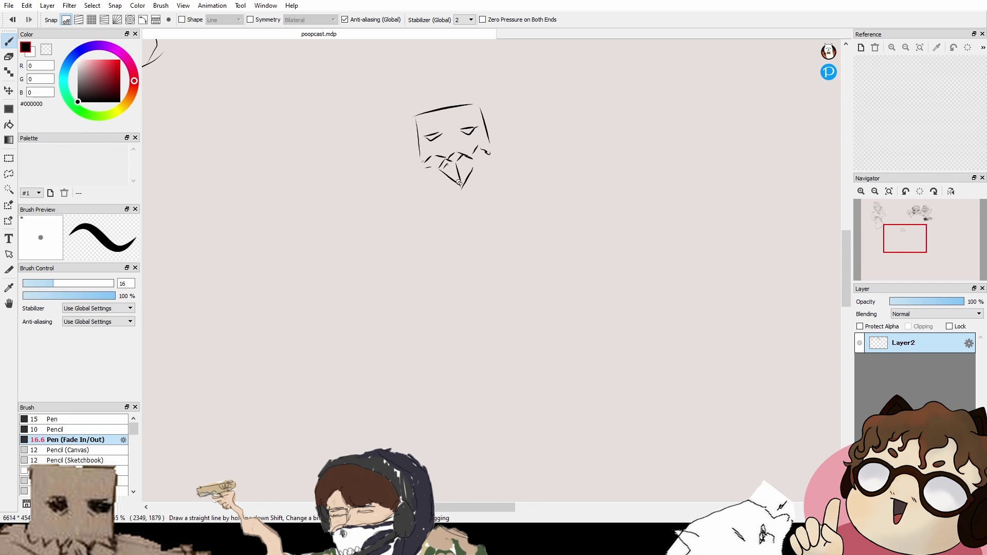
mouse_move(495, 184)
left_mouse_down()
mouse_move(420, 169)
mouse_move(437, 204)
left_mouse_up()
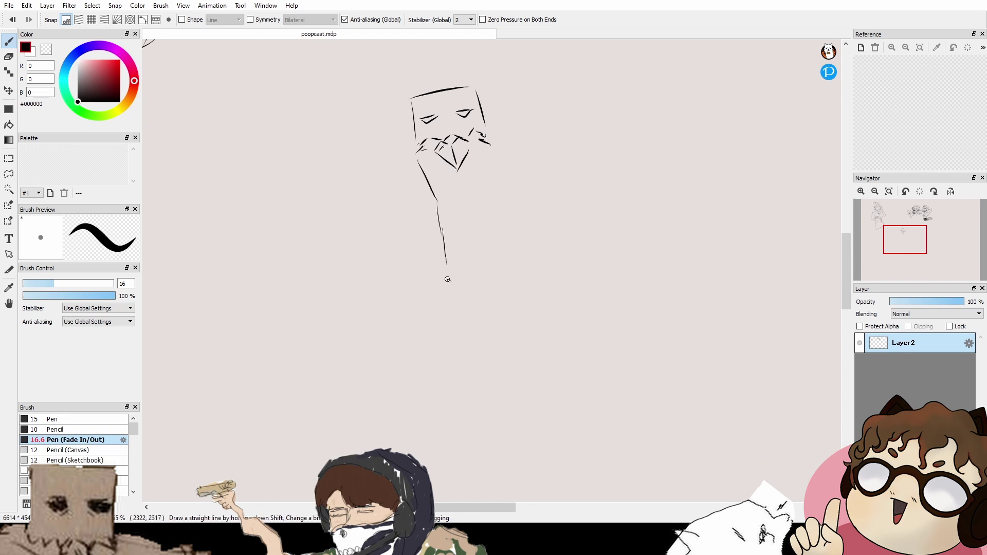
mouse_move(467, 274)
left_mouse_down()
mouse_move(471, 222)
mouse_move(486, 273)
mouse_move(490, 185)
left_mouse_up()
mouse_move(498, 170)
left_mouse_down()
mouse_move(484, 232)
mouse_move(465, 231)
mouse_move(527, 249)
left_mouse_up()
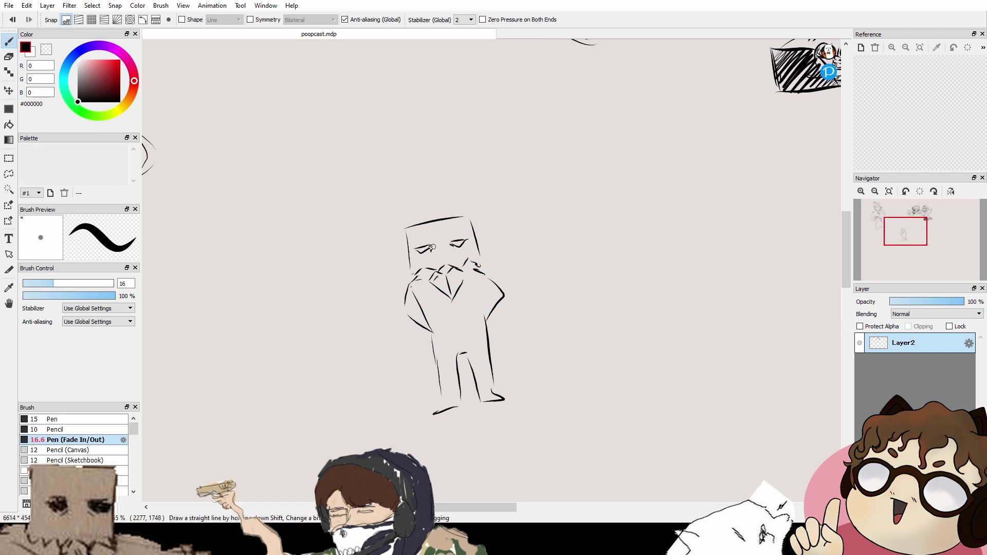
Step: Add a small filled bow tie at the box-headed figure's collar
left_click_drag(510, 297, 509, 283)
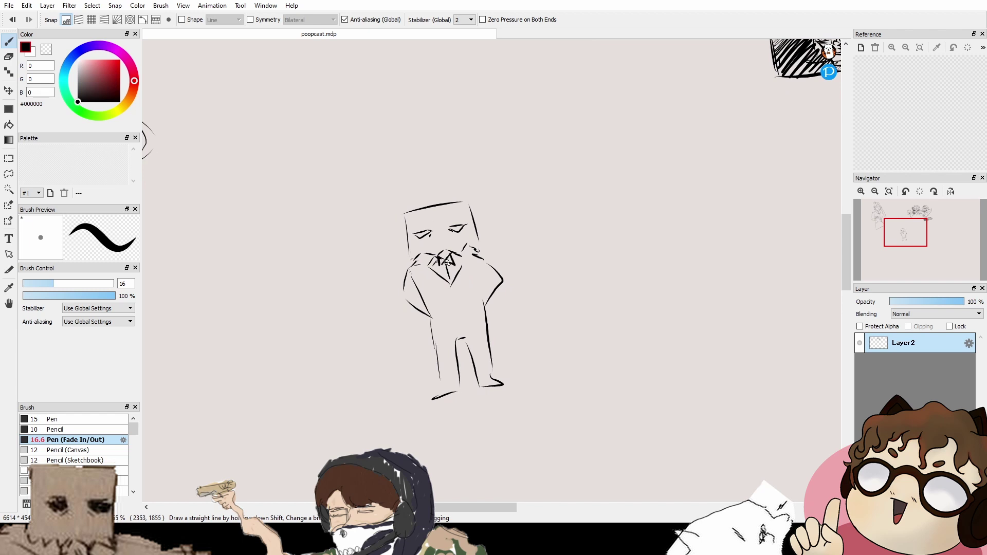
left_click_drag(528, 300, 460, 253, "ctrl")
scroll(461, 254, "up", 1)
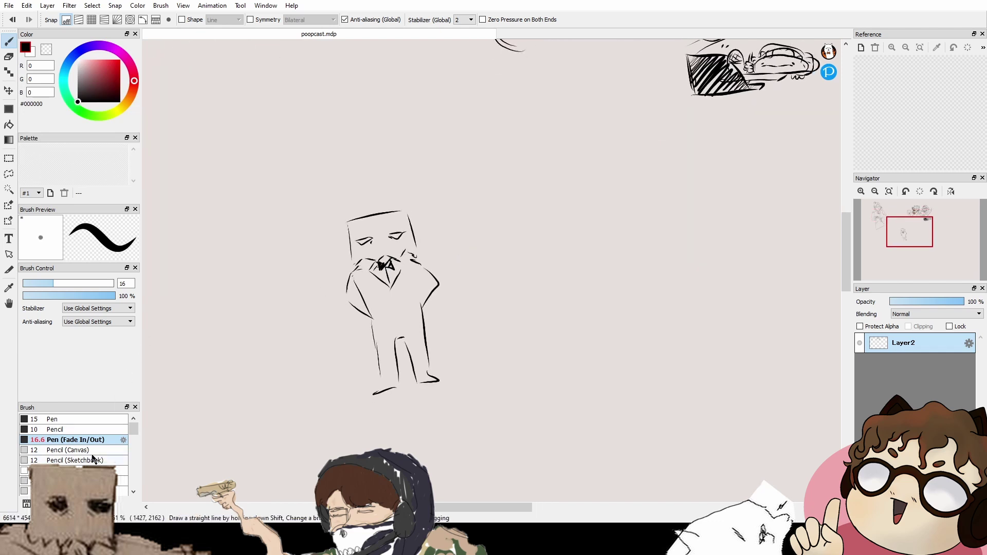
Step: Erase the whole box-headed figure with a large eraser brush and return to Pen (Fade In/Out)
left_click(93, 470)
left_click(100, 283)
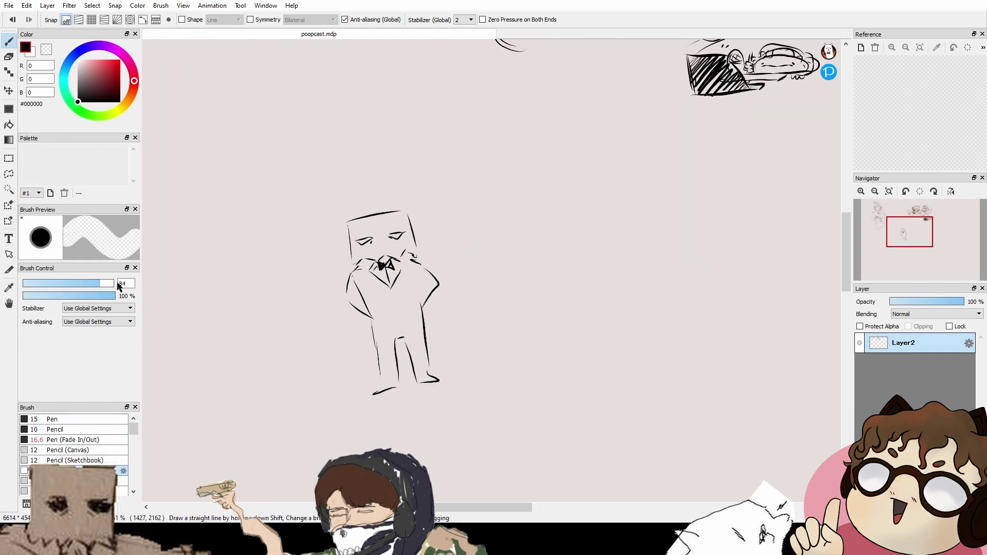
mouse_move(349, 215)
left_mouse_down()
mouse_move(363, 319)
mouse_move(445, 284)
mouse_move(397, 293)
mouse_move(372, 210)
left_mouse_up()
left_click(101, 440)
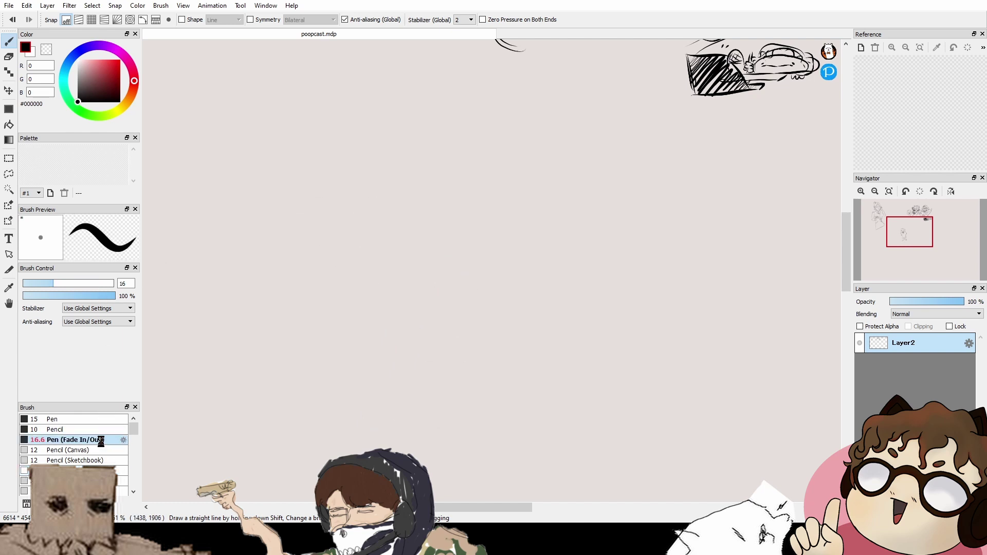
Step: Draw an upward-curving sausage with knotted ends and a row of short score marks along its upper side
scroll(493, 255, "down", 2)
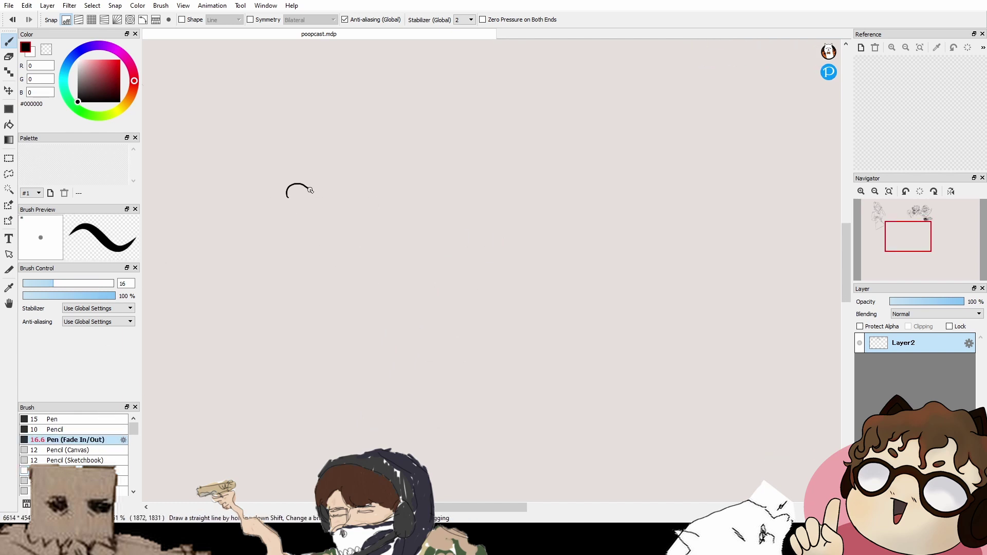
mouse_move(310, 190)
left_mouse_down()
mouse_move(422, 183)
mouse_move(438, 192)
left_mouse_up()
mouse_move(293, 185)
left_mouse_down()
mouse_move(340, 220)
mouse_move(419, 204)
left_mouse_up()
key("ctrl+z")
mouse_move(291, 191)
left_mouse_down()
mouse_move(370, 225)
mouse_move(437, 199)
mouse_move(438, 185)
left_mouse_up()
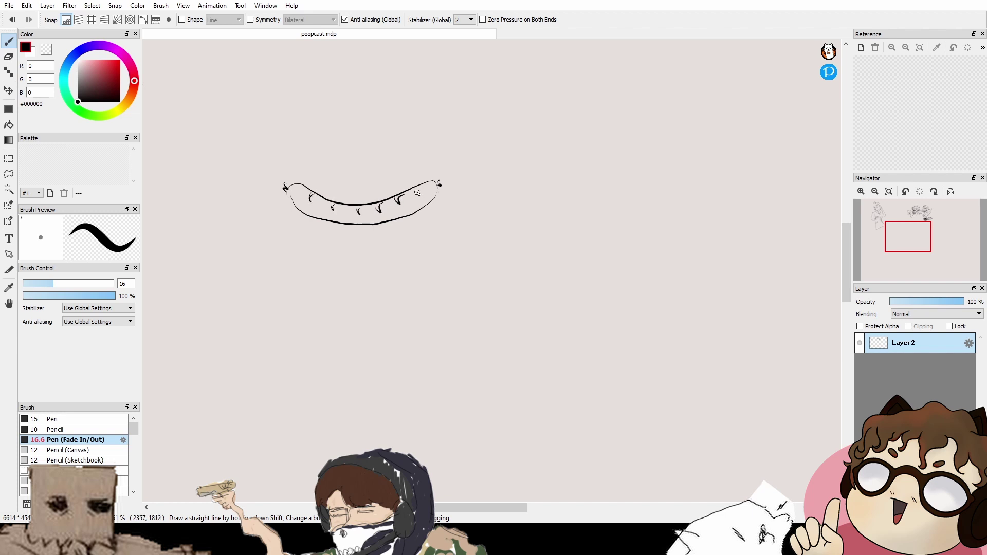
Step: Add wavy steam lines rising above the sausage
scroll(417, 201, "down", 1)
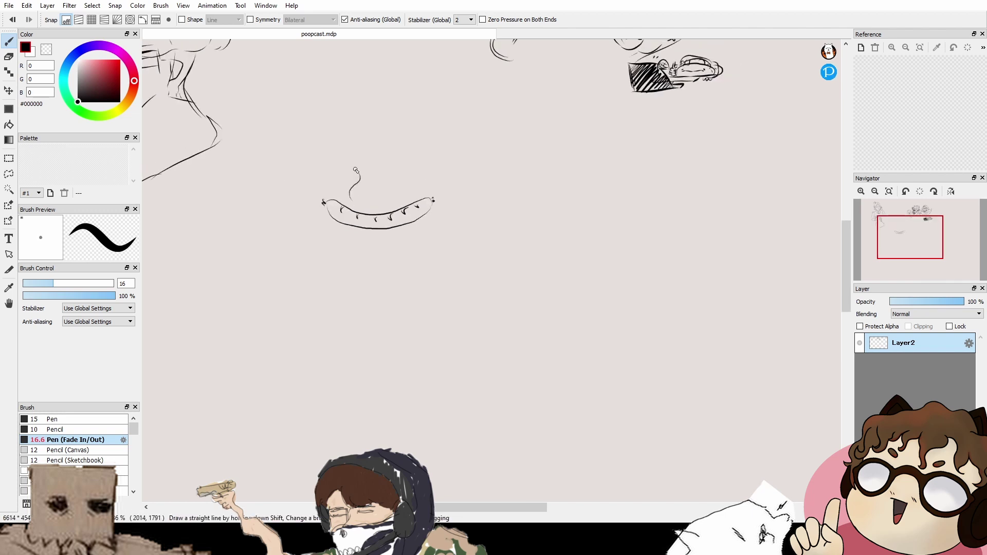
left_click_drag(361, 200, 366, 188)
mouse_move(392, 187)
left_mouse_down()
mouse_move(392, 202)
mouse_move(354, 181)
left_mouse_up()
scroll(393, 200, "up", 4)
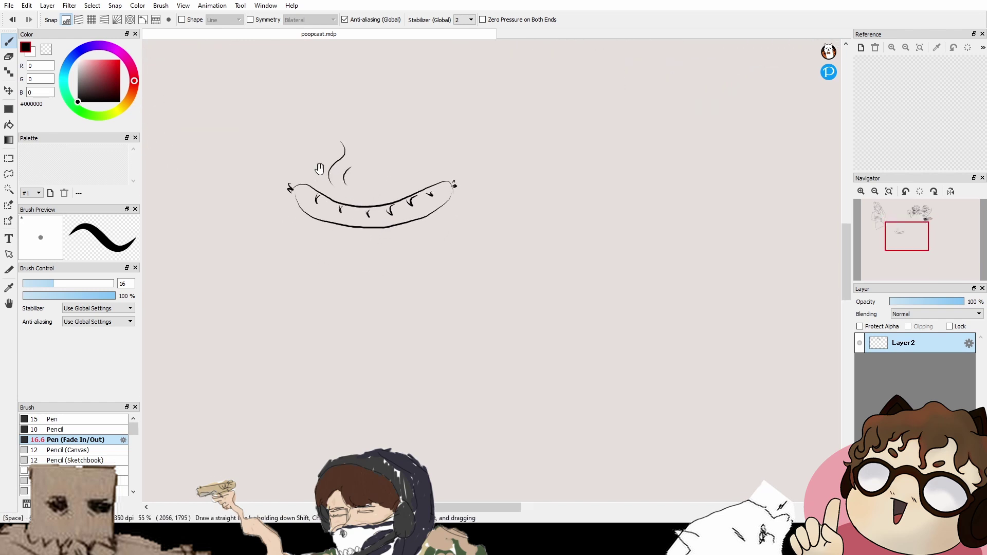
Step: Draw loose contours around the sausage: an arc beside one end, a deep curve beneath and a bulging curve beyond the other end
left_click_drag(278, 153, 268, 202)
mouse_move(267, 210)
left_mouse_down()
mouse_move(452, 252)
mouse_move(498, 160)
mouse_move(484, 138)
left_mouse_up()
left_click_drag(462, 218, 464, 201)
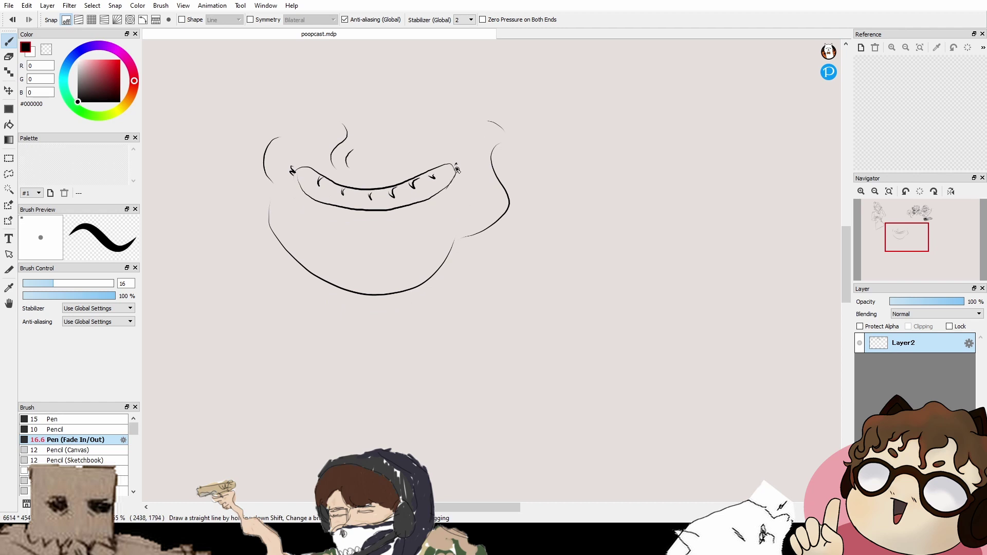
Step: Darken the sausage's knotted ends and add a second contour along its underside
mouse_move(457, 172)
left_mouse_down()
mouse_move(431, 199)
mouse_move(458, 172)
left_mouse_up()
mouse_move(298, 176)
left_mouse_down()
mouse_move(342, 211)
mouse_move(368, 212)
left_mouse_up()
key("space")
left_click_drag(611, 191, 526, 181)
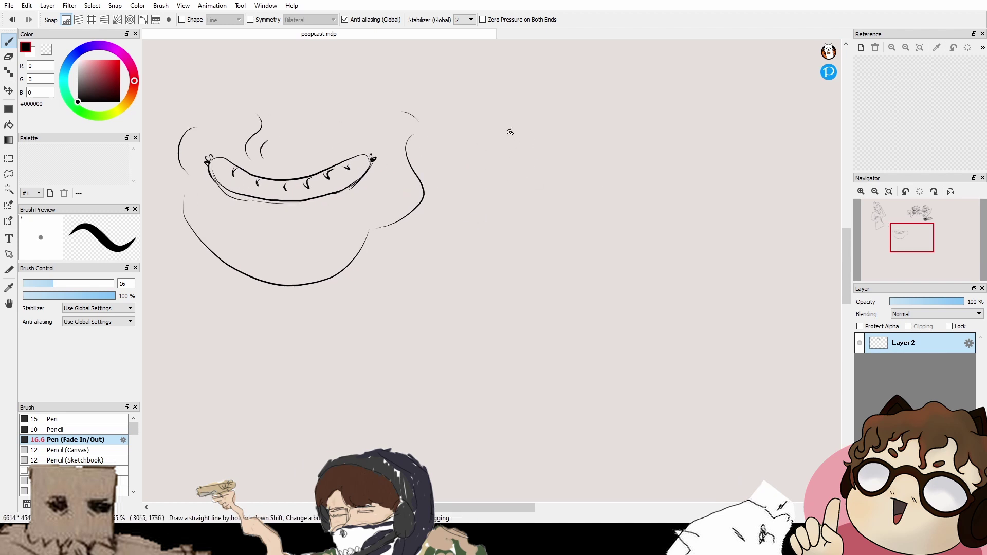
Step: Draw two closed drooping eyes with slanted worried brows for a new face beside the sausage
mouse_move(478, 158)
left_mouse_down()
mouse_move(503, 145)
mouse_move(521, 153)
mouse_move(491, 152)
left_mouse_up()
key("ctrl+z")
left_click_drag(569, 159, 604, 167)
mouse_move(509, 114)
left_mouse_down()
mouse_move(533, 100)
mouse_move(585, 129)
left_mouse_up()
scroll(585, 132, "down", 1)
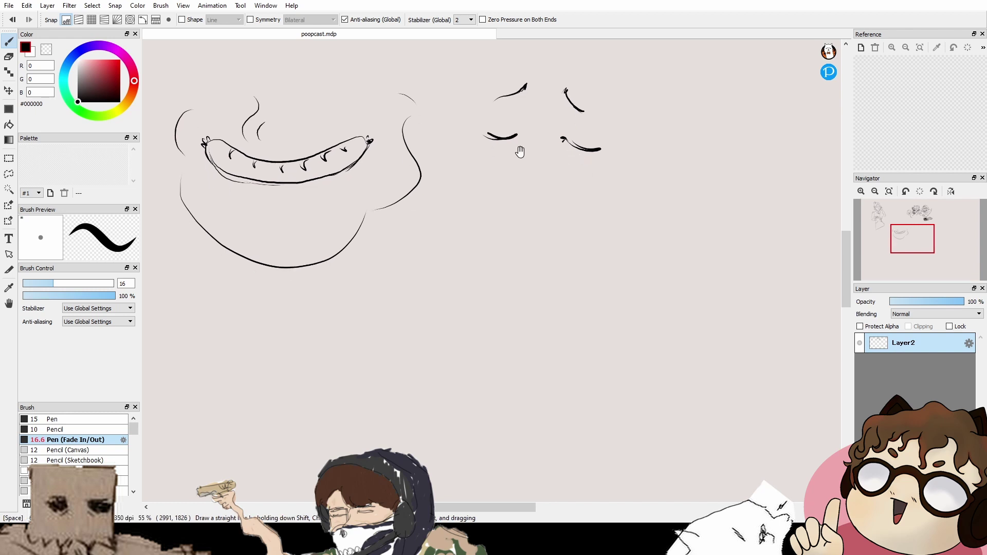
Step: Draw a curved muzzle line beneath the closed eyes, a small nose under it and two wavy mouth lines
mouse_move(488, 155)
left_mouse_down()
mouse_move(521, 145)
mouse_move(611, 181)
left_mouse_up()
key("ctrl+z")
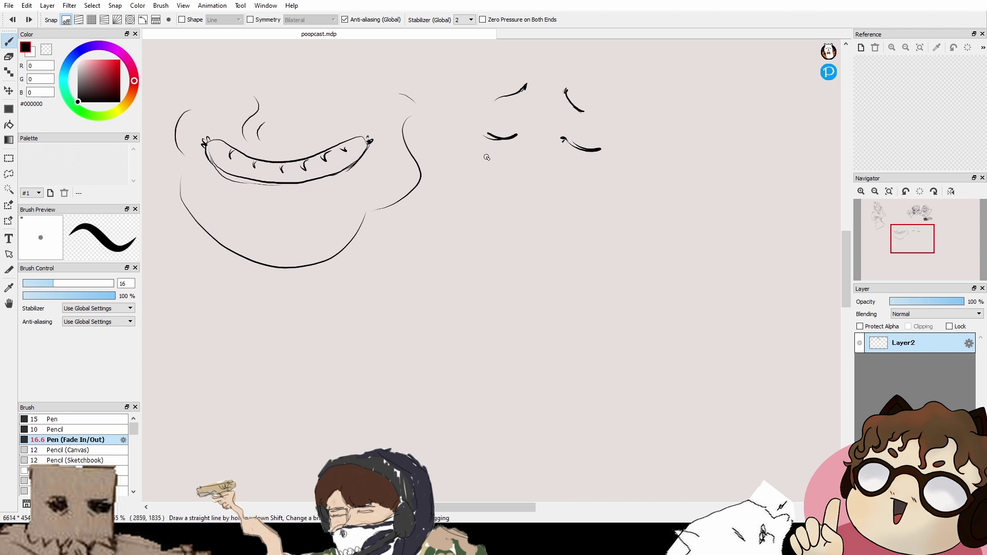
mouse_move(487, 156)
left_mouse_down()
mouse_move(539, 141)
mouse_move(600, 171)
left_mouse_up()
key("ctrl+z")
mouse_move(488, 153)
left_mouse_down()
mouse_move(555, 156)
mouse_move(594, 178)
left_mouse_up()
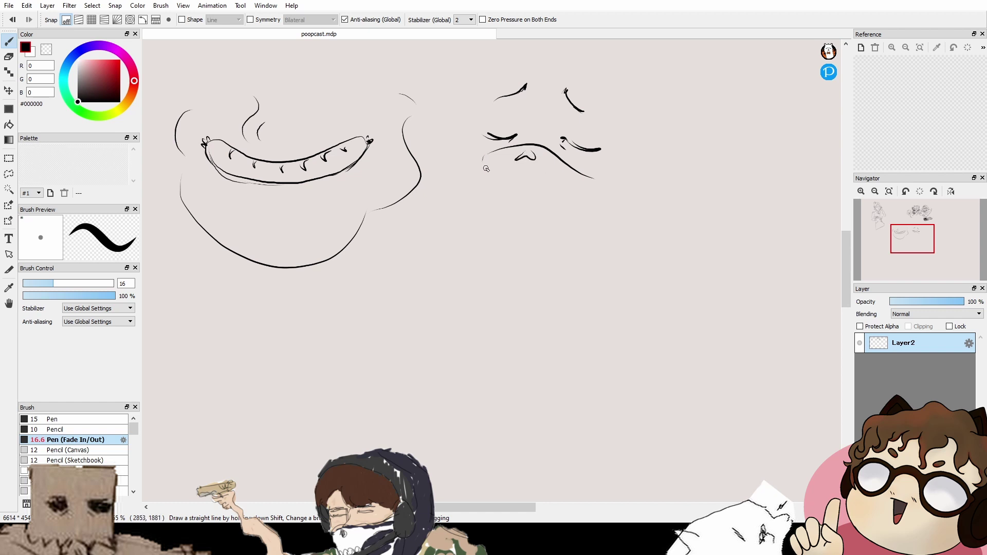
left_click_drag(508, 181, 578, 186)
mouse_move(495, 199)
left_mouse_down()
mouse_move(468, 187)
mouse_move(486, 180)
mouse_move(530, 189)
left_mouse_up()
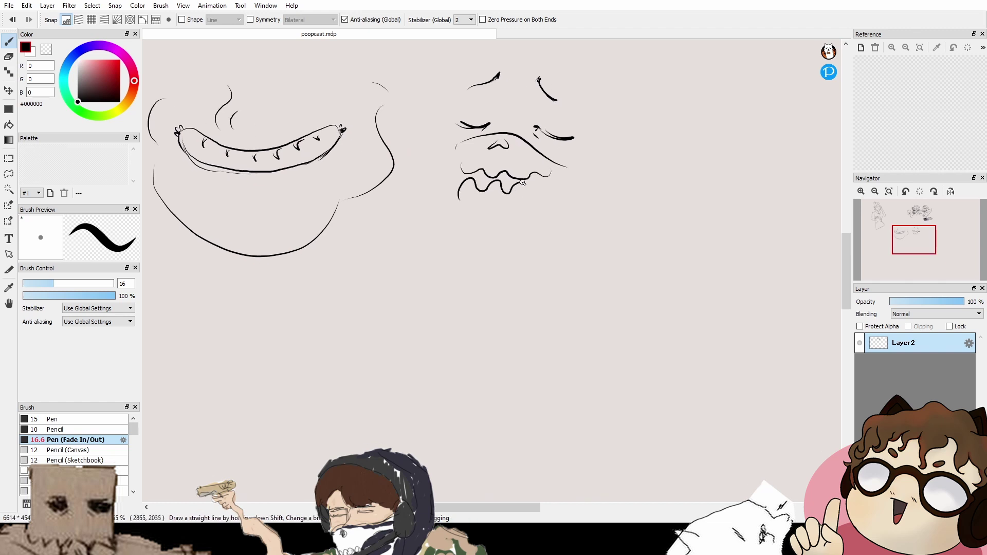
Step: Outline the crying face with its cheek, chin, one ear and upper head curve, and add two arcs on the far side
mouse_move(455, 146)
left_mouse_down()
mouse_move(453, 202)
mouse_move(525, 231)
left_mouse_up()
left_click_drag(569, 178, 570, 301)
mouse_move(443, 286)
left_mouse_down()
mouse_move(449, 213)
mouse_move(446, 229)
mouse_move(504, 159)
mouse_move(530, 161)
left_mouse_up()
left_click_drag(639, 271, 610, 326)
left_click_drag(616, 255, 596, 315)
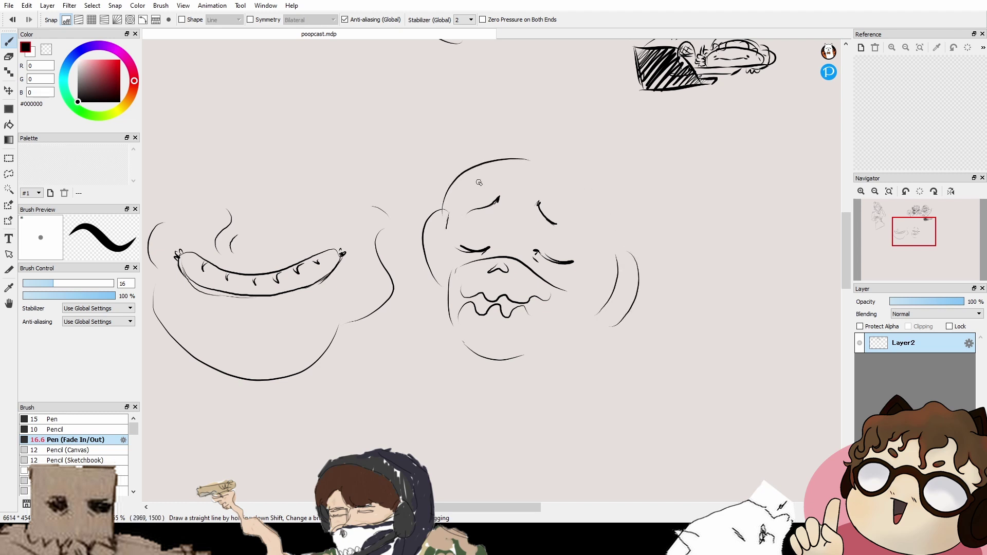
Step: Draw headband arcs over the crying character's head and a curved hairline across the forehead
mouse_move(467, 199)
left_mouse_down()
mouse_move(573, 160)
mouse_move(645, 229)
left_mouse_up()
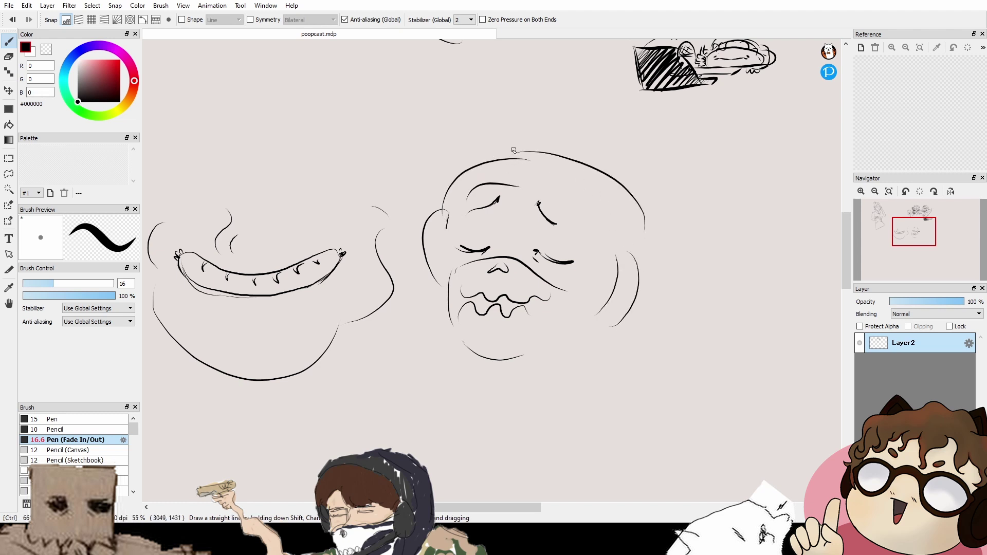
key("ctrl+z")
mouse_move(499, 157)
left_mouse_down()
mouse_move(650, 248)
mouse_move(594, 229)
left_mouse_up()
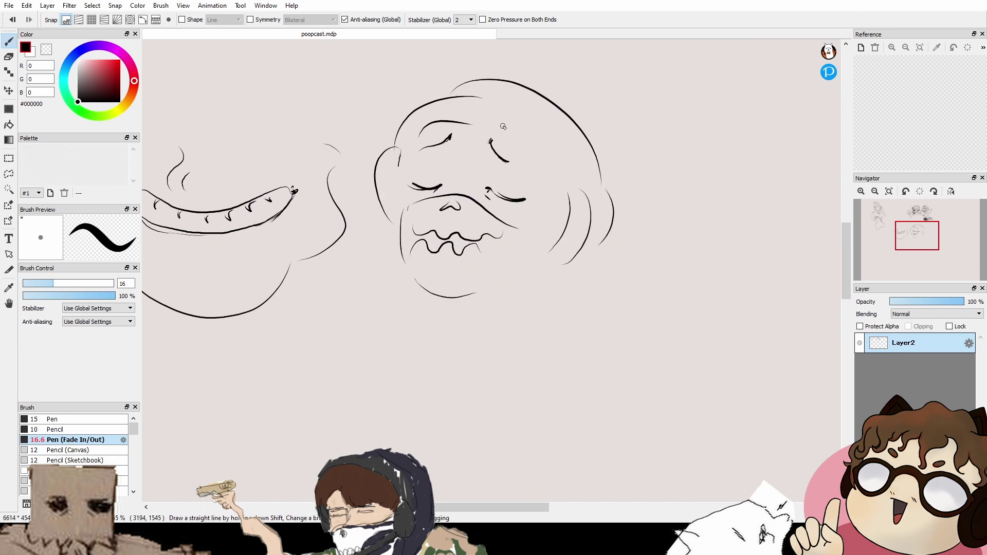
mouse_move(478, 98)
left_mouse_down()
mouse_move(576, 162)
mouse_move(533, 130)
mouse_move(587, 188)
left_mouse_up()
left_click_drag(577, 181, 577, 193)
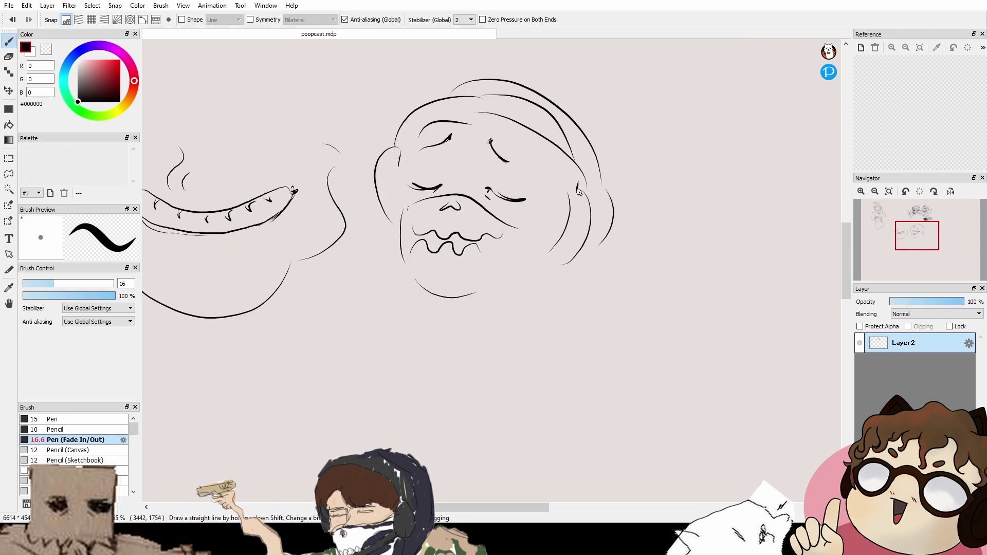
Step: Draw two hands with scalloped fingers below the crying face, reinforce its jaw and chin, and add a tear under one eye
mouse_move(353, 199)
left_mouse_down()
mouse_move(388, 135)
mouse_move(421, 129)
left_mouse_up()
mouse_move(383, 280)
left_mouse_down()
mouse_move(387, 257)
mouse_move(419, 225)
mouse_move(425, 248)
mouse_move(448, 262)
mouse_move(460, 301)
left_mouse_up()
mouse_move(365, 291)
left_mouse_down()
mouse_move(372, 311)
mouse_move(401, 321)
left_mouse_up()
scroll(606, 303, "down", 1)
mouse_move(524, 321)
left_mouse_down()
mouse_move(545, 301)
mouse_move(570, 298)
mouse_move(602, 319)
mouse_move(619, 303)
mouse_move(600, 322)
mouse_move(628, 384)
left_mouse_up()
mouse_move(491, 252)
left_mouse_down()
mouse_move(486, 278)
mouse_move(565, 352)
mouse_move(613, 323)
left_mouse_up()
mouse_move(506, 337)
left_mouse_down()
mouse_move(554, 371)
mouse_move(589, 361)
left_mouse_up()
left_click_drag(608, 359, 639, 329)
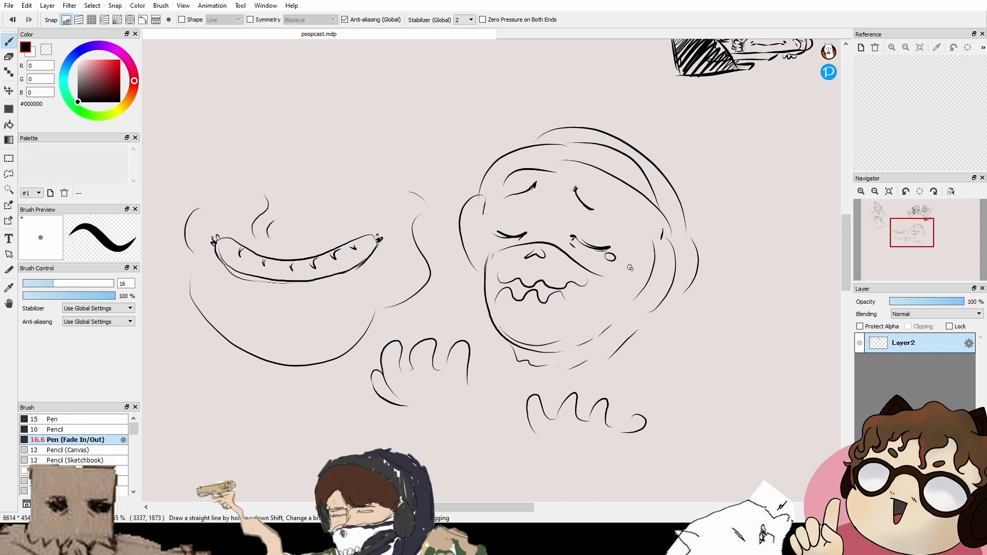
Step: Add a tear beside the other eye and thicken the headband's outer curve and the end of the ear cup
left_click_drag(489, 235, 490, 239)
left_click_drag(492, 327, 507, 282)
scroll(511, 288, "down", 3)
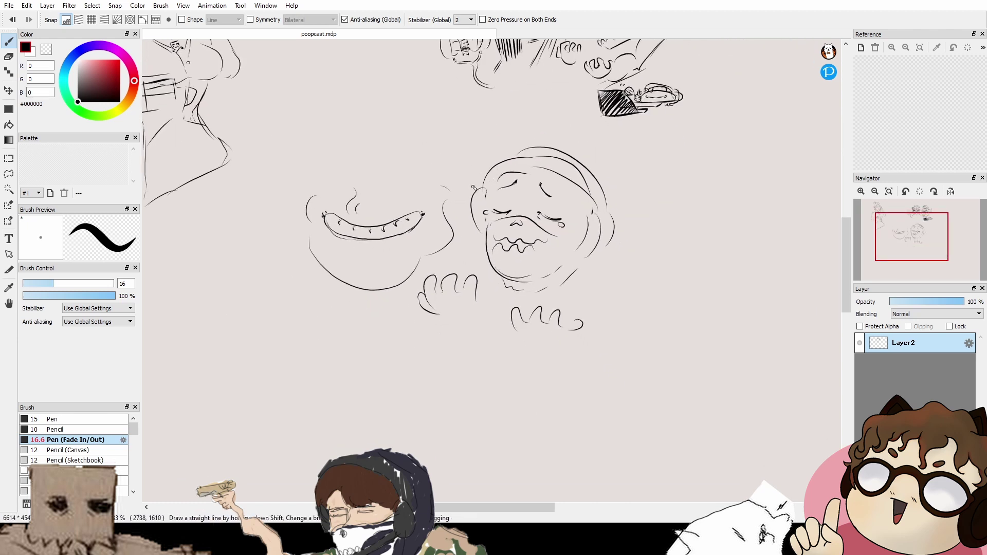
mouse_move(541, 127)
left_mouse_down()
mouse_move(522, 189)
mouse_move(480, 204)
left_mouse_up()
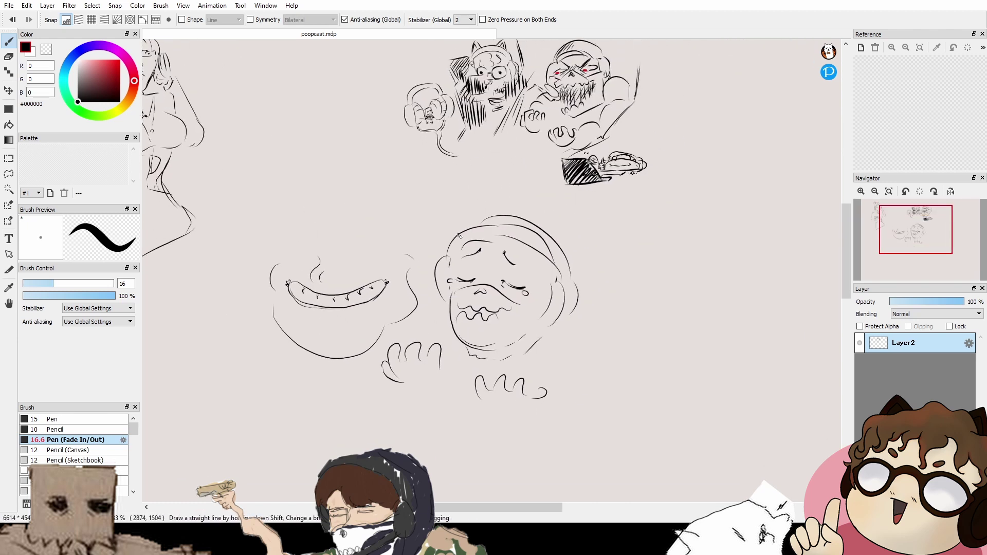
mouse_move(459, 236)
left_mouse_down()
mouse_move(498, 216)
mouse_move(572, 257)
left_mouse_up()
mouse_move(586, 290)
left_mouse_down()
mouse_move(575, 265)
mouse_move(560, 302)
left_mouse_up()
scroll(497, 288, "up", 3)
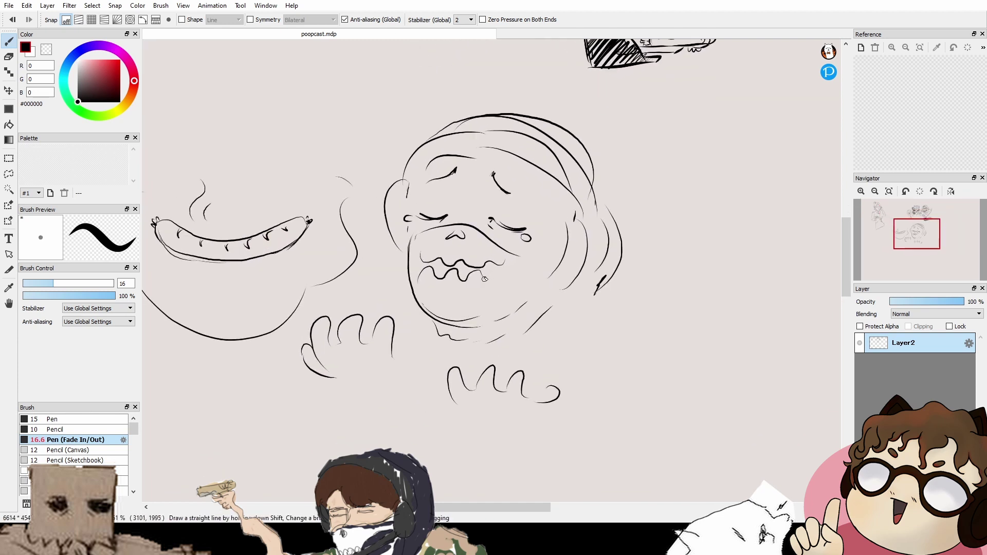
Step: Add short vertical tooth strokes between the wavy mouth lines and extend the mouth toward the jaw hinge
left_click_drag(484, 278, 516, 286)
mouse_move(440, 265)
left_mouse_down()
mouse_move(499, 263)
mouse_move(519, 280)
left_mouse_up()
mouse_move(526, 273)
left_mouse_down()
mouse_move(546, 258)
mouse_move(551, 285)
left_mouse_up()
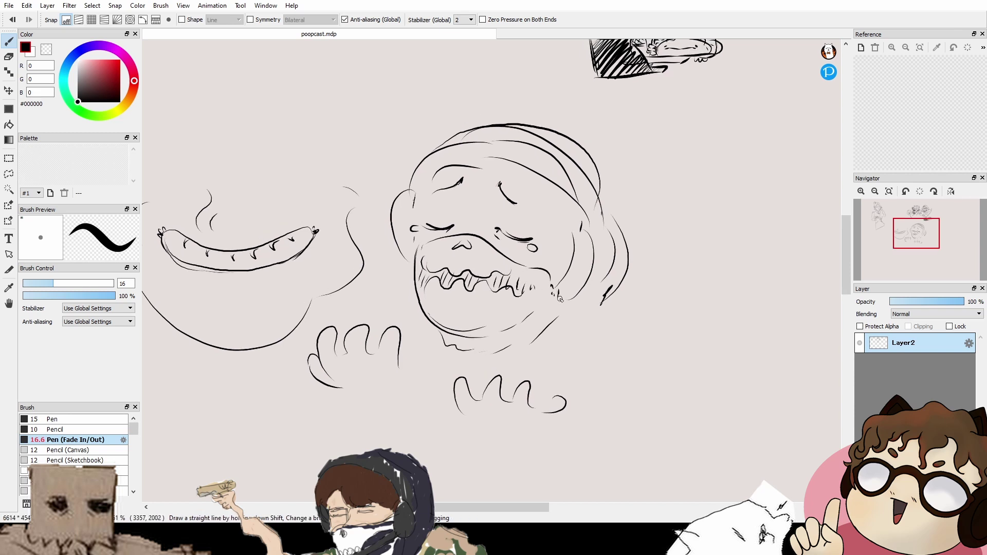
Step: Draw the crying character's palms, forearms and rounded shoulders with loose curves around the two hands
mouse_move(473, 354)
left_mouse_down("ctrl")
mouse_move(518, 273)
mouse_move(518, 242)
left_mouse_up("ctrl")
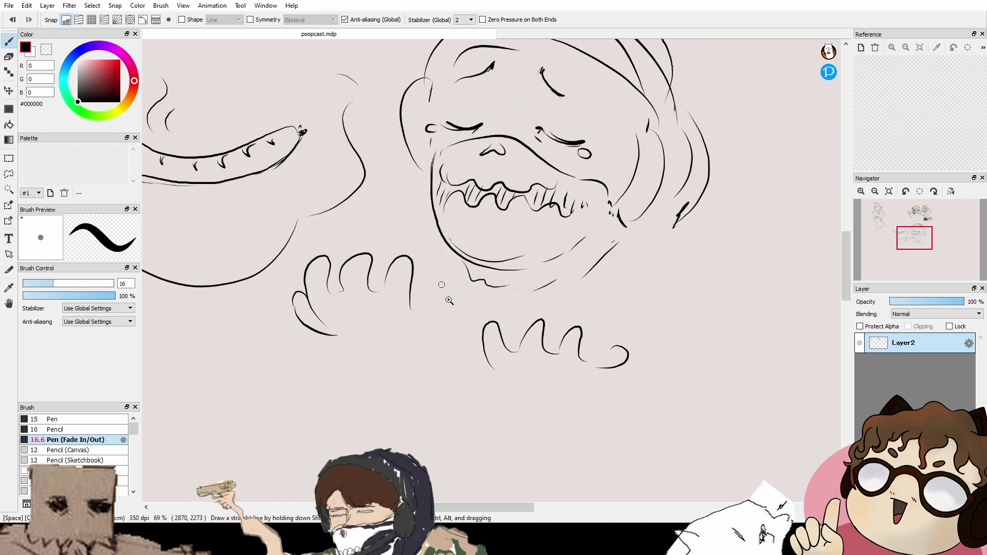
left_click_drag(439, 227, 402, 253)
scroll(402, 254, "down", 2)
mouse_move(587, 216)
left_mouse_down()
mouse_move(625, 243)
mouse_move(612, 264)
left_mouse_up()
mouse_move(339, 287)
left_mouse_down()
mouse_move(415, 320)
mouse_move(387, 262)
left_mouse_up()
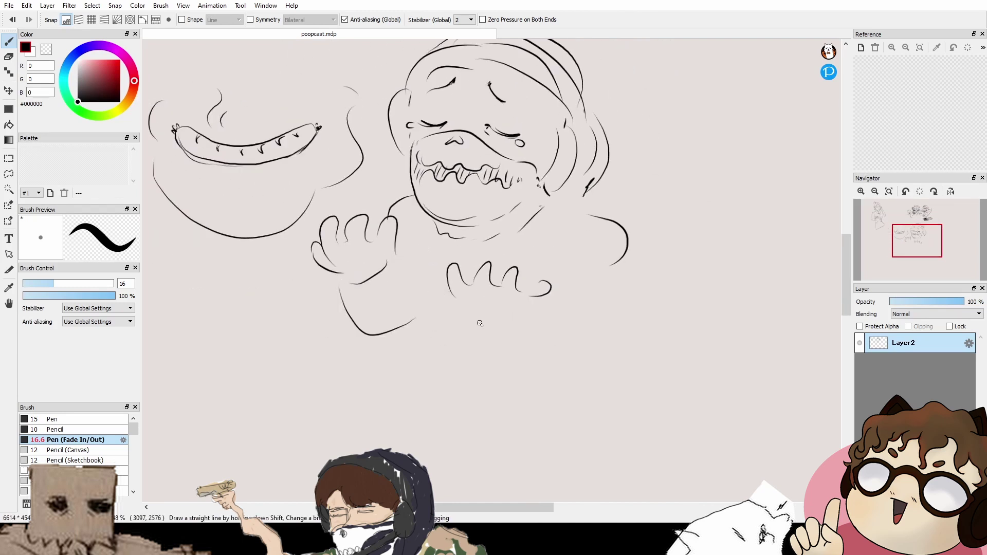
mouse_move(453, 309)
left_mouse_down()
mouse_move(539, 339)
mouse_move(531, 312)
left_mouse_up()
mouse_move(559, 266)
left_mouse_down()
mouse_move(597, 310)
mouse_move(572, 321)
mouse_move(570, 269)
mouse_move(638, 322)
left_mouse_up()
left_click_drag(619, 246, 614, 276, "ctrl")
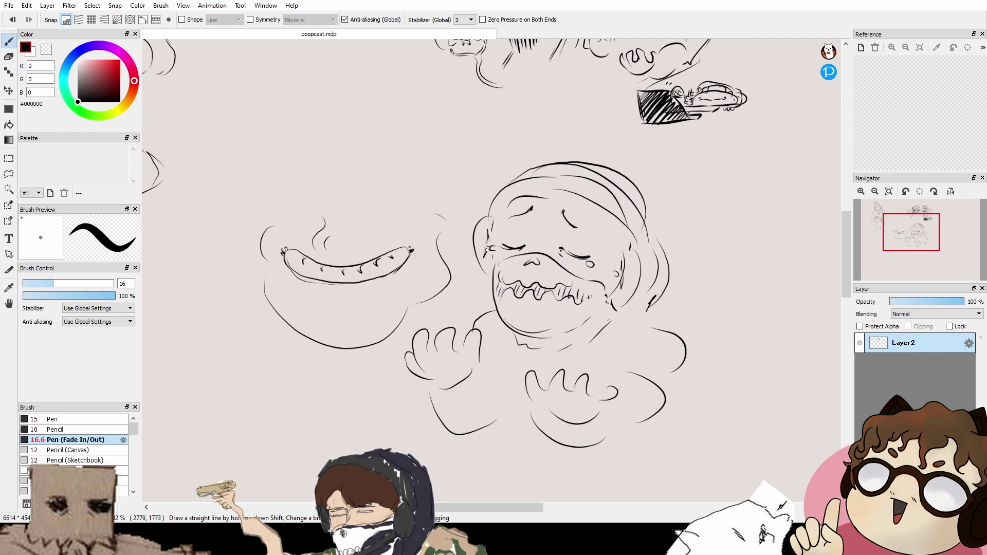
scroll(658, 312, "down", 3)
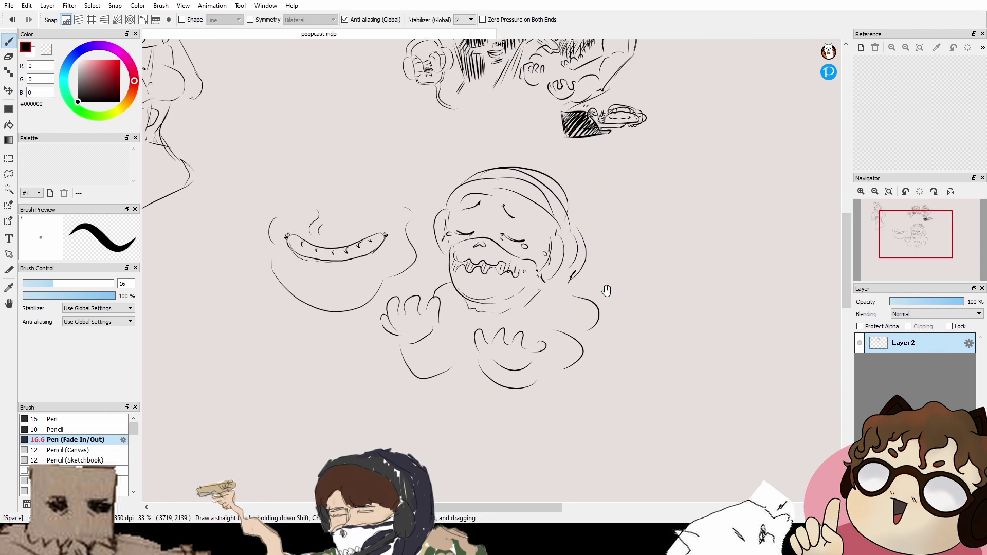
scroll(630, 209, "up", 2)
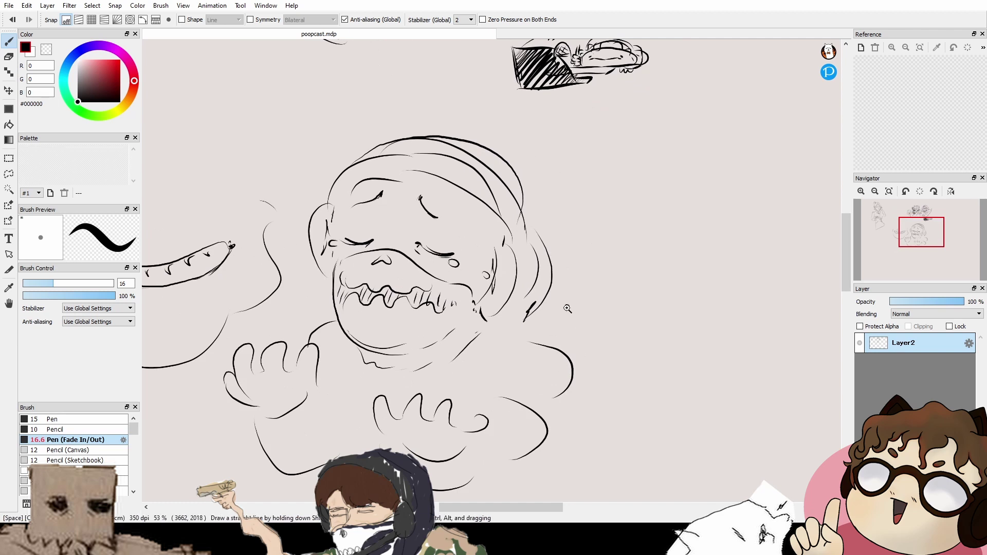
scroll(566, 309, "down", 2)
left_click_drag(440, 375, 615, 256)
left_click_drag(576, 330, 526, 360)
left_click_drag(607, 191, 499, 210)
mouse_move(674, 236)
left_mouse_down()
mouse_move(582, 247)
mouse_move(478, 282)
left_mouse_up()
scroll(571, 192, "up", 2)
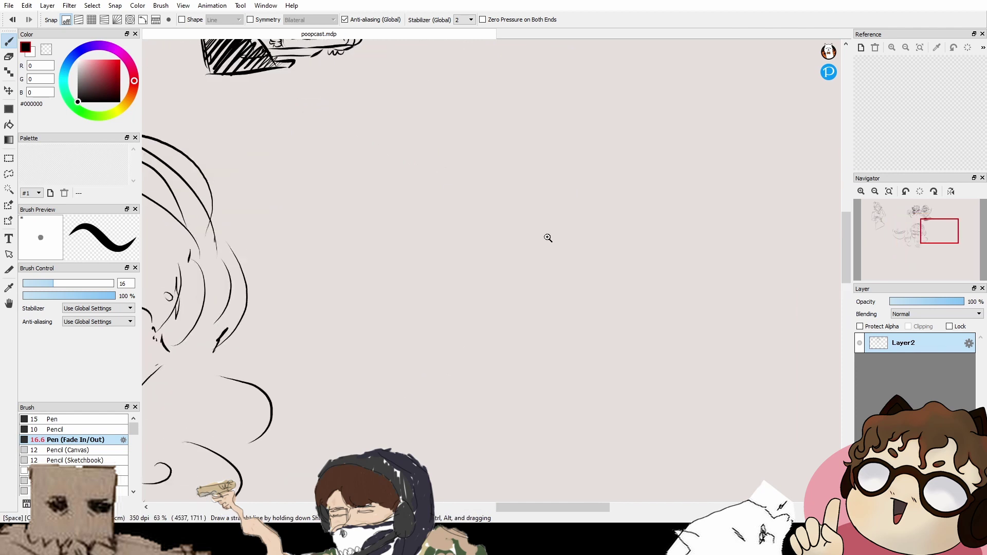
scroll(546, 262, "down", 2)
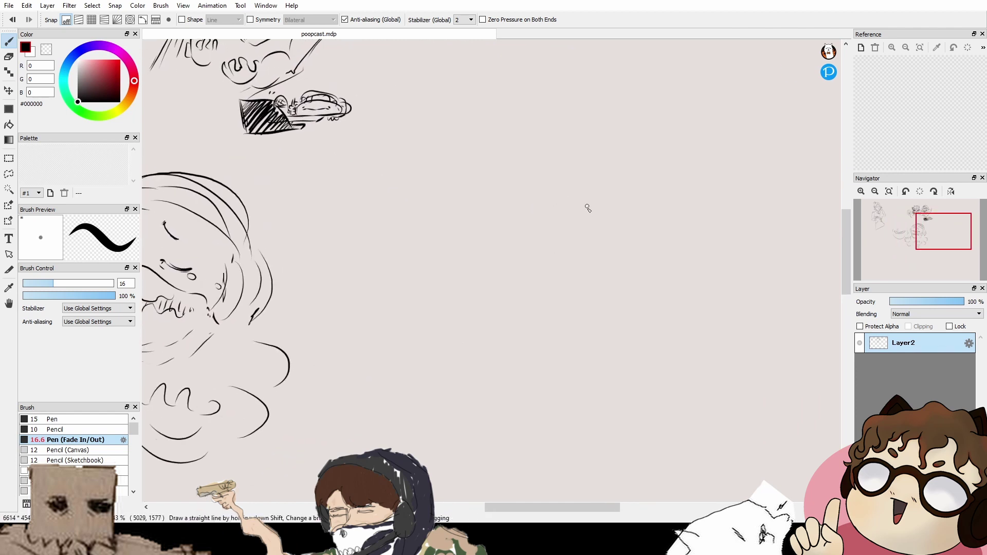
left_click_drag(523, 276, 679, 255)
left_click_drag(483, 272, 708, 255)
left_click_drag(571, 209, 558, 169)
Step: Shade the crying character's small nose with dark strokes
mouse_move(390, 271)
left_mouse_down()
mouse_move(413, 312)
mouse_move(436, 307)
left_mouse_up()
left_click_drag(452, 264, 470, 264)
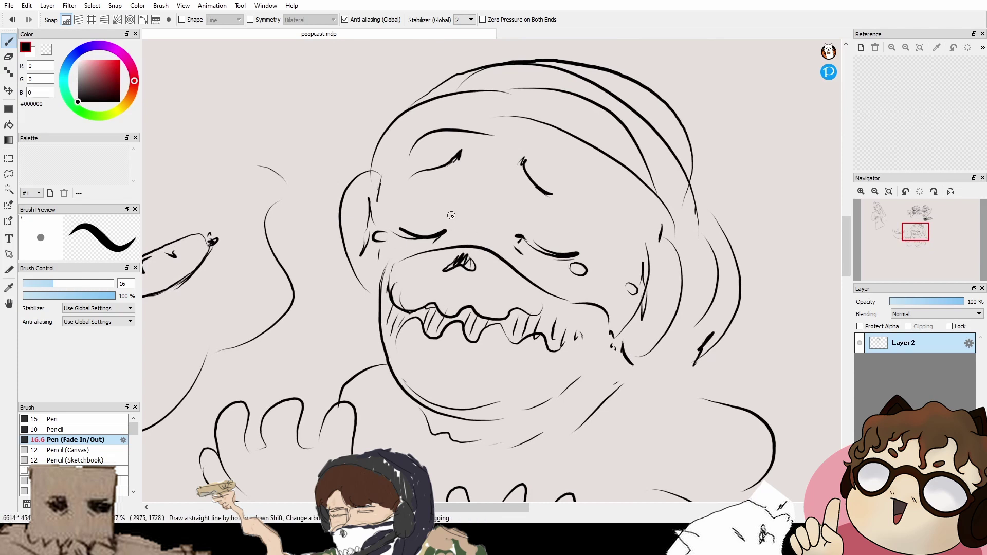
left_click_drag(455, 211, 453, 242)
mouse_move(508, 349)
left_mouse_down()
mouse_move(514, 401)
mouse_move(548, 352)
mouse_move(546, 386)
left_mouse_up()
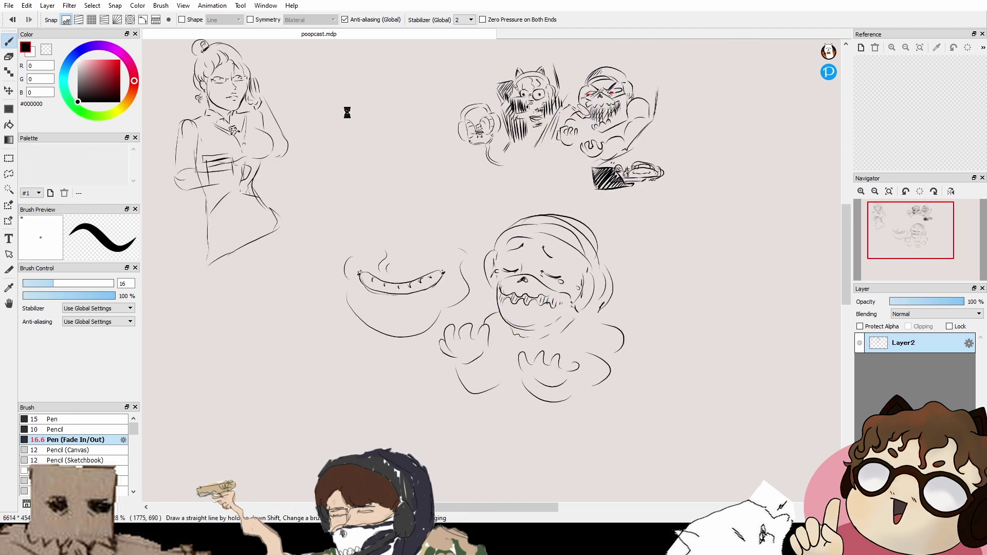
Step: Draw a long, nearly horizontal ground line extending from the bun-haired woman's raised arm
mouse_move(336, 102)
left_mouse_down()
mouse_move(402, 178)
mouse_move(400, 139)
left_mouse_up()
left_click_drag(323, 217, 425, 228)
key("ctrl+z")
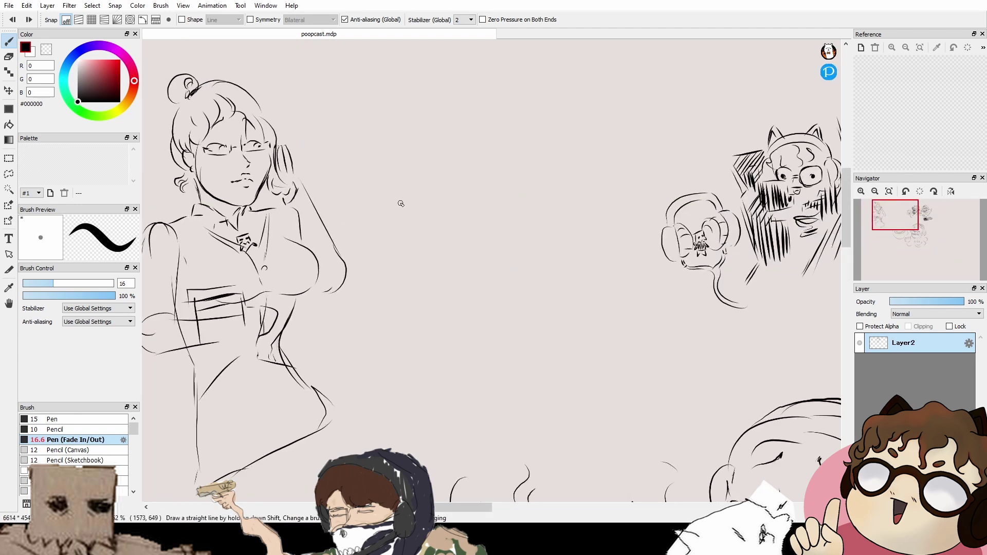
mouse_move(344, 216)
left_mouse_down()
mouse_move(402, 228)
mouse_move(569, 226)
left_mouse_up()
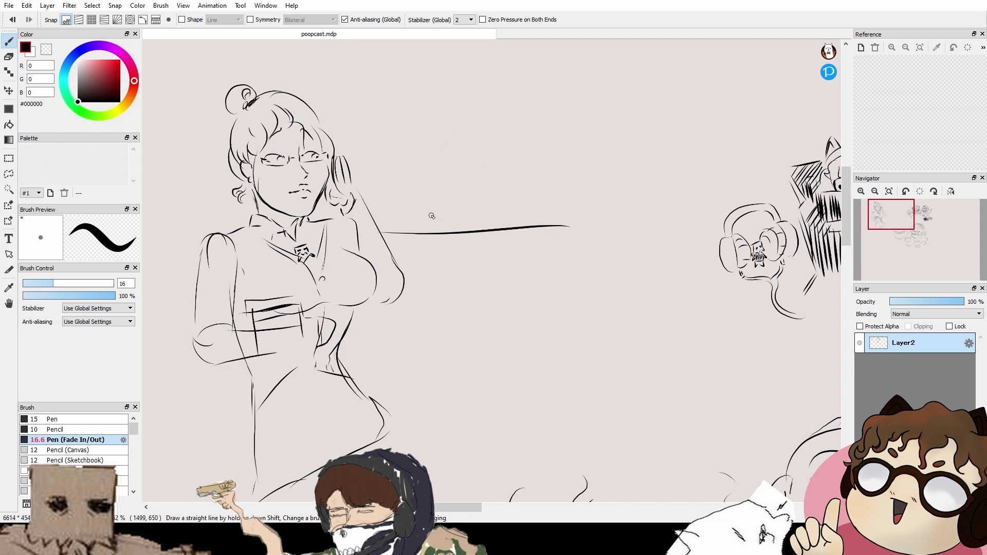
Step: Draw a box-shaped head with a jagged lower edge, half-closed eyes and two small ears above the ground line
mouse_move(428, 157)
left_mouse_down()
mouse_move(419, 193)
mouse_move(499, 162)
left_mouse_up()
left_click_drag(464, 195, 486, 192)
left_click_drag(495, 162, 489, 197)
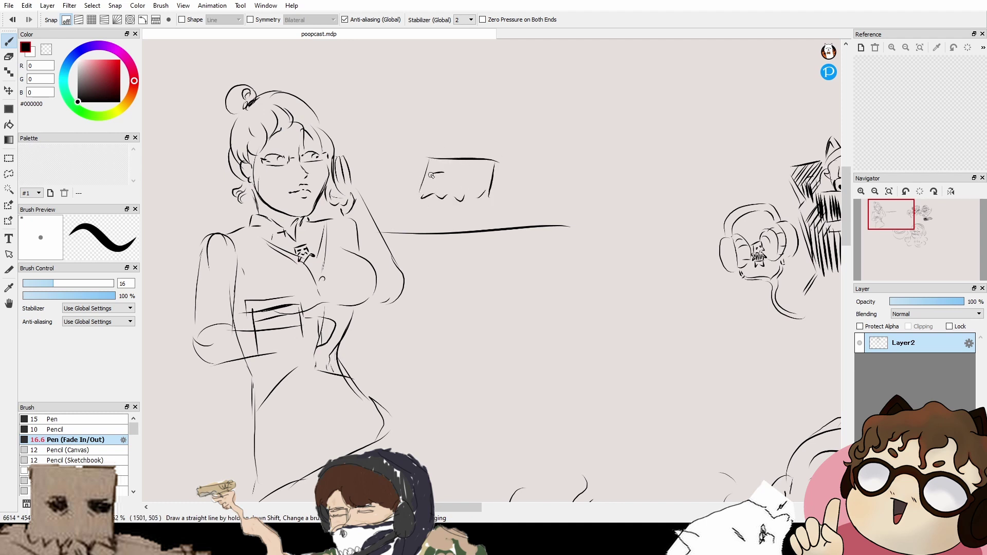
left_click_drag(437, 151, 448, 151)
left_click_drag(474, 155, 482, 153)
Step: Draw the box-headed character's propped arms, its body lying along the ground line and its legs kicked up behind
mouse_move(417, 208)
left_mouse_down()
mouse_move(413, 234)
mouse_move(431, 229)
left_mouse_up()
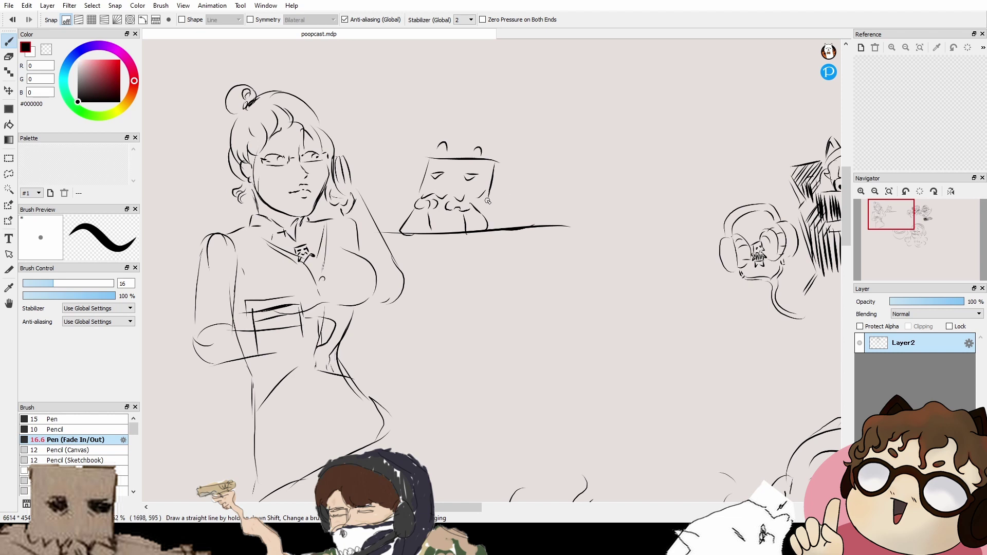
left_click_drag(488, 201, 543, 210)
mouse_move(527, 176)
left_mouse_down()
mouse_move(552, 167)
mouse_move(560, 221)
left_mouse_up()
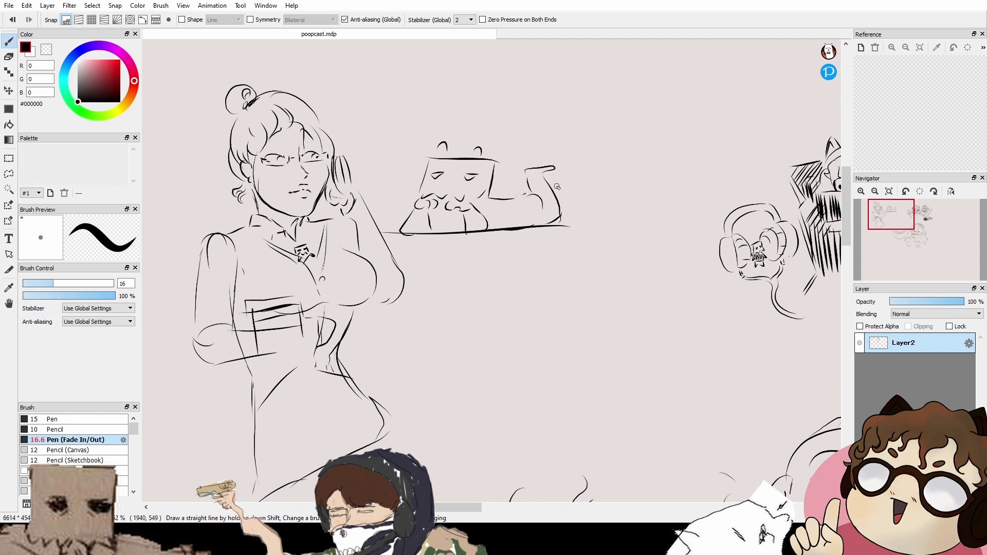
left_click_drag(591, 193, 580, 191)
left_click_drag(532, 163, 565, 193)
Step: Darken the box-headed character's two eyes with solid black strokes
scroll(507, 177, "up", 3)
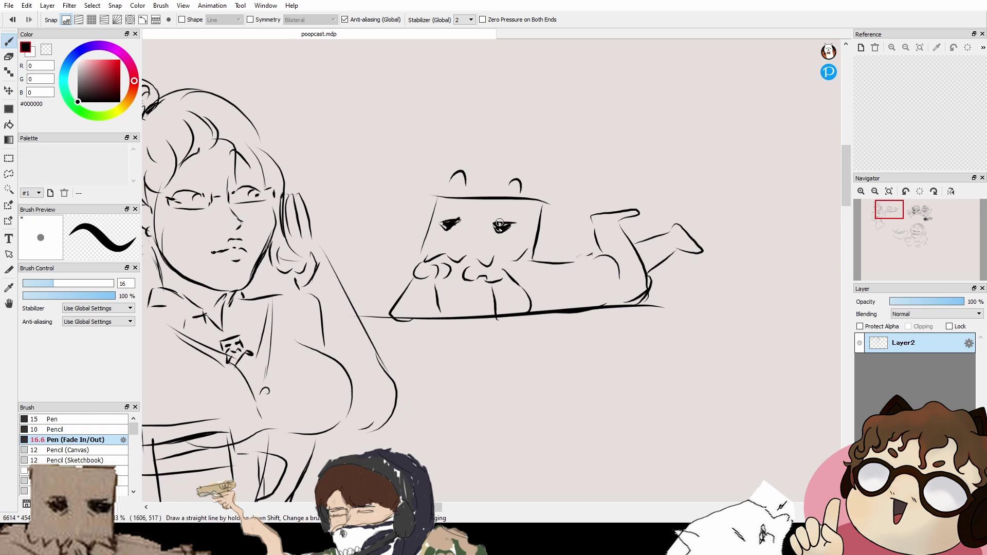
left_click_drag(499, 224, 497, 228)
scroll(472, 225, "up", 1)
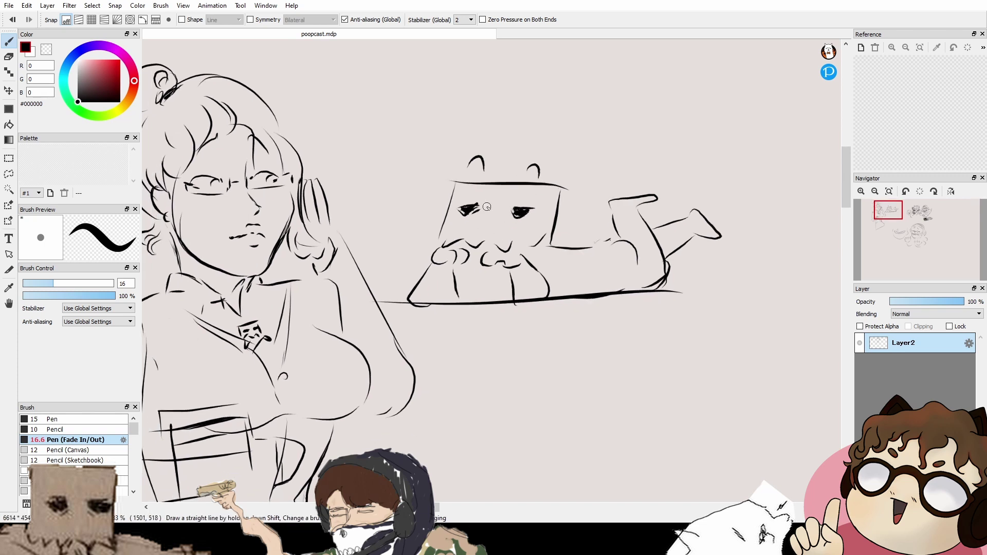
scroll(561, 184, "down", 3)
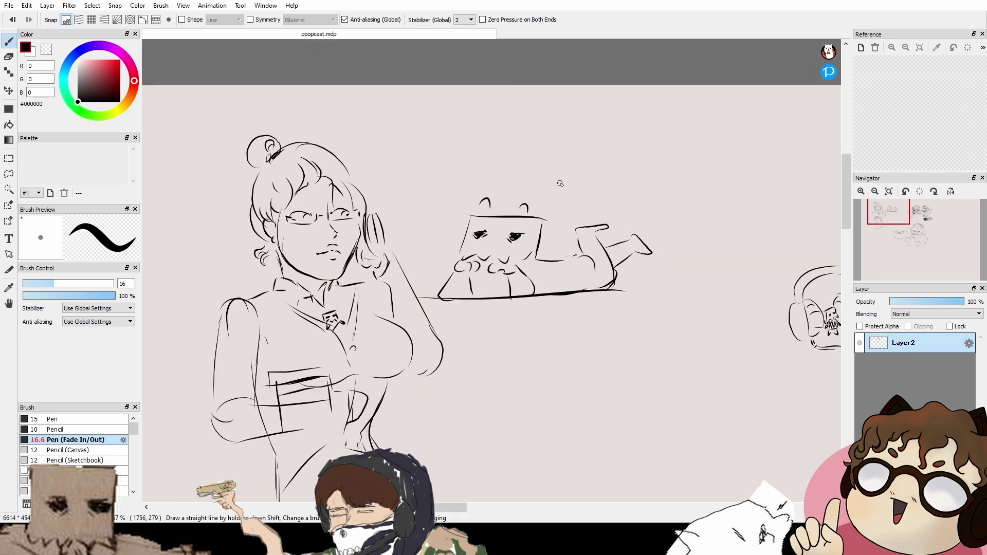
scroll(563, 228, "up", 3)
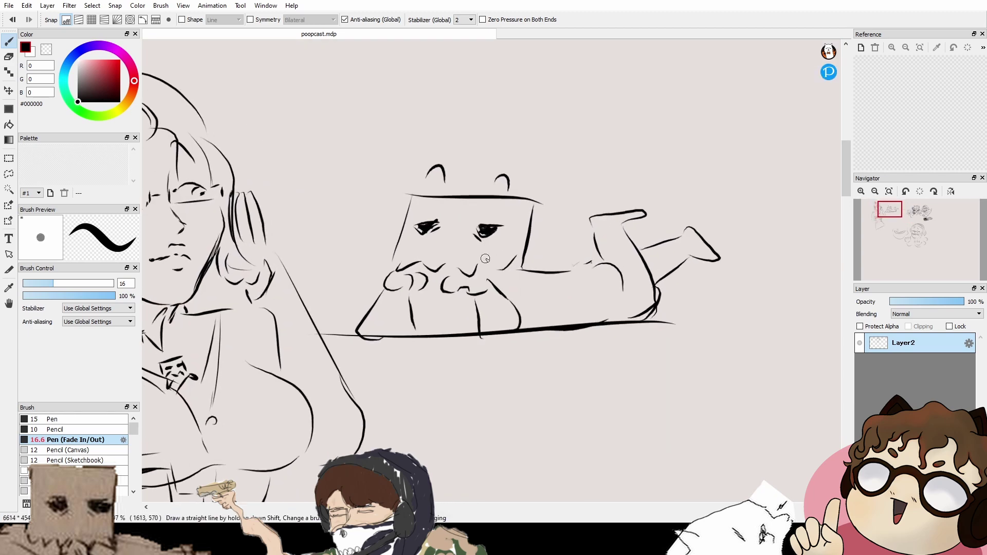
scroll(432, 319, "down", 2)
Step: Erase the small box-face pendant from the bun-haired woman's neckline and switch back to the Pen (Fade In/Out) brush
left_click_drag(349, 345, 502, 278)
left_click(77, 470)
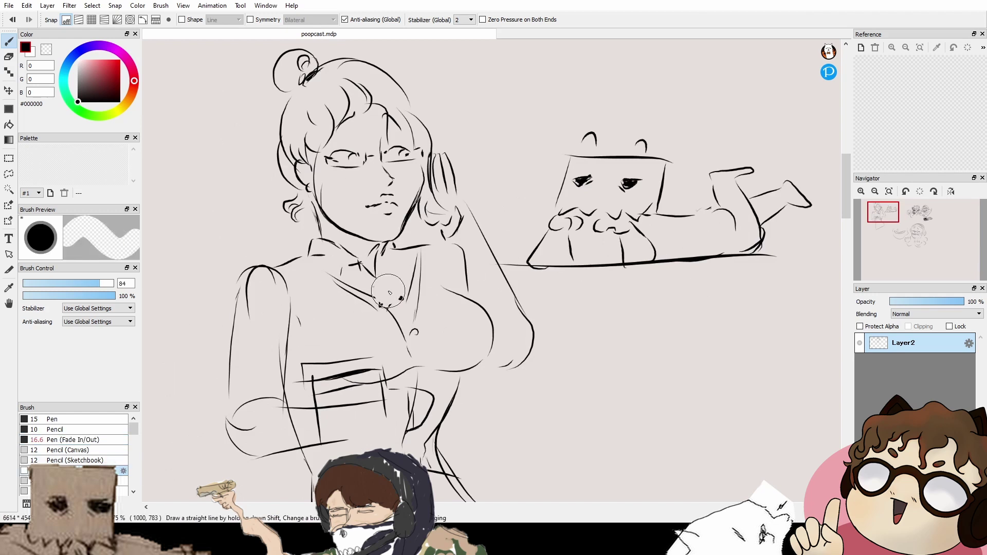
left_click(75, 440)
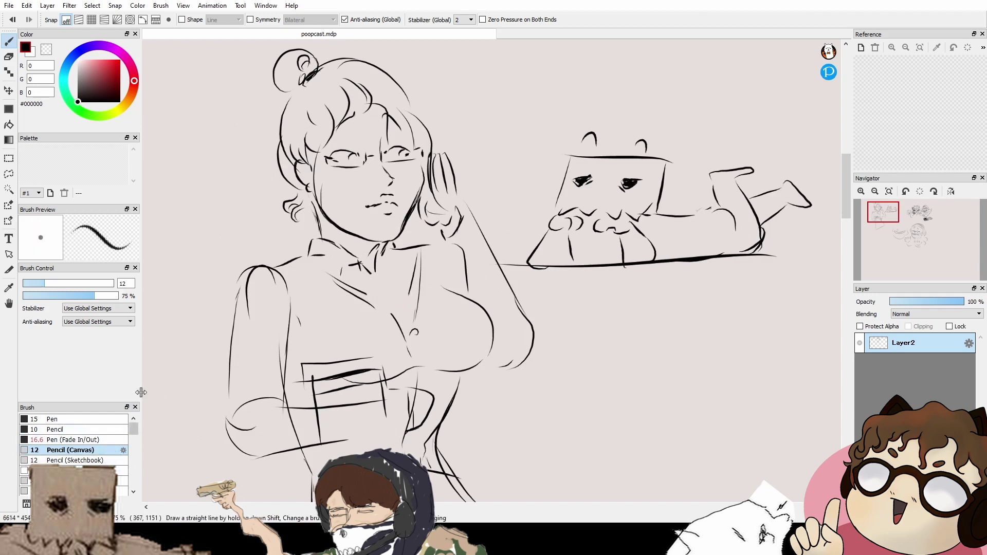
Step: Redraw the bun-haired woman's collar and neckline with parallel lapel lines down both sides of the chest
mouse_move(304, 256)
left_mouse_down()
mouse_move(346, 273)
mouse_move(334, 281)
mouse_move(381, 319)
mouse_move(389, 310)
mouse_move(294, 261)
mouse_move(288, 268)
left_mouse_up()
left_click_drag(292, 271, 383, 327)
left_click_drag(433, 269, 422, 313)
left_click_drag(418, 253, 407, 291)
scroll(581, 303, "down", 3)
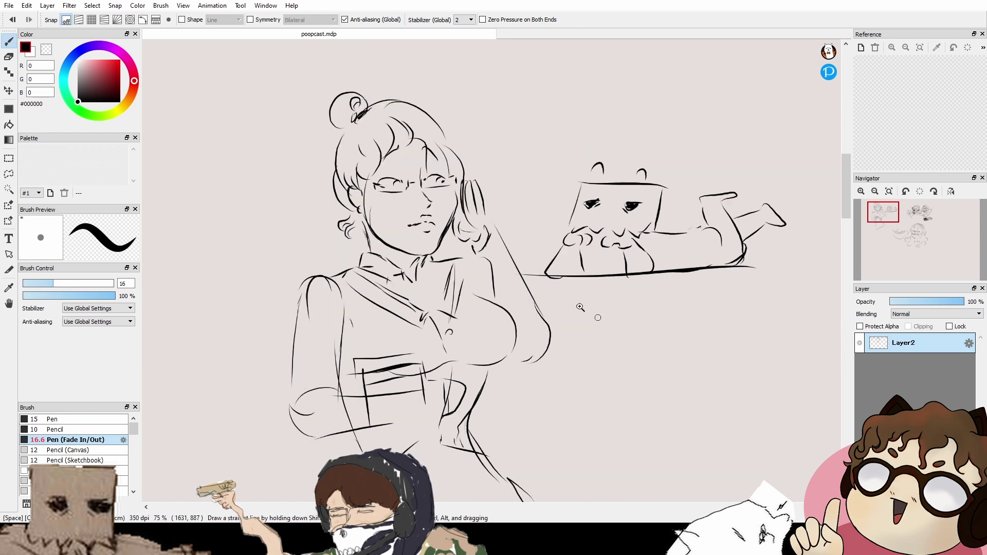
left_click_drag(779, 372, 620, 326)
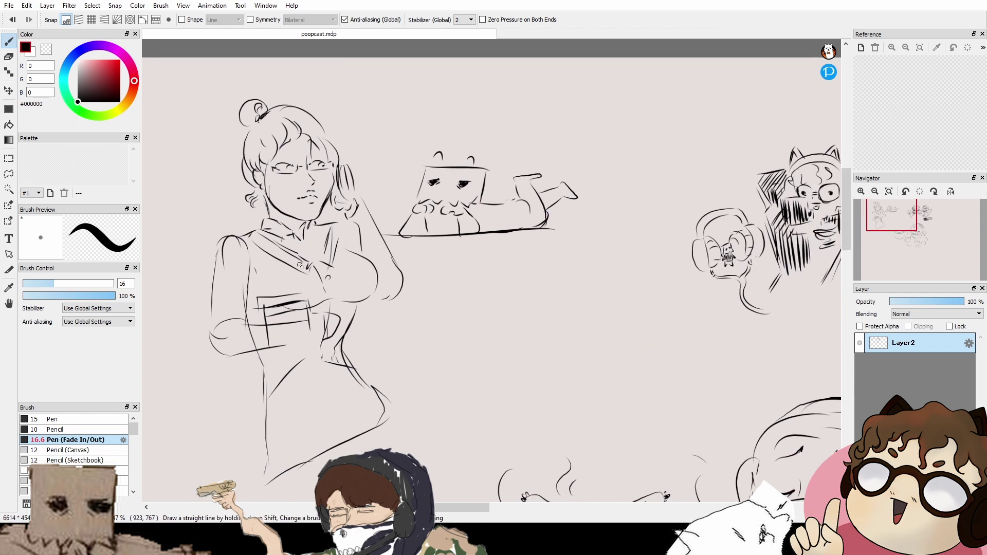
Step: Add short lapel strokes, a cuff line at the raised wrist and a sleeve line to the bun-haired woman
left_click_drag(311, 252, 319, 263)
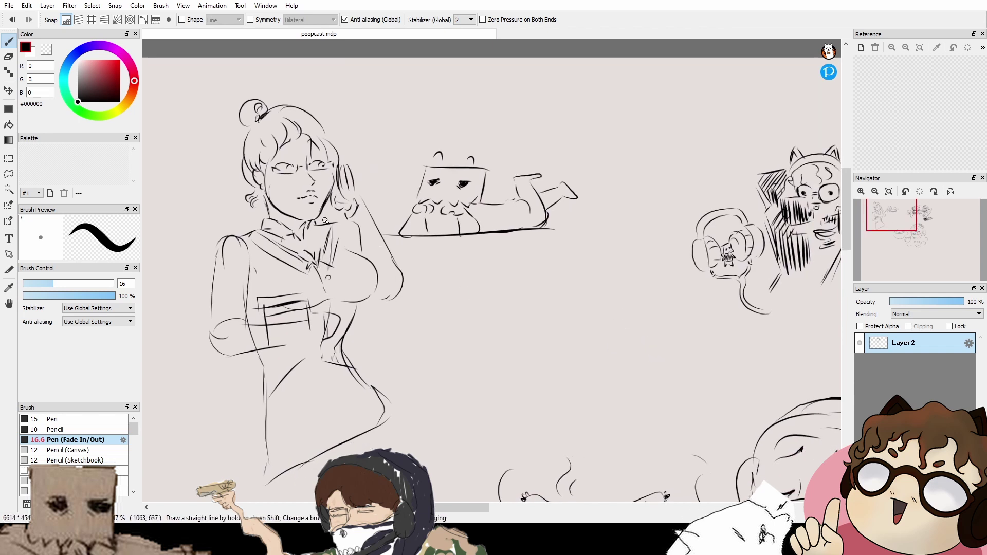
left_click_drag(325, 220, 333, 246)
left_click_drag(344, 220, 358, 225)
left_click_drag(337, 291, 353, 248)
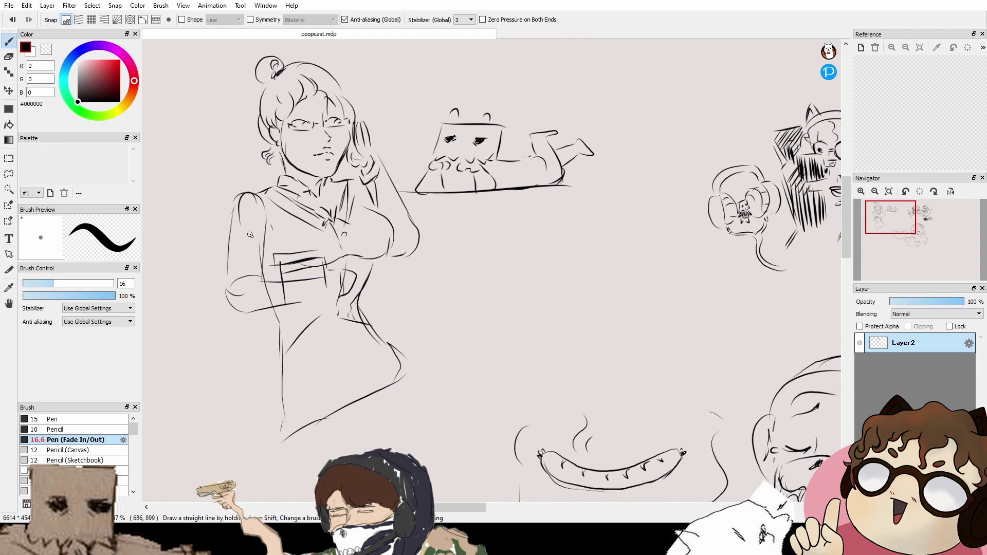
left_click_drag(234, 205, 235, 300)
scroll(609, 355, "down", 2)
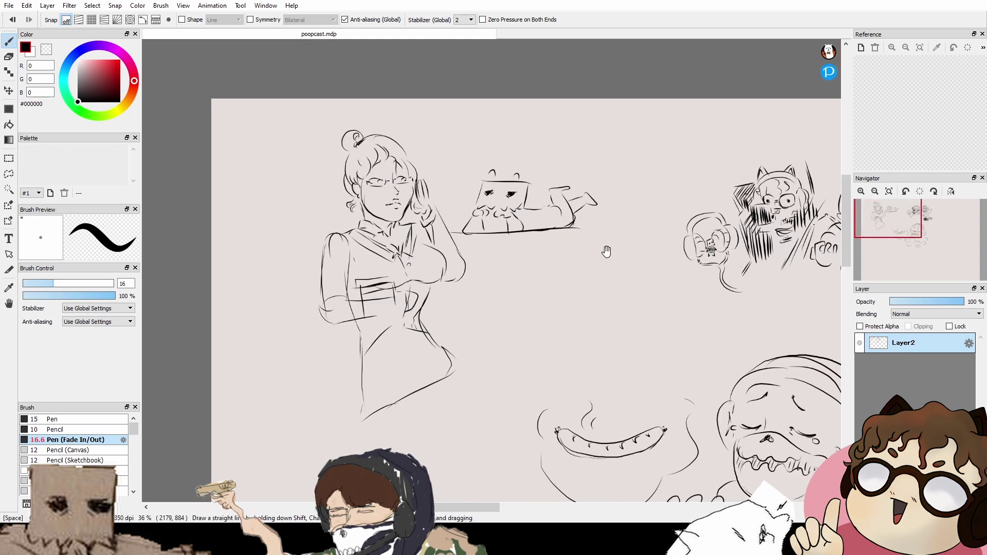
Step: Letter "HEY MAMA" above the box-headed character and draw a curved speech-bubble outline around the lower side of the words
scroll(550, 164, "up", 7)
mouse_move(442, 80)
left_mouse_down()
mouse_move(443, 102)
mouse_move(455, 85)
left_mouse_up()
mouse_move(454, 73)
left_mouse_down()
mouse_move(457, 98)
mouse_move(474, 84)
left_mouse_up()
left_click_drag(464, 78, 476, 75)
mouse_move(479, 75)
left_mouse_down()
mouse_move(492, 78)
mouse_move(480, 101)
left_mouse_up()
mouse_move(439, 127)
left_mouse_down()
mouse_move(438, 150)
mouse_move(456, 147)
left_mouse_up()
left_click_drag(457, 147, 497, 145)
left_click_drag(496, 147, 510, 142)
left_click_drag(414, 63, 488, 161)
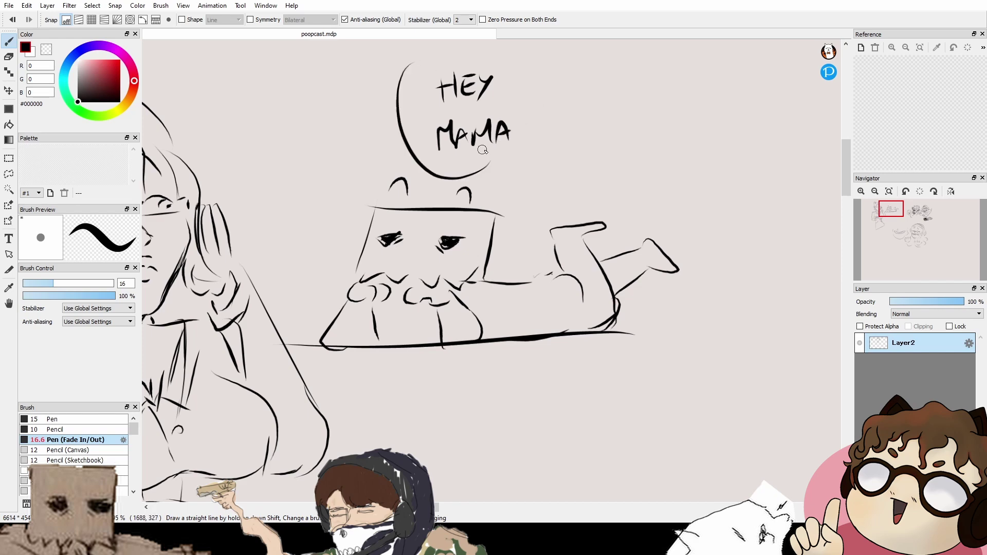
left_click_drag(433, 182, 449, 171)
Step: Look over the sketches across the canvas for an empty area below the bun-haired woman
left_click_drag(613, 299, 576, 319)
left_click_drag(681, 333, 592, 295)
left_click_drag(586, 361, 560, 365)
left_click_drag(650, 344, 552, 256)
left_click_drag(803, 395, 597, 245)
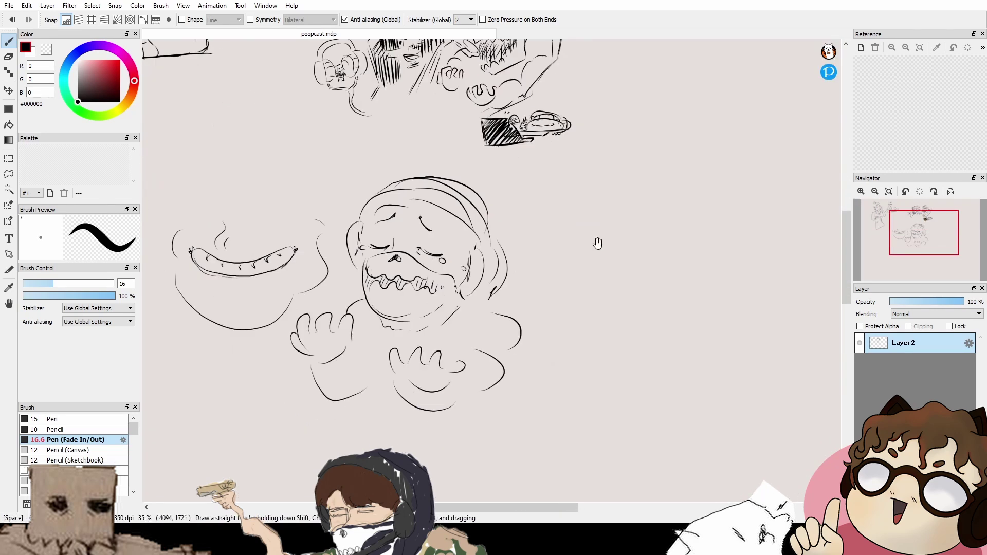
left_click_drag(531, 361, 517, 337)
scroll(517, 338, "up", 4)
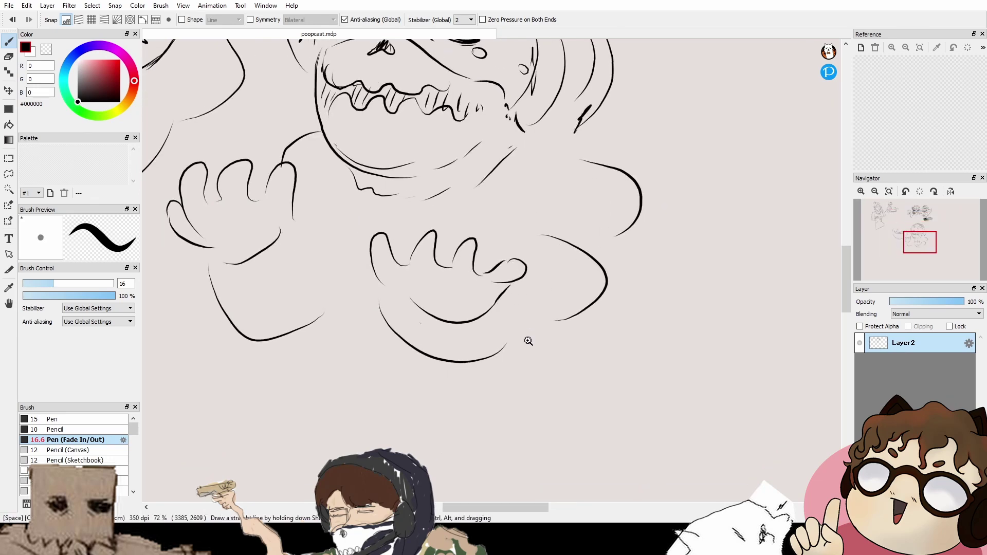
scroll(563, 286, "down", 3)
left_click_drag(551, 257, 543, 312)
scroll(543, 312, "down", 3)
left_click_drag(611, 235, 590, 289)
left_click_drag(743, 386, 499, 284)
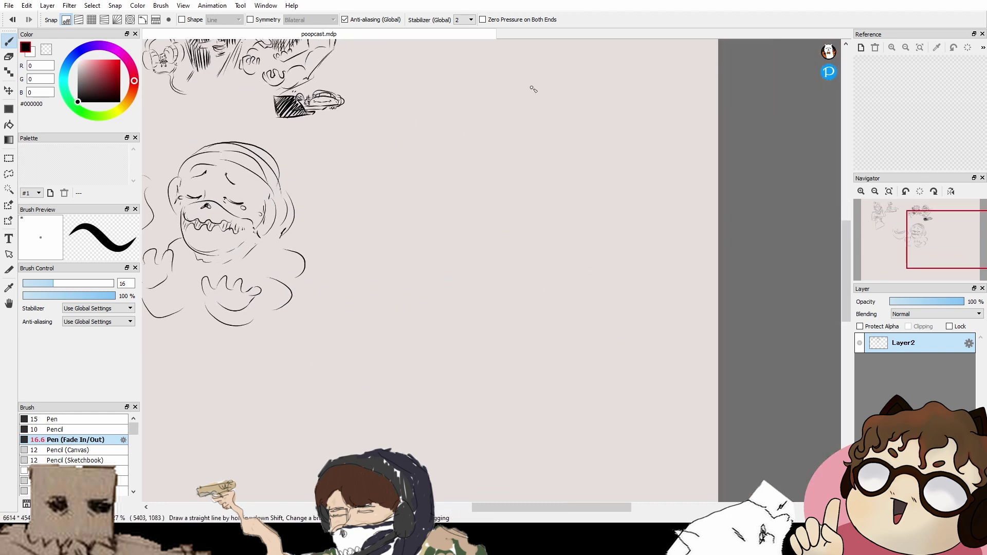
left_click_drag(487, 230, 637, 255)
left_click_drag(475, 225, 639, 267)
left_click_drag(584, 211, 622, 254)
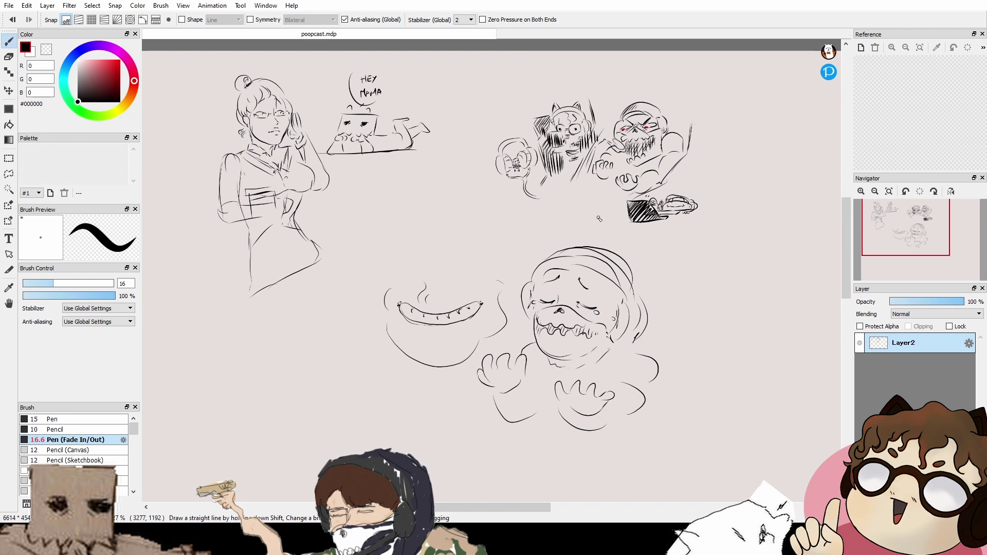
left_click_drag(437, 171, 393, 218)
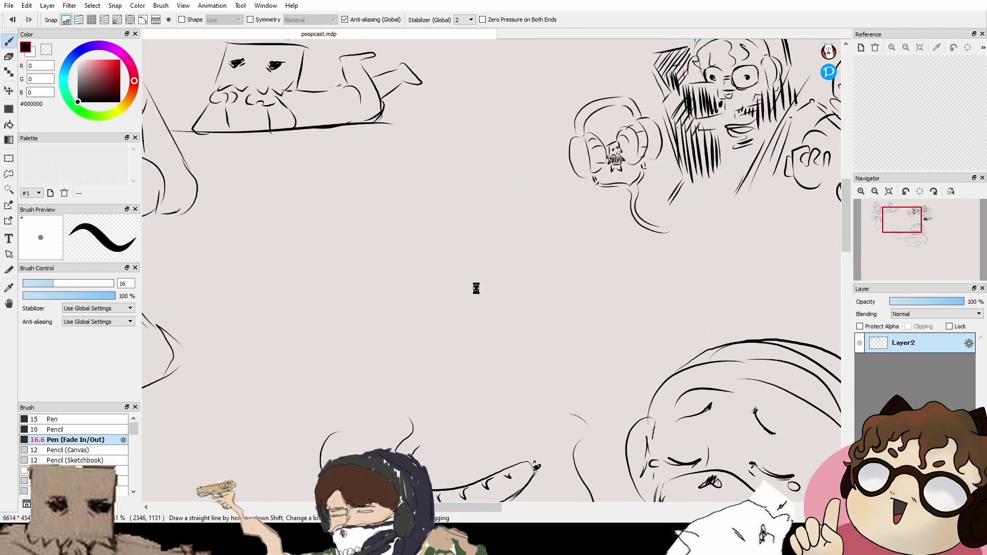
left_click_drag(366, 413, 649, 135)
mouse_move(545, 200)
left_mouse_down()
mouse_move(630, 177)
mouse_move(636, 127)
left_mouse_up()
scroll(566, 210, "up", 5)
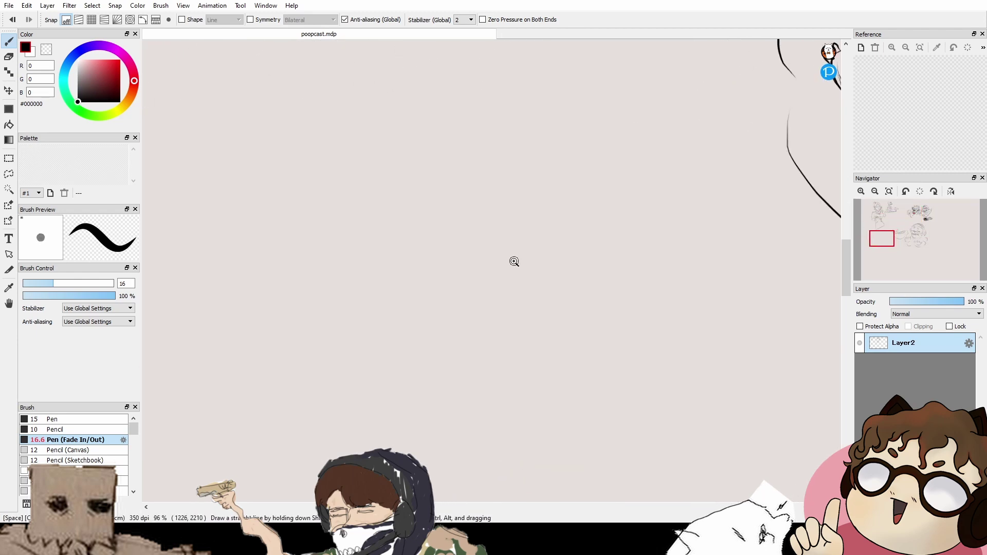
scroll(578, 180, "down", 5)
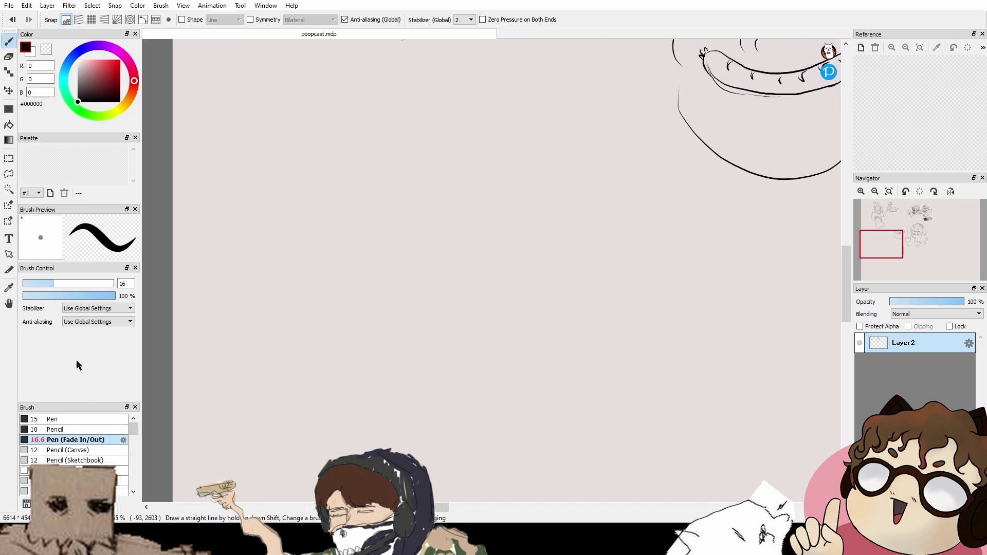
Step: Set the brush size to 13.5 and sketch the top edges of a long box in perspective below the bun-haired woman
left_click(47, 284)
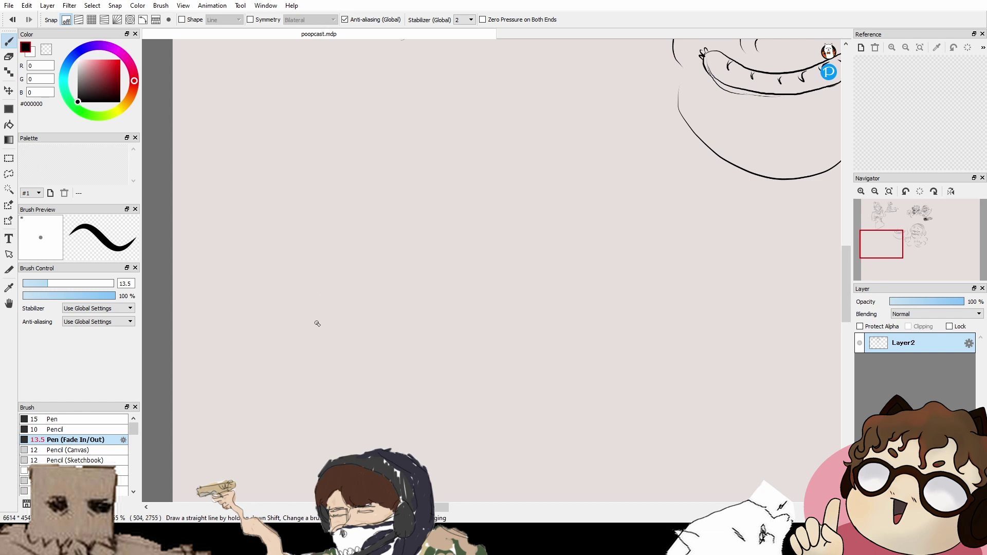
mouse_move(327, 313)
left_mouse_down()
mouse_move(441, 337)
mouse_move(425, 352)
left_mouse_up()
left_click_drag(326, 308, 521, 226)
key("ctrl+z")
mouse_move(355, 309)
left_mouse_down()
mouse_move(557, 275)
mouse_move(604, 289)
left_mouse_up()
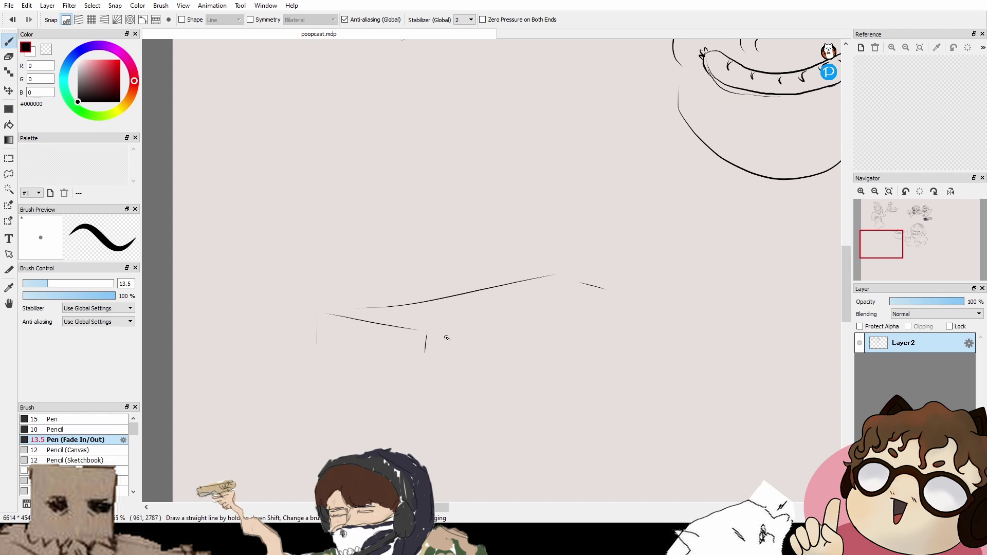
mouse_move(455, 337)
left_mouse_down()
mouse_move(617, 297)
mouse_move(620, 318)
left_mouse_up()
left_click_drag(456, 359, 555, 342)
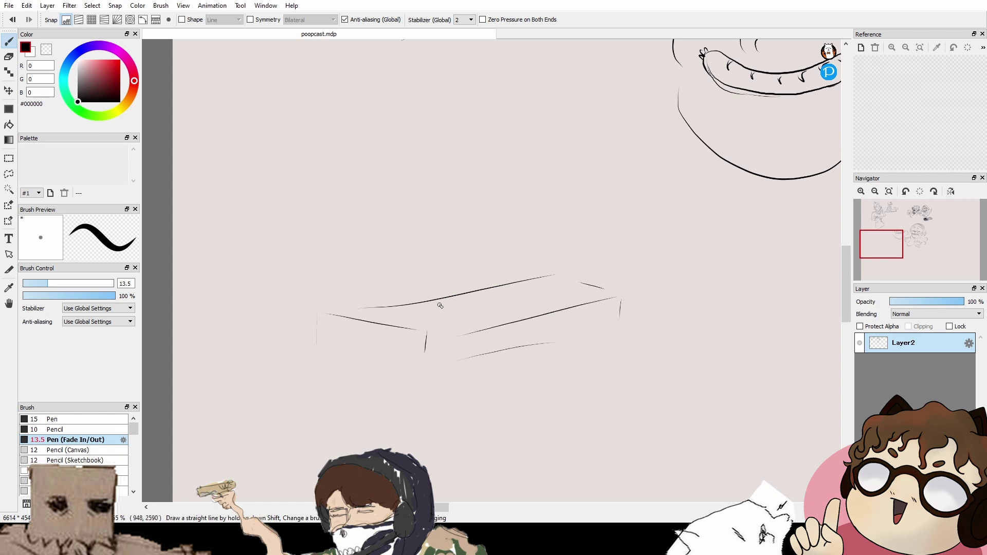
Step: Draw a thin raised strip along the box's back edge with short ticks at both ends, undoing the stray strokes
mouse_move(408, 315)
left_mouse_down()
mouse_move(407, 299)
mouse_move(546, 258)
left_mouse_up()
key("ctrl+z")
key("ctrl+z")
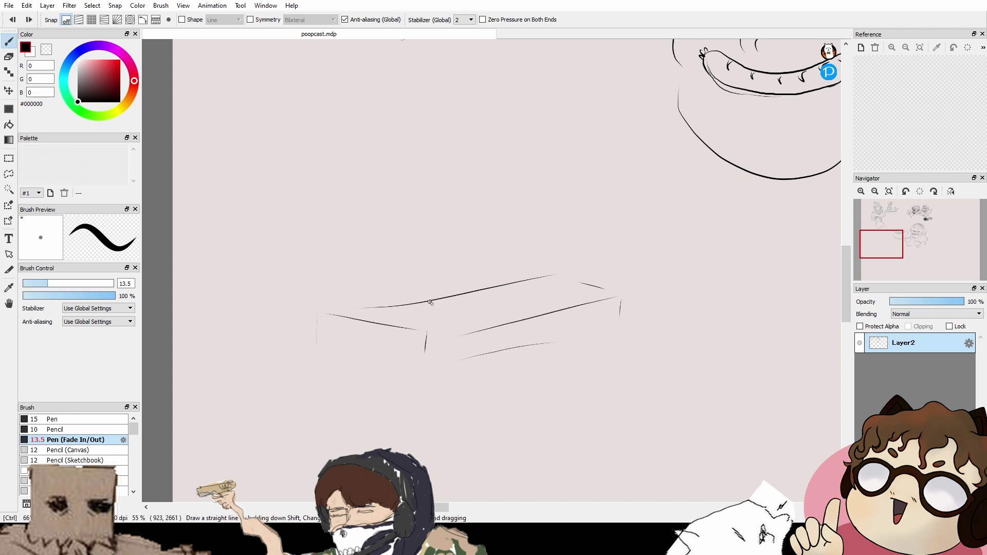
left_click_drag(396, 310, 395, 300)
left_click_drag(402, 295, 506, 263)
key("ctrl+z")
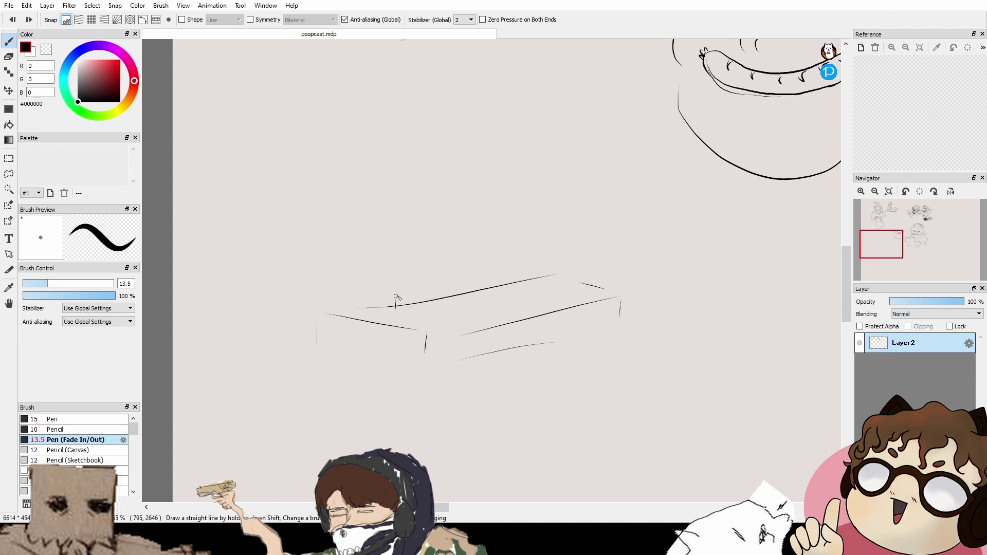
left_click_drag(398, 295, 500, 267)
key("ctrl+z")
left_click_drag(399, 298, 517, 268)
key("ctrl+z")
mouse_move(397, 298)
left_mouse_down()
mouse_move(518, 271)
mouse_move(525, 285)
mouse_move(406, 314)
mouse_move(514, 283)
left_mouse_up()
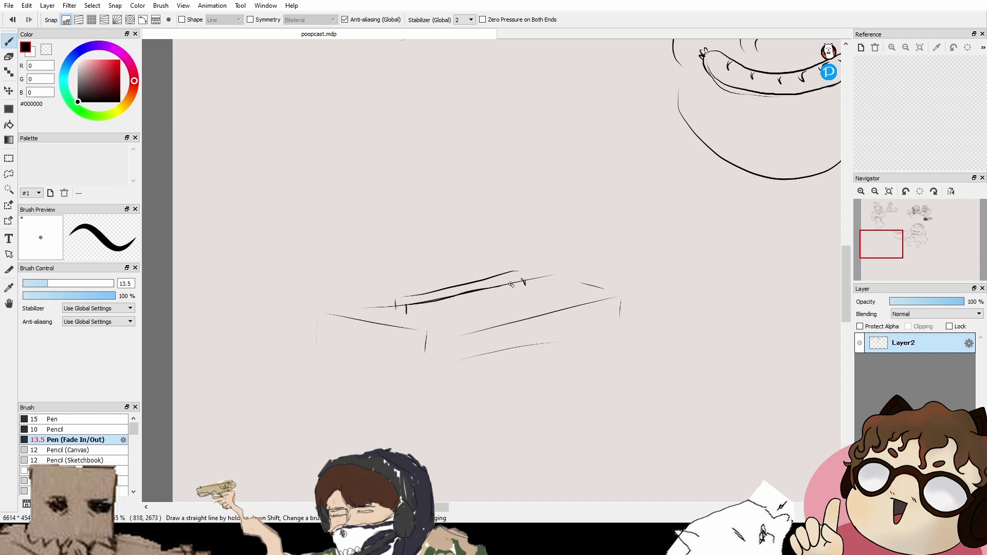
Step: Sketch small angular strokes on the box's top surface, between the raised strip and the front edge
mouse_move(421, 320)
left_mouse_down()
mouse_move(422, 330)
mouse_move(441, 319)
left_mouse_up()
mouse_move(442, 320)
left_mouse_down()
mouse_move(441, 332)
mouse_move(470, 317)
mouse_move(455, 331)
mouse_move(471, 307)
mouse_move(466, 321)
left_mouse_up()
left_click_drag(462, 329, 497, 313)
mouse_move(480, 321)
left_mouse_down()
mouse_move(499, 321)
mouse_move(493, 303)
left_mouse_up()
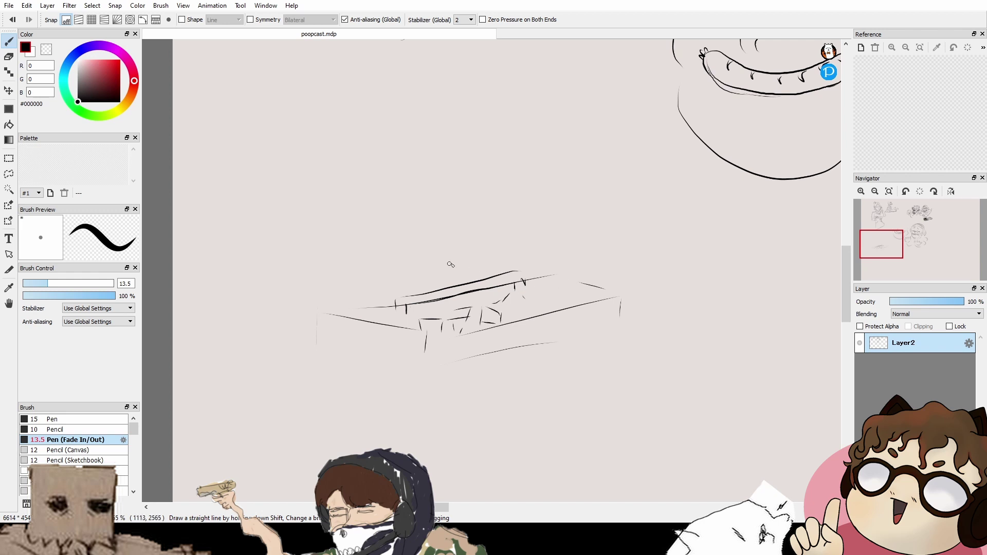
Step: Draw a small rounded figure with two eyes and curled limbs peeking over the raised strip
mouse_move(422, 249)
left_mouse_down()
mouse_move(452, 254)
mouse_move(407, 244)
mouse_move(398, 260)
mouse_move(406, 275)
mouse_move(476, 239)
mouse_move(482, 248)
left_mouse_up()
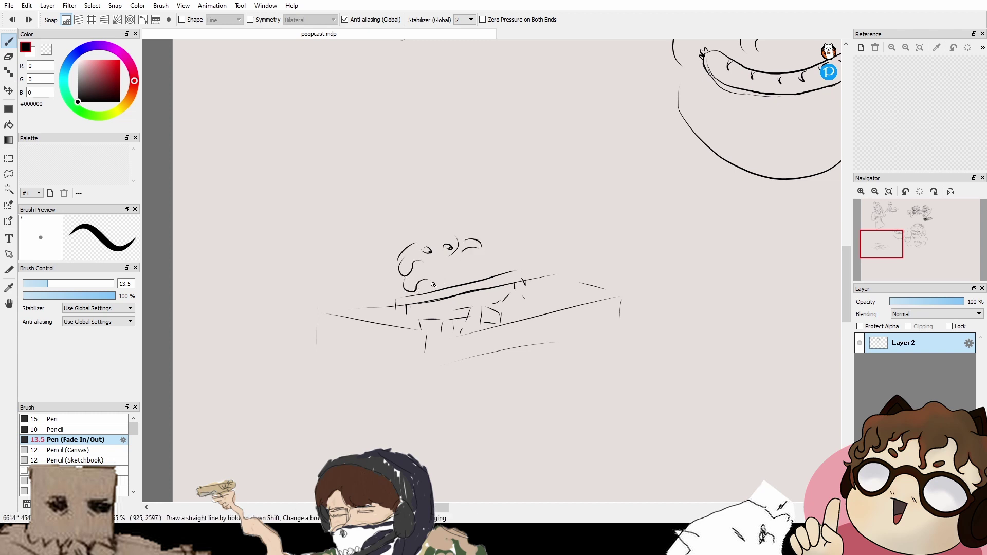
mouse_move(417, 243)
left_mouse_down()
mouse_move(463, 249)
mouse_move(453, 263)
mouse_move(464, 281)
mouse_move(421, 274)
left_mouse_up()
key("ctrl+z")
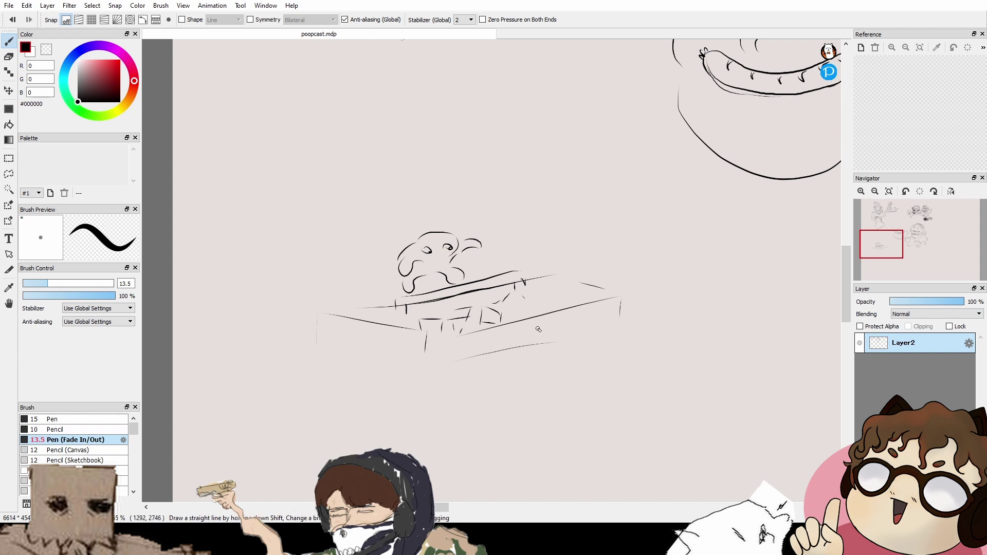
Step: Draw the box's front face with a bold upper edge and a diagonally hatched band along its base
mouse_move(427, 340)
left_mouse_down()
mouse_move(432, 376)
mouse_move(617, 298)
left_mouse_up()
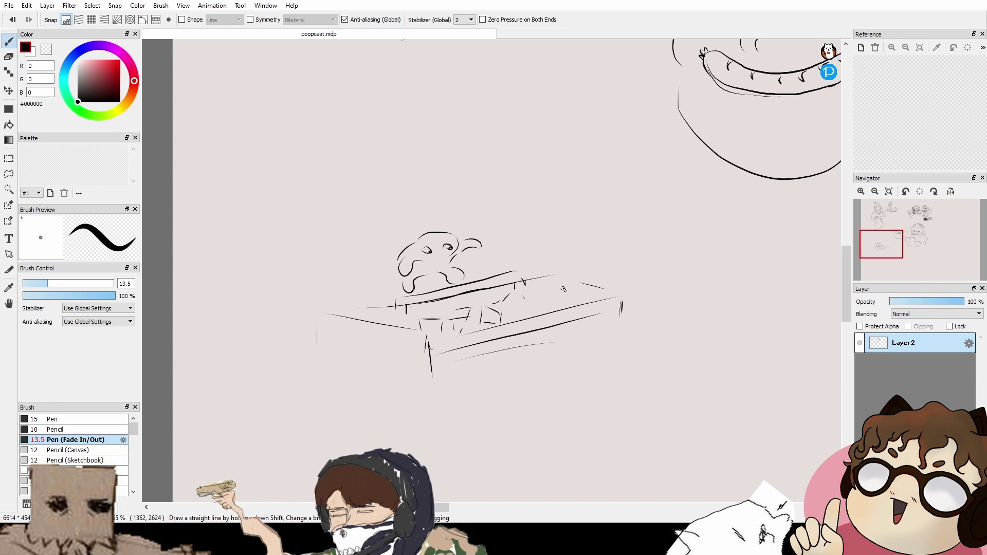
scroll(575, 370, "down", 3)
mouse_move(417, 258)
left_mouse_down()
mouse_move(425, 337)
mouse_move(569, 269)
left_mouse_up()
left_click_drag(441, 334, 588, 291)
mouse_move(435, 333)
left_mouse_down()
mouse_move(542, 301)
mouse_move(445, 316)
mouse_move(449, 326)
mouse_move(487, 306)
left_mouse_up()
left_click_drag(487, 321, 524, 292)
left_click_drag(525, 312, 546, 286)
left_click_drag(550, 303, 587, 271)
left_click_drag(589, 291, 607, 269)
left_click_drag(607, 281, 618, 268)
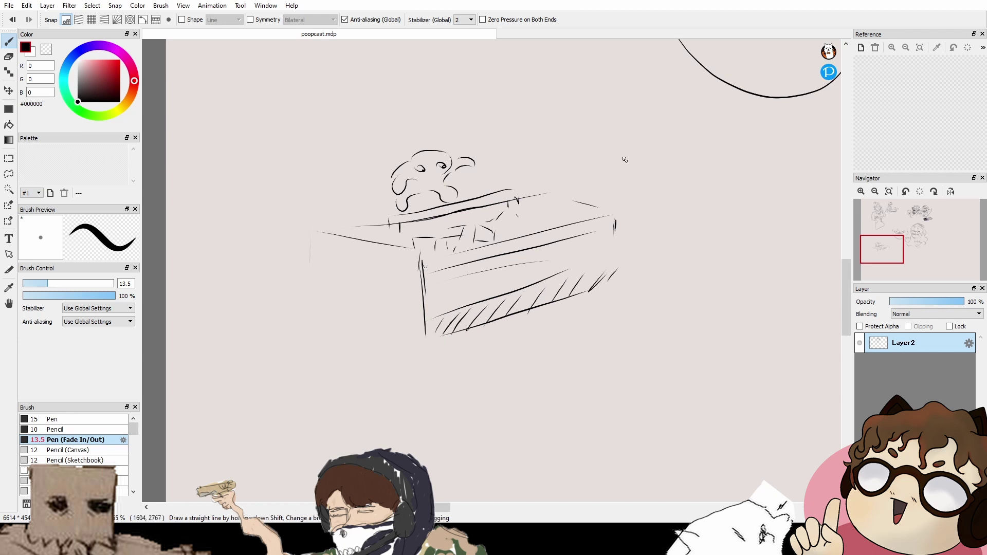
Step: Add accent lines above the peeking figure's raised hand and short angular marks at both ends of the box's front face
left_click_drag(460, 140, 474, 133)
left_click_drag(462, 143, 481, 148)
left_click_drag(438, 308, 436, 281)
mouse_move(442, 280)
left_mouse_down()
mouse_move(461, 289)
mouse_move(465, 302)
mouse_move(456, 275)
left_mouse_up()
left_click_drag(447, 309, 459, 289)
left_click_drag(470, 281, 460, 303)
mouse_move(592, 253)
left_mouse_down()
mouse_move(590, 270)
mouse_move(610, 252)
left_mouse_up()
mouse_move(515, 263)
left_mouse_down()
mouse_move(480, 277)
mouse_move(477, 289)
mouse_move(504, 284)
left_mouse_up()
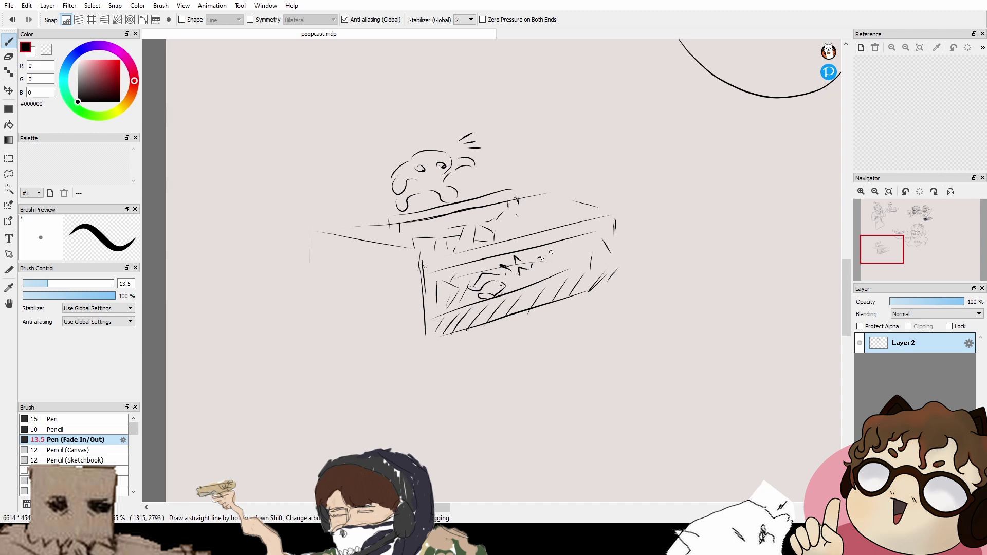
mouse_move(539, 261)
left_mouse_down()
mouse_move(564, 262)
mouse_move(548, 277)
left_mouse_up()
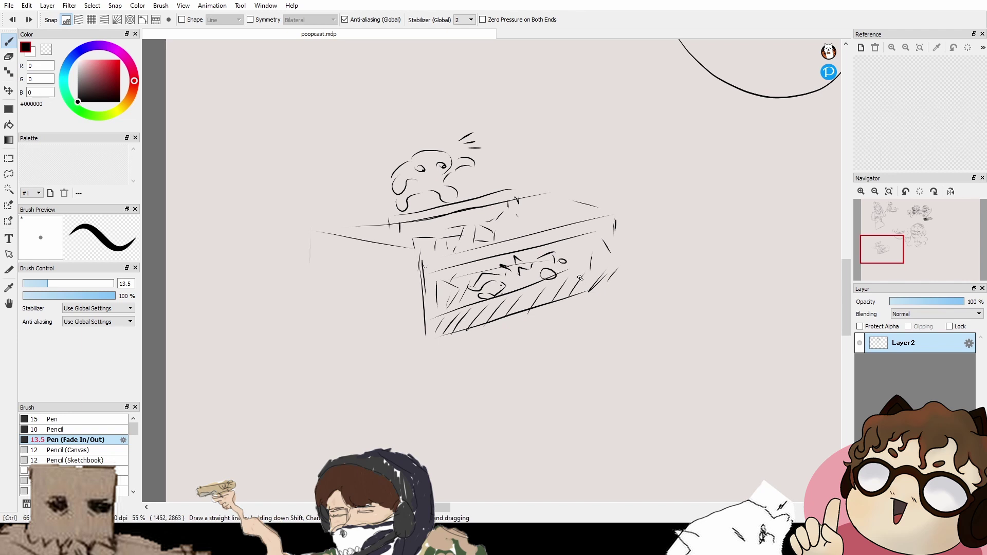
key("ctrl+z")
key("ctrl+z")
key("ctrl+z")
key("ctrl+z")
key("ctrl+z")
key("ctrl+z")
key("ctrl+z")
key("ctrl+z")
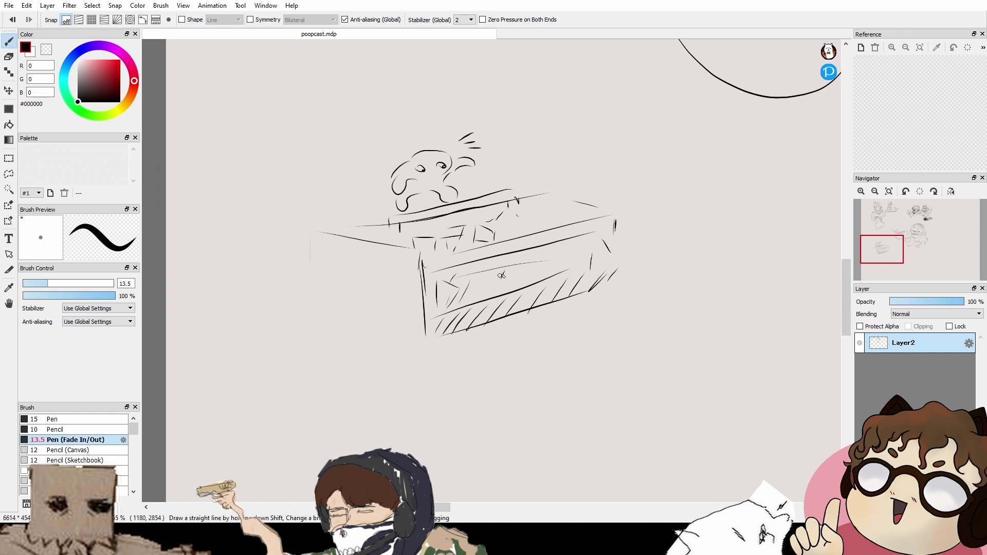
Step: Draw a small reclining figure with jagged body strokes and a round head on the box's front face
mouse_move(501, 275)
left_mouse_down()
mouse_move(484, 288)
mouse_move(501, 281)
left_mouse_up()
mouse_move(501, 292)
left_mouse_down()
mouse_move(524, 282)
mouse_move(517, 282)
mouse_move(518, 261)
mouse_move(524, 271)
left_mouse_up()
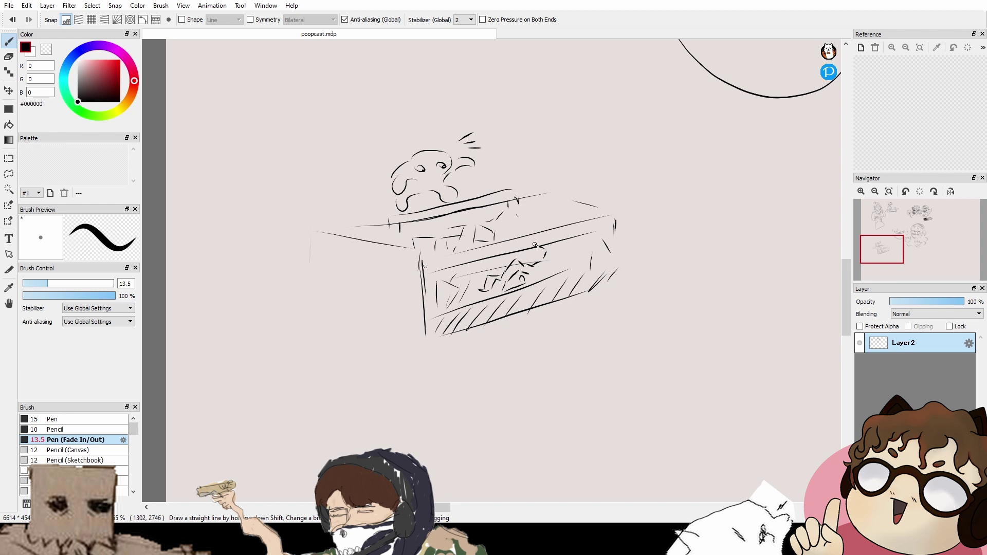
left_click_drag(545, 276, 542, 258)
key("ctrl+z")
left_click_drag(548, 261, 545, 254)
Step: Look over the canvas for an empty area beside the upper group of characters
left_click_drag(600, 328, 576, 330)
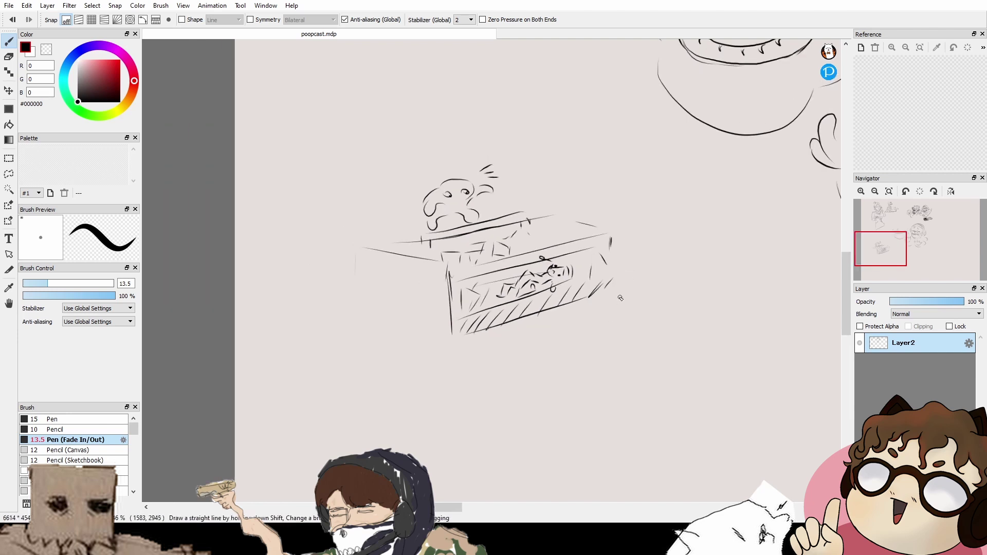
left_click_drag(676, 272, 593, 264)
mouse_move(586, 333)
left_mouse_down()
mouse_move(648, 352)
mouse_move(568, 302)
mouse_move(638, 295)
mouse_move(524, 317)
left_mouse_up()
left_click_drag(697, 276, 540, 334)
left_click_drag(705, 205, 521, 296)
mouse_move(624, 216)
left_mouse_down()
mouse_move(573, 222)
mouse_move(585, 229)
mouse_move(554, 206)
left_mouse_up()
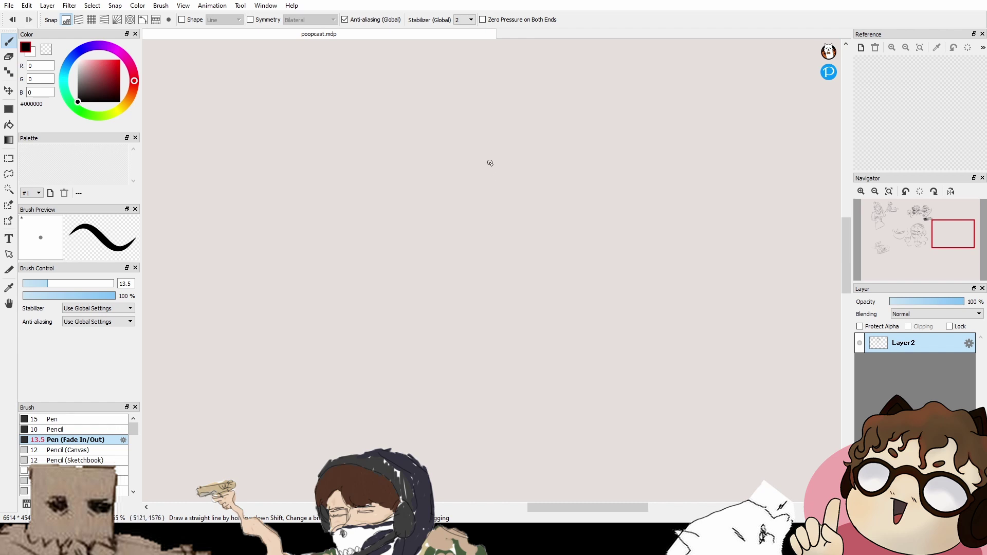
key("space")
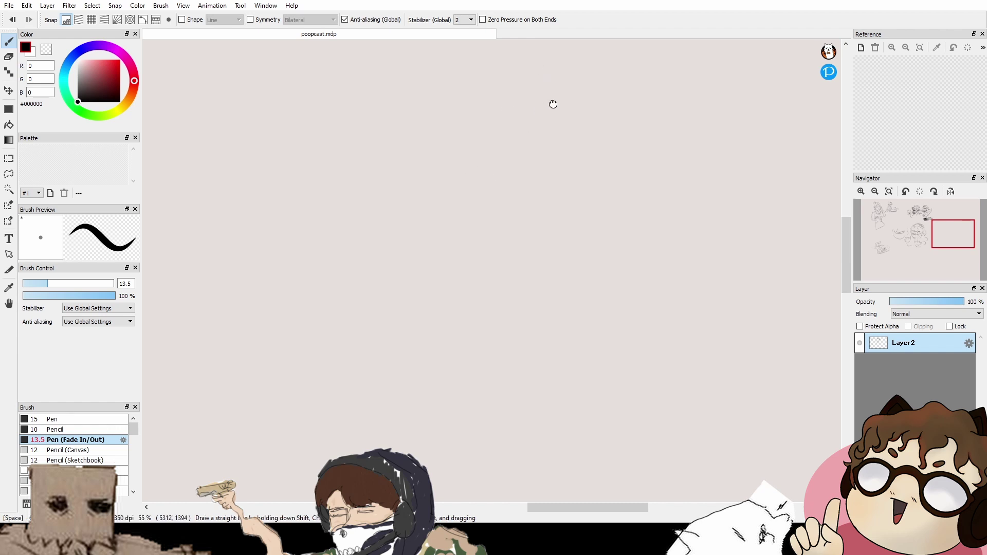
left_click_drag(553, 104, 558, 288)
mouse_move(507, 142)
left_mouse_down()
mouse_move(553, 200)
mouse_move(576, 267)
left_mouse_up()
mouse_move(586, 206)
left_mouse_down()
mouse_move(523, 232)
mouse_move(481, 200)
left_mouse_up()
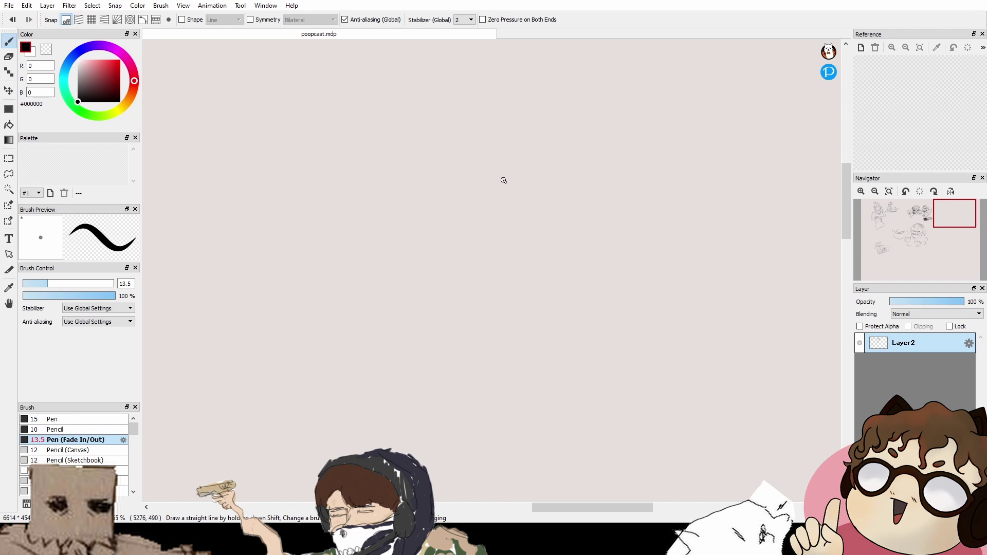
Step: Draw a small cat-eared head with headphones and glasses in the empty area, undoing the strokes that go wrong
mouse_move(426, 135)
left_mouse_down()
mouse_move(450, 159)
mouse_move(435, 180)
mouse_move(459, 172)
left_mouse_up()
key("ctrl+z")
key("ctrl+z")
mouse_move(416, 149)
left_mouse_down()
mouse_move(418, 171)
mouse_move(464, 138)
mouse_move(464, 162)
left_mouse_up()
key("ctrl+z")
left_click_drag(413, 140, 420, 135)
key("ctrl+z")
mouse_move(448, 130)
left_mouse_down()
mouse_move(462, 135)
mouse_move(452, 161)
mouse_move(464, 150)
mouse_move(461, 136)
left_mouse_up()
left_click_drag(463, 124, 453, 125)
mouse_move(467, 174)
left_mouse_down()
mouse_move(470, 149)
mouse_move(422, 146)
left_mouse_up()
mouse_move(424, 147)
left_mouse_down()
mouse_move(453, 160)
mouse_move(476, 148)
mouse_move(462, 157)
left_mouse_up()
Step: Draw the cat-eared character's neck, ruffled collar and rounded shoulders with frilly puff-sleeve cuffs
left_click_drag(435, 143, 456, 155)
left_click_drag(466, 137, 474, 156)
left_click_drag(414, 168, 385, 193)
left_click_drag(481, 159, 492, 160)
mouse_move(501, 162)
left_mouse_down()
mouse_move(512, 164)
mouse_move(508, 173)
left_mouse_up()
left_click_drag(472, 160, 478, 160)
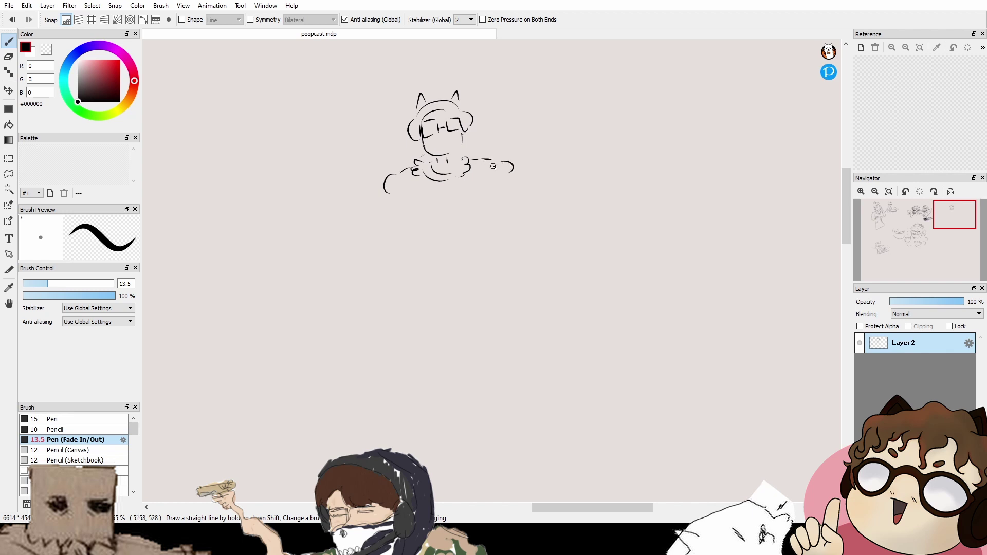
mouse_move(383, 195)
left_mouse_down()
mouse_move(391, 177)
mouse_move(442, 189)
left_mouse_up()
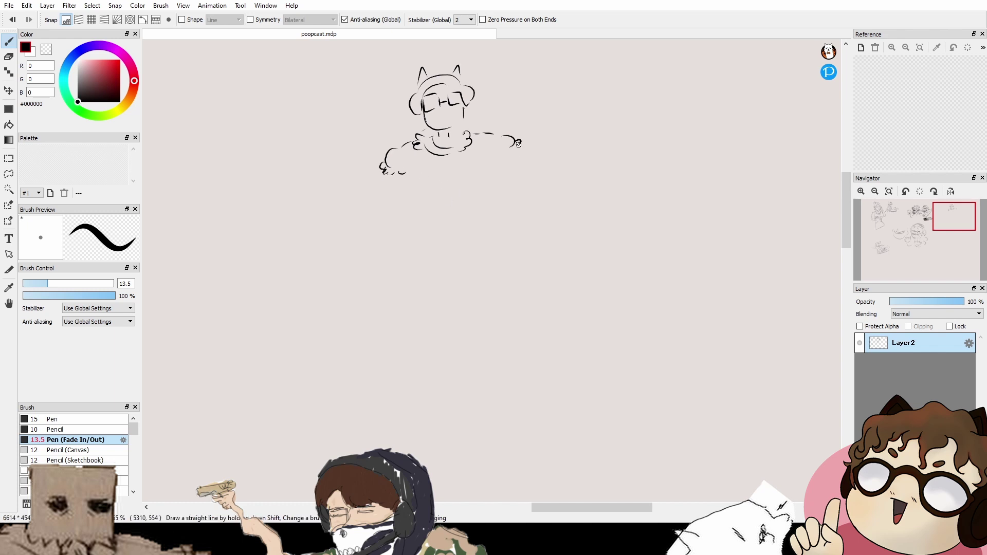
mouse_move(518, 143)
left_mouse_down()
mouse_move(519, 154)
mouse_move(502, 156)
left_mouse_up()
Step: Draw the character's tapering torso sides and both bent arms with hands resting on the hips
mouse_move(440, 180)
left_mouse_down()
mouse_move(443, 171)
mouse_move(437, 203)
left_mouse_up()
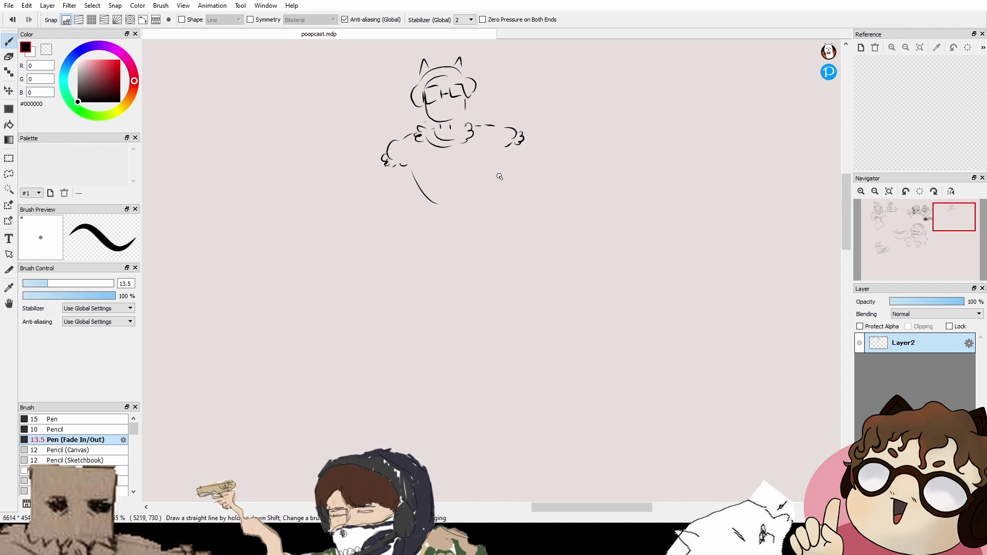
mouse_move(508, 150)
left_mouse_down()
mouse_move(499, 181)
mouse_move(496, 169)
left_mouse_up()
mouse_move(393, 149)
left_mouse_down()
mouse_move(389, 172)
mouse_move(436, 203)
mouse_move(411, 174)
mouse_move(429, 195)
left_mouse_up()
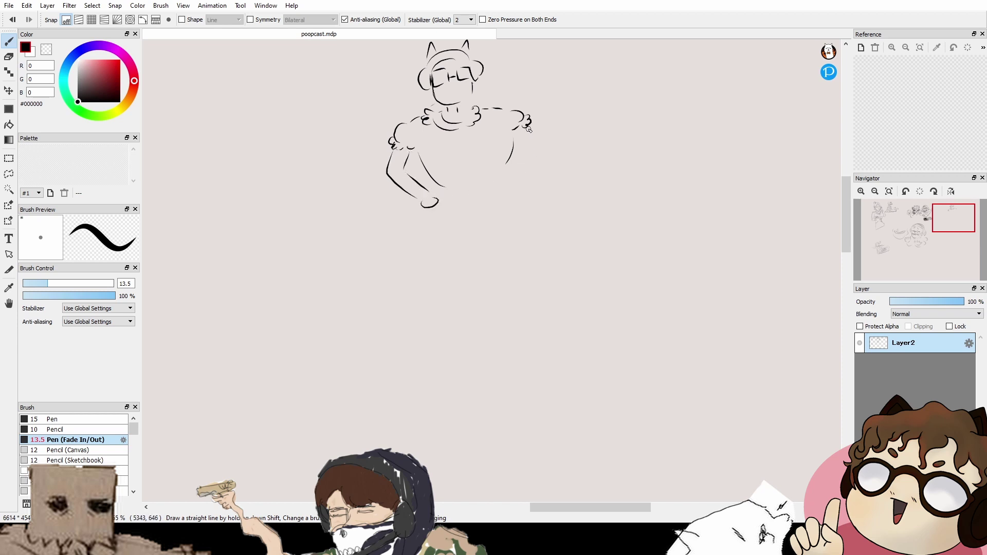
mouse_move(525, 131)
left_mouse_down()
mouse_move(542, 151)
mouse_move(523, 178)
mouse_move(549, 164)
mouse_move(522, 193)
left_mouse_up()
Step: Draw wavy ruffles and a buttoned strip down the bodice front, with a curved waistband below
left_click_drag(442, 131, 455, 184)
left_click_drag(477, 128, 493, 163)
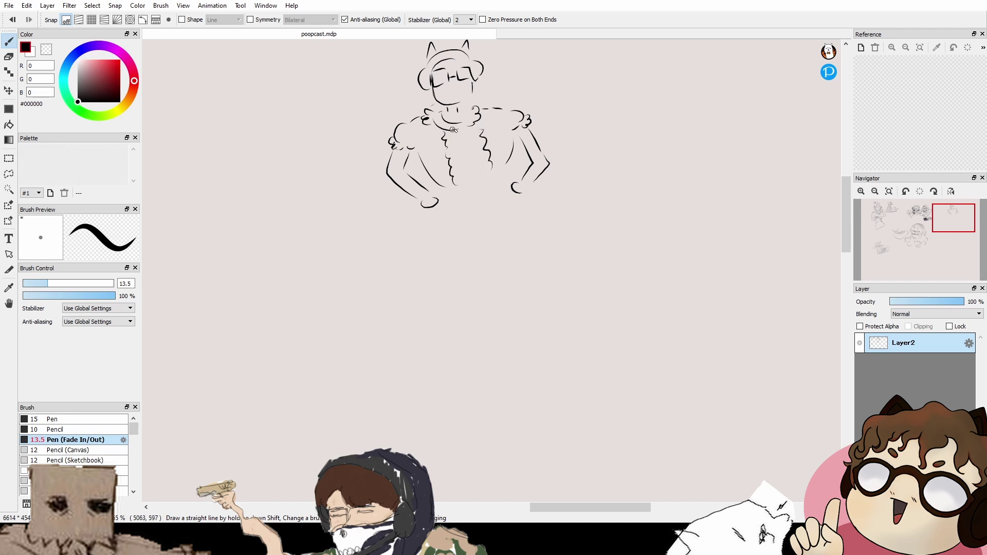
left_click_drag(455, 133, 466, 180)
mouse_move(469, 131)
left_mouse_down()
mouse_move(479, 176)
mouse_move(503, 179)
left_mouse_up()
left_click(470, 166)
left_click_drag(444, 195, 505, 194)
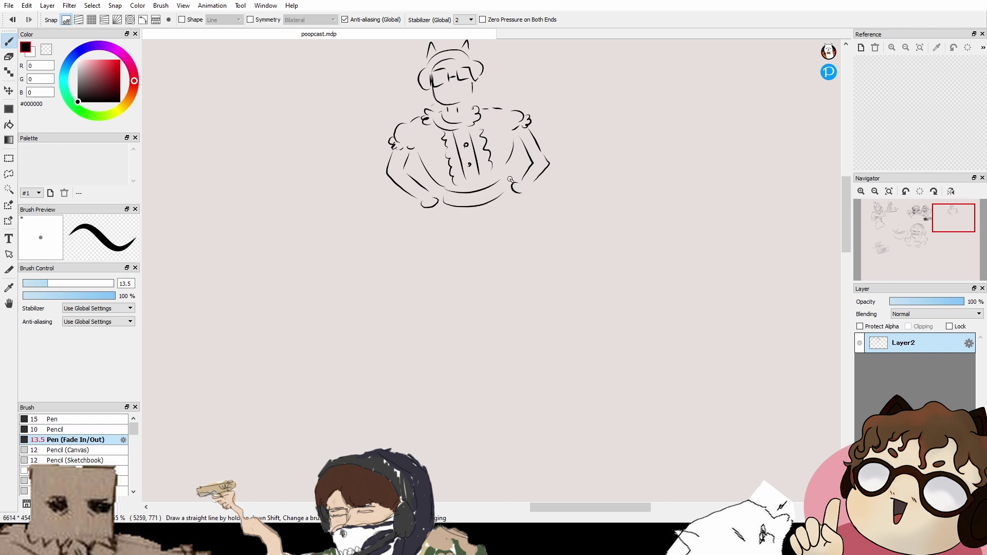
Step: Dot the ends of the waistband and draw a rounded apron with a scalloped ruffle beneath it
scroll(509, 180, "down", 1)
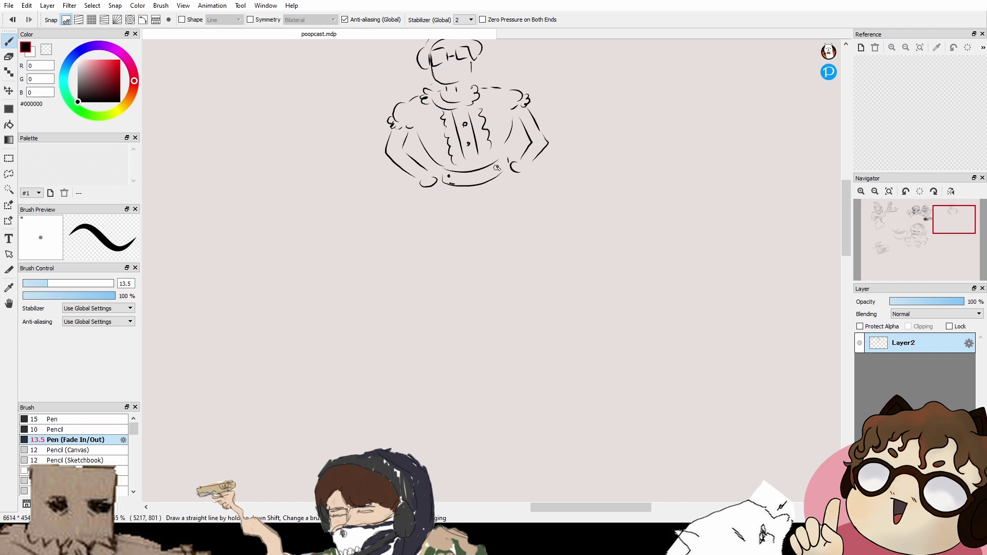
left_click(496, 167)
left_click_drag(434, 222, 471, 239)
mouse_move(512, 171)
left_mouse_down()
mouse_move(534, 185)
mouse_move(536, 202)
mouse_move(482, 237)
mouse_move(436, 239)
mouse_move(497, 243)
mouse_move(534, 218)
left_mouse_up()
left_click_drag(448, 189, 481, 234)
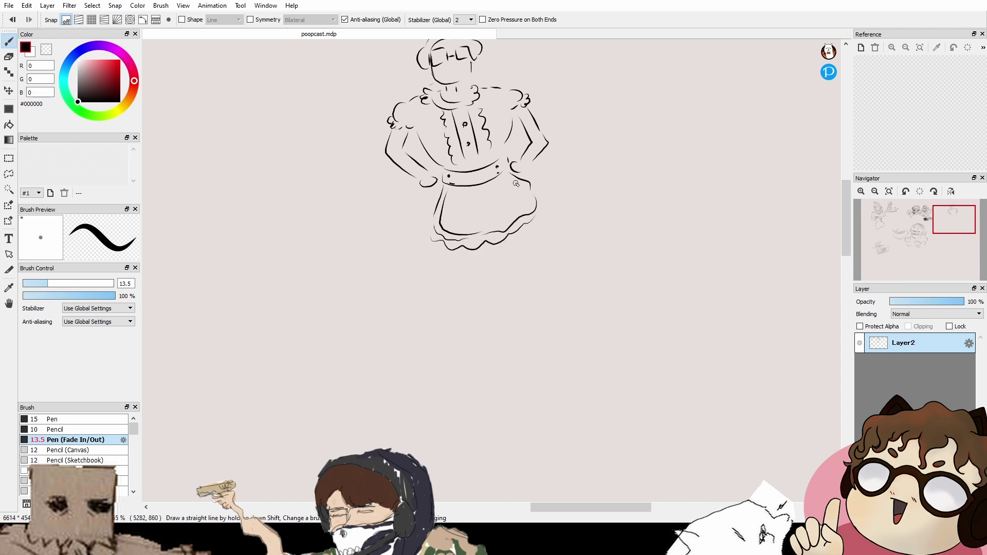
Step: Scribble small bows at the apron's lower corners and add dot eyes and a small mouth to the face
mouse_move(511, 173)
left_mouse_down()
mouse_move(522, 207)
mouse_move(445, 218)
left_mouse_up()
left_click_drag(521, 207, 525, 206)
left_click_drag(502, 155, 494, 206)
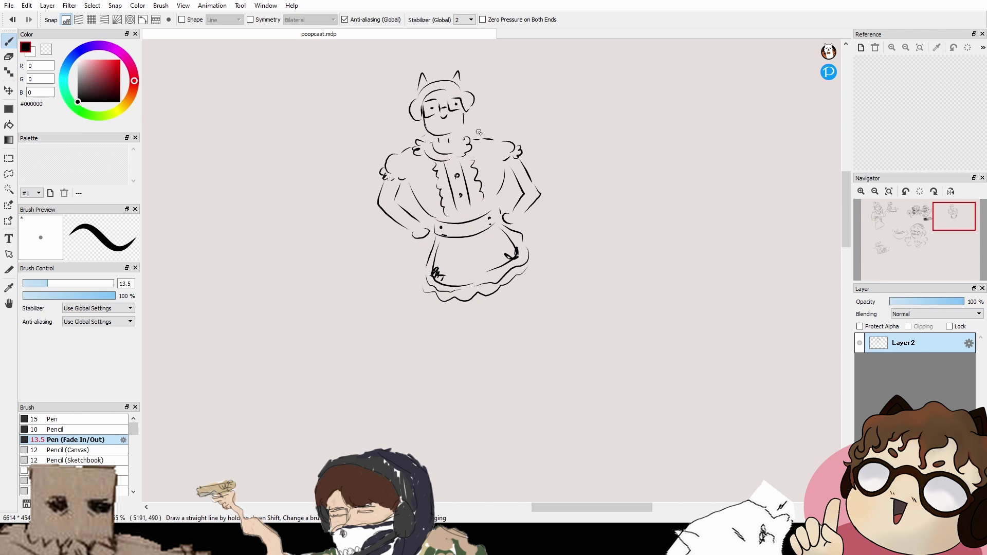
Step: Draw a wide flared skirt with a wavy hem around the apron, undoing the first side stroke
scroll(479, 132, "down", 4)
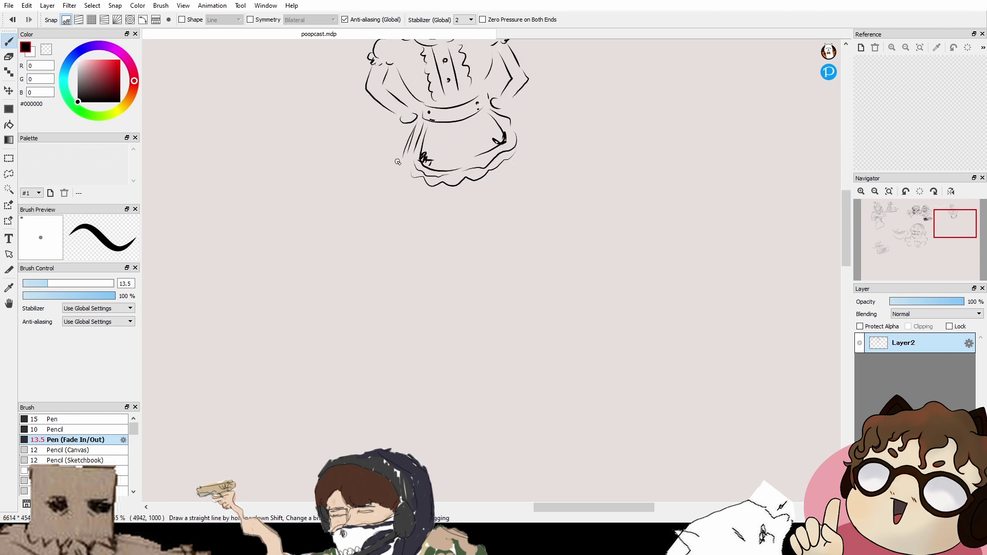
left_click_drag(416, 130, 349, 225)
key("ctrl+z")
mouse_move(416, 117)
left_mouse_down()
mouse_move(364, 212)
mouse_move(516, 213)
left_mouse_up()
mouse_move(520, 117)
left_mouse_down()
mouse_move(502, 184)
mouse_move(529, 232)
mouse_move(514, 269)
left_mouse_up()
left_click_drag(424, 298, 429, 278)
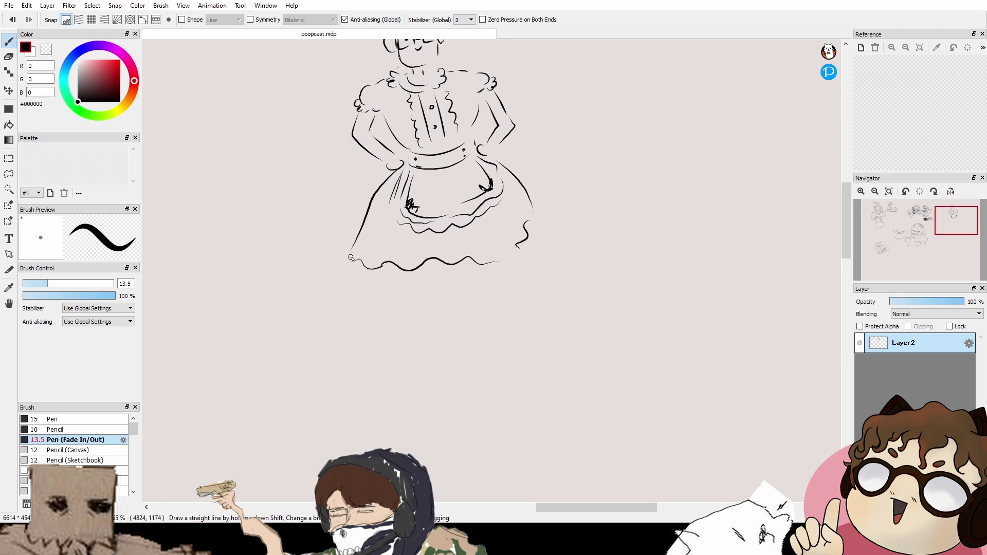
mouse_move(351, 257)
left_mouse_down()
mouse_move(370, 273)
mouse_move(437, 276)
mouse_move(514, 256)
mouse_move(545, 221)
mouse_move(549, 230)
left_mouse_up()
Step: Draw two slim legs with flat feet below the skirt hem
mouse_move(431, 306)
left_mouse_down()
mouse_move(456, 371)
mouse_move(451, 306)
left_mouse_up()
mouse_move(465, 372)
left_mouse_down()
mouse_move(487, 374)
mouse_move(489, 291)
left_mouse_up()
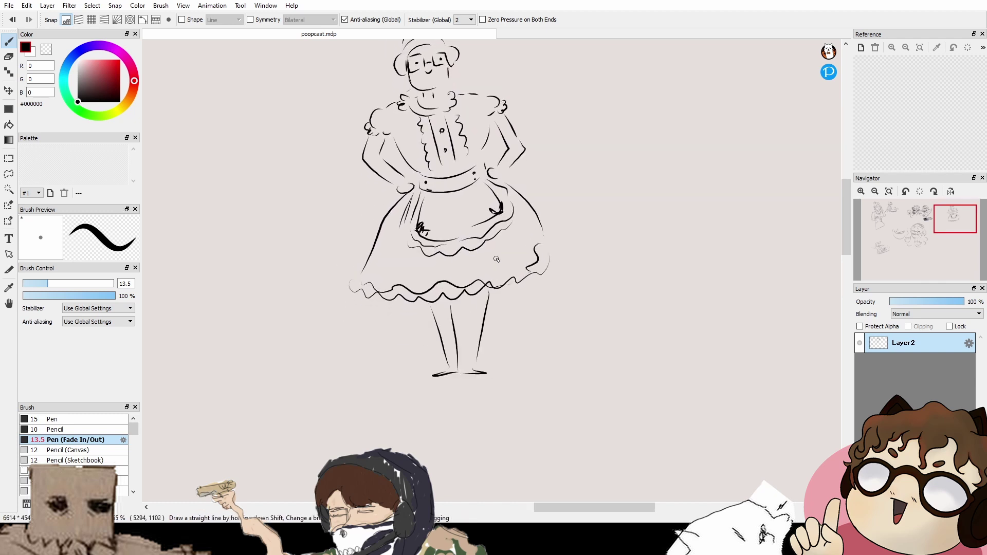
left_click_drag(491, 201, 497, 314)
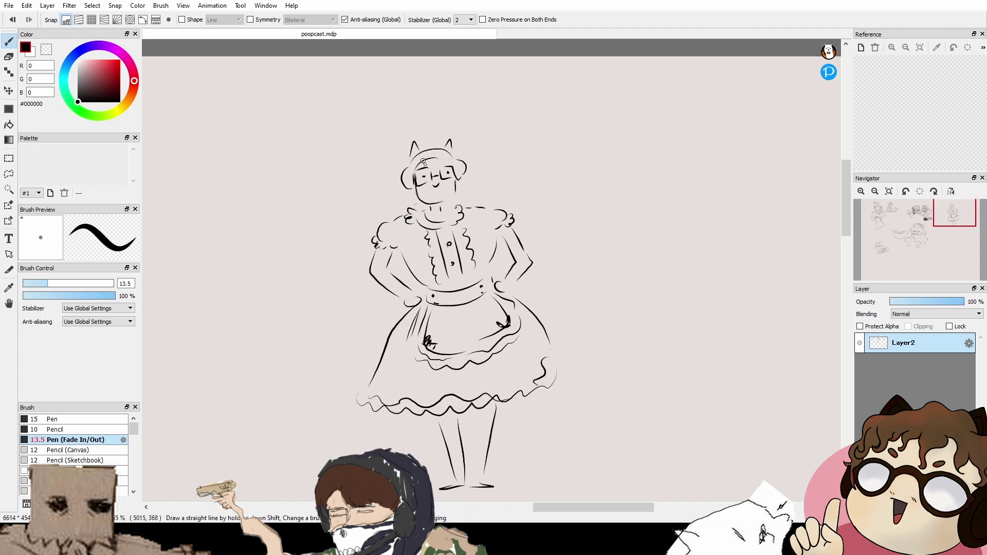
Step: Add a curly fringe and frilly headpiece between the cat ears, and scribble a dark choker on the neck
left_click_drag(435, 160, 450, 160)
left_click_drag(424, 147, 441, 146)
mouse_move(455, 185)
left_mouse_down()
mouse_move(457, 168)
mouse_move(453, 183)
left_mouse_up()
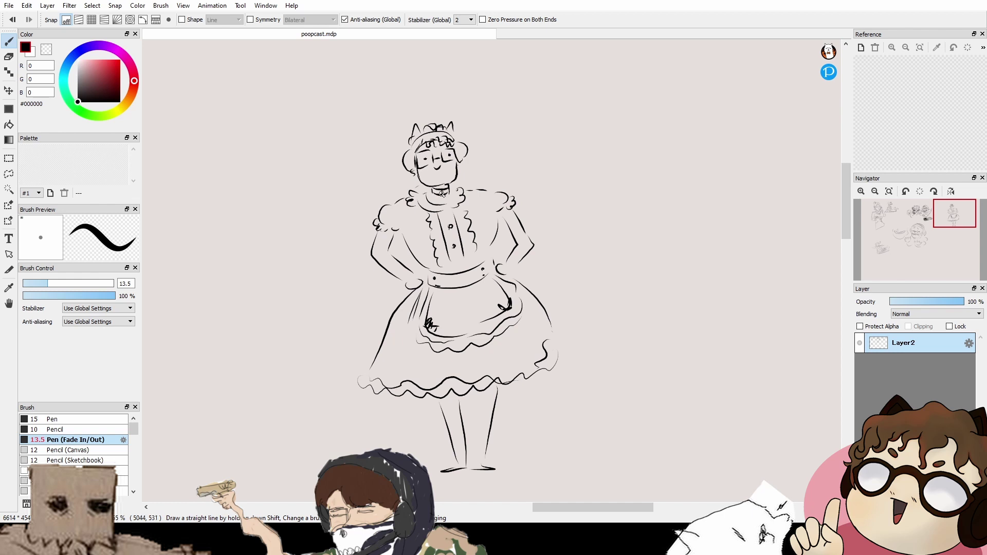
mouse_move(434, 191)
left_mouse_down()
mouse_move(456, 178)
mouse_move(433, 237)
left_mouse_up()
Step: Darken the torso sides and inner leg line, and add glove-edge lines across both forearms
scroll(411, 201, "down", 2)
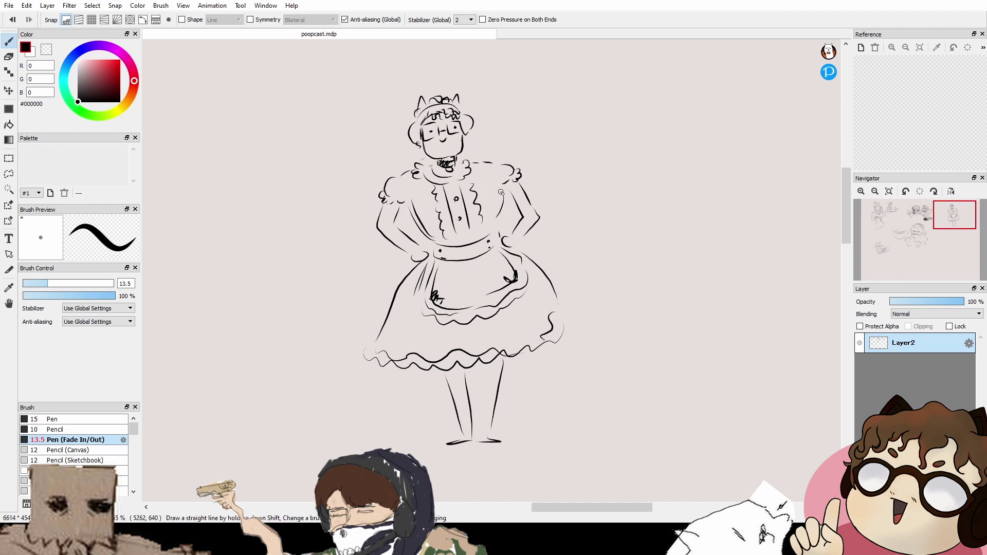
left_click_drag(502, 186, 494, 230)
left_click_drag(489, 160, 516, 203)
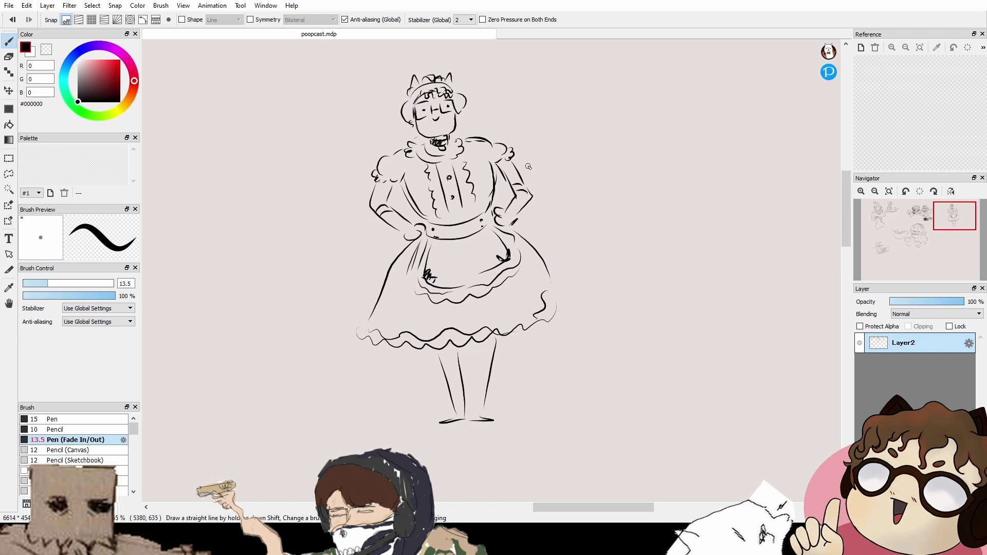
mouse_move(534, 235)
left_mouse_down()
mouse_move(551, 285)
mouse_move(546, 206)
left_mouse_up()
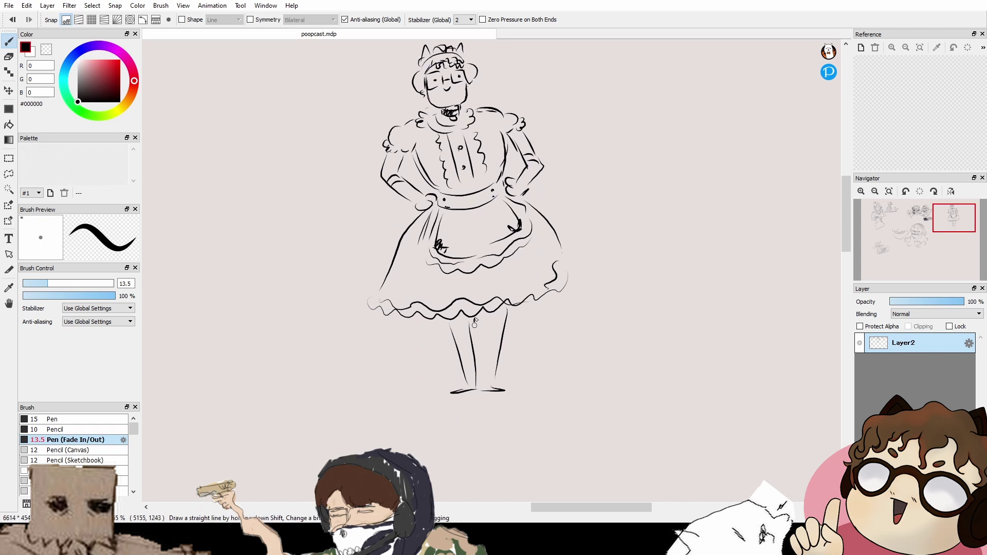
left_click_drag(515, 266, 505, 342)
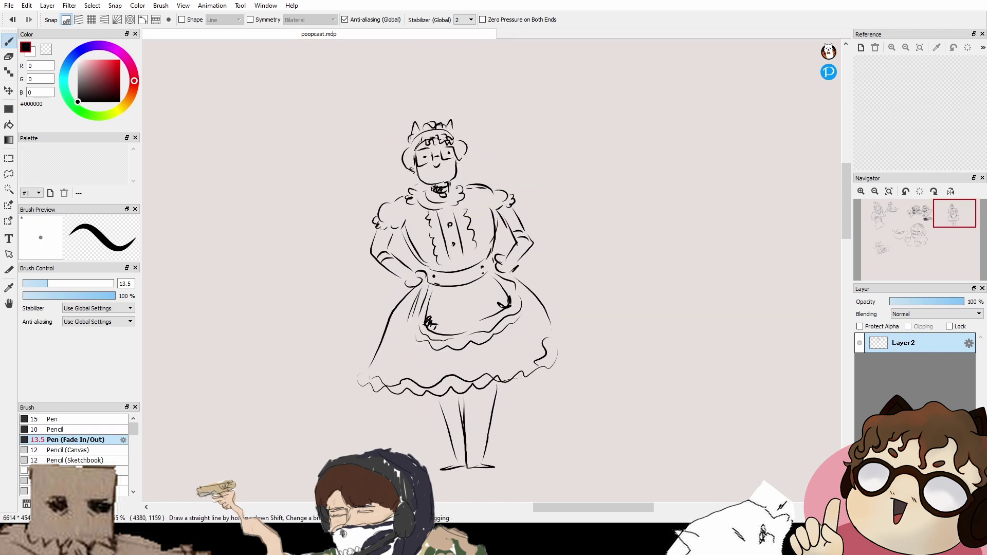
Step: Erase the character's bent right-hand arm and draw a hand gripping a large ribbed beer mug beside it
key("e")
mouse_move(504, 262)
left_mouse_down()
mouse_move(525, 253)
mouse_move(509, 220)
mouse_move(528, 229)
mouse_move(502, 230)
mouse_move(531, 221)
left_mouse_up()
left_click(77, 440)
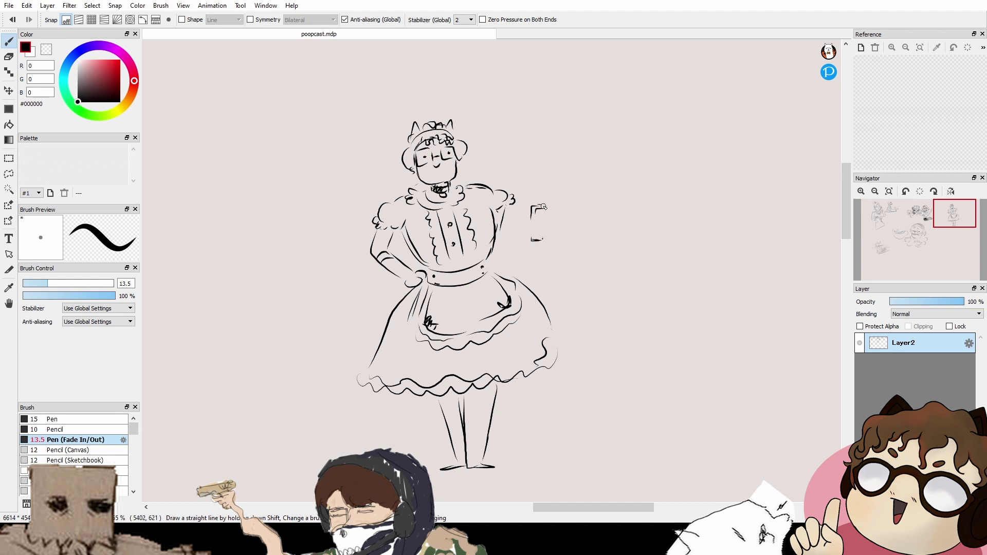
left_click_drag(543, 207, 541, 259)
mouse_move(543, 205)
left_mouse_down()
mouse_move(572, 207)
mouse_move(580, 256)
left_mouse_up()
key("ctrl+z")
mouse_move(583, 208)
left_mouse_down()
mouse_move(581, 242)
mouse_move(548, 240)
mouse_move(548, 255)
mouse_move(549, 213)
left_mouse_up()
mouse_move(551, 256)
left_mouse_down()
mouse_move(561, 226)
mouse_move(570, 231)
left_mouse_up()
mouse_move(578, 258)
left_mouse_down()
mouse_move(577, 197)
mouse_move(546, 201)
mouse_move(583, 207)
mouse_move(580, 258)
left_mouse_up()
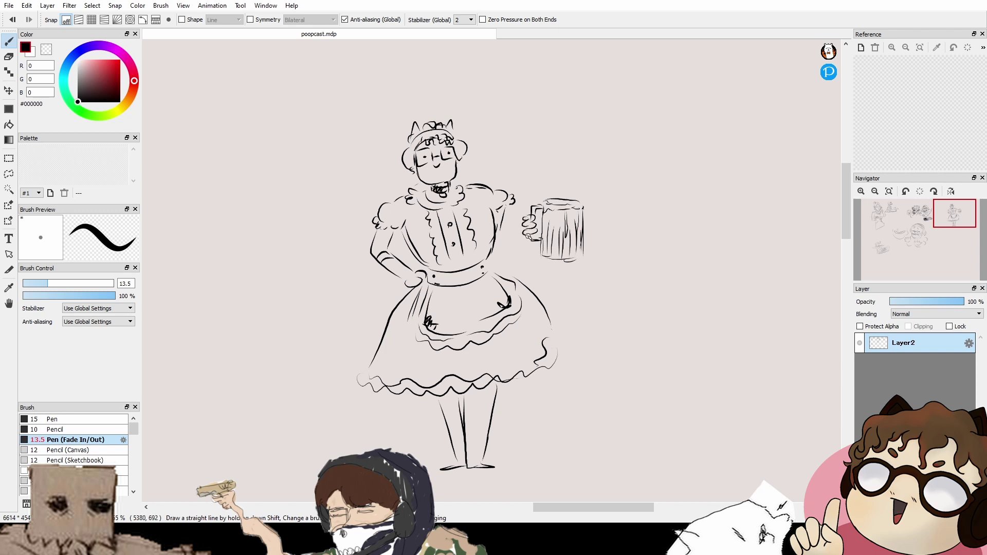
Step: Connect the mug hand to the sleeve with a forearm and reinforce the mug's rim, base and vertical lines
mouse_move(498, 247)
left_mouse_down()
mouse_move(526, 235)
mouse_move(522, 221)
left_mouse_up()
left_click_drag(598, 250, 584, 259)
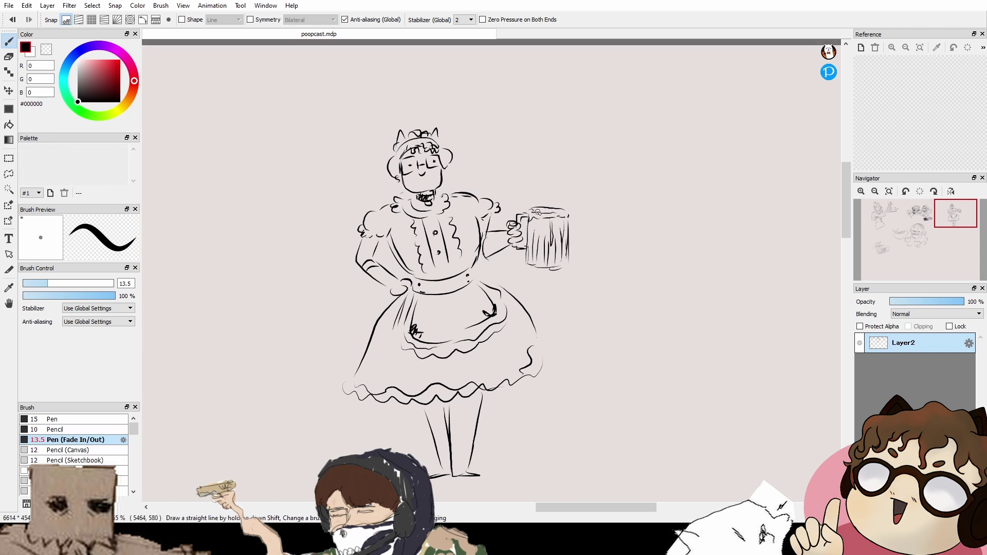
mouse_move(538, 209)
left_mouse_down()
mouse_move(563, 258)
mouse_move(568, 210)
mouse_move(566, 241)
left_mouse_up()
left_click_drag(529, 244, 562, 247)
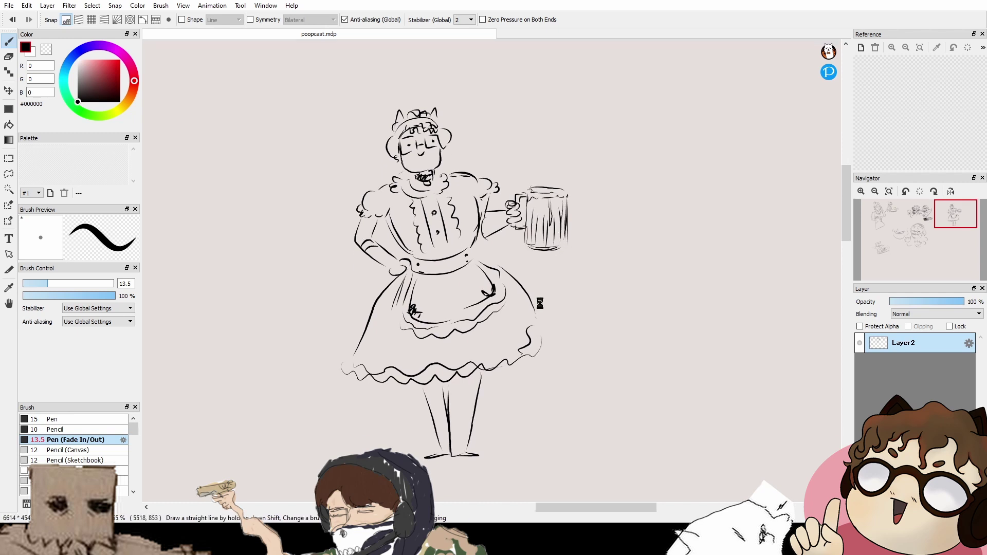
left_click_drag(540, 302, 547, 279)
left_click_drag(502, 243, 524, 212)
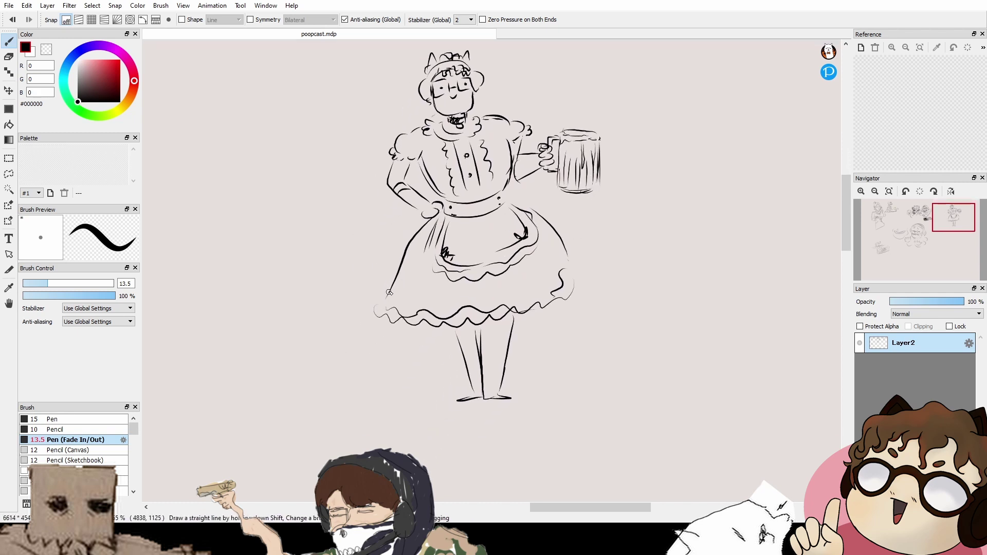
Step: Hatch the skirt around the apron with diagonal strokes and redraw the cat ears larger and bolder
mouse_move(434, 218)
left_mouse_down()
mouse_move(403, 245)
mouse_move(393, 301)
left_mouse_up()
left_click_drag(431, 264, 407, 303)
mouse_move(433, 273)
left_mouse_down()
mouse_move(412, 293)
mouse_move(450, 272)
mouse_move(419, 312)
left_mouse_up()
left_click_drag(454, 271, 429, 316)
left_click_drag(462, 287, 437, 314)
left_click_drag(478, 286, 460, 316)
mouse_move(496, 276)
left_mouse_down()
mouse_move(475, 312)
mouse_move(491, 309)
left_mouse_up()
left_click_drag(527, 261, 509, 307)
left_click_drag(540, 231, 513, 301)
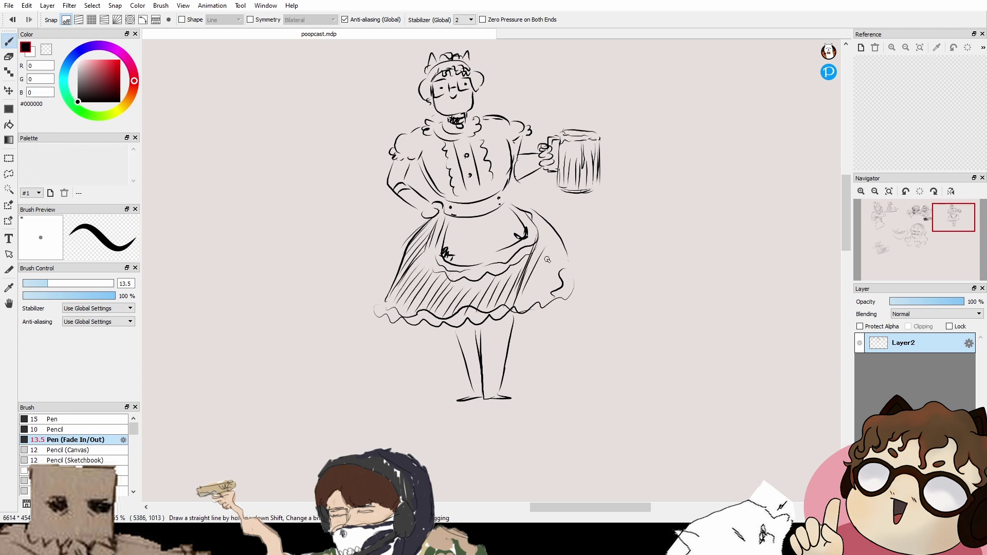
left_click_drag(569, 276, 565, 348)
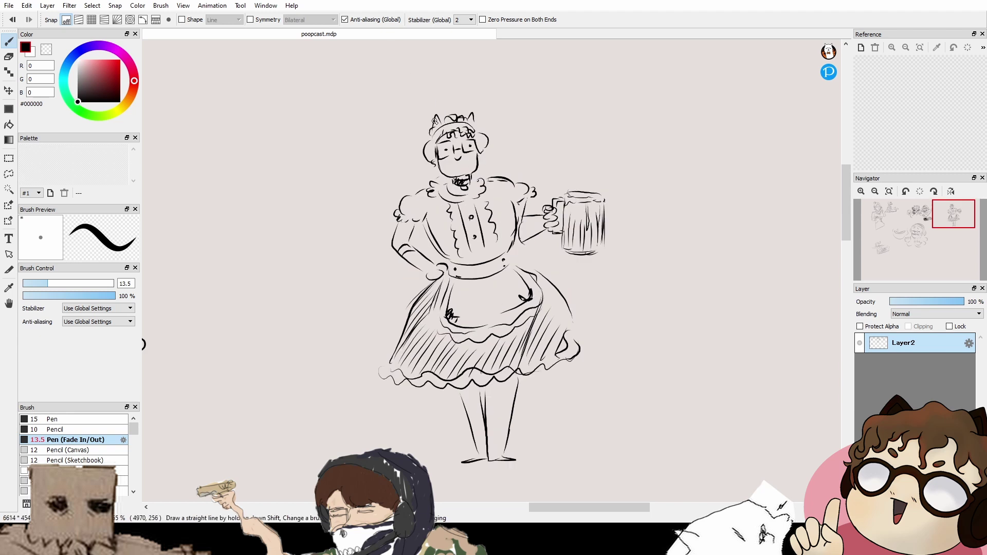
mouse_move(432, 138)
left_mouse_down()
mouse_move(445, 122)
mouse_move(481, 134)
mouse_move(489, 83)
left_mouse_up()
mouse_move(442, 229)
left_mouse_down()
mouse_move(387, 225)
mouse_move(374, 236)
mouse_move(418, 245)
mouse_move(374, 240)
mouse_move(415, 249)
mouse_move(382, 259)
mouse_move(428, 251)
left_mouse_up()
key("ctrl+z")
key("ctrl+z")
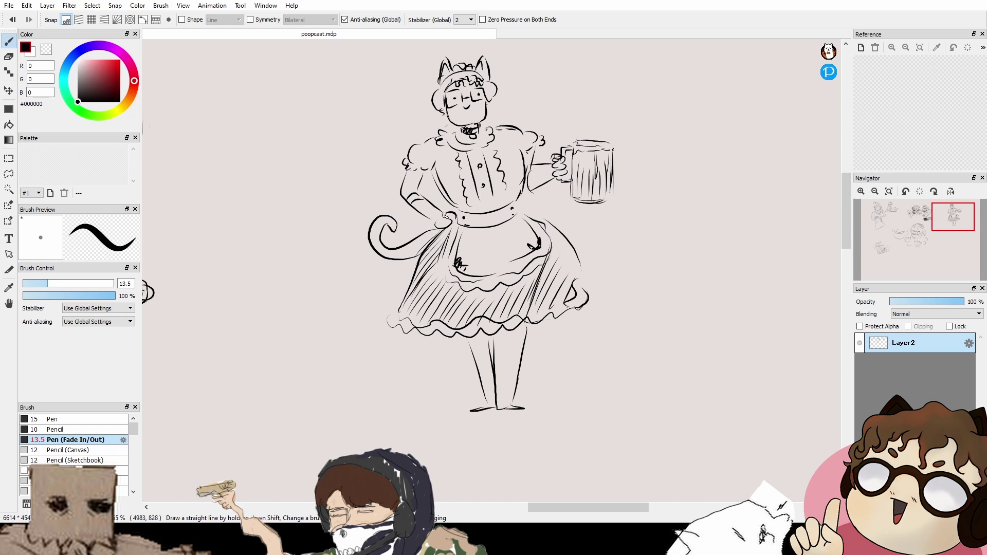
key("ctrl+z")
key("ctrl+z")
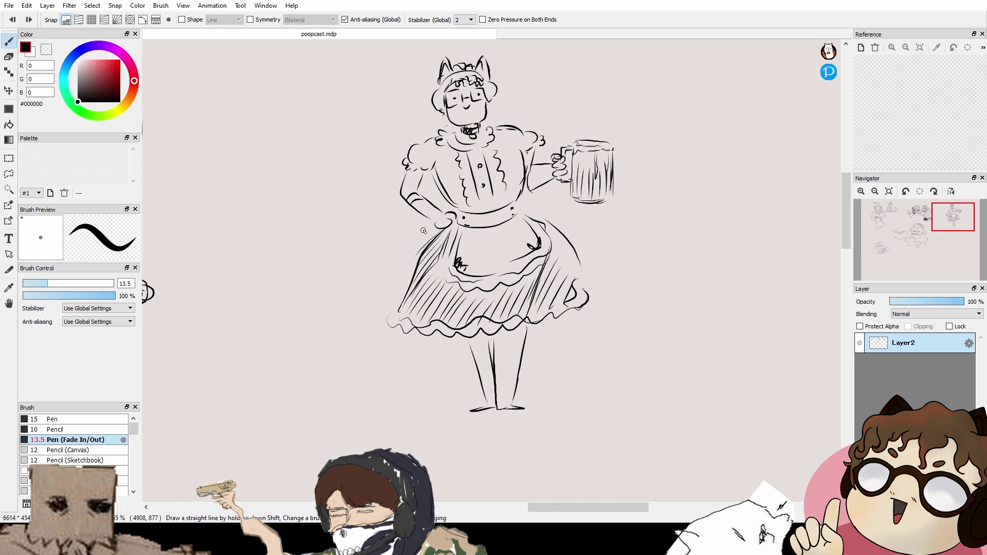
left_click_drag(438, 229, 371, 212)
key("ctrl+z")
Step: Draw a long tail curling up beside the skirt, undoing strokes that go wrong, and keep the pen colour black
mouse_move(437, 229)
left_mouse_down()
mouse_move(391, 253)
mouse_move(380, 235)
mouse_move(351, 268)
mouse_move(413, 258)
mouse_move(407, 251)
mouse_move(371, 272)
mouse_move(355, 264)
mouse_move(366, 307)
mouse_move(394, 304)
left_mouse_up()
key("ctrl+z")
key("ctrl+z")
key("ctrl+z")
mouse_move(373, 265)
left_mouse_down()
mouse_move(354, 303)
mouse_move(392, 311)
left_mouse_up()
key("ctrl+z")
mouse_move(371, 271)
left_mouse_down()
mouse_move(348, 283)
mouse_move(396, 313)
left_mouse_up()
left_click(383, 312, "alt")
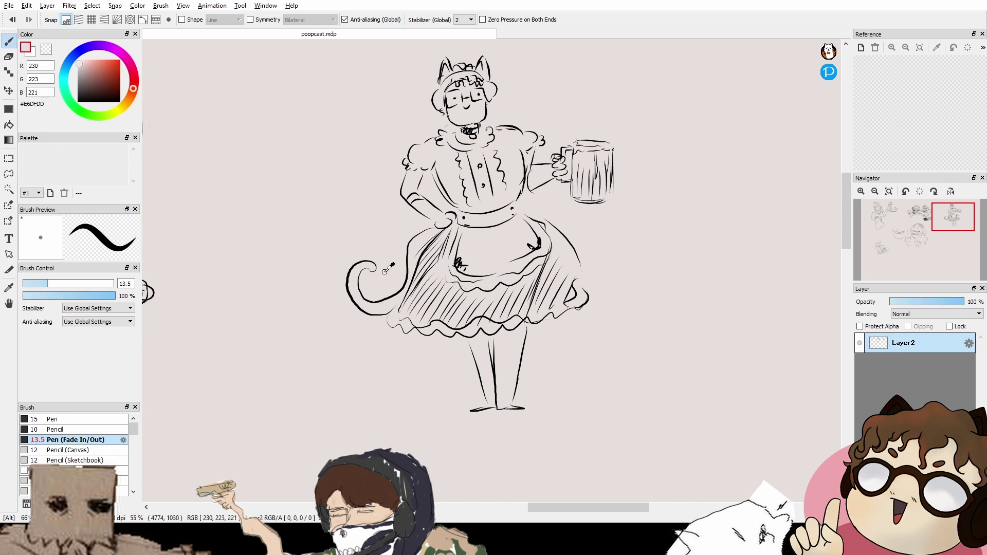
left_click(78, 101)
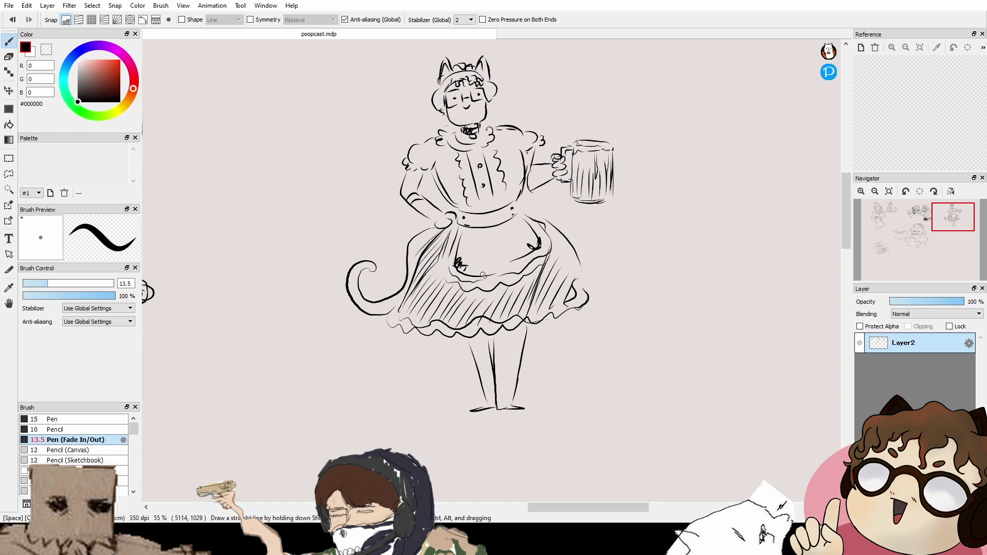
Step: Draw a bow around the curled tail and outline shoes on both feet
left_click_drag(427, 292, 449, 277)
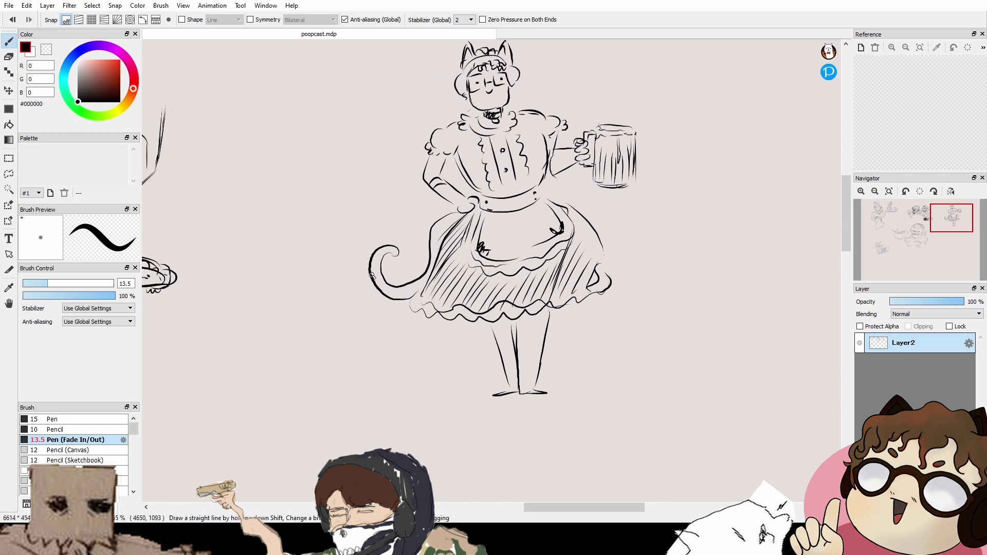
left_click_drag(368, 276, 385, 283)
mouse_move(510, 411)
left_mouse_down()
mouse_move(496, 368)
mouse_move(466, 356)
mouse_move(543, 344)
mouse_move(517, 359)
left_mouse_up()
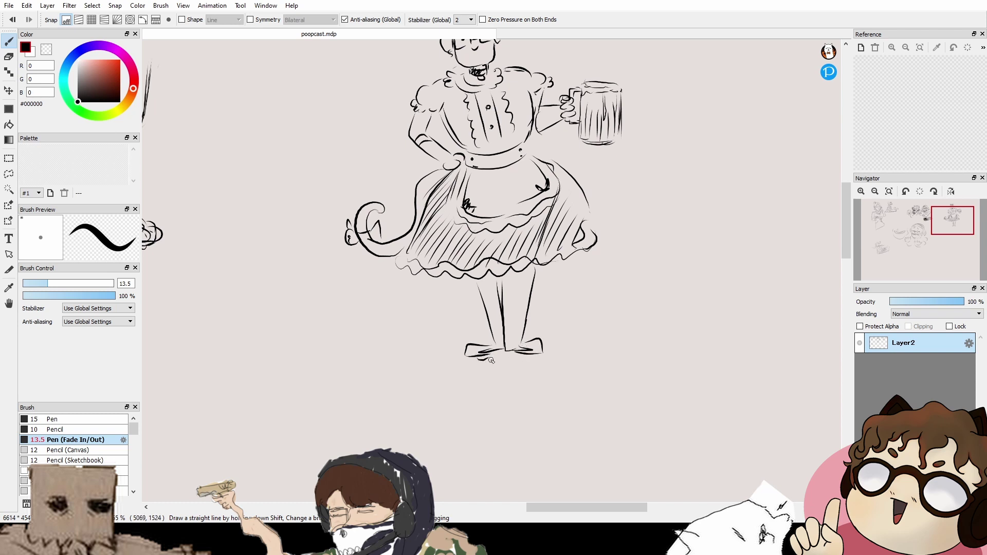
left_click_drag(557, 293, 512, 424)
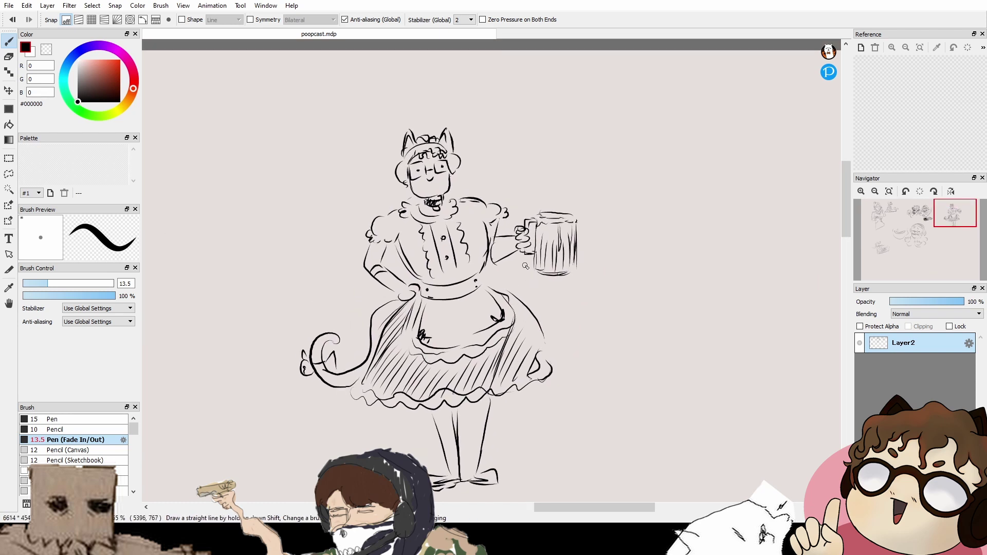
Step: Add more diagonal hatching to the skirt beside the apron and touch up the bow on the tail
mouse_move(487, 318)
left_mouse_down()
mouse_move(512, 271)
mouse_move(516, 299)
mouse_move(555, 337)
left_mouse_up()
left_click_drag(536, 376, 536, 334)
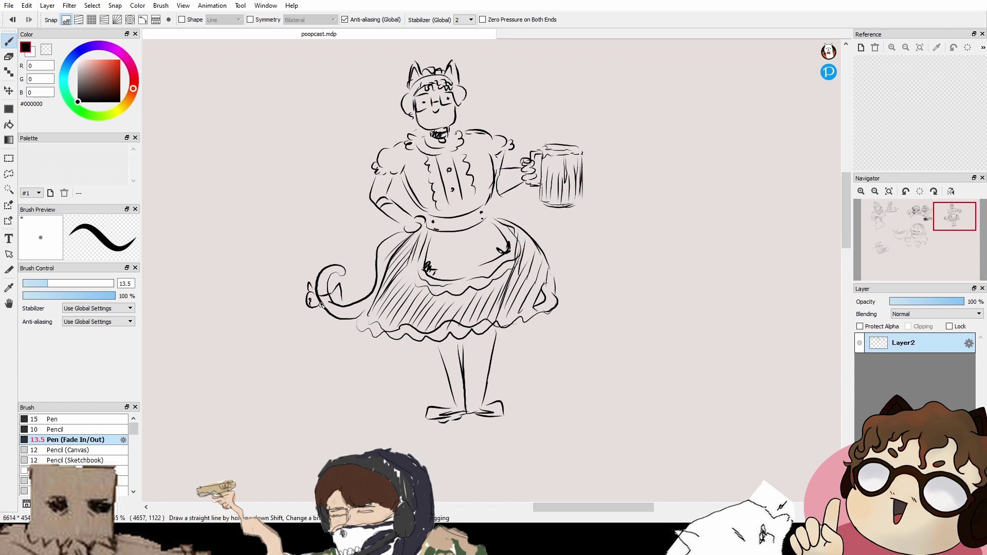
left_click_drag(321, 304, 334, 299)
Step: Hatch the puff sleeve and both sides of the bodice with diagonal strokes, leaving the ruffled front plain
mouse_move(536, 207)
left_mouse_down()
mouse_move(478, 252)
mouse_move(419, 269)
left_mouse_up()
mouse_move(419, 269)
left_mouse_down()
mouse_move(507, 211)
mouse_move(483, 221)
left_mouse_up()
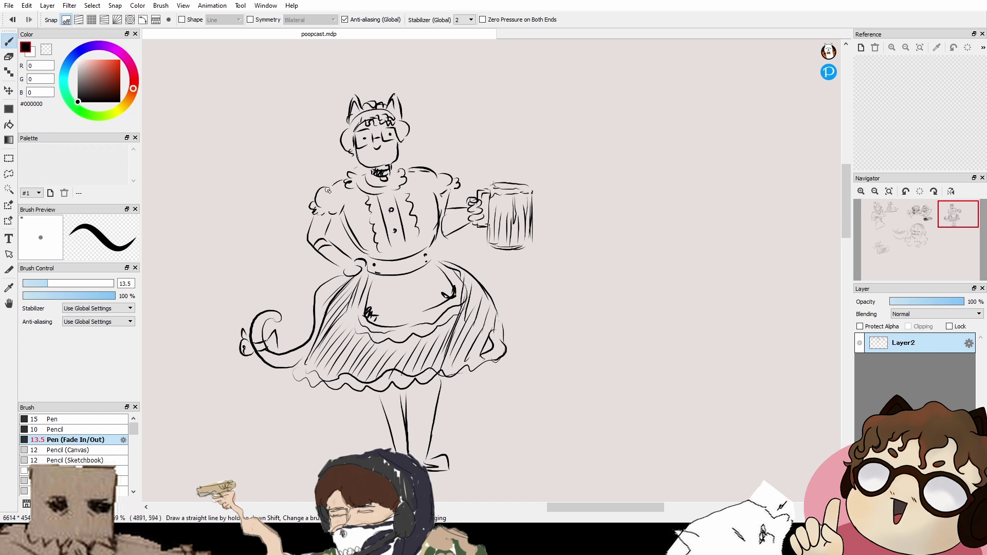
left_click_drag(328, 189, 319, 208)
left_click_drag(338, 184, 331, 213)
left_click_drag(355, 193, 348, 217)
mouse_move(369, 206)
left_mouse_down()
mouse_move(352, 229)
mouse_move(359, 239)
left_mouse_up()
left_click_drag(372, 231, 363, 251)
left_click_drag(409, 172, 433, 238)
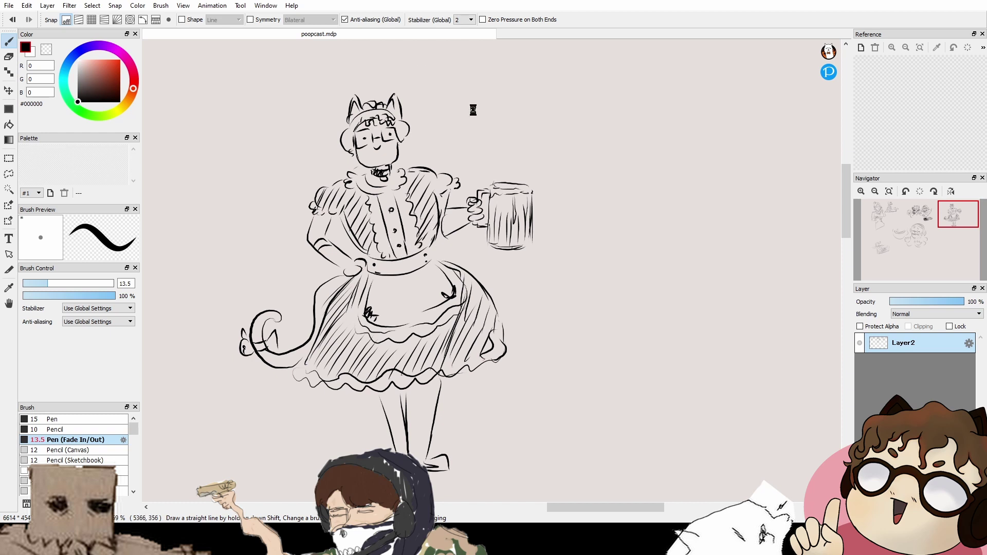
Step: Draw a wide smiling face with dot eyes above the character, adding a curved line and short capital lettering beside it
left_click_drag(471, 110, 500, 196)
left_click(319, 131)
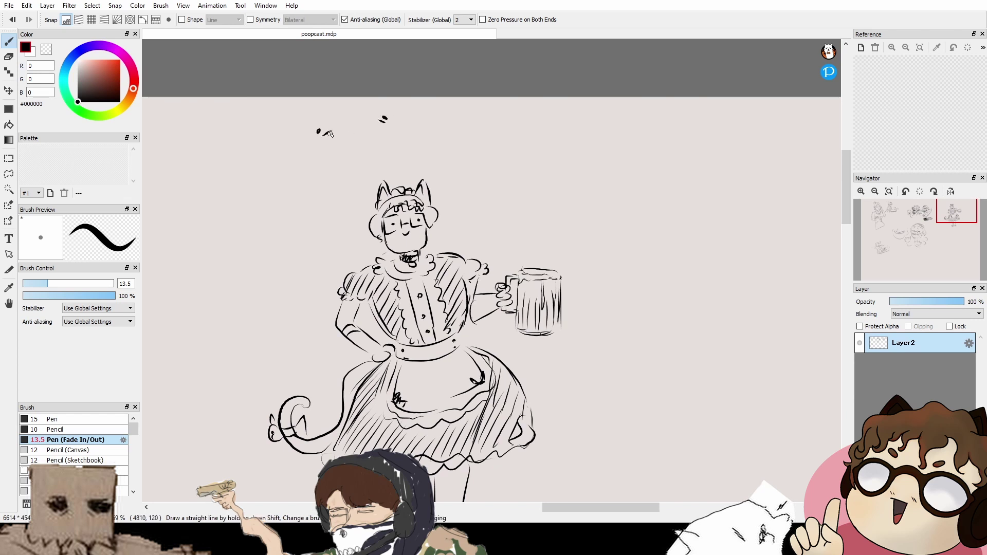
mouse_move(321, 133)
left_mouse_down()
mouse_move(397, 126)
mouse_move(368, 136)
left_mouse_up()
scroll(383, 122, "down", 1)
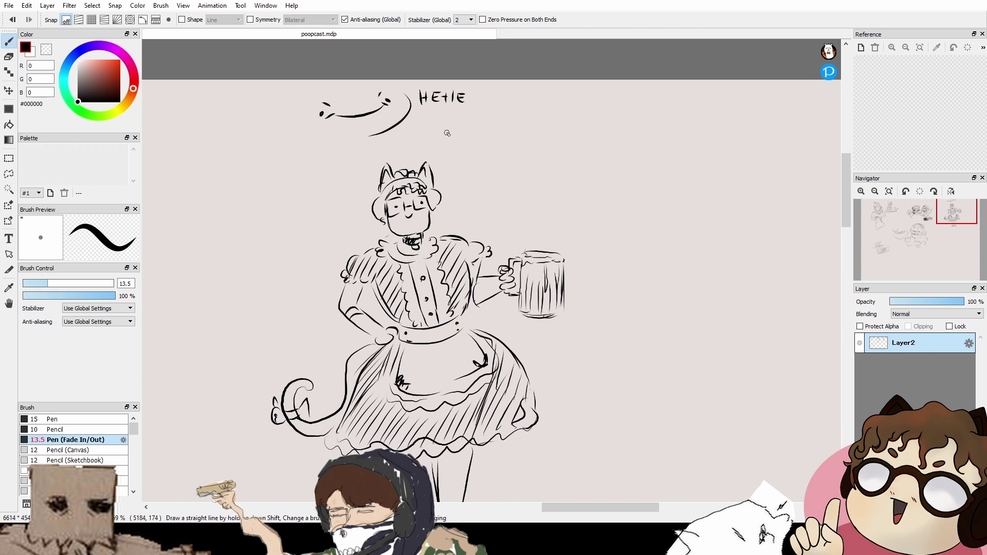
Step: Erase the brow mark above the smiling face's left eye and touch up the eye dot with the Pen (Fade In/Out) brush
left_click(93, 470)
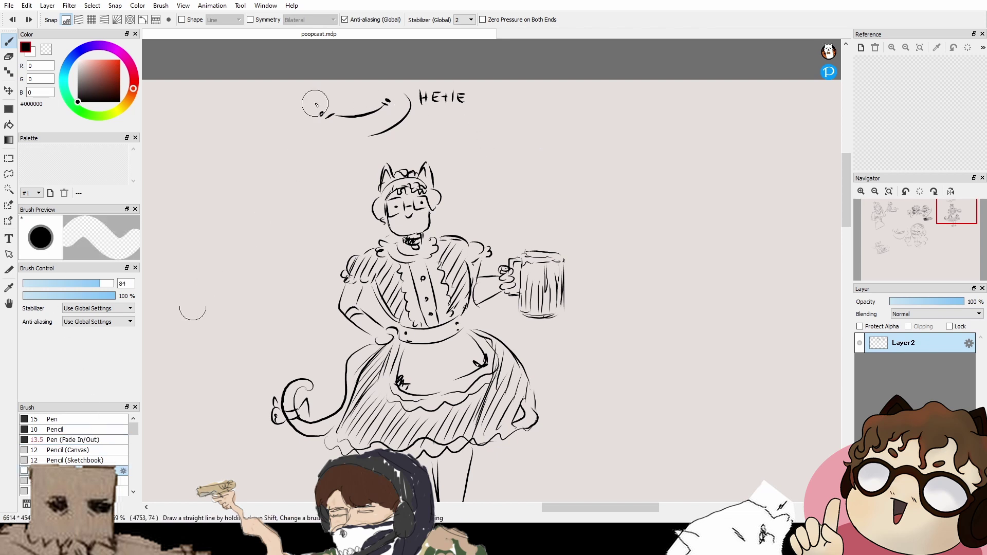
left_click_drag(315, 104, 314, 110)
left_click(101, 438)
left_click_drag(319, 114, 321, 114)
scroll(319, 85, "down", 2)
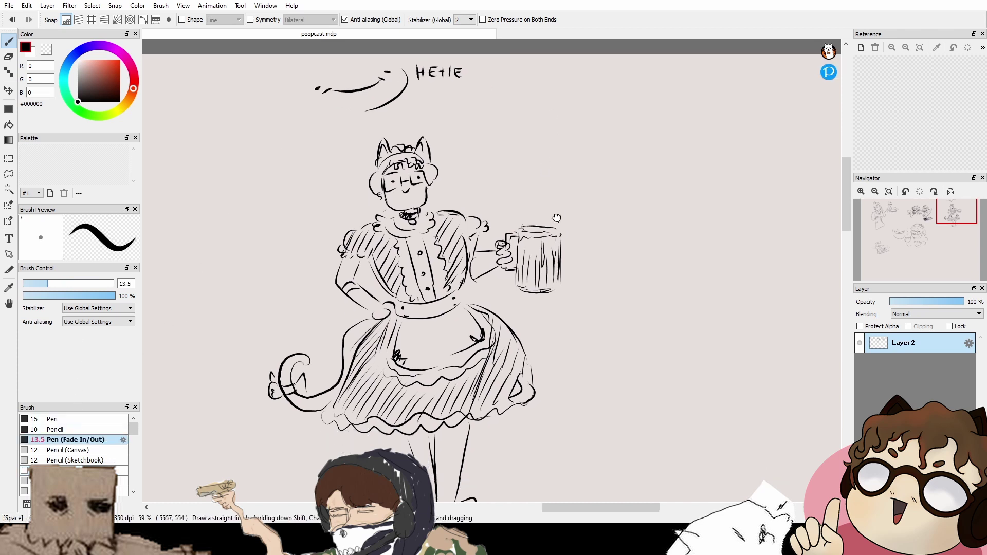
left_click_drag(307, 78, 375, 84)
key("ctrl+z")
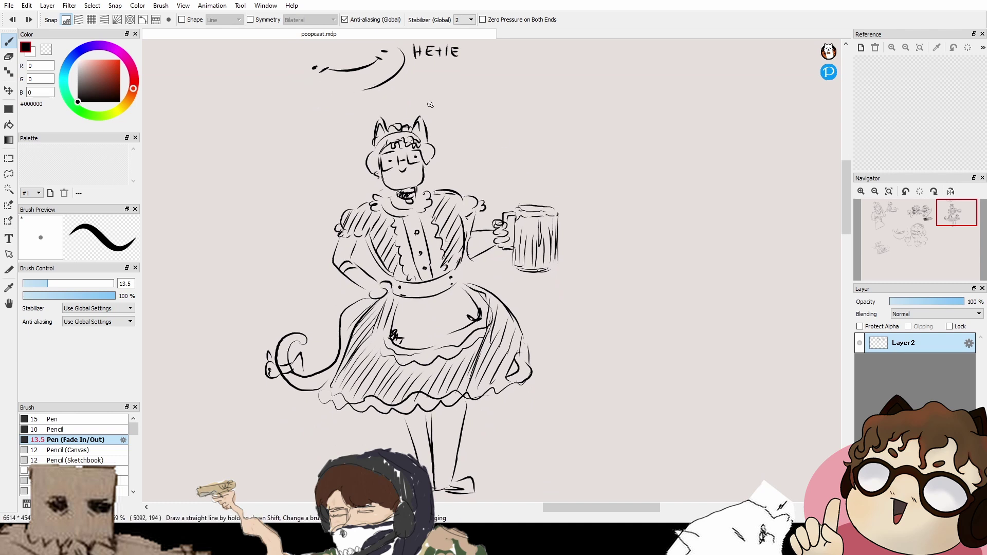
Step: Add heavier strokes around both sides of the maid's head and small touch-up strokes near the collar
left_click_drag(547, 155, 489, 192)
mouse_move(523, 274)
left_mouse_down()
mouse_move(519, 211)
mouse_move(545, 201)
left_mouse_up()
left_click_drag(438, 426, 477, 360)
scroll(494, 316, "up", 2)
left_click_drag(474, 278, 500, 442)
scroll(516, 295, "down", 2)
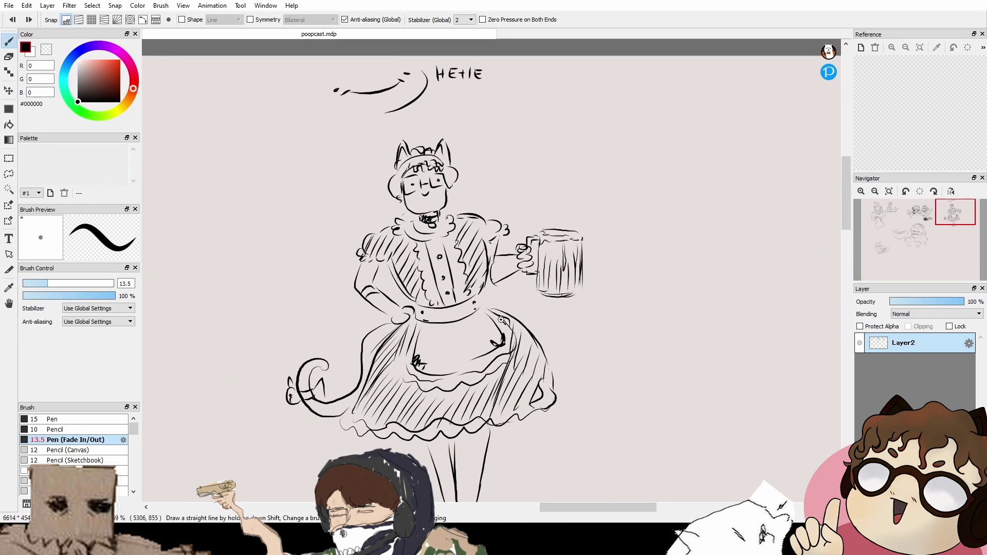
left_click_drag(476, 222, 476, 185)
scroll(436, 131, "up", 3)
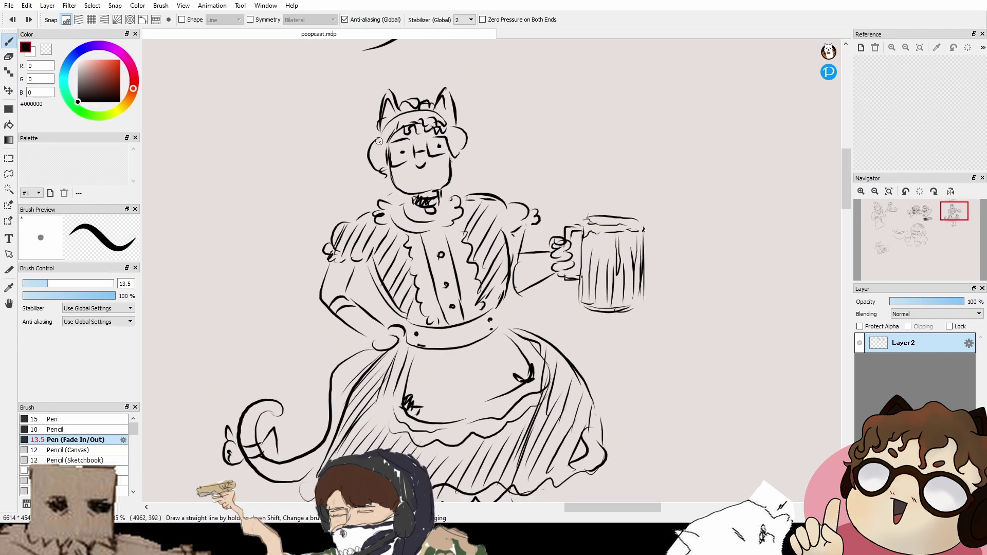
left_click_drag(376, 140, 388, 176)
mouse_move(466, 136)
left_mouse_down()
mouse_move(465, 159)
mouse_move(459, 153)
left_mouse_up()
mouse_move(535, 231)
left_mouse_down()
mouse_move(564, 303)
mouse_move(550, 256)
left_mouse_up()
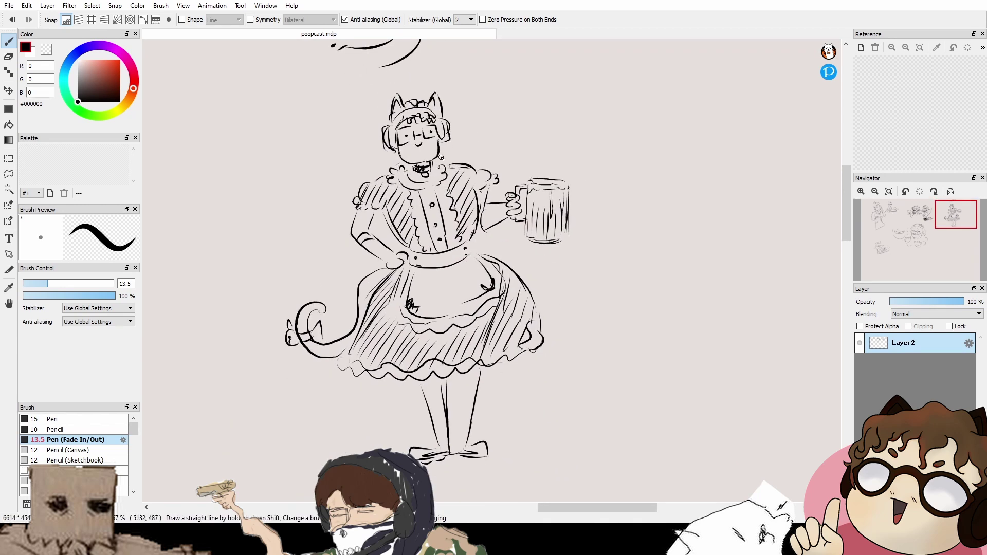
left_click_drag(441, 157, 443, 168)
mouse_move(556, 244)
left_mouse_down()
mouse_move(540, 242)
mouse_move(562, 245)
left_mouse_up()
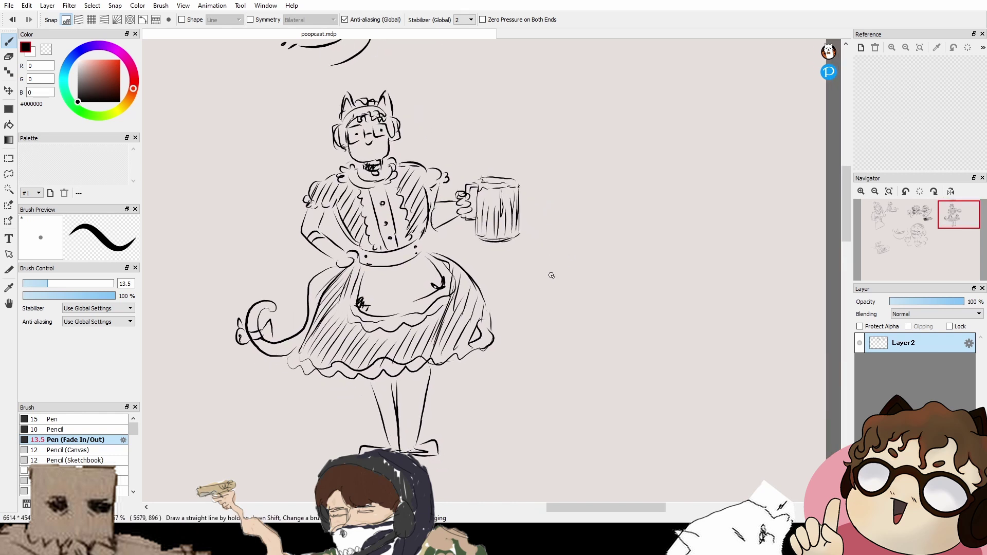
Step: Hatch both of the maid's legs with diagonal strokes from the skirt hem down to the shoes
mouse_move(373, 385)
left_mouse_down()
mouse_move(409, 379)
mouse_move(385, 399)
mouse_move(399, 426)
left_mouse_up()
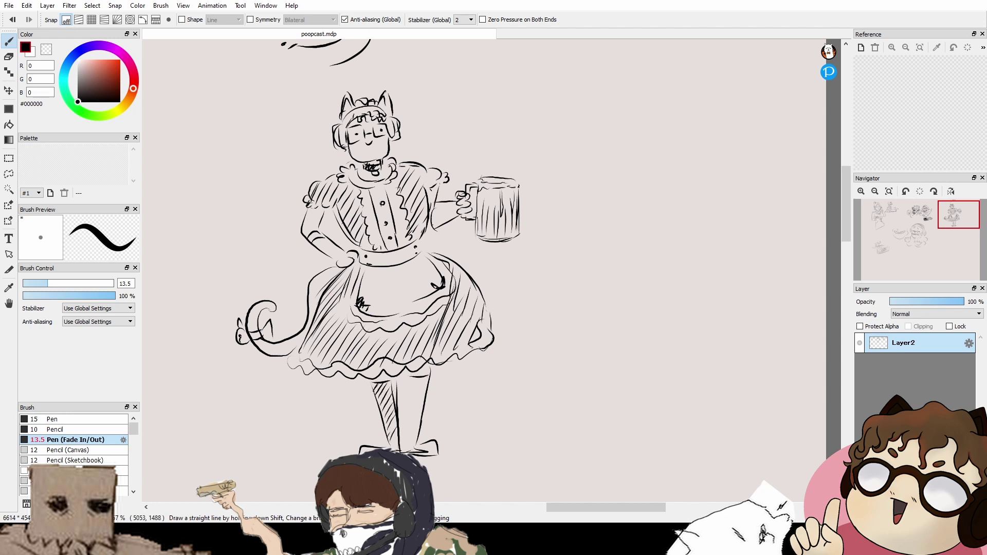
mouse_move(417, 374)
left_mouse_down()
mouse_move(397, 411)
mouse_move(420, 400)
mouse_move(403, 442)
mouse_move(429, 451)
left_mouse_up()
key("space")
mouse_move(540, 218)
left_mouse_down()
mouse_move(600, 245)
mouse_move(626, 232)
left_mouse_up()
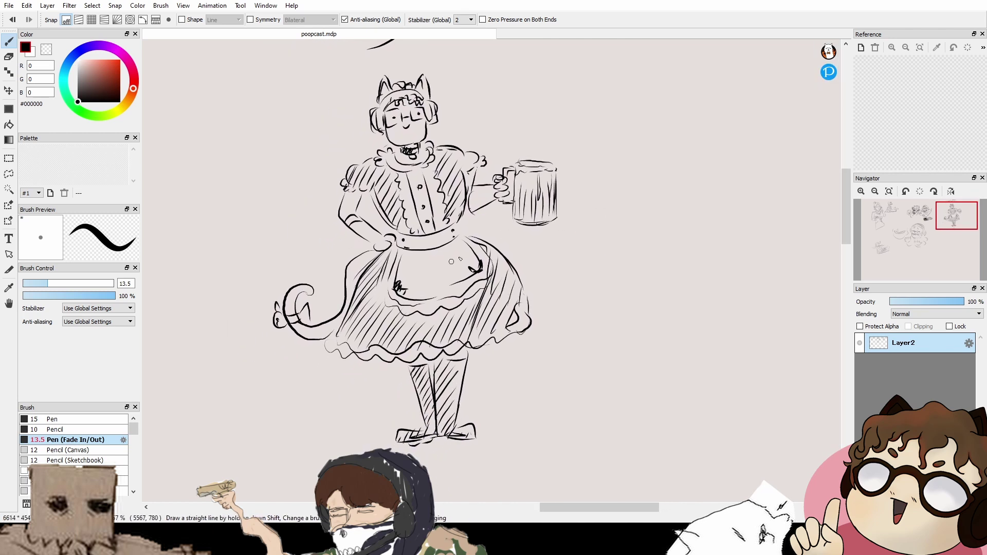
Step: Lasso the whole maid figure, scale it down and shift it left, then deselect and return to the brush
left_click(9, 174)
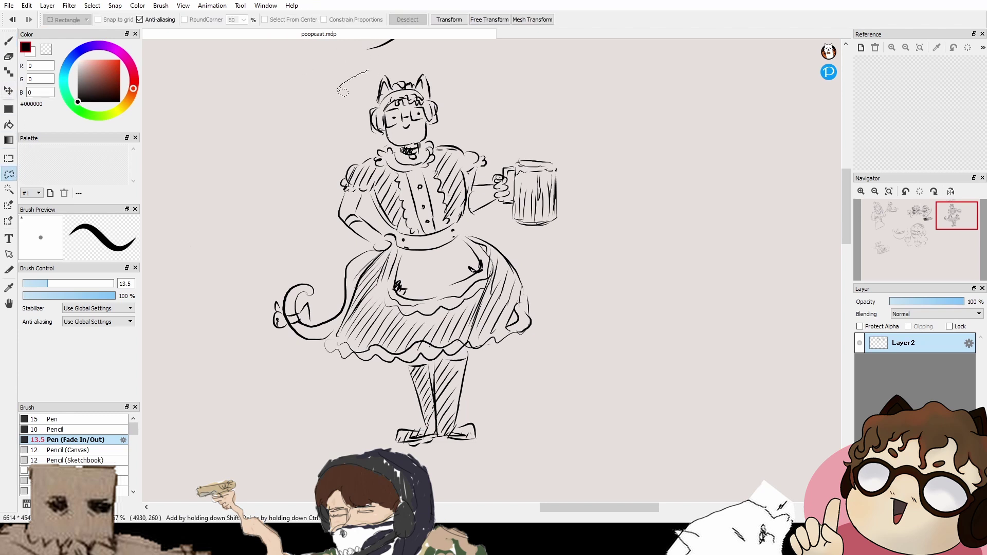
mouse_move(343, 91)
left_mouse_down()
mouse_move(469, 473)
mouse_move(635, 223)
mouse_move(527, 101)
mouse_move(437, 56)
mouse_move(390, 65)
left_mouse_up()
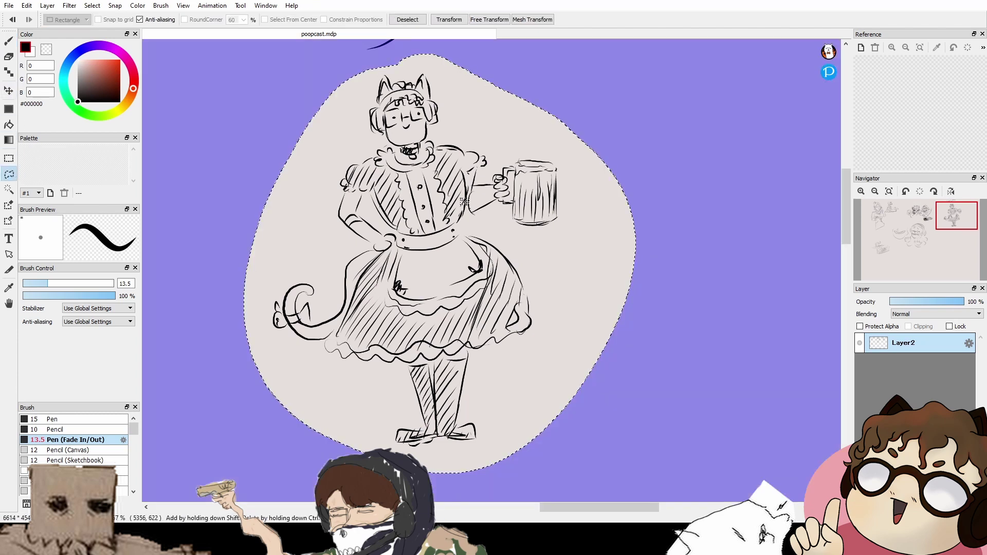
key("v")
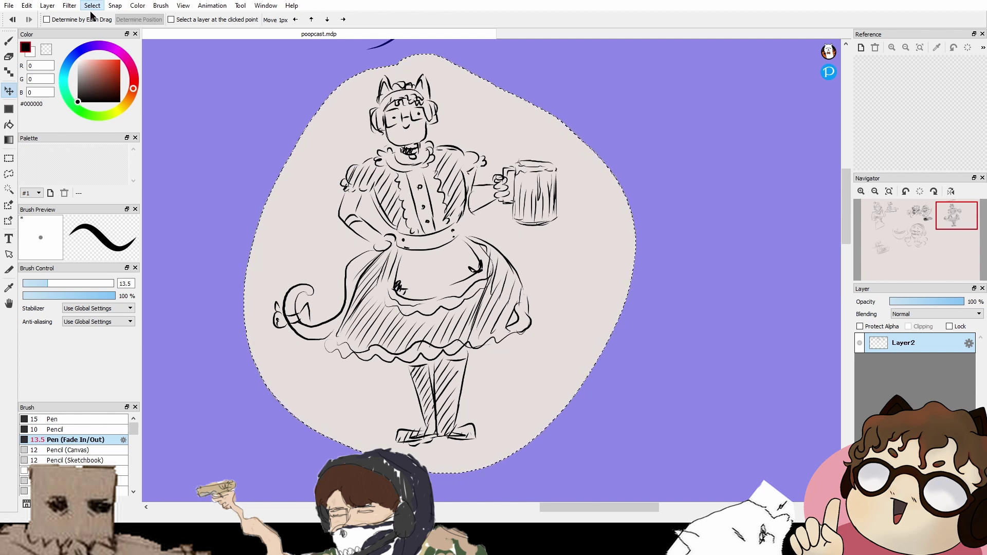
key("ctrl+t")
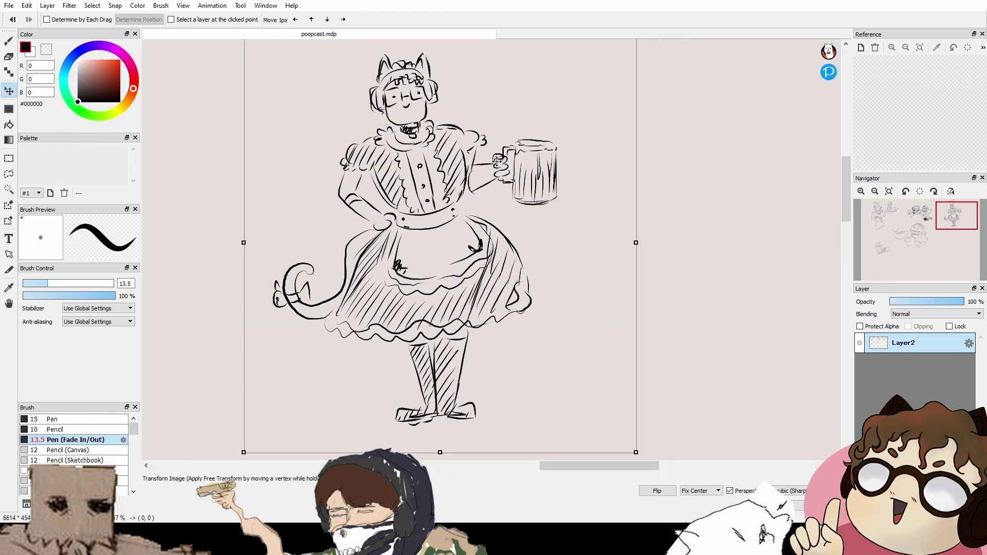
left_click_drag(497, 161, 479, 188)
left_click_drag(615, 57, 577, 97)
left_click_drag(480, 263, 459, 221)
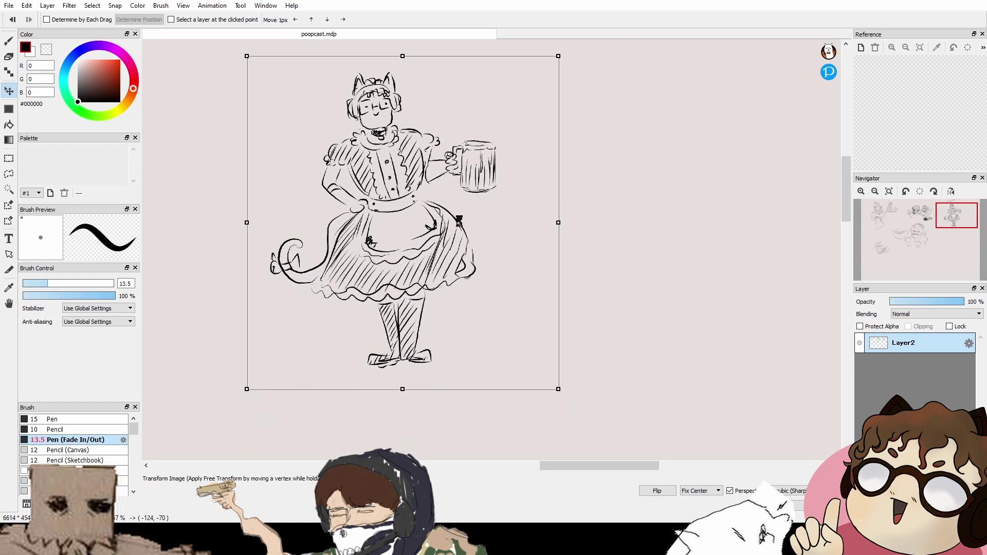
key("Return")
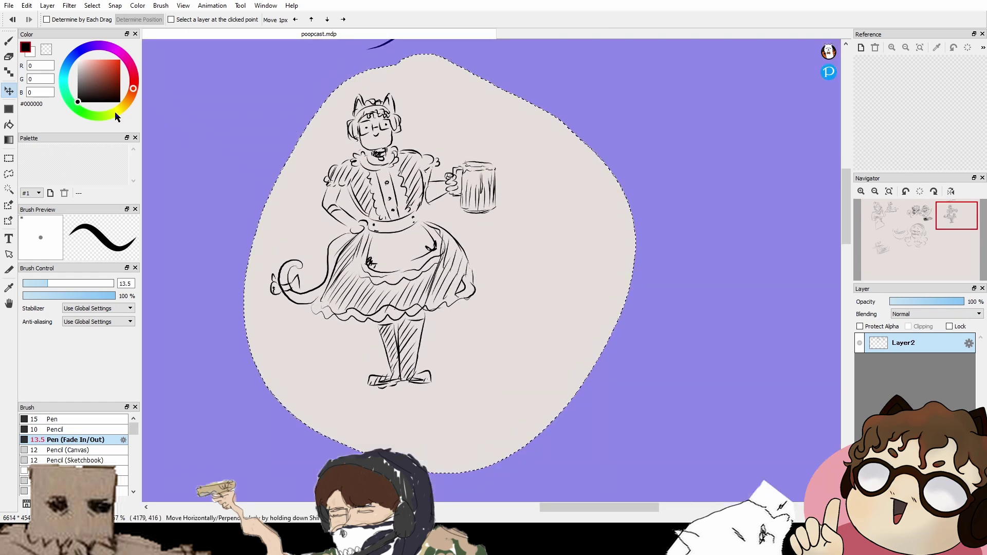
left_click(10, 174)
left_click(275, 116)
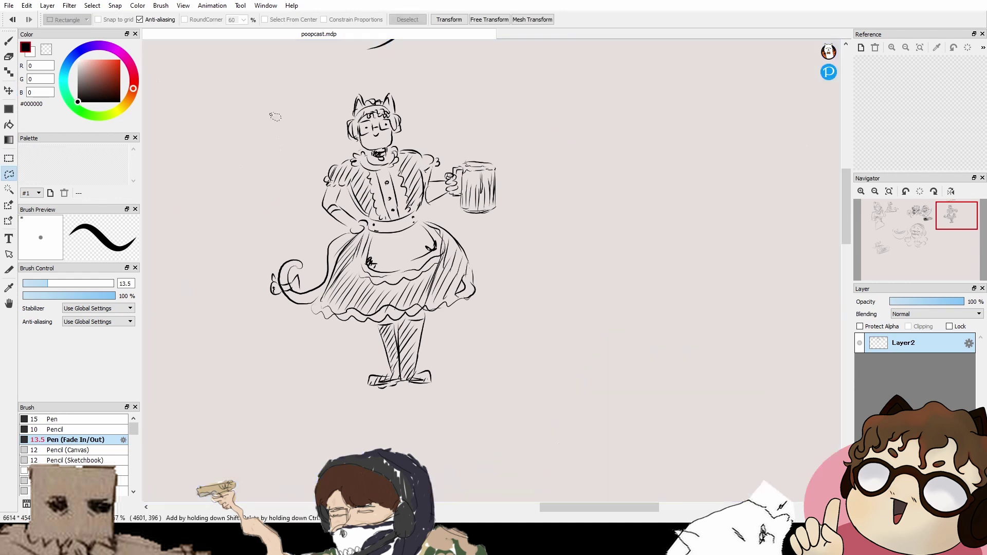
left_click(8, 44)
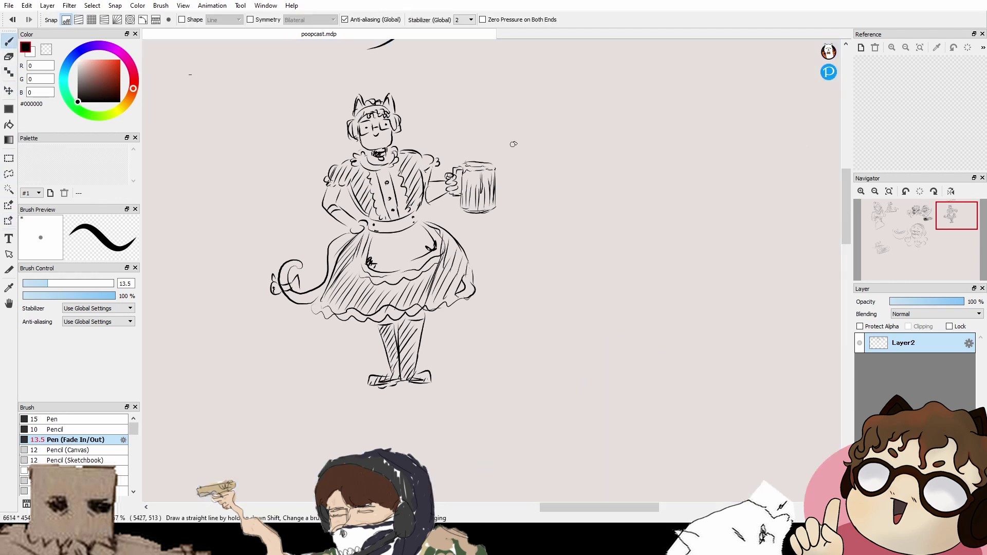
scroll(513, 144, "up", 5)
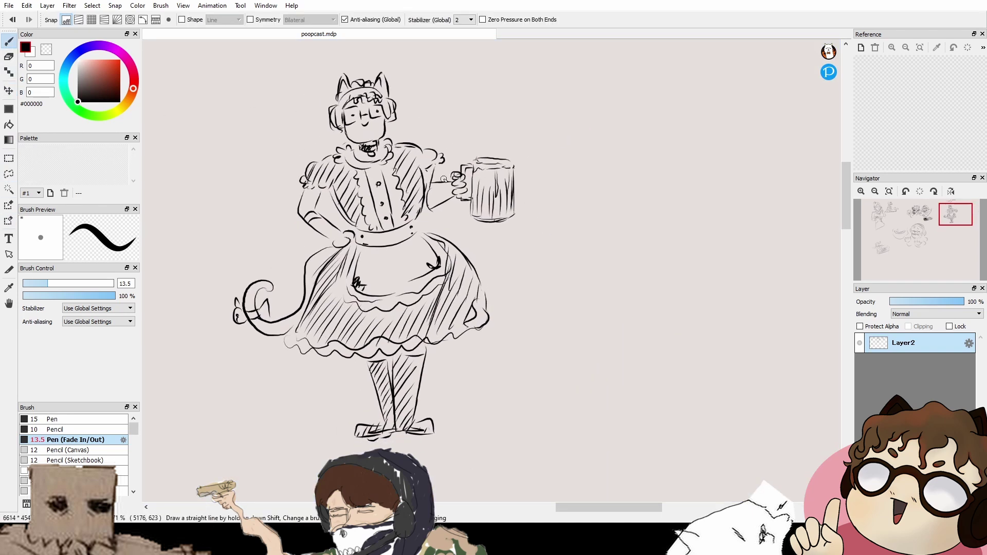
mouse_move(631, 251)
left_mouse_down()
mouse_move(619, 266)
mouse_move(587, 248)
left_mouse_up()
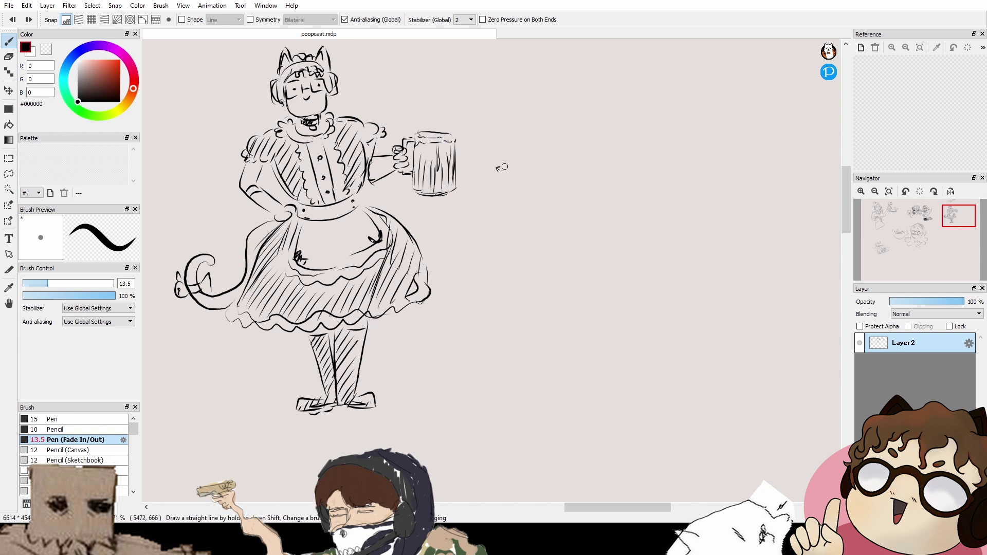
mouse_move(498, 169)
left_mouse_down()
mouse_move(519, 167)
mouse_move(496, 218)
left_mouse_up()
key("ctrl+z")
left_click_drag(499, 169, 496, 229)
key("ctrl+z")
left_click_drag(498, 168, 496, 222)
left_click_drag(518, 168, 519, 224)
key("ctrl+z")
key("ctrl+z")
Step: Draw a tall bottle with a ridged cap and neck band beside the beer mug, adding a label with a jagged lower edge
mouse_move(497, 168)
left_mouse_down()
mouse_move(496, 227)
mouse_move(515, 225)
mouse_move(517, 214)
mouse_move(487, 203)
mouse_move(534, 202)
left_mouse_up()
mouse_move(498, 159)
left_mouse_down()
mouse_move(522, 159)
mouse_move(520, 139)
left_mouse_up()
left_click_drag(502, 134, 508, 138)
left_click_drag(511, 133, 512, 139)
mouse_move(493, 208)
left_mouse_down()
mouse_move(489, 171)
mouse_move(475, 170)
mouse_move(478, 307)
mouse_move(534, 290)
left_mouse_up()
left_click_drag(531, 165, 538, 288)
mouse_move(492, 186)
left_mouse_down()
mouse_move(518, 182)
mouse_move(492, 214)
left_mouse_up()
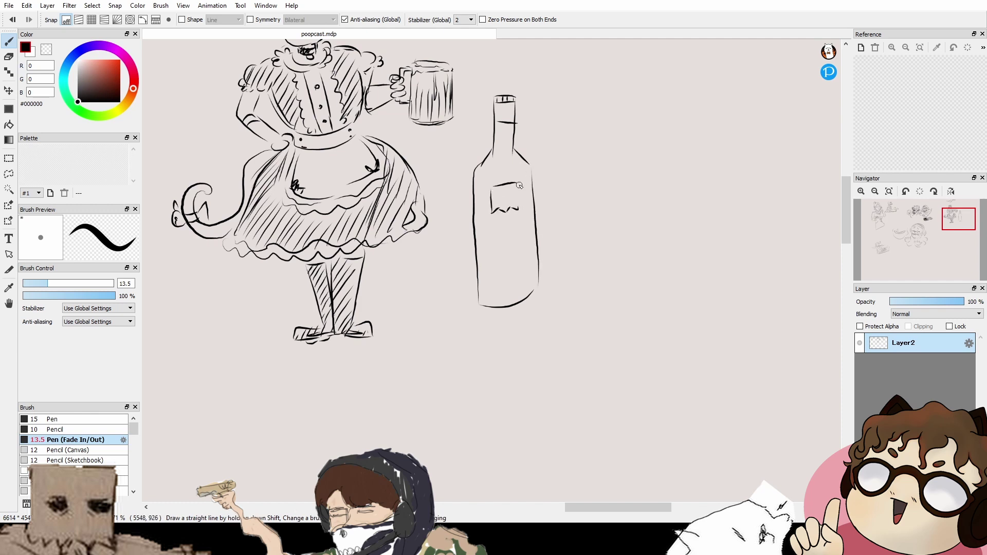
mouse_move(519, 184)
left_mouse_down()
mouse_move(520, 208)
mouse_move(502, 198)
left_mouse_up()
Step: Try adding eyes to the bottle's label and two short legs with feet beneath the bottle
left_click_drag(508, 197, 515, 198)
mouse_move(496, 313)
left_mouse_down()
mouse_move(495, 263)
mouse_move(495, 274)
left_mouse_up()
mouse_move(503, 259)
left_mouse_down()
mouse_move(504, 273)
mouse_move(488, 274)
mouse_move(499, 261)
mouse_move(543, 269)
mouse_move(533, 264)
left_mouse_up()
key("ctrl+z")
key("ctrl+z")
left_click_drag(534, 194, 528, 240)
left_click_drag(580, 172, 549, 197)
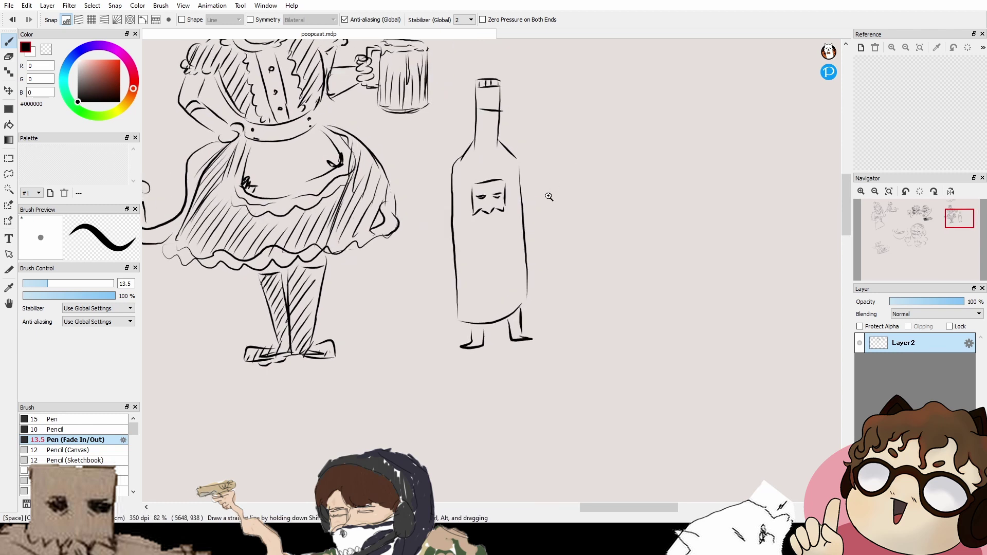
Step: Undo the eyes on the label and the legs under the bottle
key("ctrl+z")
key("ctrl+z")
key("ctrl+z")
key("ctrl+z")
key("ctrl+z")
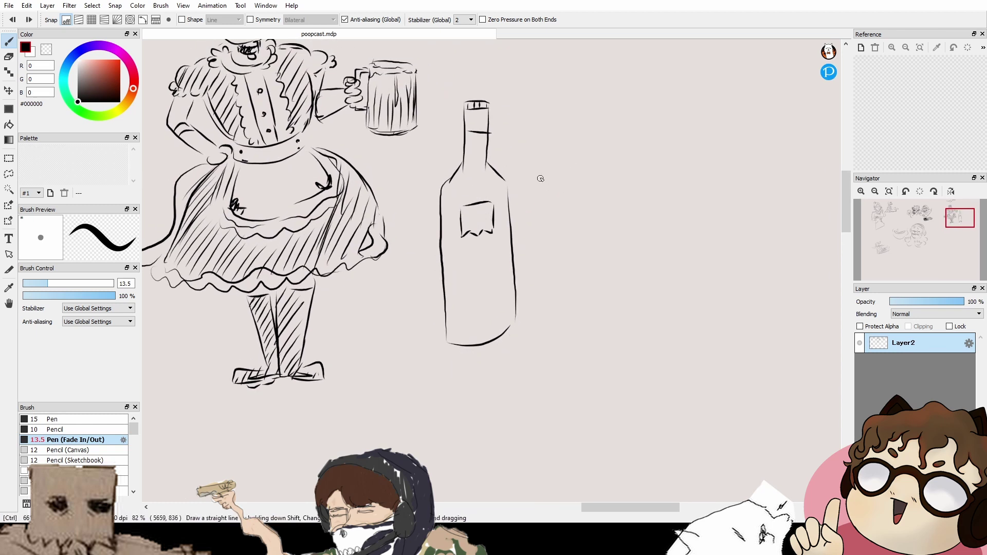
Step: Undo all the strokes of the large bottle sketch beside the maid figure
key("ctrl+z")
key("ctrl+z")
key("ctrl+z")
key("ctrl+z")
key("ctrl+z")
key("ctrl+z")
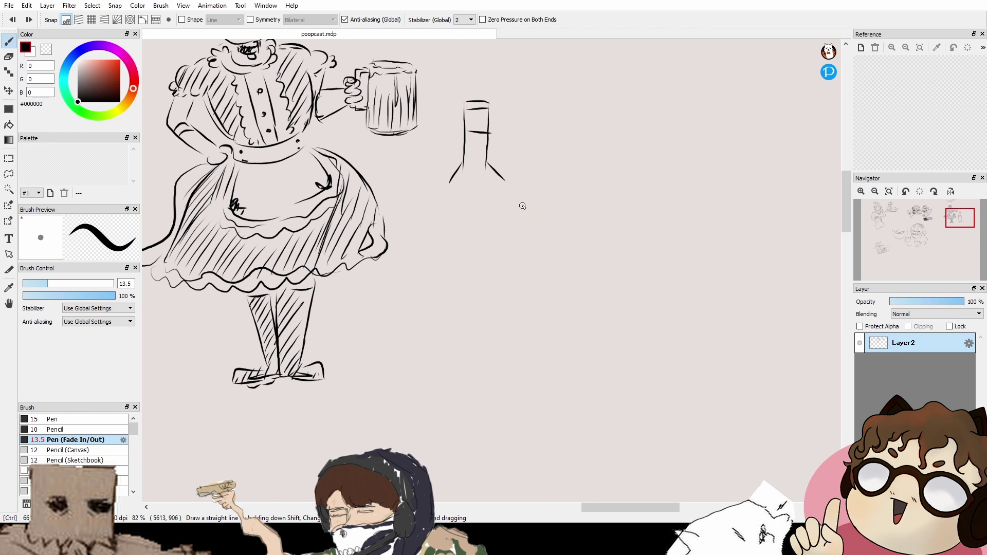
key("ctrl+z")
key("ctrl+z")
key("ctrl+z")
key("ctrl+z")
key("ctrl+z")
key("ctrl+z")
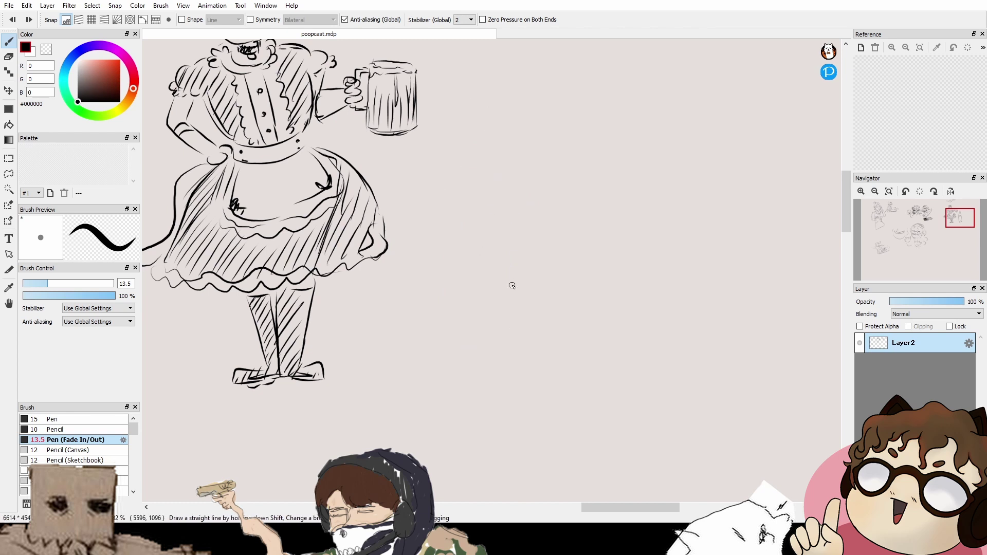
Step: Sketch a smaller bottle outline with a banded neck beside the maid figure's feet, using the Pen (Fade In/Out) brush
scroll(458, 287, "up", 2)
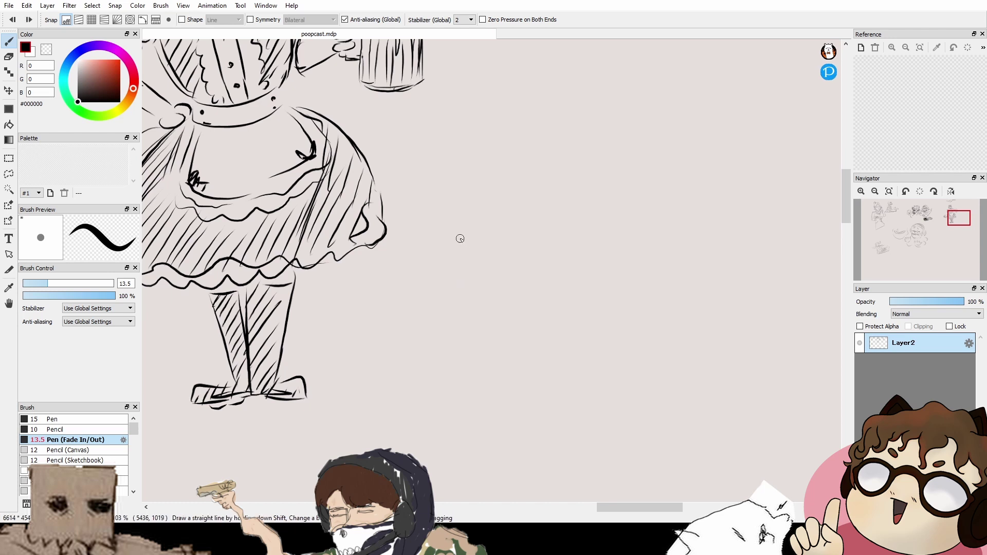
mouse_move(453, 241)
left_mouse_down()
mouse_move(471, 240)
mouse_move(456, 270)
mouse_move(471, 268)
mouse_move(445, 337)
mouse_move(460, 385)
mouse_move(486, 377)
left_mouse_up()
left_click_drag(471, 268, 486, 375)
left_click_drag(458, 263, 469, 261)
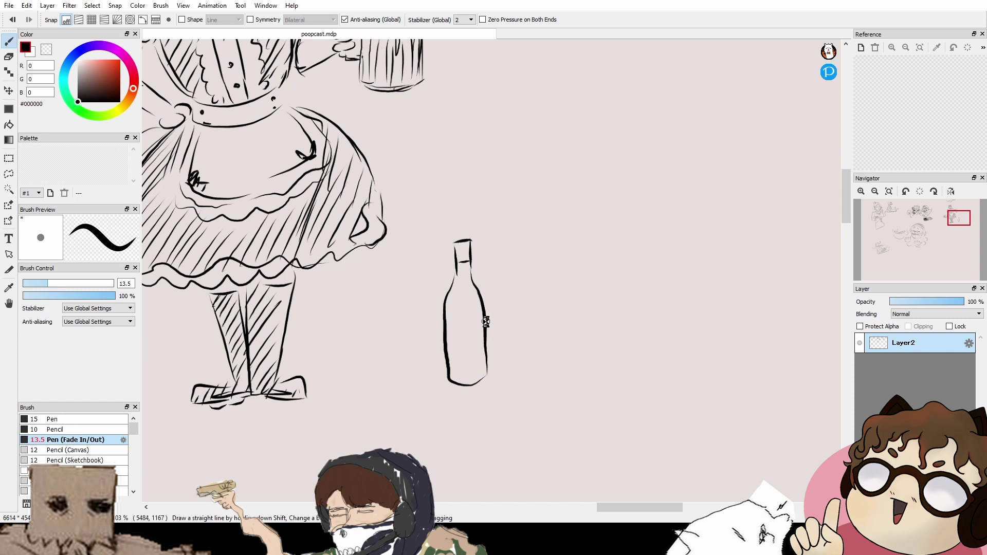
Step: Draw a small ragged-edged face on the front of the bottle and two little feet under its base
mouse_move(475, 331)
left_mouse_down()
mouse_move(477, 286)
mouse_move(459, 306)
mouse_move(480, 305)
mouse_move(478, 296)
left_mouse_up()
left_click_drag(461, 365, 482, 370)
left_click_drag(486, 362, 491, 370)
scroll(516, 278, "down", 3)
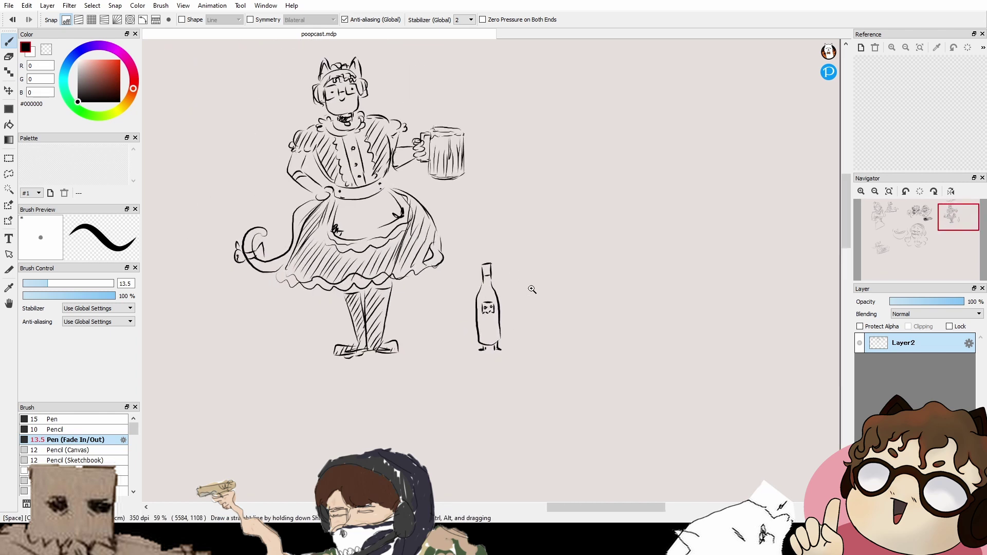
left_click_drag(538, 249, 539, 274)
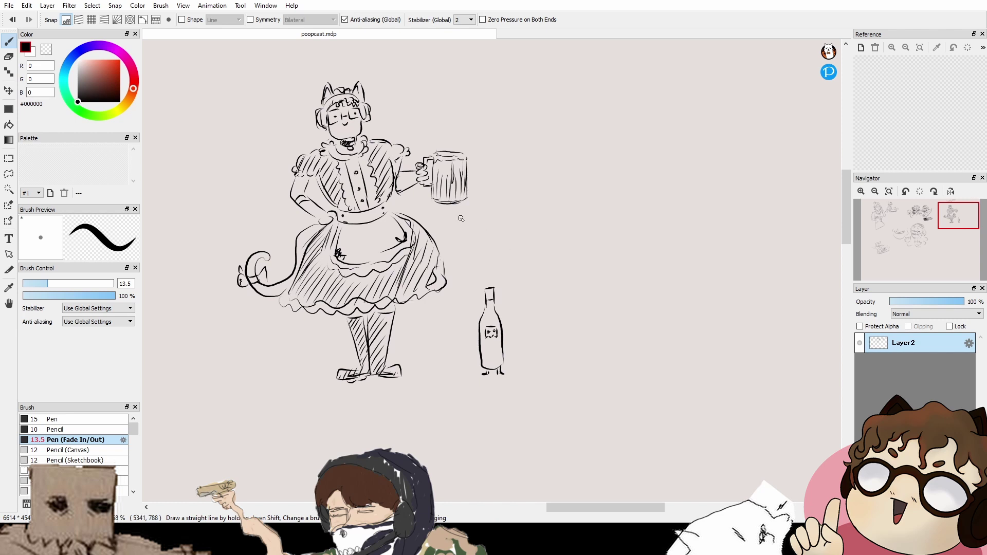
Step: Draw the curved upper and lower edges of the label across the bottle's body
scroll(528, 326, "up", 3)
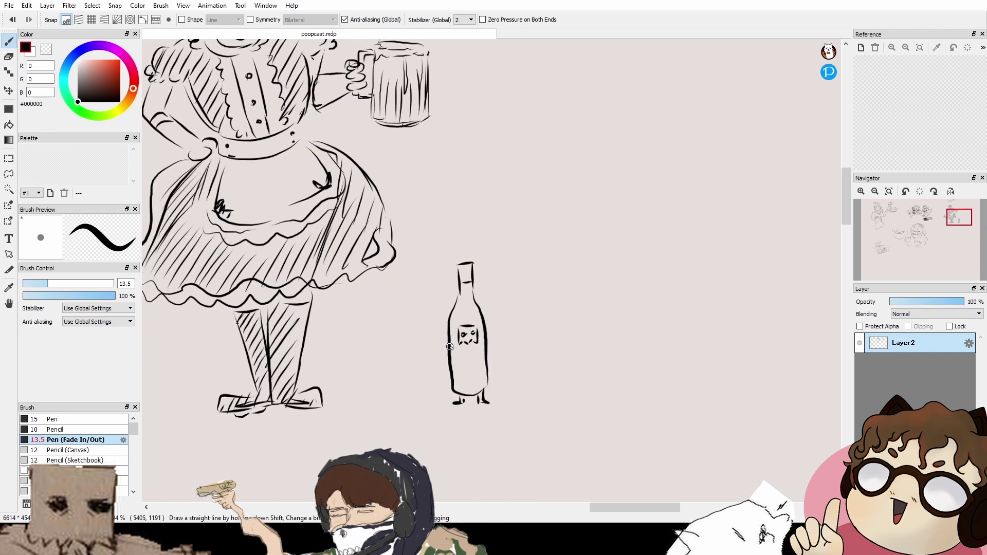
left_click_drag(450, 371, 486, 371)
key("ctrl+z")
left_click_drag(453, 364, 488, 357)
scroll(470, 354, "up", 3)
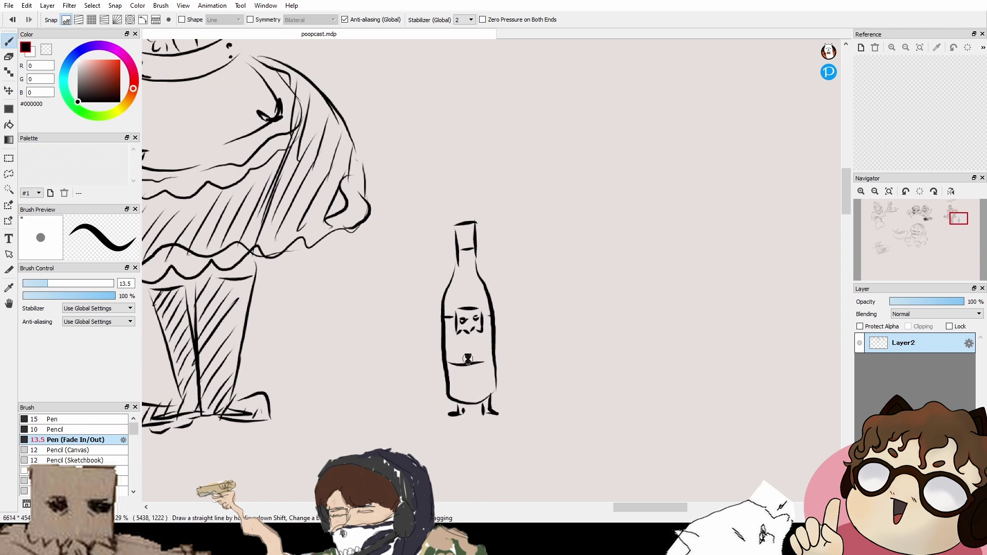
Step: Reduce the brush size to 11 and hand-letter "Vino Rosso" on the bottle label below the face
left_click_drag(45, 282, 42, 284)
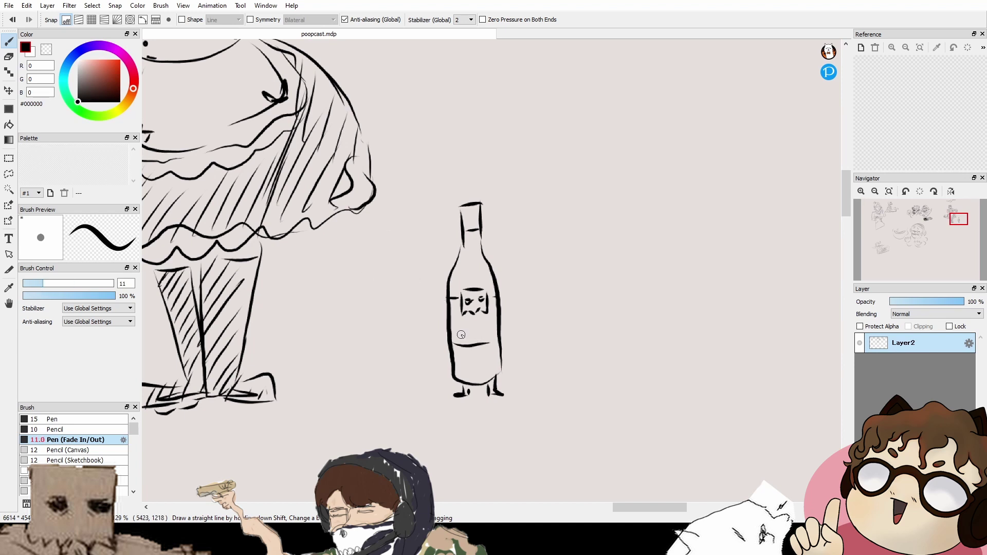
left_click_drag(453, 320, 461, 326)
left_click_drag(465, 324, 473, 322)
left_click_drag(466, 332, 487, 339)
left_click_drag(489, 333, 493, 337)
scroll(523, 331, "down", 2)
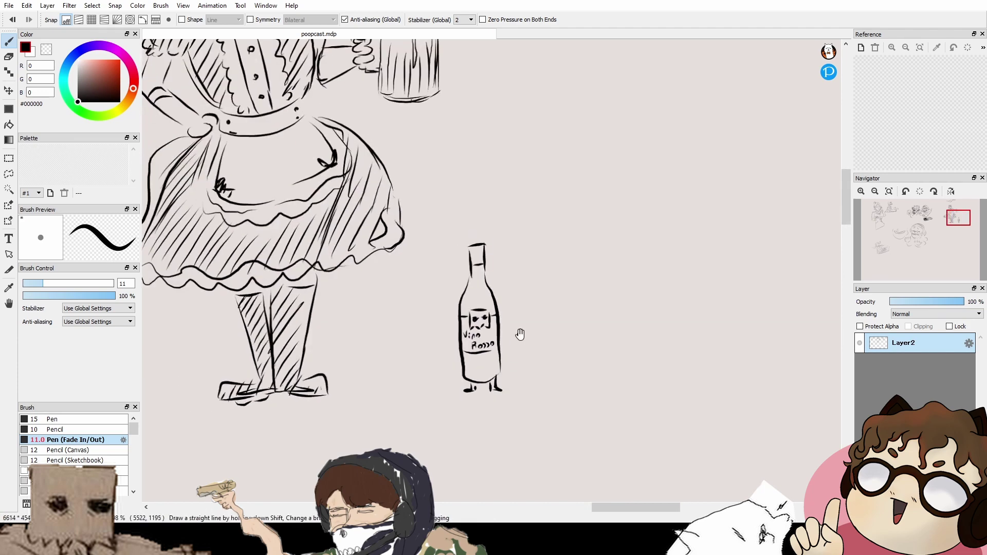
scroll(474, 367, "up", 2)
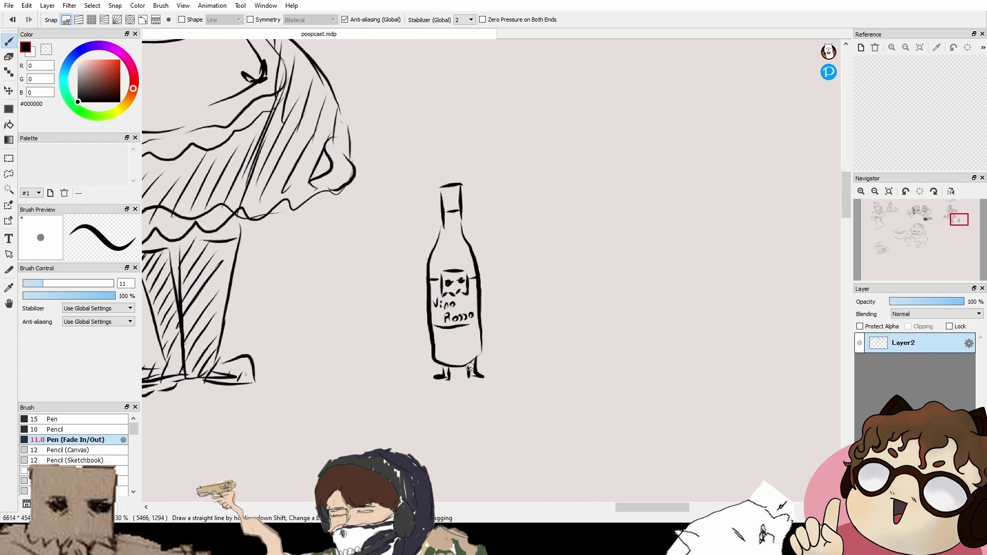
scroll(471, 325, "down", 2)
left_click_drag(539, 188, 532, 281)
left_click_drag(57, 283, 39, 287)
left_click_drag(555, 227, 579, 236)
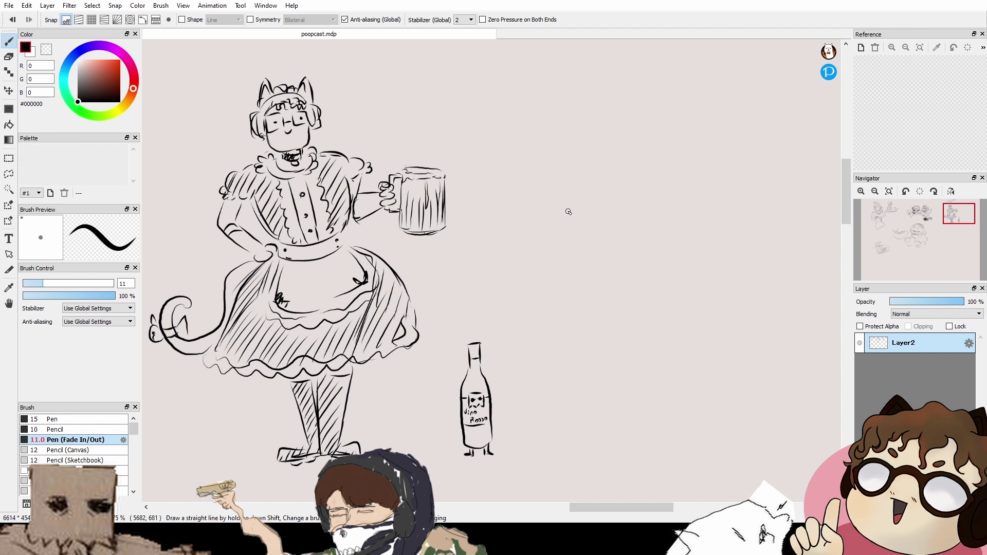
left_click_drag(619, 267, 570, 212)
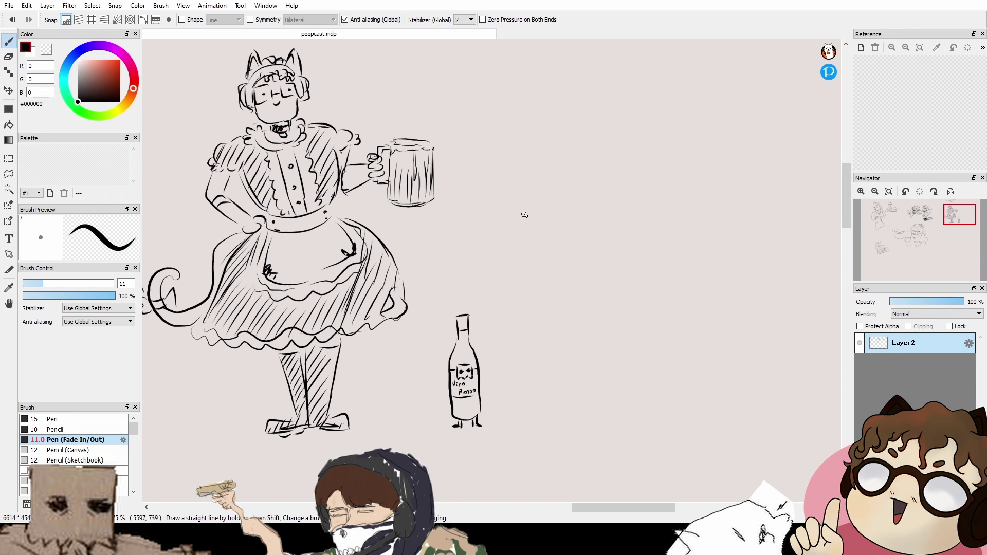
left_click_drag(525, 214, 545, 168)
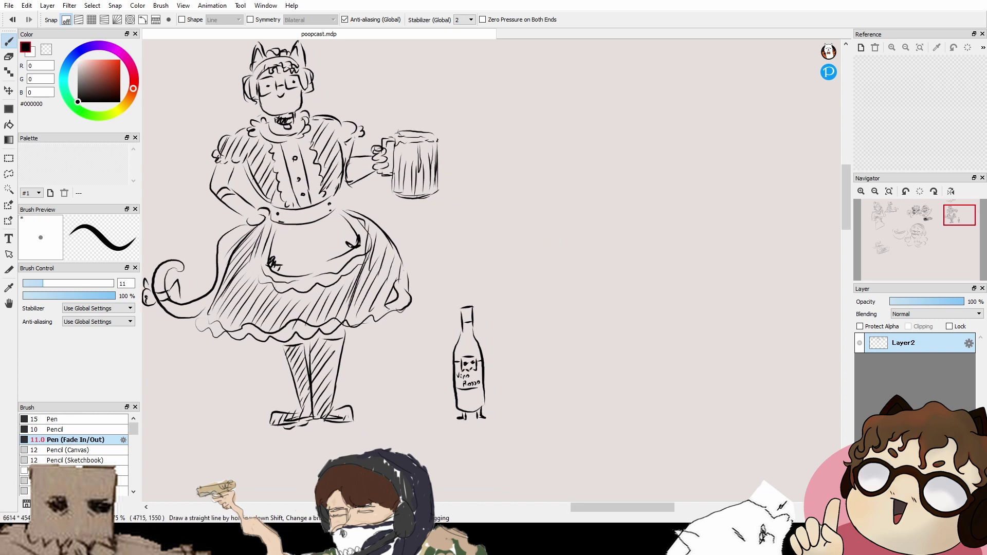
left_click_drag(584, 190, 596, 207)
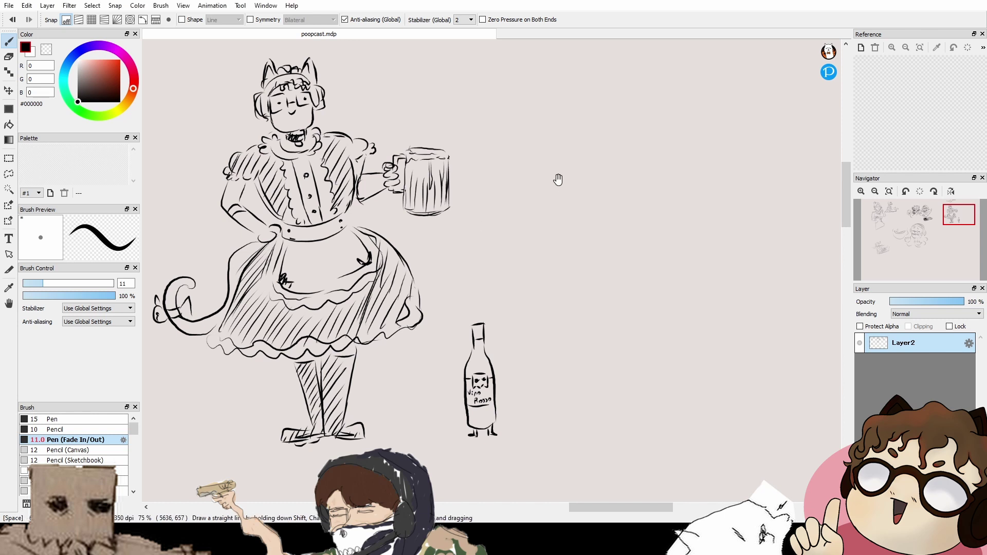
left_click_drag(557, 180, 548, 214)
Step: Sketch a pair of narrow eyes with angry slanted brows in the empty area beside the beer mug
scroll(548, 214, "up", 3)
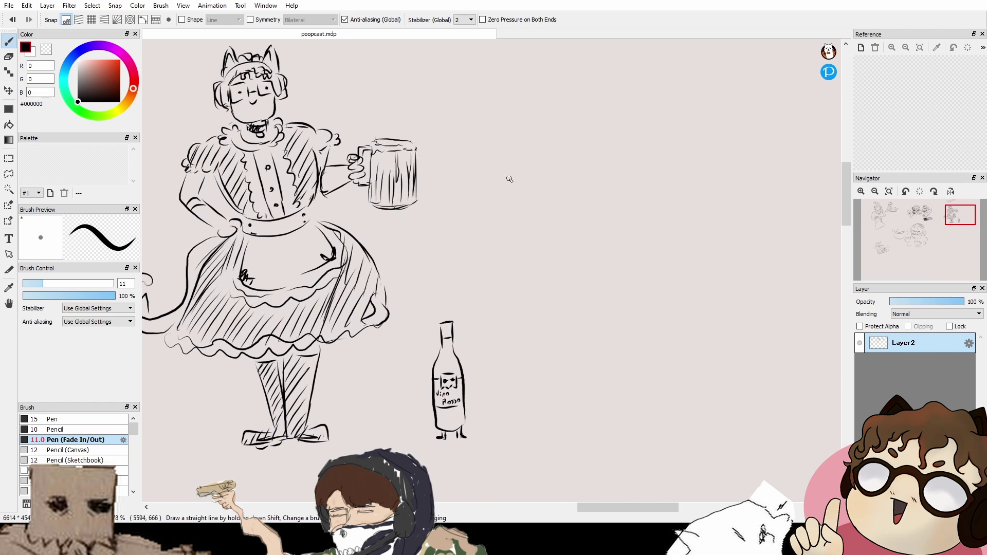
mouse_move(509, 180)
left_mouse_down()
mouse_move(546, 180)
mouse_move(564, 165)
left_mouse_up()
key("ctrl+z")
left_click_drag(513, 182, 516, 182)
key("ctrl+z")
scroll(589, 175, "right", 1)
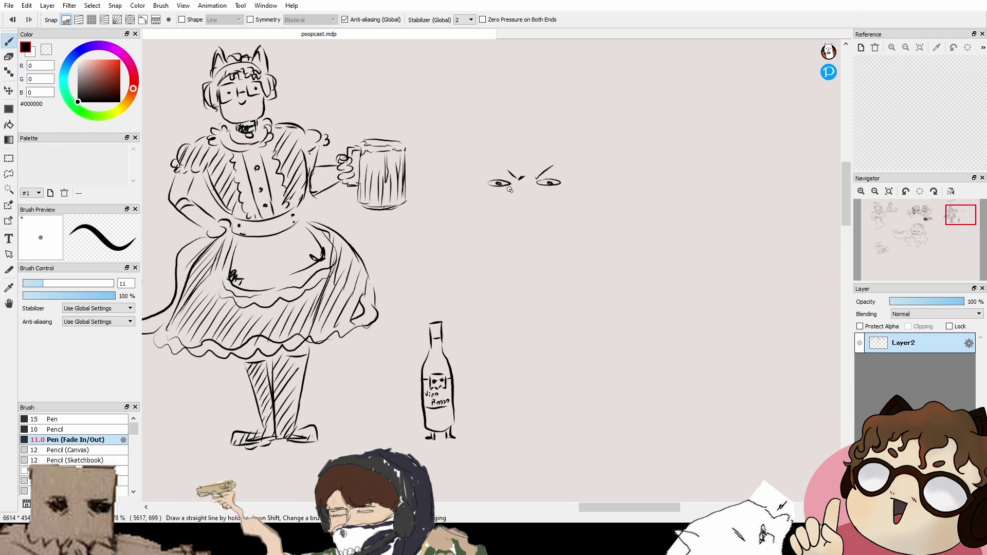
Step: Draw the ears, nose and flat chin line around the angry eyes, undoing strokes that miss
left_click_drag(475, 177, 477, 203)
left_click_drag(575, 177, 581, 196)
left_click_drag(525, 186, 550, 191)
key("ctrl+z")
left_click_drag(494, 223, 545, 221)
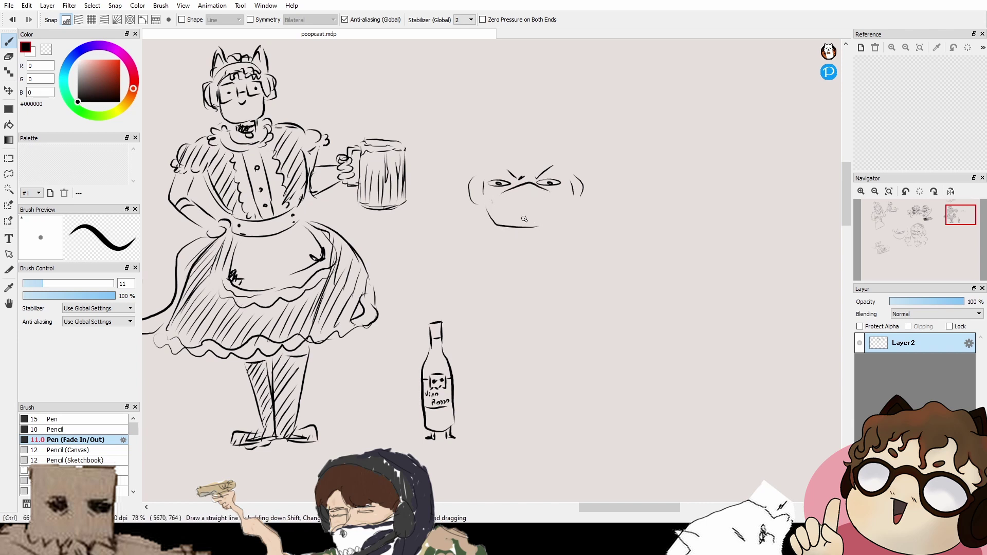
key("ctrl+z")
mouse_move(487, 212)
left_mouse_down()
mouse_move(564, 210)
mouse_move(500, 205)
mouse_move(557, 218)
left_mouse_up()
key("ctrl+z")
key("ctrl+z")
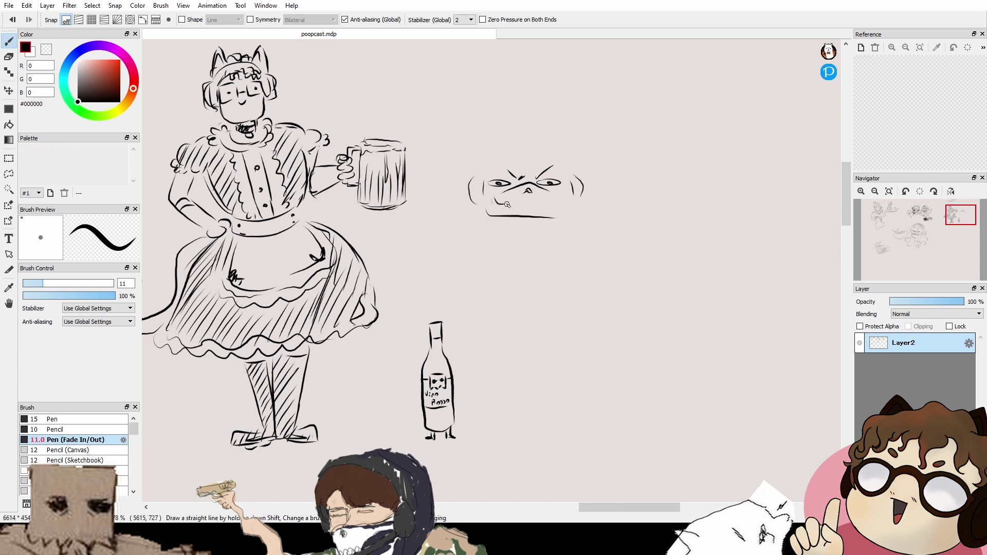
Step: Draw a wavy, jagged-toothed mouth between the nose and chin of the angry face
key("ctrl+z")
key("ctrl+z")
mouse_move(544, 207)
left_mouse_down()
mouse_move(492, 203)
mouse_move(524, 205)
left_mouse_up()
scroll(524, 206, "up", 1)
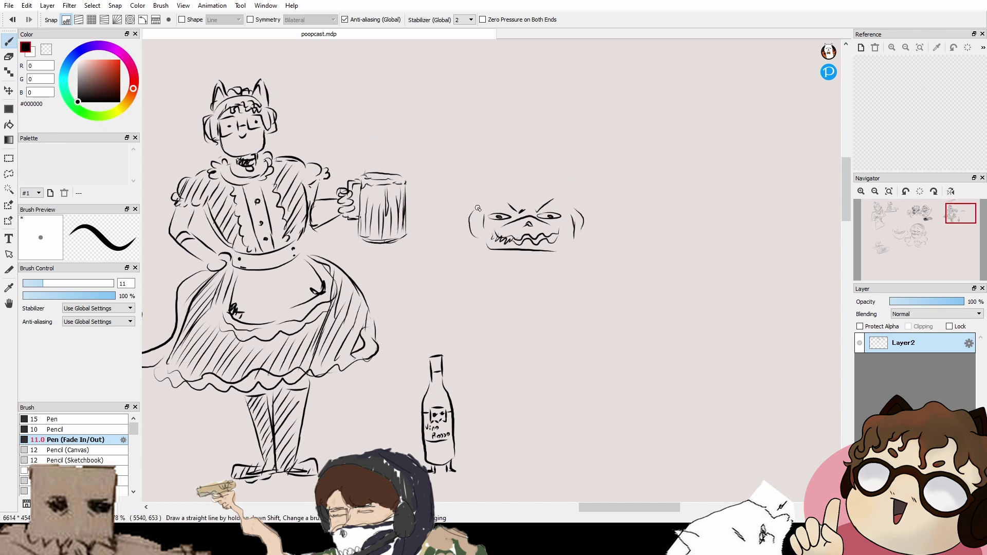
left_click_drag(515, 240, 504, 241)
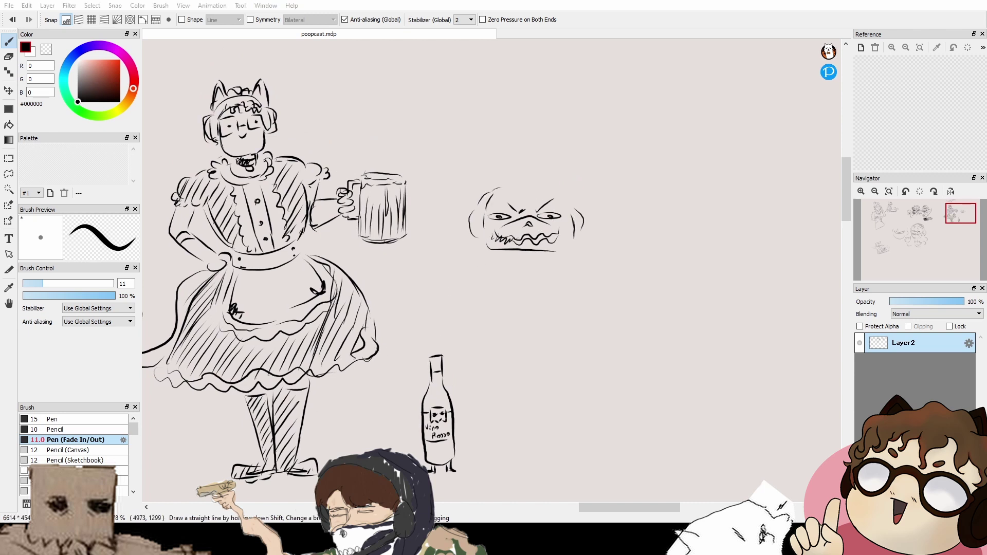
Step: Draw long hair strands down both sides of the angry face and a forelock above the brows
mouse_move(478, 200)
left_mouse_down()
mouse_move(479, 249)
mouse_move(488, 208)
mouse_move(485, 257)
mouse_move(477, 246)
mouse_move(486, 275)
left_mouse_up()
mouse_move(566, 205)
left_mouse_down()
mouse_move(567, 252)
mouse_move(583, 265)
left_mouse_up()
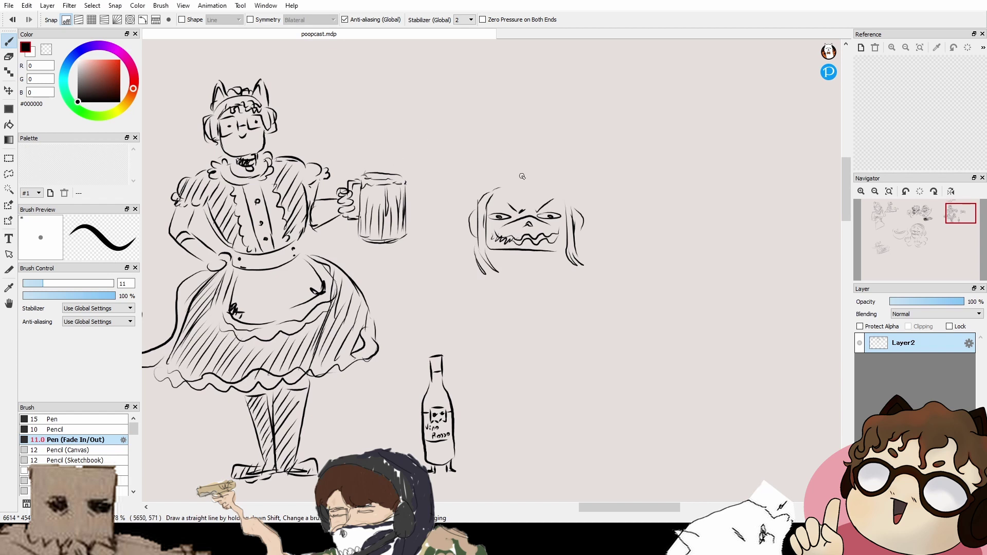
mouse_move(525, 171)
left_mouse_down()
mouse_move(518, 200)
mouse_move(530, 194)
left_mouse_up()
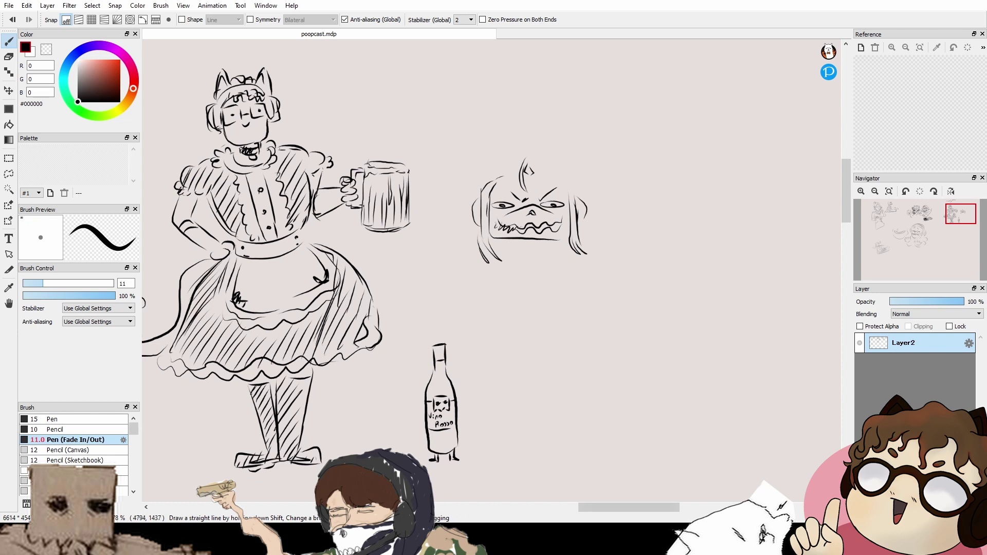
key("alt+Tab")
key("alt+Tab")
Step: Draw spiky hair around the angry head, with a tall tuft on top and short strokes in the fringe
left_click_drag(495, 150, 460, 191)
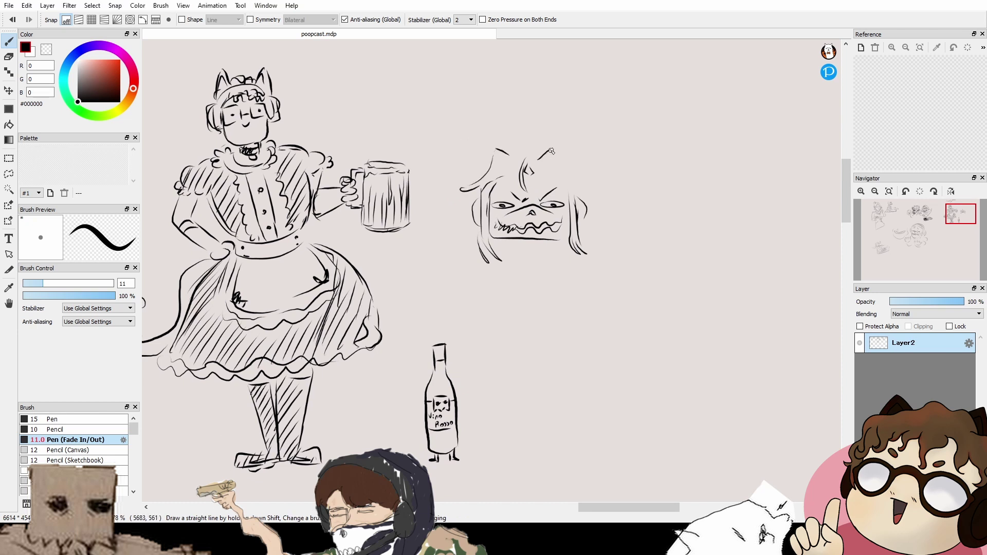
mouse_move(517, 160)
left_mouse_down()
mouse_move(532, 134)
mouse_move(482, 154)
left_mouse_up()
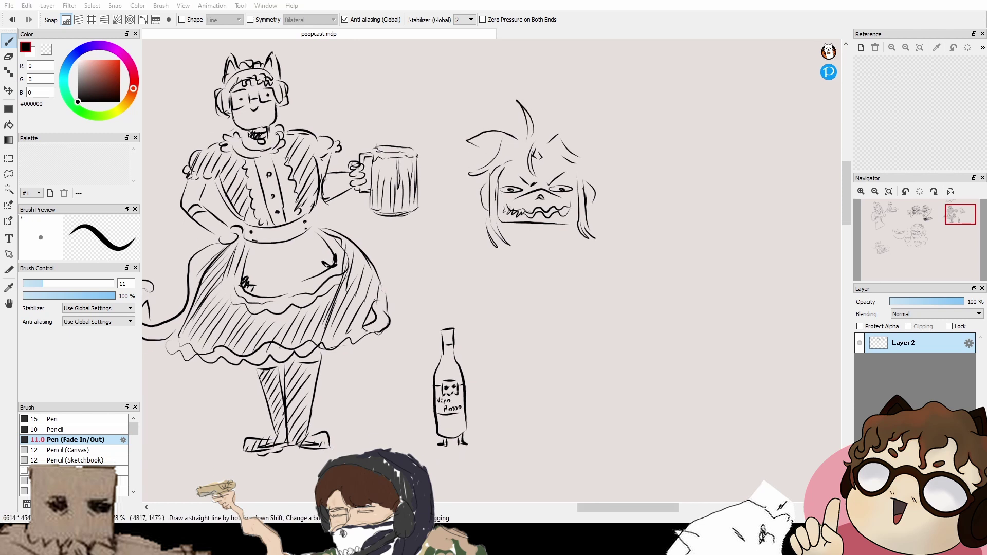
key("ctrl+z")
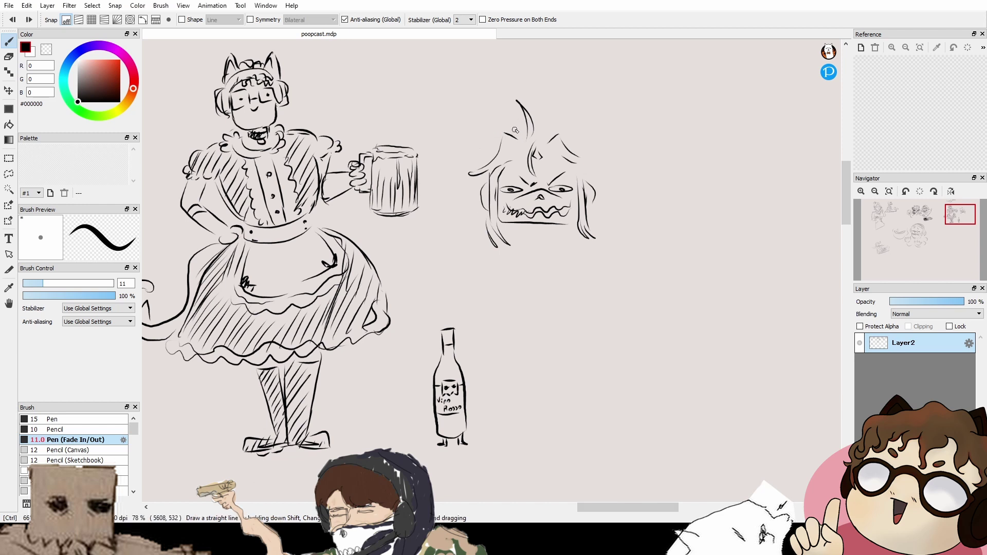
mouse_move(503, 136)
left_mouse_down()
mouse_move(464, 157)
mouse_move(471, 166)
mouse_move(450, 168)
mouse_move(470, 204)
left_mouse_up()
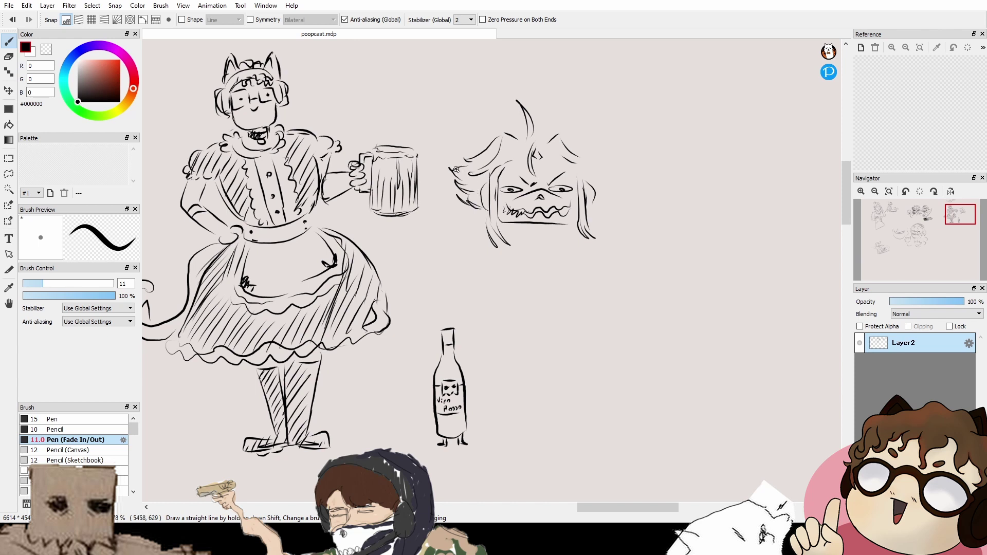
left_click_drag(456, 170, 472, 168)
mouse_move(533, 143)
left_mouse_down()
mouse_move(479, 145)
mouse_move(557, 144)
left_mouse_up()
key("ctrl+z")
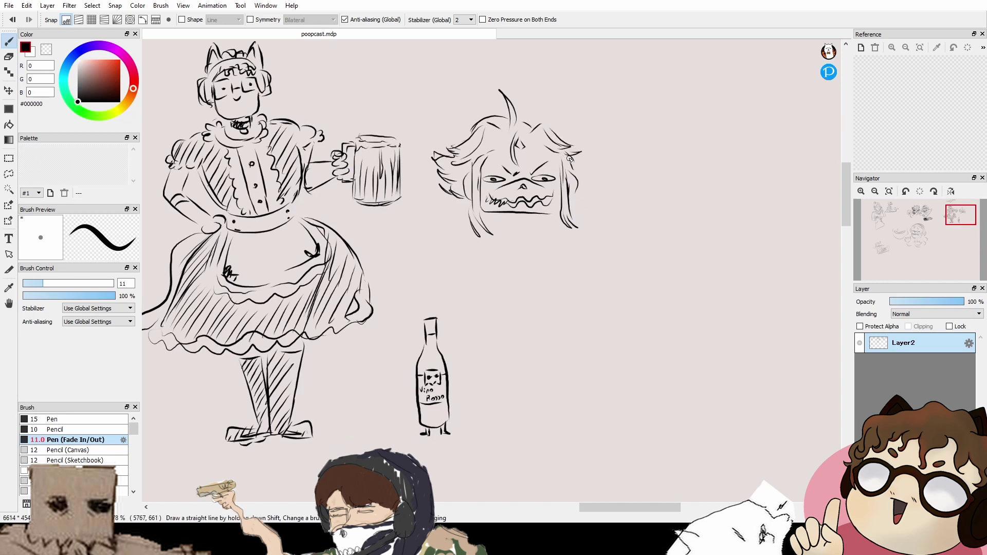
scroll(570, 158, "down", 1)
scroll(570, 159, "right", 3)
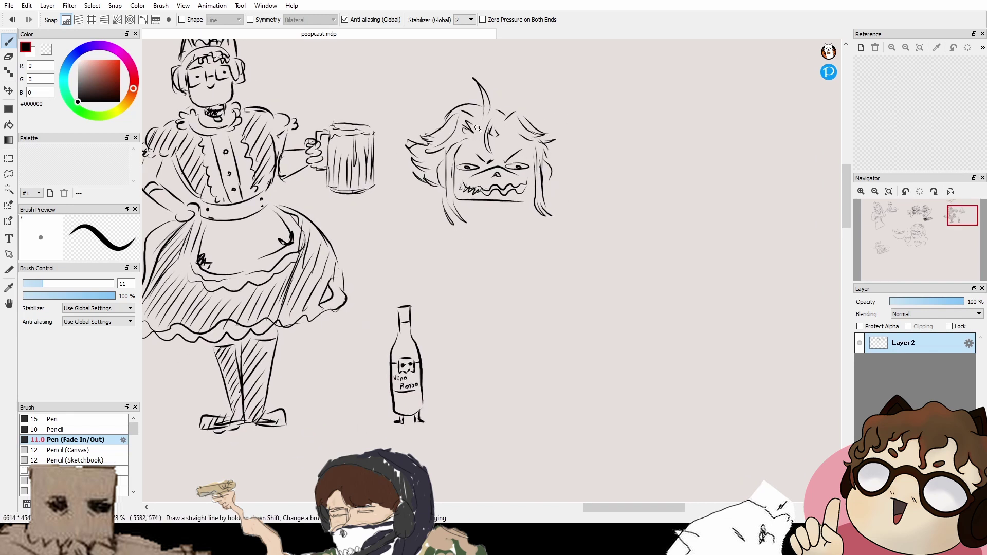
scroll(424, 162, "down", 4)
scroll(424, 162, "right", 1)
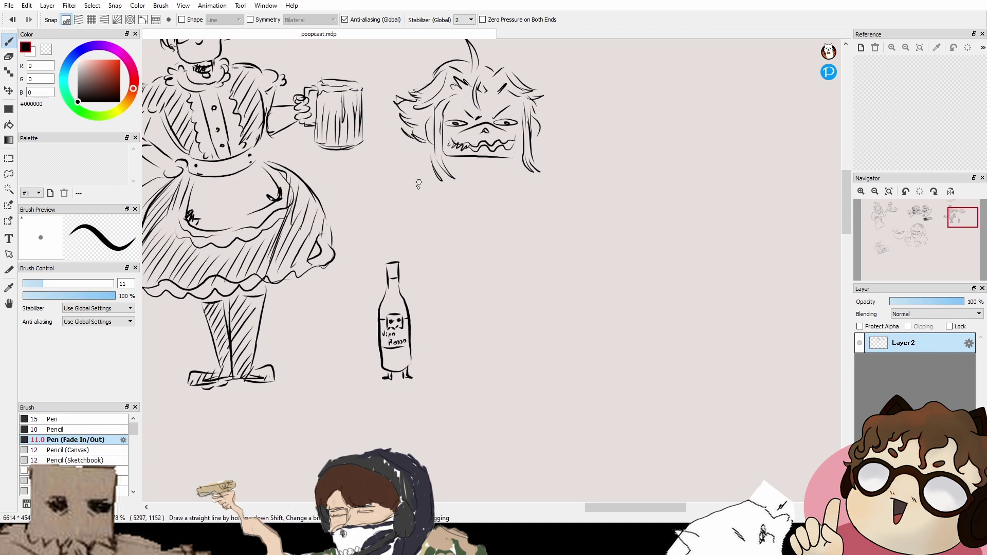
Step: Draw two curved arms spreading from below the angry head, each ending in a rounded, paw-like hand
scroll(421, 163, "up", 1)
left_click_drag(435, 164, 379, 205)
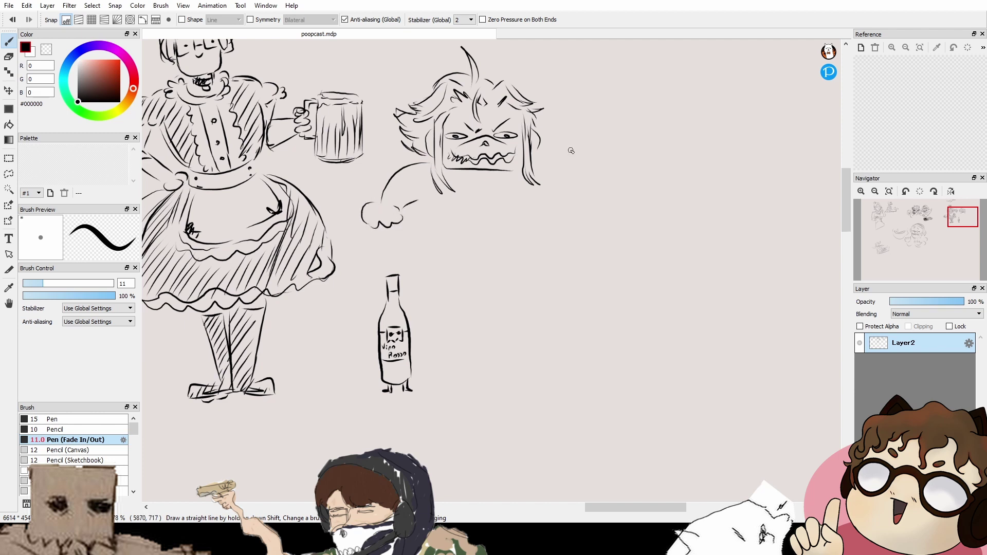
mouse_move(557, 160)
left_mouse_down()
mouse_move(580, 185)
mouse_move(590, 204)
left_mouse_up()
mouse_move(549, 205)
left_mouse_down()
mouse_move(553, 213)
mouse_move(590, 206)
left_mouse_up()
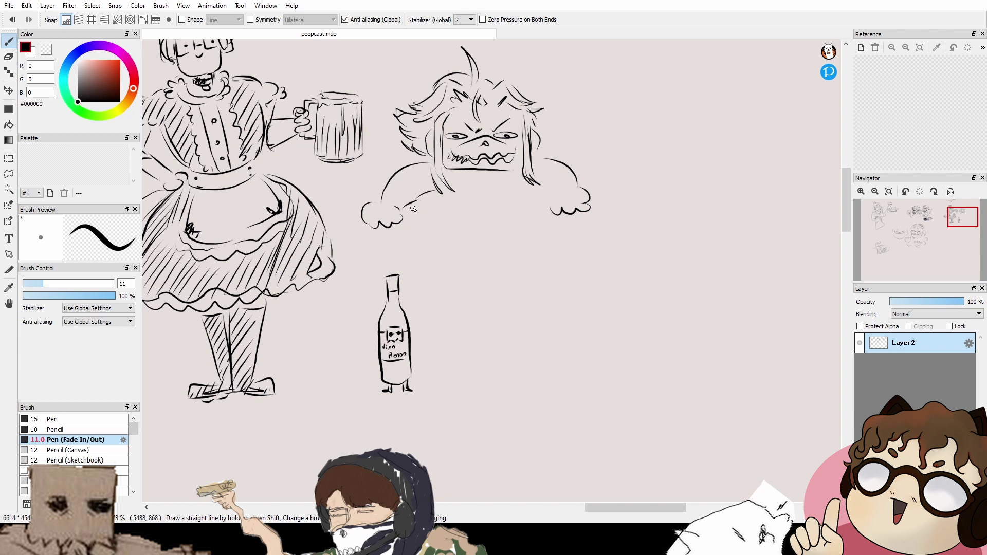
Step: Draw the angry character's torso sides, short spread legs with pointed feet, an arch between the legs, and a wavy tail beside the bottle
left_click_drag(410, 258, 401, 272)
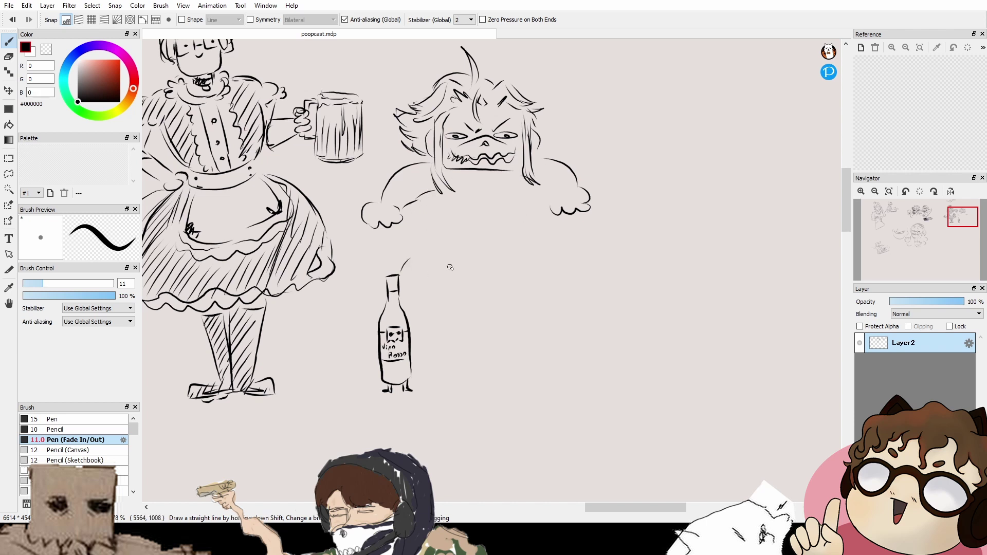
left_click_drag(539, 221, 553, 270)
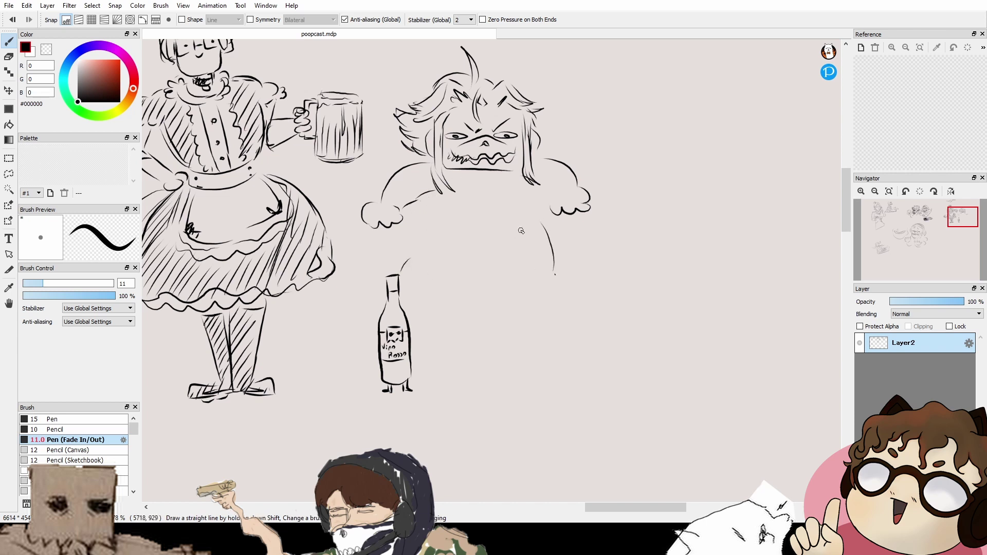
left_click_drag(386, 252, 325, 308)
left_click_drag(571, 295, 542, 307)
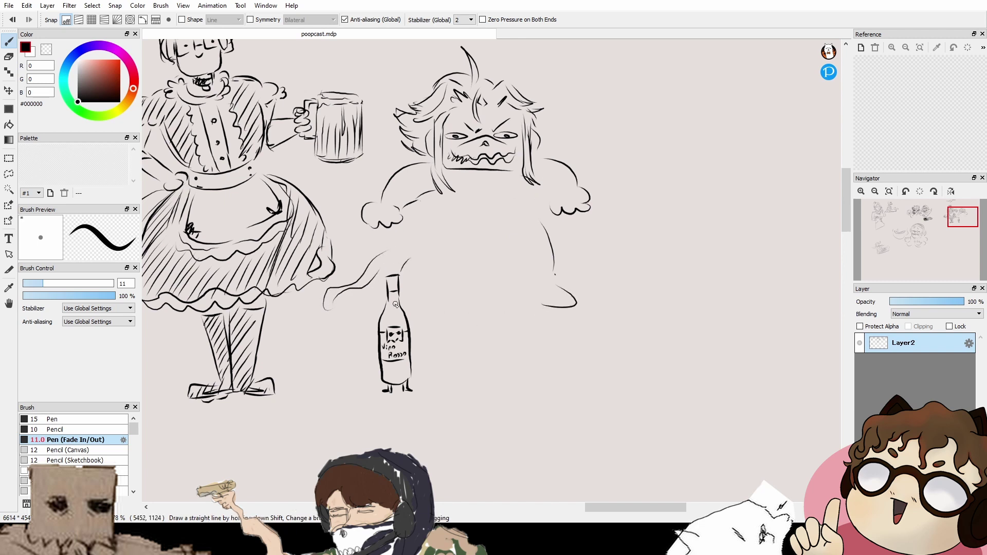
left_click_drag(405, 292, 396, 302)
key("ctrl+z")
key("ctrl+z")
left_click_drag(554, 276, 578, 298)
mouse_move(410, 306)
left_mouse_down()
mouse_move(468, 260)
mouse_move(547, 291)
mouse_move(420, 240)
mouse_move(534, 206)
mouse_move(550, 262)
mouse_move(551, 340)
left_mouse_up()
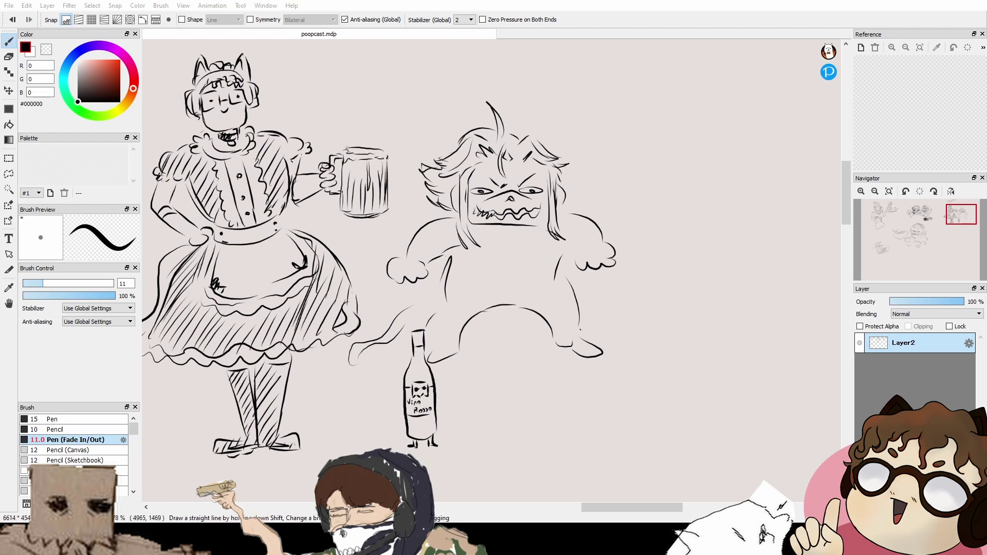
Step: Draw a curved waistline across the angry character's hips and rounded, baggy bulges over both thighs
left_click_drag(452, 329, 477, 320)
mouse_move(455, 331)
left_mouse_down()
mouse_move(440, 329)
mouse_move(448, 297)
mouse_move(556, 271)
left_mouse_up()
key("ctrl+z")
left_click_drag(446, 297, 558, 281)
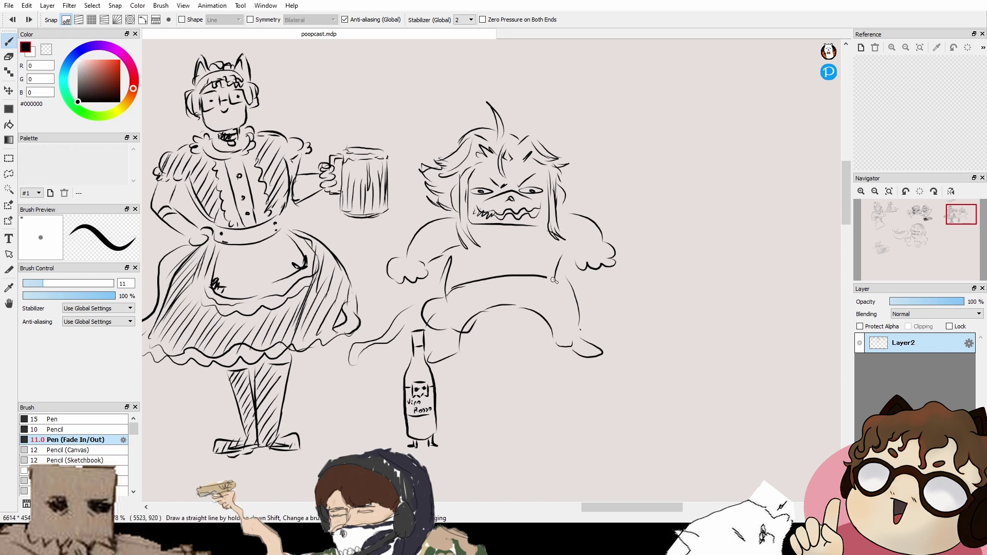
left_click_drag(558, 322, 575, 289)
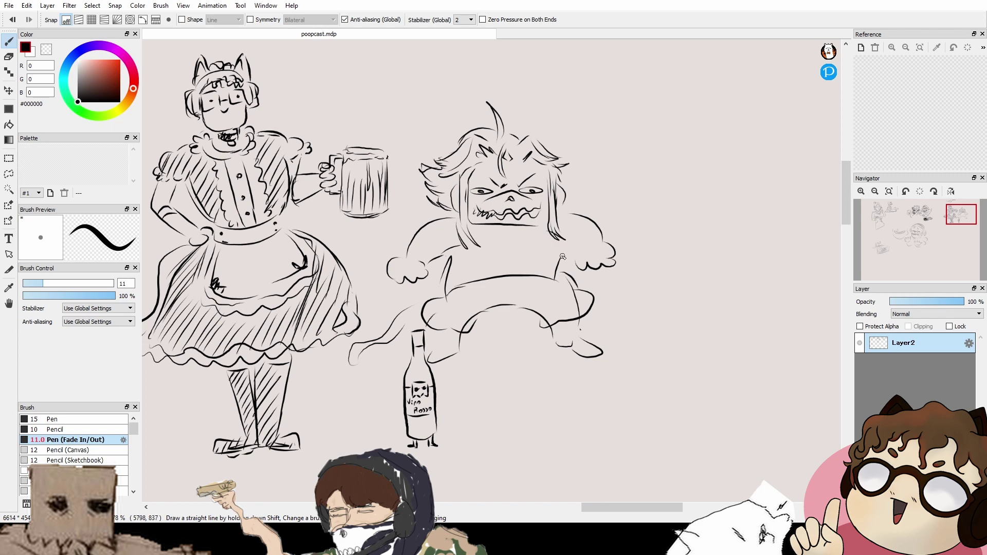
Step: Add inner contour curves to both arms and close the upper side of the angry character's torso
scroll(520, 184, "up", 4)
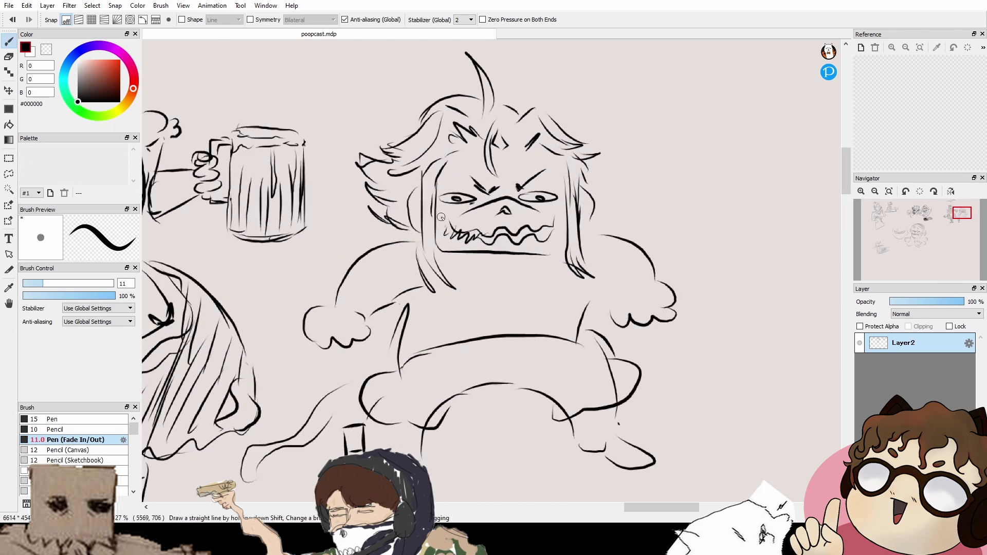
left_click_drag(544, 288, 564, 258)
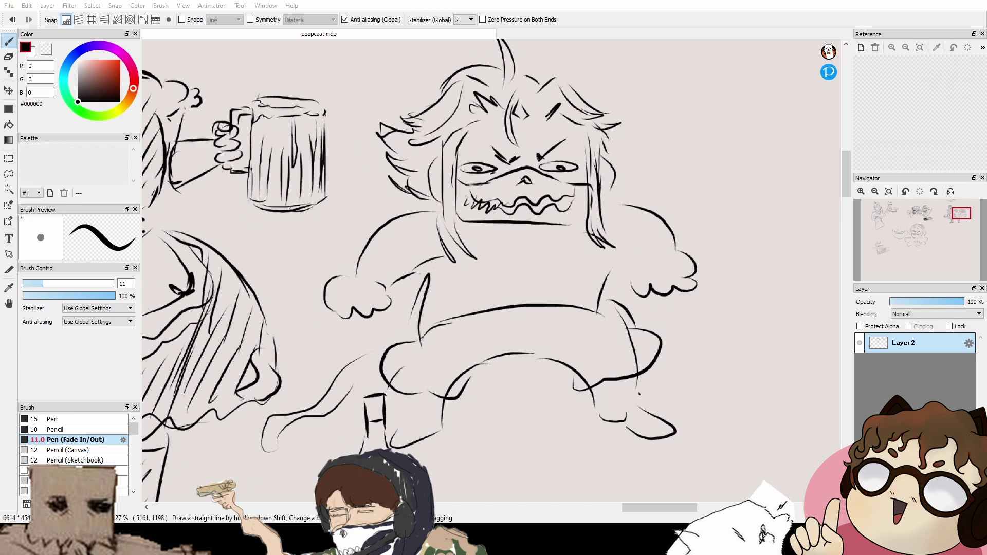
mouse_move(356, 270)
left_mouse_down()
mouse_move(371, 247)
mouse_move(396, 270)
left_mouse_up()
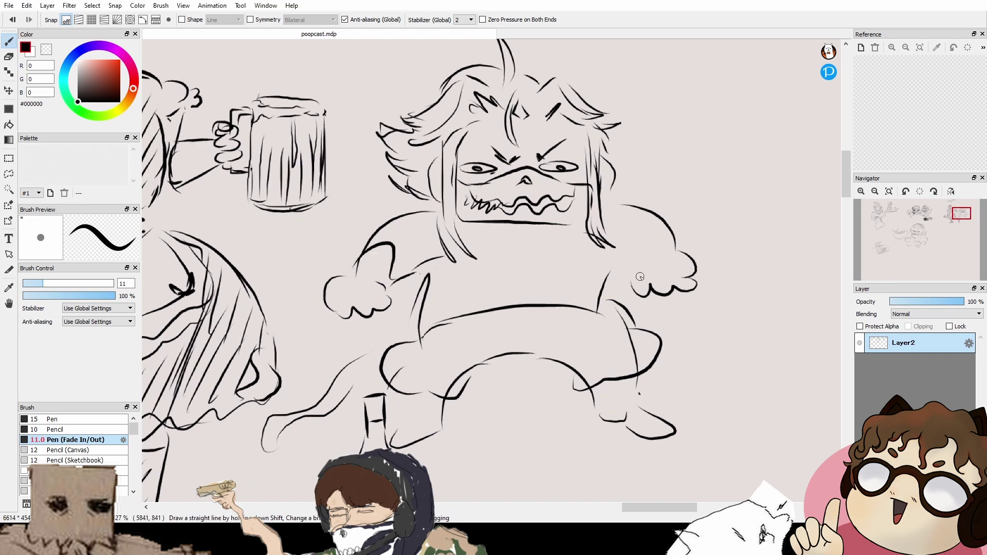
left_click_drag(639, 267, 671, 245)
mouse_move(608, 246)
left_mouse_down()
mouse_move(629, 273)
mouse_move(606, 283)
left_mouse_up()
scroll(530, 322, "down", 2)
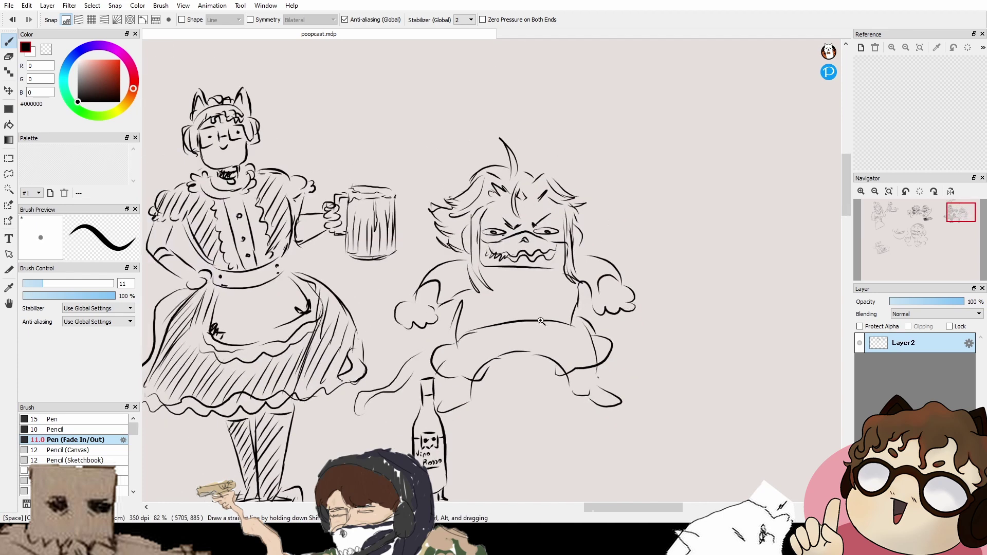
Step: Draw a sheet ghost outline in the empty space beside the angry character, with a rounded head and a long trailing hem
left_click_drag(529, 370, 547, 336)
scroll(560, 337, "down", 1)
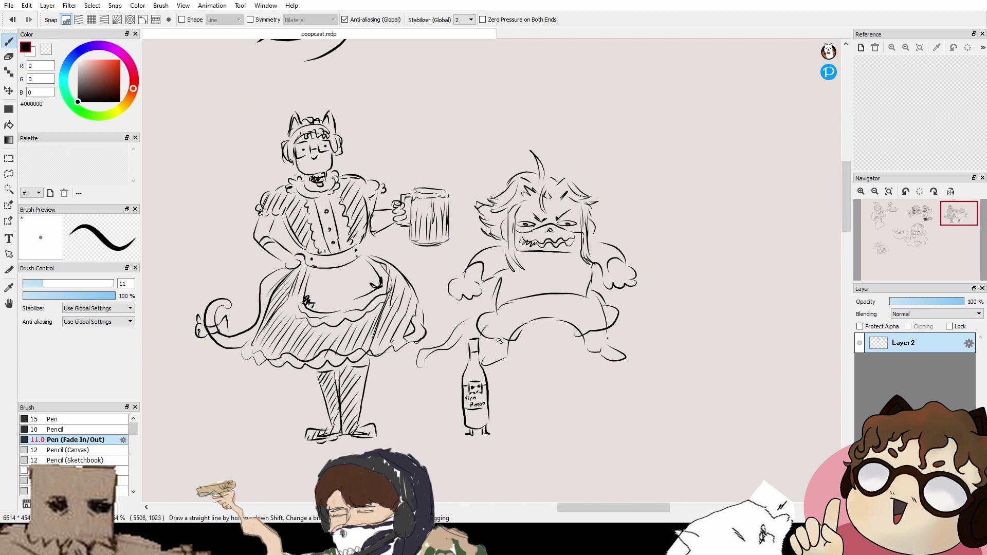
scroll(506, 268, "up", 4)
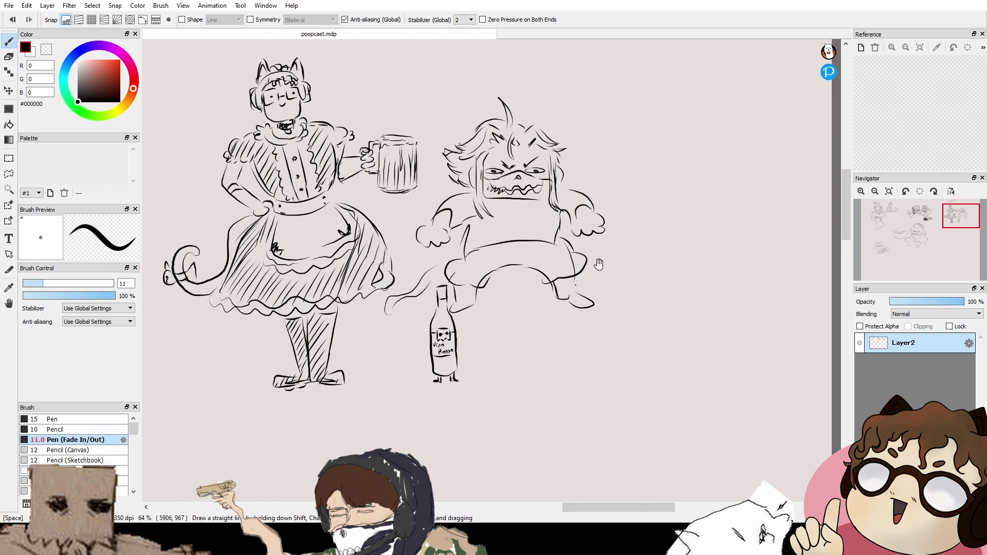
scroll(506, 268, "down", 2)
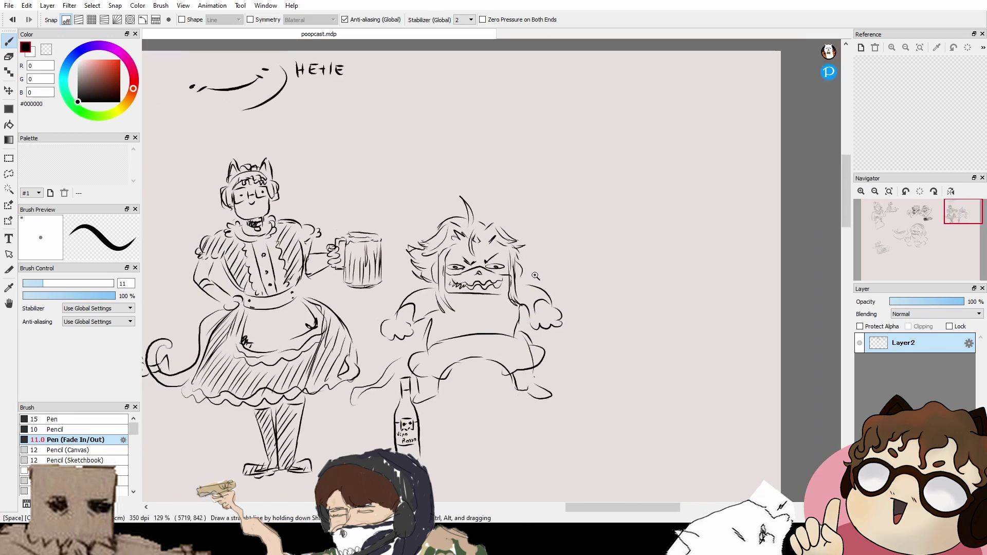
left_click_drag(557, 308, 584, 278)
left_click_drag(644, 304, 631, 271)
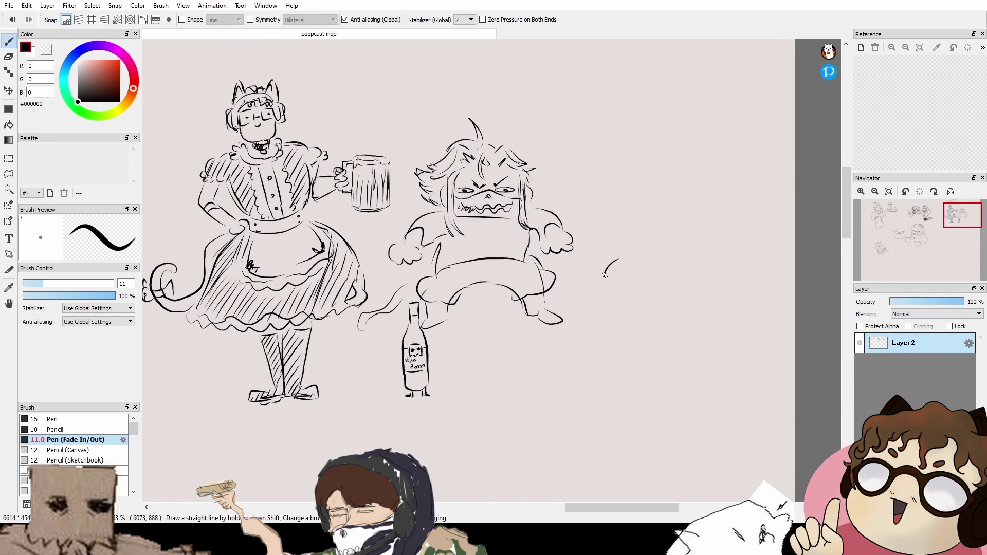
left_click_drag(604, 275, 603, 379)
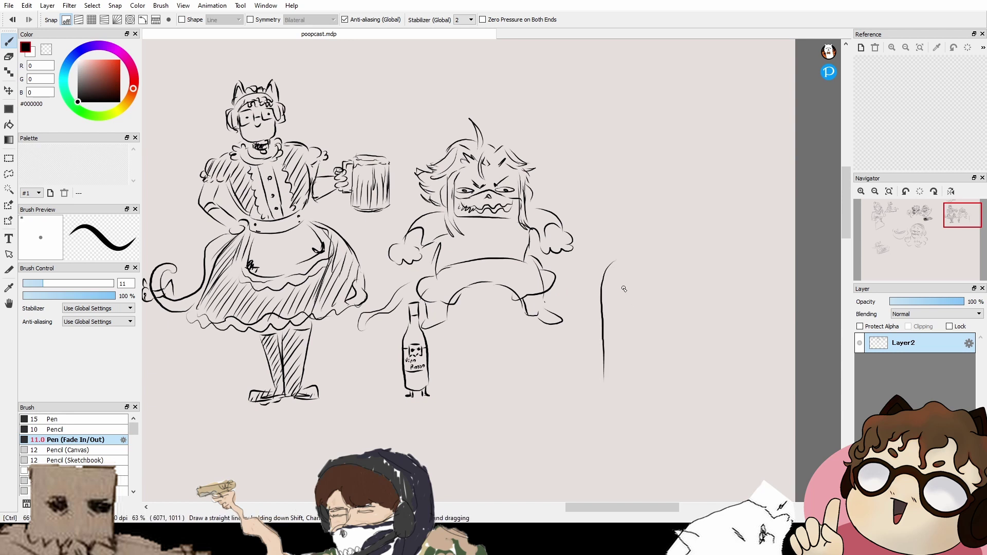
key("ctrl+z")
left_click_drag(600, 285, 596, 360)
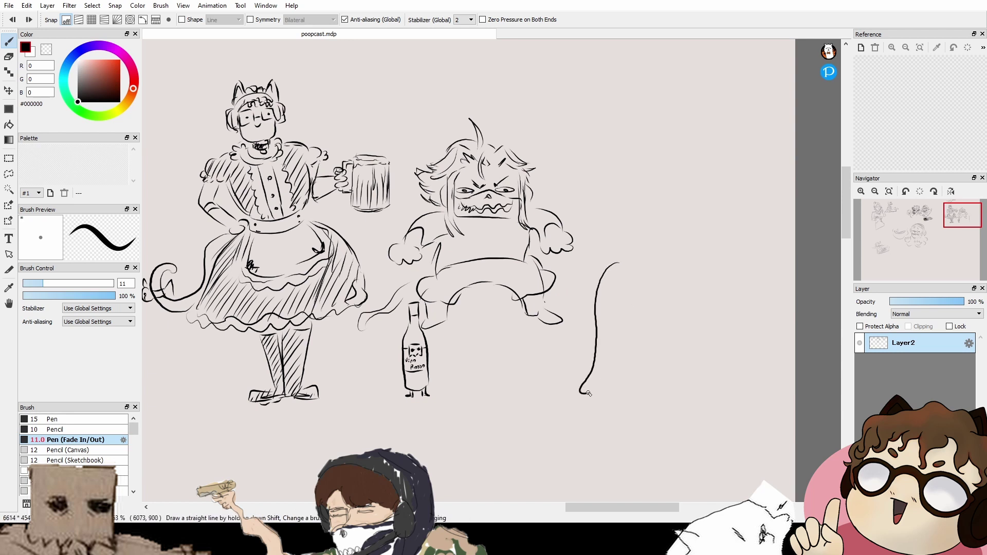
left_click_drag(621, 394, 759, 389)
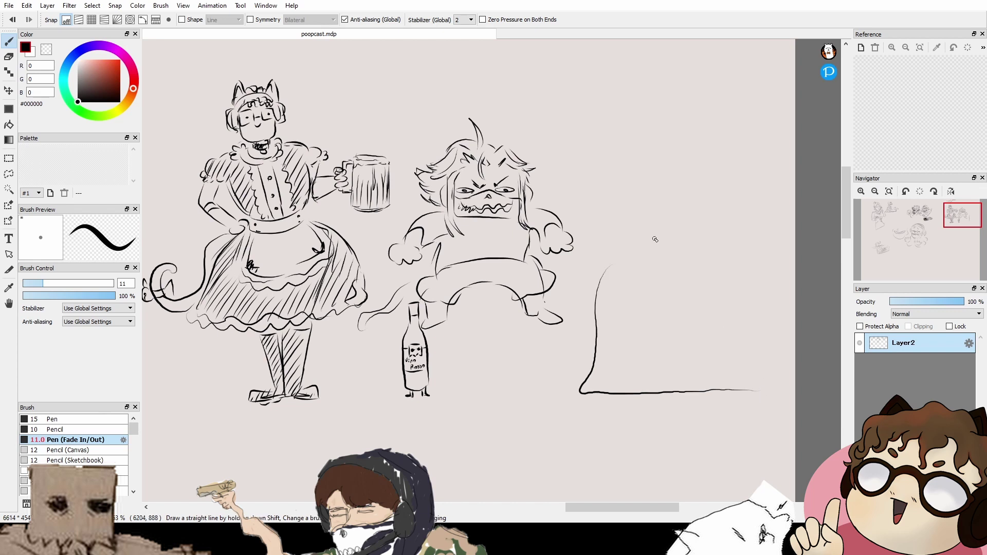
mouse_move(609, 271)
left_mouse_down()
mouse_move(652, 283)
mouse_move(667, 353)
mouse_move(658, 273)
mouse_move(684, 370)
mouse_move(752, 373)
left_mouse_up()
key("ctrl+z")
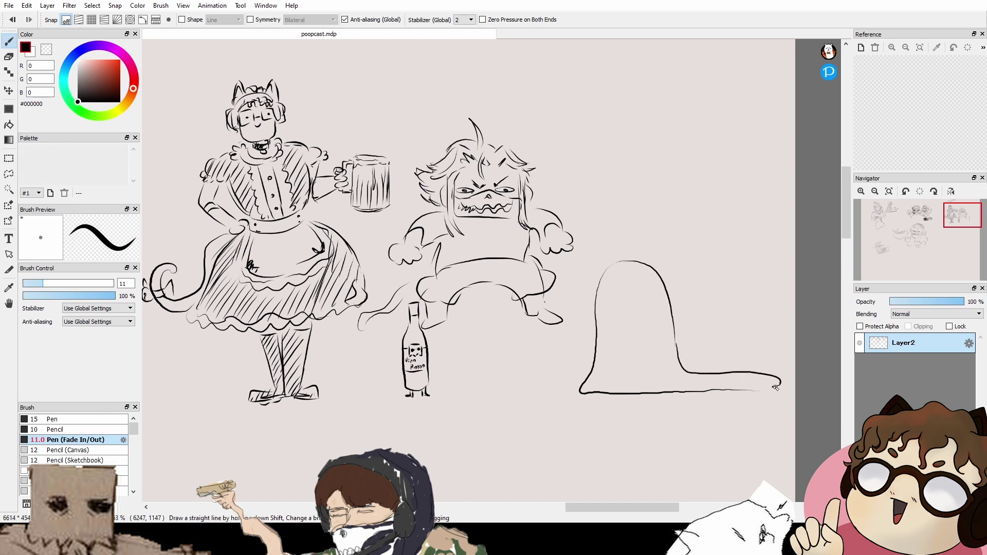
scroll(619, 308, "up", 5)
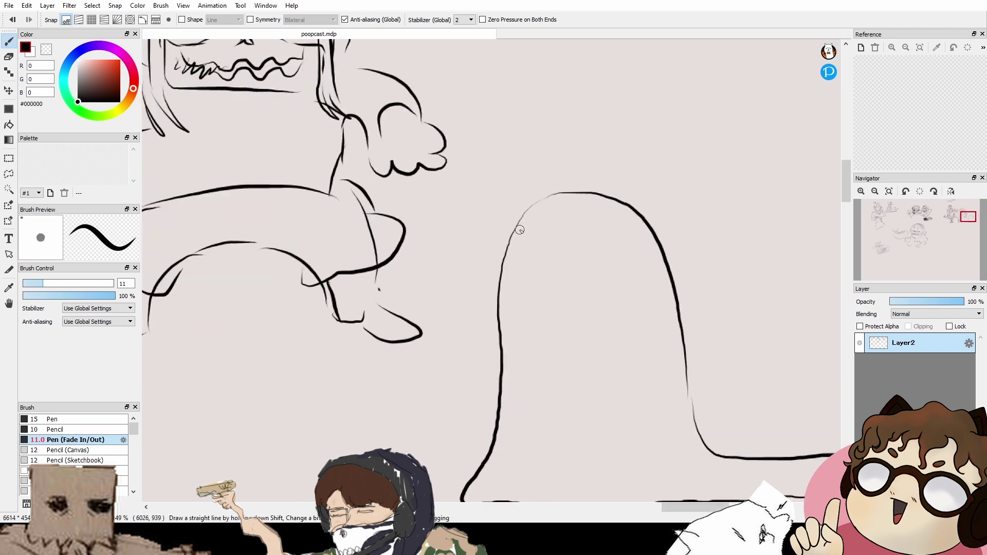
mouse_move(522, 257)
left_mouse_down()
mouse_move(522, 276)
mouse_move(571, 254)
left_mouse_up()
key("ctrl+z")
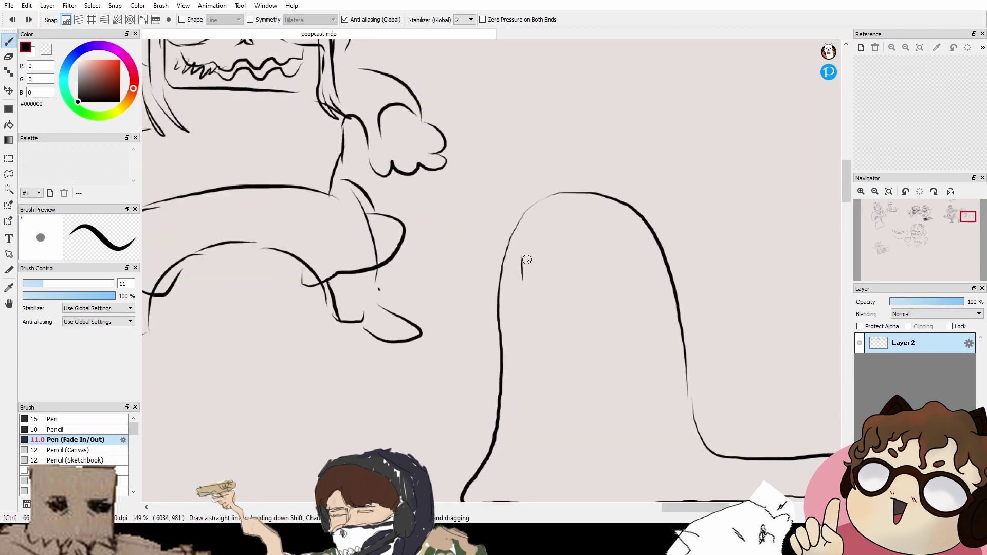
key("ctrl+z")
mouse_move(513, 267)
left_mouse_down()
mouse_move(518, 293)
mouse_move(547, 285)
mouse_move(515, 264)
mouse_move(541, 262)
mouse_move(552, 275)
mouse_move(577, 263)
mouse_move(615, 264)
left_mouse_up()
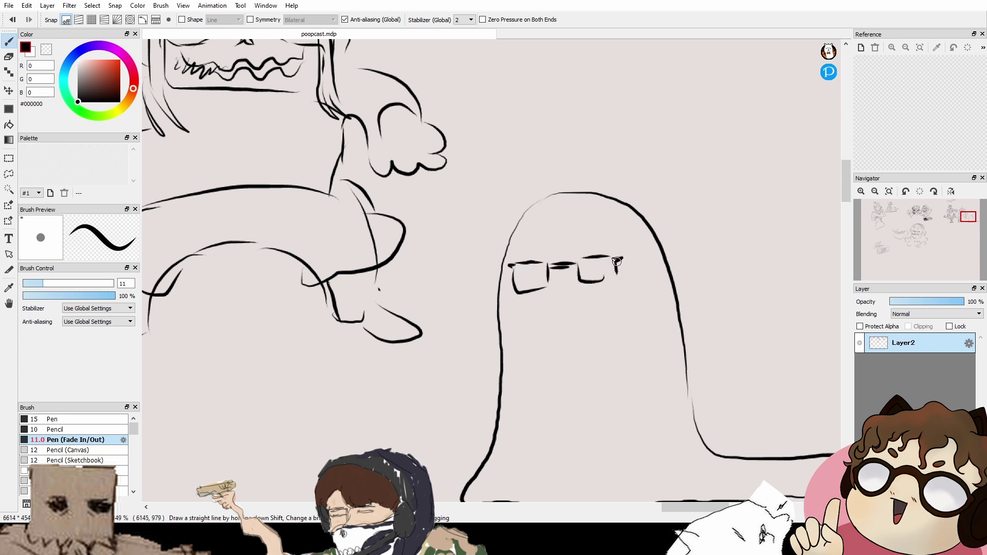
key("ctrl+z")
key("ctrl+z")
key("ctrl+z")
key("ctrl+z")
key("ctrl+z")
key("ctrl+z")
key("ctrl+z")
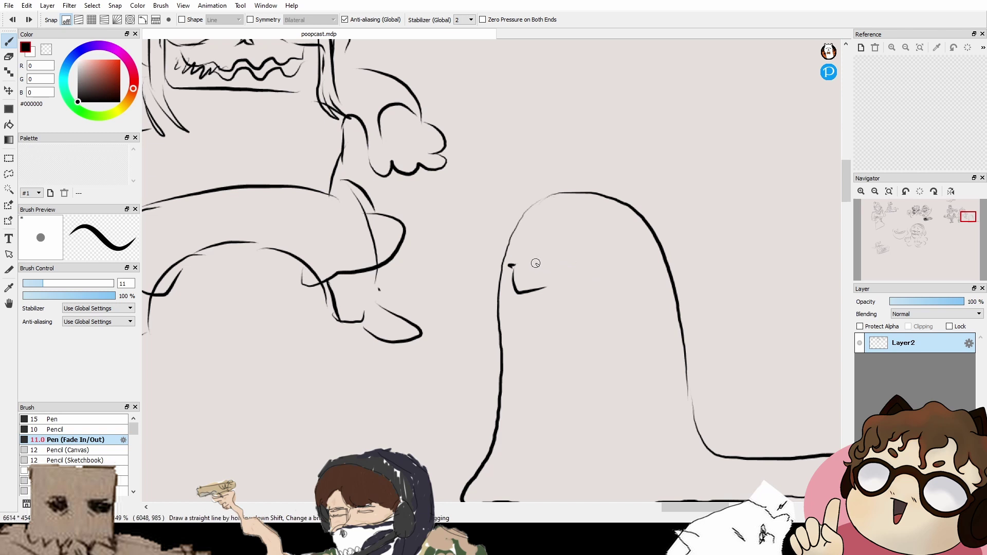
Step: Draw round, dark-shaded sunglasses joined by a scribbled bridge on the ghost's face
mouse_move(525, 261)
left_mouse_down()
mouse_move(549, 280)
mouse_move(554, 263)
mouse_move(572, 264)
mouse_move(566, 271)
left_mouse_up()
mouse_move(586, 258)
left_mouse_down()
mouse_move(536, 257)
mouse_move(527, 284)
mouse_move(546, 267)
mouse_move(544, 277)
mouse_move(574, 263)
mouse_move(575, 272)
mouse_move(591, 263)
mouse_move(589, 279)
mouse_move(620, 268)
left_mouse_up()
left_click_drag(549, 272, 575, 265)
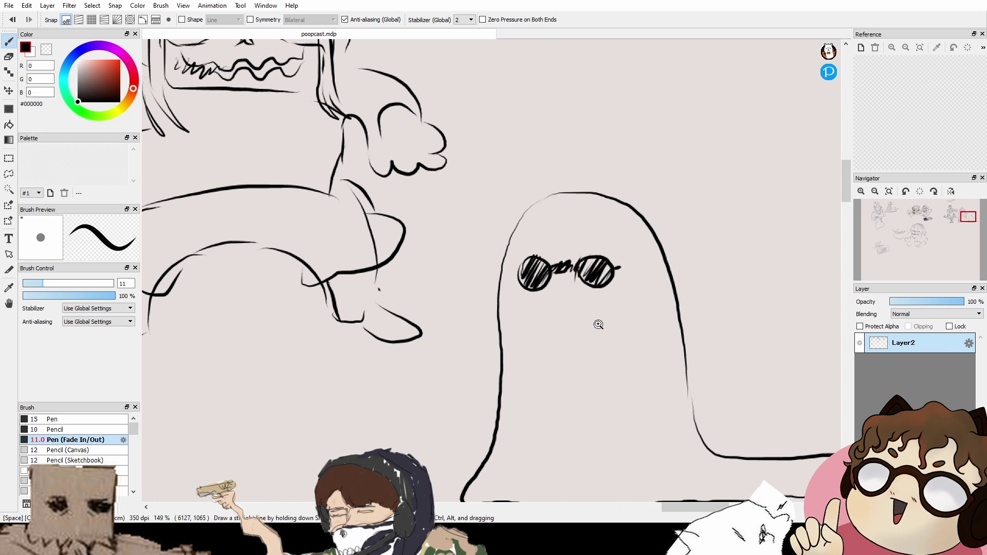
Step: Draw vertical fold lines along the lower part of the ghost's sheet and a curved fold leading into the trailing hem
scroll(600, 325, "down", 5)
left_click_drag(602, 337, 591, 254)
left_click_drag(538, 332, 541, 349)
left_click_drag(545, 349, 546, 309)
left_click_drag(625, 286, 673, 338)
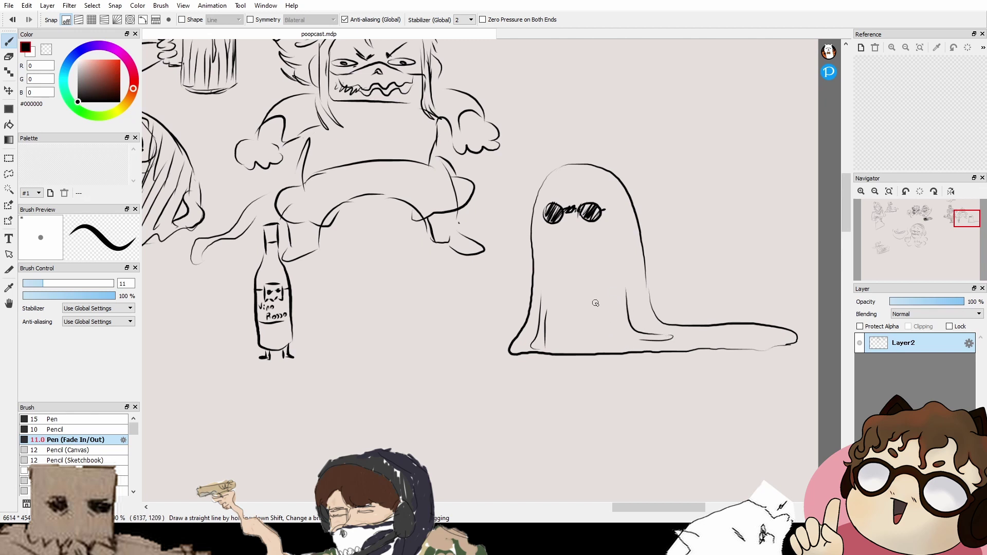
mouse_move(595, 299)
left_mouse_down()
mouse_move(594, 351)
mouse_move(570, 314)
left_mouse_up()
left_click_drag(670, 284, 651, 288)
Step: Draw a short, flat mouth just below the ghost's sunglasses
left_click_drag(617, 236, 514, 288)
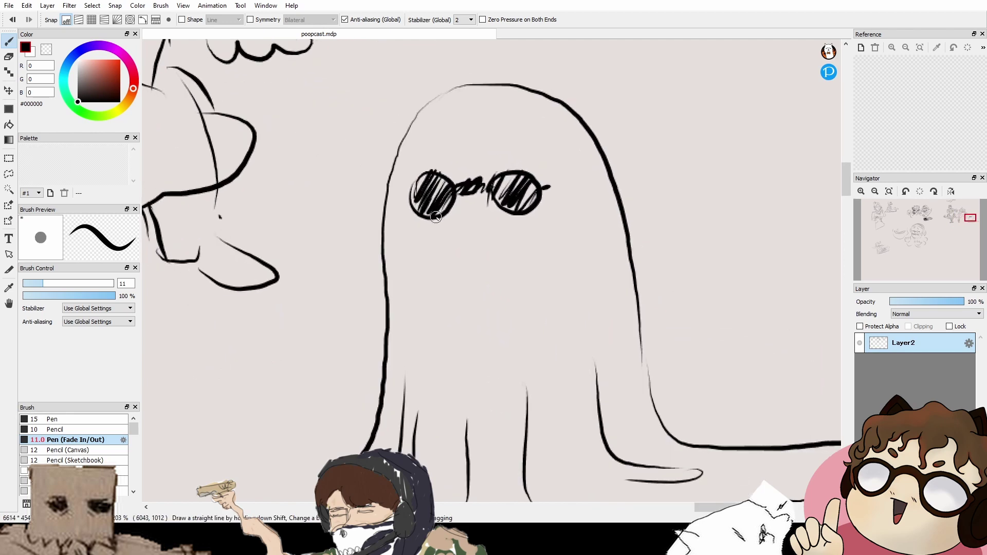
left_click_drag(423, 233, 521, 226)
left_click_drag(538, 348, 586, 290)
left_click_drag(503, 301, 604, 321)
left_click_drag(509, 322, 565, 342)
left_click_drag(565, 342, 589, 322)
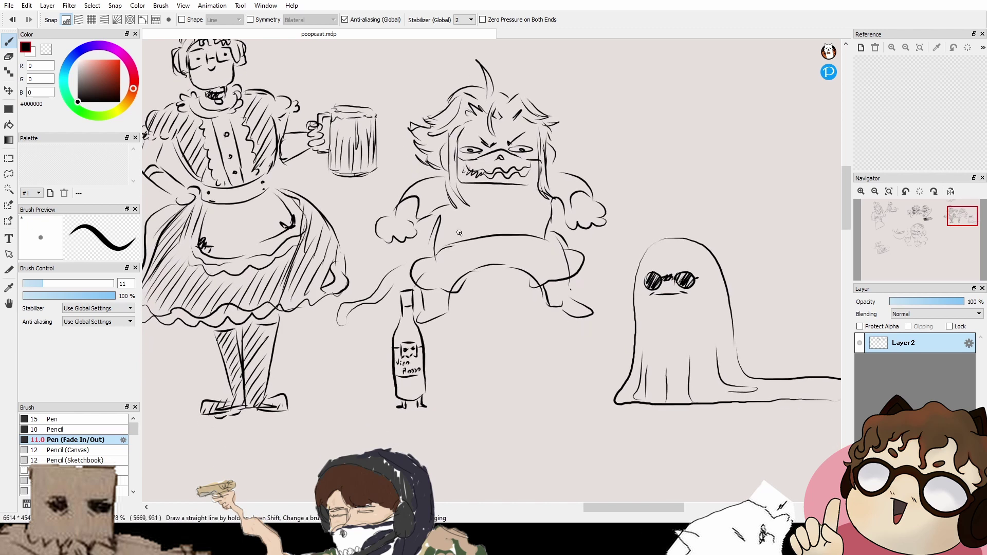
Step: Lasso-select the whole angry character including its tail, leaving out the wine bottle
left_click(8, 173)
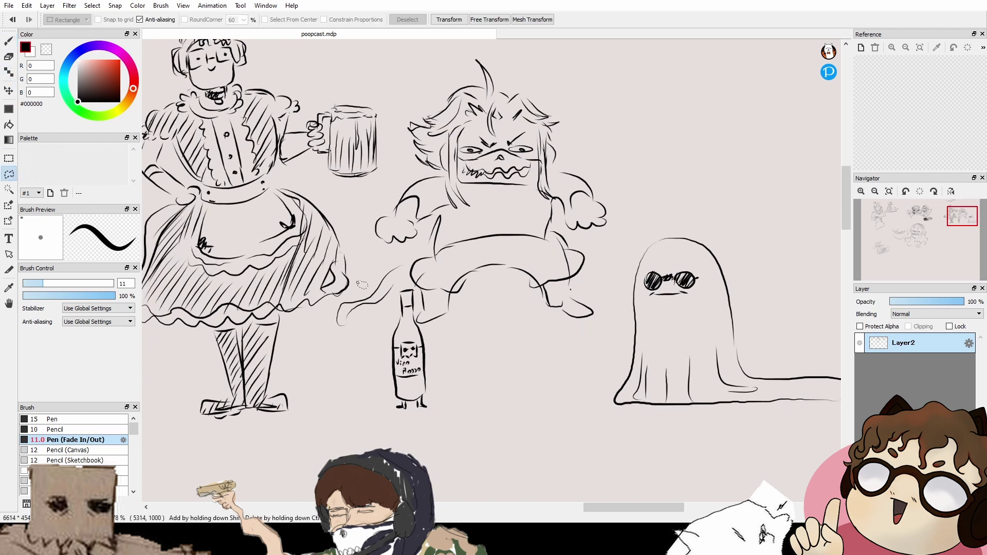
mouse_move(354, 293)
left_mouse_down()
mouse_move(332, 310)
mouse_move(389, 306)
mouse_move(435, 334)
left_mouse_up()
left_click(556, 313)
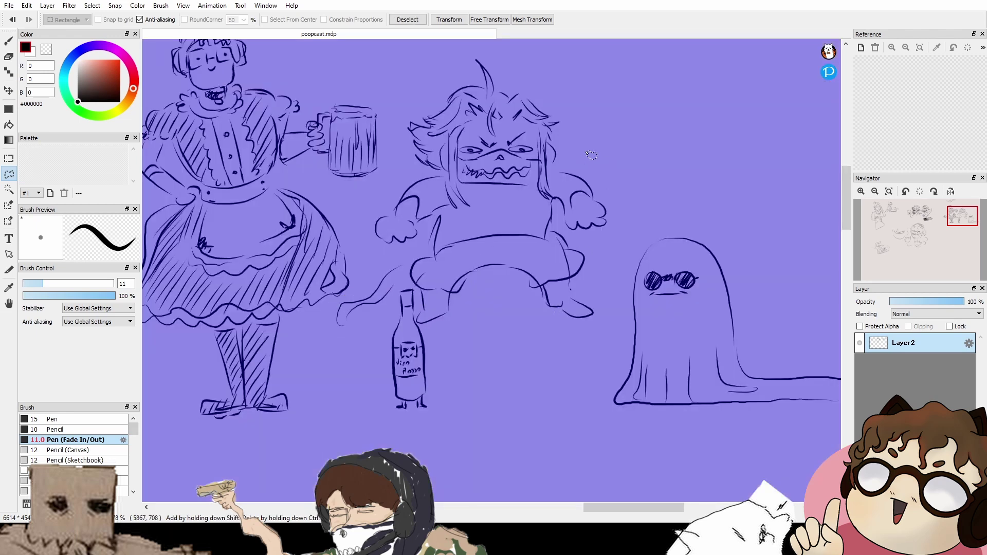
mouse_move(597, 164)
left_mouse_down()
mouse_move(617, 227)
mouse_move(578, 333)
mouse_move(462, 325)
left_mouse_up()
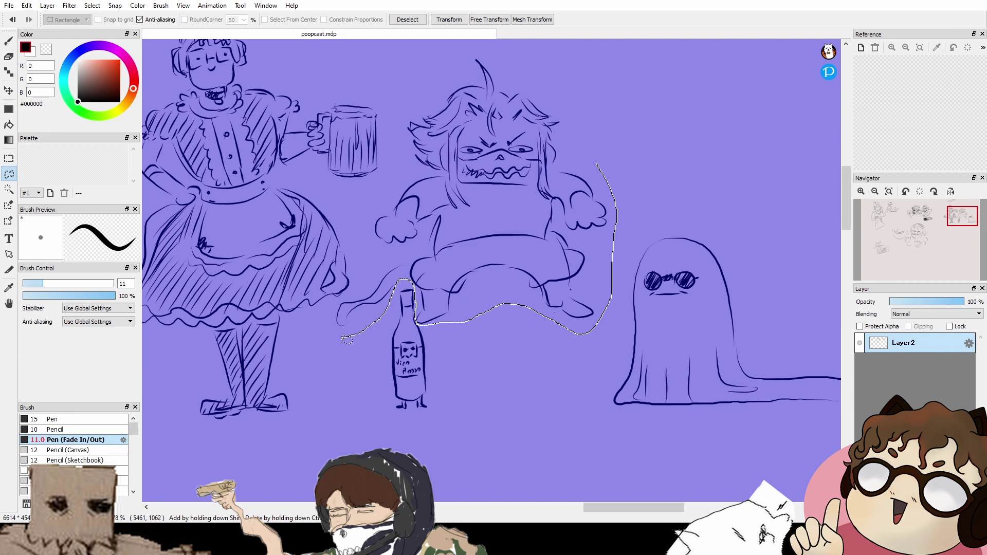
left_click_drag(369, 228, 404, 136)
left_click_drag(474, 57, 596, 164)
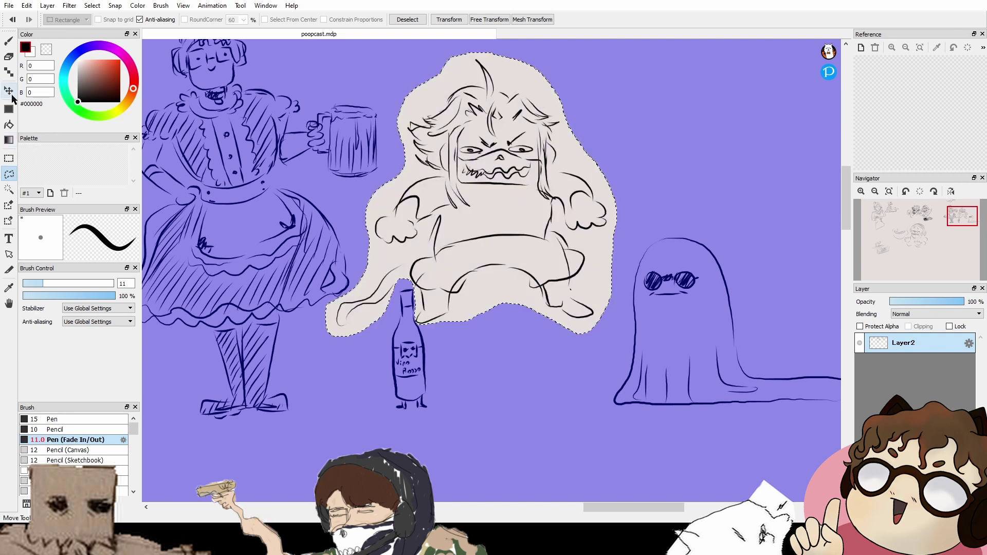
Step: Move the selected angry character down between the wine bottle and the ghost, level with their bases
left_click(11, 93)
mouse_move(532, 225)
left_mouse_down()
mouse_move(550, 296)
mouse_move(566, 312)
left_mouse_up()
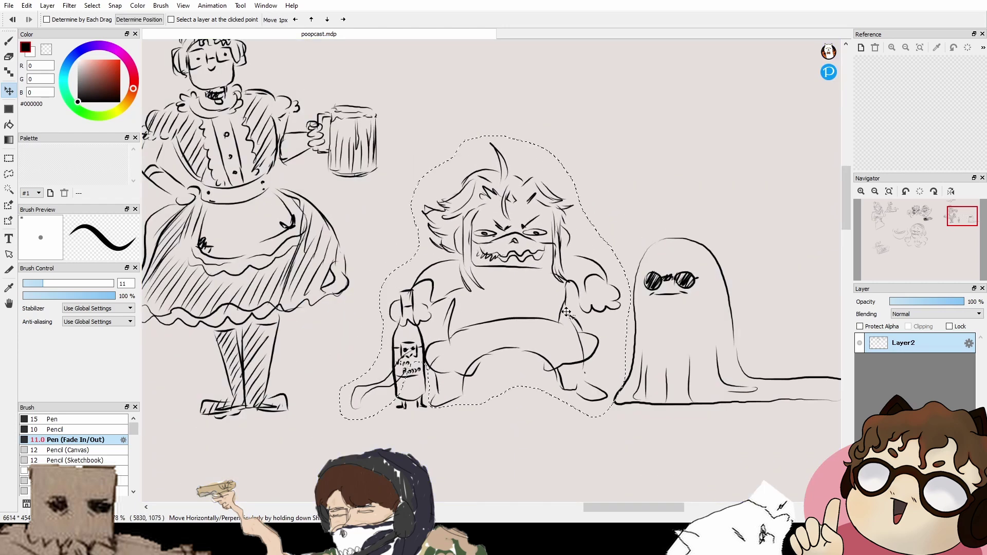
Step: Transform the selected angry character by stretching it taller, shift it slightly, and apply the transformation
left_click(74, 7)
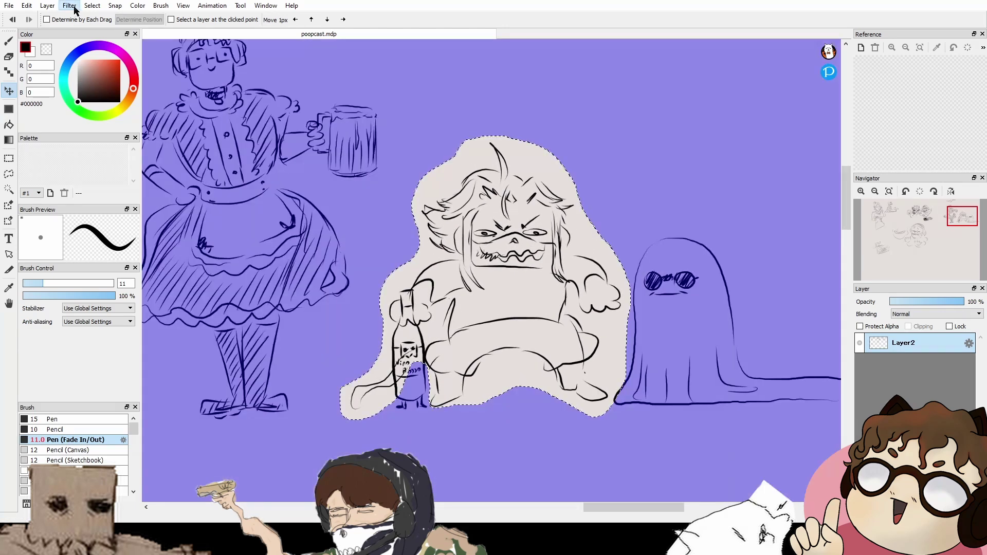
mouse_move(92, 8)
left_click(135, 155)
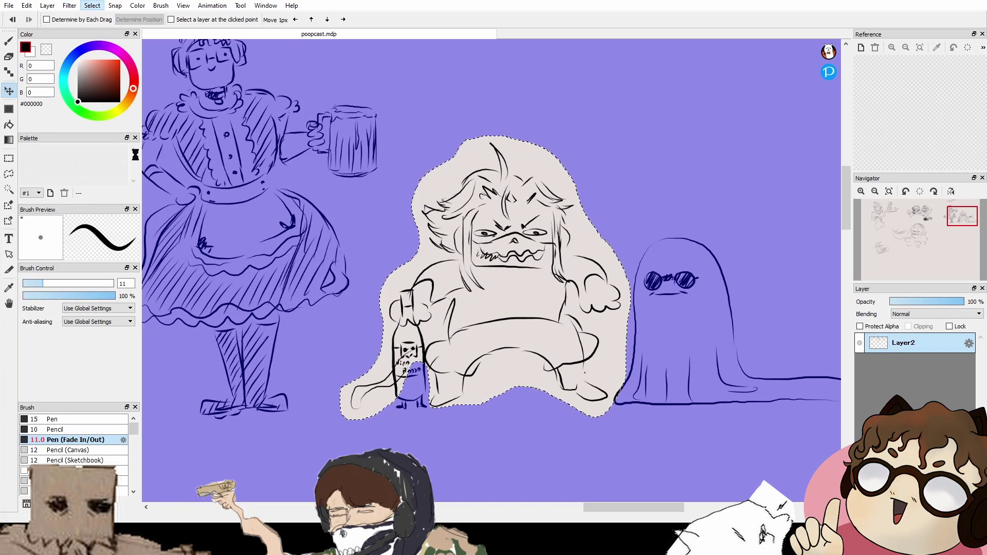
key("shift")
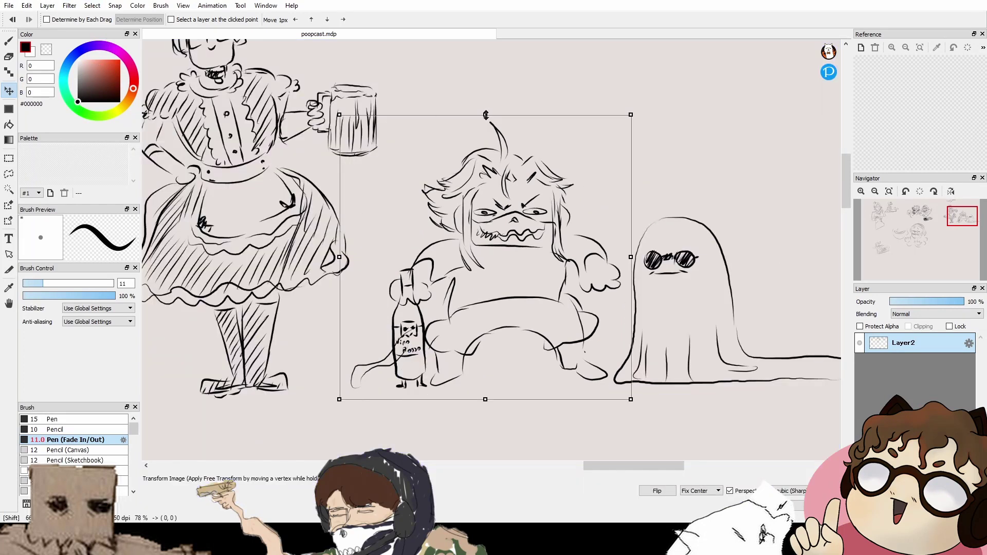
left_click_drag(486, 114, 485, 79)
left_click_drag(531, 208, 535, 195)
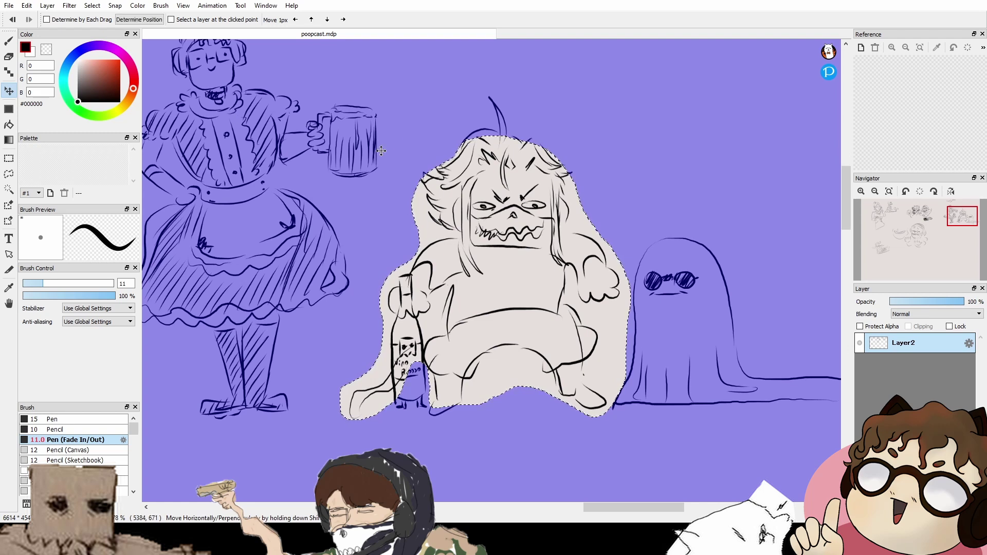
Step: Clear the selection and erase the ghost's mouth with the eraser at size 84
left_click(8, 174)
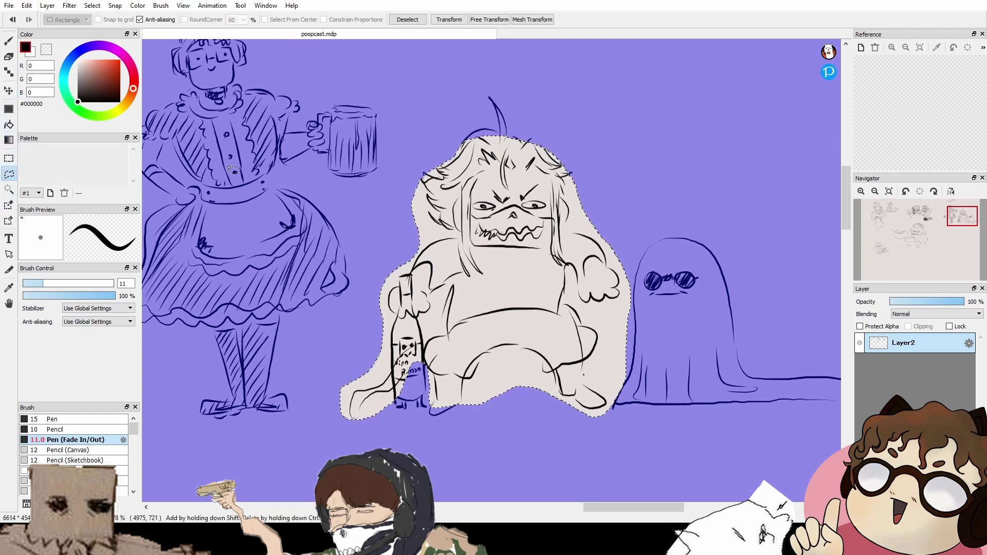
key("ctrl+d")
left_click_drag(746, 263, 690, 226)
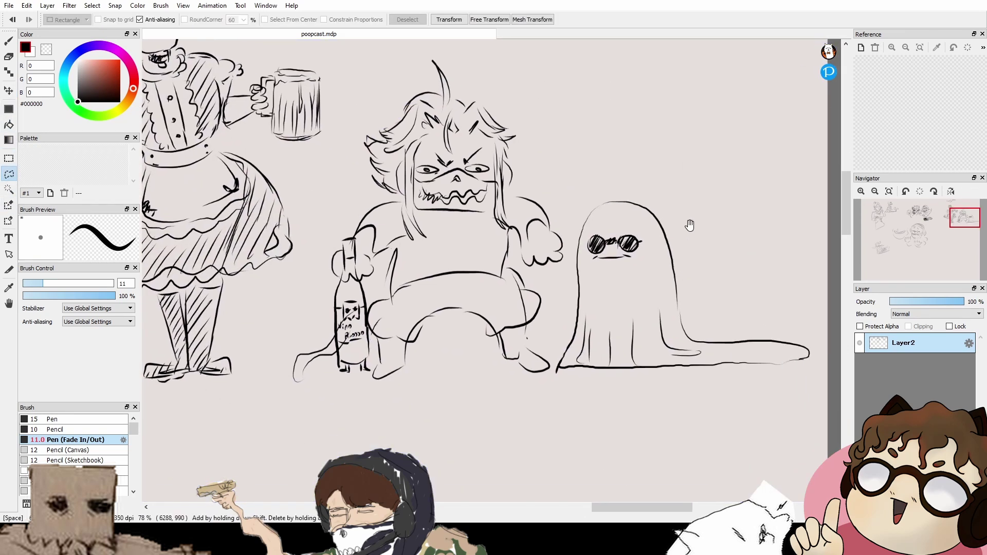
scroll(697, 263, "up", 2)
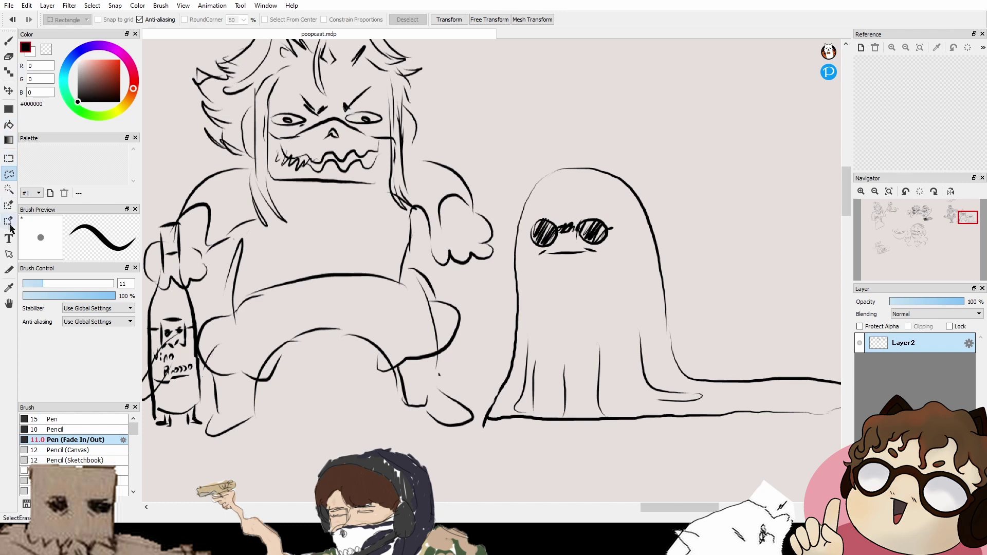
left_click(61, 471)
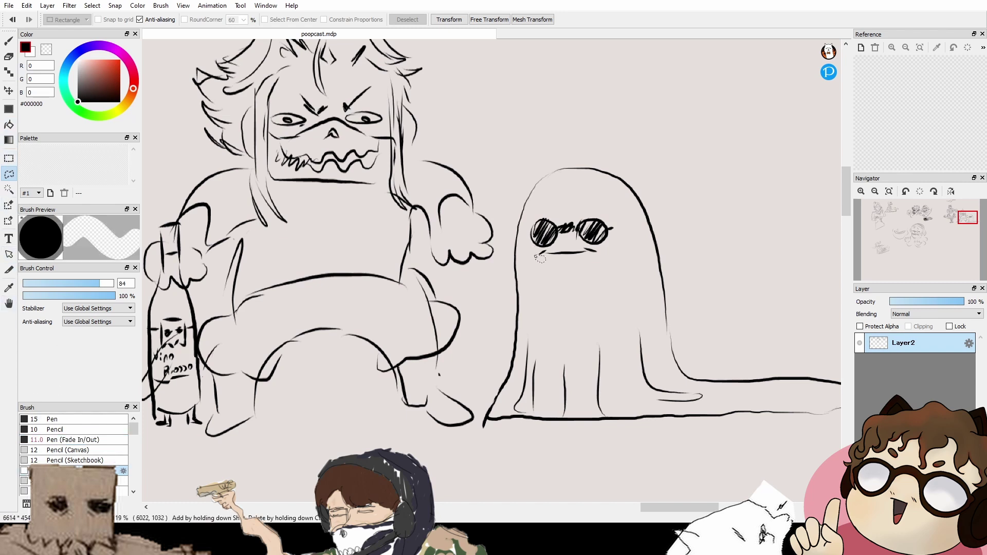
left_click(8, 43)
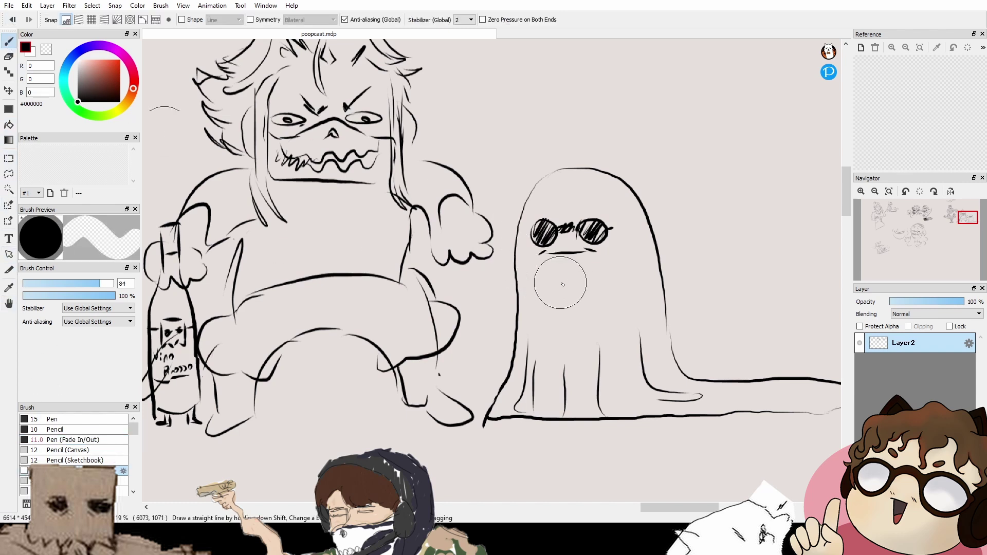
mouse_move(580, 279)
left_mouse_down()
mouse_move(553, 270)
mouse_move(577, 276)
left_mouse_up()
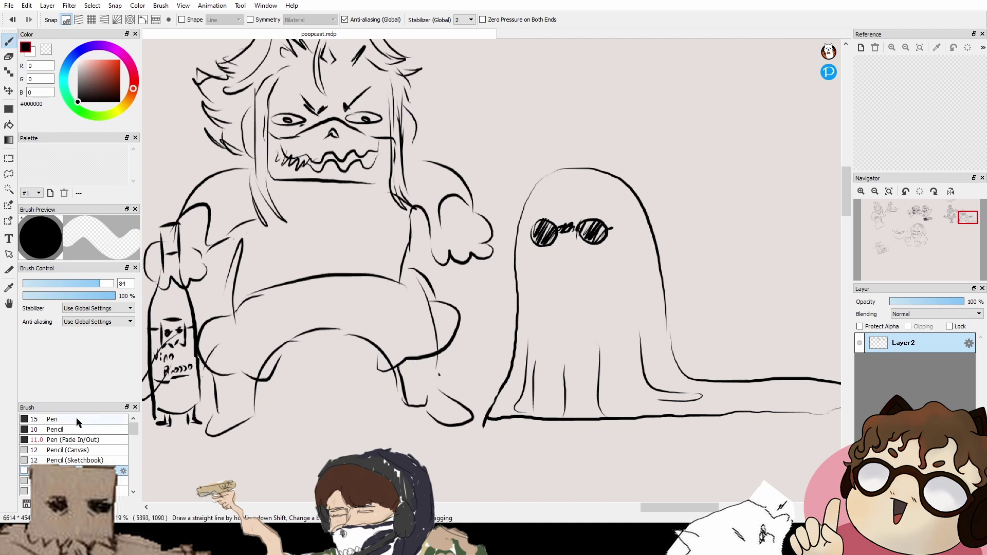
Step: Set the eraser size to 20 and erase the angry character's jagged mouth, keeping the jaw outline
left_click_drag(71, 286, 60, 284)
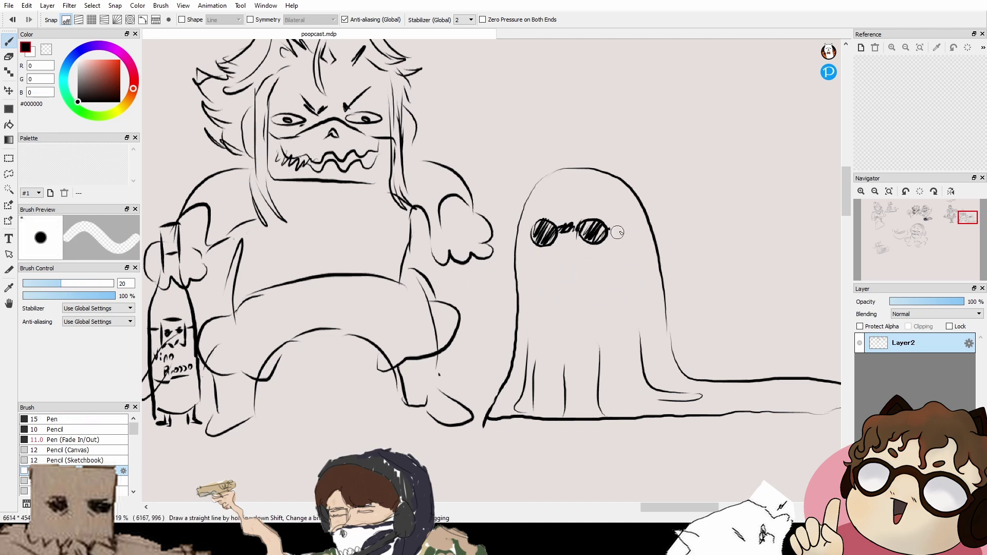
scroll(551, 353, "down", 1)
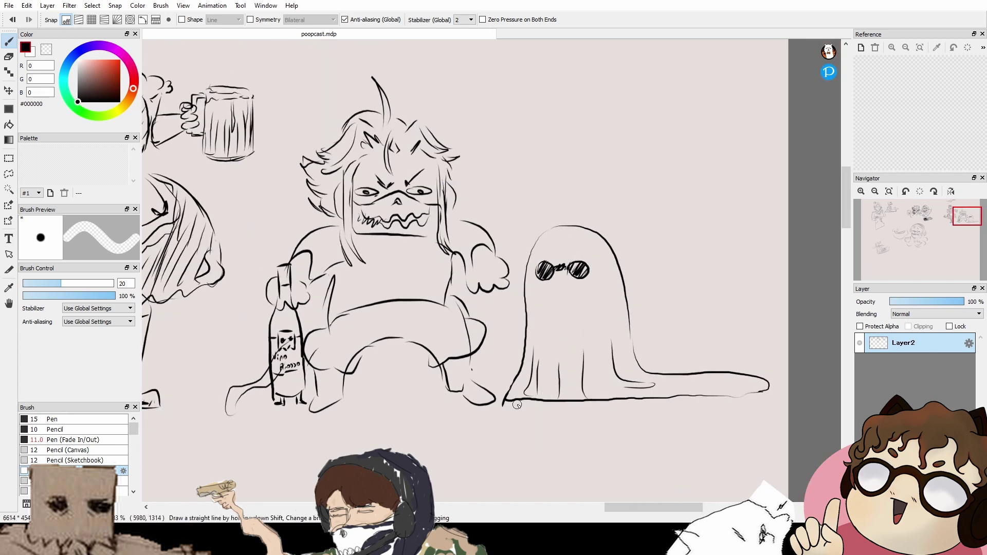
mouse_move(382, 217)
left_mouse_down()
mouse_move(507, 227)
mouse_move(515, 240)
mouse_move(466, 257)
mouse_move(491, 262)
mouse_move(473, 252)
mouse_move(540, 254)
mouse_move(563, 245)
left_mouse_up()
scroll(498, 251, "up", 2)
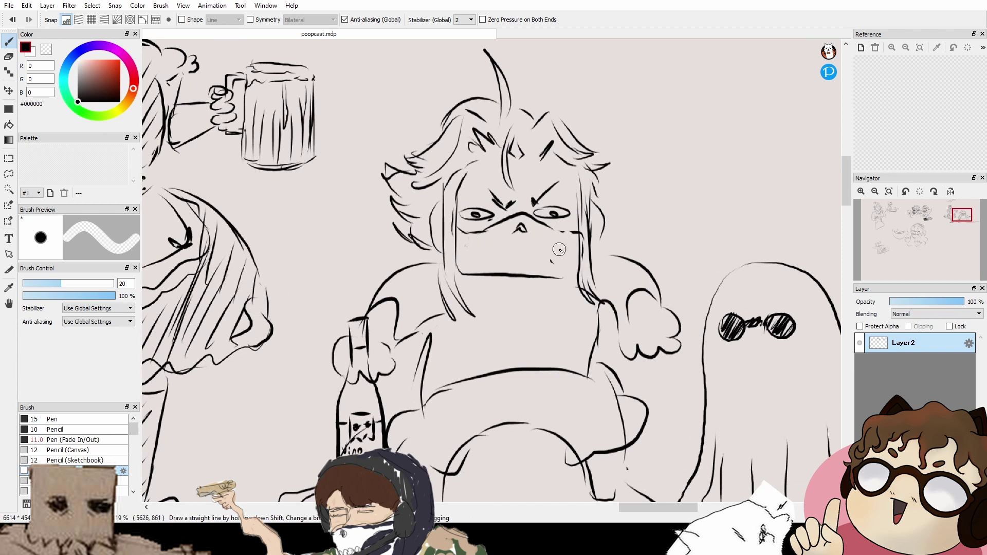
Step: Redraw the angry character's mouth as two wavy lines with Pen (Fade In/Out) at size 11
left_click(74, 440)
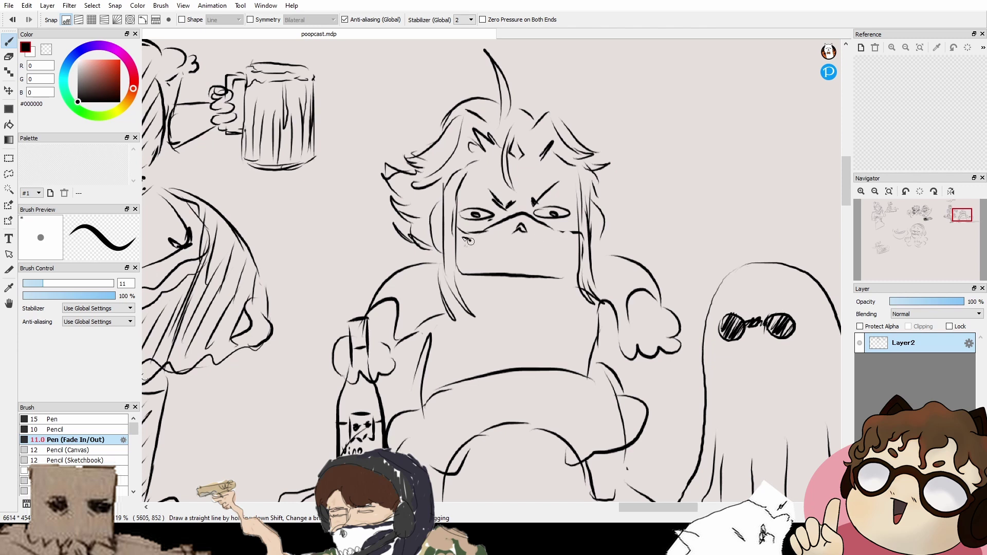
left_click_drag(490, 248, 571, 239)
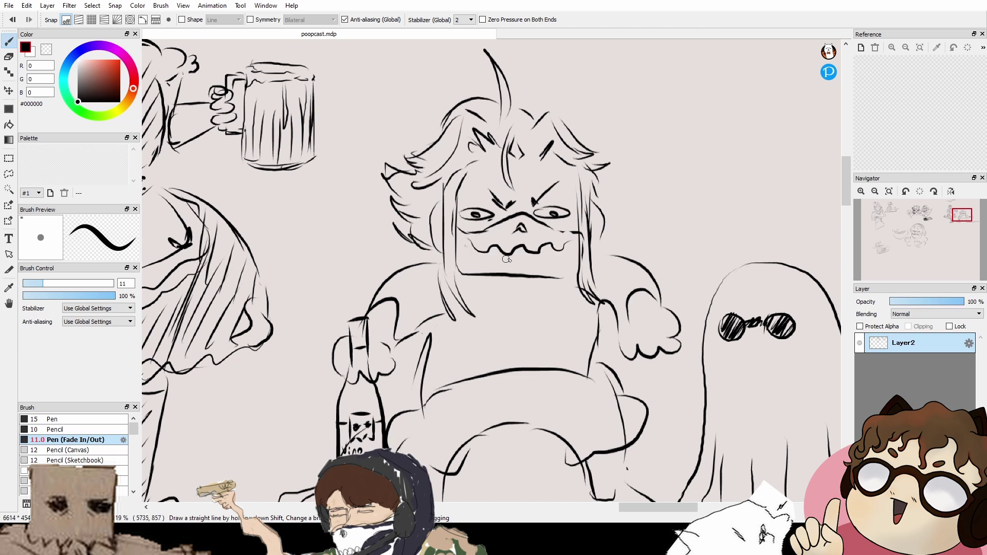
left_click_drag(487, 263, 570, 257)
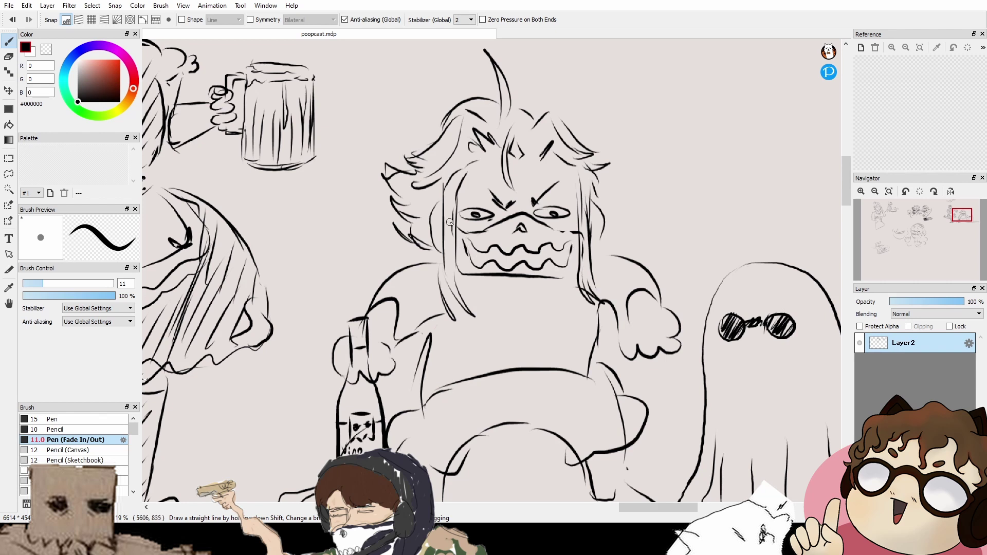
Step: Set the colour to red #FF0000 and paint the angry character's pupils
left_click(119, 61)
left_click_drag(135, 90, 140, 82)
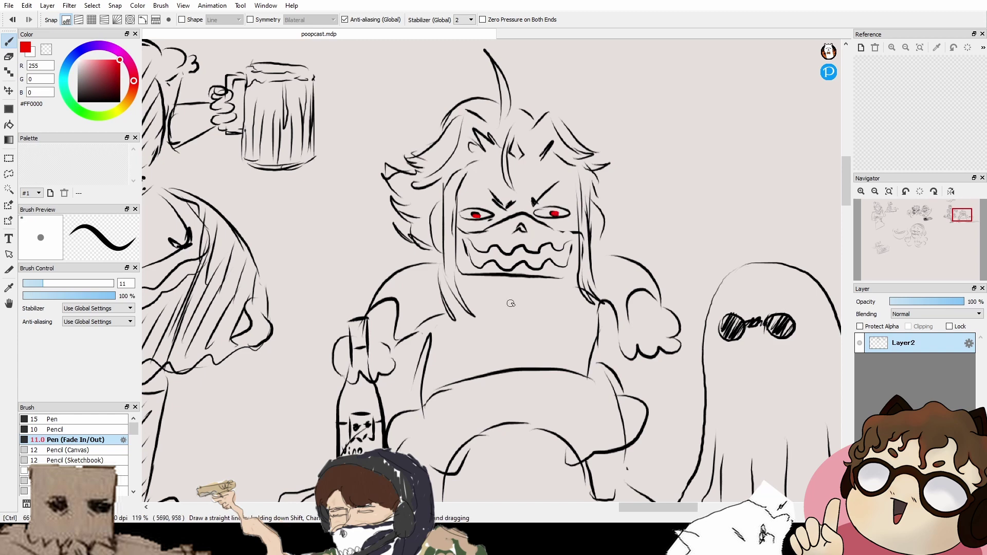
left_click_drag(509, 307, 549, 300)
scroll(492, 331, "down", 4)
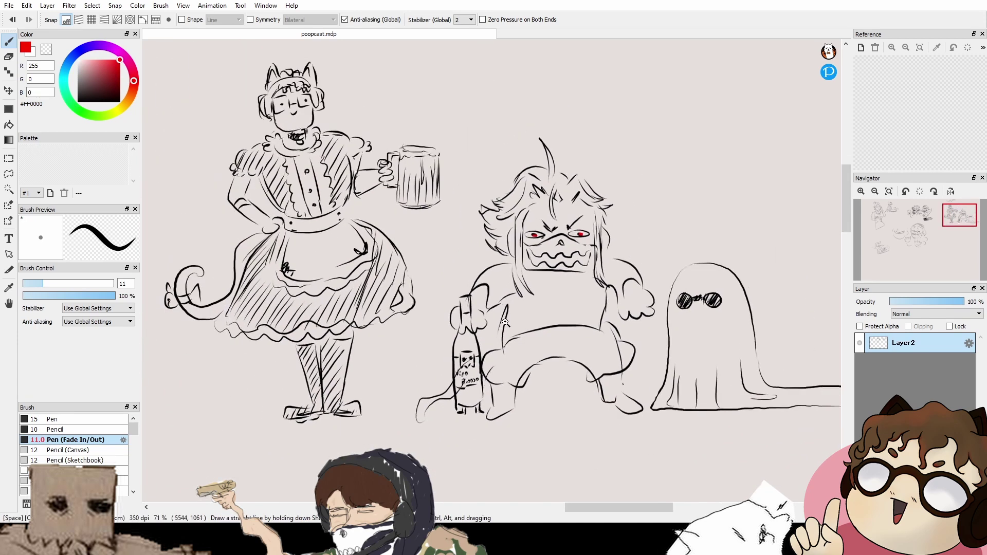
left_click_drag(514, 334, 509, 286)
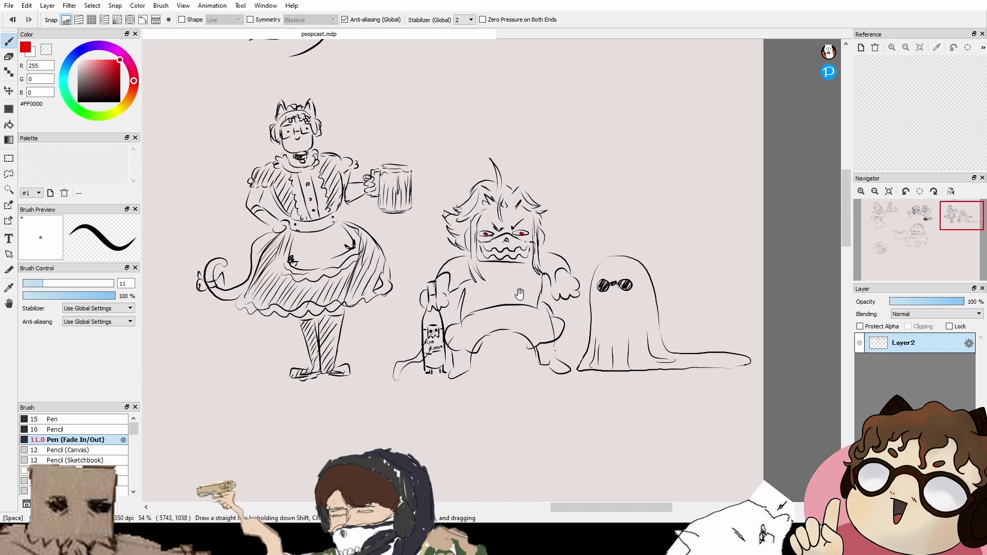
Step: Switch the colour back to black #000000 and draw a rounded headphone cup on each side of the angry character's head
left_click_drag(99, 95, 72, 112)
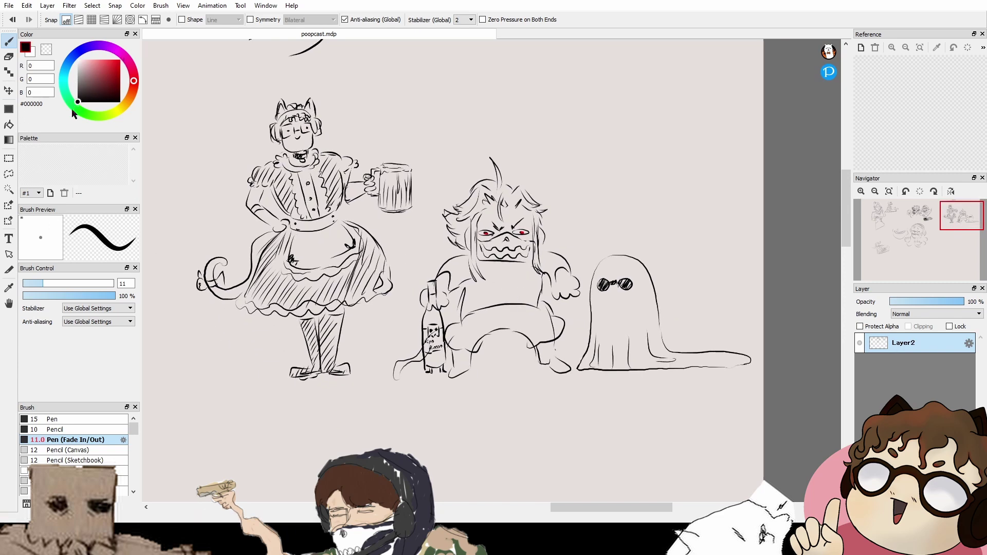
scroll(494, 221, "up", 5)
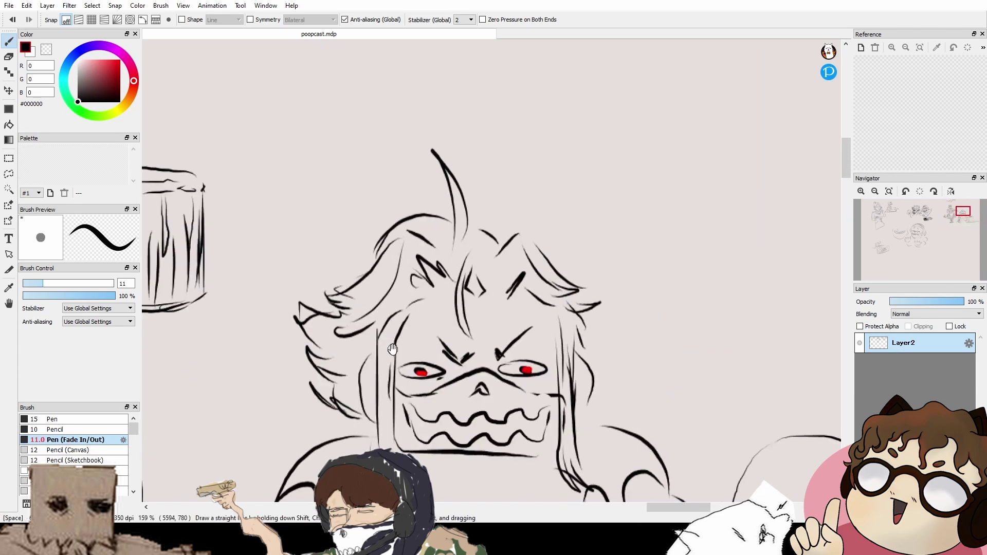
mouse_move(404, 246)
left_mouse_down()
mouse_move(372, 272)
mouse_move(404, 310)
left_mouse_up()
key("ctrl+z")
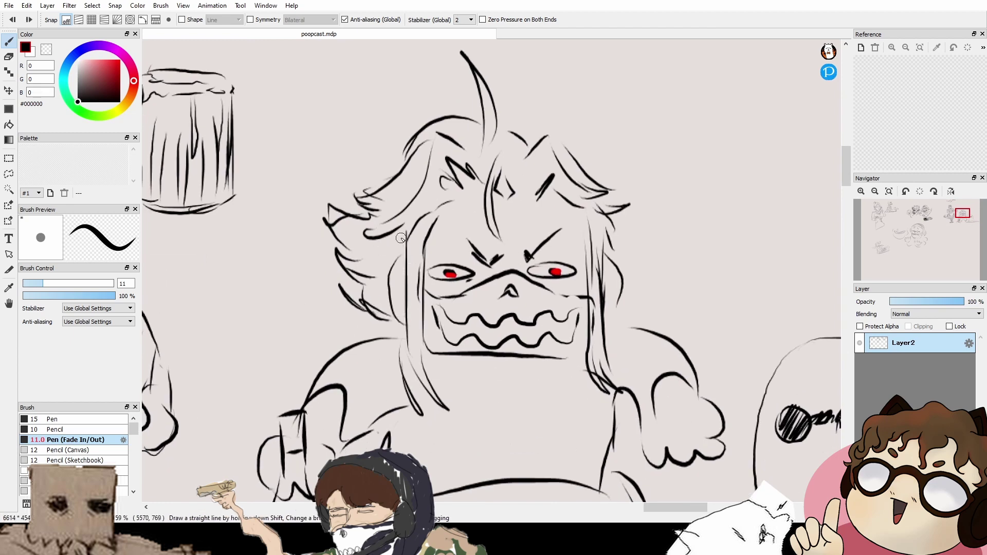
mouse_move(405, 230)
left_mouse_down()
mouse_move(362, 270)
mouse_move(376, 319)
left_mouse_up()
mouse_move(605, 233)
left_mouse_down()
mouse_move(644, 274)
mouse_move(606, 325)
left_mouse_up()
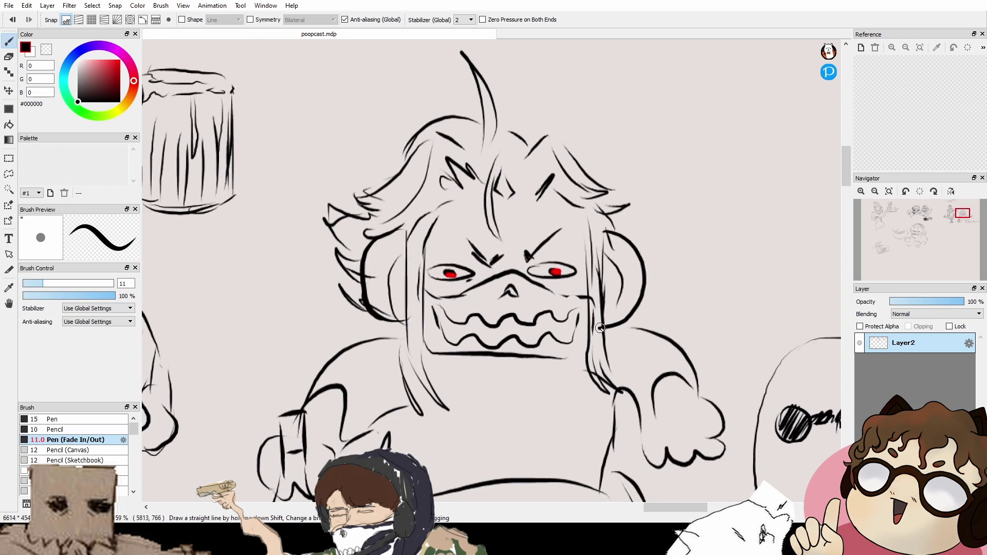
Step: Draw a curved headband across the angry character's hair to connect both headphone cups, redoing the first attempt
mouse_move(403, 225)
left_mouse_down()
mouse_move(411, 187)
mouse_move(508, 174)
left_mouse_up()
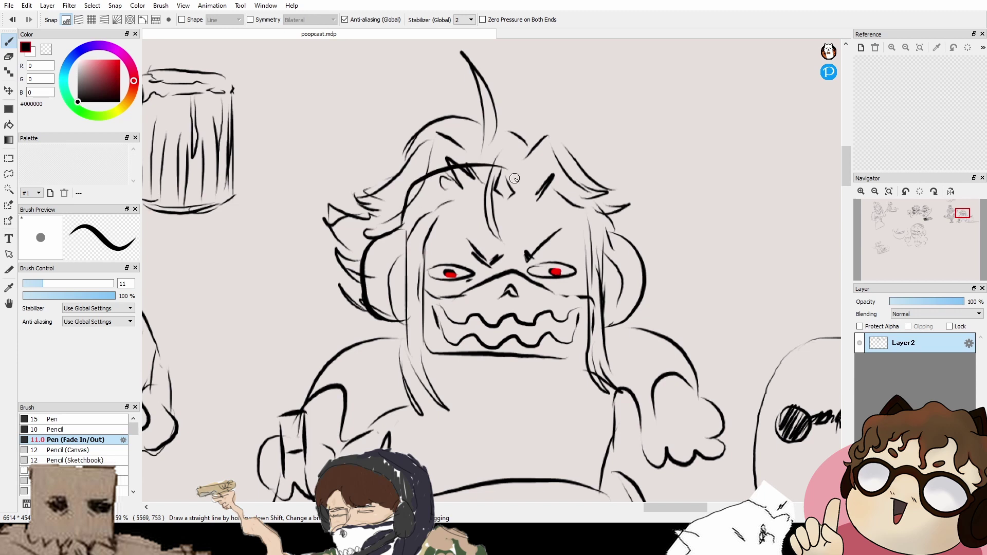
key("ctrl+z")
key("ctrl+z")
mouse_move(403, 229)
left_mouse_down()
mouse_move(424, 169)
mouse_move(529, 178)
mouse_move(532, 164)
mouse_move(590, 219)
left_mouse_up()
Step: Shade both headphone cups of the angry character with dense diagonal hatching
left_click_drag(393, 233, 370, 257)
left_click_drag(398, 242, 362, 285)
mouse_move(404, 257)
left_mouse_down()
mouse_move(366, 298)
mouse_move(373, 306)
left_mouse_up()
left_click_drag(406, 277, 383, 316)
left_click_drag(405, 299, 394, 307)
left_click_drag(609, 234, 592, 260)
mouse_move(626, 239)
left_mouse_down()
mouse_move(599, 267)
mouse_move(604, 280)
left_mouse_up()
mouse_move(638, 259)
left_mouse_down()
mouse_move(607, 291)
mouse_move(610, 303)
left_mouse_up()
left_click_drag(637, 285, 618, 315)
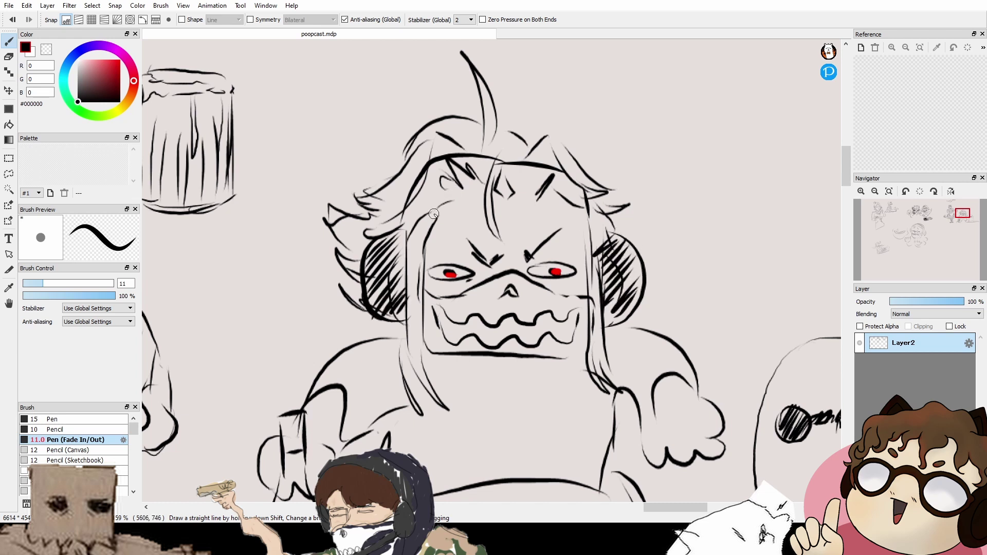
Step: Draw a curved line across the angry character's forehead below the headband, joining the sides of the face
left_click_drag(432, 210, 554, 195)
mouse_move(443, 216)
left_mouse_down()
mouse_move(484, 200)
mouse_move(573, 225)
left_mouse_up()
left_click_drag(596, 383, 563, 385)
left_click_drag(563, 384, 596, 308)
scroll(562, 378, "down", 4)
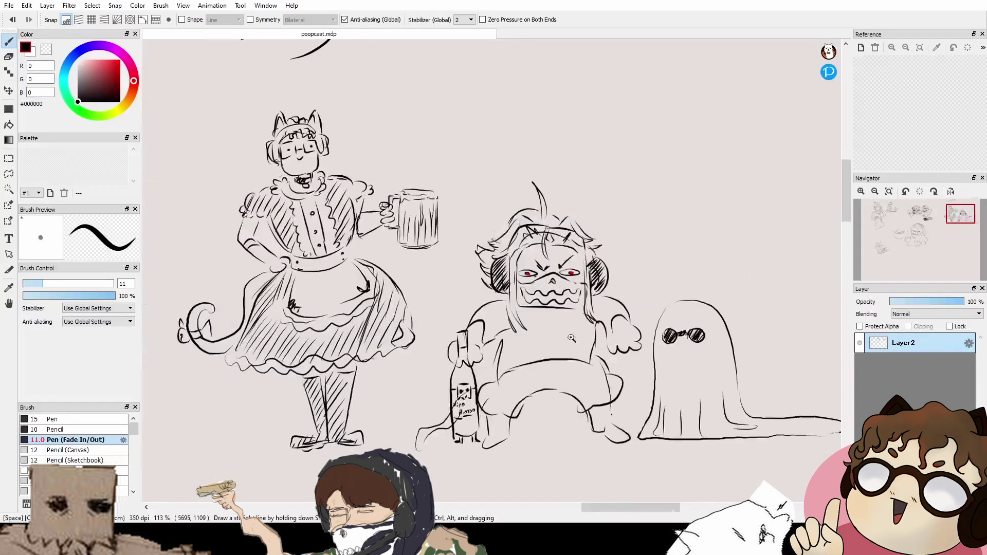
Step: Erase the wine bottle's label artwork and lettering along with the tail line that crosses the bottle
left_click_drag(562, 377, 602, 271)
scroll(602, 272, "up", 6)
left_click_drag(491, 359, 564, 276)
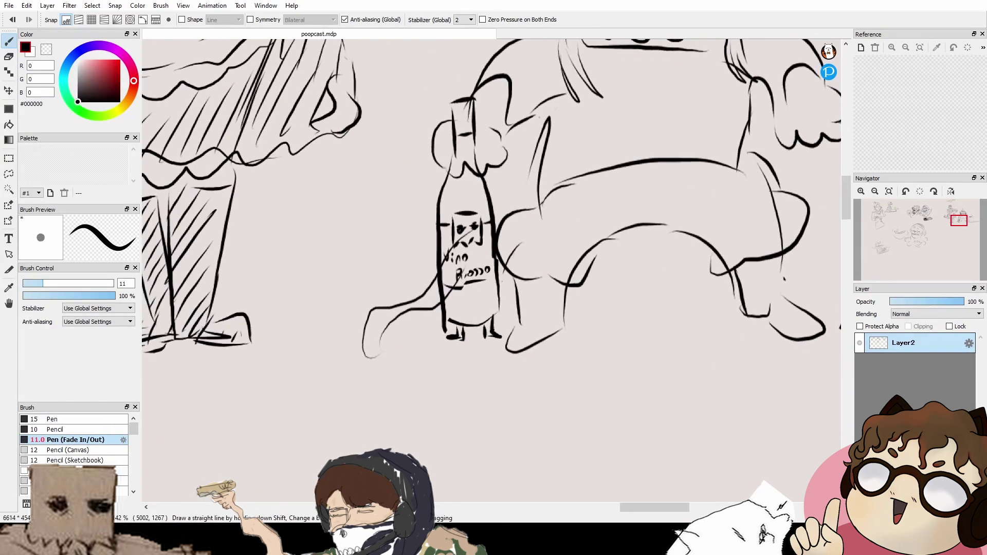
left_click(77, 471)
mouse_move(462, 288)
left_mouse_down()
mouse_move(446, 250)
mouse_move(463, 258)
mouse_move(460, 296)
mouse_move(477, 267)
mouse_move(486, 280)
mouse_move(459, 208)
mouse_move(446, 224)
mouse_move(467, 280)
mouse_move(452, 255)
mouse_move(481, 249)
left_mouse_up()
Step: Redraw the bottle's label with Pen (Fade In/Out), adding a small face, border lines and the lettering Vino Rosso
left_click(103, 440)
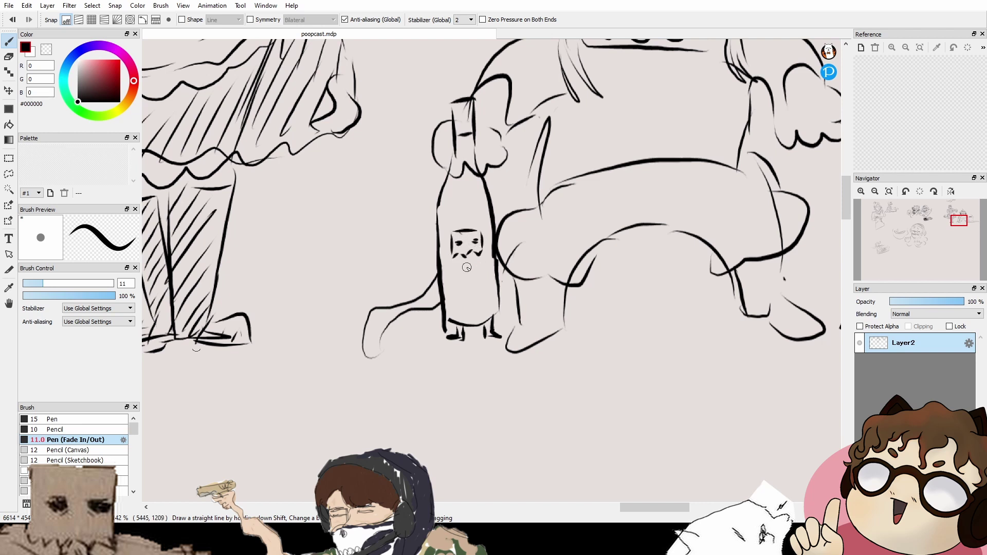
left_click_drag(437, 238, 486, 235)
mouse_move(445, 285)
left_mouse_down()
mouse_move(485, 283)
mouse_move(468, 261)
mouse_move(471, 274)
left_mouse_up()
left_click_drag(479, 272, 480, 277)
left_click_drag(487, 271, 487, 271)
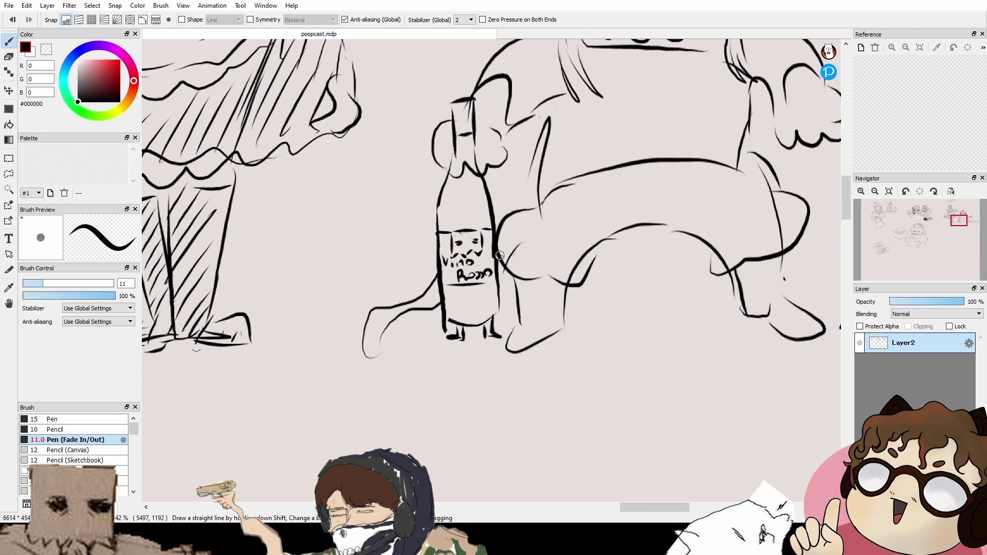
scroll(485, 290, "down", 2)
scroll(543, 226, "down", 3)
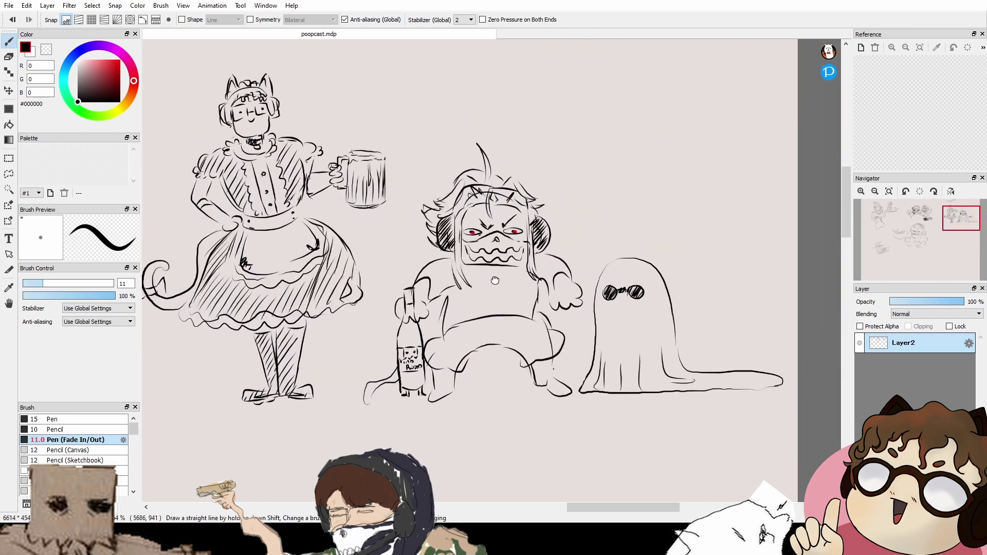
mouse_move(495, 296)
left_mouse_down()
mouse_move(480, 316)
mouse_move(511, 283)
left_mouse_up()
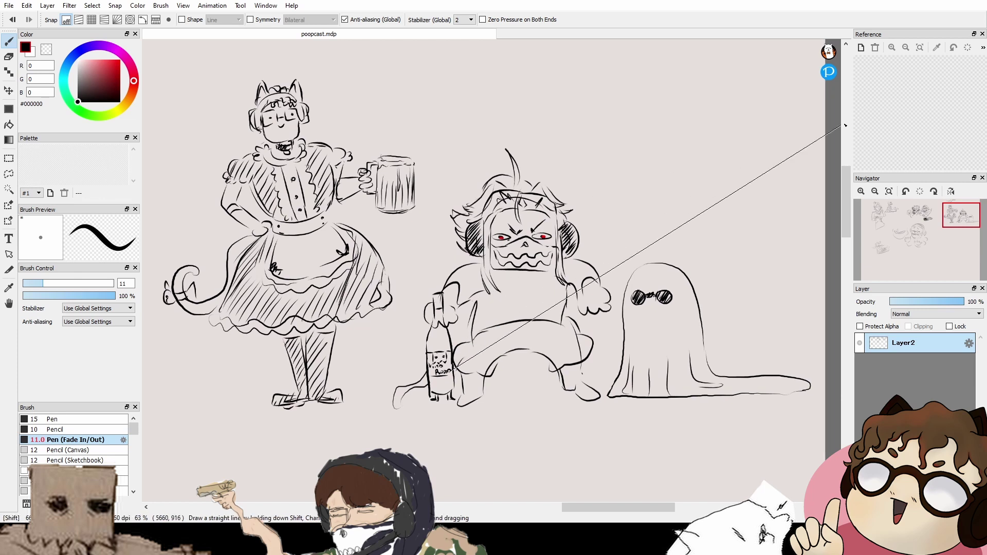
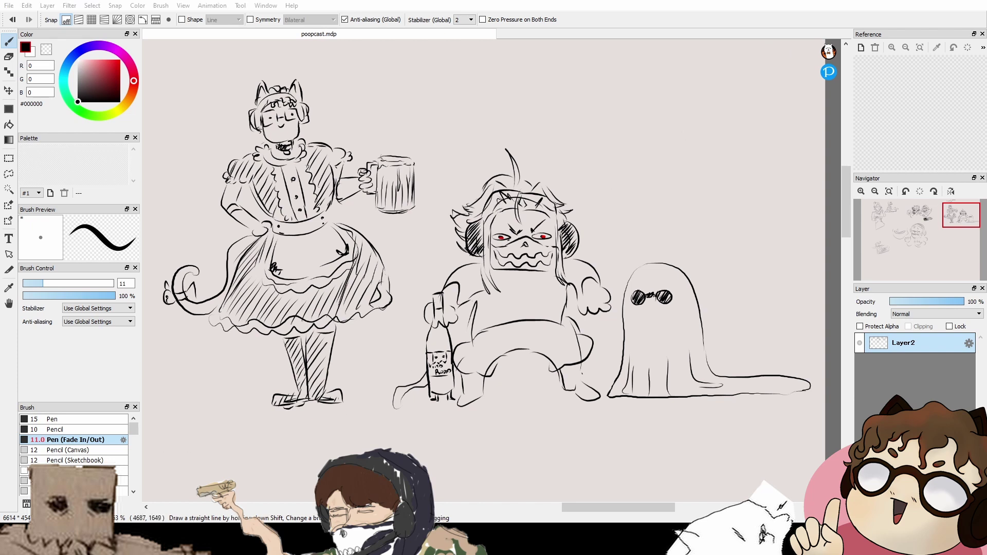
left_click(234, 531)
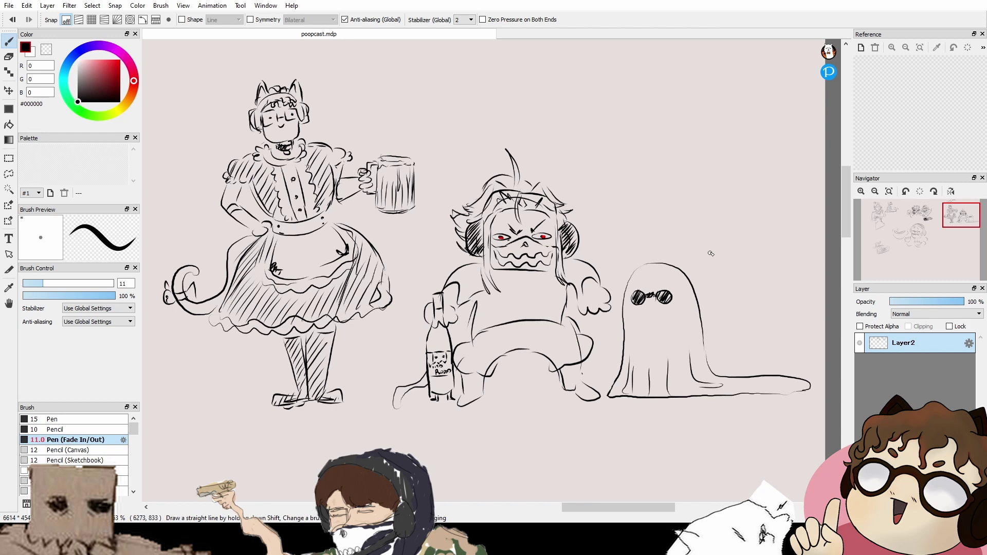
Step: Touch up the eyes of the small face on the wine bottle's label
mouse_move(484, 375)
left_mouse_down()
mouse_move(457, 381)
mouse_move(484, 373)
mouse_move(445, 366)
mouse_move(502, 341)
mouse_move(483, 301)
mouse_move(529, 324)
mouse_move(521, 317)
mouse_move(572, 296)
left_mouse_up()
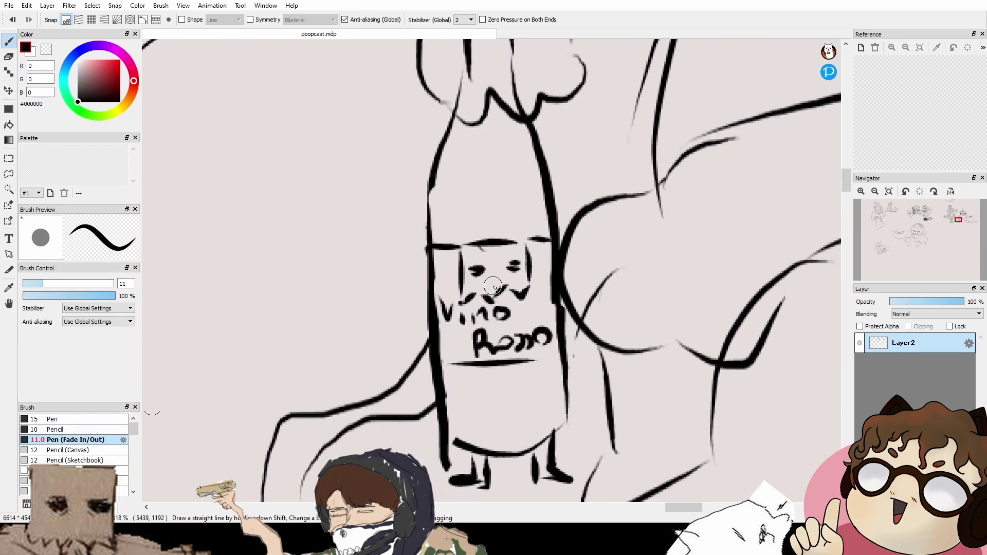
left_click_drag(471, 269, 519, 269)
left_click_drag(496, 401, 550, 343)
Step: Draw the angry character's top with a curved hem above the waist and nested chevron lines across the chest
scroll(551, 343, "down", 2)
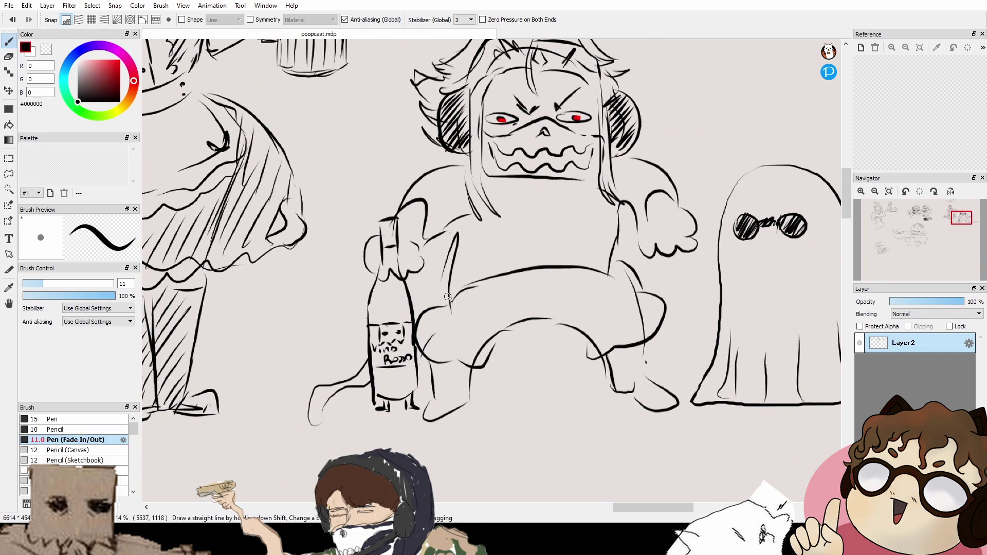
left_click_drag(448, 297, 429, 323)
mouse_move(454, 280)
left_mouse_down()
mouse_move(585, 257)
mouse_move(532, 302)
left_mouse_up()
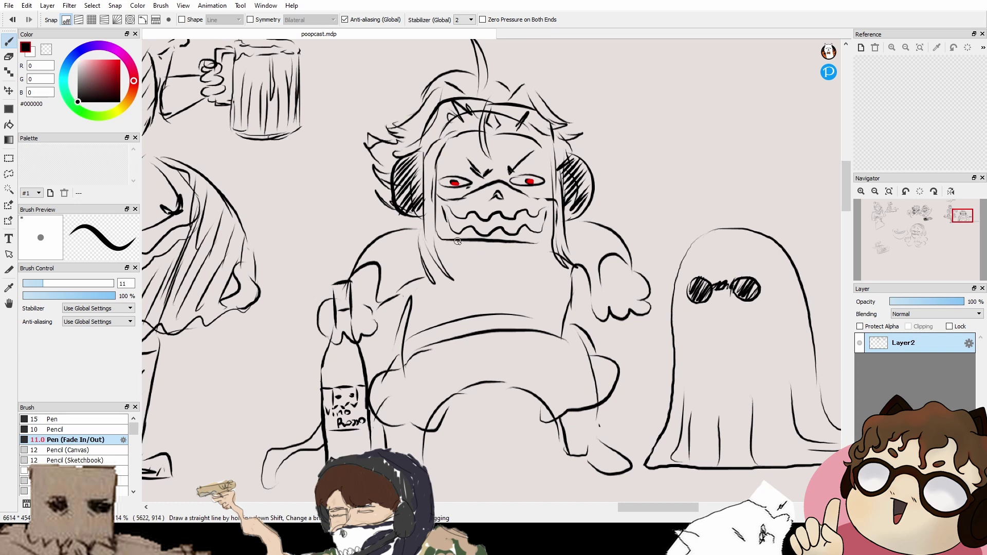
mouse_move(419, 288)
left_mouse_down()
mouse_move(472, 240)
mouse_move(545, 281)
mouse_move(563, 326)
left_mouse_up()
mouse_move(427, 321)
left_mouse_down()
mouse_move(542, 319)
mouse_move(509, 287)
mouse_move(524, 313)
mouse_move(498, 326)
left_mouse_up()
left_click_drag(482, 274, 520, 319)
mouse_move(504, 368)
left_mouse_down()
mouse_move(546, 305)
mouse_move(564, 303)
left_mouse_up()
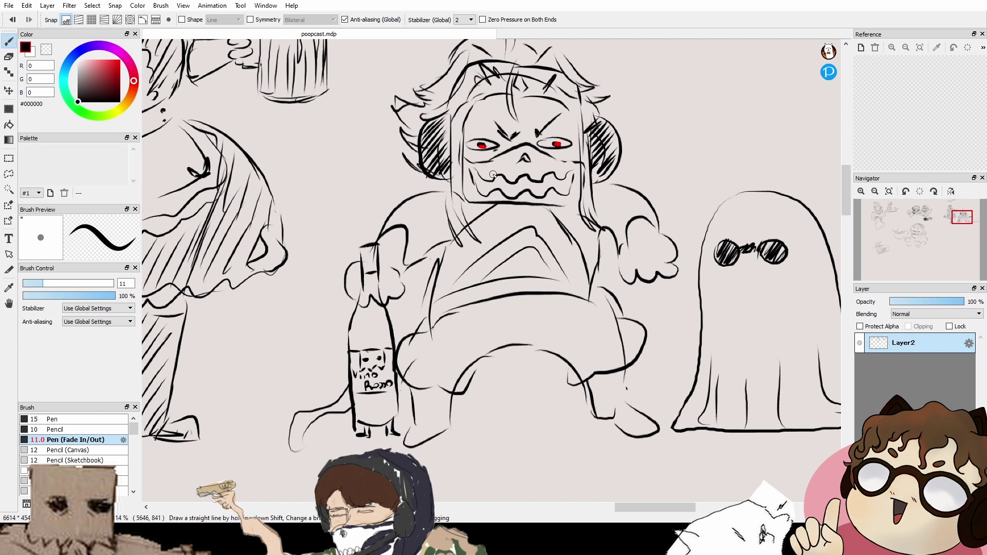
Step: Shade the angry character's wavy mouth with dense vertical strokes and fill in the nose in black
scroll(464, 173, "up", 2)
mouse_move(462, 174)
left_mouse_down()
mouse_move(470, 197)
mouse_move(483, 201)
mouse_move(491, 191)
mouse_move(549, 187)
mouse_move(568, 203)
mouse_move(576, 180)
mouse_move(610, 178)
left_mouse_up()
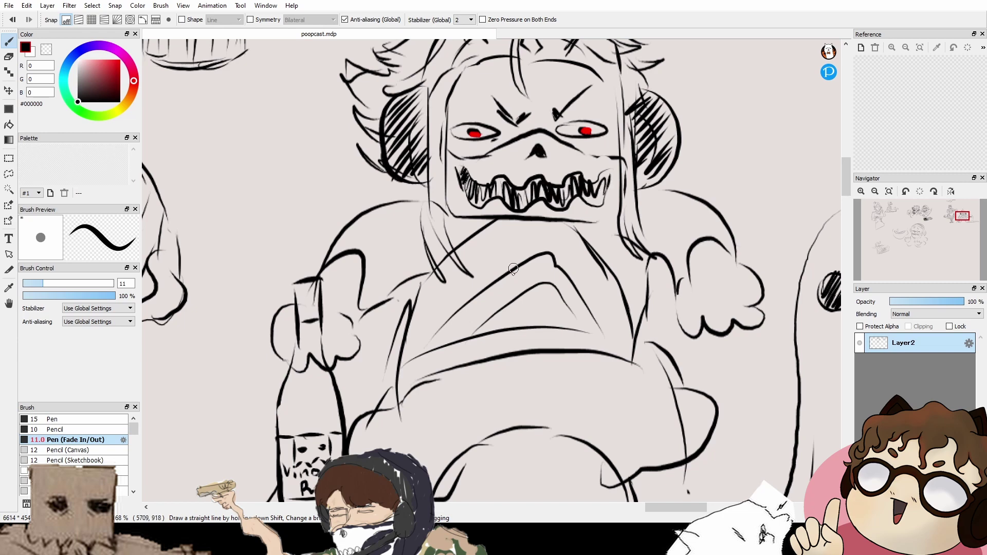
scroll(512, 268, "down", 6)
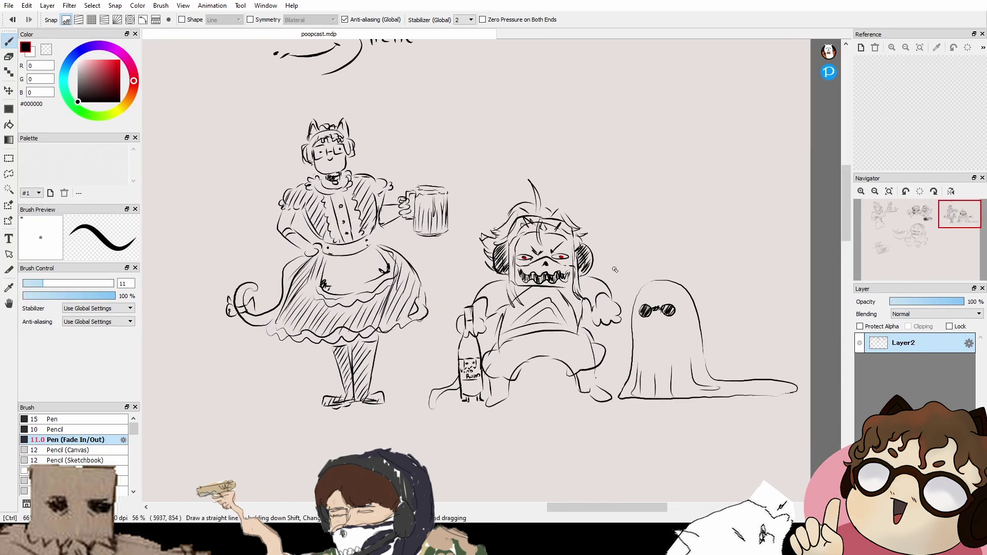
Step: Undo the dense shading in the angry character's wavy mouth and the black fill of the nose
key("ctrl+z")
key("ctrl+z")
key("ctrl+z")
key("ctrl+z")
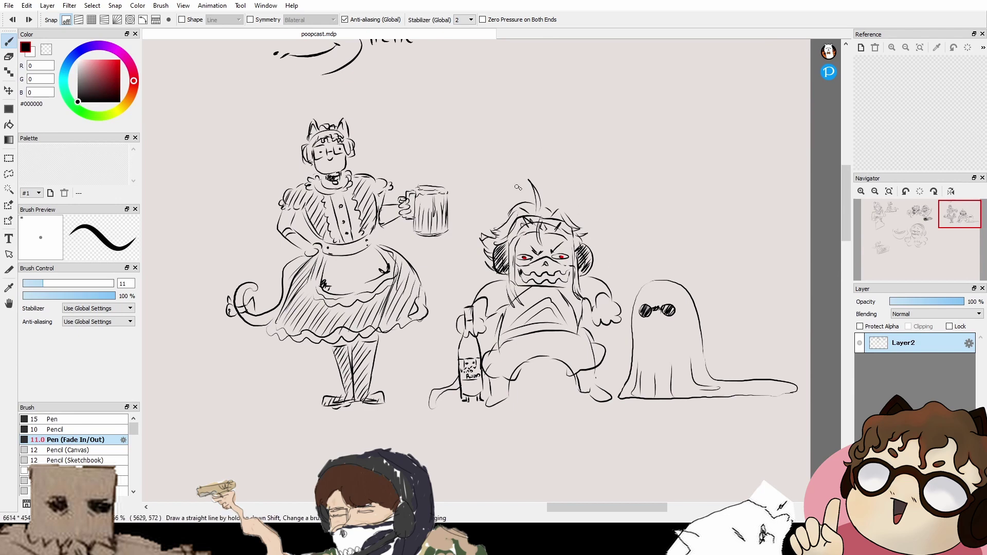
Step: Sketch two small flat feet beneath the ghost's hem
left_click_drag(554, 315, 578, 300)
left_click_drag(633, 331, 607, 311)
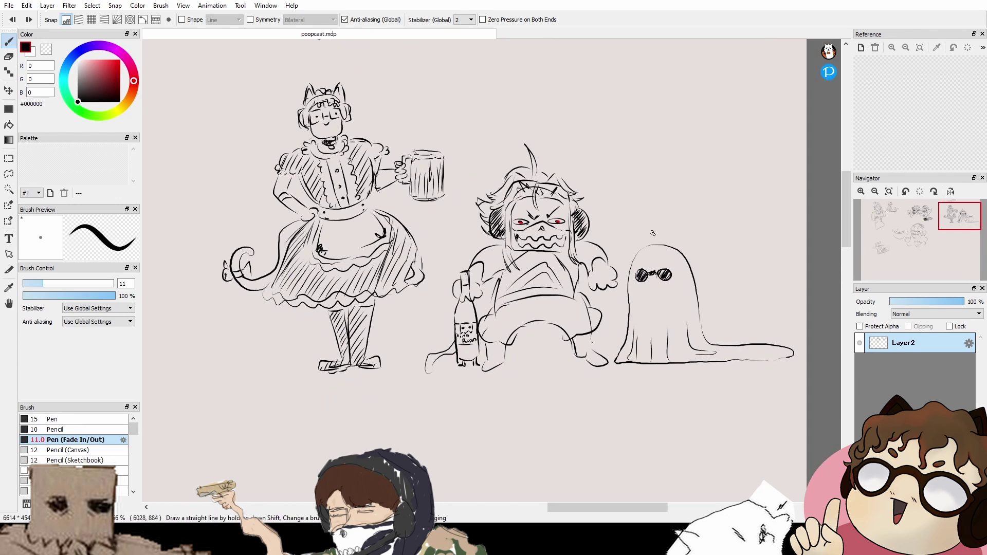
left_click_drag(715, 250, 619, 237)
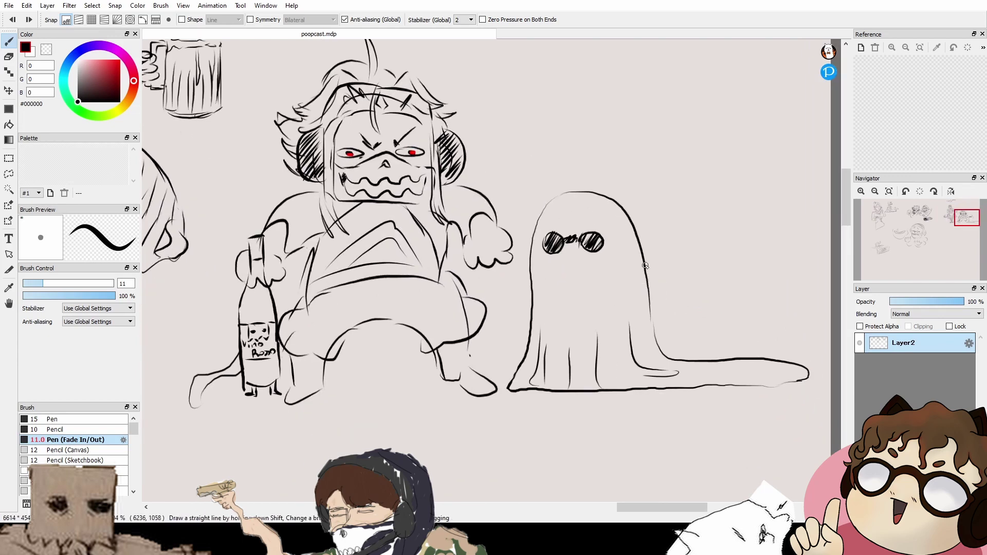
left_click_drag(610, 148, 559, 186)
scroll(514, 260, "down", 1)
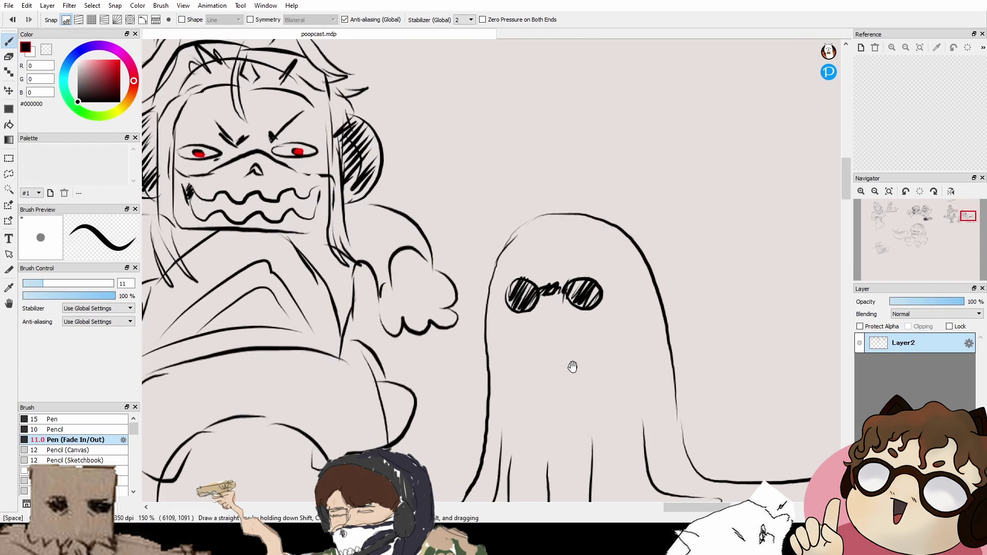
scroll(529, 377, "up", 3)
scroll(528, 376, "down", 3)
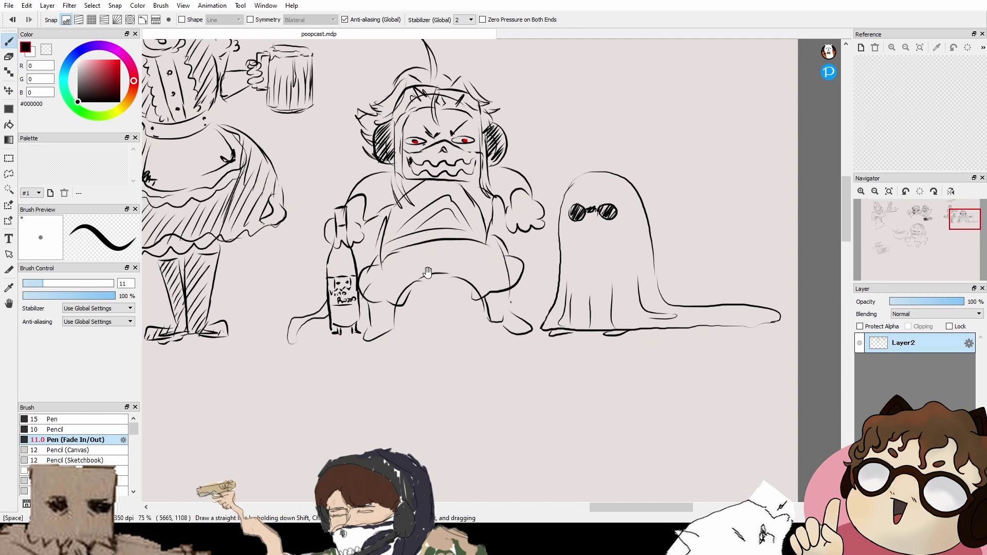
Step: Reinforce the lower side edge of the maid's beer mug with a short curved stroke
left_click_drag(426, 165, 578, 268)
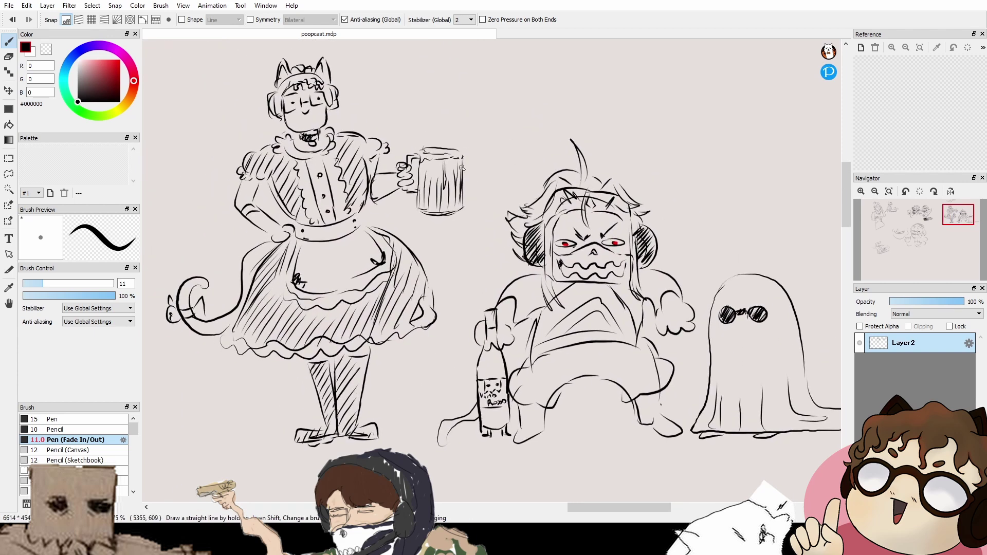
left_click_drag(464, 189, 468, 207)
scroll(627, 316, "down", 3)
left_click_drag(764, 359, 691, 325)
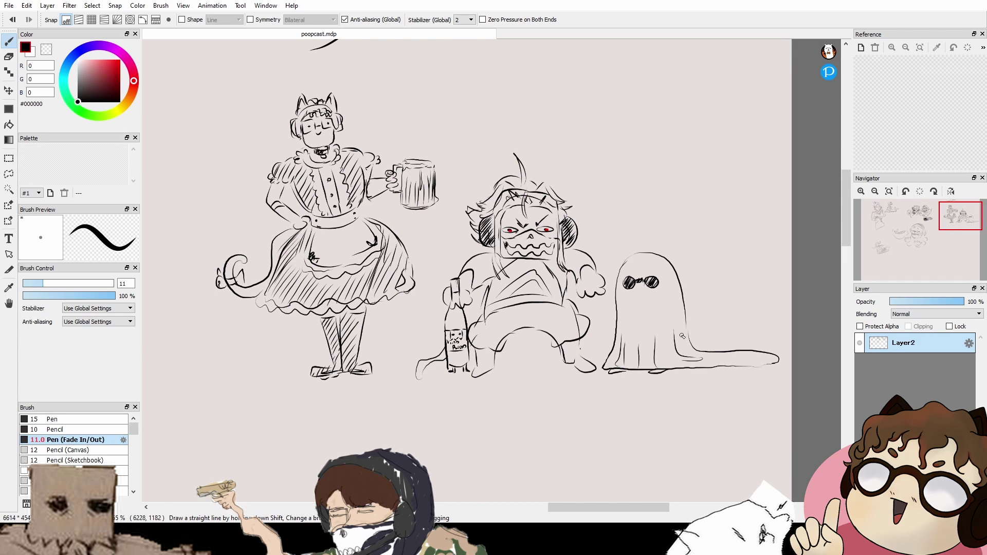
Step: Erase the ghost's small feet along with the front section of the hem line above them
scroll(691, 356, "up", 5)
left_click_drag(663, 402, 542, 328)
left_click(91, 470)
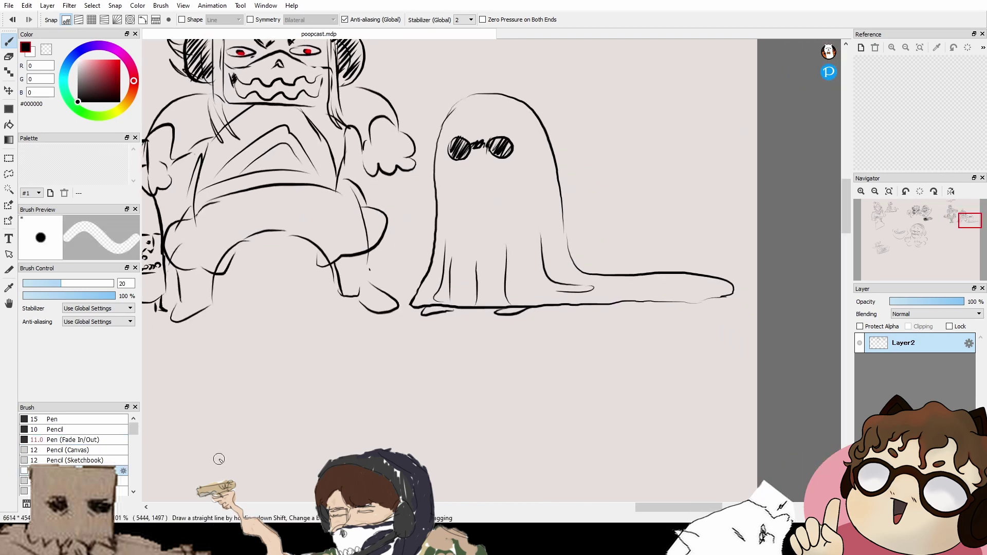
mouse_move(422, 311)
left_mouse_down()
mouse_move(531, 308)
mouse_move(439, 306)
mouse_move(526, 293)
mouse_move(523, 310)
mouse_move(497, 305)
left_mouse_up()
Step: Draw two flat rounded shoes at the ghost's hem with Pen (Fade In/Out) and shade them with dense hatching
left_click(91, 441)
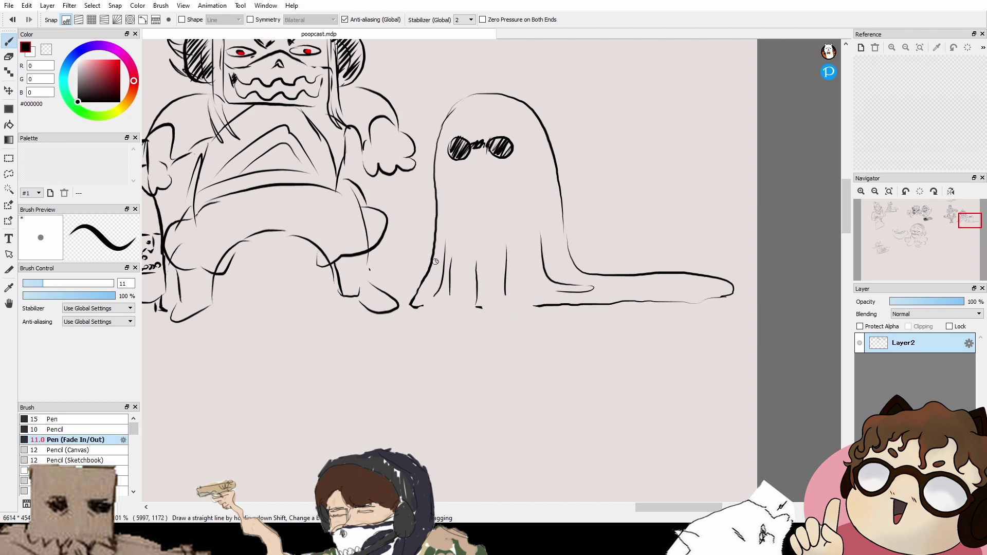
left_click_drag(425, 306, 470, 299)
left_click_drag(490, 305, 527, 306)
left_click_drag(426, 304, 527, 307)
left_click_drag(446, 305, 523, 303)
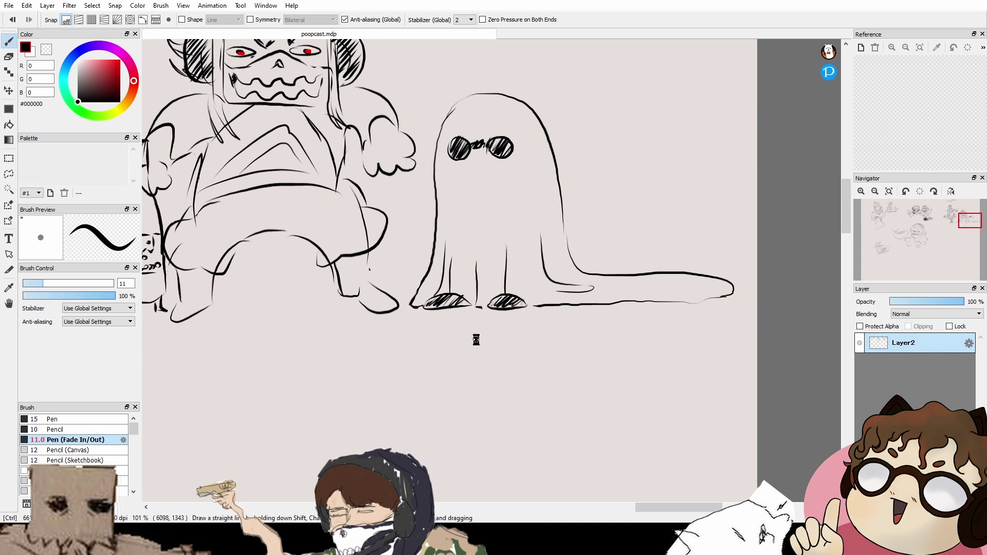
scroll(476, 340, "down", 3)
left_click_drag(477, 328, 545, 328)
scroll(478, 349, "down", 2)
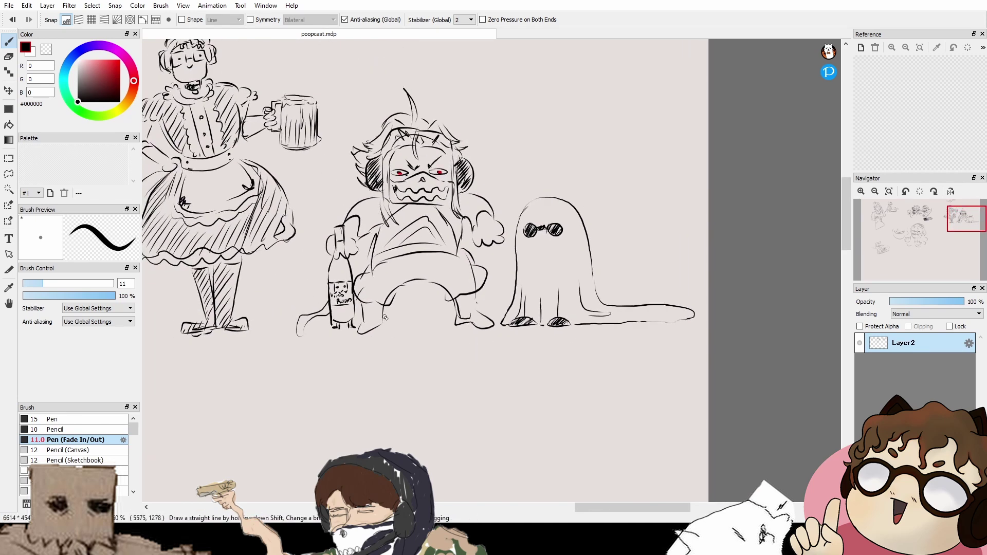
Step: Reinforce the outline of the angry character's foot beside the bottle and add strokes at both sides of the waist
scroll(441, 358, "down", 1)
scroll(436, 366, "up", 2)
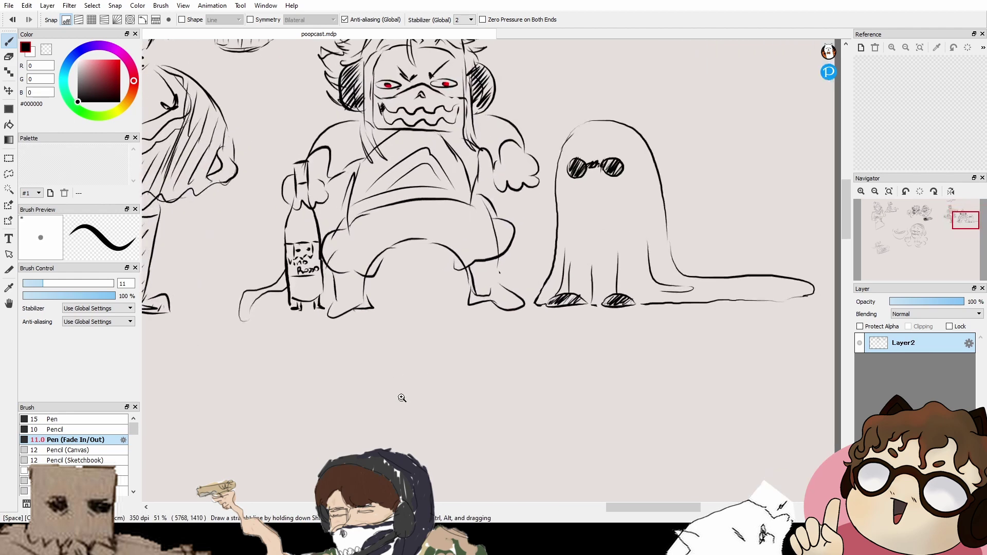
scroll(401, 399, "up", 1)
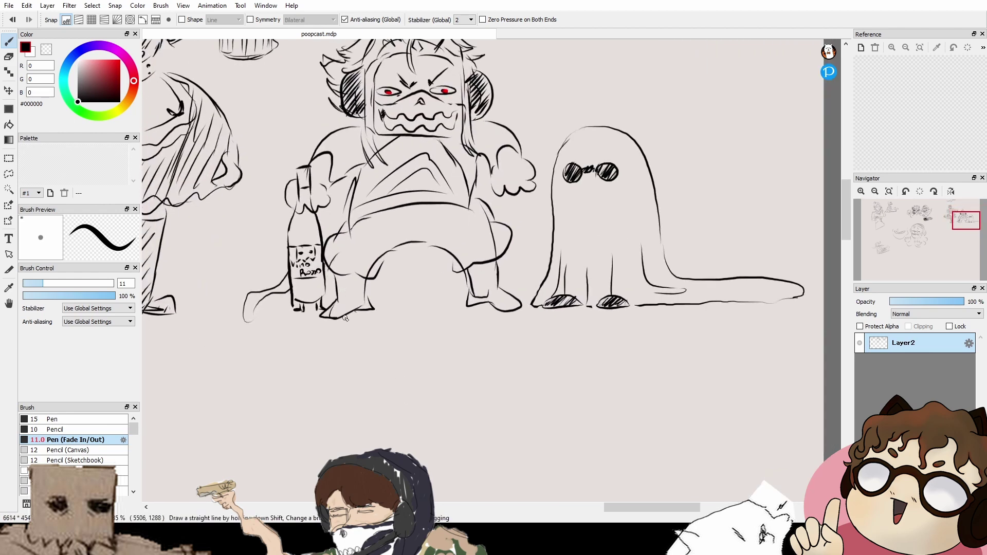
scroll(412, 340, "down", 1)
scroll(452, 354, "down", 1)
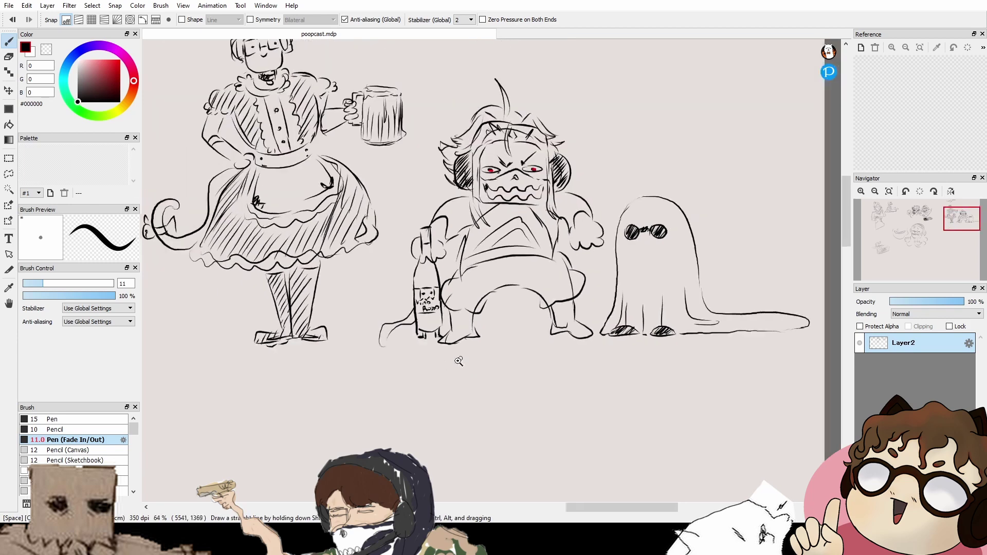
scroll(530, 247, "up", 3)
mouse_move(509, 251)
left_mouse_down()
mouse_move(556, 235)
mouse_move(582, 269)
mouse_move(602, 246)
mouse_move(574, 239)
mouse_move(514, 251)
mouse_move(562, 243)
left_mouse_up()
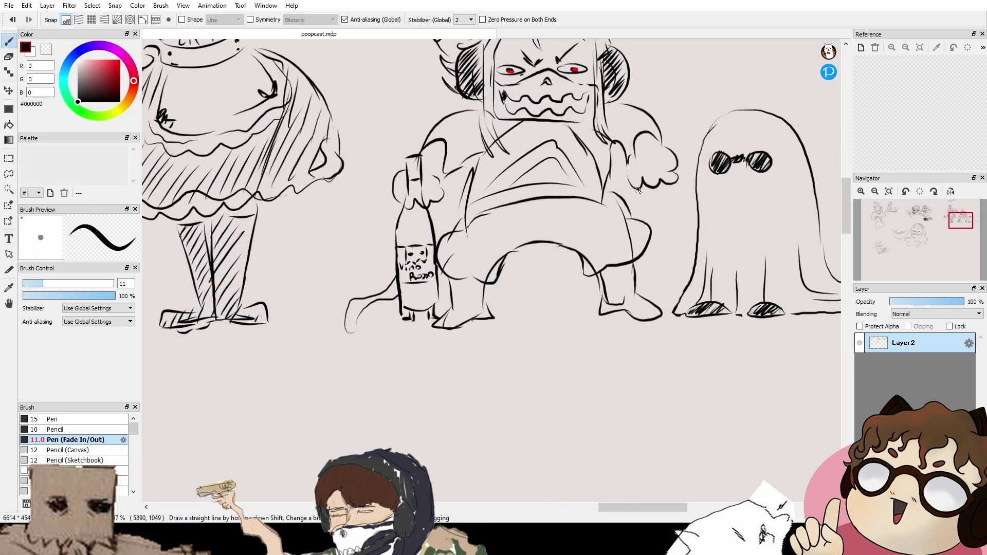
left_click_drag(604, 193, 628, 210)
left_click_drag(468, 207, 444, 235)
scroll(511, 334, "down", 3)
scroll(559, 199, "up", 2)
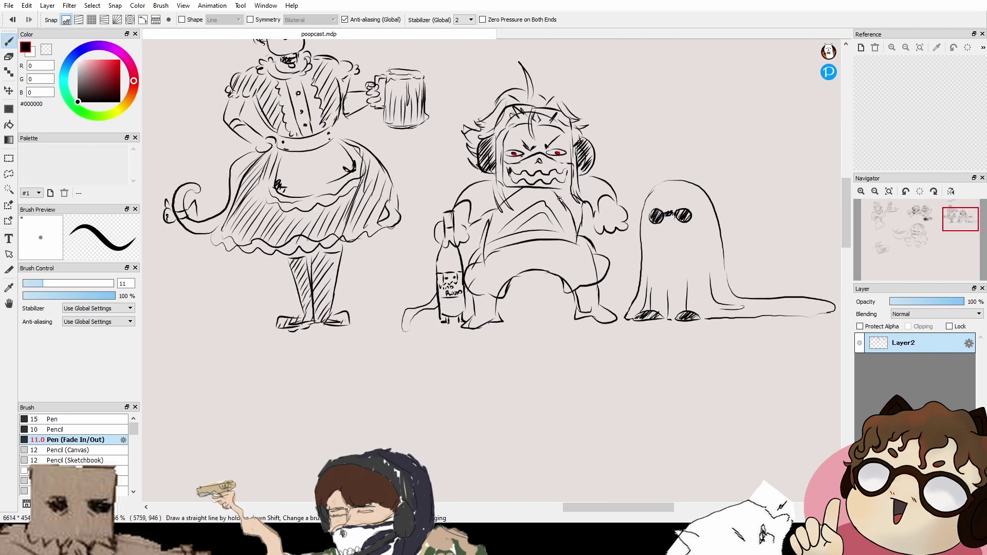
Step: Erase the top of the ghost's right-hand sunglasses lens, redraw it rounder with hatching, and save the file
scroll(727, 155, "up", 5)
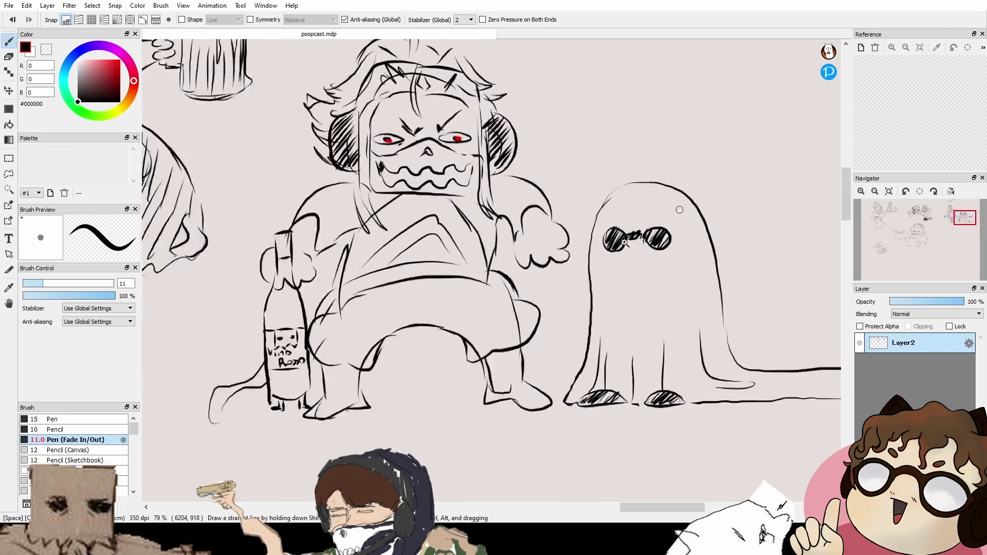
left_click(94, 470)
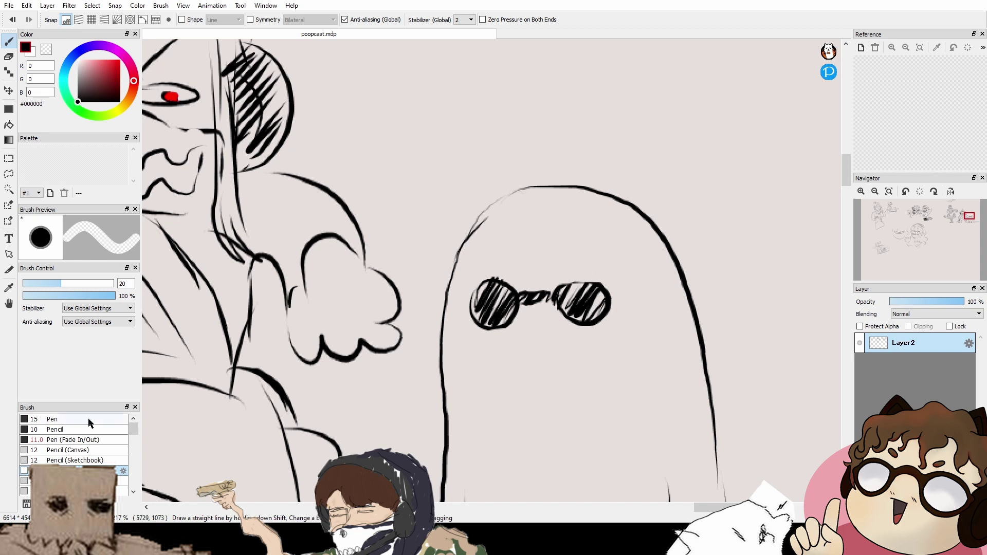
left_click(90, 440)
mouse_move(560, 295)
left_mouse_down()
mouse_move(594, 304)
mouse_move(604, 285)
mouse_move(586, 279)
mouse_move(568, 302)
mouse_move(600, 282)
mouse_move(574, 274)
mouse_move(582, 293)
mouse_move(589, 282)
mouse_move(563, 293)
mouse_move(565, 279)
mouse_move(599, 291)
mouse_move(556, 291)
mouse_move(601, 291)
mouse_move(558, 294)
mouse_move(599, 292)
mouse_move(559, 290)
mouse_move(561, 278)
mouse_move(604, 288)
mouse_move(565, 285)
mouse_move(579, 273)
mouse_move(590, 302)
left_mouse_up()
key("ctrl+z")
key("ctrl+z")
key("ctrl+z")
key("ctrl+z")
key("ctrl+z")
key("ctrl+z")
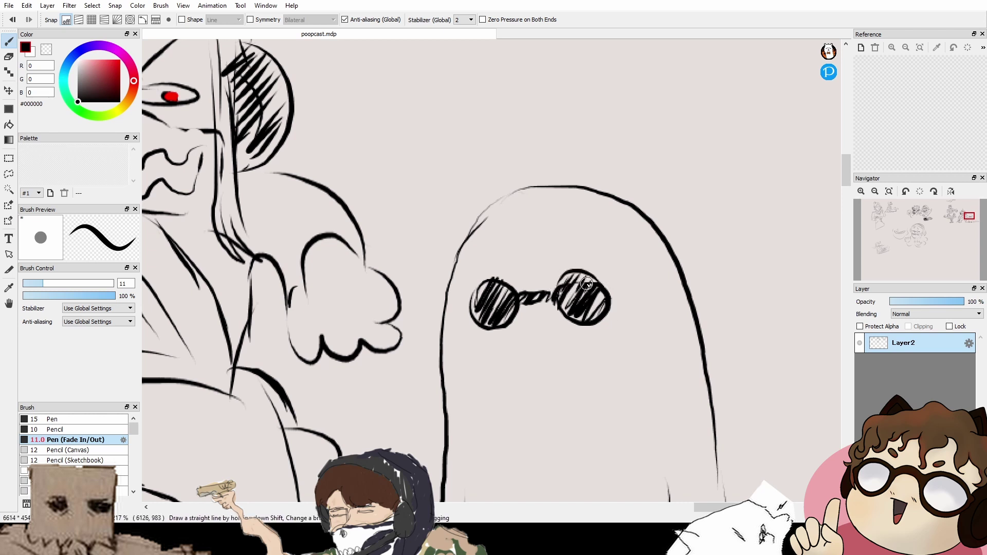
key("ctrl+s")
Step: Redraw the faint upper-left curve of the ghost's head as one clean, continuous outline
scroll(551, 377, "down", 3)
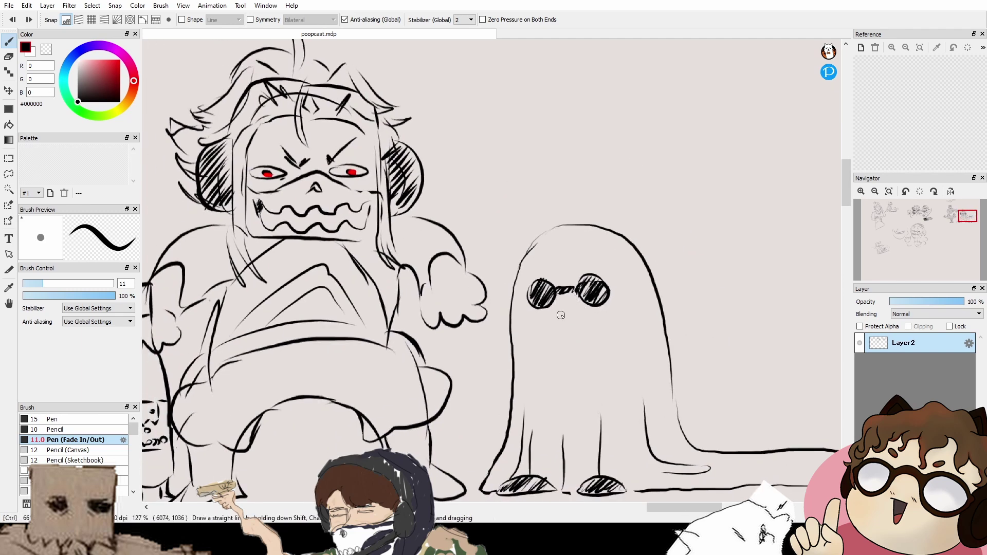
left_click_drag(561, 226, 519, 257)
key("ctrl+z")
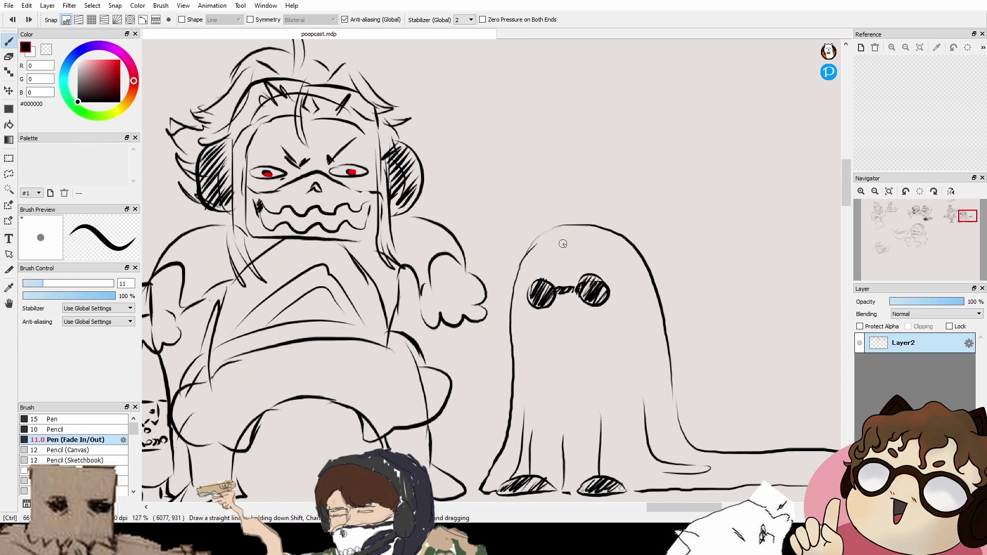
left_click_drag(552, 227, 517, 267)
left_click_drag(559, 224, 520, 265)
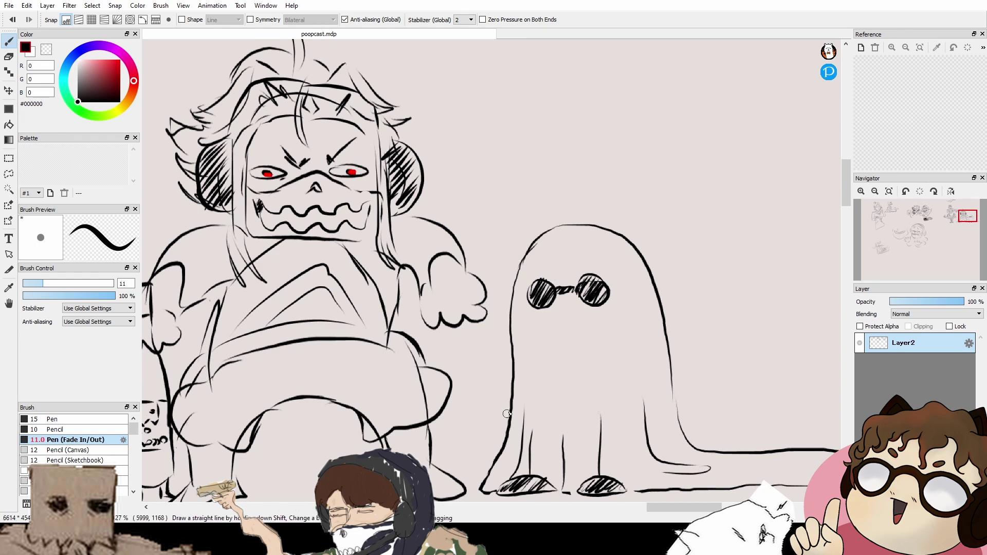
Step: Sketch a slanted long-necked object with a small circle at its tip and an oval beside it in the canvas's empty upper-right area
mouse_move(442, 441)
left_mouse_down()
mouse_move(519, 345)
mouse_move(606, 330)
left_mouse_up()
left_click_drag(497, 408, 455, 410)
left_click_drag(525, 405, 579, 392)
left_click_drag(606, 90, 513, 245)
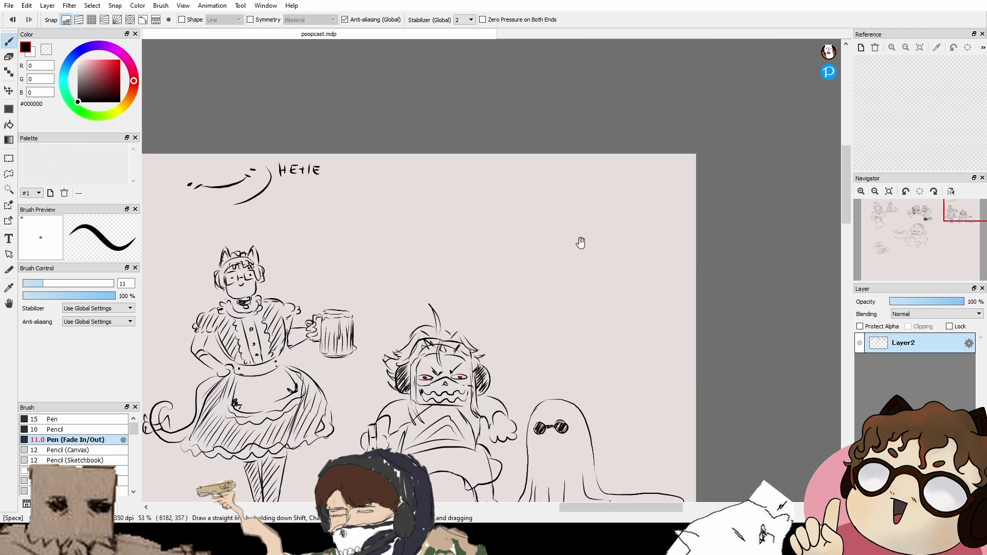
scroll(591, 194, "up", 6)
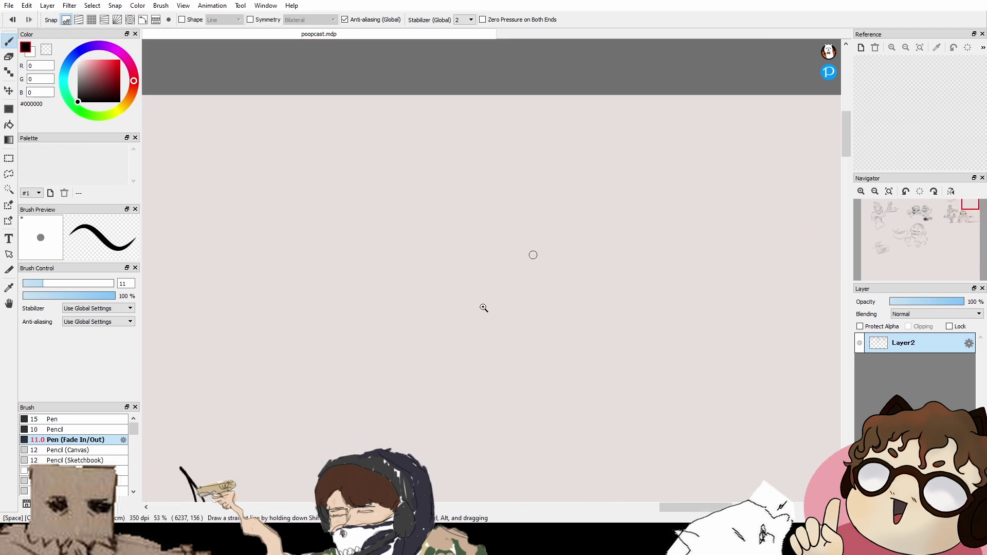
left_click_drag(546, 286, 587, 242)
left_click_drag(591, 285, 575, 247)
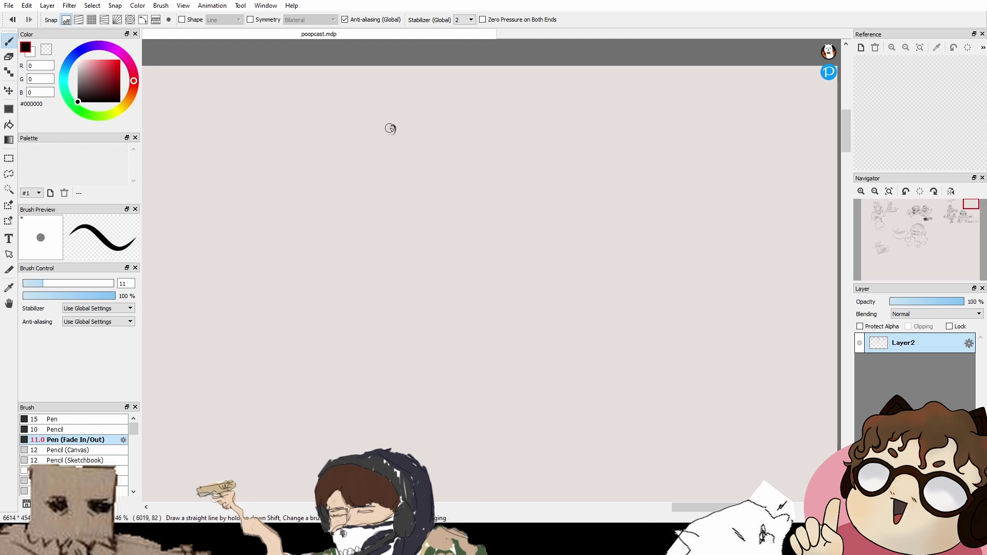
mouse_move(397, 139)
left_mouse_down()
mouse_move(439, 204)
mouse_move(445, 220)
mouse_move(425, 216)
mouse_move(461, 278)
mouse_move(564, 210)
mouse_move(545, 172)
mouse_move(387, 198)
mouse_move(425, 185)
mouse_move(386, 249)
mouse_move(387, 273)
mouse_move(408, 277)
left_mouse_up()
key("space")
key("ctrl+z")
Step: Draw an upright dome-topped container beside the slanted object, with a curved line behind it and vertical lines inside
mouse_move(425, 190)
left_mouse_down()
mouse_move(447, 202)
mouse_move(464, 274)
mouse_move(434, 276)
left_mouse_up()
left_click_drag(390, 194, 415, 193)
left_click_drag(408, 270, 405, 208)
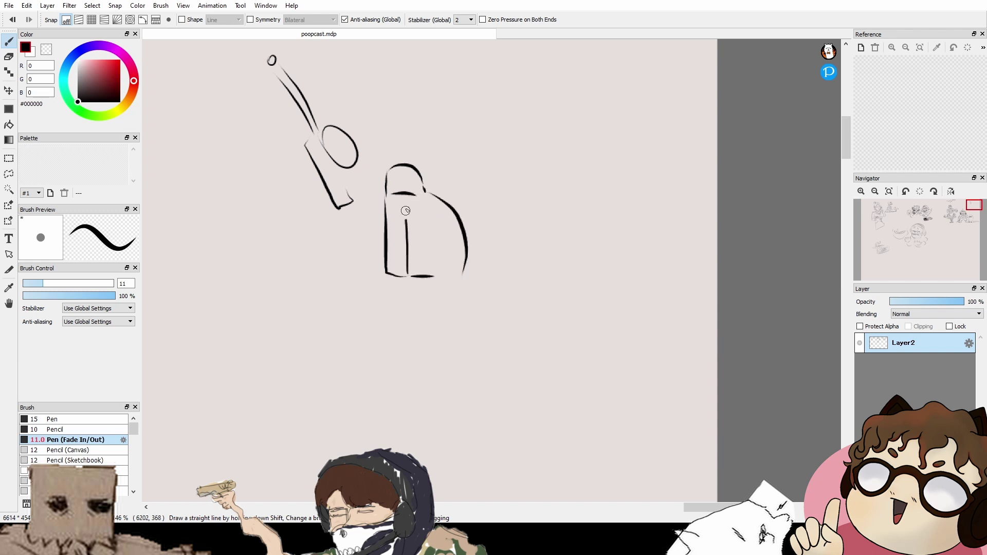
key("ctrl+z")
mouse_move(411, 270)
left_mouse_down()
mouse_move(413, 203)
mouse_move(433, 223)
left_mouse_up()
Step: Draw a small drink can below the slanted object, with a pull tab, band lines and the lettering HELL
mouse_move(362, 225)
left_mouse_down()
mouse_move(399, 216)
mouse_move(368, 276)
left_mouse_up()
mouse_move(400, 217)
left_mouse_down()
mouse_move(404, 265)
mouse_move(391, 286)
mouse_move(403, 271)
left_mouse_up()
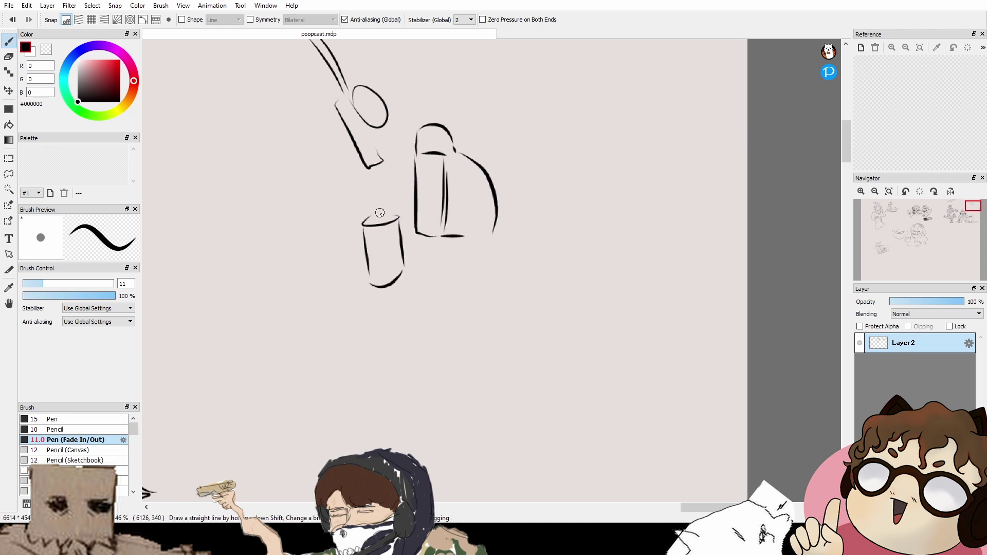
left_click_drag(365, 238, 401, 235)
left_click_drag(369, 268, 394, 263)
left_click_drag(401, 266, 387, 285)
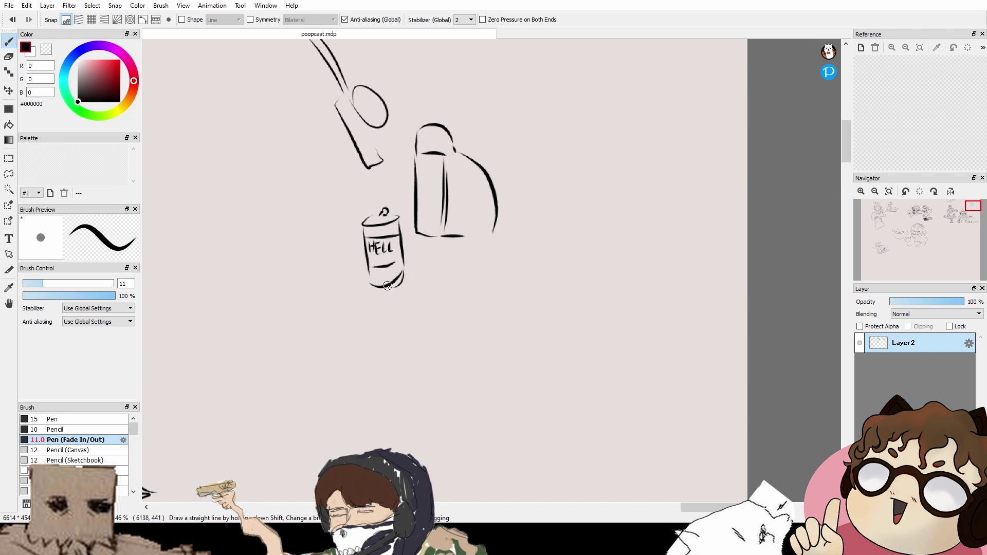
Step: Draw a long slanted line out from the container's curved back and a small glass with squiggly contents beneath it
left_click_drag(527, 170, 456, 240)
left_click_drag(483, 322, 461, 266)
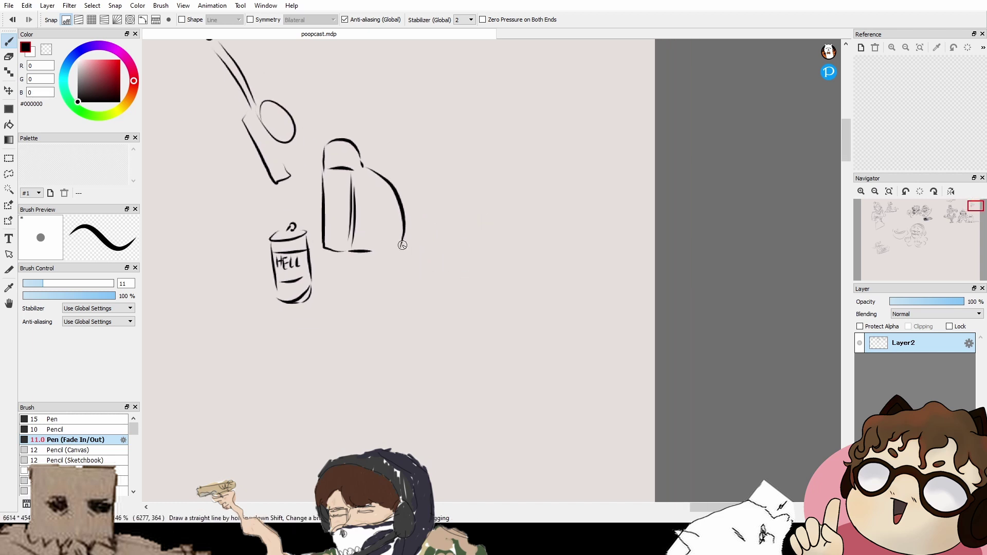
left_click_drag(406, 243, 615, 266)
scroll(514, 185, "down", 3)
Step: Sketch two narrow eyes with small pupils for a new face above the long slanted line
mouse_move(426, 192)
left_mouse_down()
mouse_move(428, 256)
mouse_move(400, 217)
mouse_move(434, 224)
mouse_move(416, 245)
mouse_move(440, 216)
mouse_move(417, 263)
mouse_move(441, 258)
mouse_move(432, 254)
mouse_move(453, 193)
mouse_move(442, 168)
mouse_move(461, 182)
left_mouse_up()
key("ctrl+z")
mouse_move(444, 216)
left_mouse_down()
mouse_move(453, 195)
mouse_move(457, 249)
mouse_move(465, 220)
mouse_move(431, 223)
mouse_move(523, 240)
mouse_move(492, 235)
left_mouse_up()
scroll(462, 234, "up", 3)
key("ctrl+z")
key("ctrl+z")
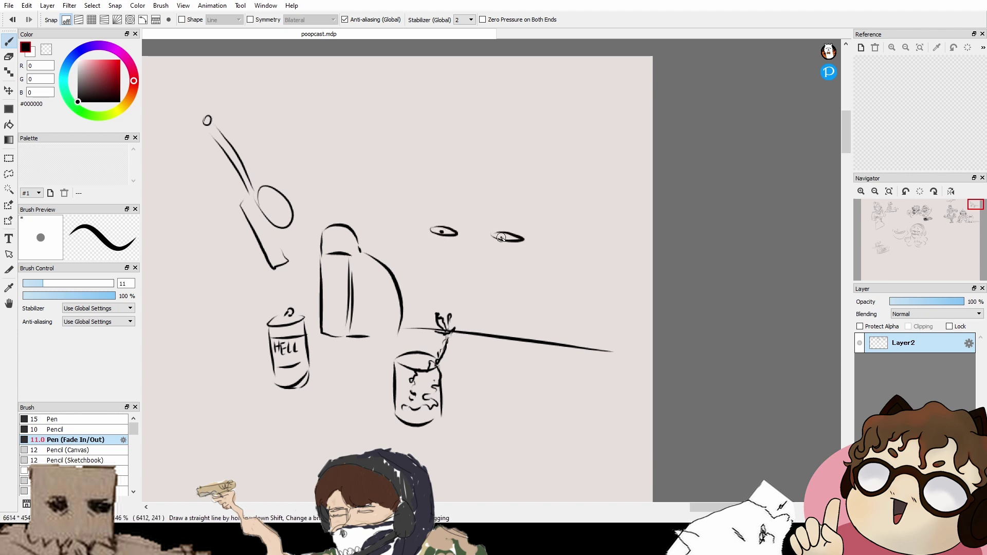
key("ctrl+z")
key("ctrl+z")
Step: Add worried eyebrows, a small nose and an arched muzzle with a wavy mouth to the new face
mouse_move(441, 233)
left_mouse_down()
mouse_move(465, 215)
mouse_move(510, 224)
left_mouse_up()
mouse_move(452, 253)
left_mouse_down()
mouse_move(480, 228)
mouse_move(513, 249)
left_mouse_up()
key("ctrl+z")
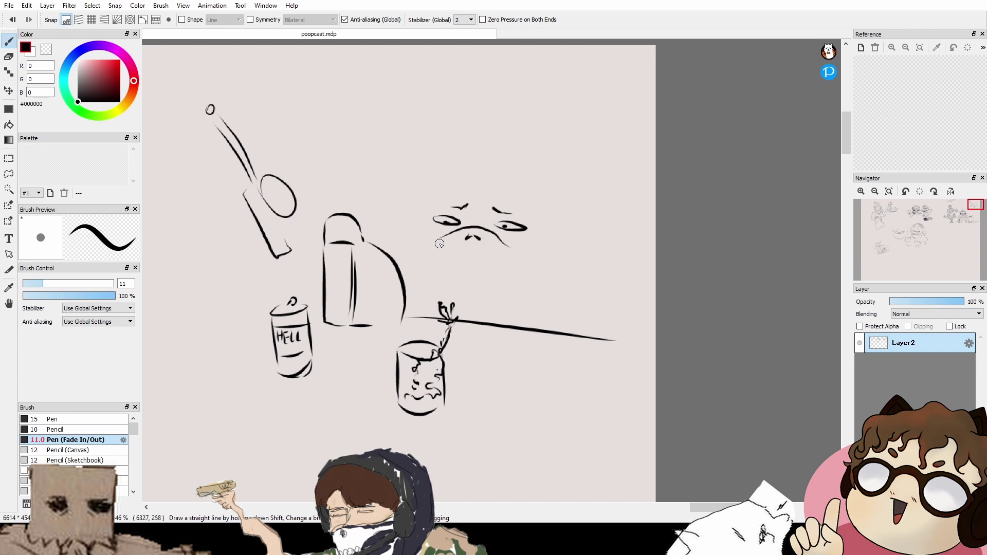
mouse_move(439, 238)
left_mouse_down()
mouse_move(444, 268)
mouse_move(440, 256)
mouse_move(467, 275)
mouse_move(517, 249)
mouse_move(473, 261)
mouse_move(446, 242)
mouse_move(451, 254)
mouse_move(498, 256)
mouse_move(454, 259)
mouse_move(466, 267)
mouse_move(509, 255)
left_mouse_up()
scroll(429, 246, "up", 3)
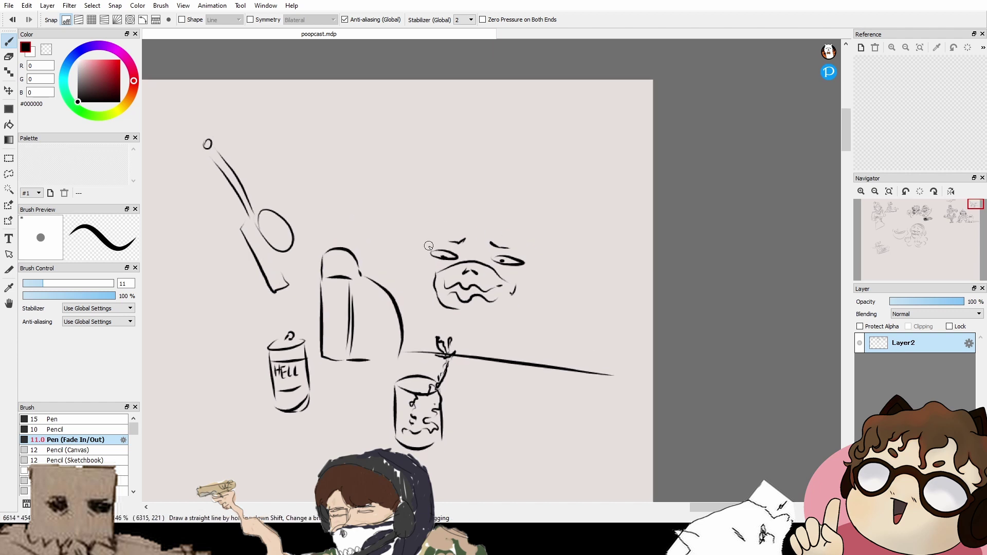
Step: Draw curved contours on both sides of the new face and arched lines over the forehead for the head's top
mouse_move(426, 241)
left_mouse_down()
mouse_move(416, 288)
mouse_move(433, 298)
mouse_move(419, 246)
mouse_move(429, 289)
left_mouse_up()
key("ctrl+z")
mouse_move(543, 251)
left_mouse_down()
mouse_move(530, 296)
mouse_move(520, 280)
left_mouse_up()
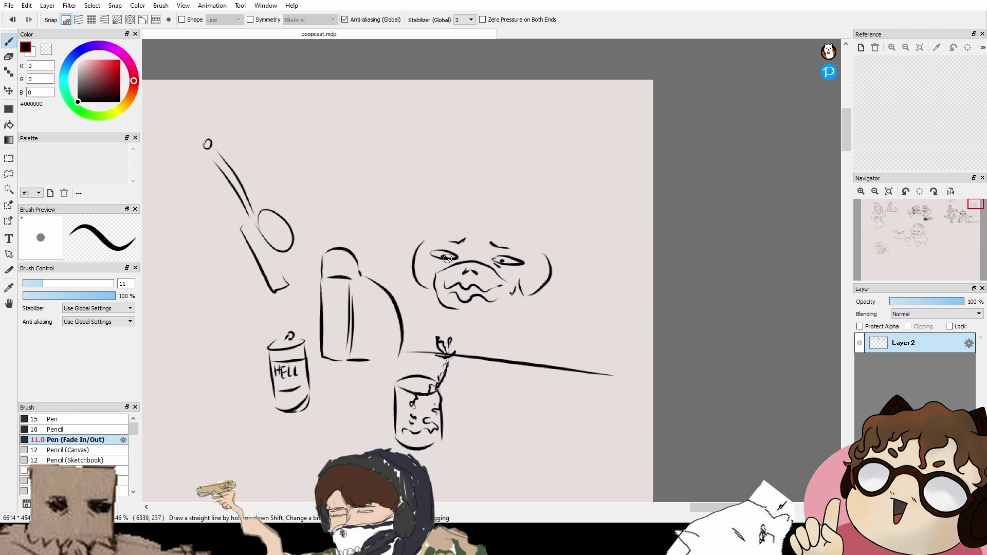
scroll(418, 247, "up", 2)
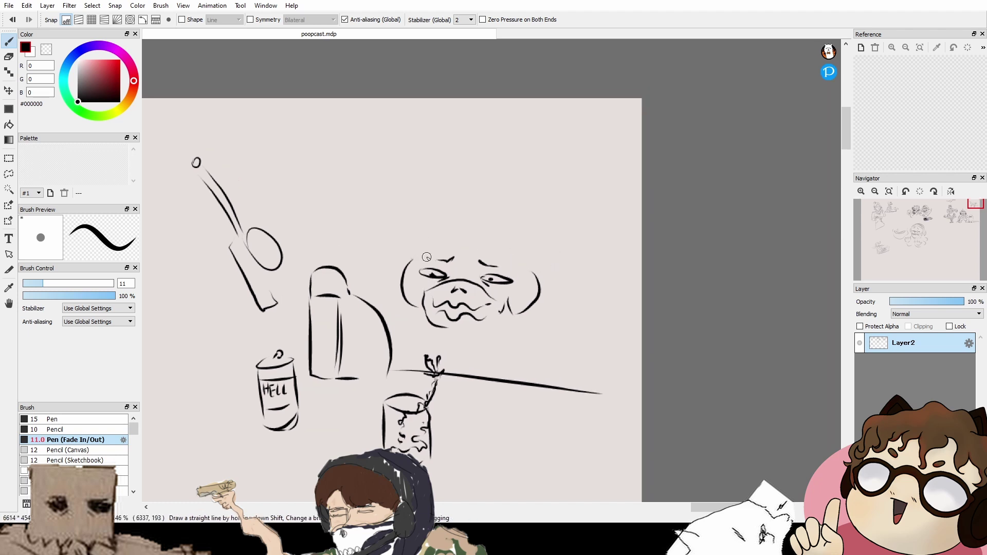
mouse_move(426, 257)
left_mouse_down()
mouse_move(506, 264)
mouse_move(443, 241)
mouse_move(546, 254)
mouse_move(546, 263)
mouse_move(516, 233)
mouse_move(524, 266)
left_mouse_up()
key("ctrl+z")
left_click_drag(497, 234, 521, 245)
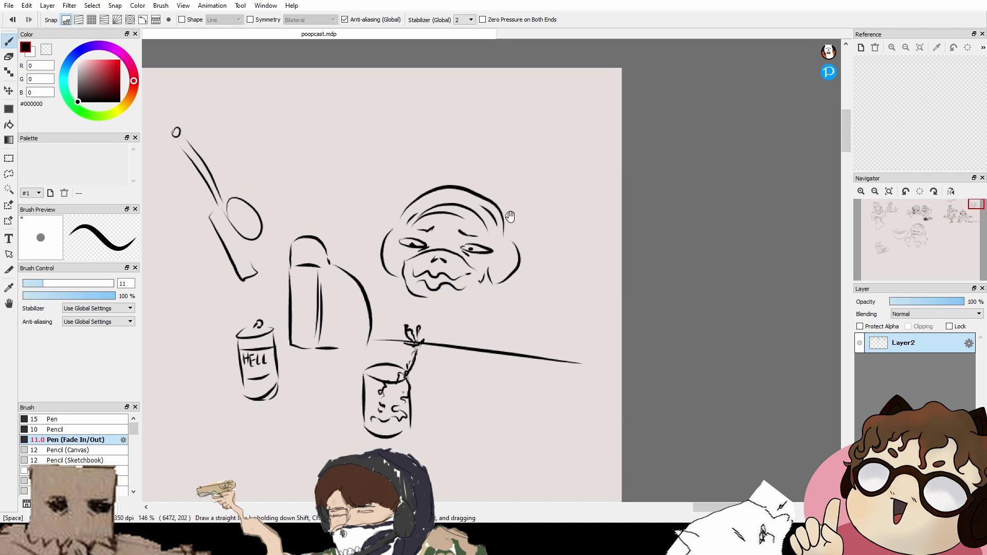
mouse_move(472, 191)
left_mouse_down()
mouse_move(505, 194)
mouse_move(541, 254)
left_mouse_up()
left_click_drag(530, 260, 535, 255)
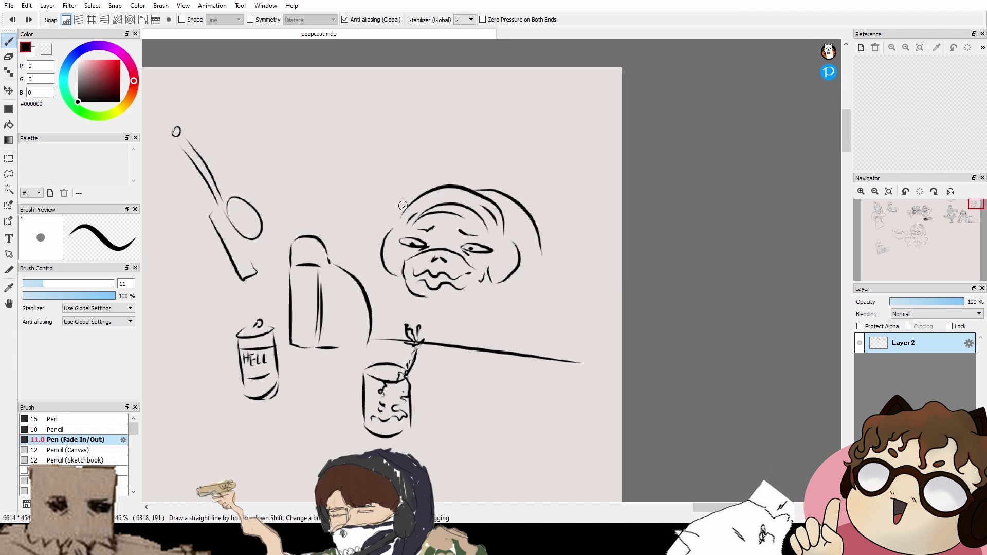
left_click_drag(401, 217, 525, 226)
key("ctrl+z")
key("ctrl+z")
key("ctrl+z")
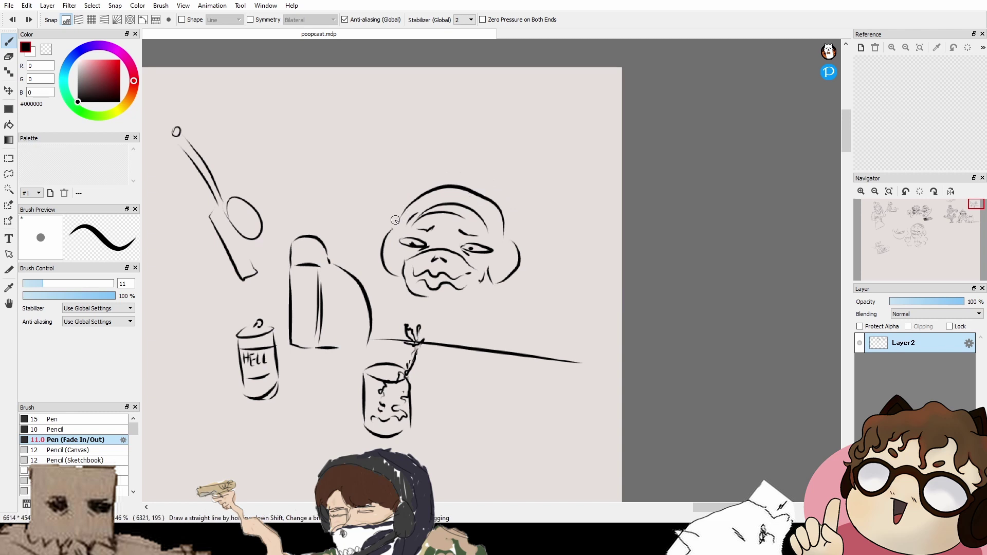
Step: Draw a large outer arch over the forehead lines and add small contour strokes around the droopy face's muzzle
mouse_move(398, 223)
left_mouse_down()
mouse_move(516, 201)
mouse_move(525, 265)
left_mouse_up()
left_click_drag(509, 302, 512, 272)
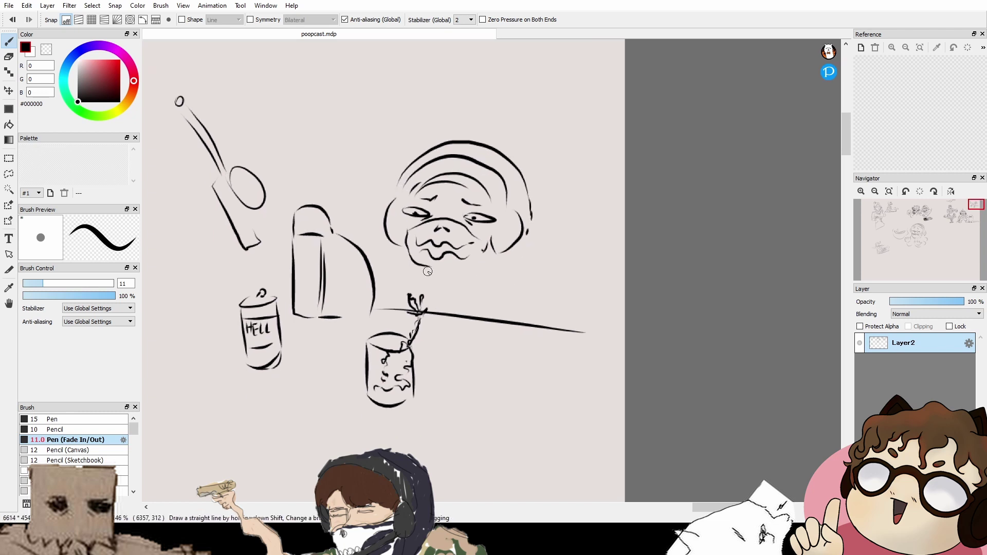
left_click_drag(416, 248, 412, 245)
left_click_drag(474, 251, 474, 254)
left_click_drag(486, 279, 491, 266)
Step: Draw both sides of the droopy character's body from beneath the head down to the slanted table line
left_click_drag(404, 238, 389, 293)
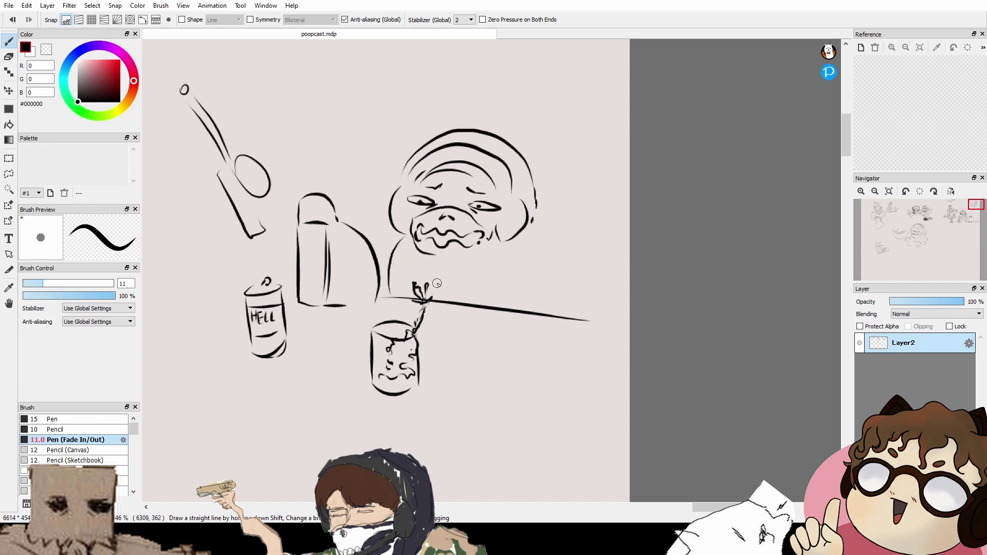
key("ctrl+z")
left_click_drag(527, 237, 532, 305)
left_click_drag(404, 232, 391, 275)
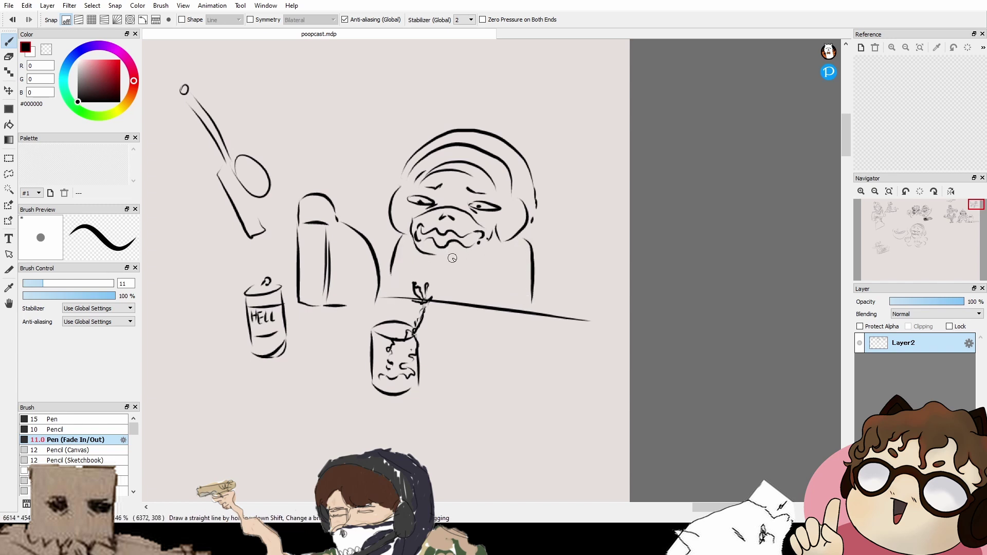
Step: Sketch a group of curled, rounded strokes with a curved underline on the droopy character's chest
mouse_move(481, 267)
left_mouse_down()
mouse_move(469, 277)
mouse_move(508, 273)
left_mouse_up()
mouse_move(471, 280)
left_mouse_down()
mouse_move(461, 291)
mouse_move(507, 297)
left_mouse_up()
mouse_move(478, 267)
left_mouse_down()
mouse_move(505, 261)
mouse_move(530, 275)
left_mouse_up()
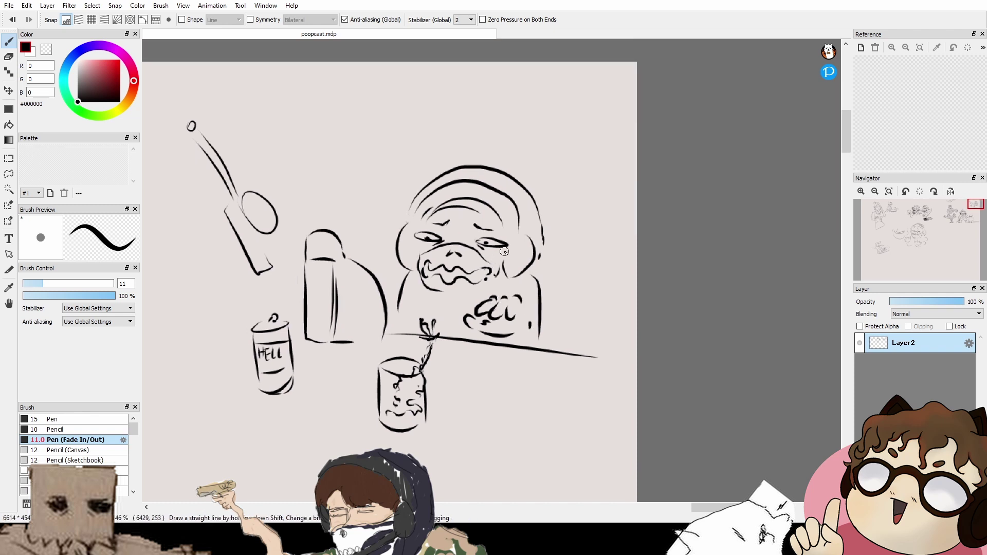
Step: Set the brush size to 6 and letter FATHER beside the glass, with a jagged outline around the word
left_click_drag(480, 372, 520, 289)
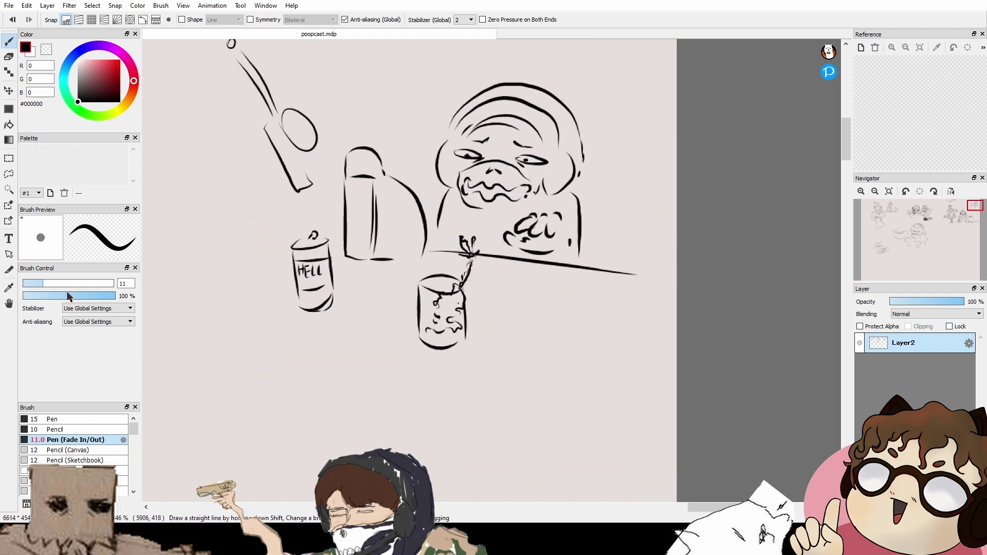
left_click(34, 284)
scroll(503, 286, "up", 3)
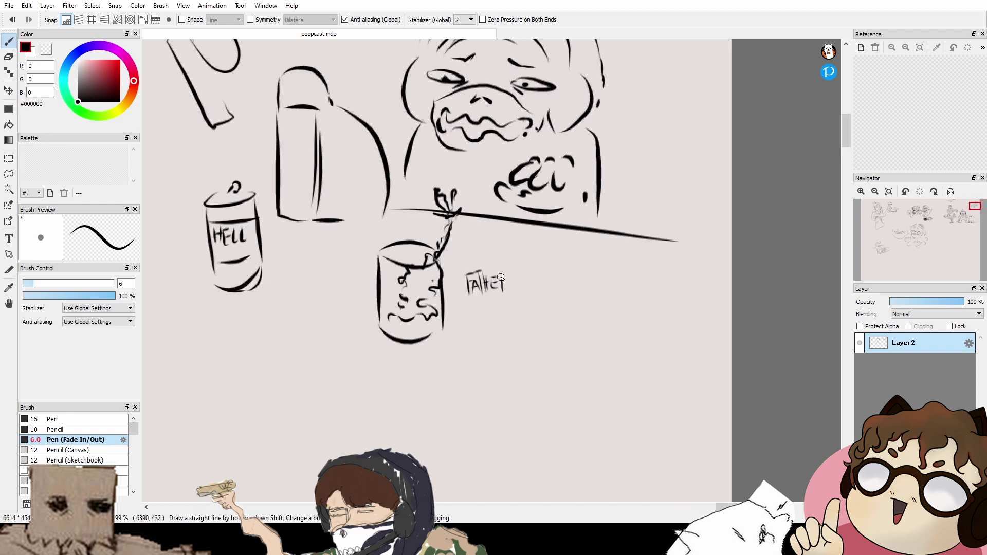
mouse_move(469, 264)
left_mouse_down()
mouse_move(460, 301)
mouse_move(498, 307)
left_mouse_up()
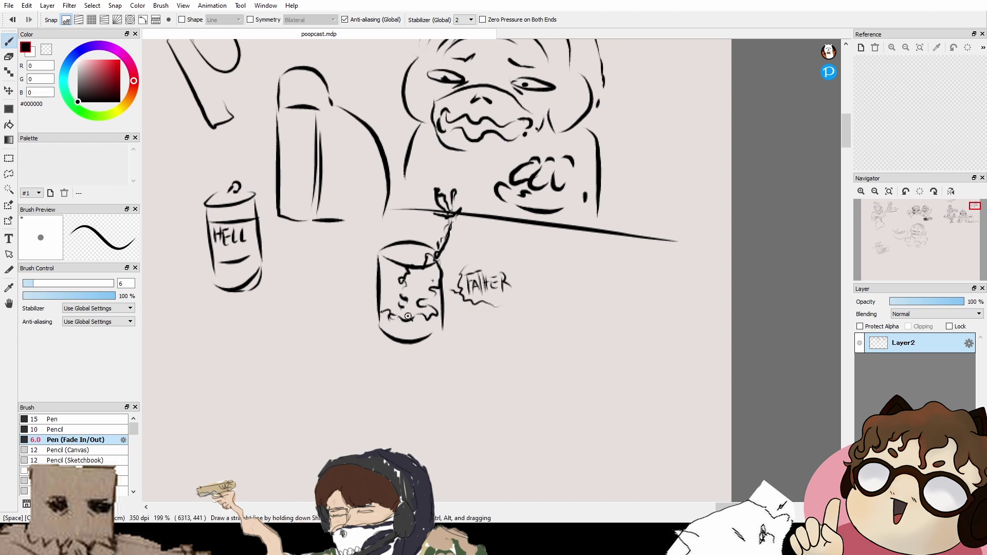
Step: Touch up the droopy character's nose, erase both eyes and redraw them as thinner, narrow slits with small pupils
scroll(389, 315, "down", 3)
scroll(450, 210, "up", 5)
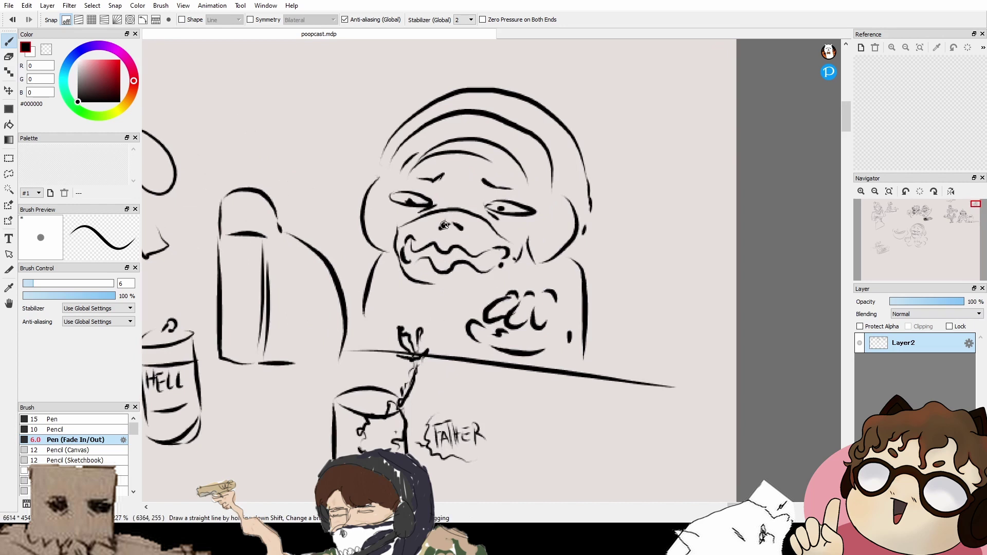
left_click_drag(444, 225, 451, 223)
left_click(93, 471)
mouse_move(399, 197)
left_mouse_down()
mouse_move(527, 211)
mouse_move(496, 205)
left_mouse_up()
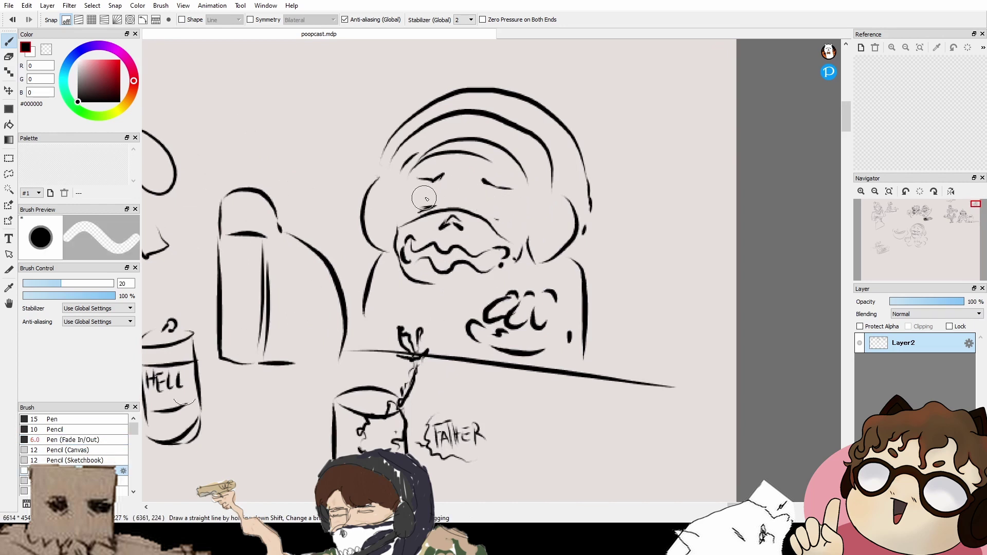
left_click(77, 440)
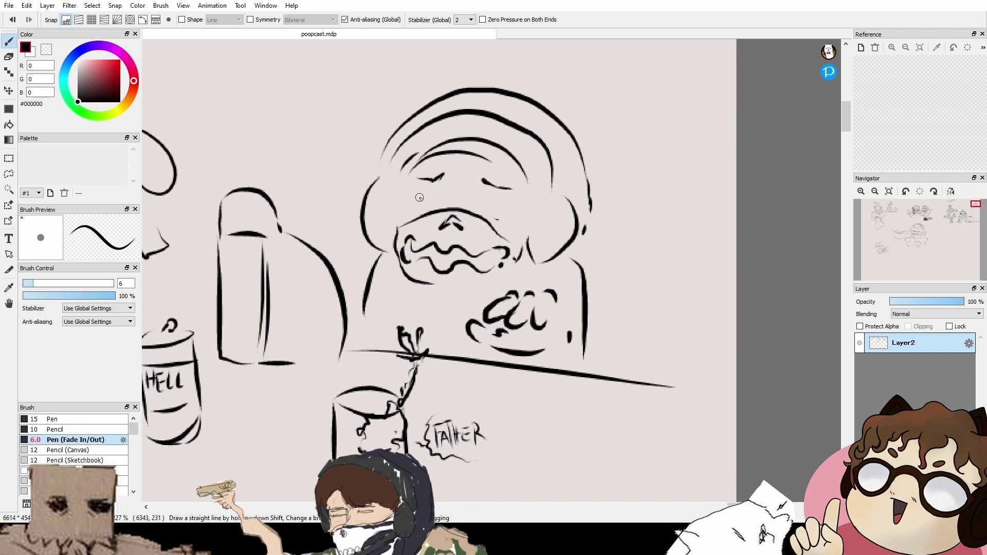
mouse_move(423, 201)
left_mouse_down()
mouse_move(443, 204)
mouse_move(394, 201)
mouse_move(528, 210)
left_mouse_up()
key("ctrl+z")
key("ctrl+z")
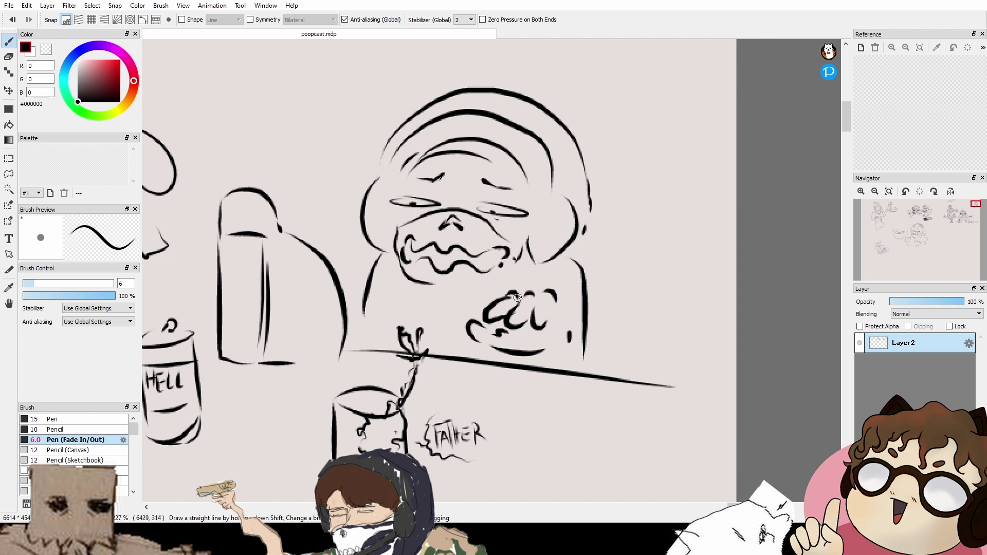
Step: Turn the head's side contours into headphone ear cups and hatch one cup and the band over the head
scroll(517, 297, "down", 3)
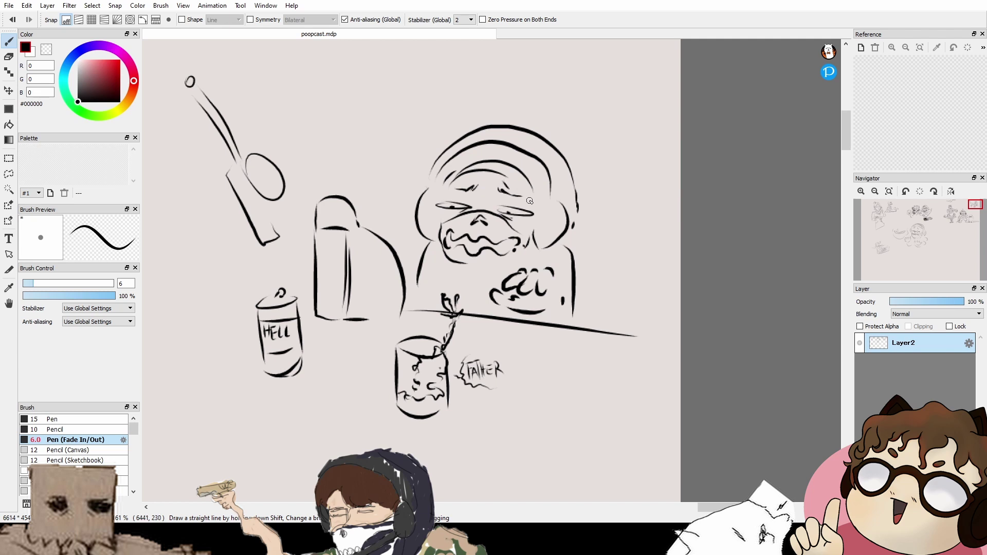
left_click_drag(530, 200, 502, 219)
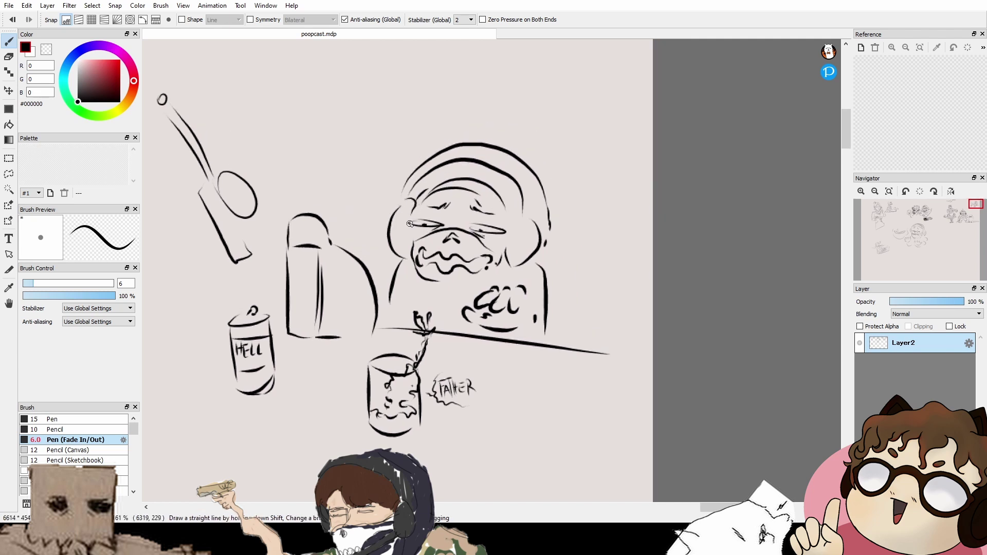
left_click_drag(519, 225, 509, 257)
key("ctrl+z")
left_click_drag(512, 218, 506, 249)
left_click_drag(398, 214, 390, 239)
left_click_drag(410, 208, 407, 225)
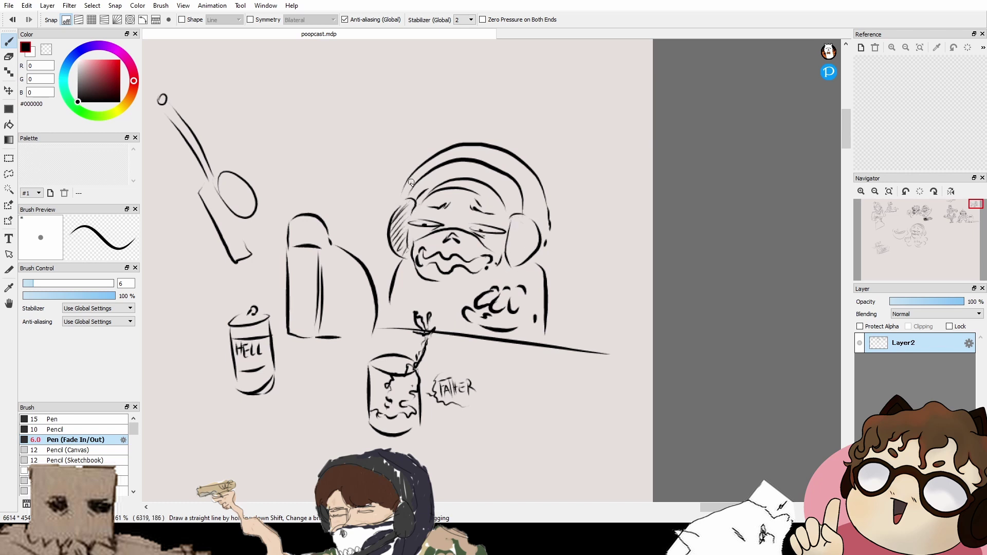
mouse_move(411, 182)
left_mouse_down()
mouse_move(448, 156)
mouse_move(480, 157)
mouse_move(514, 174)
mouse_move(535, 213)
left_mouse_up()
Step: Draw a boxy headrest behind the droopy character's head and a long chair-back line down to the table
mouse_move(547, 262)
left_mouse_down()
mouse_move(544, 230)
mouse_move(543, 241)
left_mouse_up()
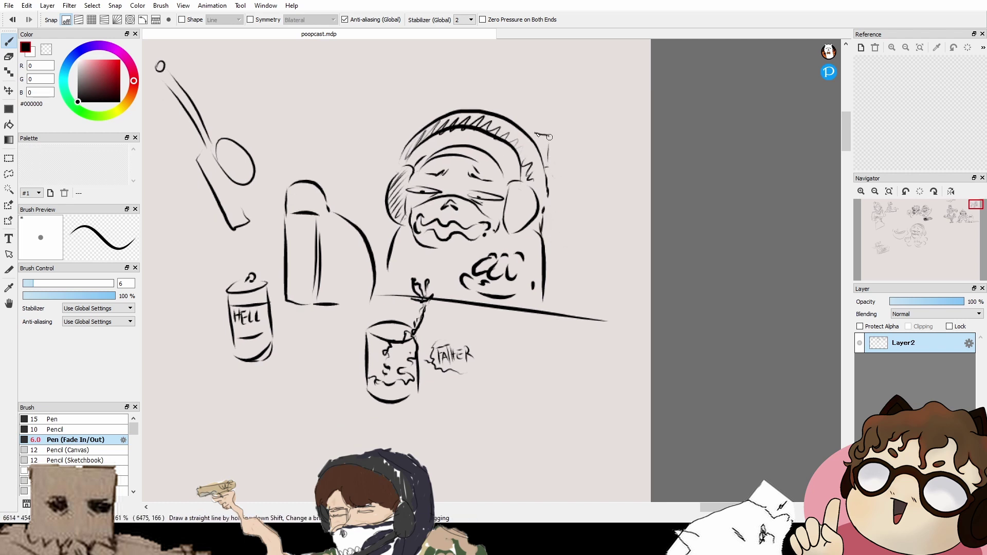
left_click_drag(549, 137, 583, 135)
left_click_drag(587, 138, 584, 172)
left_click_drag(552, 170, 577, 172)
mouse_move(587, 132)
left_mouse_down()
mouse_move(561, 181)
mouse_move(592, 202)
mouse_move(581, 317)
mouse_move(538, 334)
left_mouse_up()
Step: Add short lines beside the HELL can's rim and a thin line with a small ring hanging from the upper circle
scroll(545, 352, "down", 3)
scroll(546, 334, "up", 3)
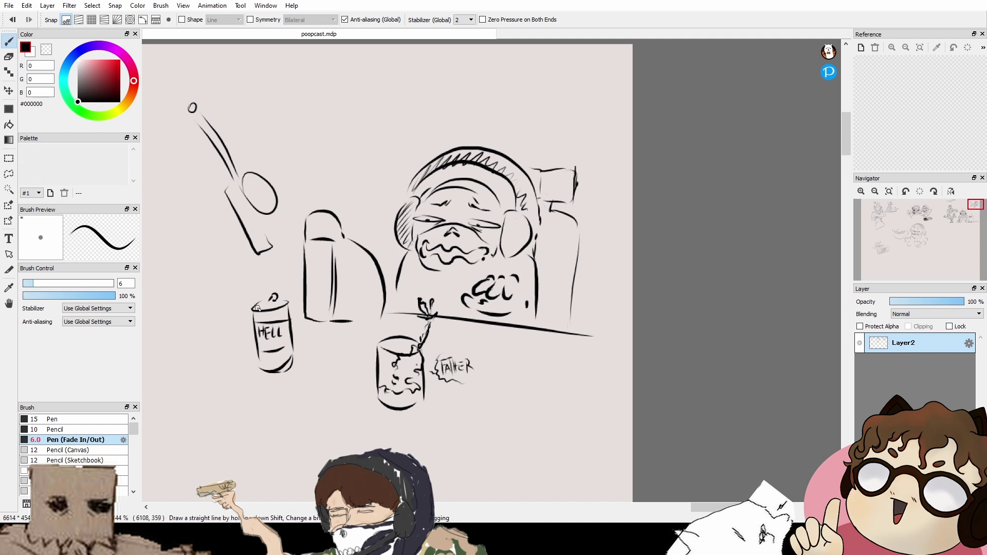
left_click_drag(235, 300, 257, 301)
left_click_drag(192, 140, 186, 202)
Step: Hatch the inside of the droopy character's wavy mouth
scroll(521, 227, "down", 2)
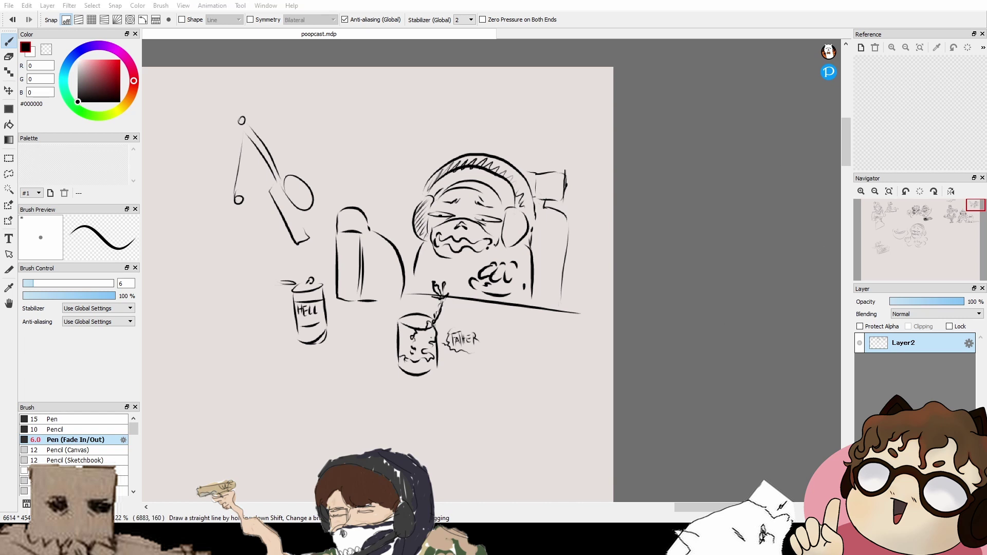
left_click(770, 43)
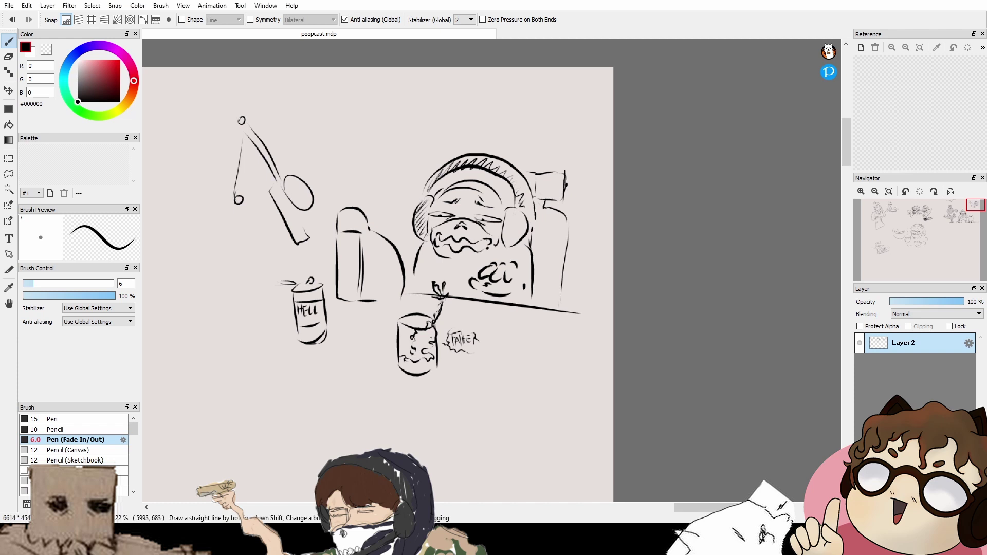
left_click_drag(454, 384, 494, 335)
scroll(513, 279, "up", 4)
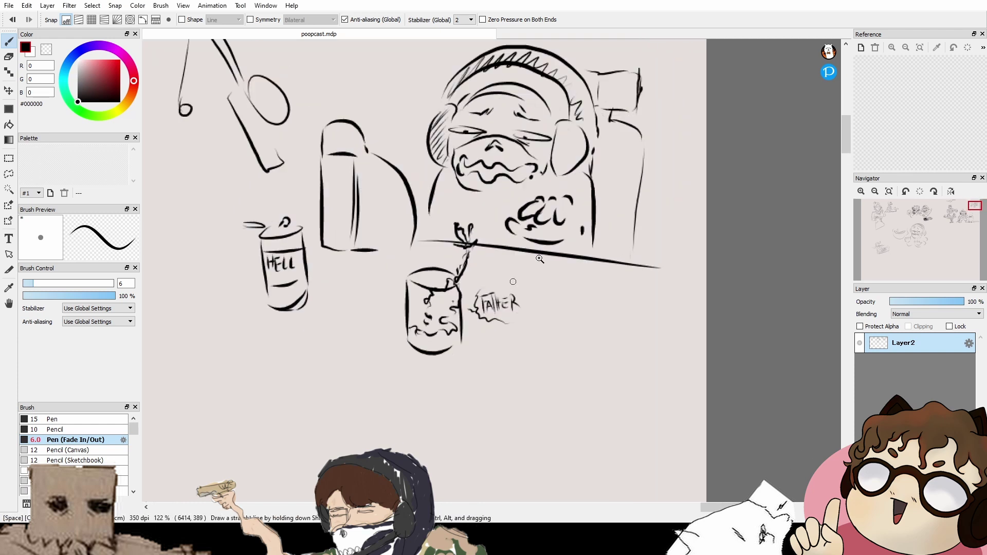
left_click_drag(524, 216, 486, 289)
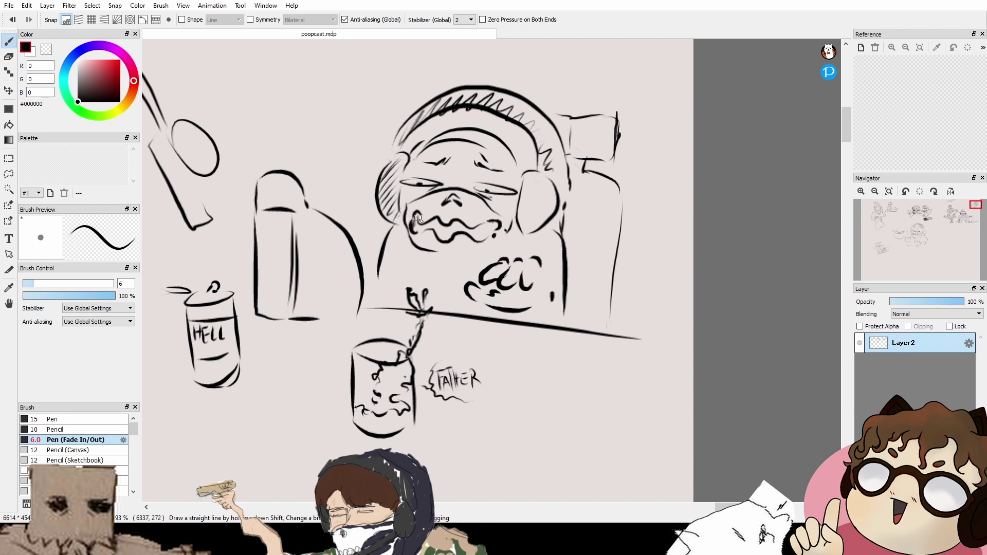
mouse_move(425, 228)
left_mouse_down()
mouse_move(450, 225)
mouse_move(448, 238)
mouse_move(463, 221)
mouse_move(474, 236)
mouse_move(494, 229)
left_mouse_up()
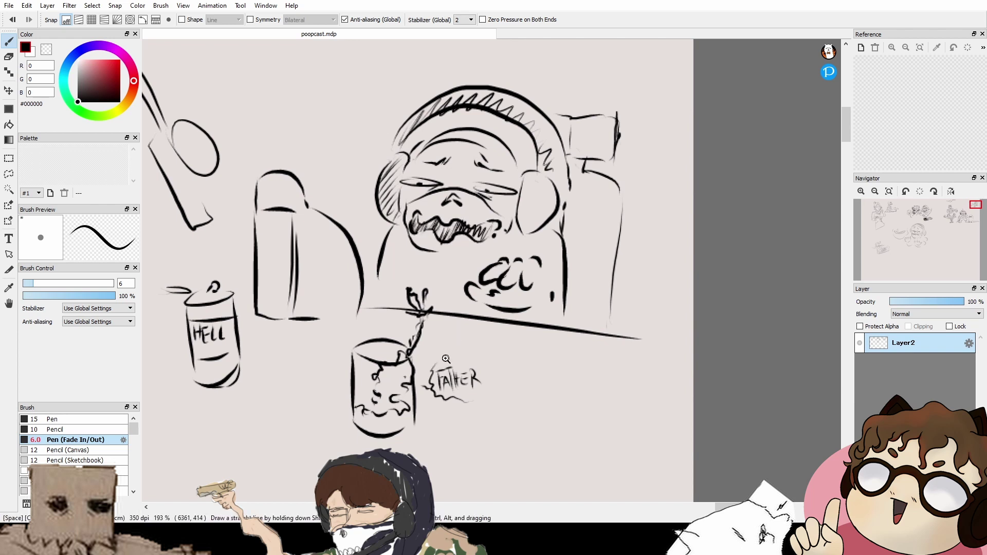
Step: Sketch a tall bottle's neck, one side and rounded base in the empty area beside the drinks sketch
scroll(454, 356, "down", 2)
left_click_drag(458, 430, 500, 304)
scroll(459, 359, "down", 2)
left_click_drag(470, 374, 481, 263)
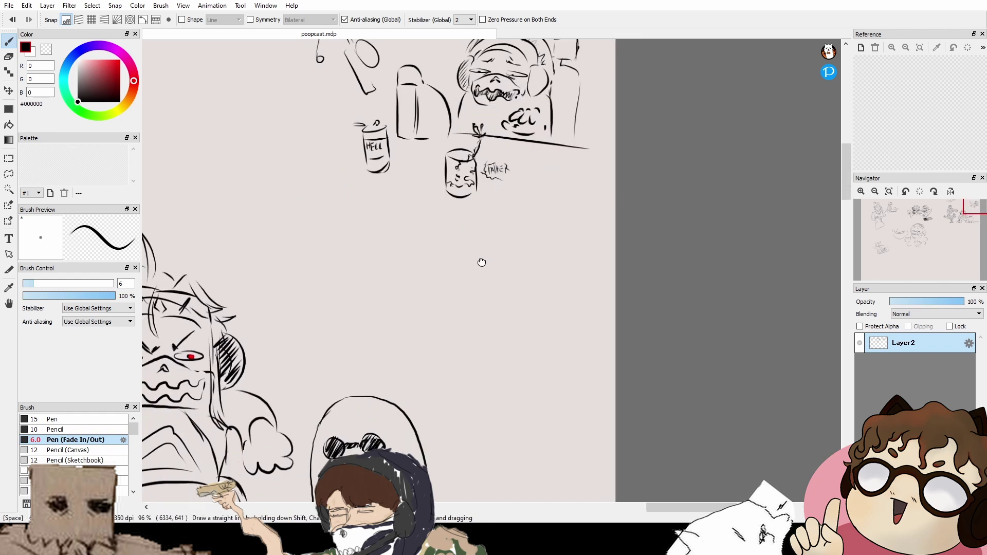
left_click_drag(437, 321, 509, 438)
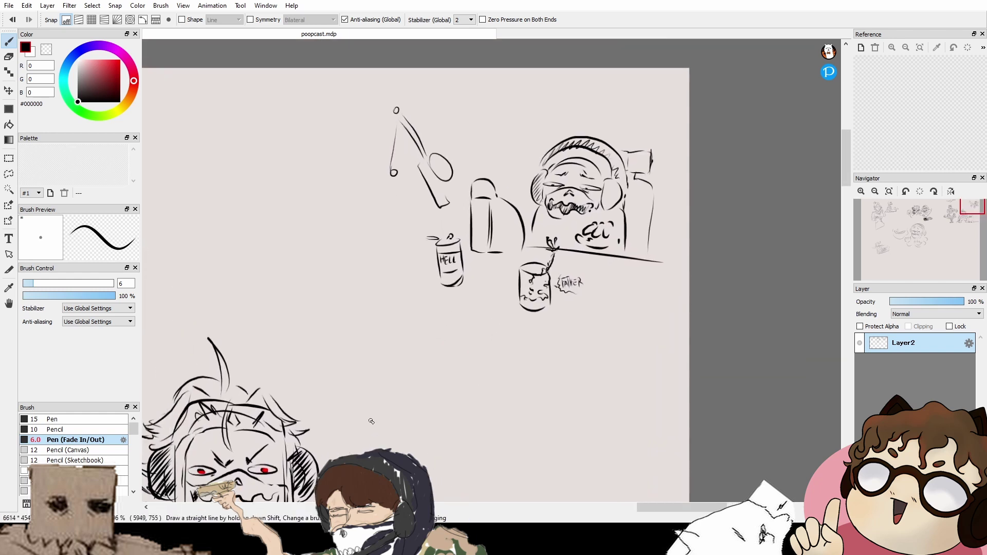
left_click_drag(319, 210, 445, 313)
scroll(406, 281, "up", 3)
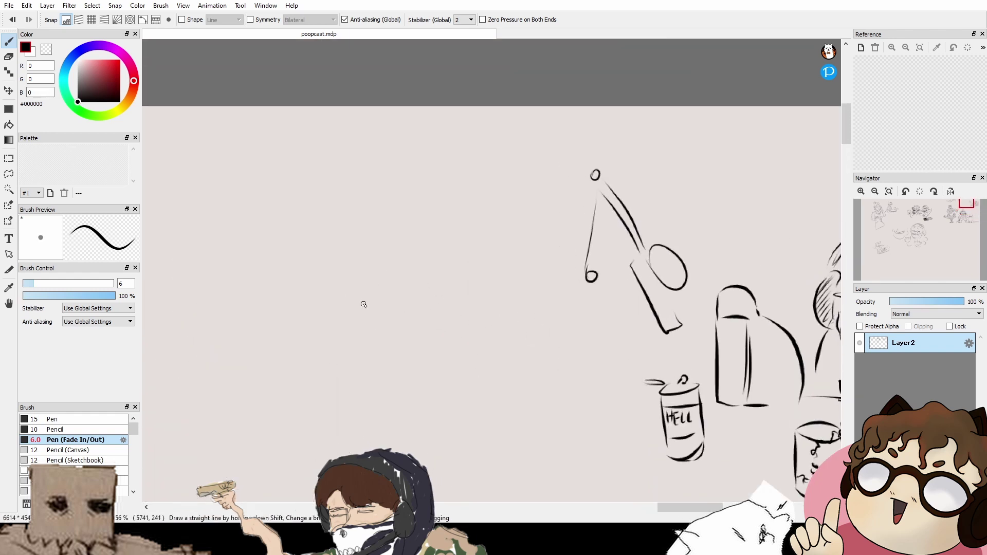
left_click_drag(277, 310, 522, 227)
left_click_drag(555, 186, 450, 247)
mouse_move(488, 216)
left_mouse_down()
mouse_move(452, 244)
mouse_move(506, 236)
mouse_move(504, 224)
left_mouse_up()
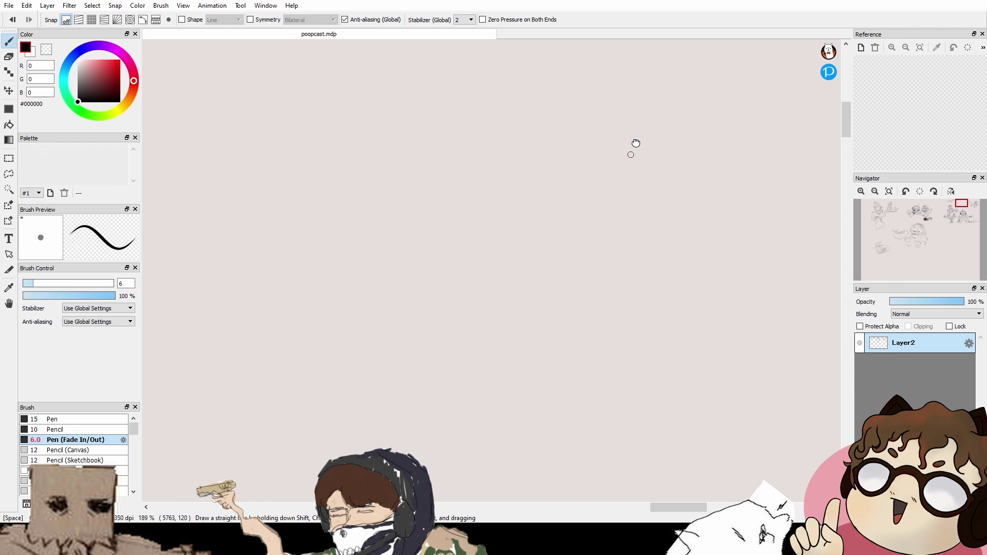
mouse_move(305, 96)
left_mouse_down()
mouse_move(324, 108)
mouse_move(307, 163)
mouse_move(308, 183)
mouse_move(325, 179)
mouse_move(296, 186)
mouse_move(283, 270)
mouse_move(331, 374)
left_mouse_up()
Step: Draw the bottle's other shoulder and side, reinforce its base and add two curved label lines across the body
mouse_move(325, 176)
left_mouse_down()
mouse_move(360, 200)
mouse_move(364, 346)
left_mouse_up()
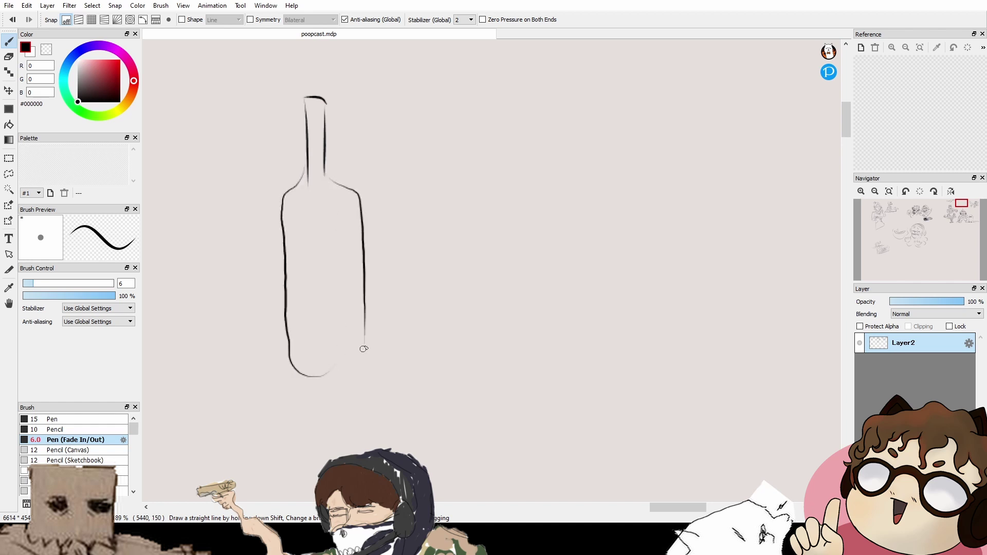
key("ctrl+z")
mouse_move(325, 169)
left_mouse_down()
mouse_move(361, 293)
mouse_move(363, 339)
mouse_move(329, 182)
mouse_move(358, 350)
mouse_move(348, 206)
mouse_move(360, 350)
left_mouse_up()
key("ctrl+z")
key("ctrl+z")
key("ctrl+z")
mouse_move(322, 176)
left_mouse_down()
mouse_move(346, 199)
mouse_move(352, 347)
left_mouse_up()
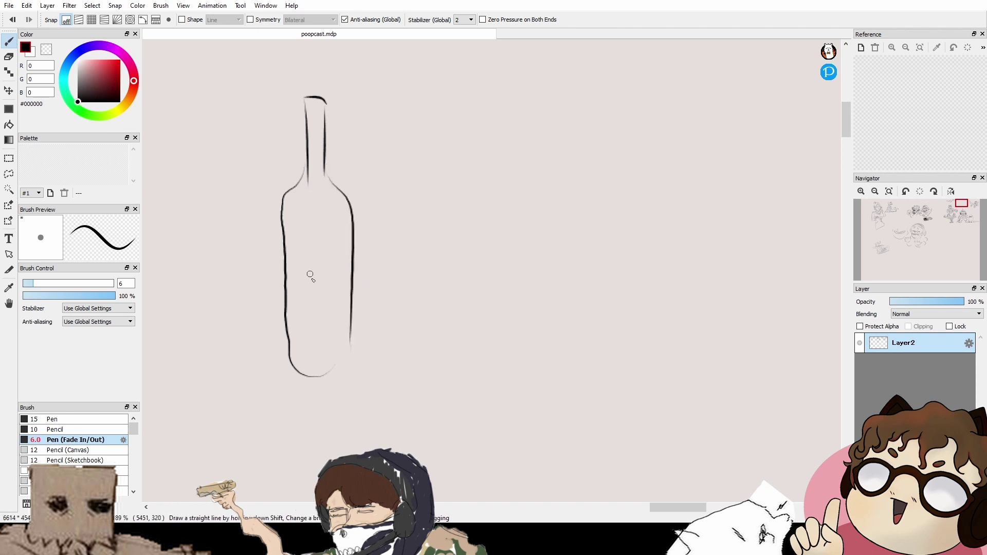
mouse_move(284, 228)
left_mouse_down()
mouse_move(288, 338)
mouse_move(314, 373)
mouse_move(350, 344)
left_mouse_up()
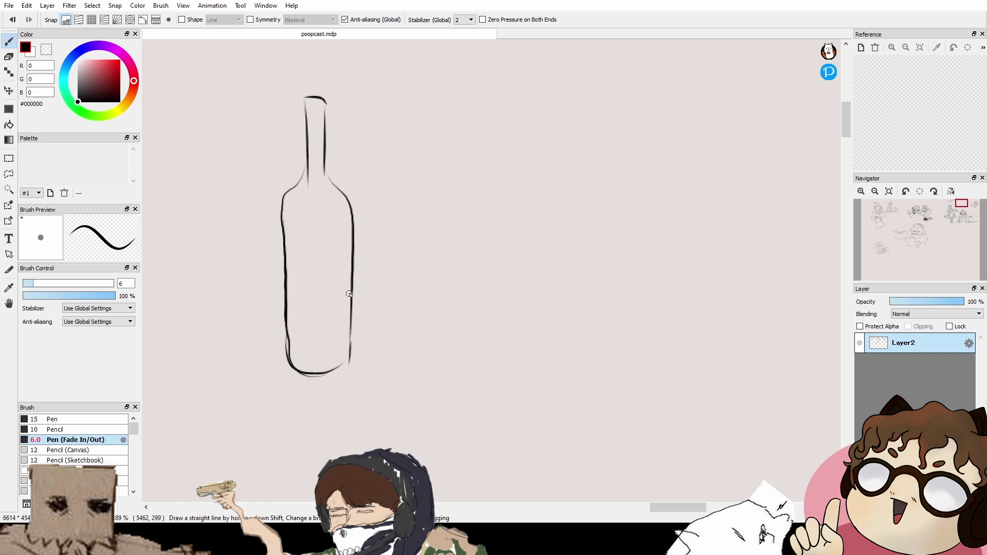
left_click_drag(286, 238, 349, 235)
left_click_drag(286, 277, 347, 276)
Step: Sketch small puckered lips next to the bottle with a curved line arching out of them
mouse_move(532, 172)
left_mouse_down()
mouse_move(472, 196)
mouse_move(503, 180)
left_mouse_up()
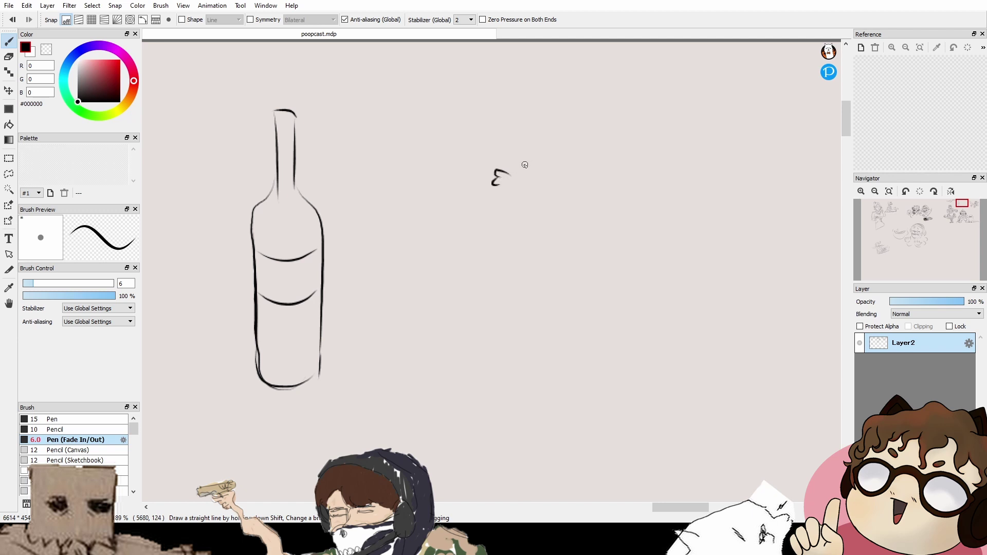
key("ctrl+z")
key("ctrl+z")
key("ctrl+z")
mouse_move(487, 166)
left_mouse_down()
mouse_move(476, 169)
mouse_move(485, 182)
left_mouse_up()
left_click_drag(441, 155, 478, 167)
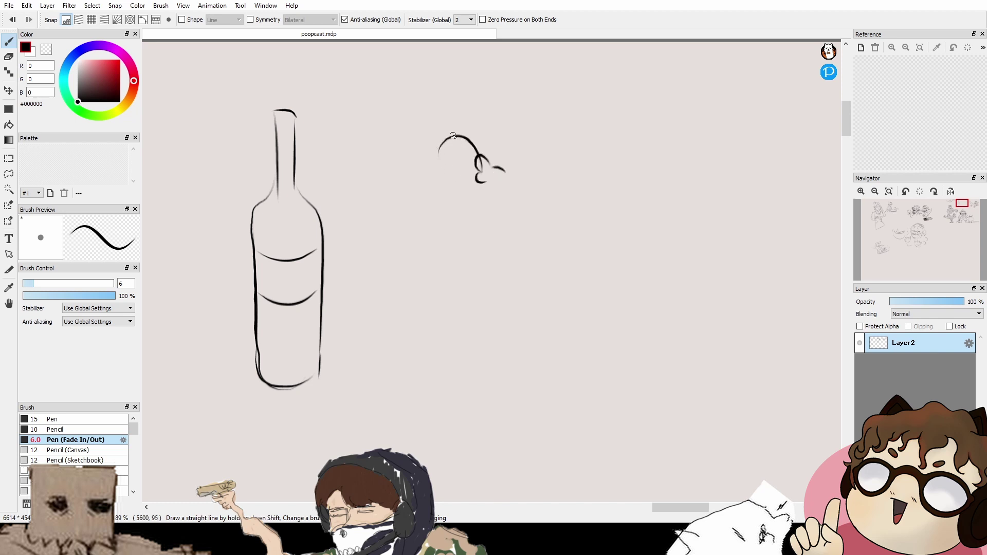
Step: Draw a tipped stemmed glass with squiggly curves in its bowl at the end of the arching line
mouse_move(453, 136)
left_mouse_down()
mouse_move(427, 149)
mouse_move(404, 214)
left_mouse_up()
key("ctrl+z")
mouse_move(453, 136)
left_mouse_down()
mouse_move(433, 147)
mouse_move(421, 197)
mouse_move(356, 213)
mouse_move(426, 195)
mouse_move(414, 166)
mouse_move(450, 217)
left_mouse_up()
Step: Draw square glasses, worried eyebrows and a rounded jawline on the face beside the puckered lips
left_click_drag(537, 168, 500, 164)
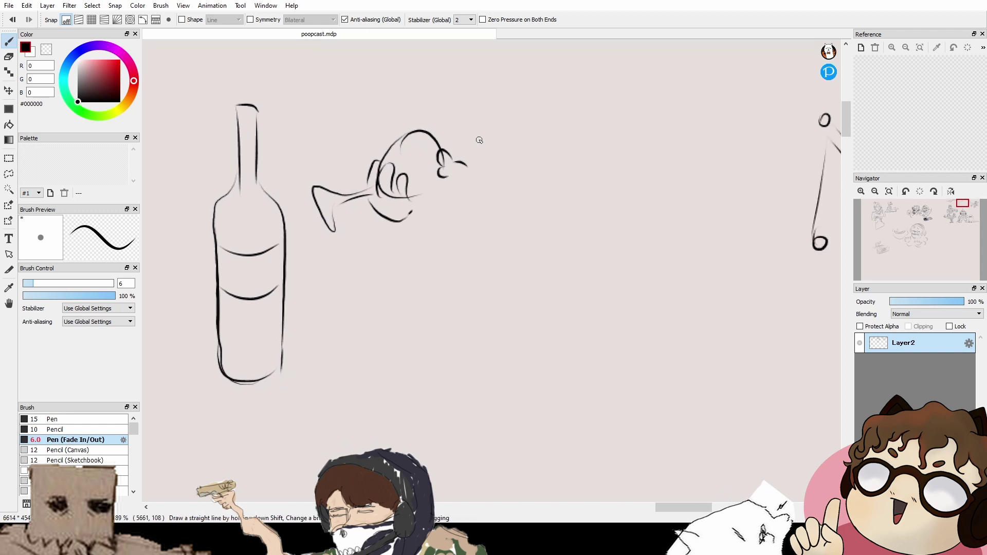
mouse_move(481, 125)
left_mouse_down()
mouse_move(464, 142)
mouse_move(481, 154)
left_mouse_up()
mouse_move(479, 125)
left_mouse_down()
mouse_move(550, 165)
mouse_move(559, 137)
mouse_move(543, 153)
left_mouse_up()
left_click_drag(508, 109, 512, 105)
mouse_move(484, 184)
left_mouse_down()
mouse_move(476, 167)
mouse_move(541, 190)
left_mouse_up()
left_click_drag(559, 156, 518, 213)
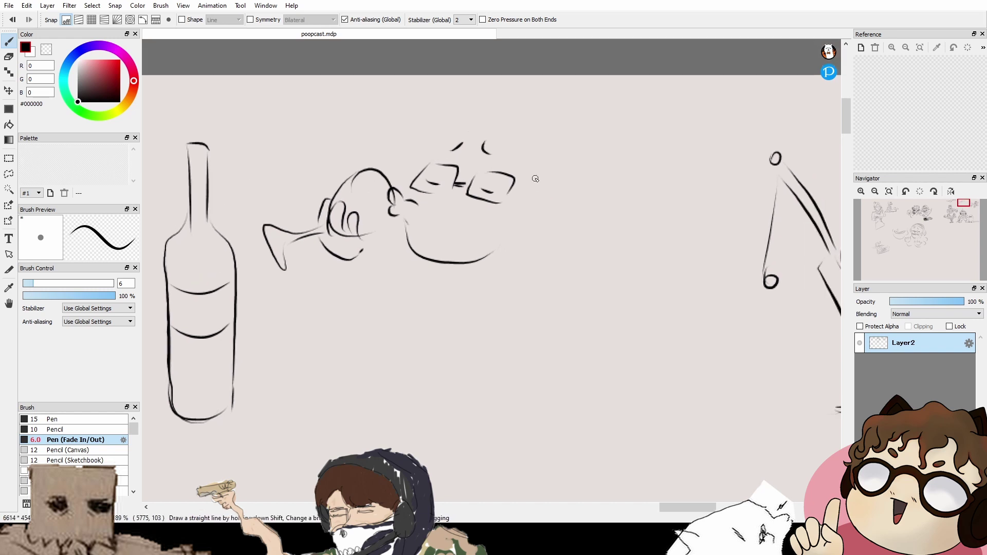
Step: Outline the drinking character's head with two pointed cat ears, a curved headband line and rounded side shapes framing the face
left_click_drag(539, 178, 533, 234)
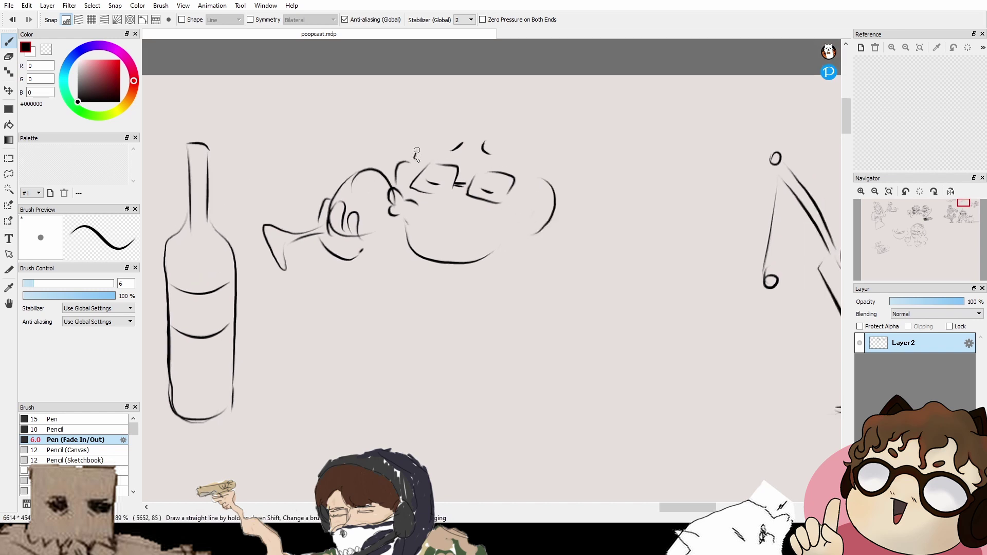
mouse_move(417, 151)
left_mouse_down()
mouse_move(437, 122)
mouse_move(516, 135)
left_mouse_up()
key("ctrl+z")
key("ctrl+z")
mouse_move(436, 122)
left_mouse_down()
mouse_move(473, 117)
mouse_move(544, 141)
mouse_move(527, 141)
mouse_move(529, 173)
left_mouse_up()
left_click_drag(547, 142, 555, 167)
left_click_drag(545, 228, 537, 186)
left_click_drag(518, 138, 510, 200)
left_click_drag(535, 199, 516, 206)
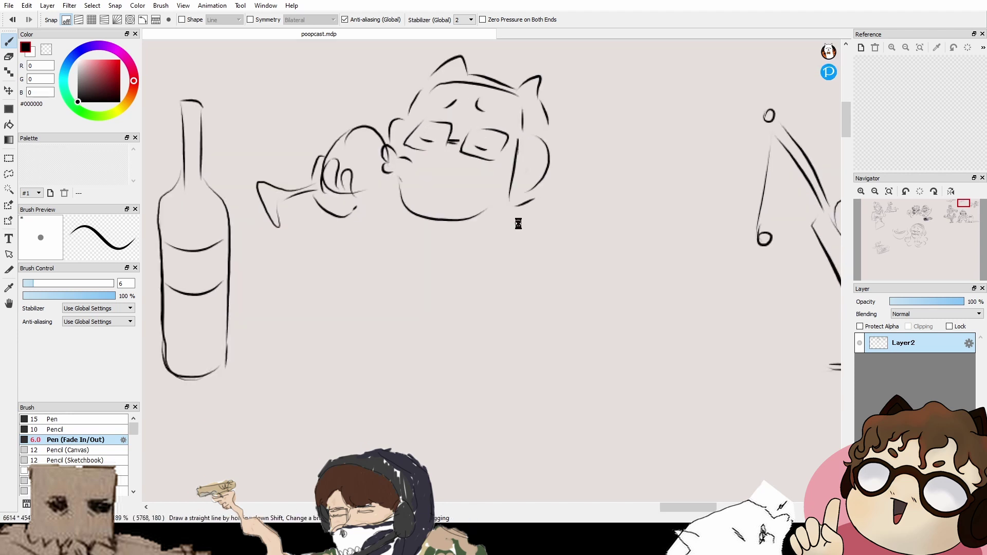
Step: Draw the raised arm below the tipped glass and a short shoulder line beside the chin
left_click_drag(438, 267, 452, 216)
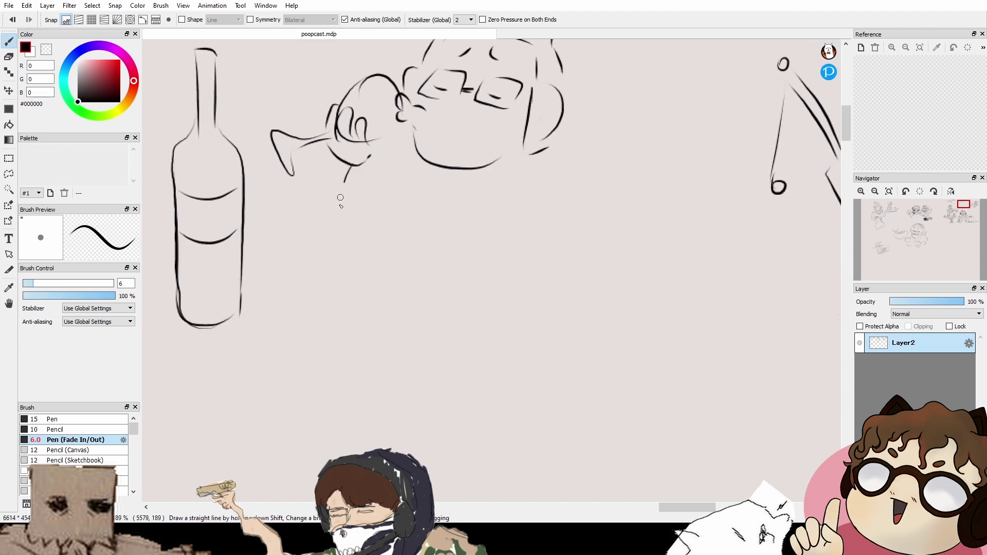
left_click_drag(346, 182, 382, 244)
left_click_drag(372, 155, 383, 206)
left_click_drag(412, 140, 398, 148)
left_click_drag(462, 181, 417, 180)
mouse_move(459, 154)
left_mouse_down()
mouse_move(478, 208)
mouse_move(506, 211)
left_mouse_up()
Step: Letter "BIG MISTAKE" by hand on the tall bottle's label
left_click_drag(362, 210, 482, 202)
left_click_drag(544, 149, 493, 149)
mouse_move(290, 234)
left_mouse_down()
mouse_move(408, 178)
mouse_move(353, 229)
mouse_move(365, 225)
left_mouse_up()
left_click_drag(373, 213, 354, 224)
key("ctrl+z")
key("ctrl+z")
key("ctrl+z")
mouse_move(355, 209)
left_mouse_down()
mouse_move(356, 223)
mouse_move(374, 223)
left_mouse_up()
mouse_move(391, 215)
left_mouse_down()
mouse_move(385, 224)
mouse_move(392, 221)
left_mouse_up()
mouse_move(365, 238)
left_mouse_down()
mouse_move(367, 251)
mouse_move(384, 251)
left_mouse_up()
mouse_move(394, 242)
left_mouse_down()
mouse_move(391, 249)
mouse_move(408, 239)
left_mouse_up()
mouse_move(401, 240)
left_mouse_down()
mouse_move(403, 252)
mouse_move(417, 251)
left_mouse_up()
left_click_drag(410, 245, 420, 251)
left_click_drag(430, 235, 435, 249)
left_click_drag(434, 235, 441, 235)
Step: Add a short table line beside the bottle and sketch the character's resting hand with spread fingers
scroll(485, 250, "down", 2)
left_click_drag(519, 266, 446, 229)
left_click_drag(387, 236, 443, 219)
mouse_move(500, 215)
left_mouse_down()
mouse_move(382, 229)
mouse_move(337, 285)
left_mouse_up()
left_click_drag(383, 252, 387, 275)
mouse_move(512, 249)
left_mouse_down()
mouse_move(469, 230)
mouse_move(472, 214)
left_mouse_up()
mouse_move(408, 290)
left_mouse_down()
mouse_move(380, 303)
mouse_move(390, 330)
mouse_move(400, 322)
mouse_move(411, 334)
mouse_move(453, 308)
left_mouse_up()
Step: Draw the character's shoulder, chest line and bent arm leading to the resting hand
left_click_drag(510, 188, 537, 242)
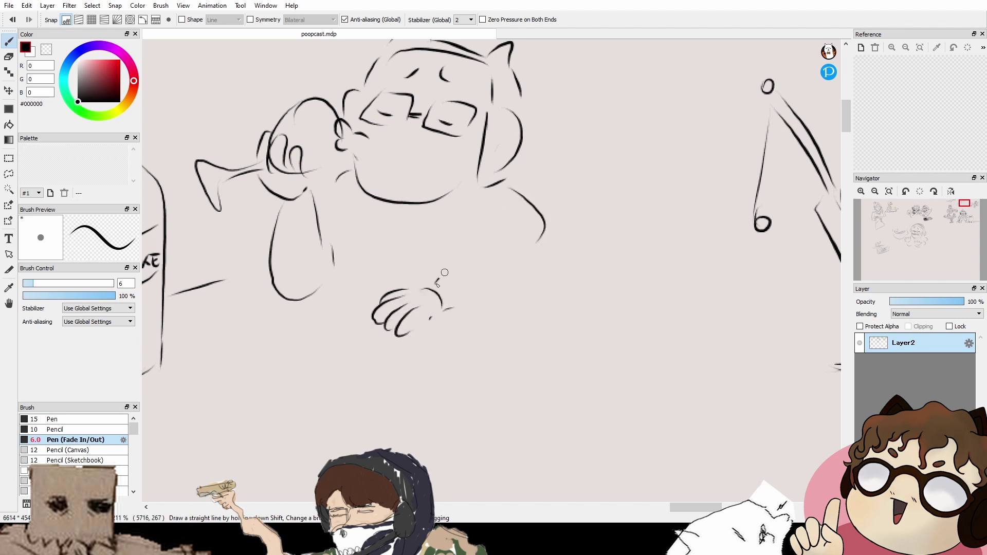
left_click_drag(444, 273, 531, 265)
left_click_drag(487, 314, 546, 260)
left_click_drag(456, 208, 480, 248)
Step: Add curly hair around the cat ears and over the forehead
left_click_drag(517, 183, 533, 281)
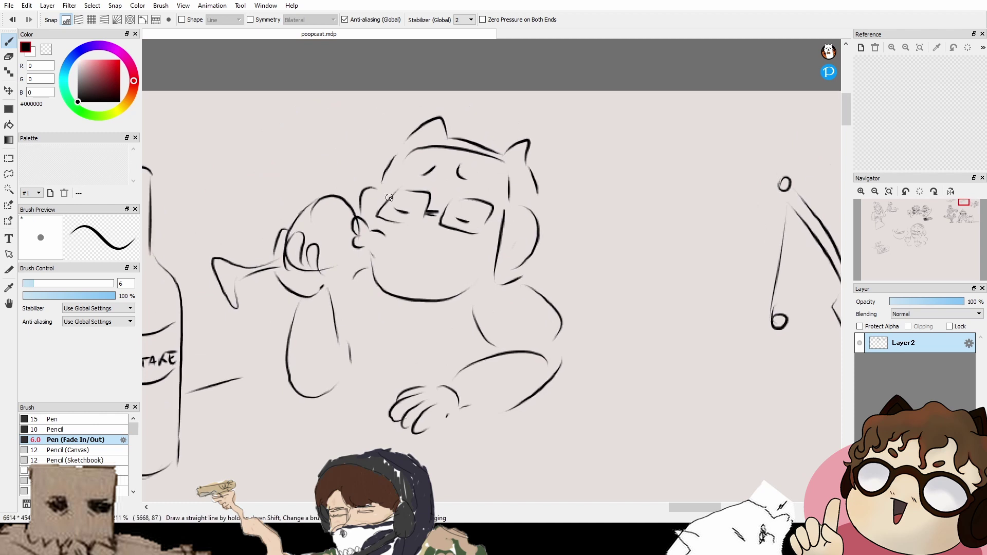
mouse_move(415, 149)
left_mouse_down()
mouse_move(392, 170)
mouse_move(408, 168)
left_mouse_up()
mouse_move(426, 150)
left_mouse_down()
mouse_move(430, 164)
mouse_move(428, 147)
mouse_move(509, 154)
mouse_move(453, 151)
mouse_move(446, 129)
left_mouse_up()
mouse_move(409, 150)
left_mouse_down()
mouse_move(393, 151)
mouse_move(400, 169)
left_mouse_up()
left_click_drag(416, 215, 427, 186)
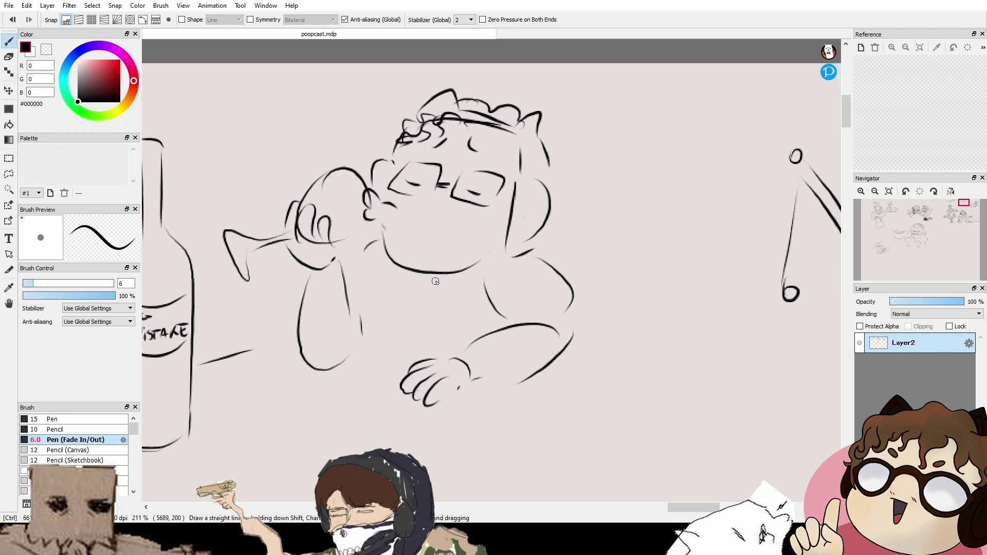
Step: Complete the resting forearm's outline, then add a wavy liquid line in the tipped glass and a shoulder curve beneath it
left_click_drag(437, 280, 423, 206)
scroll(424, 207, "up", 3)
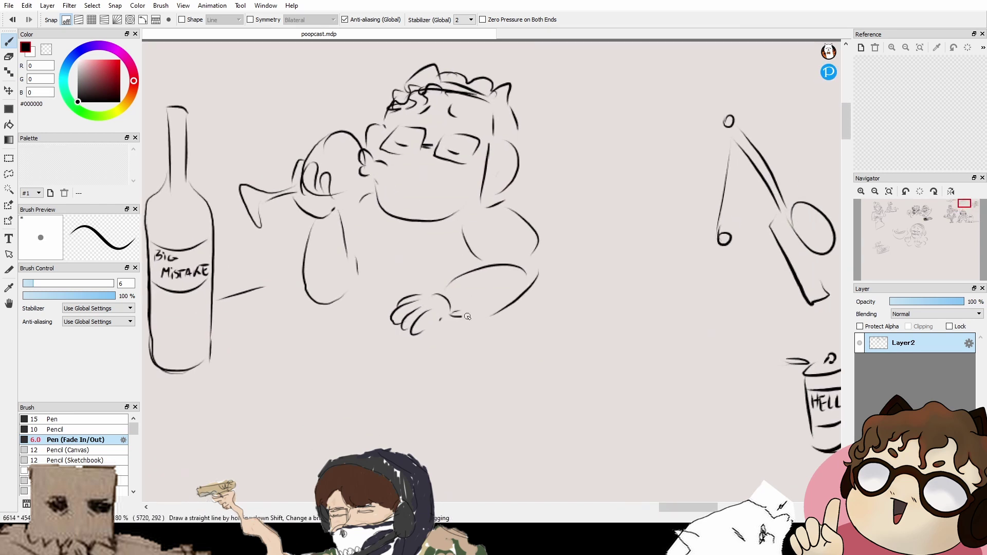
scroll(477, 217, "up", 1)
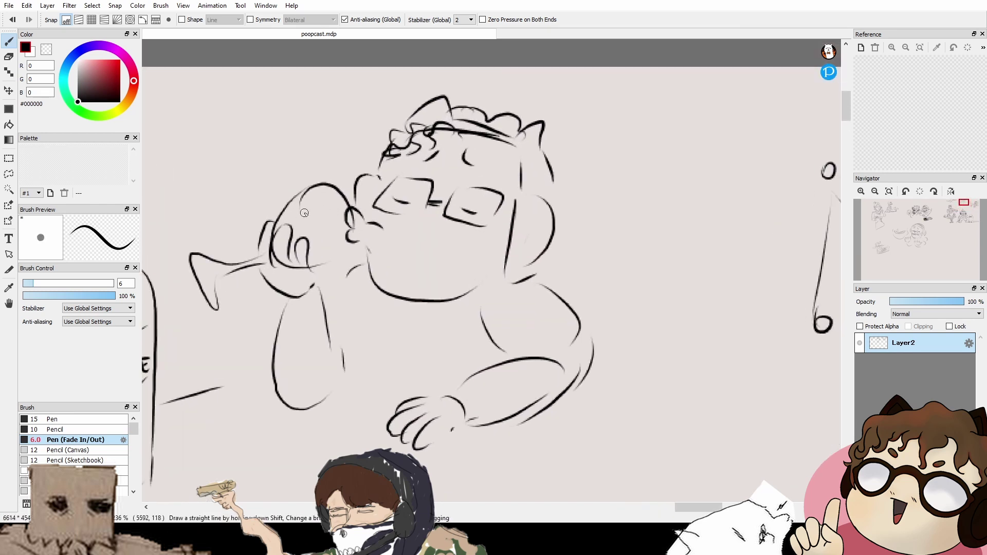
left_click_drag(344, 226, 310, 233)
left_click_drag(492, 320, 459, 267)
left_click_drag(295, 237, 331, 210)
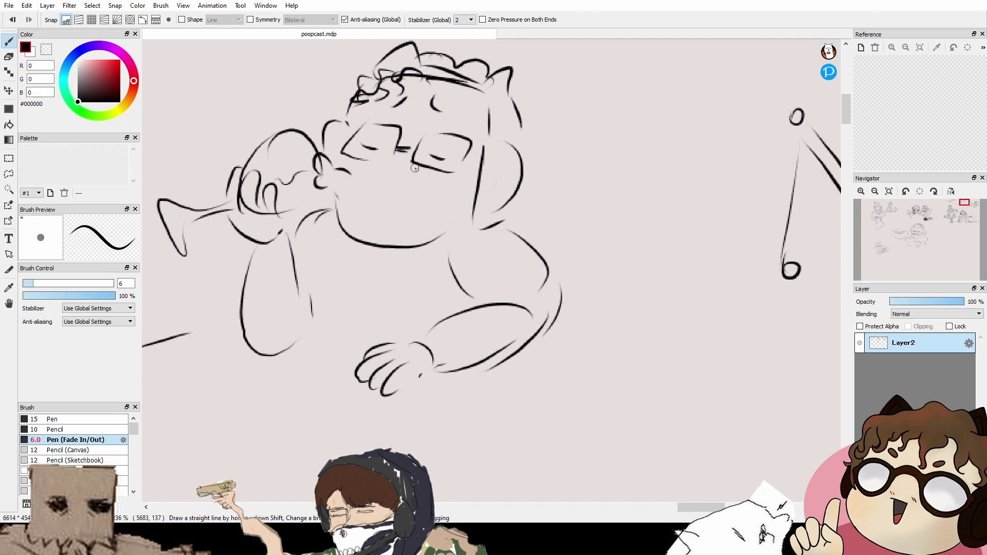
Step: Thicken the character's square glasses frames and add the temple arms on both sides
left_click_drag(461, 155, 479, 159)
left_click_drag(347, 137, 337, 145)
mouse_move(355, 126)
left_mouse_down()
mouse_move(341, 154)
mouse_move(400, 126)
mouse_move(397, 160)
mouse_move(412, 164)
left_mouse_up()
left_click_drag(422, 133, 454, 136)
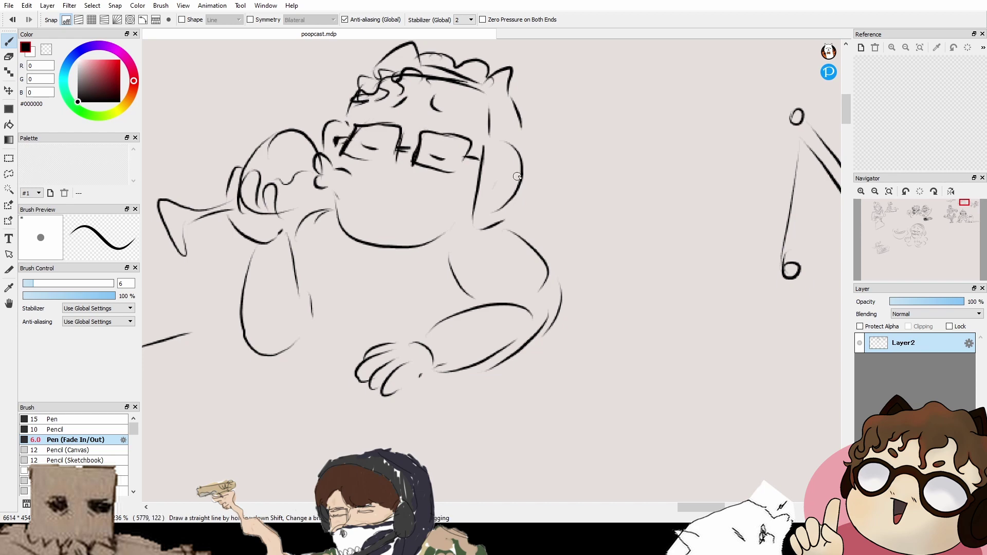
left_click_drag(517, 176, 515, 156)
left_click_drag(506, 224, 491, 303)
mouse_move(519, 269)
left_mouse_down()
mouse_move(494, 190)
mouse_move(516, 317)
mouse_move(509, 257)
mouse_move(485, 288)
mouse_move(496, 236)
mouse_move(465, 280)
mouse_move(494, 260)
mouse_move(366, 236)
mouse_move(469, 247)
mouse_move(544, 282)
mouse_move(485, 284)
mouse_move(473, 251)
mouse_move(478, 201)
mouse_move(484, 360)
left_mouse_up()
left_click_drag(574, 305, 539, 204)
key("ctrl+z")
mouse_move(566, 242)
left_mouse_down()
mouse_move(498, 278)
mouse_move(463, 186)
left_mouse_up()
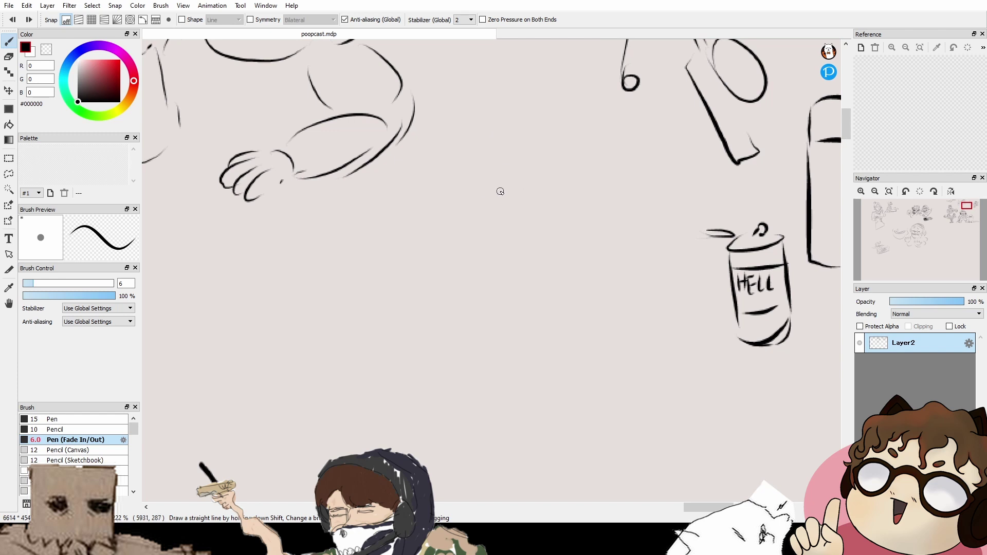
Step: Try to sketch a bottle lying on its side below the elbow with a small figure at its mouth
mouse_move(419, 176)
left_mouse_down()
mouse_move(414, 222)
mouse_move(504, 187)
left_mouse_up()
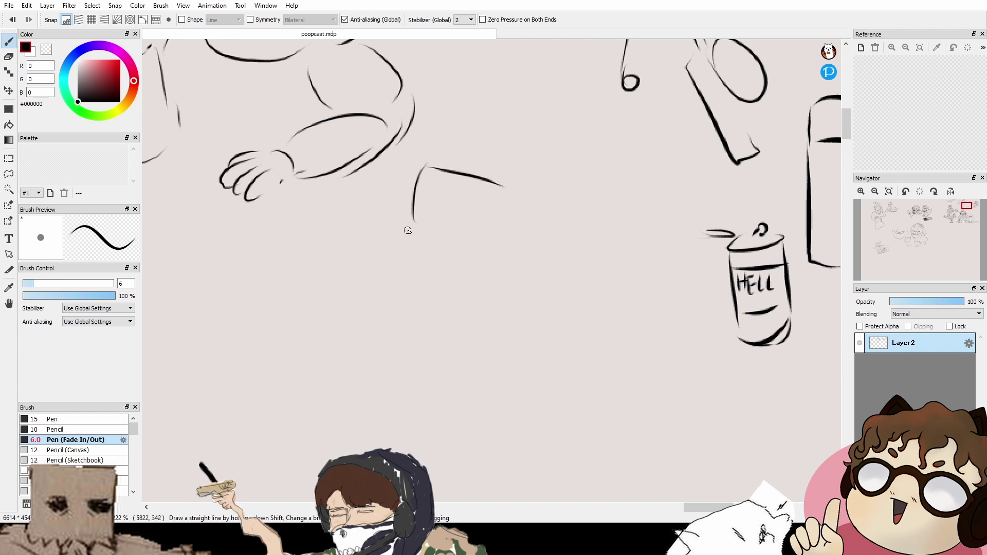
left_click_drag(414, 225, 521, 239)
mouse_move(508, 189)
left_mouse_down()
mouse_move(554, 225)
mouse_move(560, 219)
left_mouse_up()
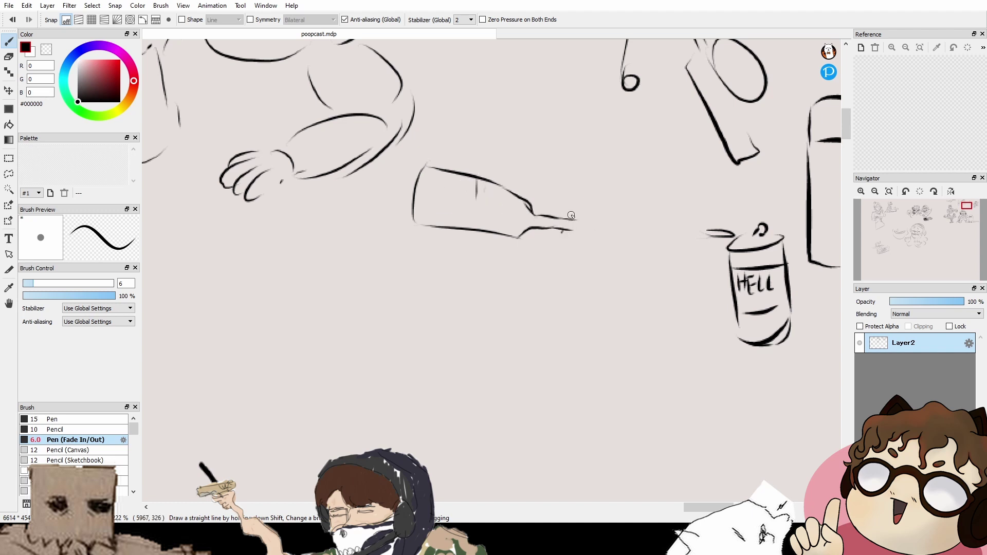
mouse_move(571, 215)
left_mouse_down()
mouse_move(615, 219)
mouse_move(598, 235)
left_mouse_up()
left_click_drag(620, 250, 611, 233)
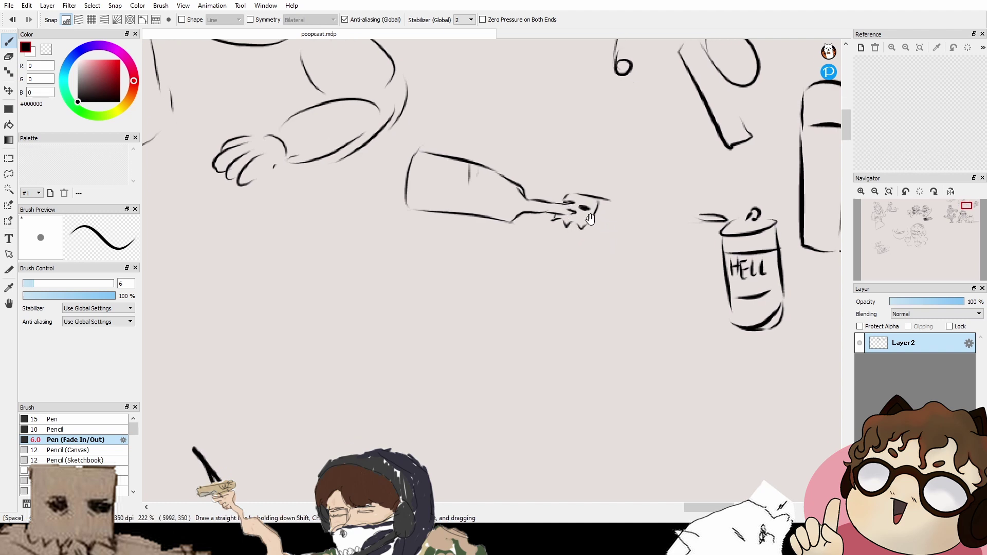
left_click_drag(568, 207, 578, 223)
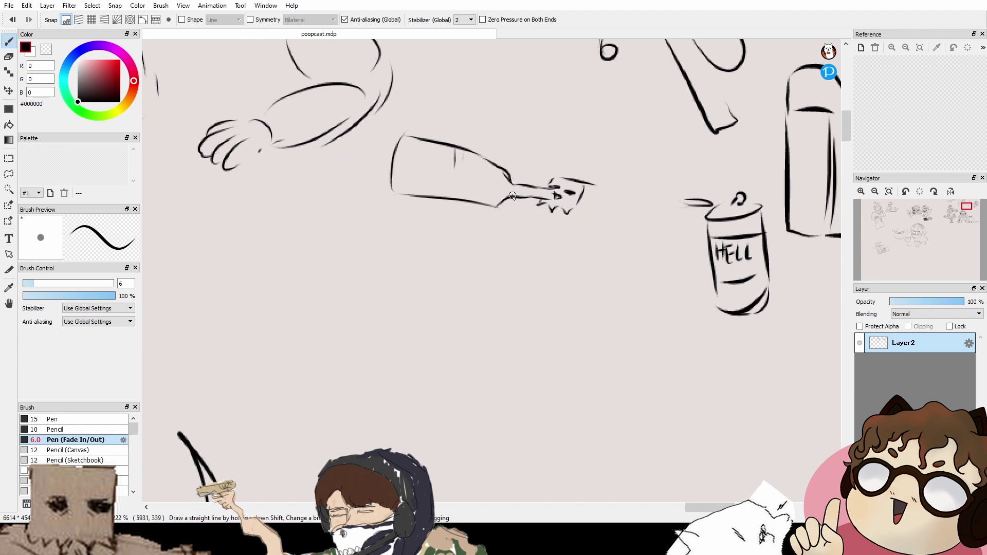
key("ctrl")
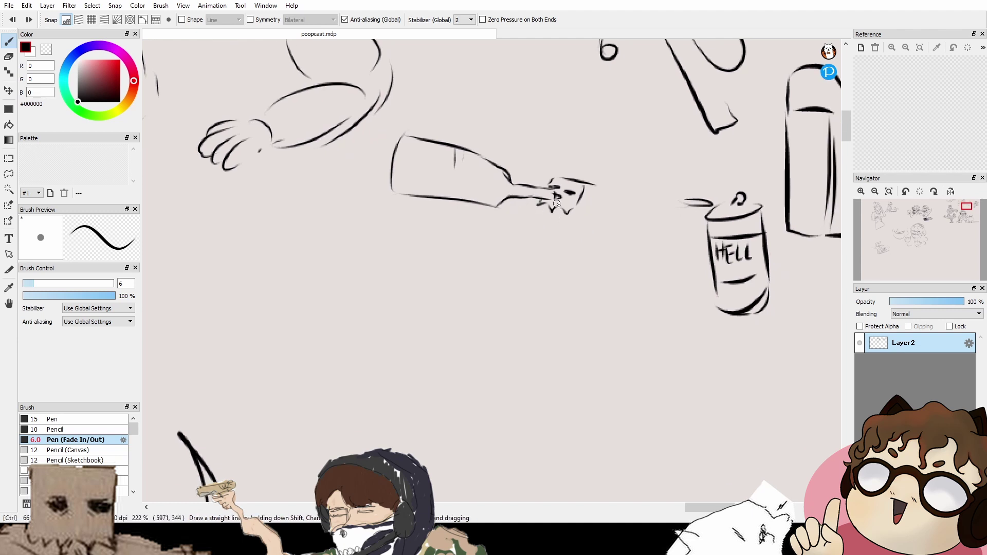
key("ctrl")
Step: Undo all strokes of the lying bottle and the small figure
key("ctrl+z")
key("ctrl+z")
key("ctrl+z")
key("ctrl+z")
key("ctrl+z")
key("ctrl+z")
key("ctrl+z")
key("ctrl+z")
key("ctrl+z")
key("ctrl+z")
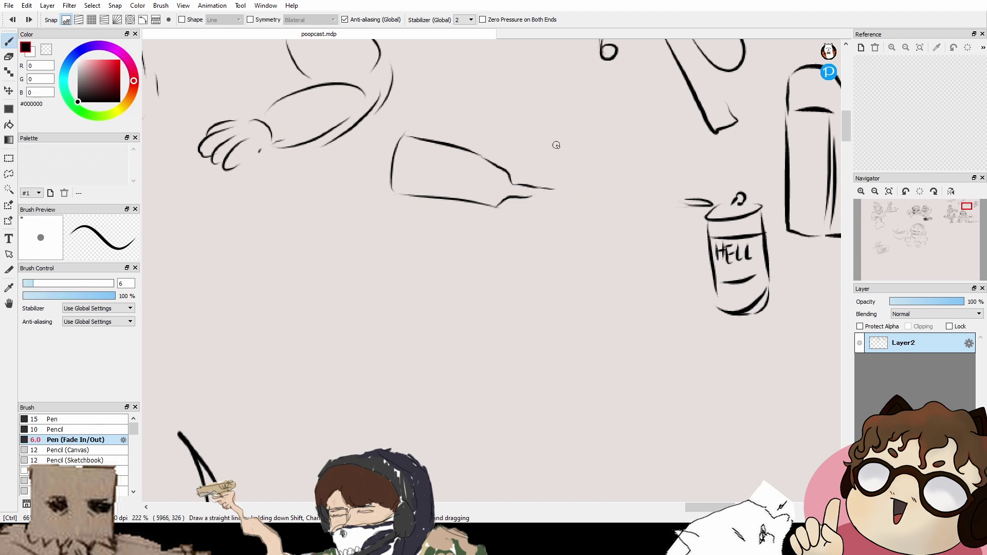
key("ctrl+z")
key("ctrl+z")
key("ctrl+z")
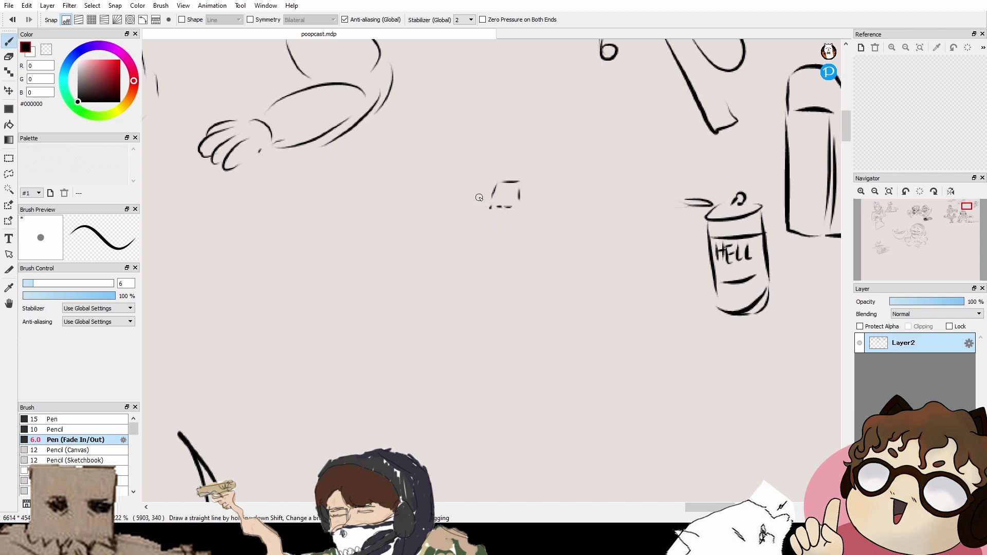
Step: Draw a steeply tilted bottle beside the character's elbow, its neck pointing down to a small figure's head and raised arm
mouse_move(472, 209)
left_mouse_down()
mouse_move(518, 193)
mouse_move(429, 156)
mouse_move(397, 110)
mouse_move(456, 76)
mouse_move(449, 70)
mouse_move(484, 159)
left_mouse_up()
key("ctrl+z")
left_click_drag(450, 68, 492, 145)
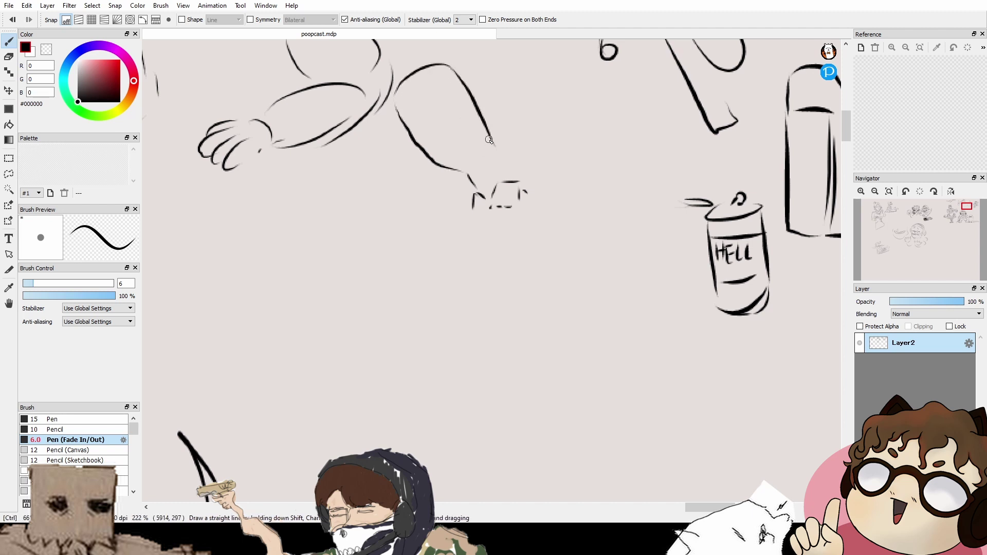
key("ctrl+z")
mouse_move(446, 67)
left_mouse_down()
mouse_move(484, 137)
mouse_move(494, 182)
left_mouse_up()
left_click_drag(519, 231, 515, 208)
key("ctrl+z")
left_click_drag(469, 182, 479, 203)
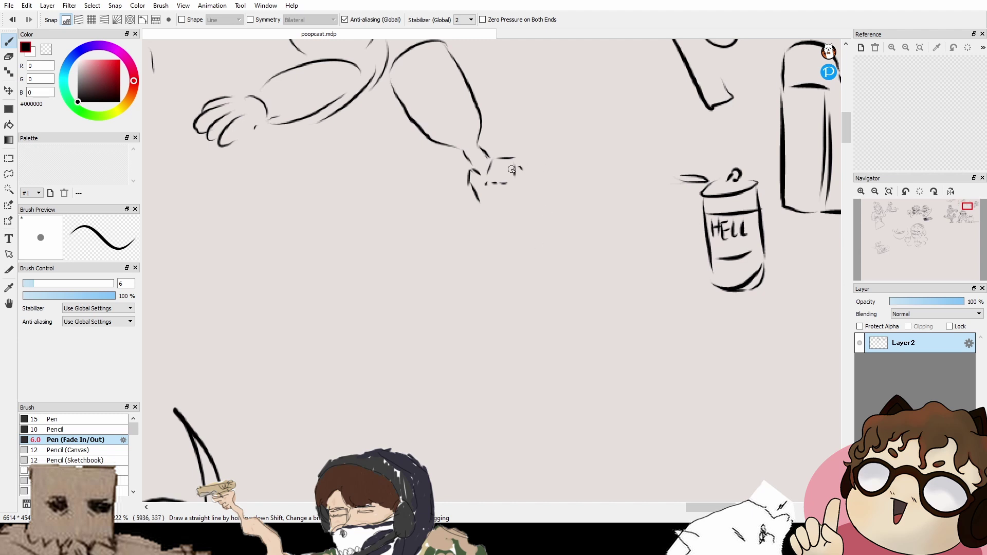
Step: Draw the small figure's body and legs and add two curved label lines across the tilted bottle
left_click_drag(482, 206, 476, 227)
mouse_move(469, 229)
left_mouse_down()
mouse_move(491, 231)
mouse_move(496, 211)
mouse_move(474, 231)
mouse_move(486, 232)
mouse_move(501, 209)
mouse_move(505, 228)
mouse_move(516, 227)
mouse_move(486, 175)
left_mouse_up()
key("ctrl+z")
key("ctrl+z")
left_click_drag(488, 177, 491, 221)
left_click_drag(419, 153, 452, 123)
left_click_drag(427, 170, 463, 138)
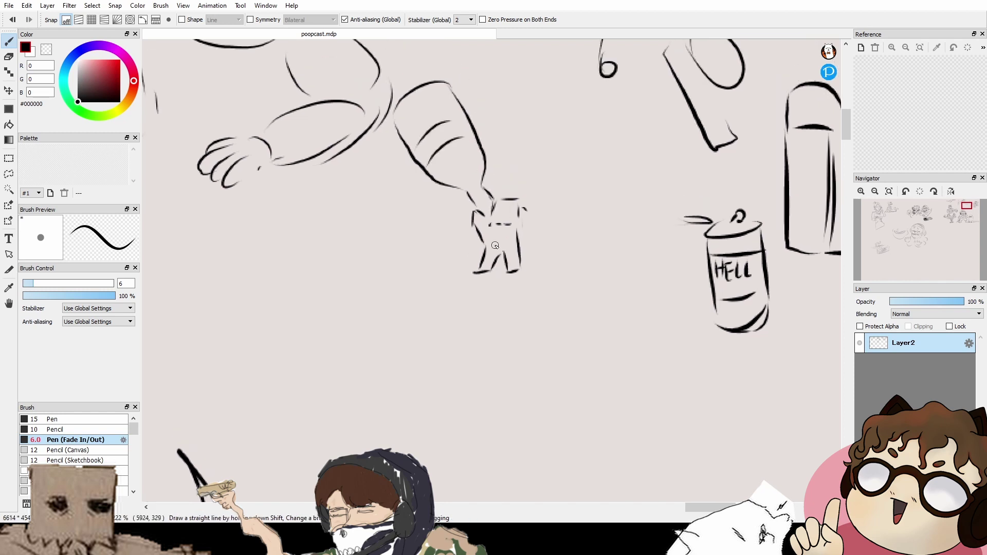
Step: Lasso the headphone character together with the microphone arm, HELL can, glass and other props around it
mouse_move(470, 278)
left_mouse_down("ctrl")
mouse_move(492, 243)
mouse_move(528, 238)
mouse_move(497, 230)
mouse_move(515, 241)
left_mouse_up("ctrl")
left_click_drag(592, 103, 549, 273)
left_click_drag(558, 329, 441, 267)
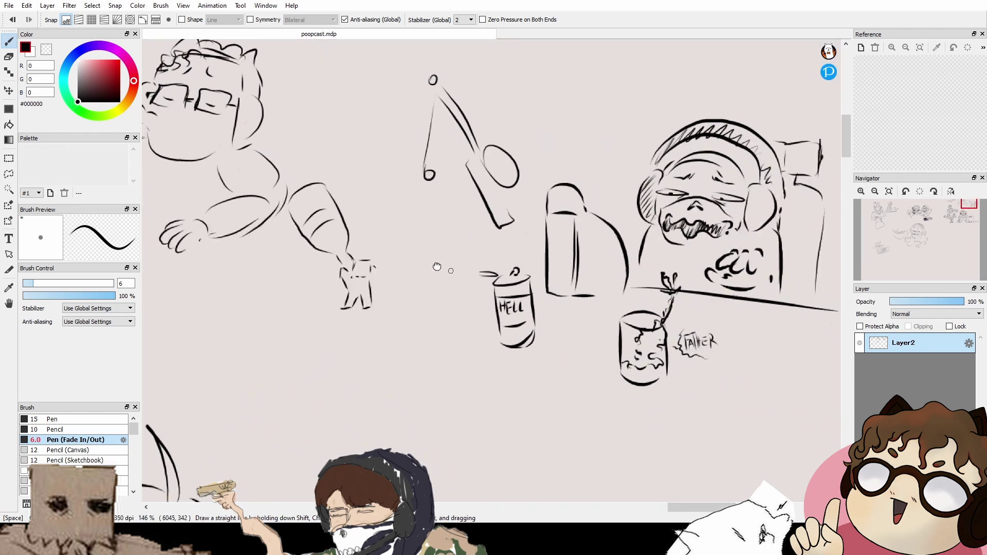
mouse_move(674, 213)
left_mouse_down()
mouse_move(559, 225)
mouse_move(544, 246)
left_mouse_up()
left_click(9, 174)
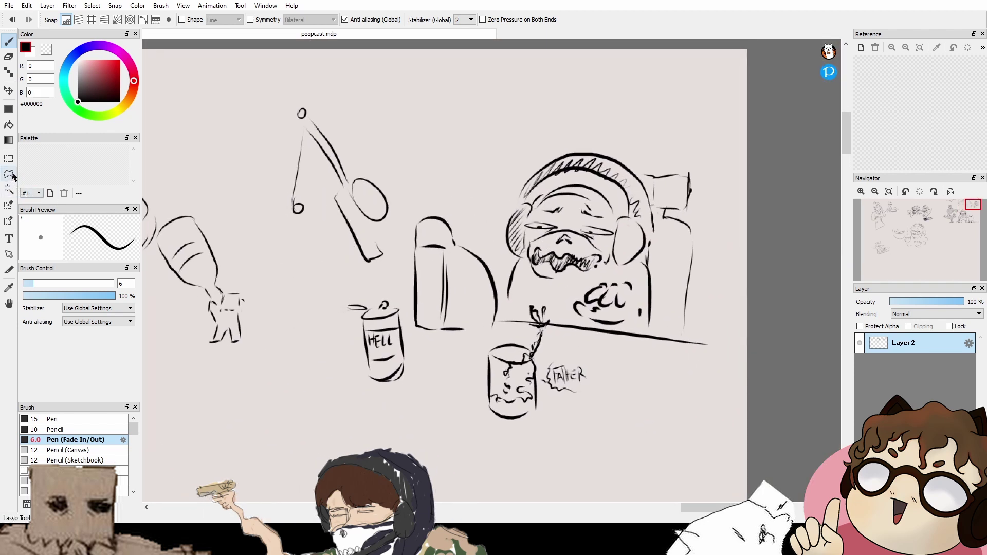
mouse_move(292, 81)
left_mouse_down()
mouse_move(360, 389)
mouse_move(565, 441)
mouse_move(743, 356)
mouse_move(767, 284)
mouse_move(720, 126)
mouse_move(467, 127)
mouse_move(316, 76)
left_mouse_up()
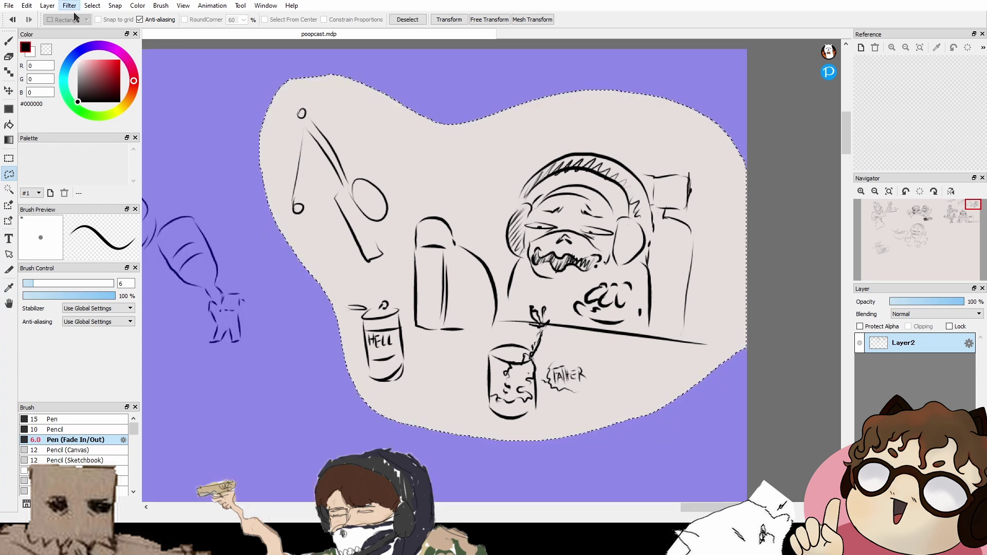
Step: Scale the selected headphone character sketch down, move it into the canvas's upper corner and deselect it
key("ctrl+t")
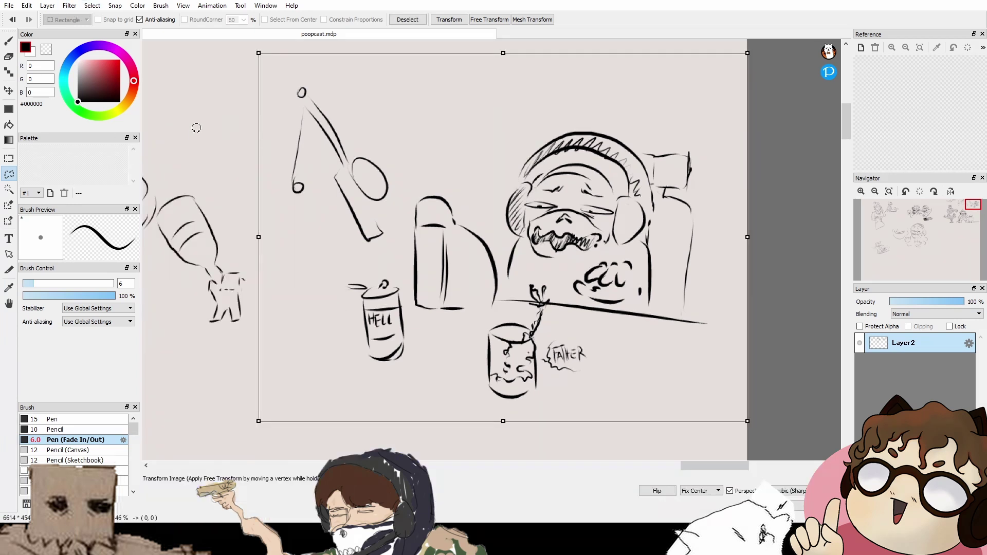
mouse_move(748, 52)
left_mouse_down()
mouse_move(681, 123)
mouse_move(666, 115)
left_mouse_up()
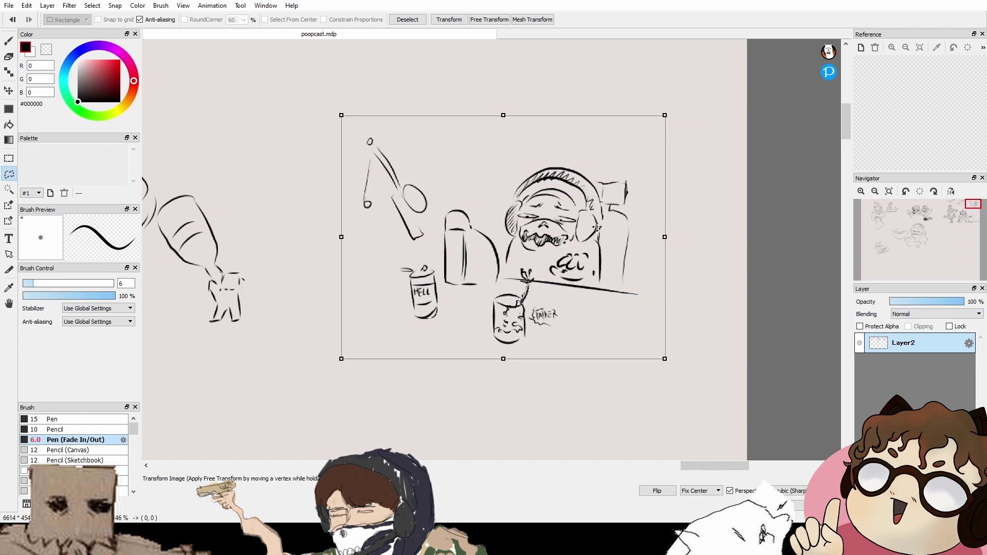
left_click_drag(597, 227, 650, 136)
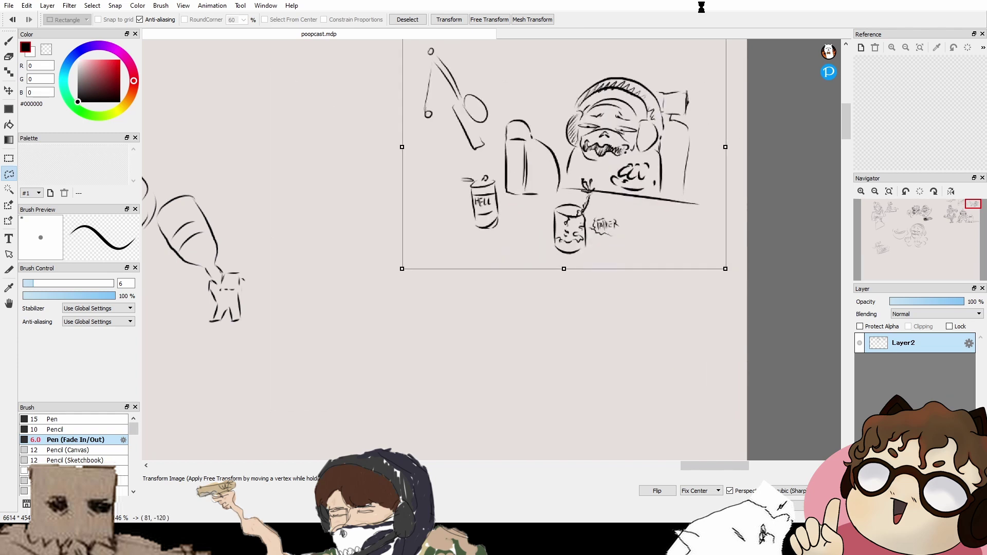
key("Return")
key("ctrl+d")
Step: With the pen, draw a small round-topped glass with a wavy liquid line and a table line on both sides below the headphone character
left_click(8, 41)
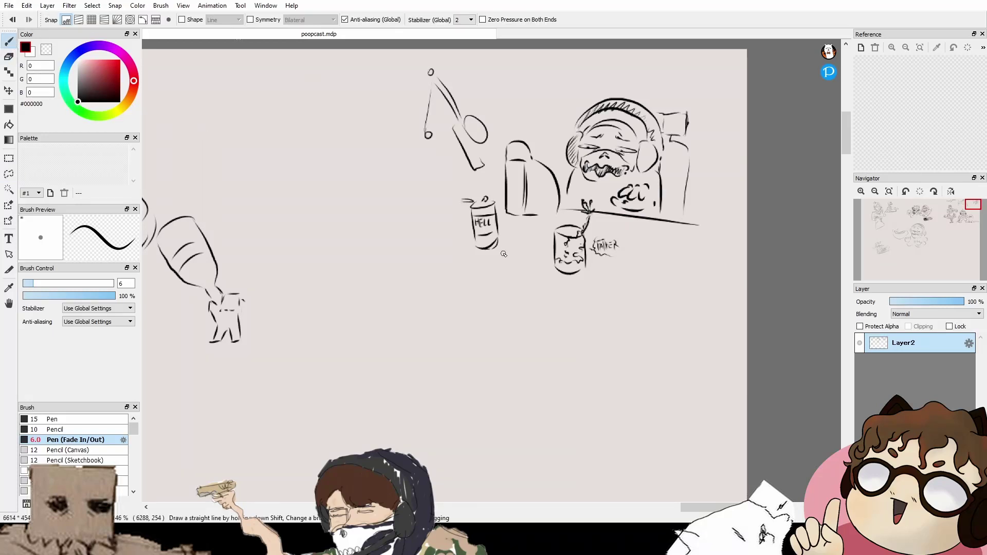
left_click_drag(472, 274, 467, 234)
scroll(489, 289, "up", 3)
mouse_move(540, 308)
left_mouse_down()
mouse_move(496, 185)
mouse_move(487, 214)
mouse_move(474, 191)
mouse_move(483, 249)
left_mouse_up()
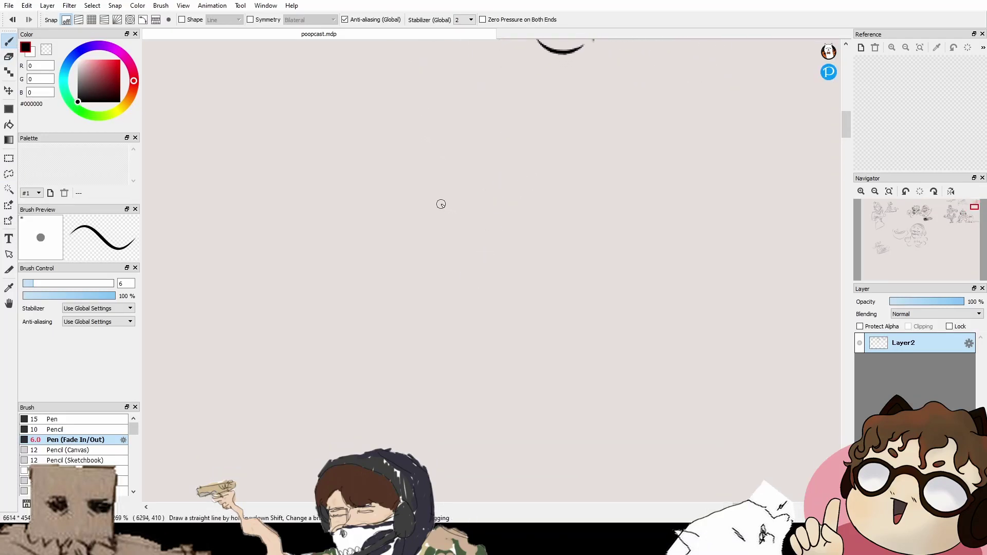
mouse_move(430, 218)
left_mouse_down()
mouse_move(439, 288)
mouse_move(467, 275)
mouse_move(476, 222)
mouse_move(479, 252)
mouse_move(469, 260)
mouse_move(475, 235)
mouse_move(454, 299)
mouse_move(463, 274)
left_mouse_up()
mouse_move(522, 253)
left_mouse_down()
mouse_move(488, 293)
mouse_move(488, 277)
left_mouse_up()
left_click_drag(324, 300, 390, 299)
left_click_drag(454, 302, 712, 308)
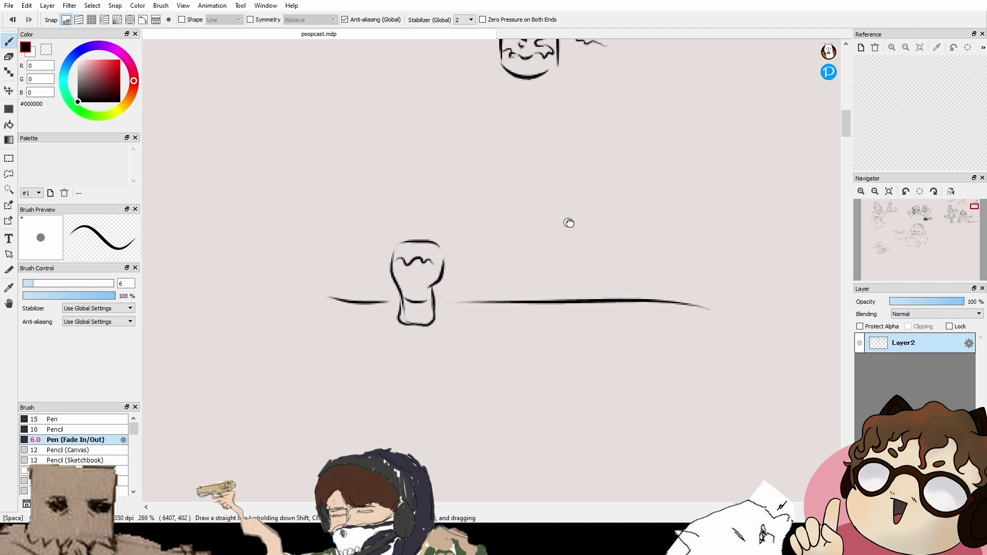
Step: Draw a long, low sloping mound resting on the table line beside the small glass
left_click_drag(568, 223, 458, 266)
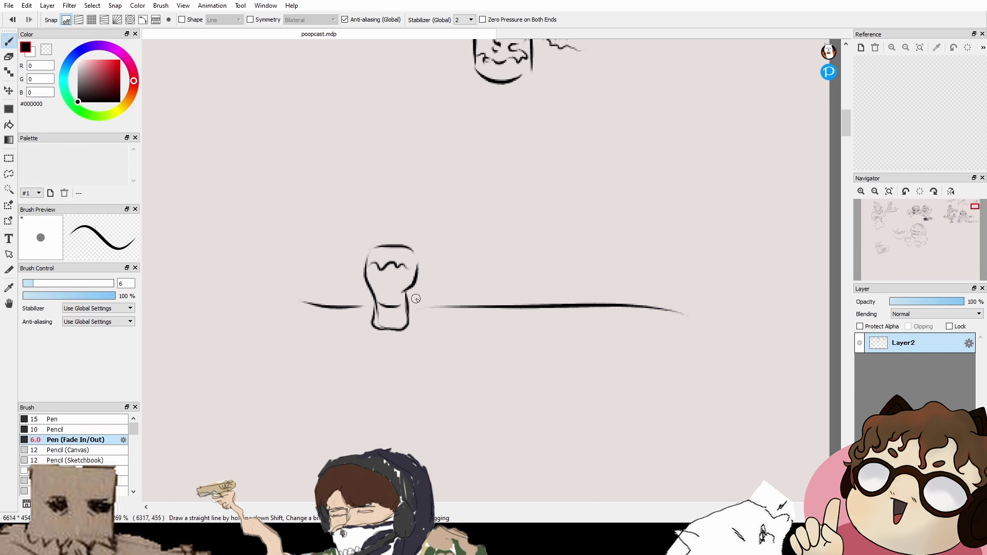
mouse_move(416, 298)
left_mouse_down()
mouse_move(434, 253)
mouse_move(584, 247)
mouse_move(639, 292)
left_mouse_up()
key("ctrl+z")
mouse_move(423, 302)
left_mouse_down()
mouse_move(424, 275)
mouse_move(487, 247)
mouse_move(635, 295)
left_mouse_up()
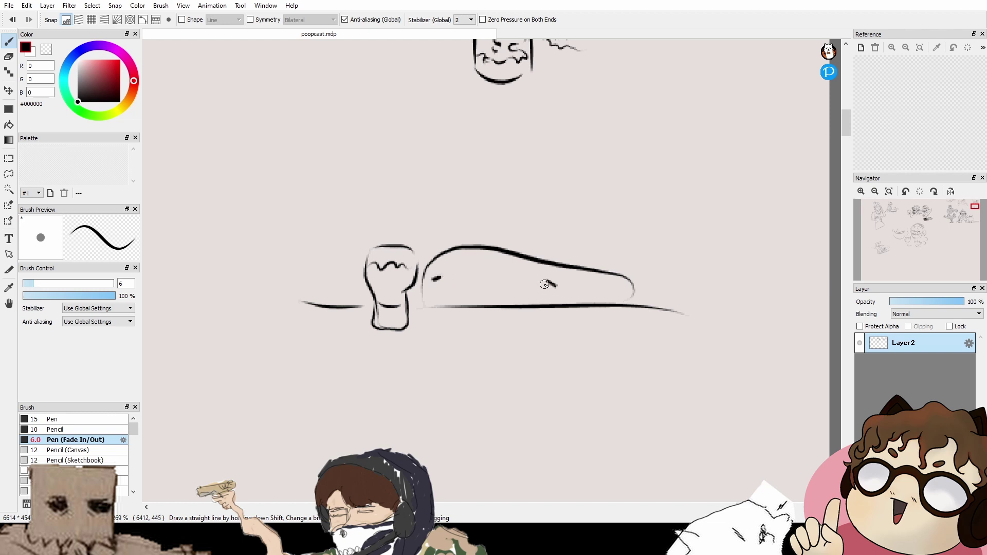
Step: Add short dashes near both ends of the mound and a long wavy line between them
key("ctrl+z")
left_click_drag(590, 287, 601, 293)
mouse_move(438, 294)
left_mouse_down()
mouse_move(458, 279)
mouse_move(446, 283)
mouse_move(574, 288)
left_mouse_up()
key("ctrl+z")
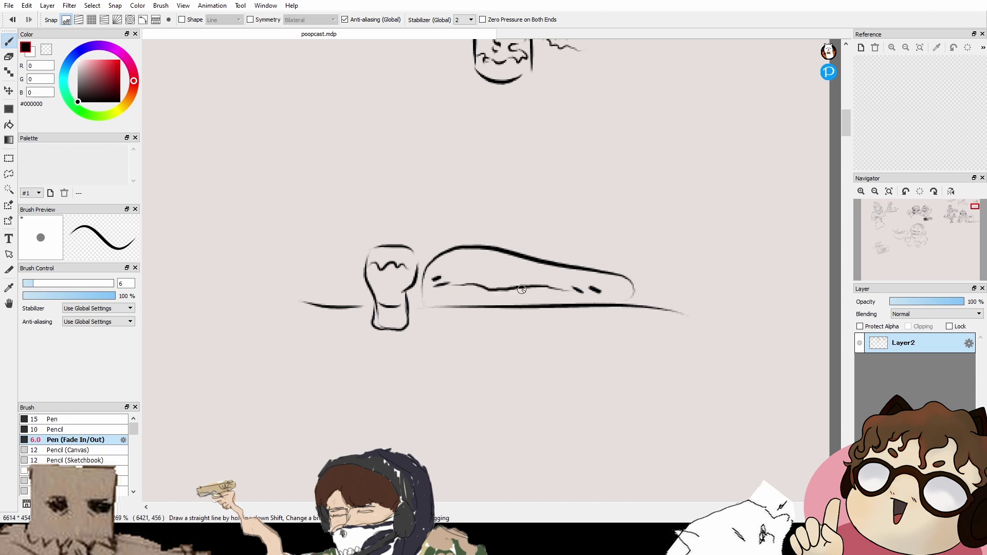
Step: Undo the wavy line, redraw a flatter line between the mound's end dashes and close the mound's low end with a short stroke
key("ctrl+z")
key("ctrl+z")
mouse_move(441, 286)
left_mouse_down()
mouse_move(562, 280)
mouse_move(572, 297)
left_mouse_up()
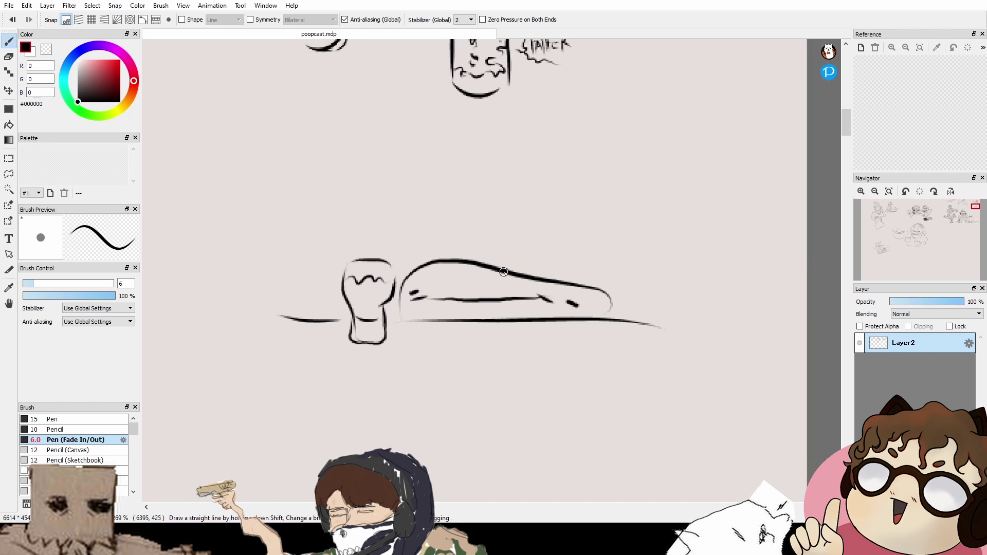
left_click_drag(504, 272, 551, 280)
left_click_drag(610, 309, 604, 317)
left_click_drag(466, 291, 573, 280)
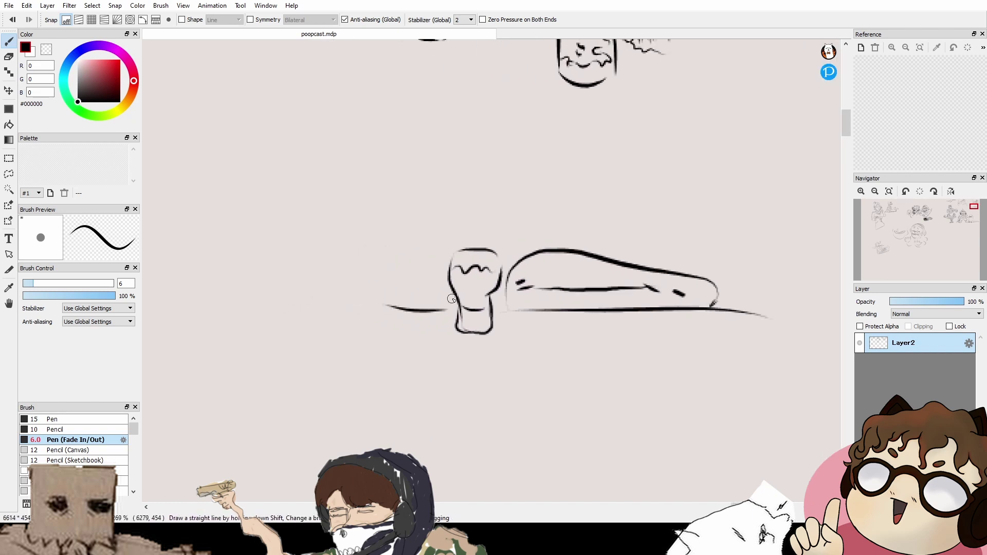
Step: Draw a small hand with curled fingers gripping the lower part of the small glass
left_click_drag(447, 293, 461, 309)
mouse_move(466, 310)
left_mouse_down()
mouse_move(441, 308)
mouse_move(456, 328)
left_mouse_up()
left_click_drag(441, 294, 451, 280)
left_click_drag(554, 313, 501, 324)
left_click_drag(575, 331, 501, 273)
Step: Sketch a slanted pill packet with loose pills below the table line and add a rounded curve around the mound's low end
mouse_move(540, 289)
left_mouse_down()
mouse_move(528, 294)
mouse_move(556, 290)
mouse_move(580, 324)
left_mouse_up()
mouse_move(588, 290)
left_mouse_down()
mouse_move(654, 304)
mouse_move(637, 320)
left_mouse_up()
left_click_drag(566, 307, 556, 308)
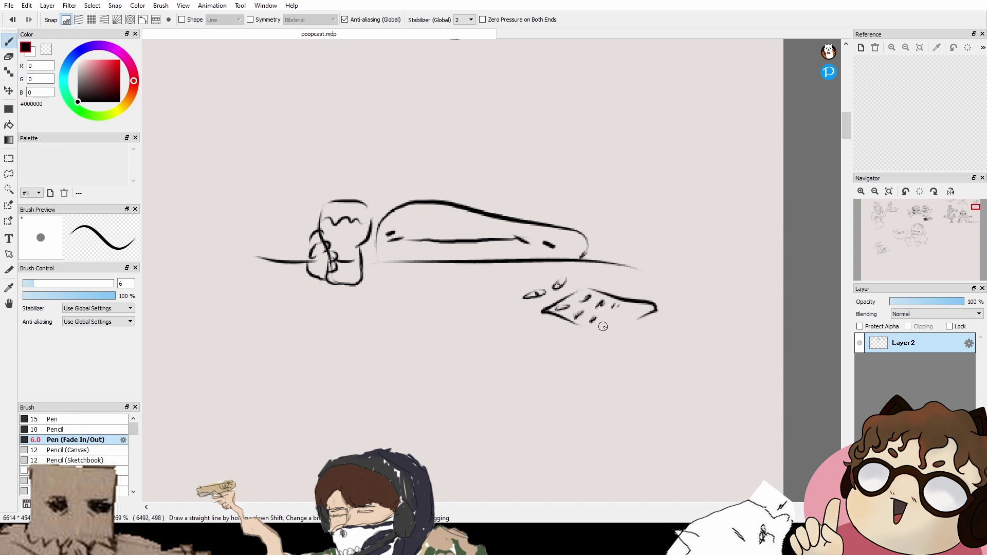
left_click_drag(604, 328, 615, 327)
left_click_drag(604, 332, 617, 333)
left_click_drag(603, 267, 634, 336)
mouse_move(622, 292)
left_mouse_down()
mouse_move(633, 319)
mouse_move(605, 301)
left_mouse_up()
Step: Outline a wide, low box shape with a pointed end, overlapping the base of the small glass
left_click_drag(458, 317, 544, 256)
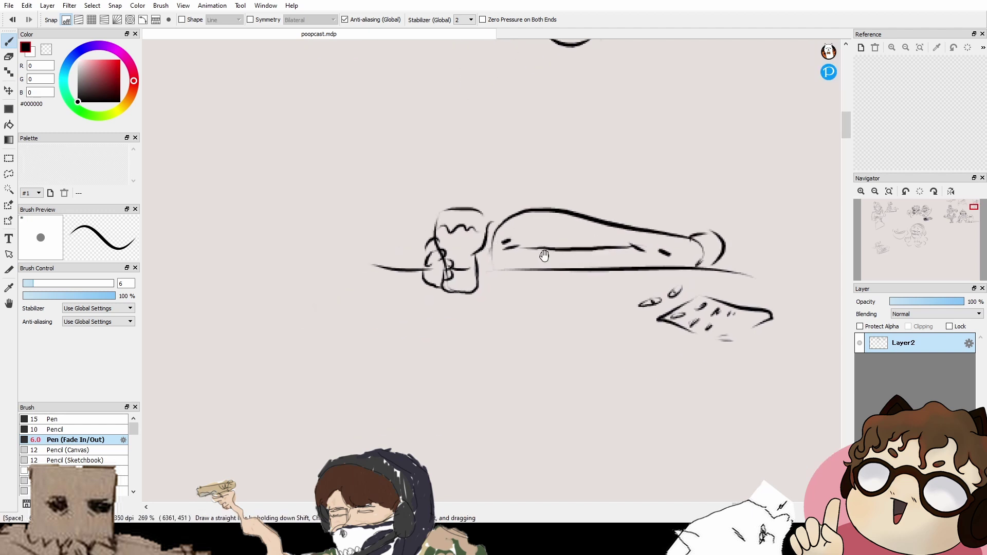
left_click_drag(293, 237, 301, 326)
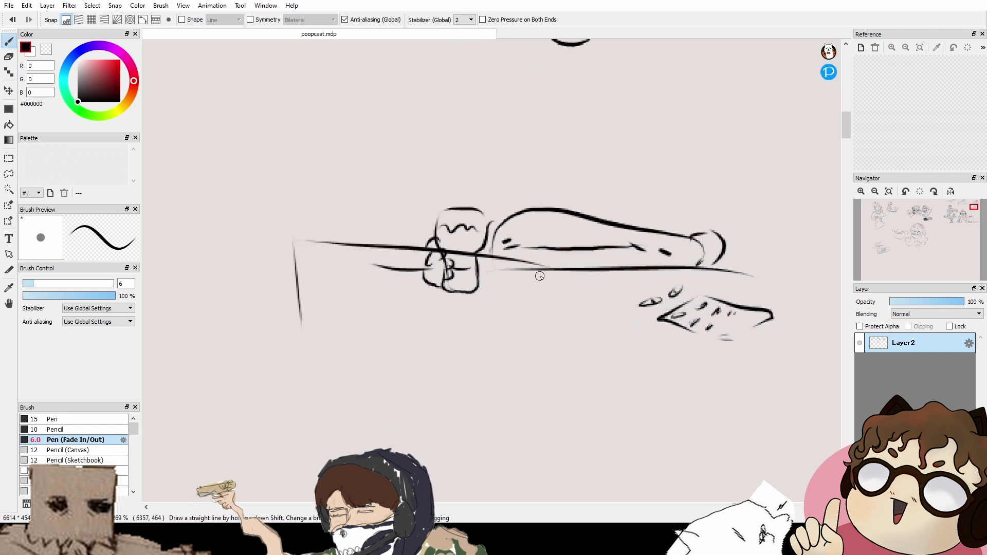
mouse_move(294, 250)
left_mouse_down()
mouse_move(494, 267)
mouse_move(512, 318)
left_mouse_up()
mouse_move(318, 334)
left_mouse_down()
mouse_move(520, 335)
mouse_move(554, 305)
mouse_move(517, 335)
left_mouse_up()
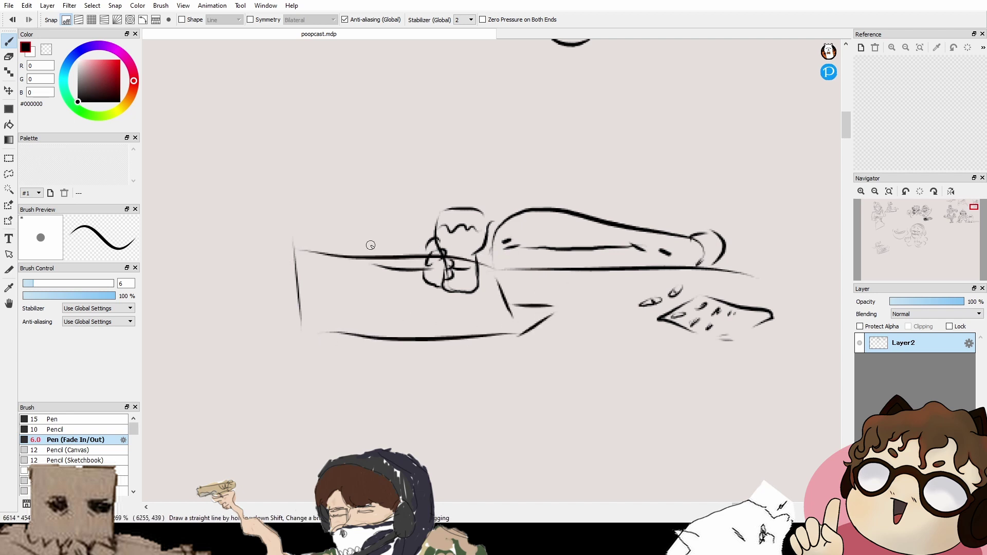
Step: Fill the wide box shape with closely spaced, near-vertical hatching strokes from one end to the other
left_click_drag(295, 252, 301, 318)
left_click_drag(302, 253, 311, 327)
left_click_drag(313, 252, 325, 334)
left_click_drag(327, 254, 346, 339)
mouse_move(343, 265)
left_mouse_down()
mouse_move(355, 332)
mouse_move(366, 334)
left_mouse_up()
left_click_drag(367, 259, 382, 337)
mouse_move(382, 263)
left_mouse_down()
mouse_move(388, 337)
mouse_move(398, 331)
left_mouse_up()
left_click_drag(402, 263, 421, 333)
mouse_move(423, 263)
left_mouse_down()
mouse_move(430, 337)
mouse_move(439, 335)
left_mouse_up()
left_click_drag(434, 272, 450, 333)
mouse_move(447, 271)
left_mouse_down()
mouse_move(461, 329)
mouse_move(471, 326)
left_mouse_up()
left_click_drag(471, 279, 485, 329)
mouse_move(479, 277)
left_mouse_down()
mouse_move(498, 325)
mouse_move(510, 320)
left_mouse_up()
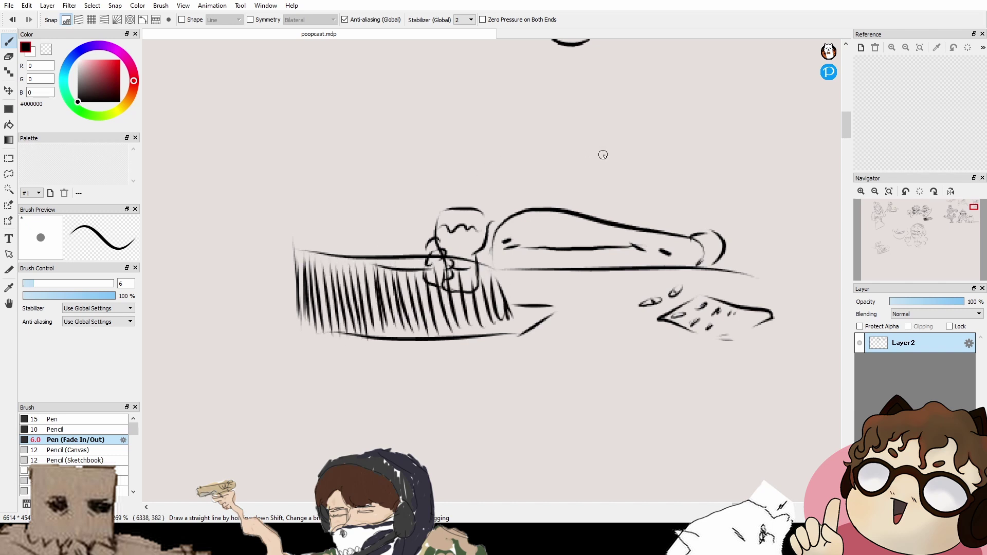
Step: Undo the stray mark on the mound, letter "BRAIN DAMAGE" above it and draw an arrow from the note to the mound
left_click_drag(582, 205, 526, 257)
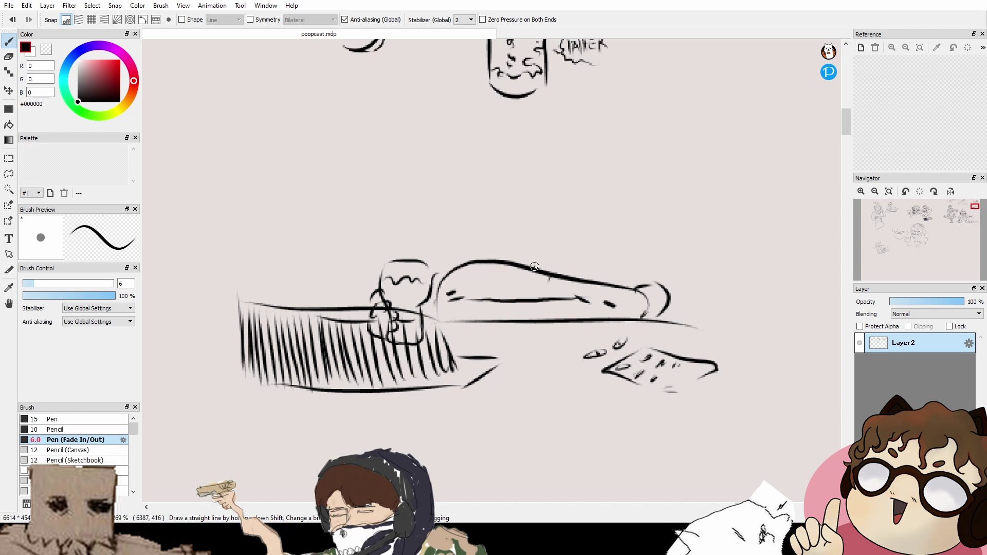
key("ctrl+z")
scroll(548, 316, "down", 6)
left_click_drag(563, 266, 545, 228)
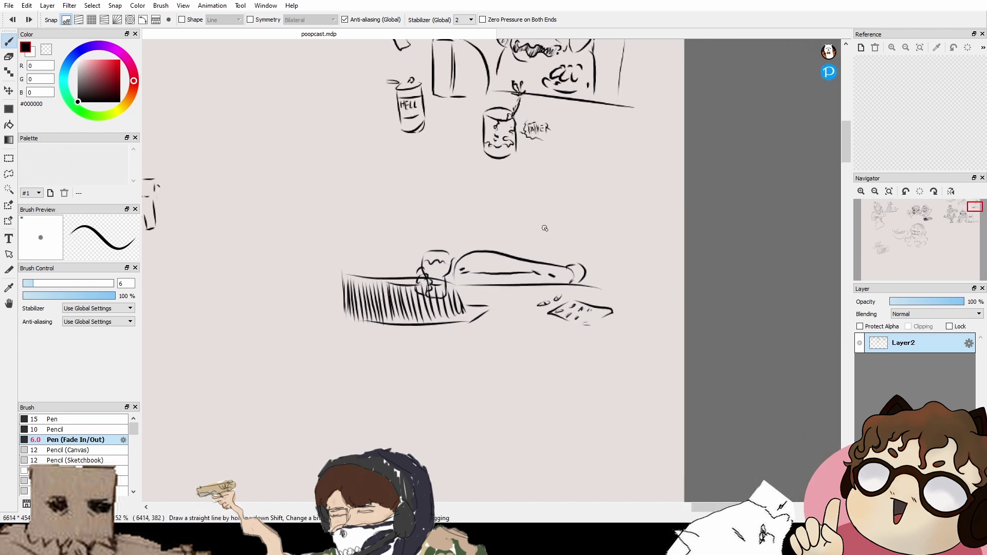
scroll(545, 228, "up", 4)
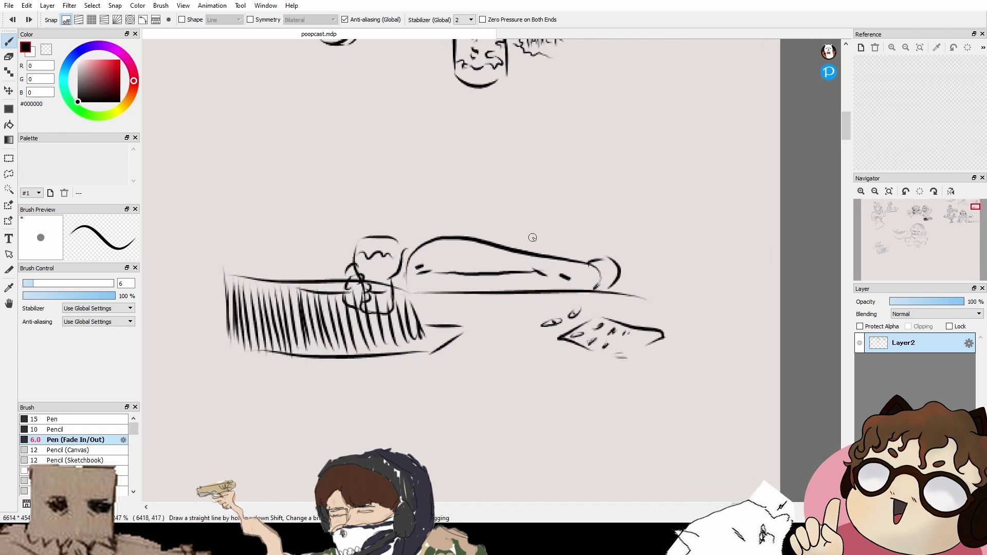
left_click_drag(590, 169, 586, 180)
mouse_move(597, 178)
left_mouse_down()
mouse_move(605, 165)
mouse_move(643, 166)
left_mouse_up()
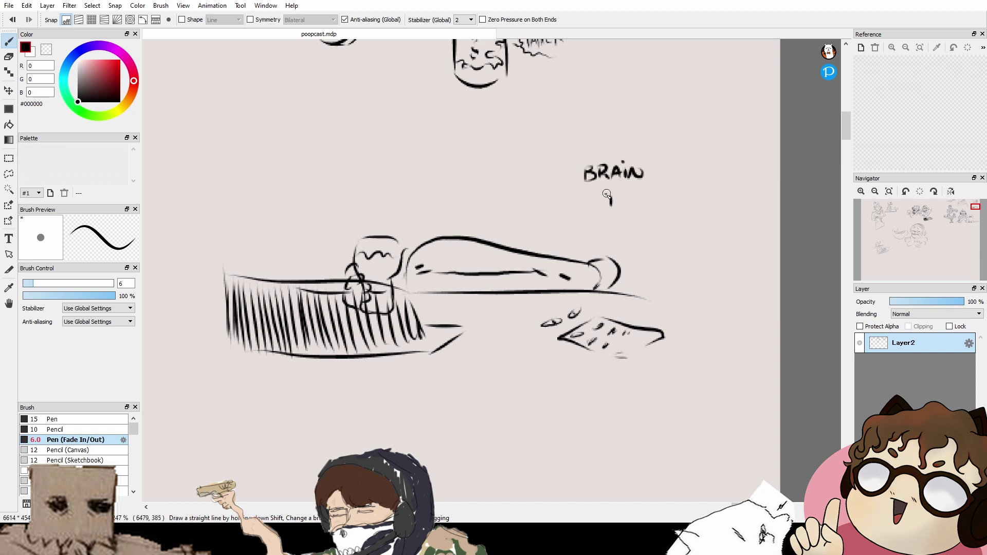
mouse_move(607, 194)
left_mouse_down()
mouse_move(628, 205)
mouse_move(647, 193)
mouse_move(658, 205)
mouse_move(680, 205)
mouse_move(683, 189)
left_mouse_up()
mouse_move(591, 156)
left_mouse_down()
mouse_move(601, 197)
mouse_move(551, 231)
mouse_move(559, 236)
left_mouse_up()
key("ctrl+z")
left_click_drag(529, 304, 529, 249)
mouse_move(530, 249)
left_mouse_down()
mouse_move(630, 283)
mouse_move(782, 311)
left_mouse_up()
mouse_move(529, 268)
left_mouse_down()
mouse_move(487, 262)
mouse_move(630, 252)
mouse_move(432, 212)
left_mouse_up()
Step: Lasso the mound sketch with its BRAIN DAMAGE note, shift it toward the cat-eared drinker and deselect
left_click(9, 174)
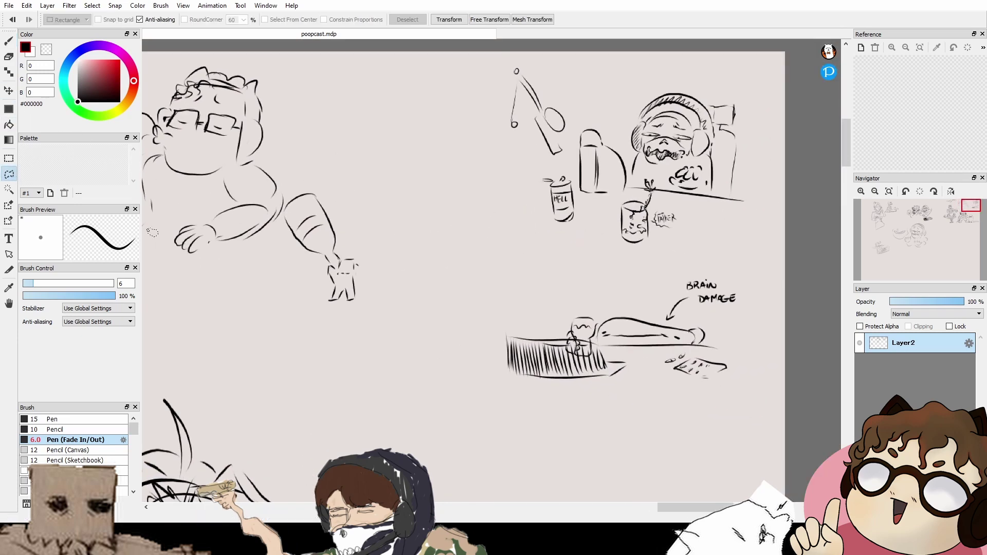
mouse_move(525, 292)
left_mouse_down()
mouse_move(735, 387)
mouse_move(706, 266)
mouse_move(623, 287)
left_mouse_up()
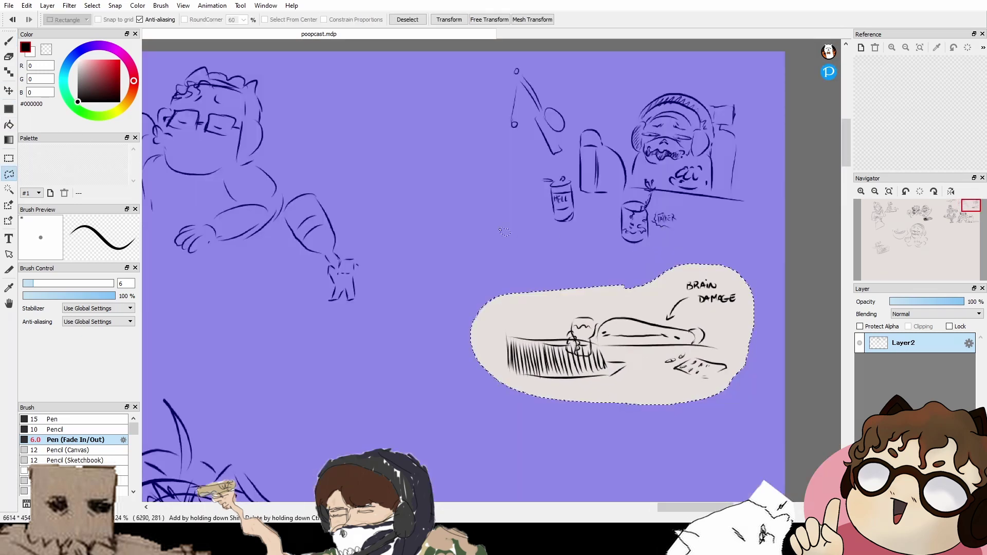
key("v")
mouse_move(599, 341)
left_mouse_down()
mouse_move(482, 338)
mouse_move(445, 326)
left_mouse_up()
left_click(9, 174)
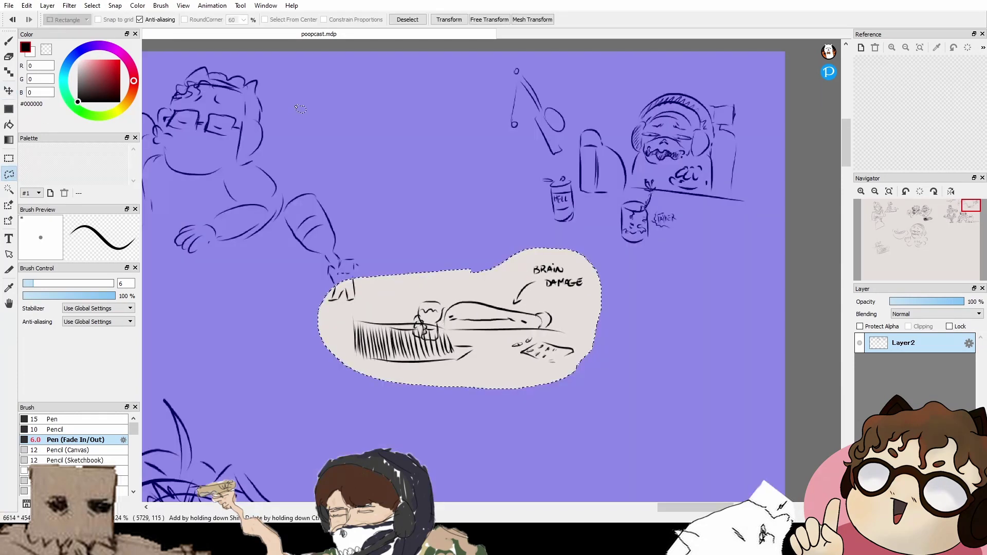
key("ctrl+d")
Step: Lasso the headphone character with its can, glass and props, move it above the mound sketch and deselect
mouse_move(483, 74)
left_mouse_down()
mouse_move(661, 269)
mouse_move(683, 54)
mouse_move(486, 56)
left_mouse_up()
left_click(9, 91)
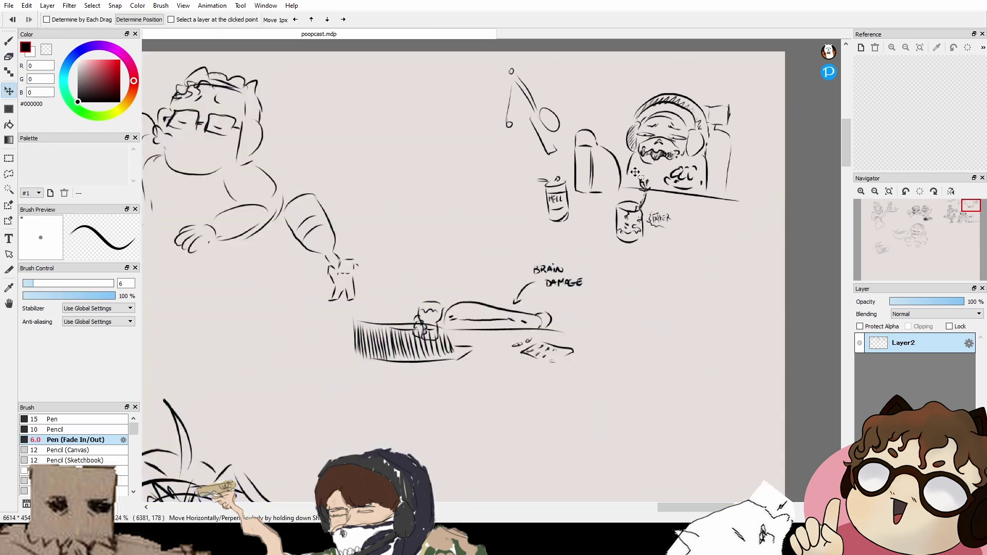
left_click_drag(637, 172, 472, 181)
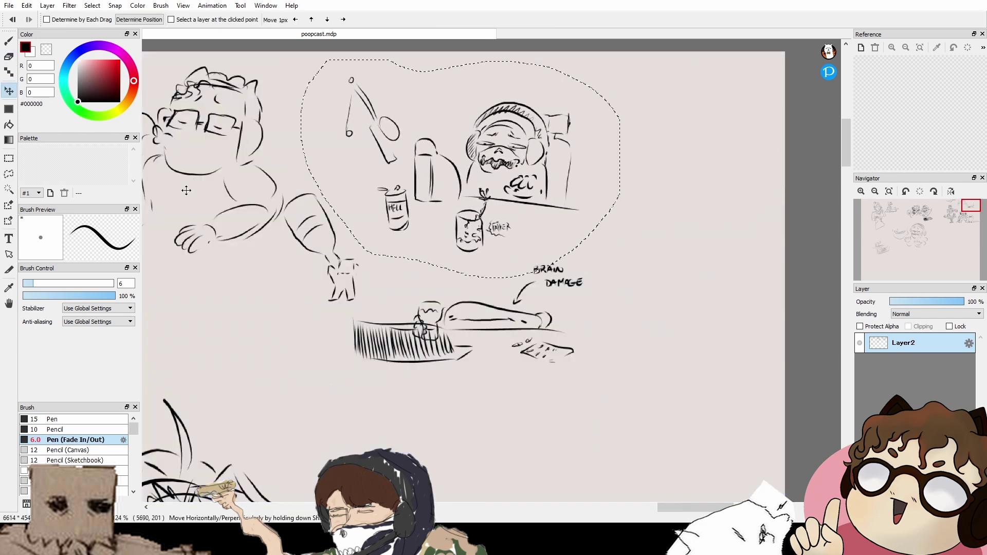
left_click(9, 174)
left_click(696, 132)
left_click_drag(516, 194, 683, 216)
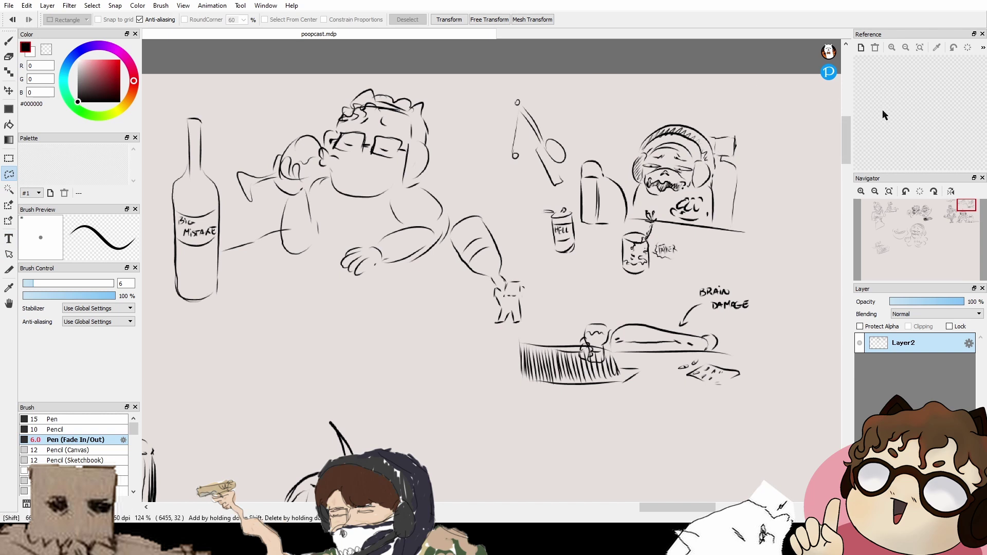
key("alt+Tab")
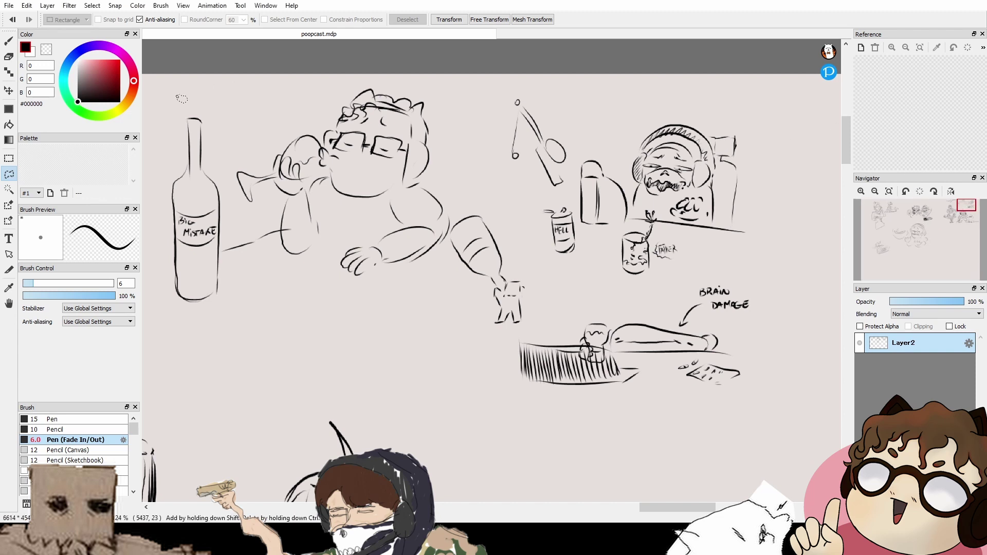
mouse_move(164, 83)
left_mouse_down()
mouse_move(212, 180)
mouse_move(600, 314)
left_mouse_up()
key("ctrl+d")
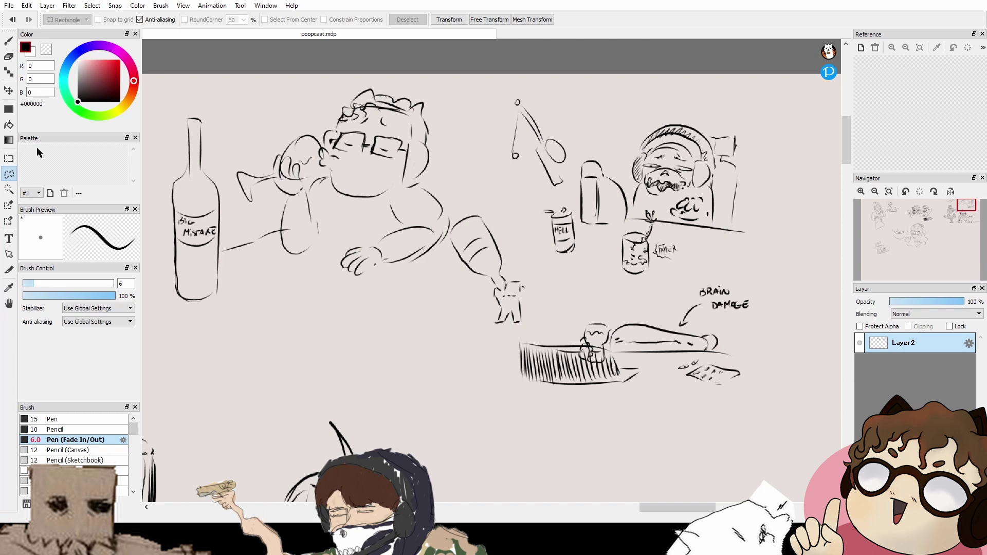
Step: Reinforce the head outline of the tiny figure under the tilted bottle with the pen
left_click(9, 41)
left_click_drag(493, 217, 428, 252, "ctrl")
scroll(430, 252, "up", 3)
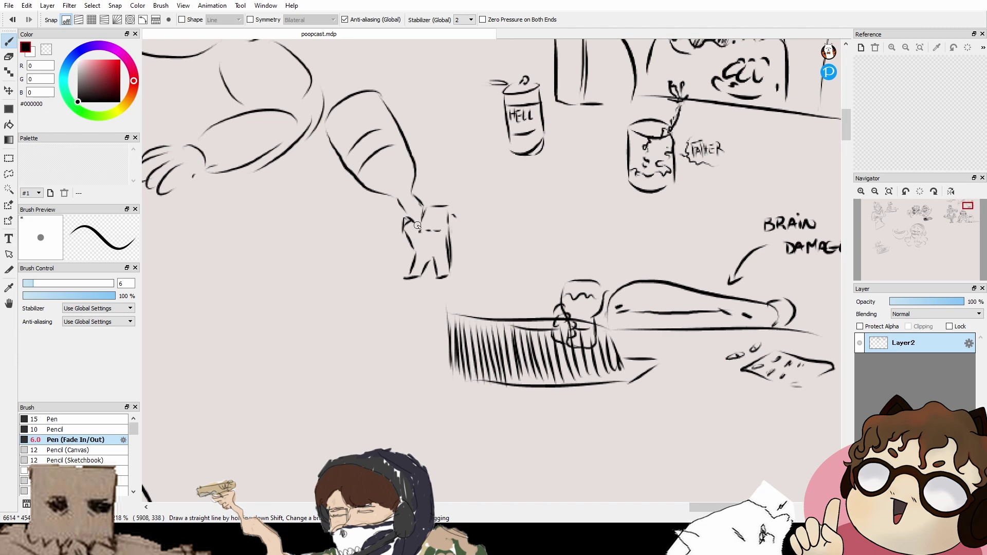
left_click_drag(418, 227, 454, 210)
scroll(546, 233, "down", 4)
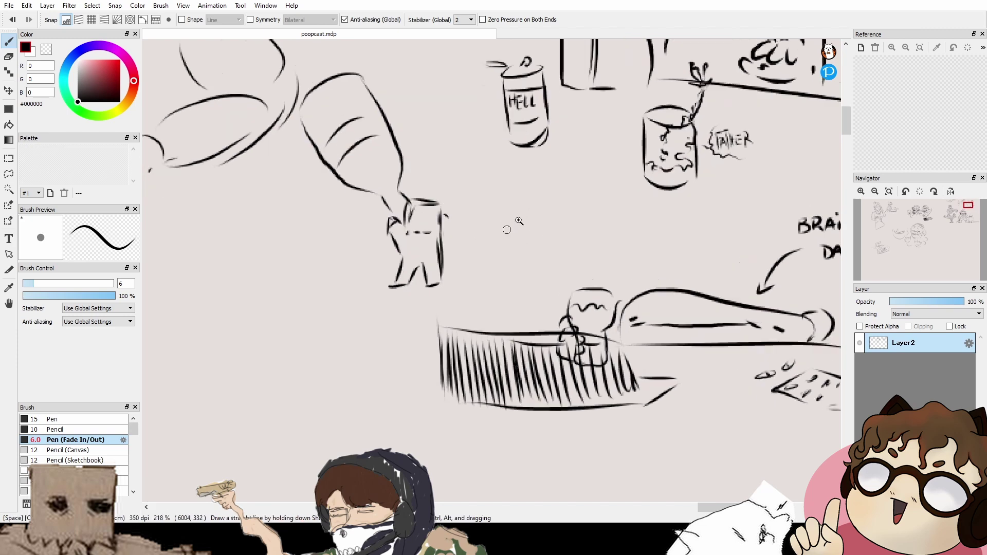
left_click_drag(522, 212, 555, 269)
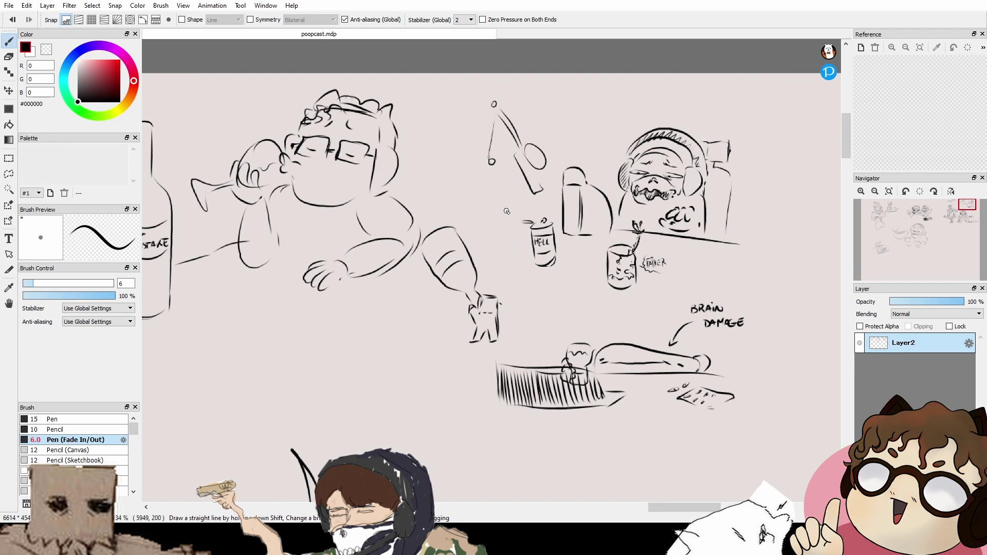
left_click_drag(512, 236, 502, 262)
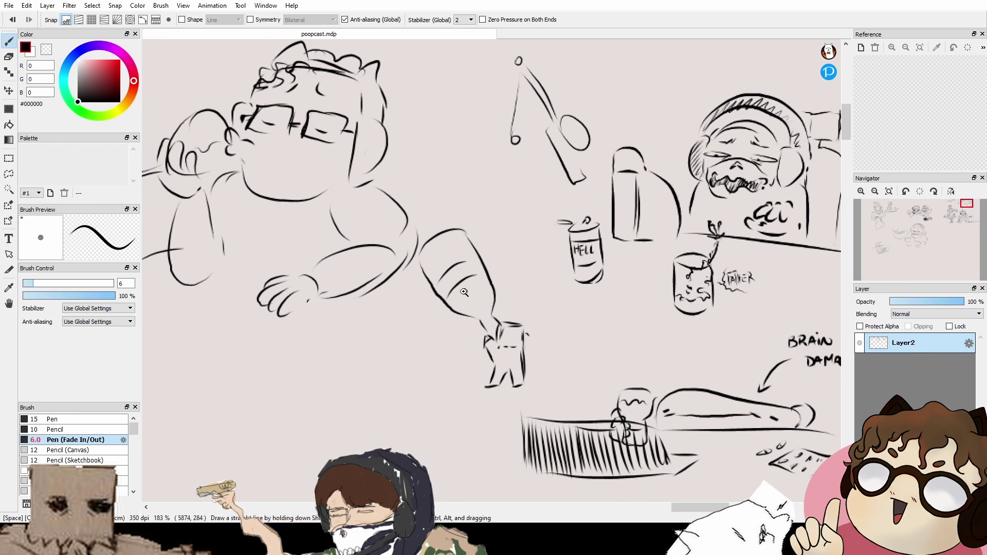
scroll(464, 292, "down", 4)
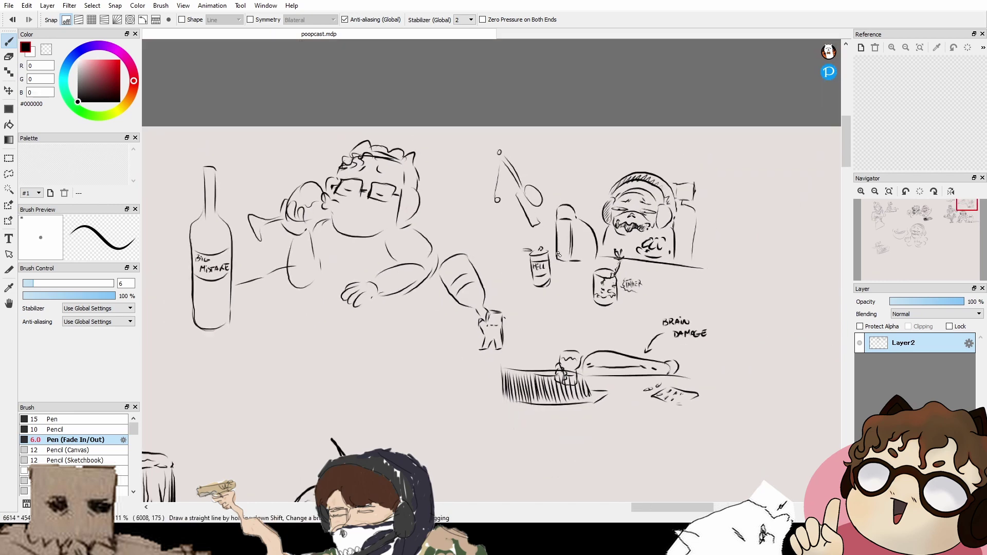
mouse_move(548, 362)
left_mouse_down()
mouse_move(543, 342)
mouse_move(553, 342)
left_mouse_up()
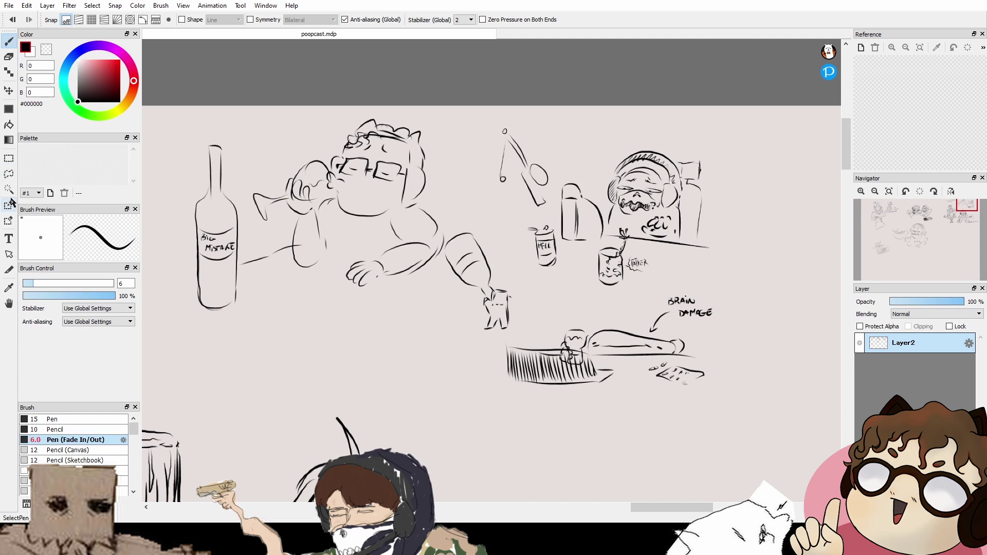
Step: Lasso the tilted bottle and the tiny figure under it, shift them slightly away from the drinker's arm and deselect
left_click(9, 175)
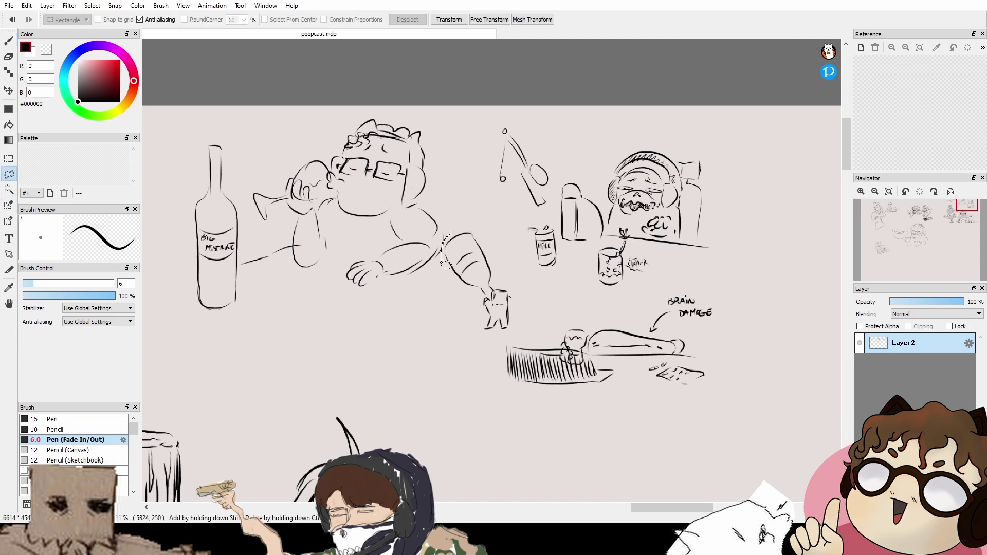
left_click_drag(489, 329, 490, 333)
key("ctrl+z")
mouse_move(476, 230)
left_mouse_down()
mouse_move(517, 265)
mouse_move(460, 307)
left_mouse_up()
left_click(452, 241)
left_click_drag(509, 334, 460, 218)
left_click(9, 90)
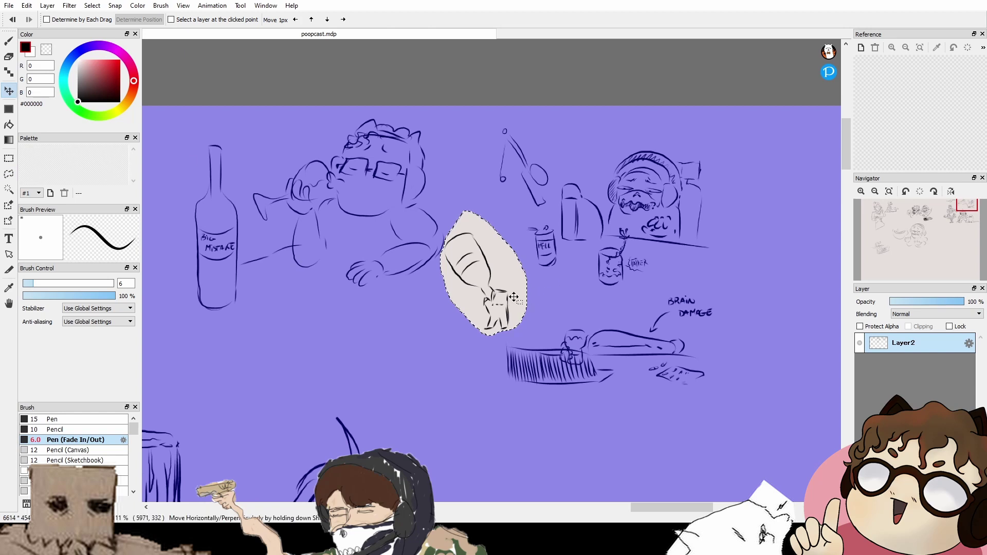
left_click_drag(514, 298, 526, 298)
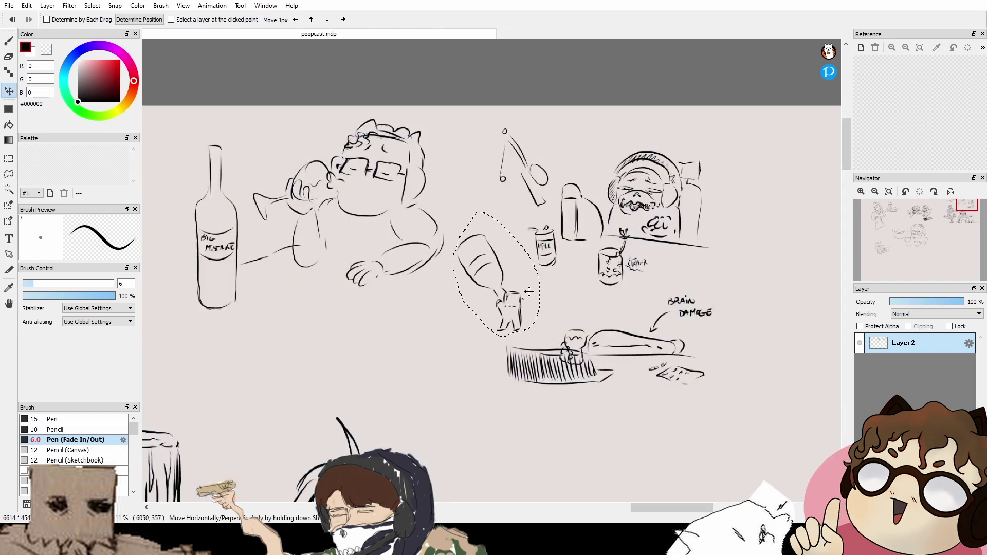
left_click(10, 157)
left_click(549, 266)
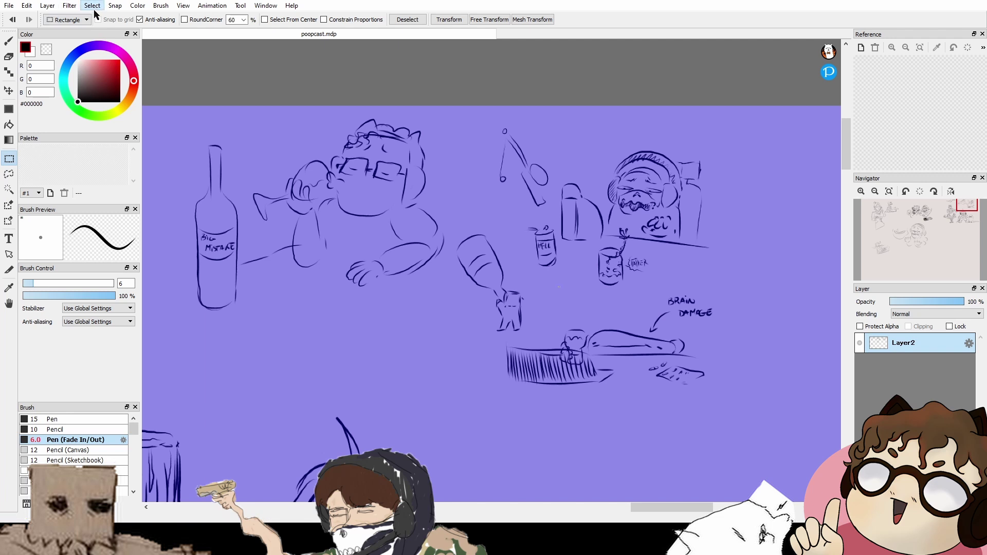
left_click(104, 30)
Step: Try a tiny pen mark on the empty canvas below the mound sketch, undo it and set the pen size to 4
left_click(8, 41)
mouse_move(725, 329)
left_mouse_down()
mouse_move(633, 326)
mouse_move(623, 303)
left_mouse_up()
scroll(658, 258, "up", 8)
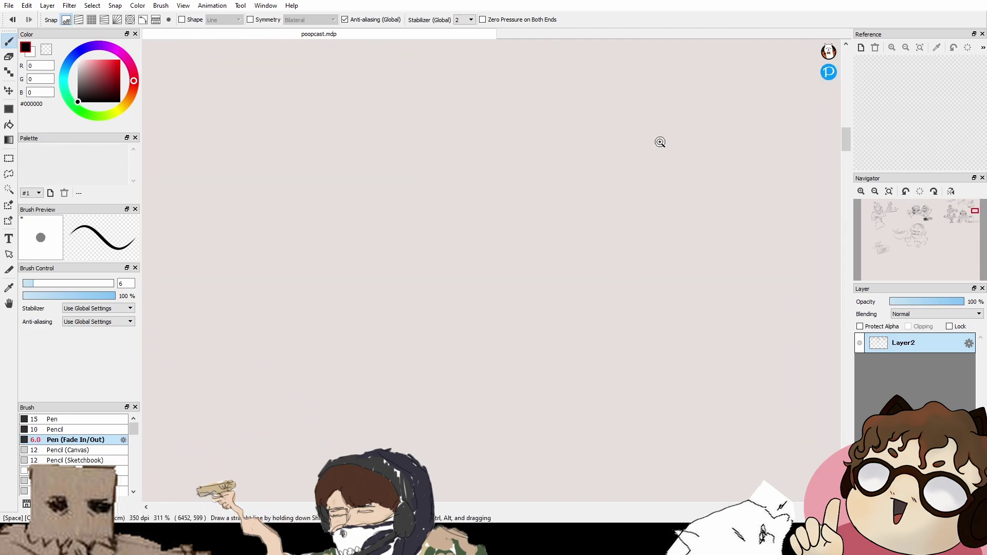
scroll(595, 201, "up", 5)
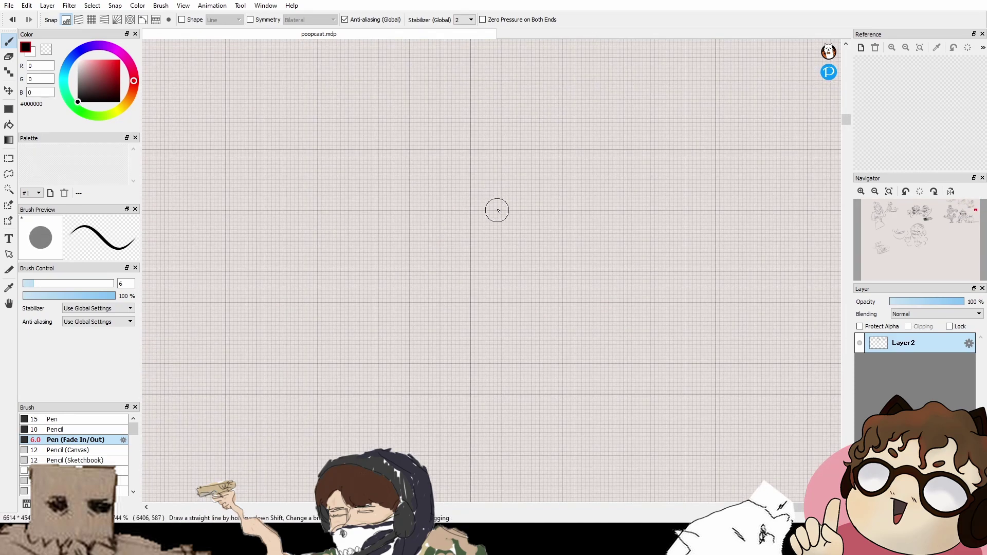
left_click_drag(495, 198, 495, 217)
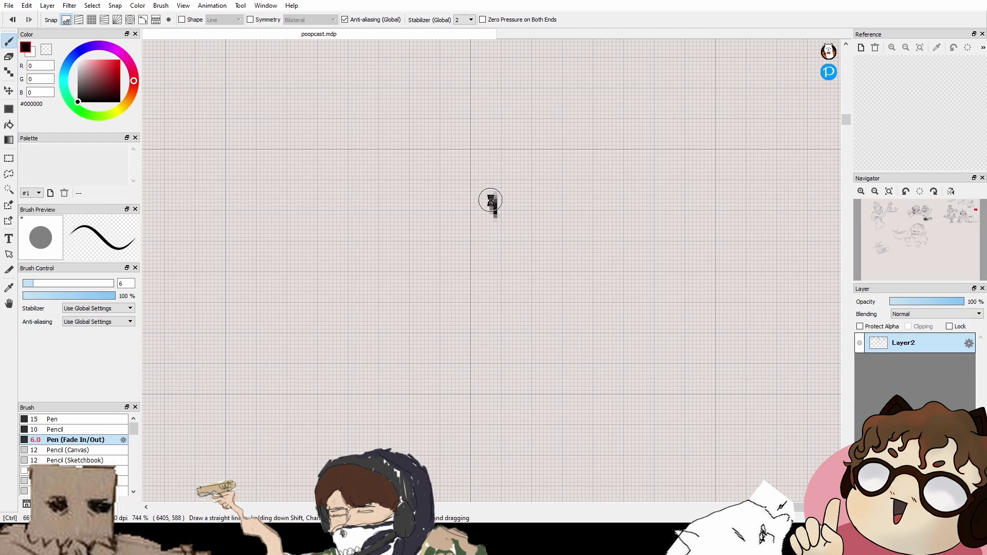
key("ctrl+z")
left_click(30, 286)
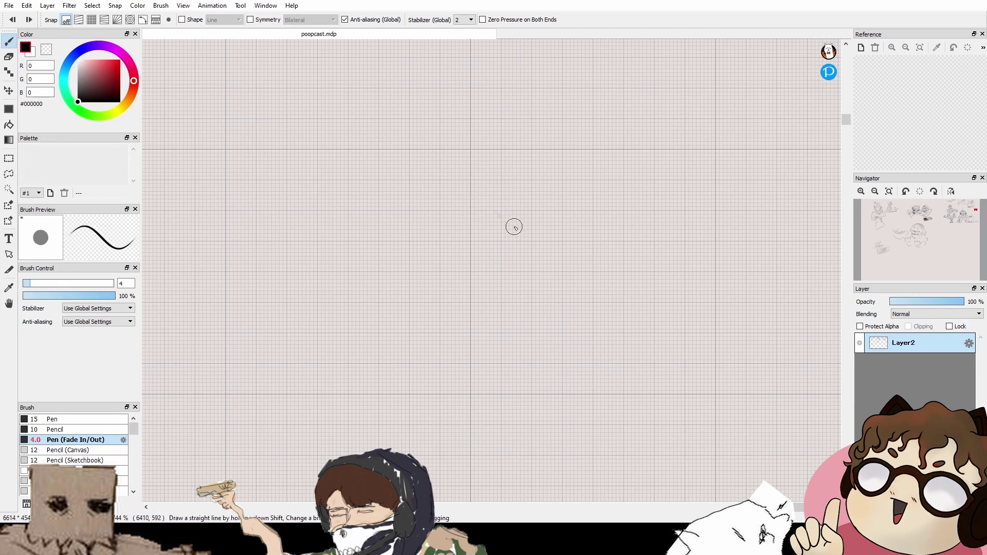
mouse_move(492, 231)
left_mouse_down()
mouse_move(503, 293)
mouse_move(510, 285)
mouse_move(529, 296)
mouse_move(537, 280)
mouse_move(515, 292)
mouse_move(529, 289)
mouse_move(526, 246)
left_mouse_up()
key("ctrl+z")
key("ctrl+z")
key("ctrl+z")
Step: Draw a tiny square-headed figure with dark eyes, short arms and legs on the empty canvas below the pill packet
left_click_drag(502, 284, 552, 306)
mouse_move(486, 186)
left_mouse_down()
mouse_move(482, 243)
mouse_move(537, 235)
mouse_move(533, 186)
mouse_move(546, 186)
left_mouse_up()
left_click_drag(543, 190, 540, 292)
left_click_drag(498, 209, 537, 214)
left_click_drag(516, 302, 540, 242)
left_click_drag(505, 280, 529, 253)
scroll(529, 253, "down", 4)
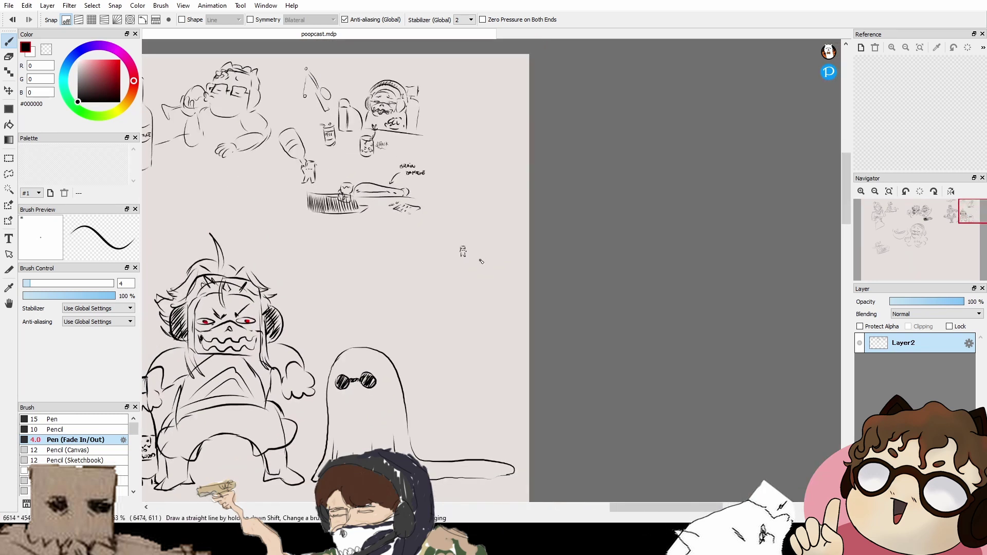
scroll(484, 249, "up", 5)
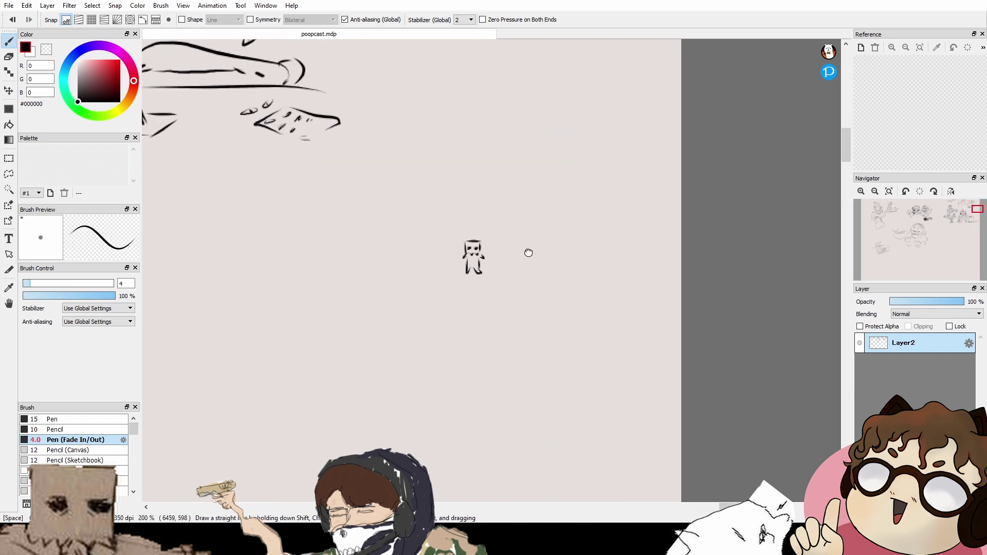
Step: Lasso the tiny square-headed figure, scale it down to about a third, move it lower on the empty canvas and deselect
scroll(493, 241, "up", 2)
left_click(8, 173)
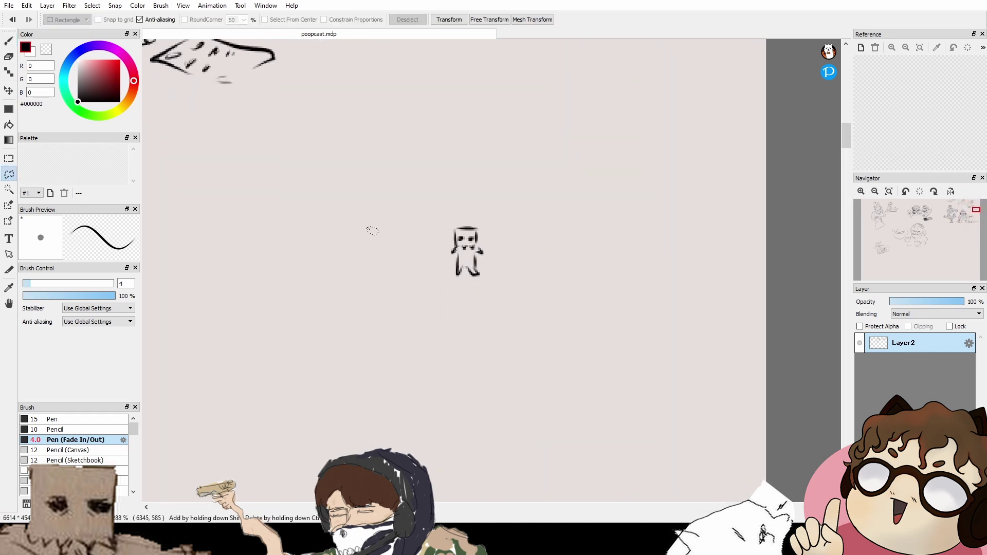
left_click_drag(445, 218, 431, 230)
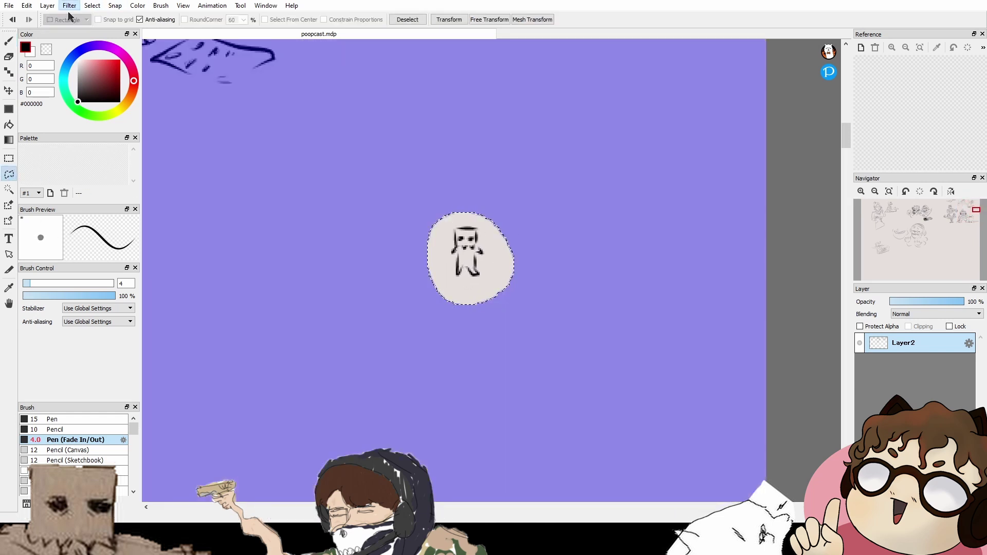
key("ctrl+t")
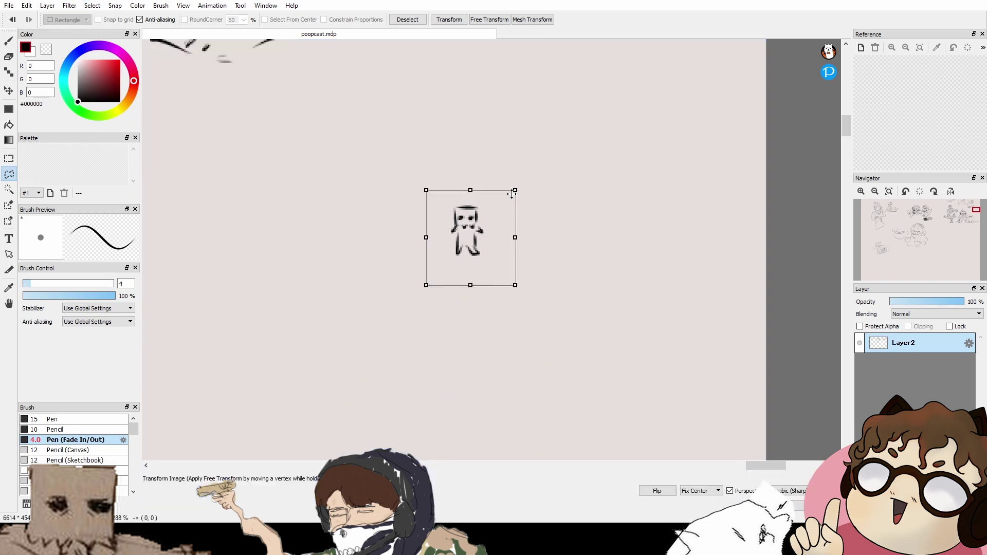
left_click_drag(516, 190, 487, 355)
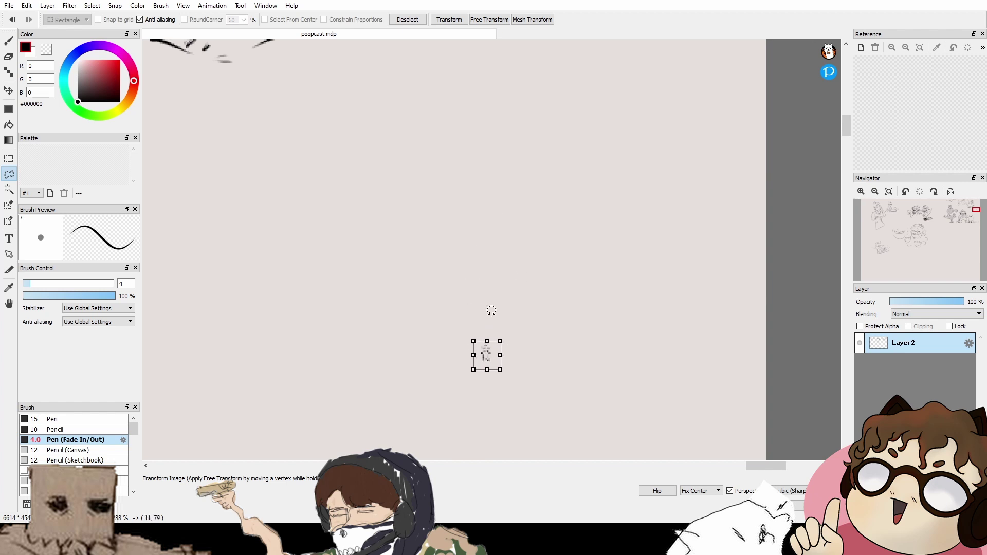
key("Return")
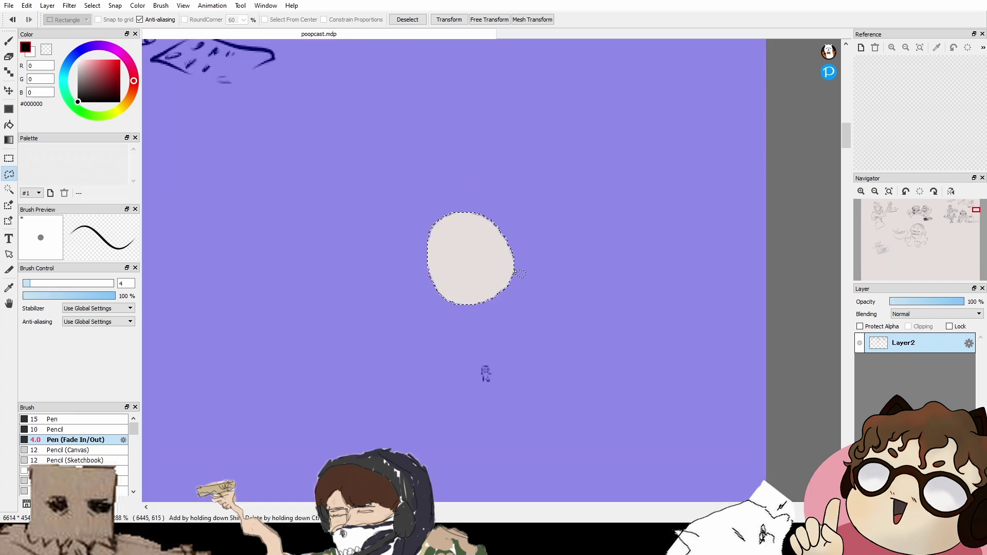
left_click(546, 250)
key("ctrl+d")
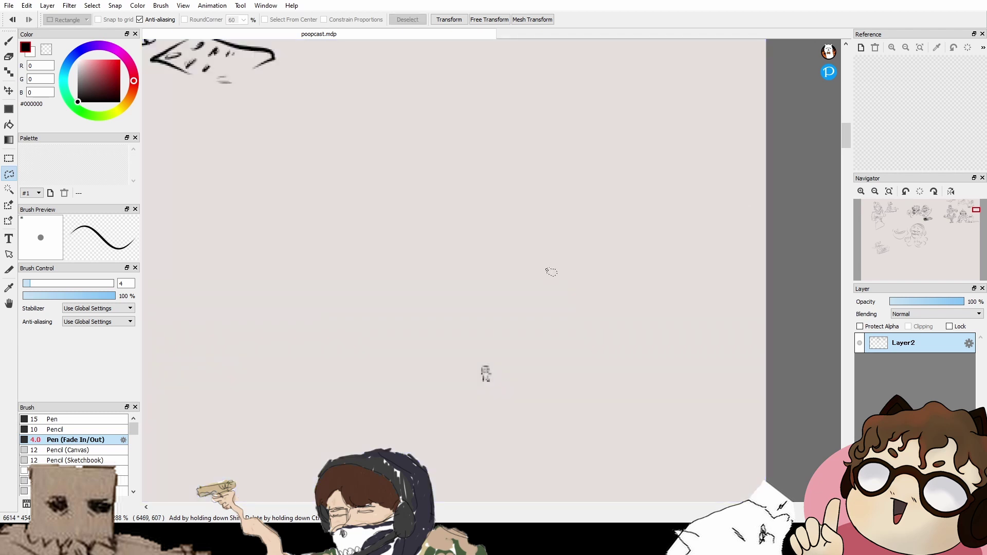
Step: Lasso the shrunken figure again, scale it down to a little over half its size and deselect
scroll(540, 321, "up", 1)
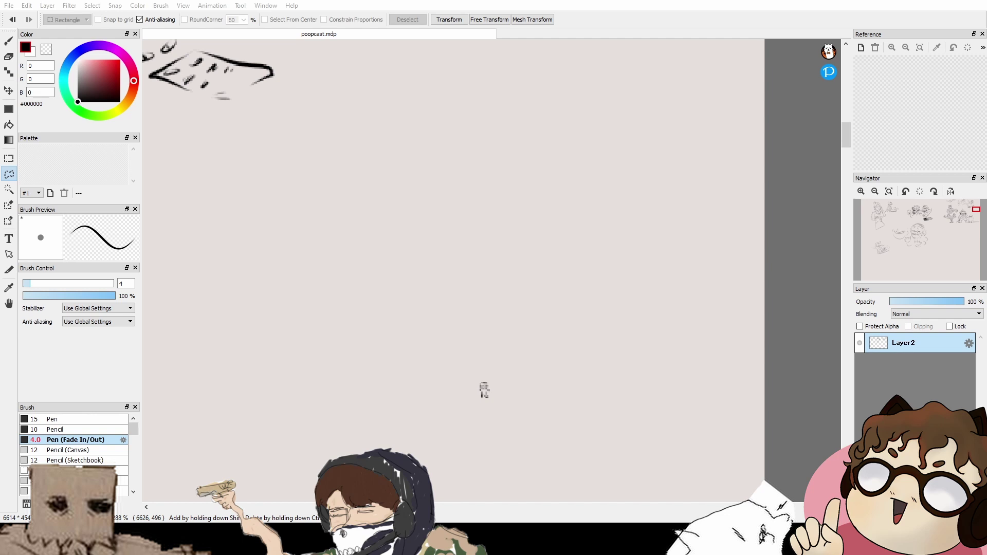
left_click(632, 297)
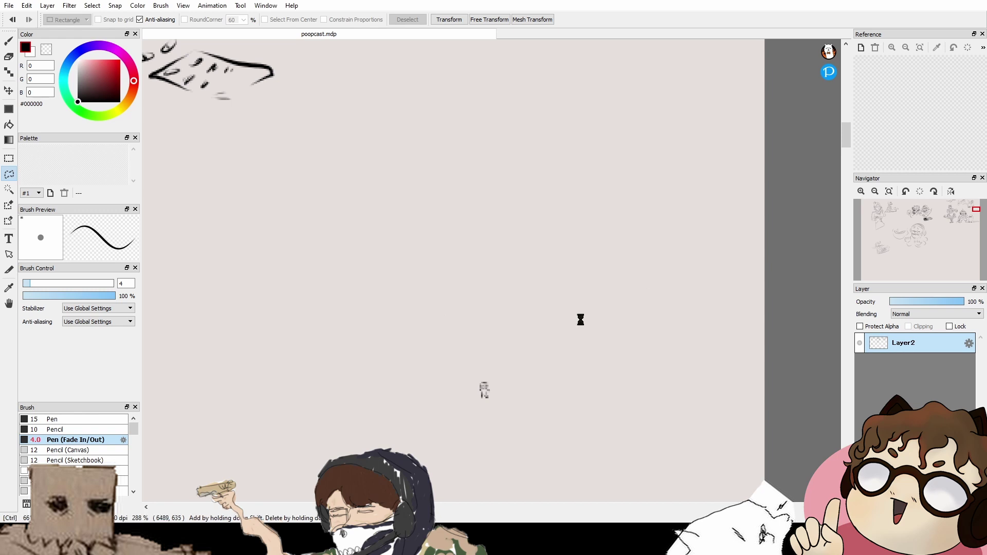
left_click_drag(577, 323, 567, 339)
left_click_drag(563, 379, 592, 372)
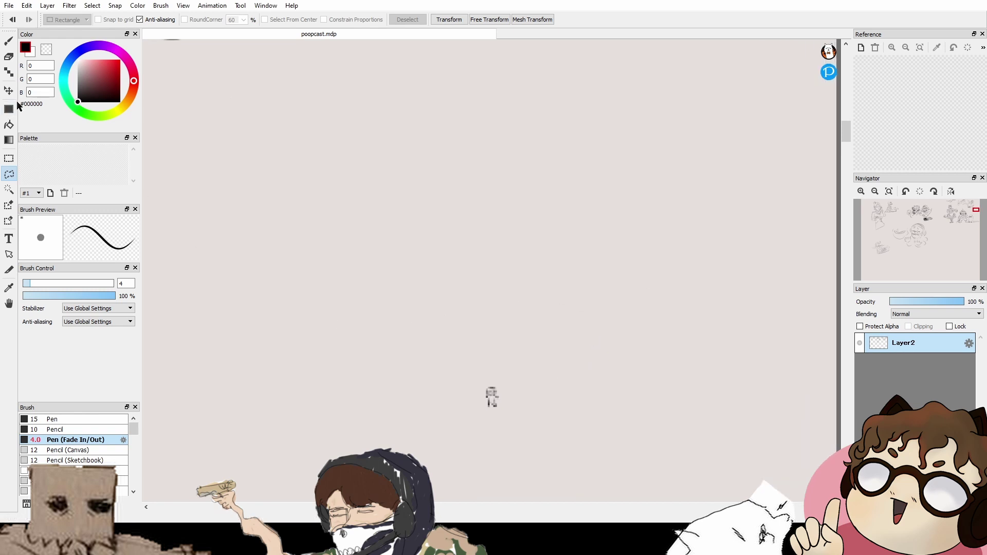
mouse_move(478, 363)
left_mouse_down()
mouse_move(529, 414)
mouse_move(514, 366)
left_mouse_up()
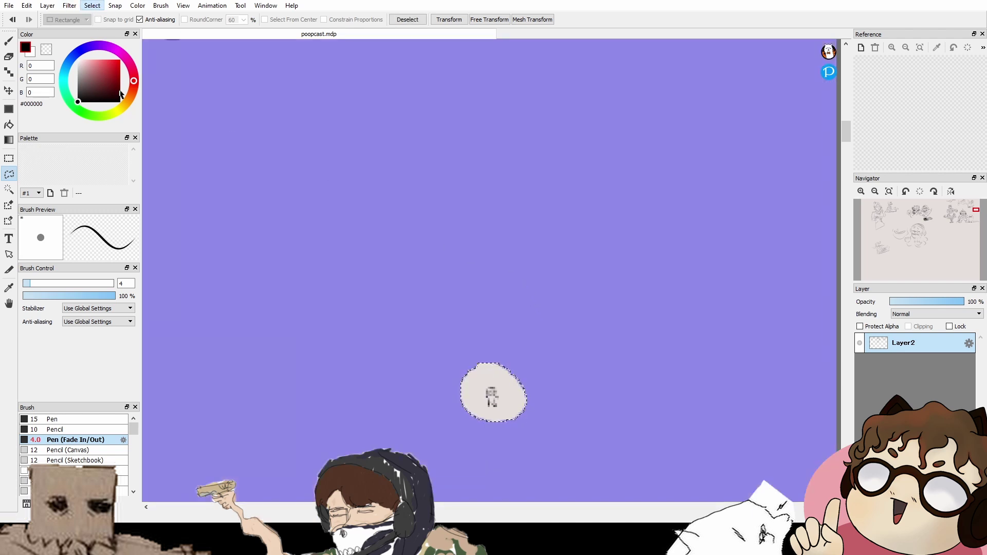
key("ctrl+t")
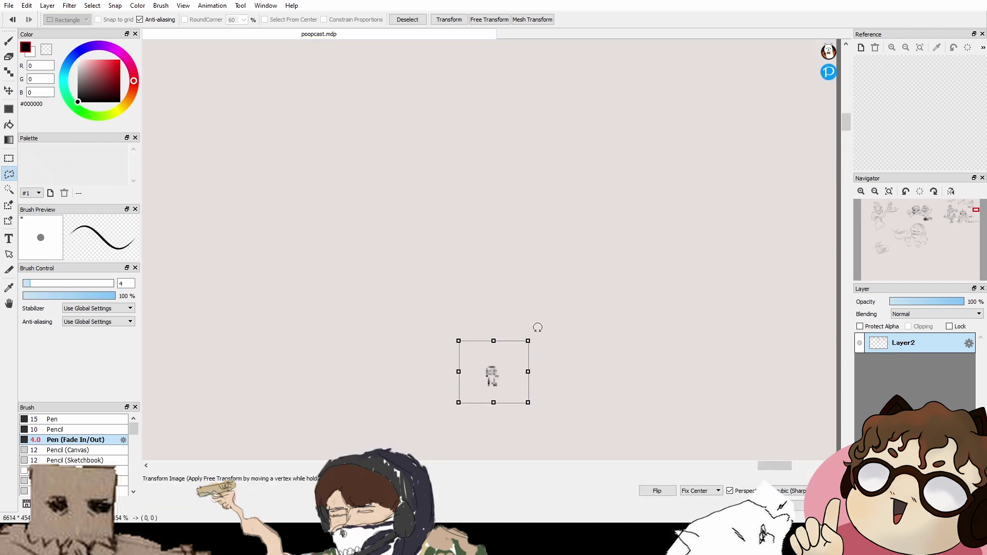
left_click_drag(530, 340, 514, 353)
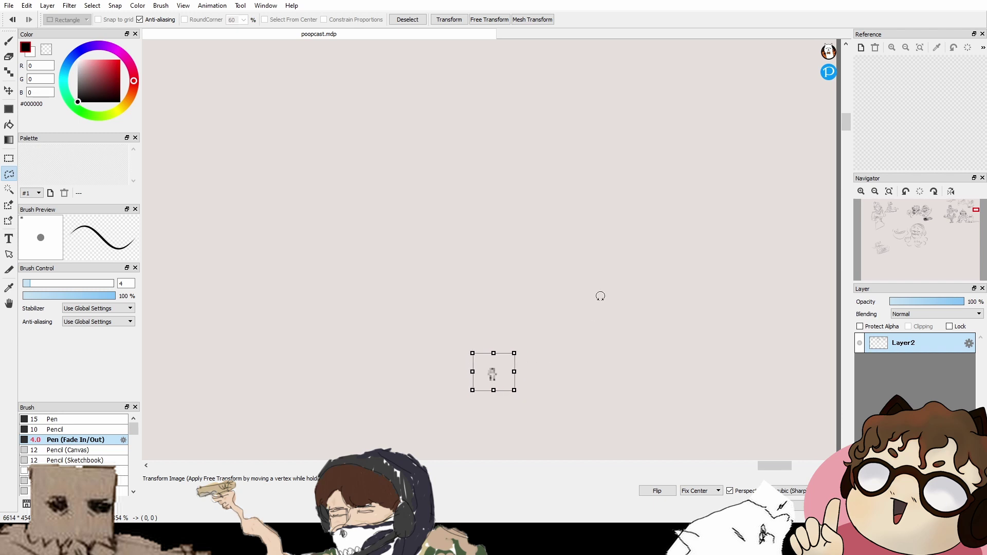
key("Return")
key("ctrl+d")
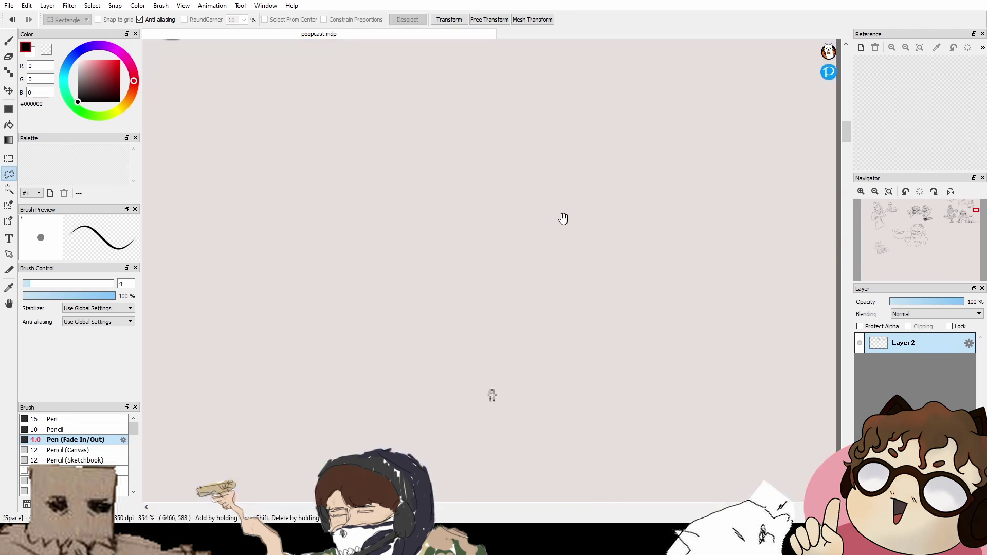
Step: Lasso the miniature figure, move it further down the empty canvas and deselect
mouse_move(562, 219)
left_mouse_down()
mouse_move(565, 269)
mouse_move(557, 211)
left_mouse_up()
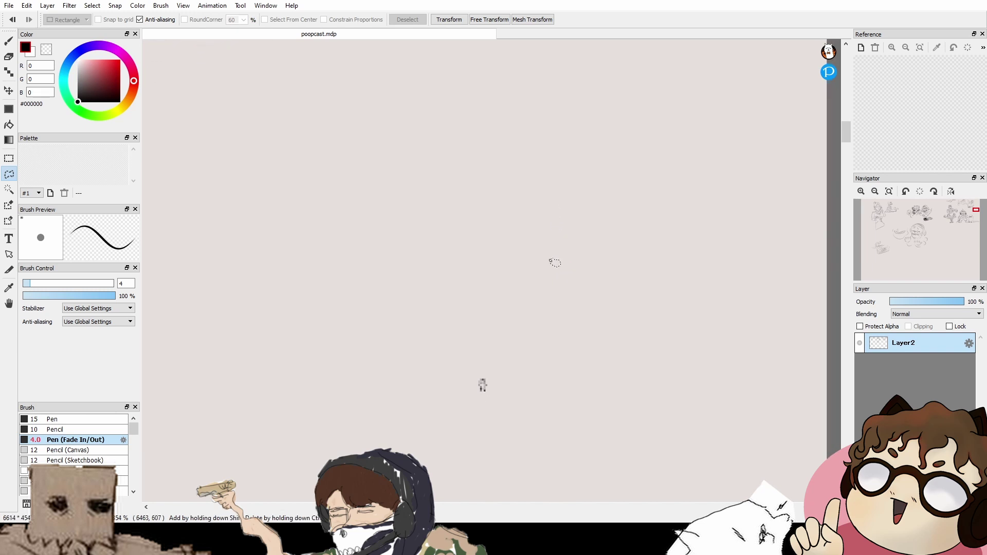
left_click_drag(476, 374, 492, 449)
left_click(9, 92)
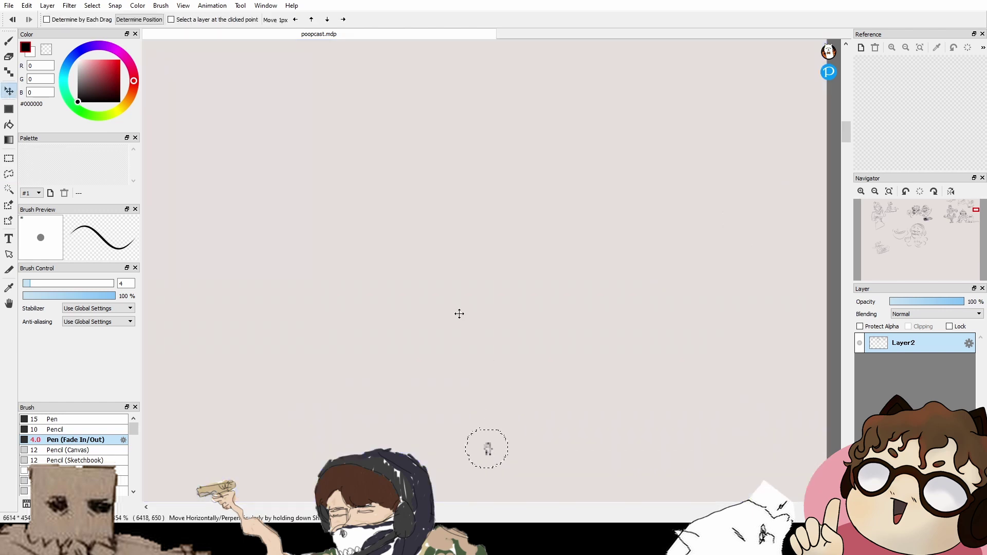
left_click(9, 174)
key("ctrl+d")
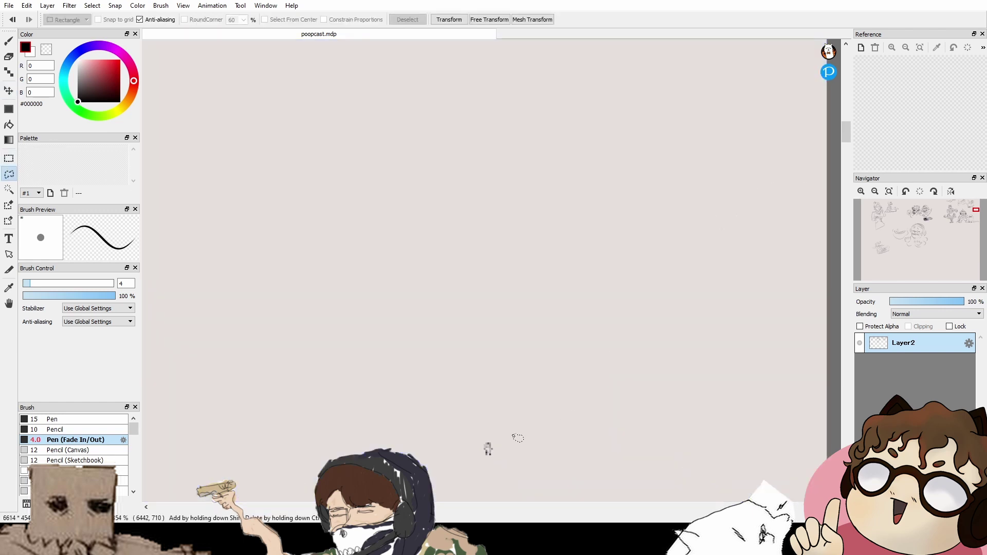
Step: Touch up the miniature figure's legs and feet with the pen at size 4
key("b")
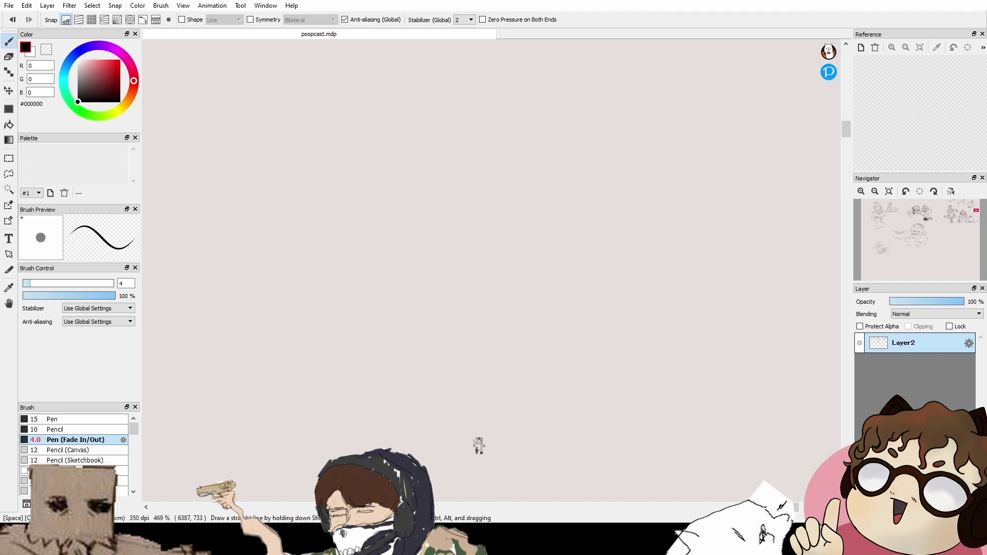
scroll(490, 437, "up", 4)
mouse_move(468, 471)
left_mouse_down()
mouse_move(492, 393)
mouse_move(485, 373)
mouse_move(501, 369)
mouse_move(504, 398)
left_mouse_up()
scroll(514, 412, "down", 4)
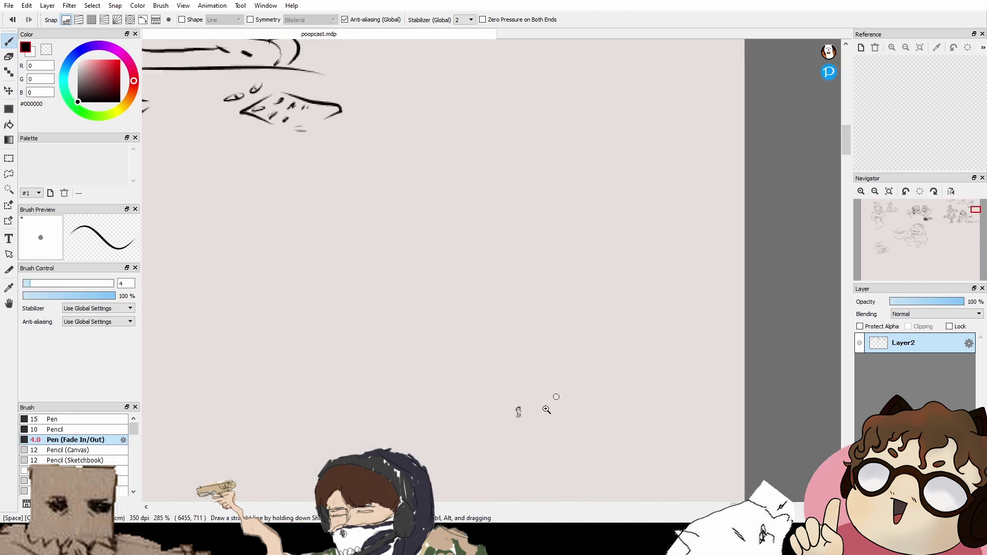
left_click_drag(566, 374, 520, 359)
scroll(502, 328, "up", 3)
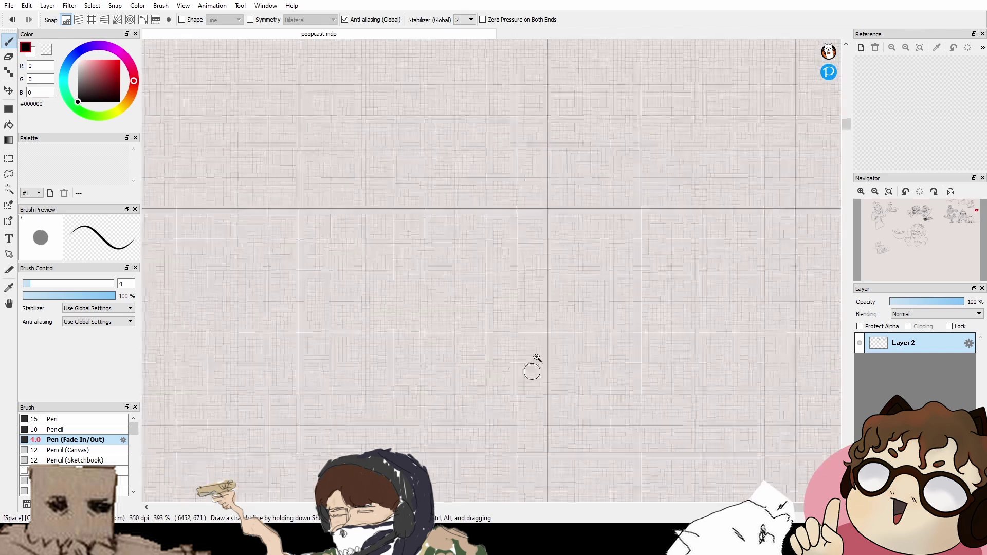
scroll(555, 307, "down", 2)
scroll(555, 306, "down", 2)
scroll(539, 315, "up", 1)
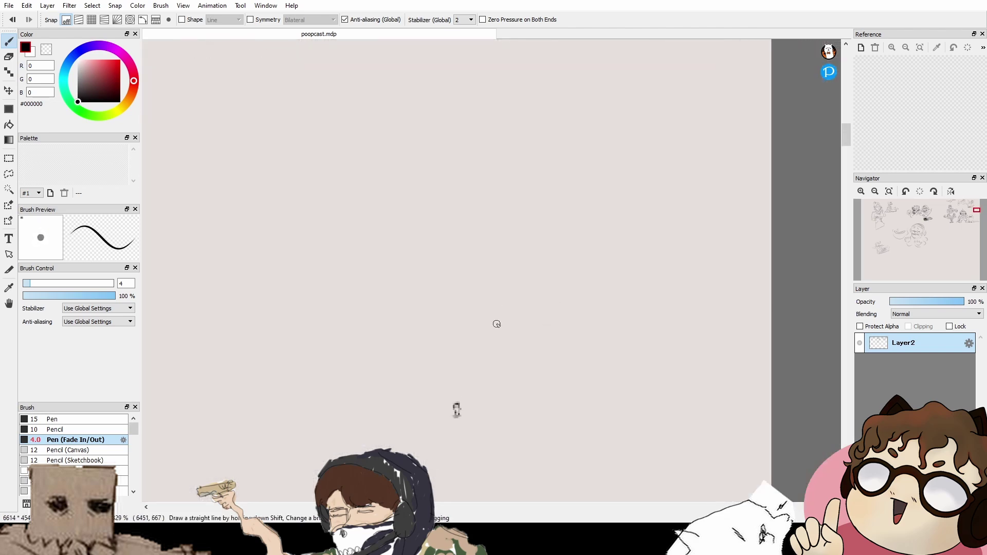
mouse_move(508, 324)
left_mouse_down()
mouse_move(535, 348)
mouse_move(533, 381)
left_mouse_up()
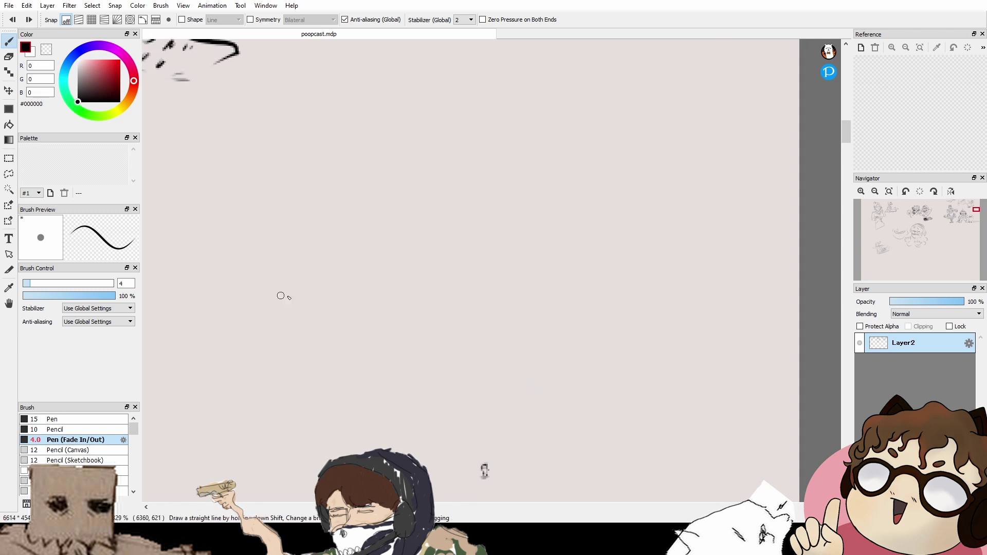
Step: Erase most of the pill packet sketch above the miniature figure with the size 20 eraser
left_click(104, 469)
mouse_move(187, 71)
left_mouse_down()
mouse_move(199, 49)
mouse_move(167, 54)
mouse_move(149, 42)
left_mouse_up()
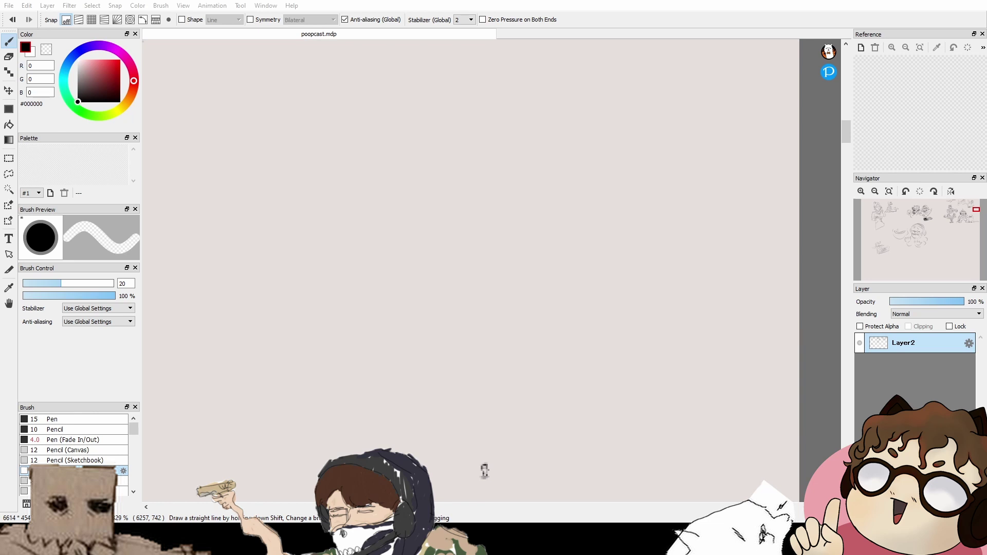
key("alt+Tab")
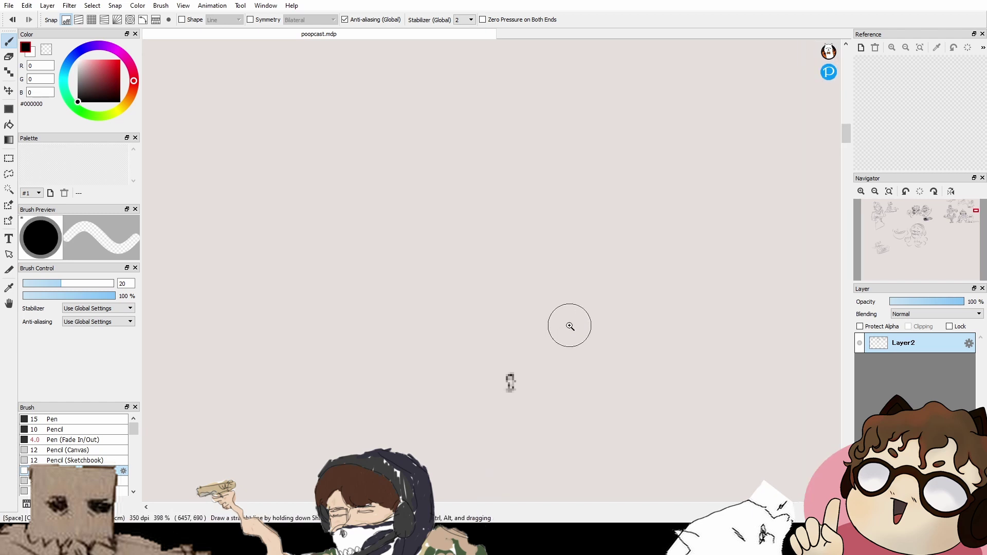
scroll(571, 329, "down", 2)
scroll(576, 334, "up", 3)
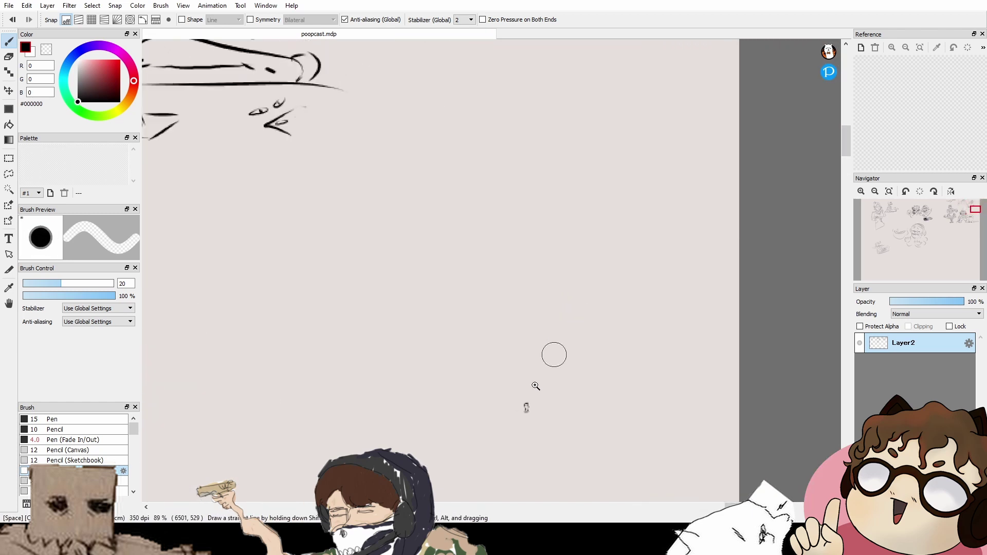
Step: Draw a long horizontal ground line on both sides of the miniature figure with Pen (Fade In/Out) at size 4
left_click(72, 440)
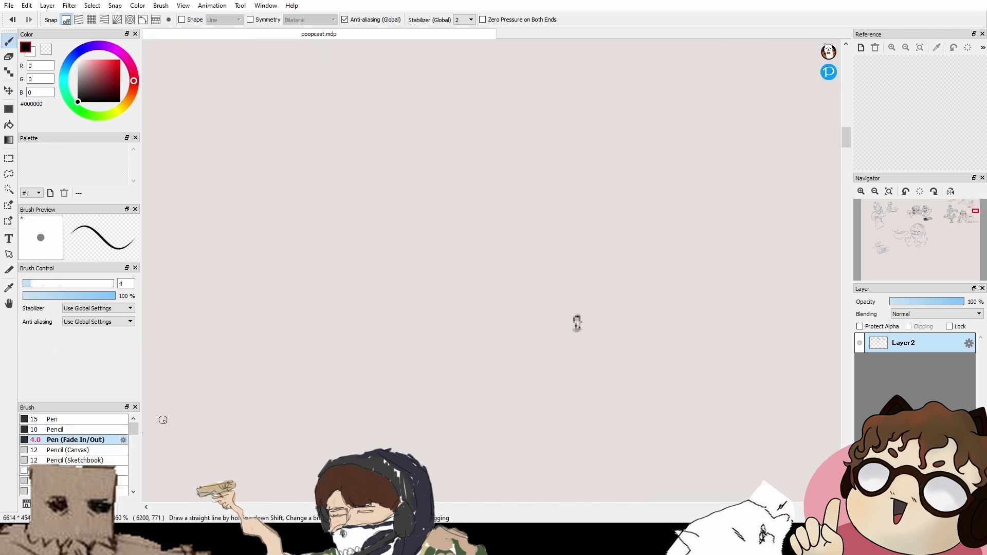
mouse_move(201, 328)
left_mouse_down()
mouse_move(560, 319)
mouse_move(753, 333)
left_mouse_up()
left_click_drag(410, 187, 394, 203)
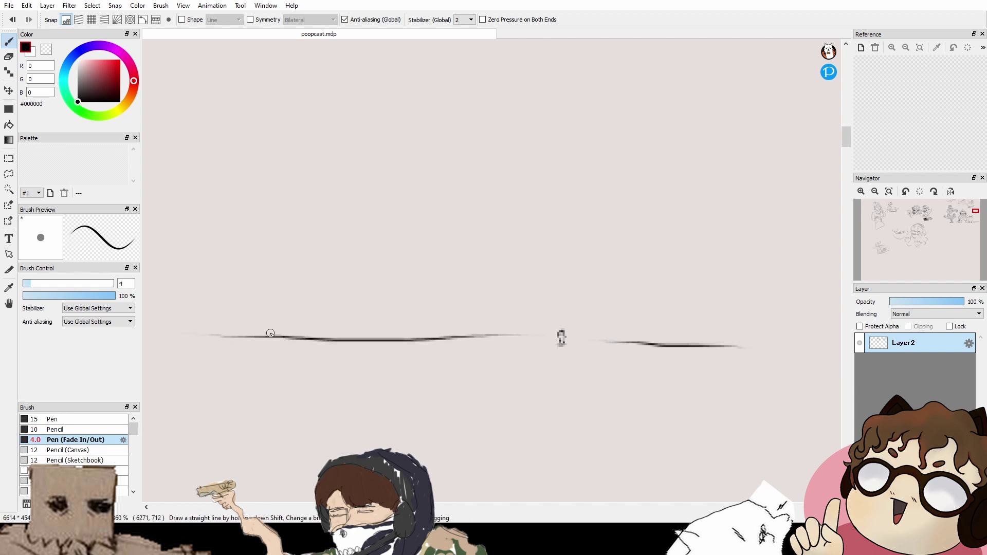
Step: Draw a pair of square glasses with small dark pupils above the ground line, undoing the misplaced strokes
mouse_move(269, 333)
left_mouse_down()
mouse_move(384, 272)
mouse_move(389, 319)
left_mouse_up()
key("ctrl+z")
mouse_move(274, 267)
left_mouse_down()
mouse_move(282, 313)
mouse_move(341, 267)
left_mouse_up()
key("ctrl+z")
left_click_drag(274, 268, 333, 266)
left_click_drag(282, 313, 330, 310)
left_click_drag(329, 267, 330, 308)
mouse_move(331, 288)
left_mouse_down()
mouse_move(360, 277)
mouse_move(361, 308)
left_mouse_up()
left_click_drag(359, 267, 402, 266)
left_click_drag(364, 308, 402, 301)
left_click_drag(413, 264, 410, 302)
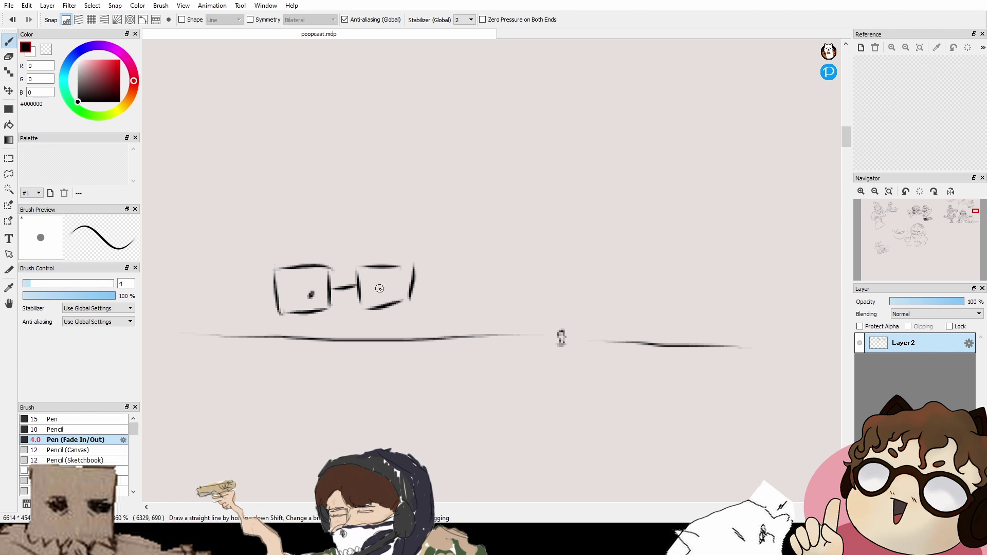
Step: Draw the head around the glasses with ear cups, a double headband arc and two pointed cat ears
mouse_move(230, 314)
left_mouse_down()
mouse_move(274, 282)
mouse_move(283, 208)
mouse_move(412, 215)
left_mouse_up()
key("ctrl+z")
mouse_move(258, 245)
left_mouse_down()
mouse_move(375, 210)
mouse_move(395, 217)
mouse_move(419, 243)
mouse_move(434, 310)
left_mouse_up()
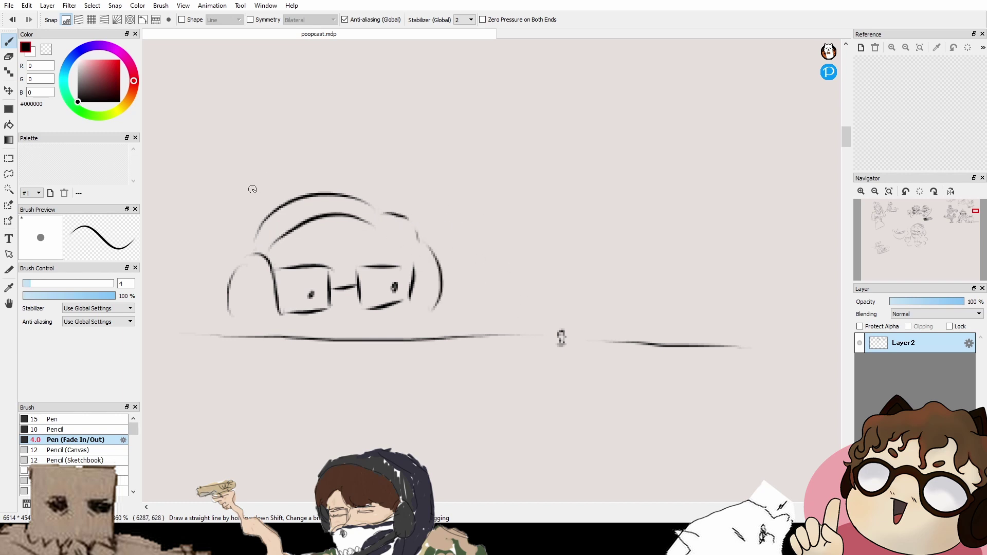
left_click_drag(261, 222, 286, 195)
Step: Draw headphones around the miniature figure, with an ear cup on each side and a double headband arc above
left_click_drag(529, 319, 454, 284)
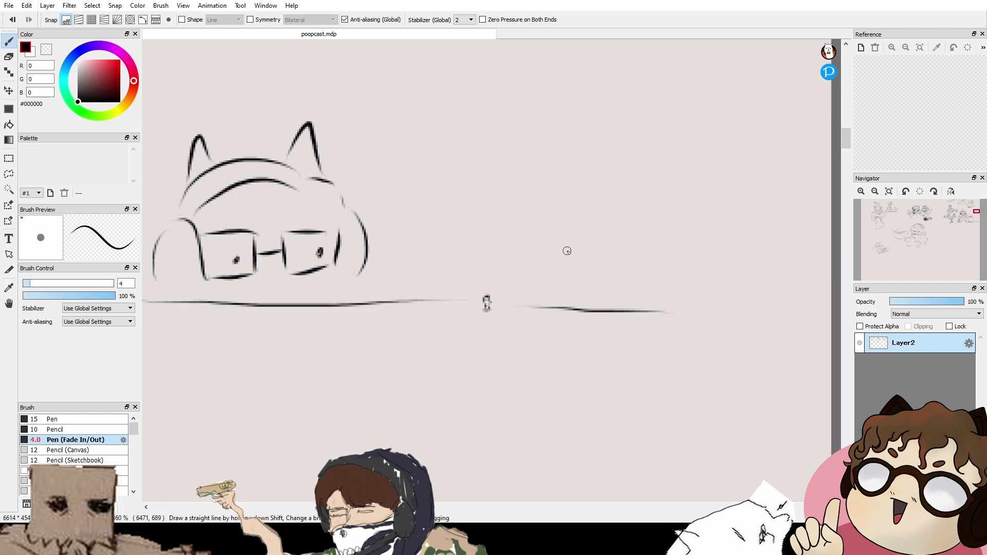
left_click_drag(419, 319, 452, 341)
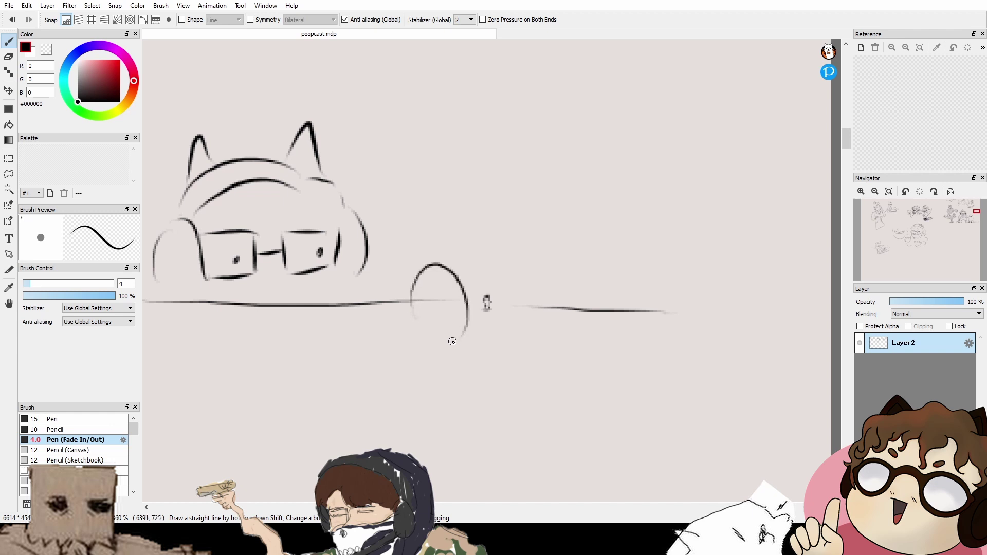
mouse_move(451, 265)
left_mouse_down()
mouse_move(466, 284)
mouse_move(471, 325)
left_mouse_up()
mouse_move(499, 260)
left_mouse_down()
mouse_move(517, 322)
mouse_move(518, 266)
mouse_move(523, 282)
mouse_move(550, 279)
mouse_move(550, 326)
left_mouse_up()
key("ctrl+z")
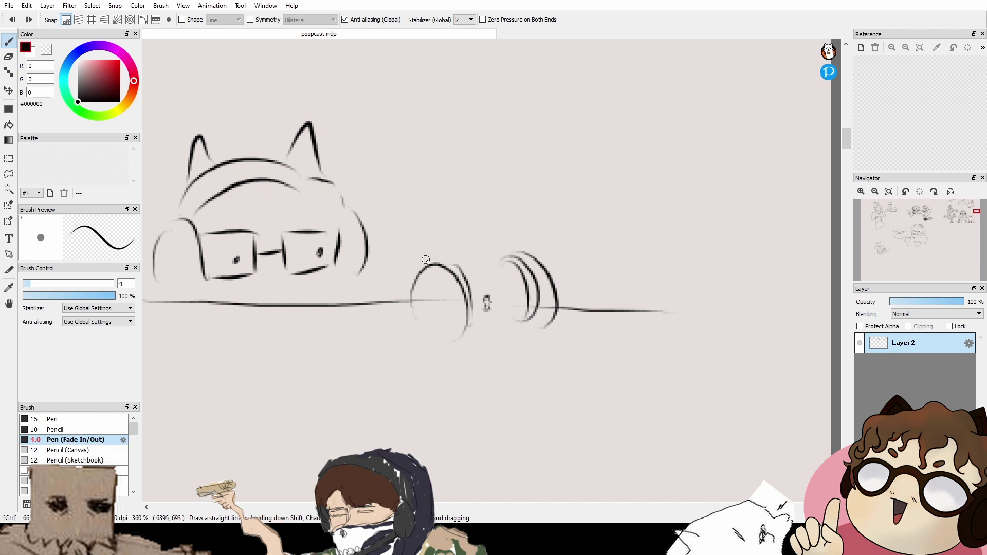
mouse_move(423, 259)
left_mouse_down()
mouse_move(450, 226)
mouse_move(512, 250)
left_mouse_up()
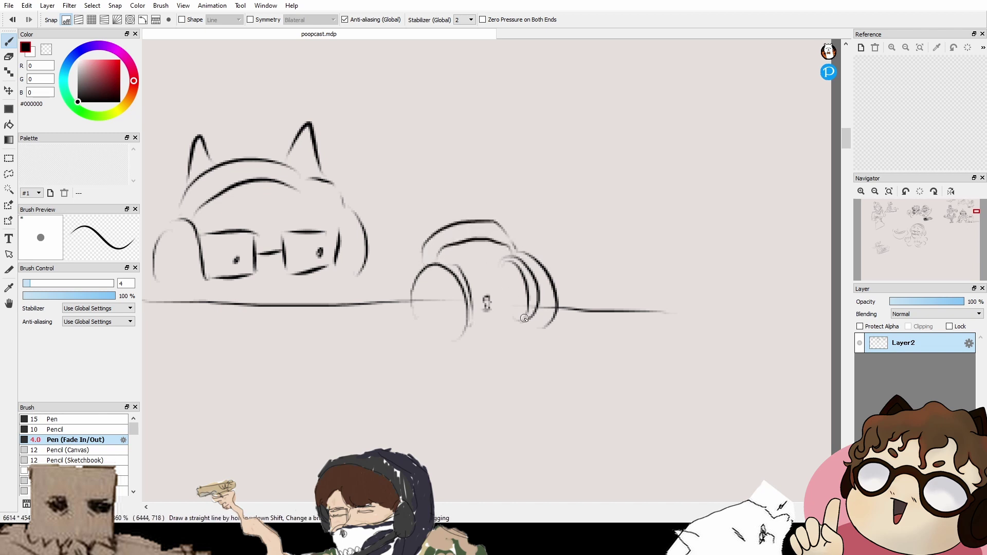
Step: Close the lower curves of both ear cups around the miniature figure and add inner cushion lines
left_click_drag(464, 331, 472, 340)
key("space")
left_click_drag(467, 334, 449, 296)
mouse_move(395, 249)
left_mouse_down()
mouse_move(394, 281)
mouse_move(437, 311)
left_mouse_up()
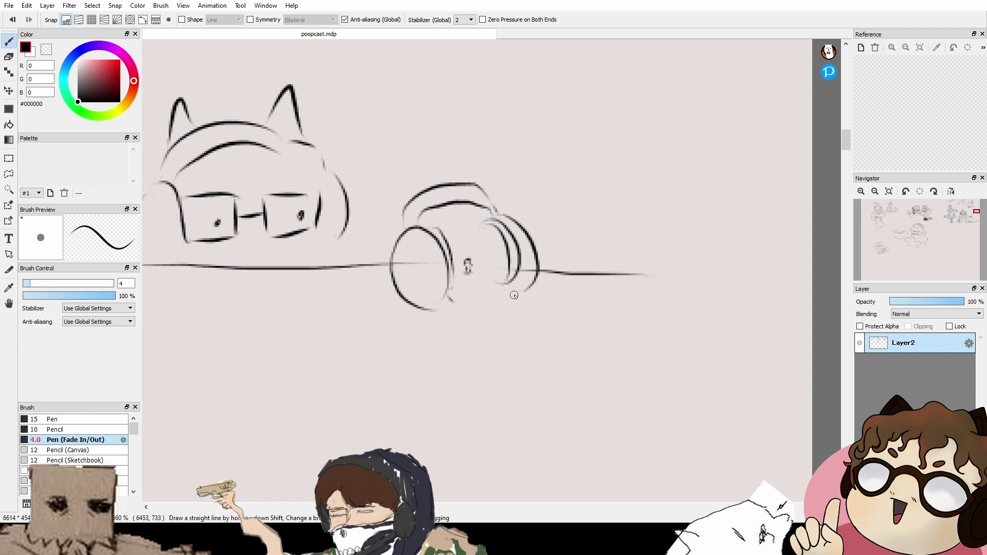
left_click_drag(503, 291, 533, 283)
mouse_move(484, 224)
left_mouse_down()
mouse_move(485, 264)
mouse_move(499, 290)
mouse_move(482, 261)
mouse_move(503, 290)
mouse_move(498, 265)
left_mouse_up()
key("ctrl+z")
left_click_drag(443, 232, 452, 250)
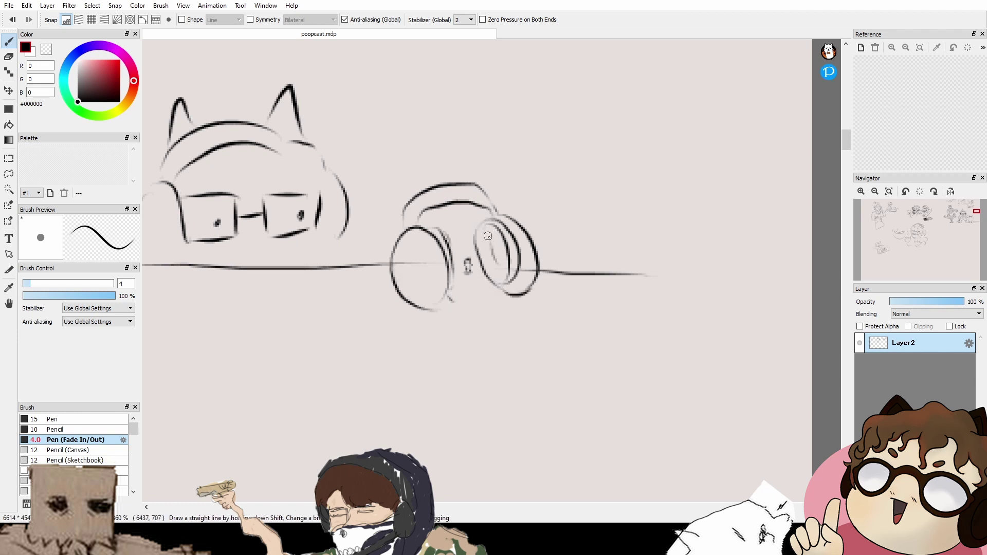
Step: Draw a double curved band below the ear cups around the miniature figure, with short crossing and pointed strokes at its far end
key("space")
left_click_drag(510, 313, 508, 301)
left_click_drag(444, 283, 478, 302)
left_click_drag(516, 274, 517, 297)
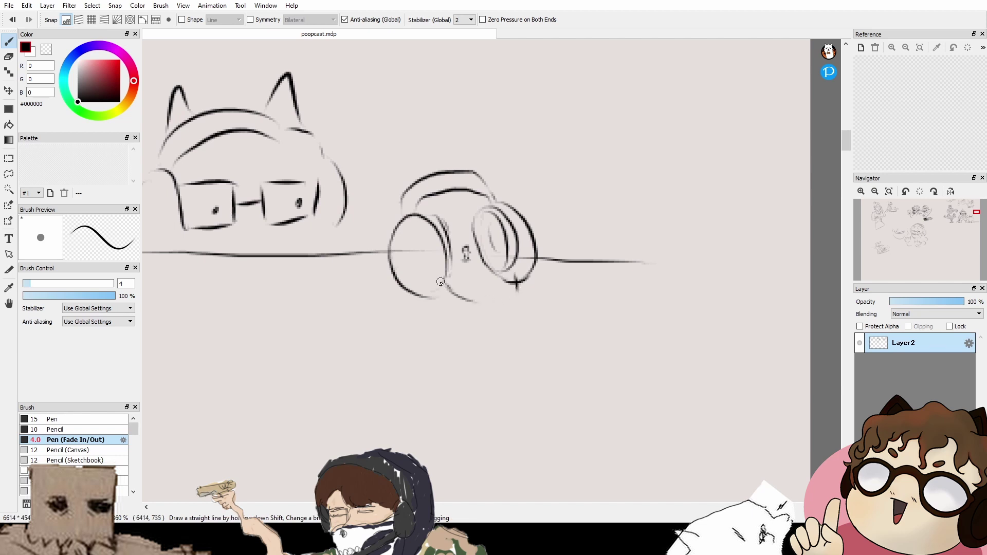
mouse_move(445, 283)
left_mouse_down()
mouse_move(519, 302)
mouse_move(518, 293)
mouse_move(515, 321)
left_mouse_up()
mouse_move(443, 296)
left_mouse_down()
mouse_move(489, 318)
mouse_move(518, 318)
left_mouse_up()
key("space")
left_click_drag(528, 256, 546, 310)
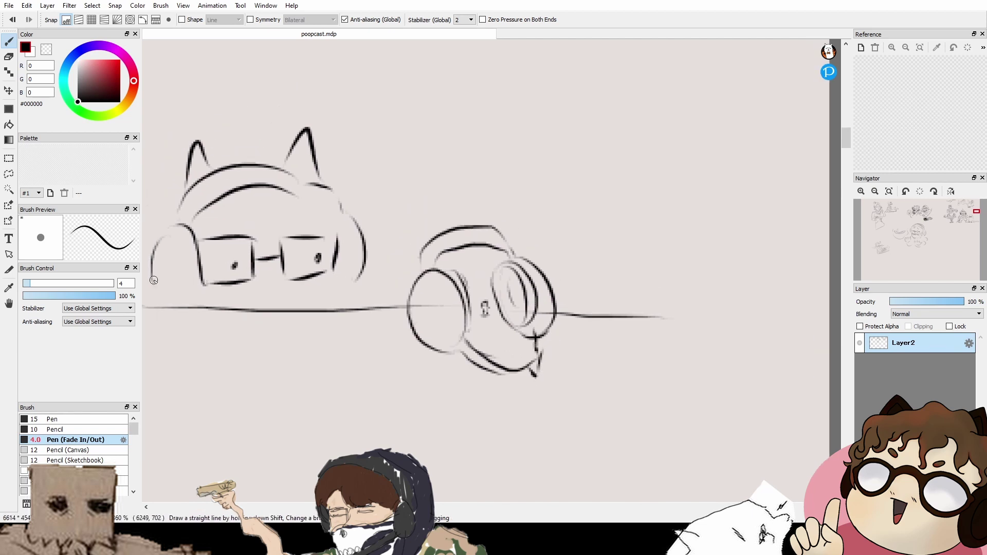
Step: Close the lower curves of the cat-eared character's ear cups and add short slanted strokes beneath the glasses bridge
mouse_move(153, 281)
left_mouse_down()
mouse_move(175, 303)
mouse_move(206, 301)
left_mouse_up()
left_click_drag(334, 281, 358, 296)
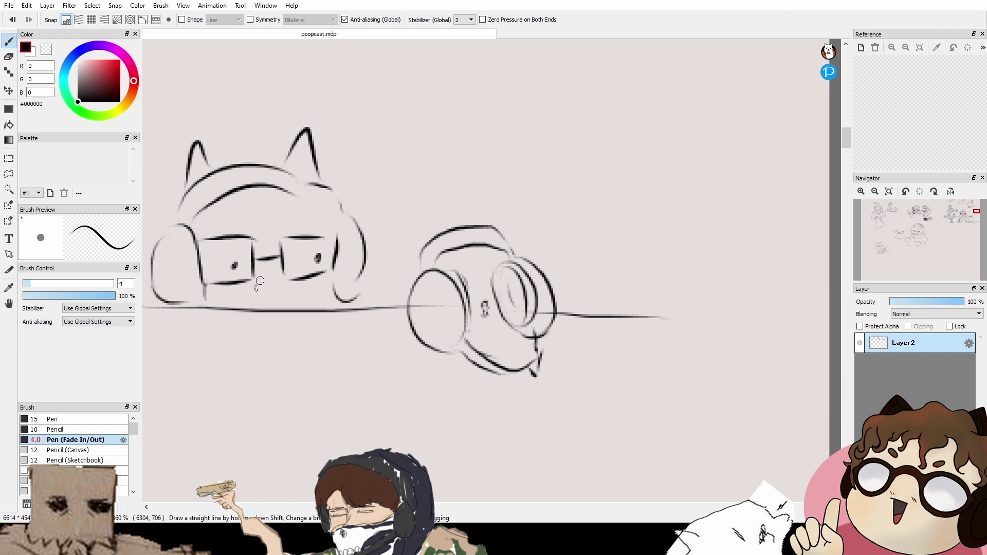
left_click_drag(268, 272, 257, 285)
left_click_drag(279, 269, 262, 289)
Step: Draw two narrow almond-shaped eyes above the headphones around the miniature figure
key("space")
left_click_drag(556, 252, 539, 256)
left_click_drag(617, 248, 538, 240)
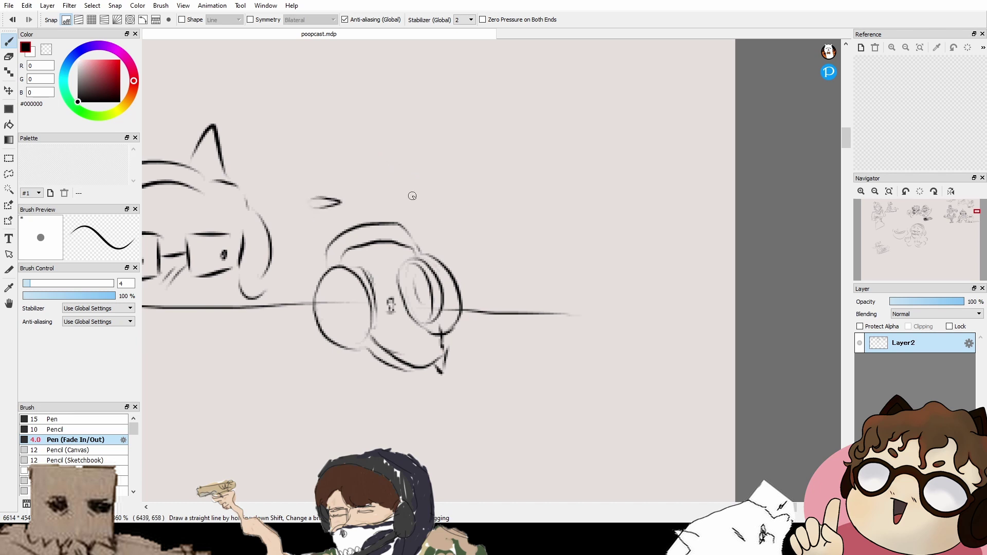
left_click_drag(319, 200, 319, 200)
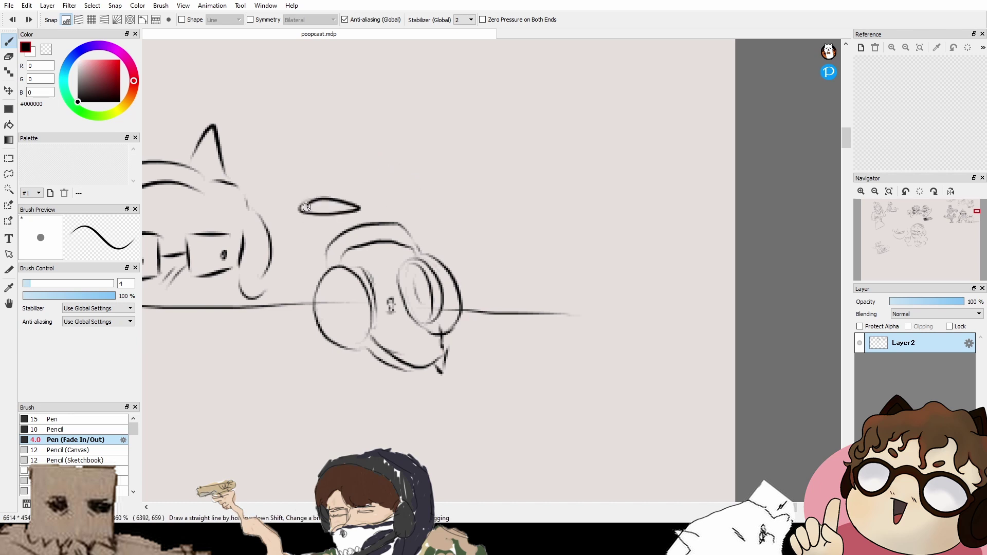
left_click_drag(414, 200, 416, 198)
Step: Draw an ear cup curve beside the almond eyes, headband arcs above them and a forehead line
mouse_move(289, 186)
left_mouse_down()
mouse_move(267, 226)
mouse_move(276, 244)
left_mouse_up()
left_click_drag(288, 187, 284, 218)
mouse_move(288, 177)
left_mouse_down()
mouse_move(302, 148)
mouse_move(430, 151)
mouse_move(450, 163)
left_mouse_up()
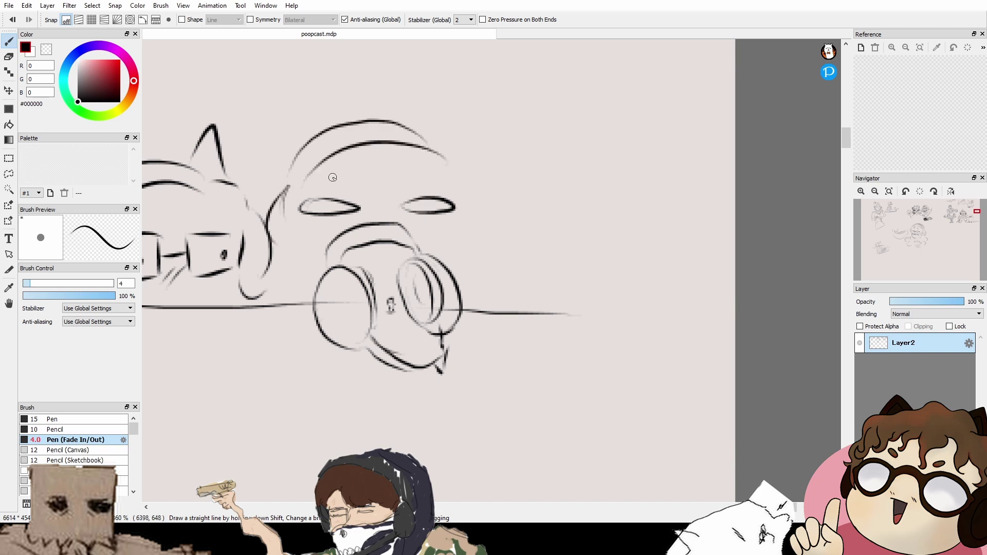
mouse_move(325, 178)
left_mouse_down()
mouse_move(429, 165)
mouse_move(469, 182)
mouse_move(474, 237)
left_mouse_up()
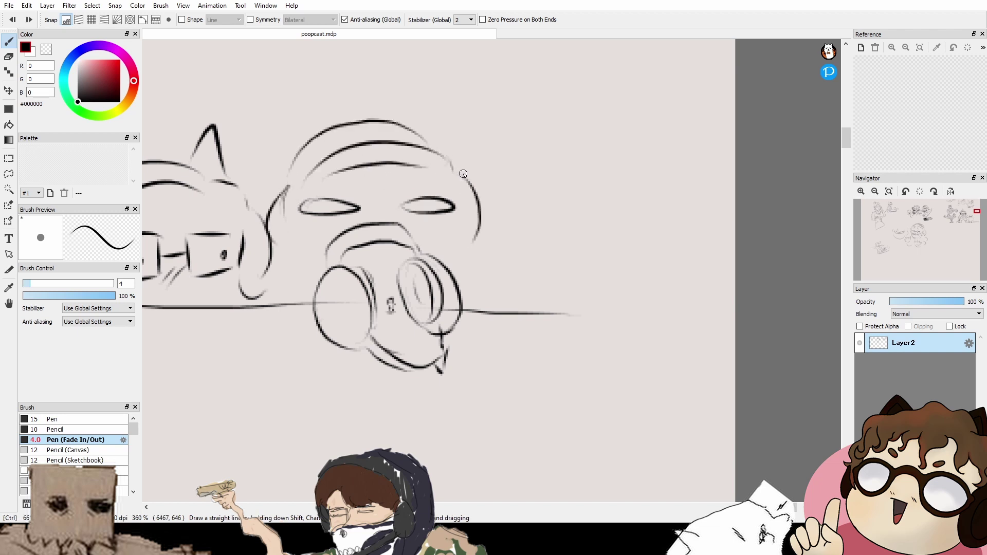
Step: Redraw the opposite ear cup as a double curve and thicken the outer headband arc down to its end
key("ctrl+z")
left_click_drag(462, 174, 480, 247)
left_click_drag(462, 193, 476, 240)
left_click_drag(421, 134, 454, 162)
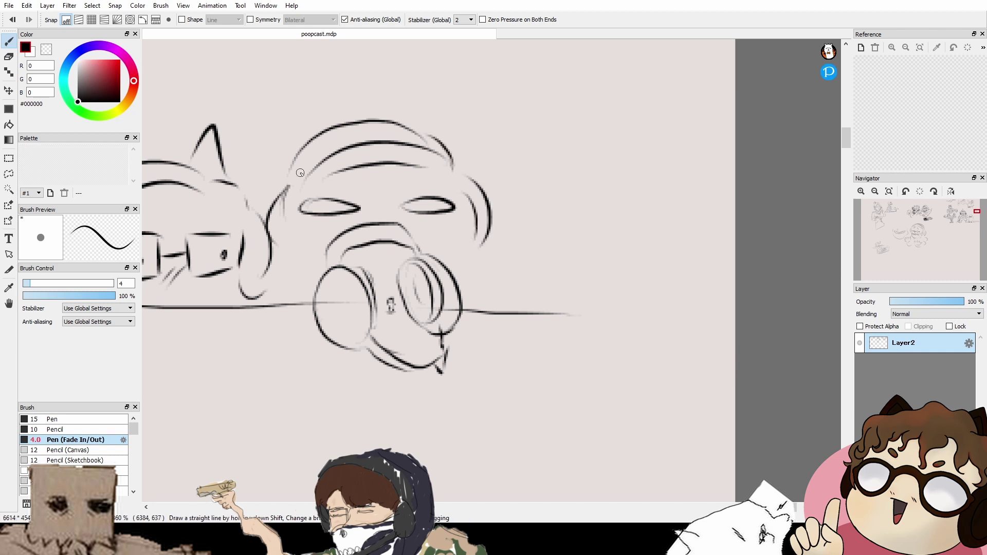
mouse_move(288, 181)
left_mouse_down()
mouse_move(442, 146)
mouse_move(449, 156)
left_mouse_up()
left_click_drag(456, 156, 463, 172)
left_click_drag(417, 129, 459, 161)
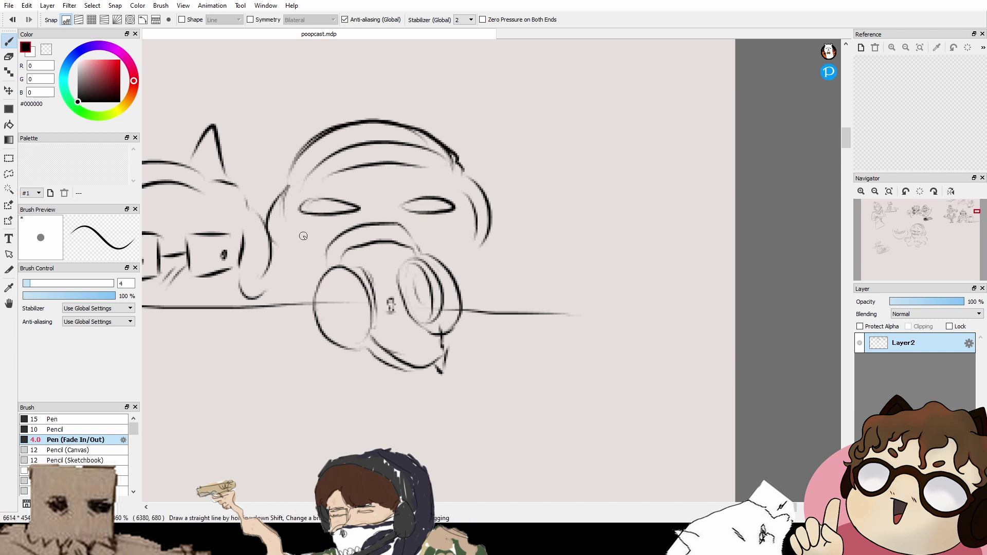
Step: Add a small nose and curved cheek lines beneath the almond eyes to shape the large character's face
mouse_move(309, 237)
left_mouse_down()
mouse_move(398, 214)
mouse_move(457, 252)
left_mouse_up()
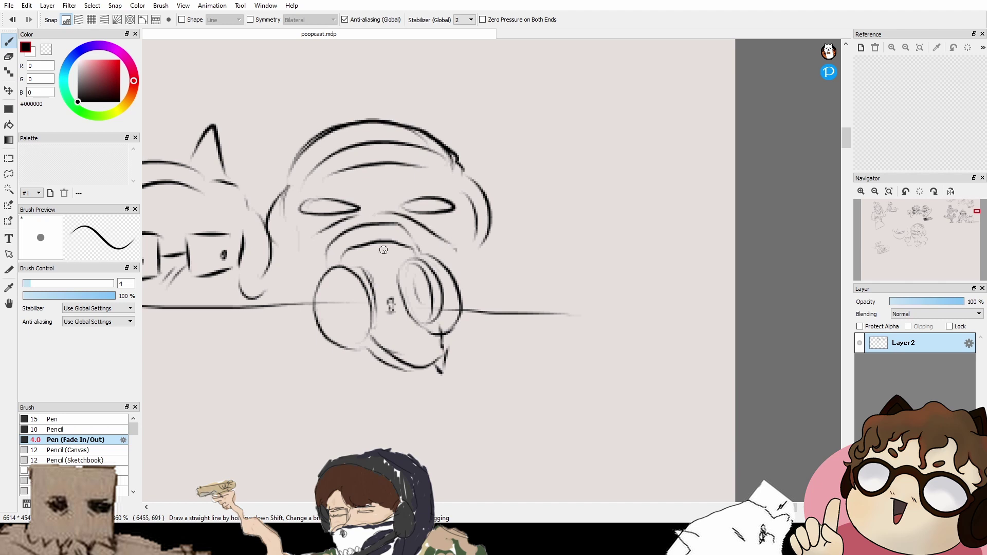
left_click_drag(311, 235, 307, 263)
mouse_move(462, 238)
left_mouse_down()
mouse_move(463, 254)
mouse_move(471, 240)
left_mouse_up()
Step: Draw a low dome-shaped head on the ground line beside the large character, with tiny eyes and a wide curved line between them
left_click_drag(436, 290, 606, 289)
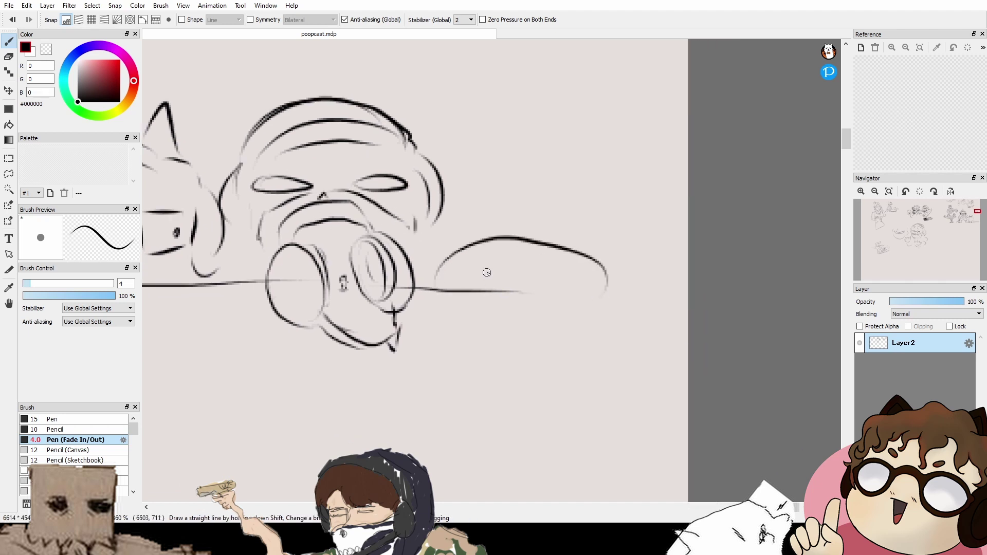
left_click_drag(445, 273, 453, 270)
left_click_drag(555, 268, 562, 274)
mouse_move(452, 277)
left_mouse_down()
mouse_move(547, 279)
mouse_move(480, 274)
left_mouse_up()
mouse_move(546, 303)
left_mouse_down()
mouse_move(613, 292)
mouse_move(589, 292)
left_mouse_up()
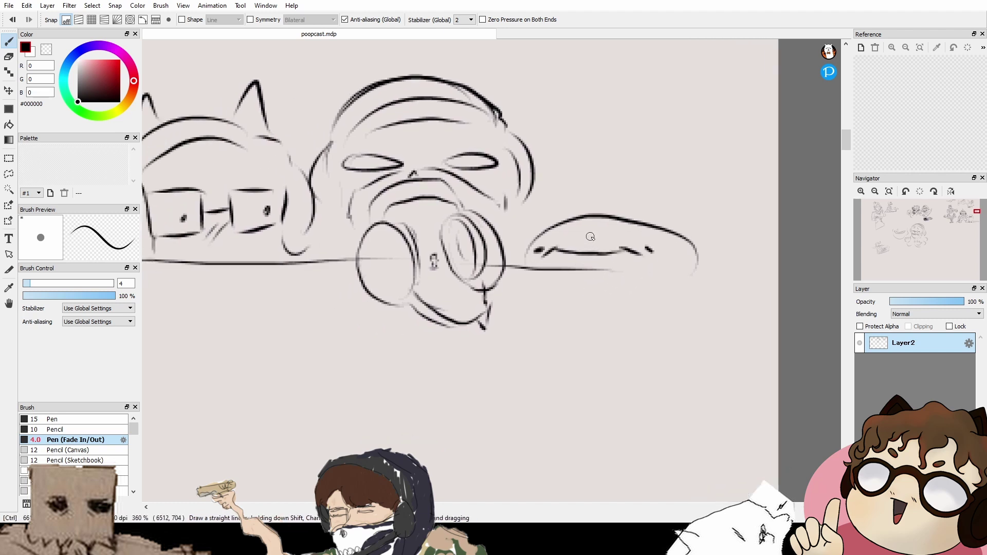
Step: Draw angry slanted eyebrows above the large headphone character's almond eyes
scroll(591, 236, "up", 3)
scroll(591, 236, "down", 3)
left_click_drag(590, 236, 629, 290)
left_click_drag(429, 198, 505, 196)
left_click(120, 60)
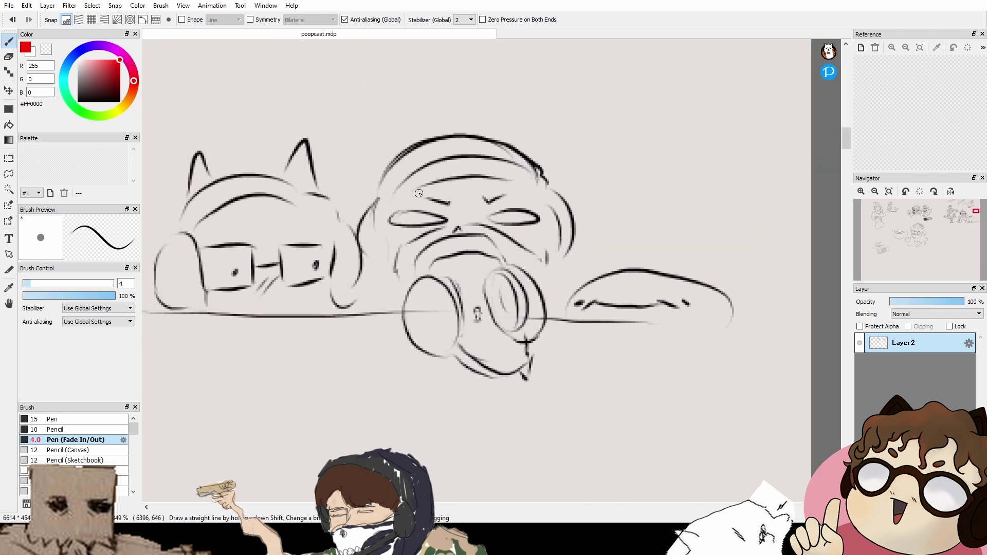
left_click_drag(509, 220, 514, 222)
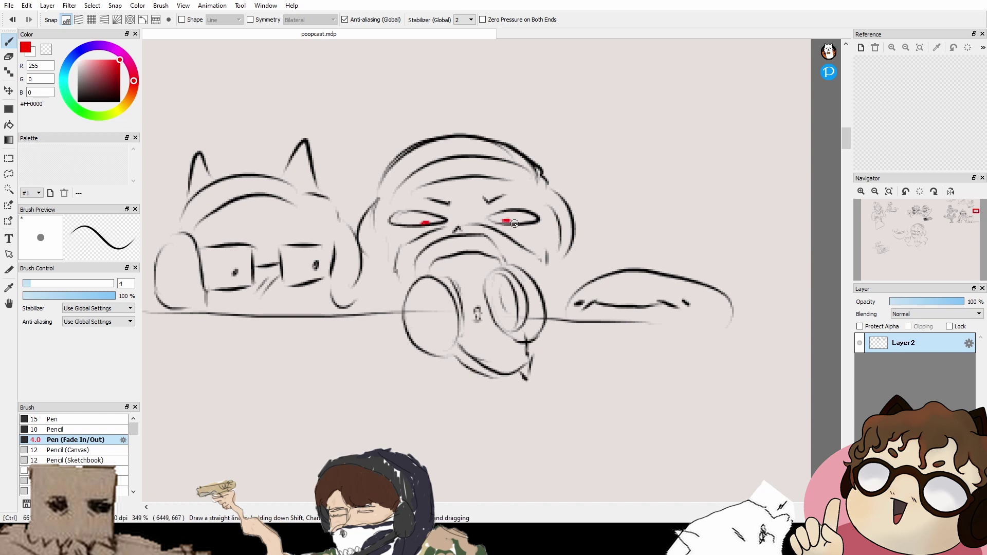
key("ctrl+z")
key("ctrl+z")
Step: Set the drawing colour to black and add small pupils inside the large character's almond eyes
left_click_drag(84, 84, 78, 101)
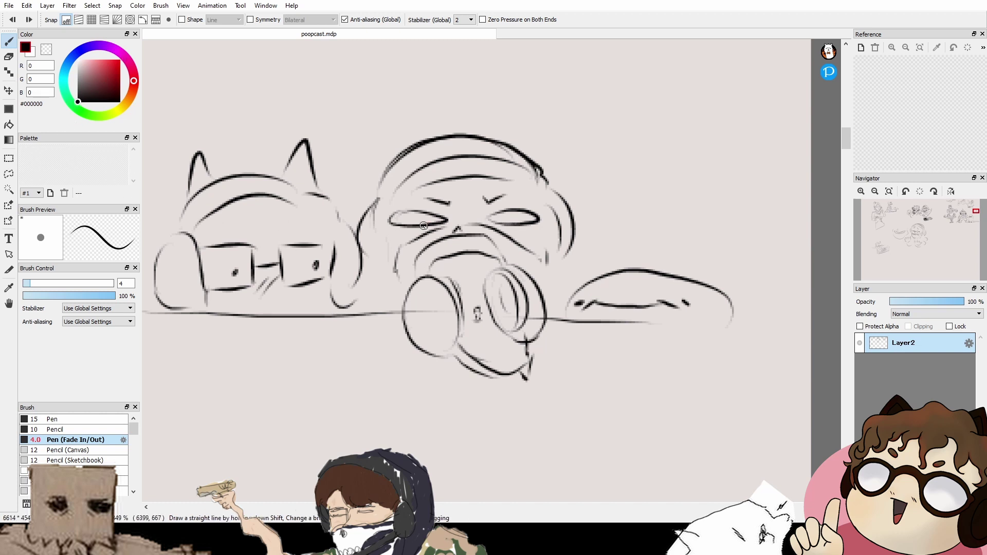
left_click_drag(428, 223, 425, 223)
left_click_drag(613, 311, 604, 276)
scroll(654, 279, "up", 1)
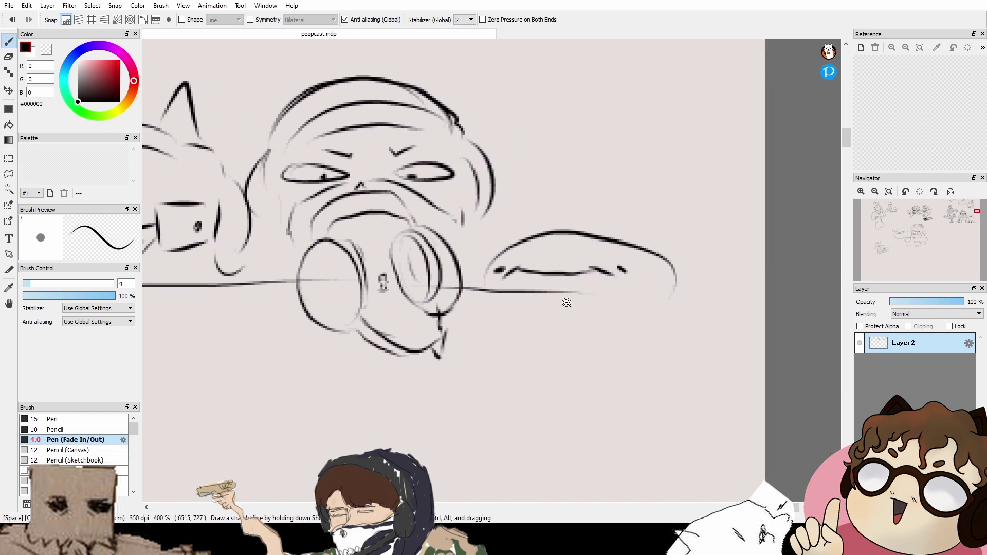
scroll(565, 302, "down", 1)
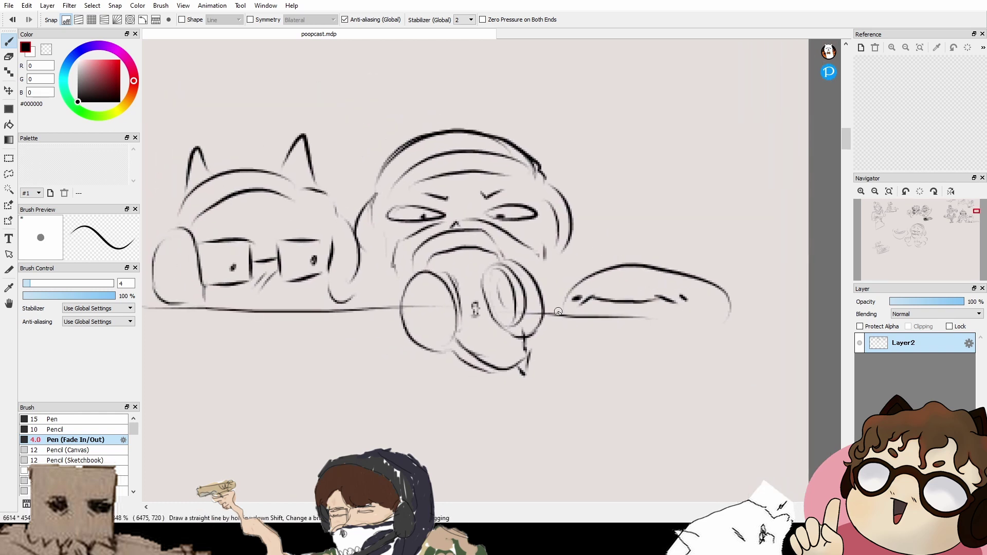
Step: Draw two small hands with rounded fingers resting on the ground line on either side of the dome-shaped head
left_click_drag(544, 315, 552, 315)
left_click_drag(554, 315, 570, 320)
mouse_move(549, 305)
left_mouse_down()
mouse_move(581, 307)
mouse_move(572, 317)
left_mouse_up()
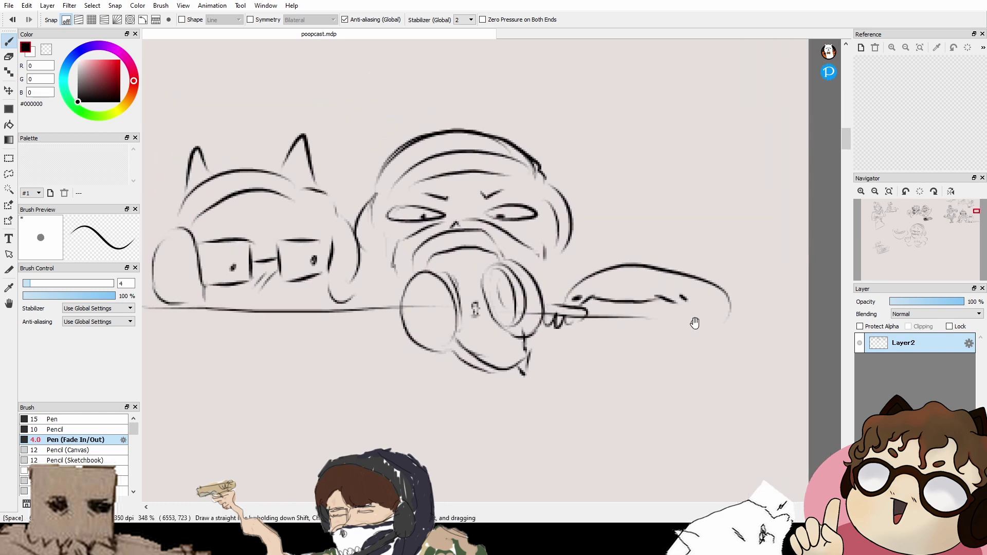
mouse_move(694, 323)
left_mouse_down()
mouse_move(615, 282)
mouse_move(651, 288)
mouse_move(645, 300)
mouse_move(662, 291)
left_mouse_up()
mouse_move(646, 244)
left_mouse_down()
mouse_move(697, 273)
mouse_move(697, 259)
left_mouse_up()
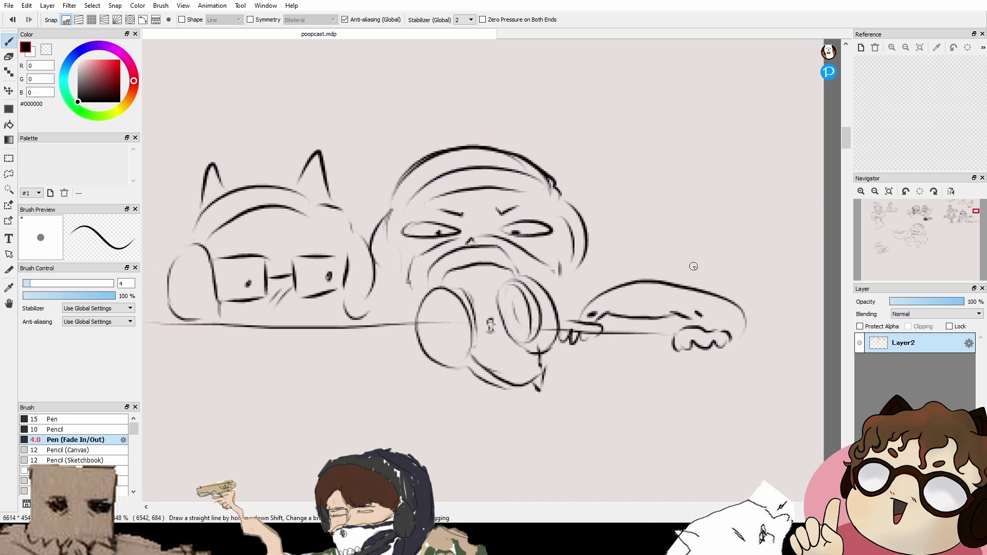
Step: Look over the whole sketch page and find an empty area below the existing lineup
key("shift")
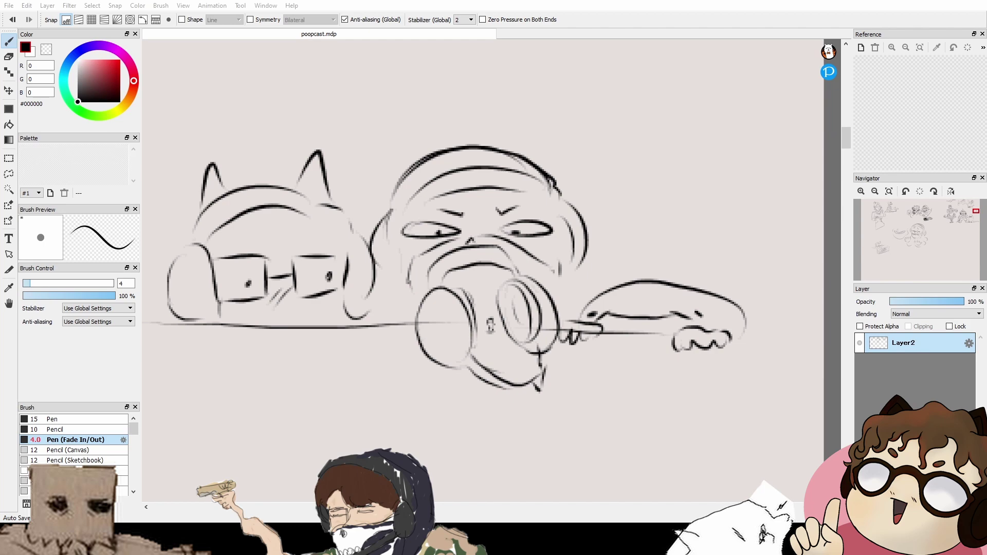
scroll(577, 303, "down", 2)
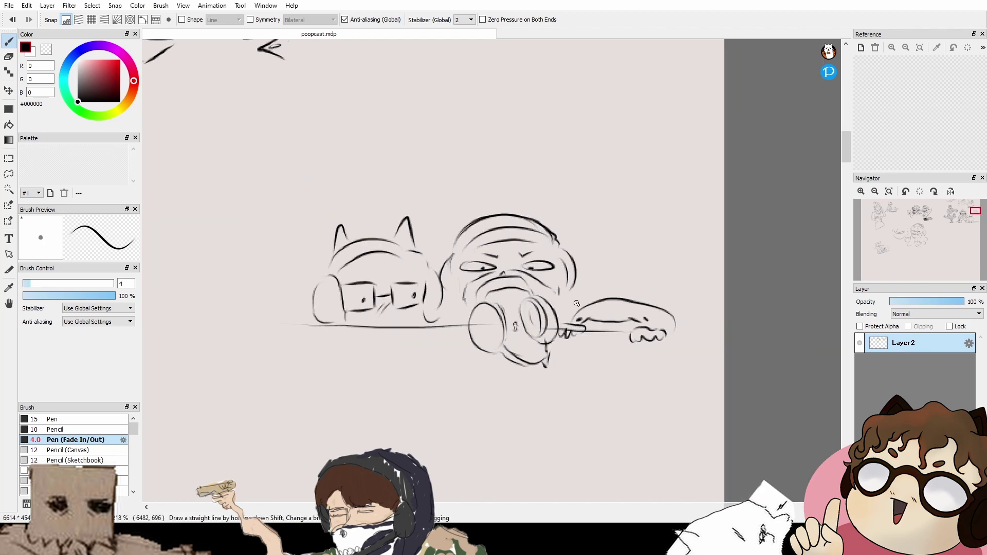
left_click_drag(576, 303, 717, 338)
scroll(538, 365, "down", 4)
mouse_move(537, 367)
left_mouse_down()
mouse_move(591, 199)
mouse_move(688, 292)
left_mouse_up()
left_click_drag(463, 232, 595, 381)
mouse_move(233, 301)
left_mouse_down()
mouse_move(325, 325)
mouse_move(541, 303)
mouse_move(577, 196)
left_mouse_up()
scroll(552, 308, "down", 7)
mouse_move(619, 372)
left_mouse_down()
mouse_move(560, 297)
mouse_move(569, 321)
left_mouse_up()
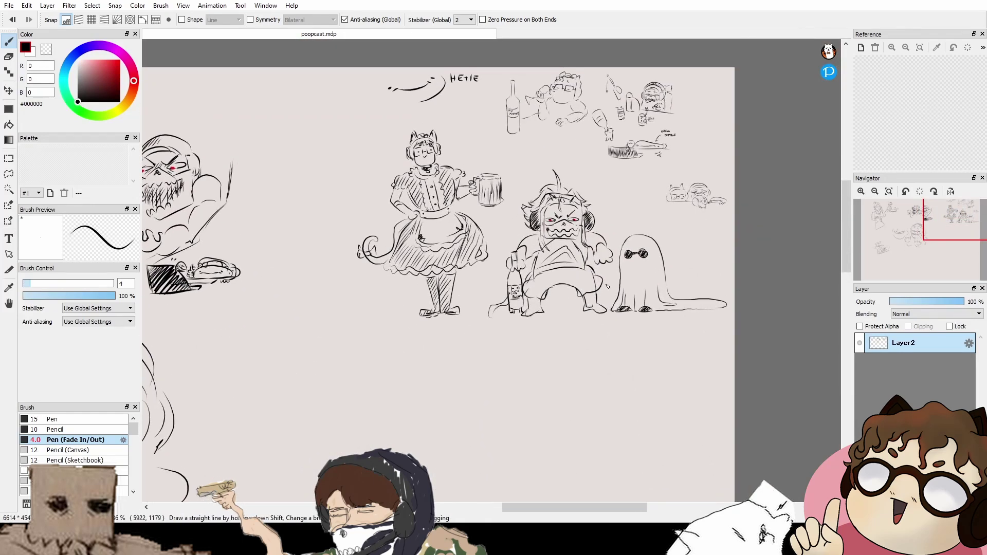
left_click_drag(637, 400, 582, 305)
left_click_drag(581, 305, 558, 319)
mouse_move(564, 350)
left_mouse_down()
mouse_move(606, 231)
mouse_move(547, 238)
left_mouse_up()
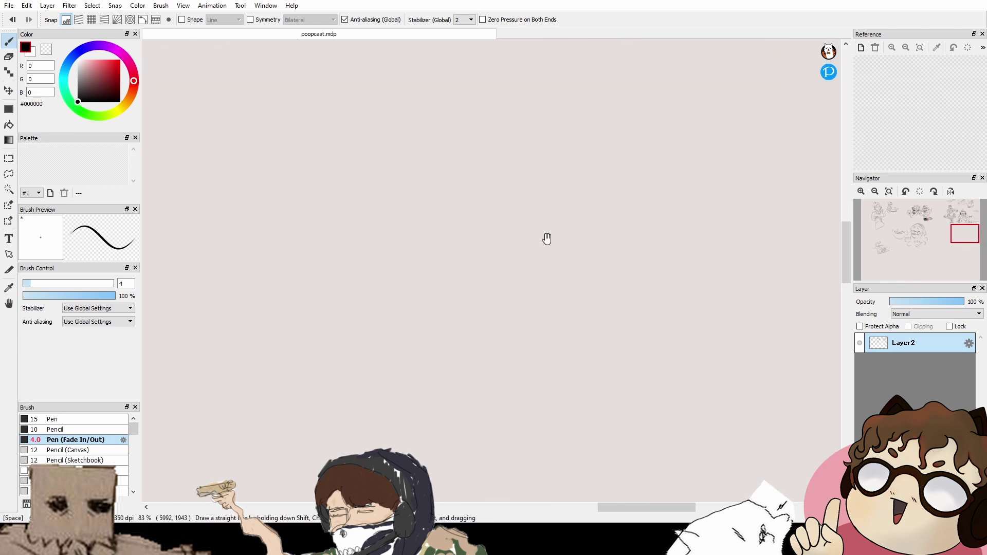
Step: Set the brush size to 10.5 and draw square glasses with pupils, a double bridge and two small eyebrows in the empty area
left_click(44, 286)
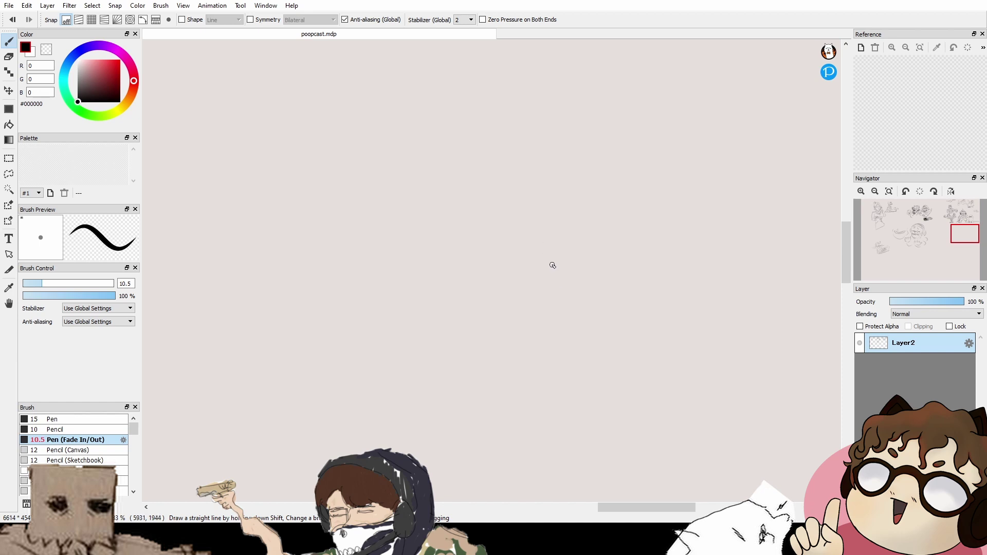
mouse_move(558, 214)
left_mouse_down()
mouse_move(520, 255)
mouse_move(571, 246)
left_mouse_up()
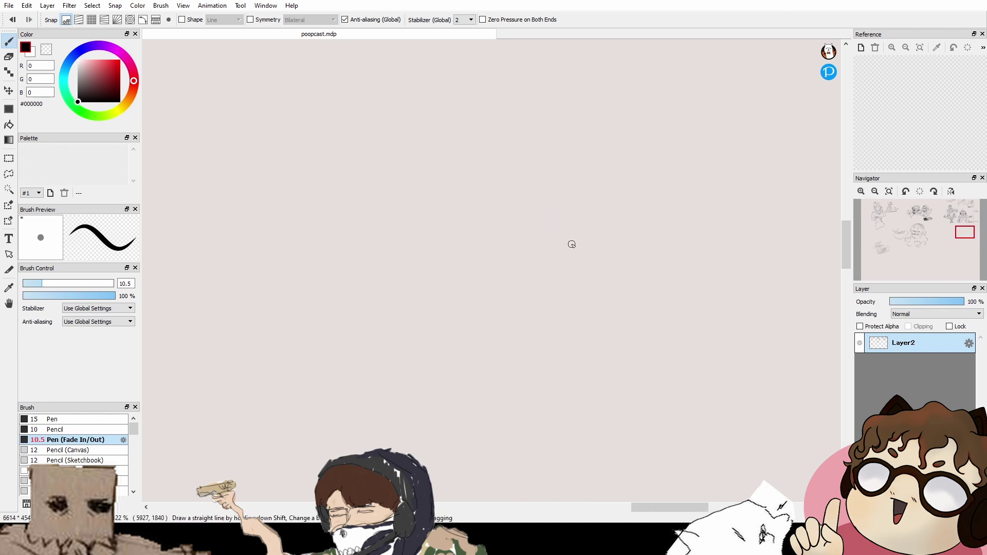
mouse_move(532, 274)
left_mouse_down()
mouse_move(549, 273)
mouse_move(531, 303)
mouse_move(536, 264)
left_mouse_up()
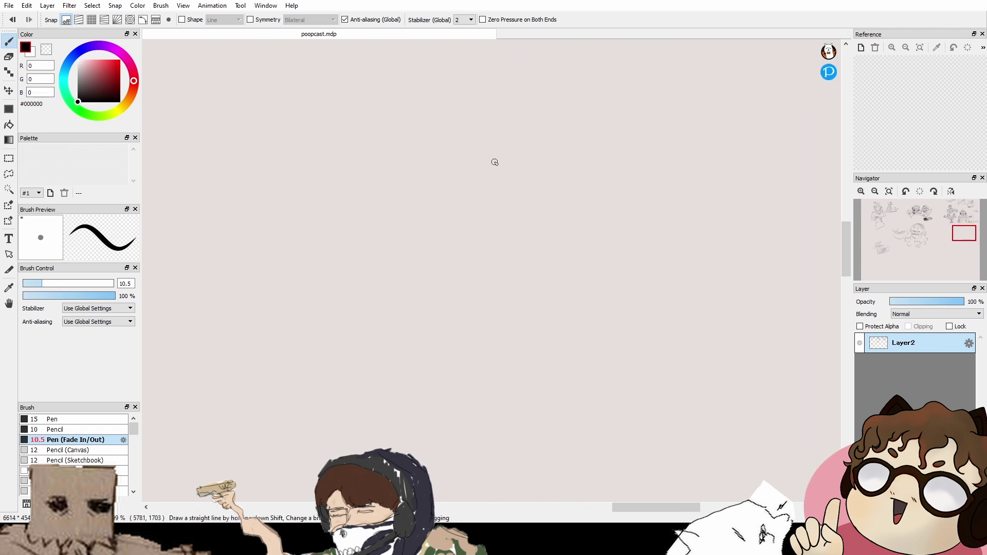
mouse_move(473, 163)
left_mouse_down()
mouse_move(476, 144)
mouse_move(531, 136)
left_mouse_up()
mouse_move(516, 153)
left_mouse_down()
mouse_move(534, 153)
mouse_move(531, 170)
left_mouse_up()
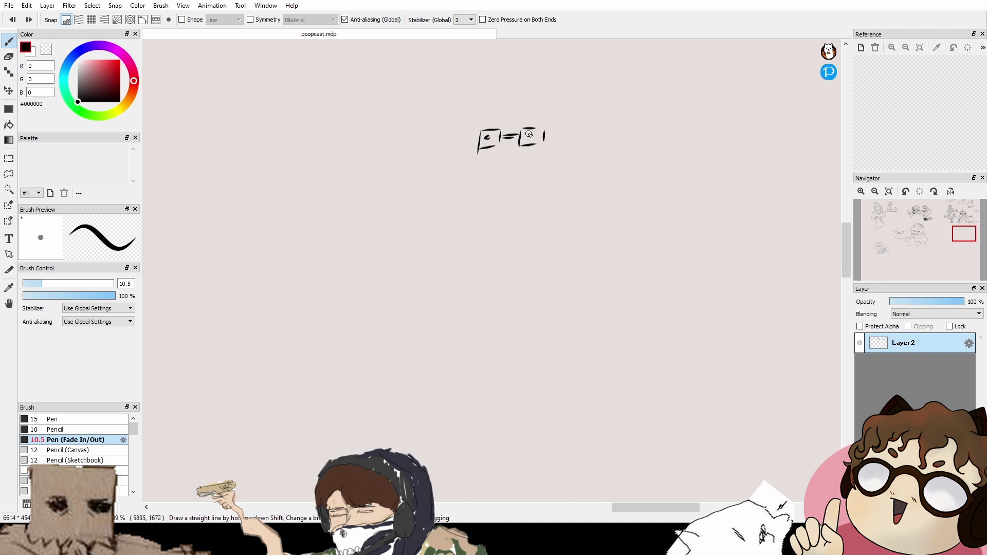
left_click_drag(530, 125, 520, 143)
mouse_move(479, 132)
left_mouse_down()
mouse_move(489, 123)
mouse_move(524, 128)
left_mouse_up()
left_click_drag(532, 175, 530, 148)
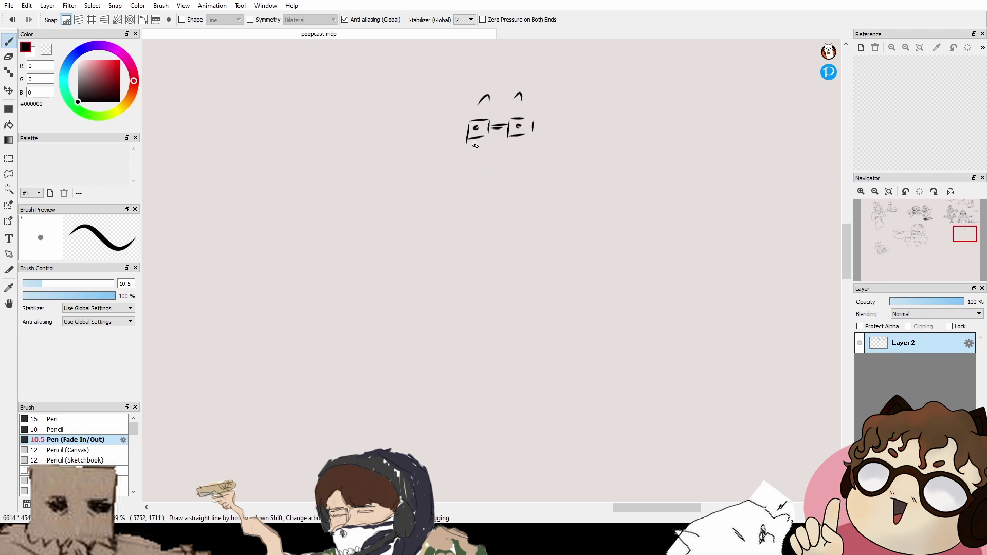
left_click_drag(471, 143, 514, 169)
key("ctrl+z")
mouse_move(469, 147)
left_mouse_down()
mouse_move(510, 147)
mouse_move(497, 182)
left_mouse_up()
key("ctrl+z")
key("ctrl+z")
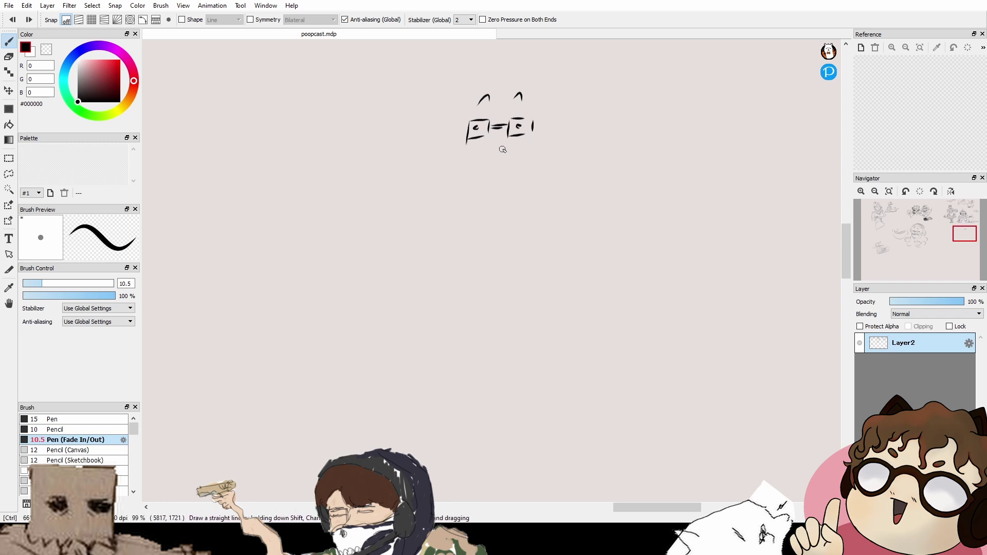
mouse_move(468, 148)
left_mouse_down()
mouse_move(511, 160)
mouse_move(482, 180)
left_mouse_up()
key("ctrl+z")
key("ctrl+z")
Step: Draw a wide-open angular mouth and pointed chin below the new square glasses
mouse_move(471, 143)
left_mouse_down()
mouse_move(518, 150)
mouse_move(483, 193)
mouse_move(540, 177)
left_mouse_up()
key("ctrl+z")
key("ctrl+z")
left_click_drag(545, 126, 542, 207)
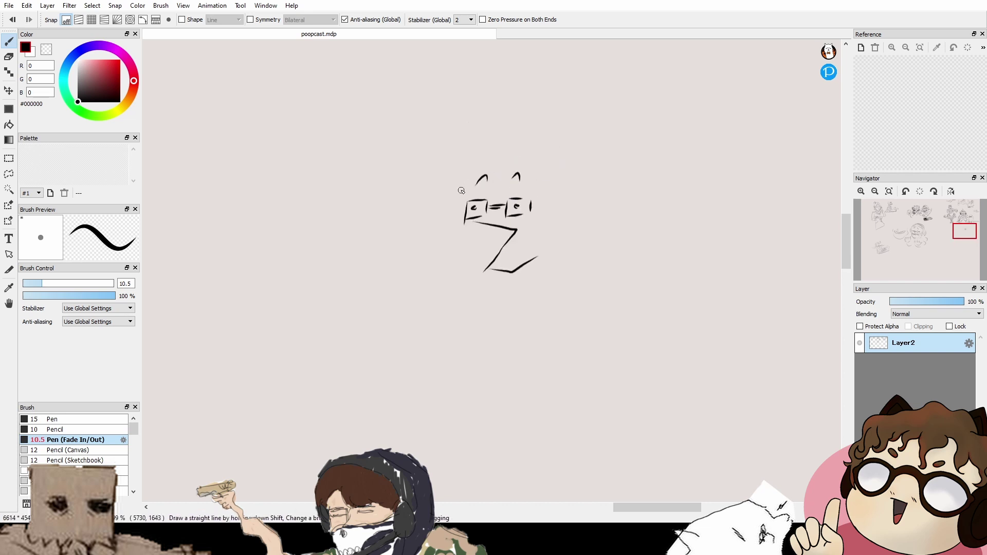
Step: Draw the head arc, ear cups, cat ears and curly hair tufts around the glasses face
left_click_drag(469, 190, 473, 238)
mouse_move(469, 190)
left_mouse_down()
mouse_move(540, 158)
mouse_move(481, 172)
mouse_move(541, 187)
mouse_move(493, 161)
mouse_move(556, 178)
mouse_move(545, 179)
mouse_move(555, 194)
left_mouse_up()
key("ctrl+z")
left_click_drag(565, 238, 559, 191)
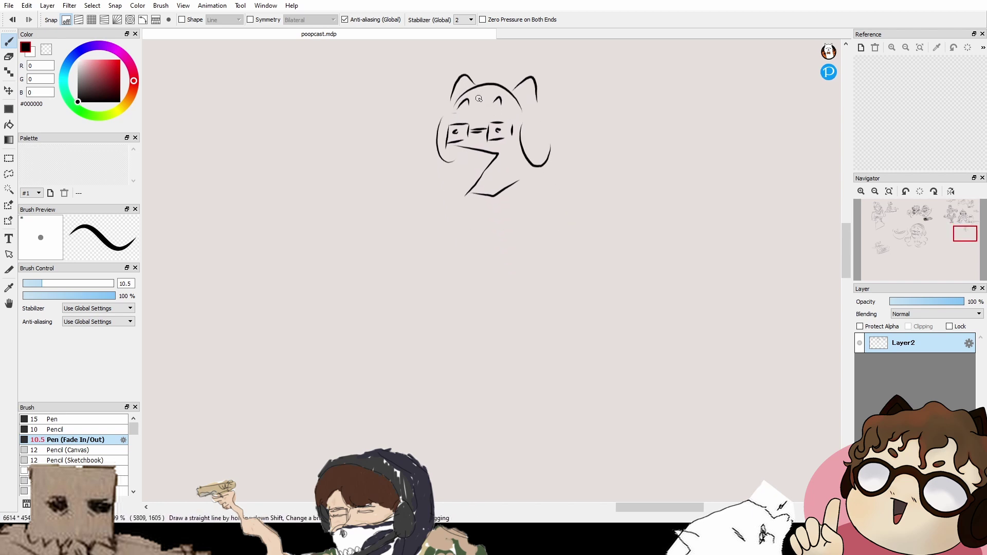
mouse_move(477, 91)
left_mouse_down()
mouse_move(444, 96)
mouse_move(486, 75)
left_mouse_up()
mouse_move(476, 89)
left_mouse_down()
mouse_move(488, 98)
mouse_move(492, 86)
left_mouse_up()
Step: Letter "BLA" directly in front of the character's open mouth
mouse_move(435, 165)
left_mouse_down()
mouse_move(471, 163)
mouse_move(434, 194)
left_mouse_up()
mouse_move(430, 155)
left_mouse_down()
mouse_move(447, 159)
mouse_move(438, 194)
left_mouse_up()
left_click_drag(463, 157, 482, 185)
mouse_move(488, 188)
left_mouse_down()
mouse_move(513, 183)
mouse_move(507, 168)
left_mouse_up()
Step: Letter two larger "BLA" words farther out from the character's mouth
left_click_drag(310, 199, 410, 218)
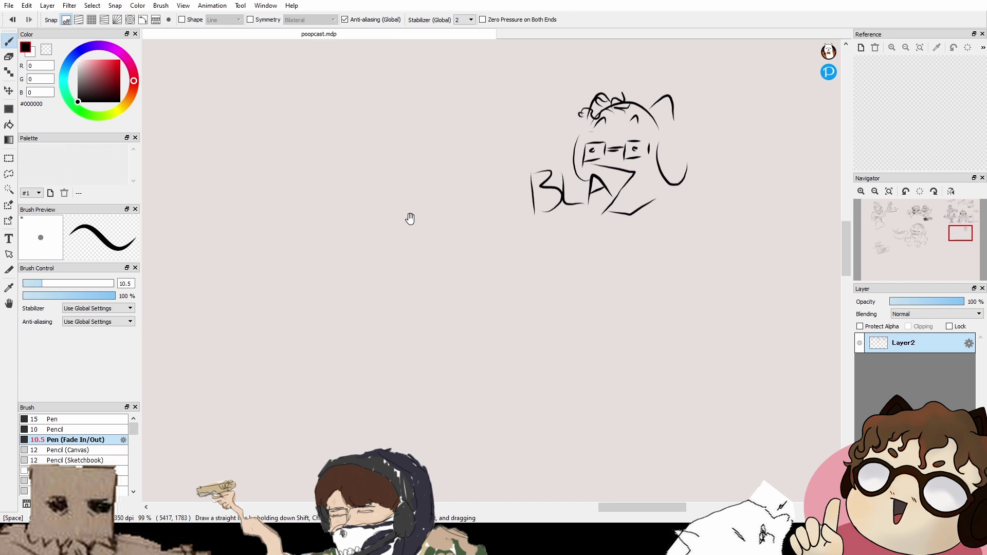
mouse_move(415, 153)
left_mouse_down()
mouse_move(416, 215)
mouse_move(439, 188)
mouse_move(425, 219)
left_mouse_up()
mouse_move(443, 153)
left_mouse_down()
mouse_move(445, 211)
mouse_move(464, 208)
left_mouse_up()
left_click_drag(466, 206, 539, 199)
mouse_move(411, 155)
left_mouse_down()
mouse_move(416, 235)
mouse_move(420, 218)
mouse_move(453, 211)
left_mouse_up()
mouse_move(452, 215)
left_mouse_down()
mouse_move(464, 212)
mouse_move(465, 186)
left_mouse_up()
Step: Draw the talking character's torso with a slanted back line and a front line, undoing the misplaced strokes
mouse_move(735, 273)
left_mouse_down()
mouse_move(580, 202)
mouse_move(570, 210)
left_mouse_up()
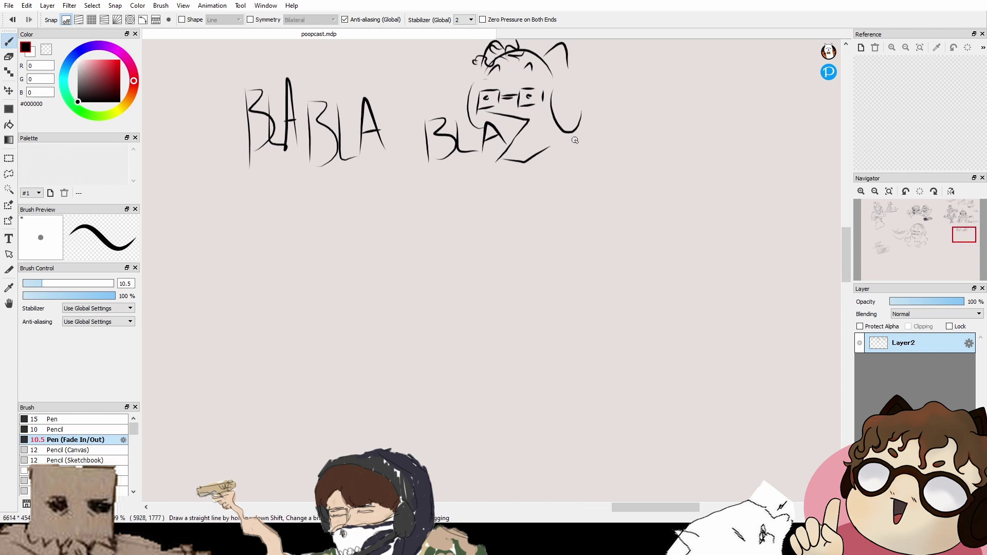
left_click_drag(575, 142, 598, 245)
key("ctrl+z")
left_click_drag(580, 132, 623, 239)
left_click_drag(498, 164, 512, 237)
key("ctrl+z")
left_click_drag(510, 161, 521, 251)
Step: Draw an outstretched leg with an upturned foot and a slanted thigh line at the base of the torso
mouse_move(524, 255)
left_mouse_down()
mouse_move(531, 238)
mouse_move(454, 252)
mouse_move(442, 267)
mouse_move(569, 257)
left_mouse_up()
key("ctrl+z")
key("ctrl+z")
mouse_move(529, 289)
left_mouse_down()
mouse_move(556, 284)
mouse_move(533, 256)
mouse_move(545, 275)
mouse_move(634, 249)
left_mouse_up()
key("ctrl+z")
key("ctrl+z")
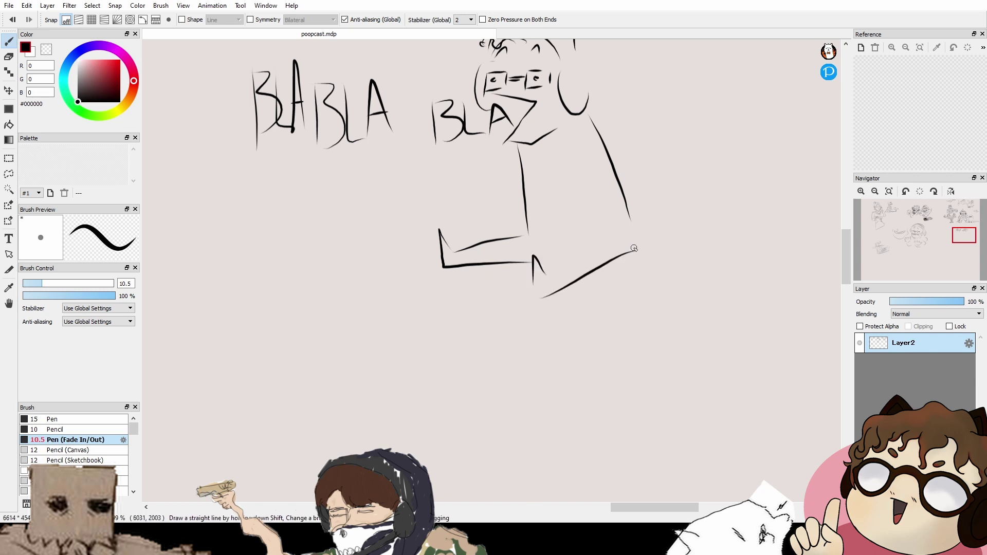
Step: Extend the back line to the hip and scribble short hatching on the character's belly and thigh
left_click_drag(611, 174, 599, 242)
left_click_drag(564, 320, 581, 313)
left_click_drag(514, 276, 525, 275)
left_click_drag(534, 275, 521, 289)
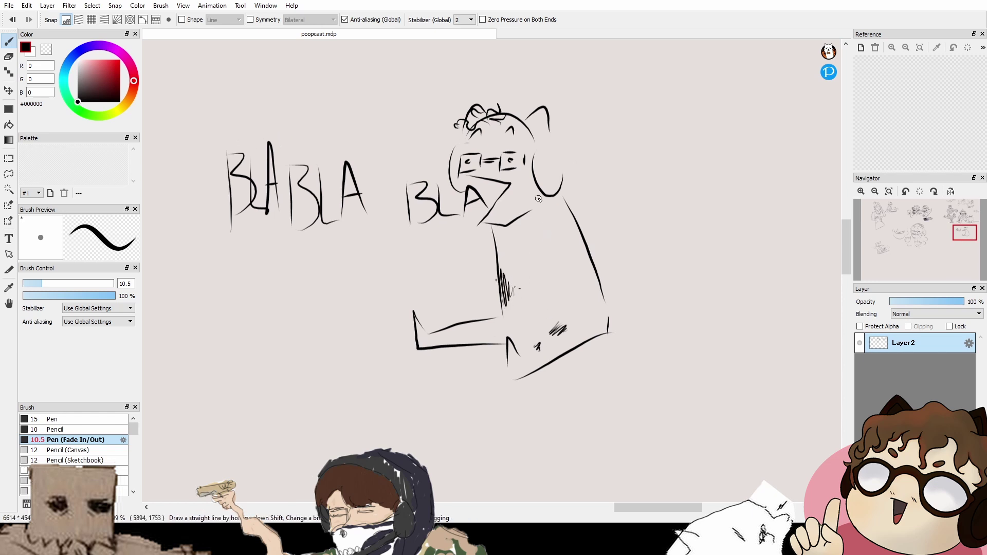
Step: Draw thick strokes along the side of the talking character's face and reinforce the torso's front line, undoing the misplaced stroke
left_click_drag(540, 199, 531, 211)
mouse_move(522, 140)
left_mouse_down()
mouse_move(541, 214)
mouse_move(517, 174)
mouse_move(491, 186)
mouse_move(501, 289)
left_mouse_up()
key("ctrl+z")
scroll(489, 241, "down", 1)
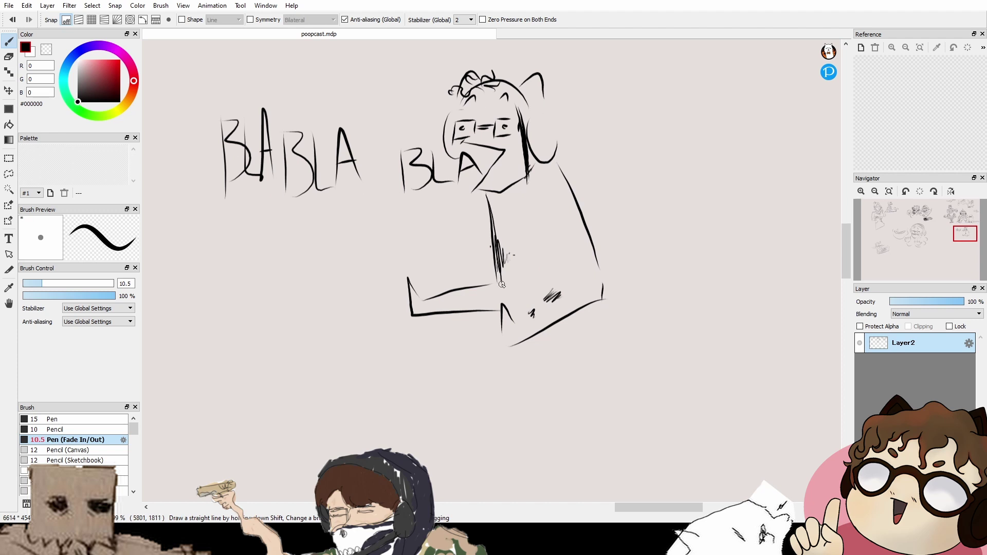
Step: Thicken the talking character's back line and hip corner, and scribble short hatching marks on the outstretched leg
mouse_move(557, 161)
left_mouse_down()
mouse_move(578, 198)
mouse_move(599, 299)
mouse_move(572, 223)
mouse_move(569, 264)
left_mouse_up()
left_click_drag(542, 321, 533, 275)
left_click_drag(536, 348, 528, 311)
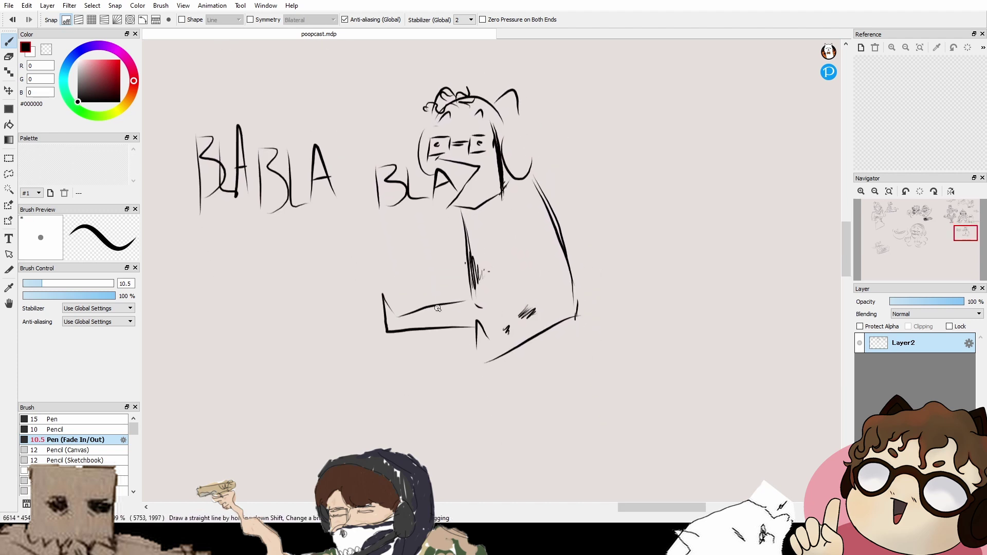
mouse_move(445, 308)
left_mouse_down()
mouse_move(408, 313)
mouse_move(411, 326)
mouse_move(465, 316)
left_mouse_up()
left_click_drag(552, 276, 510, 286)
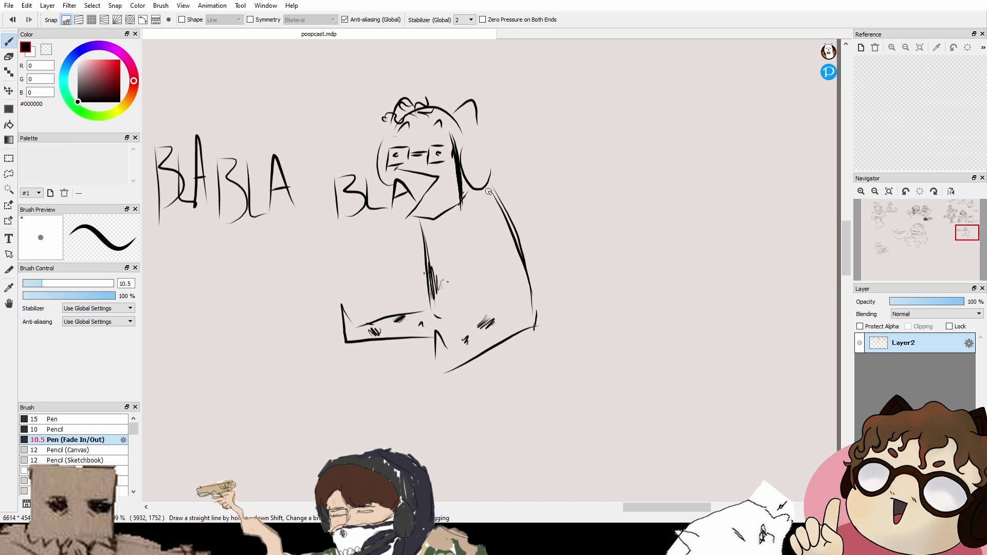
left_click_drag(493, 184, 521, 245)
left_click_drag(538, 303, 538, 326)
left_click_drag(541, 300, 540, 322)
Step: Start a screen snip of the canvas with the seated talking character
scroll(545, 257, "left", 3)
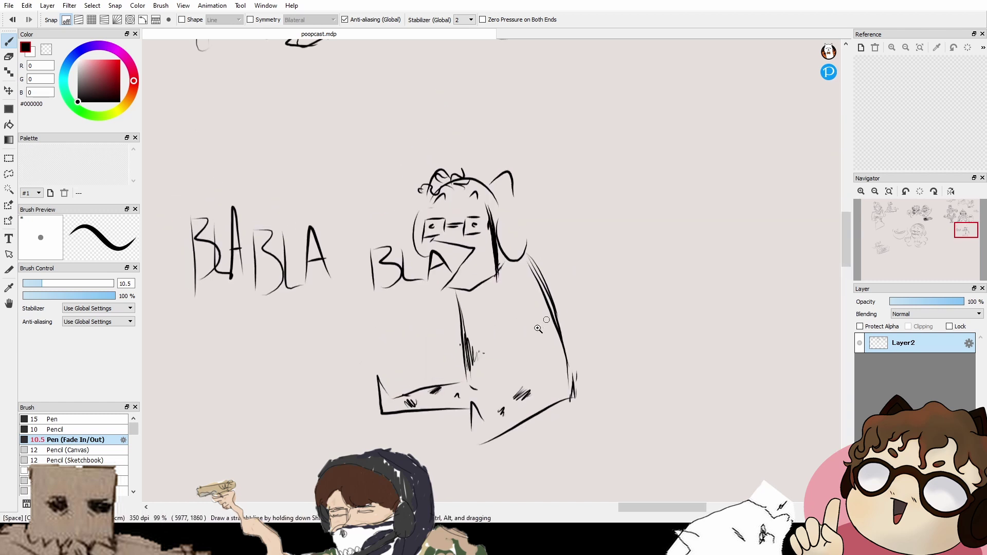
scroll(550, 129, "up", 2)
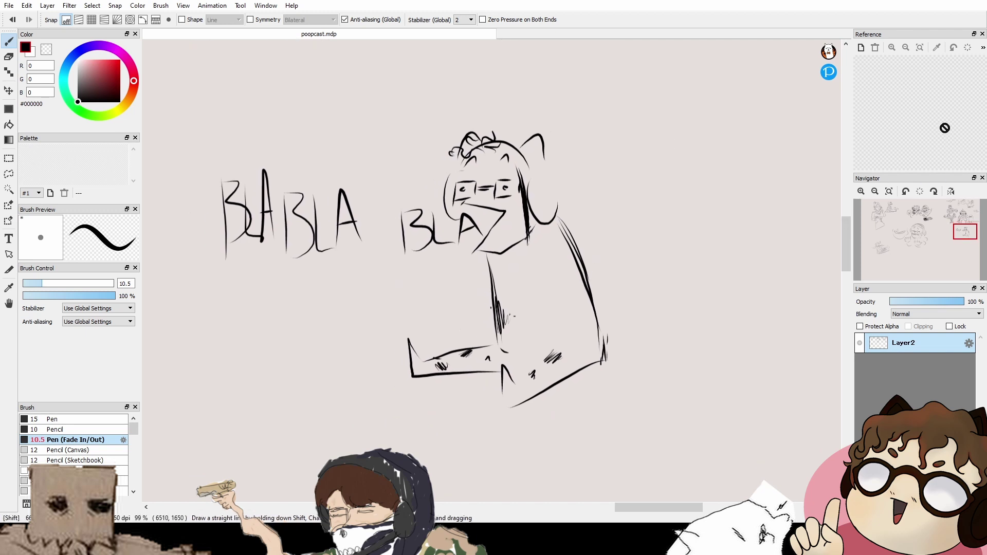
key("super+shift+s")
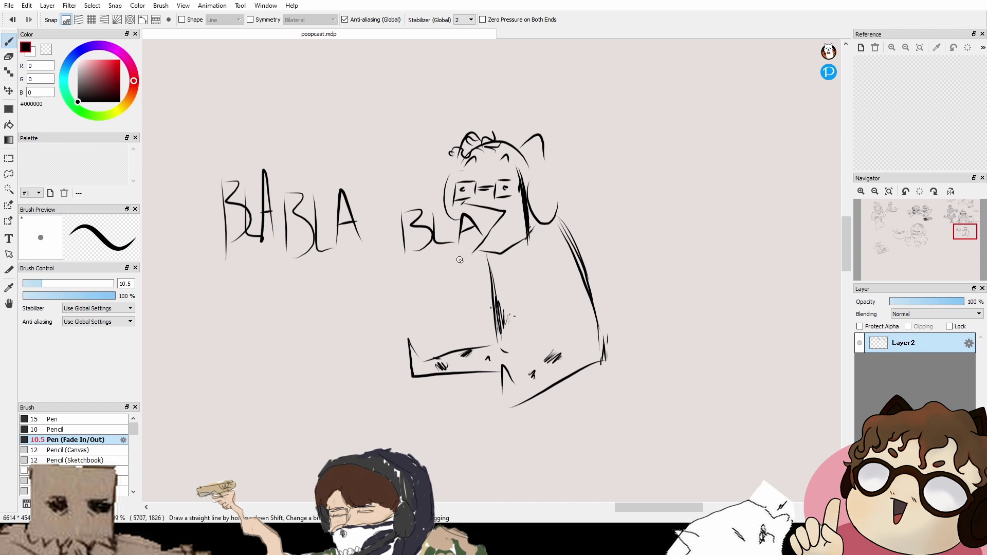
Step: Close the headphone ear cup behind the talking character's head with a curved stroke, undoing the misplaced attempts
left_click_drag(569, 229, 555, 236)
left_click_drag(538, 219, 556, 243)
key("ctrl+z")
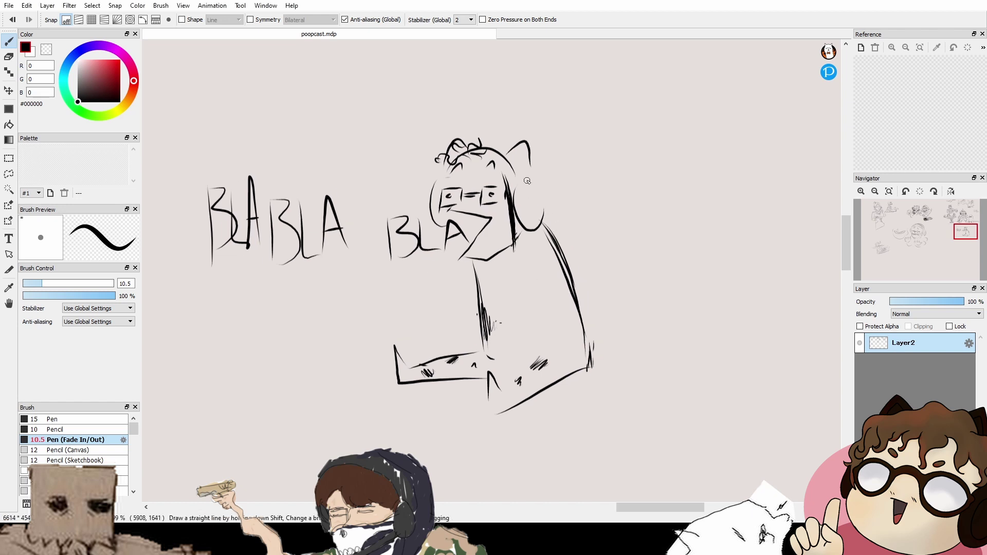
left_click_drag(529, 181, 545, 218)
key("ctrl+z")
left_click_drag(529, 180, 544, 210)
left_click_drag(509, 342, 563, 269)
scroll(566, 303, "down", 3)
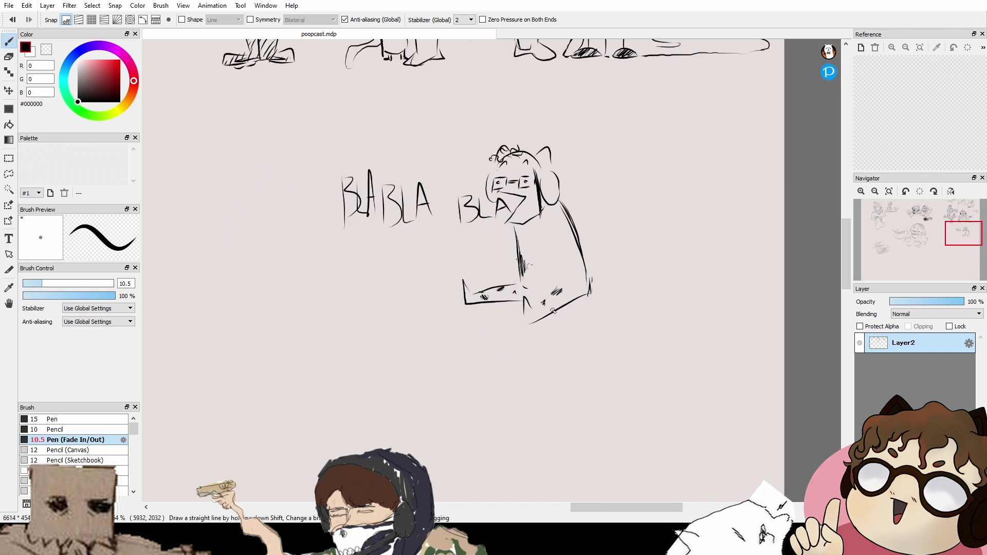
Step: Draw a domed head outline with a short eye mark and a wavy brow line in the empty area below the talking character
left_click_drag(513, 426, 560, 190)
scroll(535, 227, "up", 3)
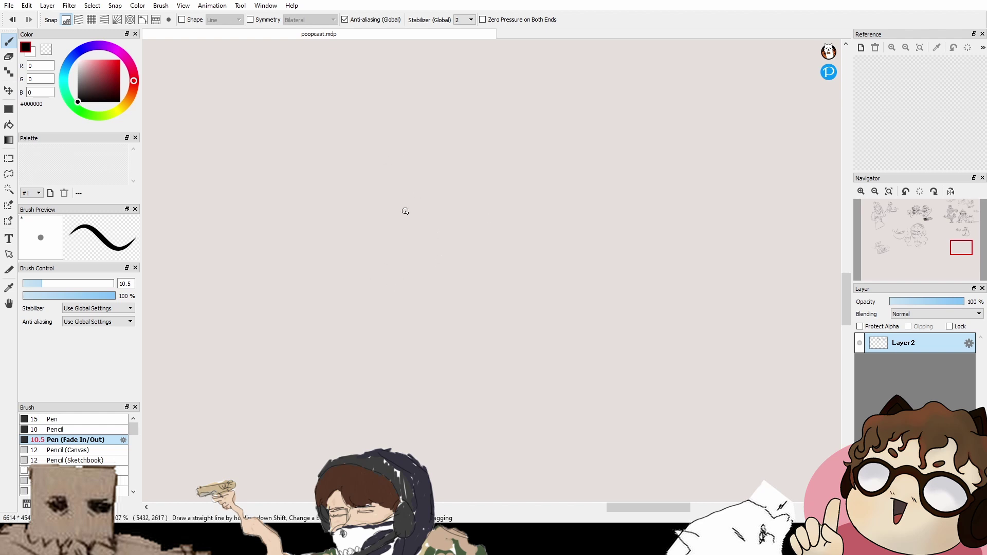
key("space")
left_click_drag(313, 250, 381, 260)
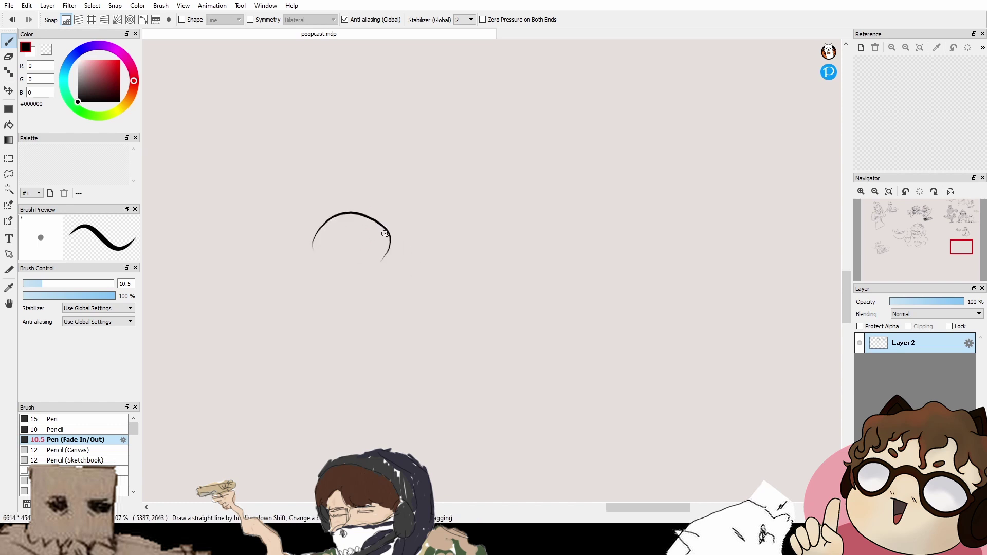
mouse_move(333, 235)
left_mouse_down()
mouse_move(378, 235)
mouse_move(362, 241)
left_mouse_up()
Step: Draw a second face above the domed head with a jaw curve, raised brows, square glasses and dot eyes
left_click_drag(402, 165, 425, 200)
left_click_drag(457, 161, 461, 178)
mouse_move(404, 172)
left_mouse_down()
mouse_move(413, 185)
mouse_move(423, 170)
mouse_move(426, 180)
left_mouse_up()
left_click_drag(425, 171, 436, 171)
mouse_move(436, 166)
left_mouse_down()
mouse_move(450, 177)
mouse_move(456, 162)
mouse_move(425, 164)
mouse_move(446, 157)
mouse_move(415, 181)
mouse_move(437, 187)
left_mouse_up()
left_click(443, 175)
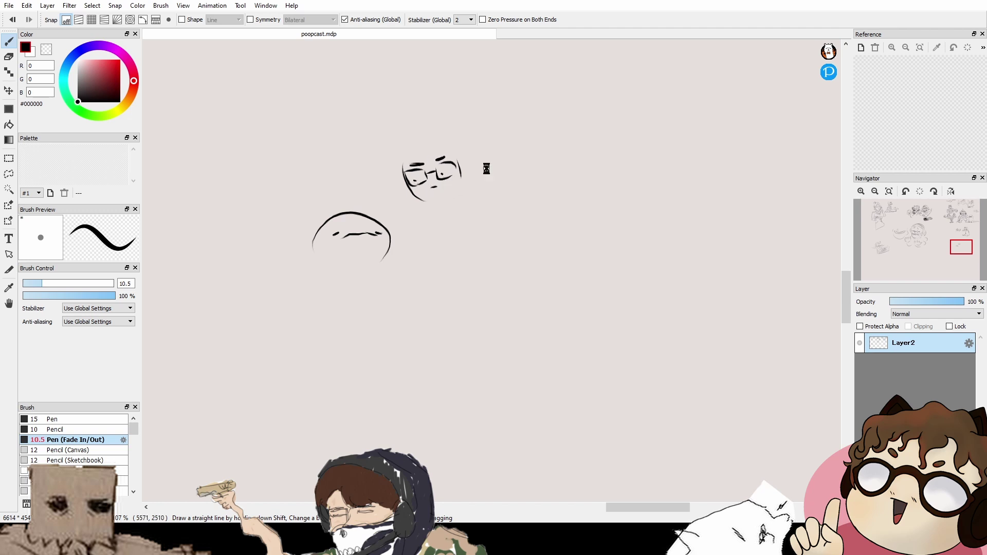
Step: Letter "CHE?" beside the glasses face and curve a partial speech bubble with a tail around it
mouse_move(486, 169)
left_mouse_down()
mouse_move(476, 166)
mouse_move(479, 146)
left_mouse_up()
left_click_drag(482, 132, 483, 145)
mouse_move(488, 134)
left_mouse_down()
mouse_move(489, 144)
mouse_move(489, 136)
left_mouse_up()
left_click_drag(492, 133, 498, 141)
mouse_move(492, 134)
left_mouse_down()
mouse_move(507, 135)
mouse_move(469, 155)
mouse_move(472, 173)
left_mouse_up()
Step: Add headphone cups, cat ears, curly hair strokes and a chin line to the glasses face
left_click_drag(387, 168, 396, 194)
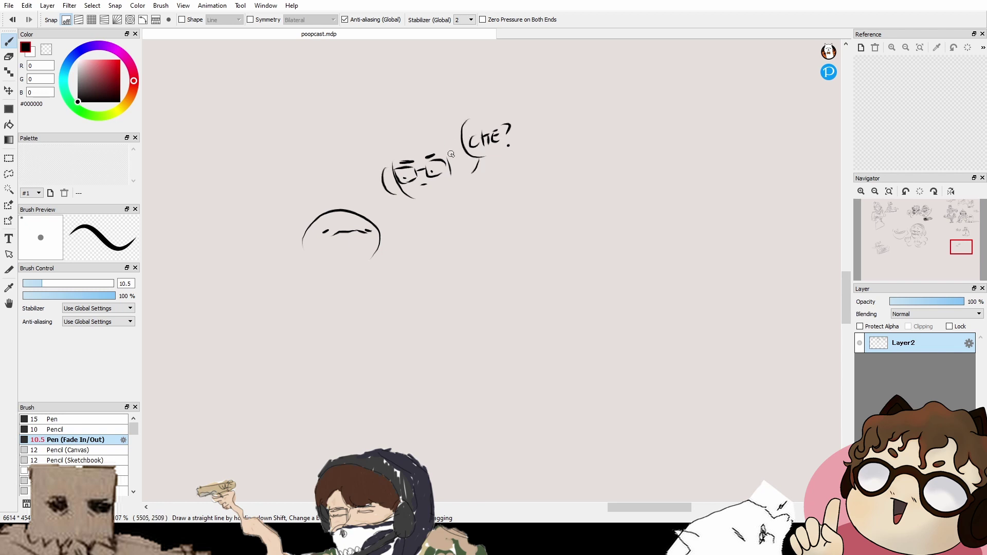
left_click_drag(457, 152, 465, 161)
mouse_move(387, 162)
left_mouse_down()
mouse_move(434, 151)
mouse_move(402, 141)
left_mouse_up()
left_click_drag(435, 135, 446, 141)
left_click_drag(397, 158, 420, 154)
left_click_drag(409, 192, 440, 165)
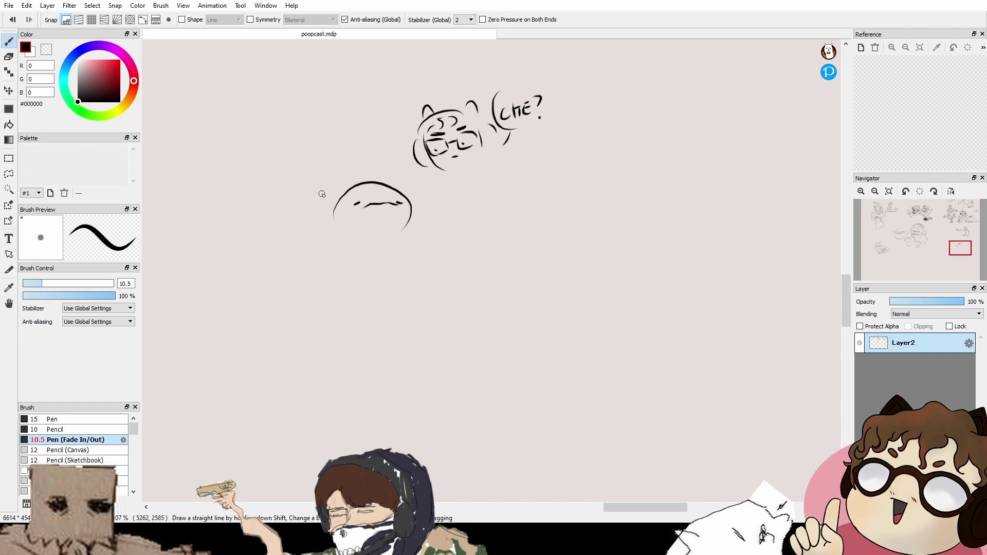
Step: Letter "OH CHE ORE SONO" beside the domed head and add sweat drops, face marks and a cover edge beneath it
left_click_drag(260, 168, 315, 170)
mouse_move(413, 193)
left_mouse_down()
mouse_move(452, 195)
mouse_move(401, 208)
mouse_move(464, 211)
left_mouse_up()
left_click_drag(452, 179, 416, 164)
left_click_drag(380, 216, 378, 221)
left_click_drag(310, 166, 318, 177)
left_click_drag(318, 171, 325, 170)
mouse_move(325, 161)
left_mouse_down()
mouse_move(306, 209)
mouse_move(325, 196)
left_mouse_up()
mouse_move(353, 185)
left_mouse_down()
mouse_move(346, 197)
mouse_move(379, 195)
left_mouse_up()
left_click_drag(311, 237, 304, 255)
mouse_move(313, 244)
left_mouse_down()
mouse_move(356, 237)
mouse_move(395, 248)
mouse_move(500, 217)
left_mouse_up()
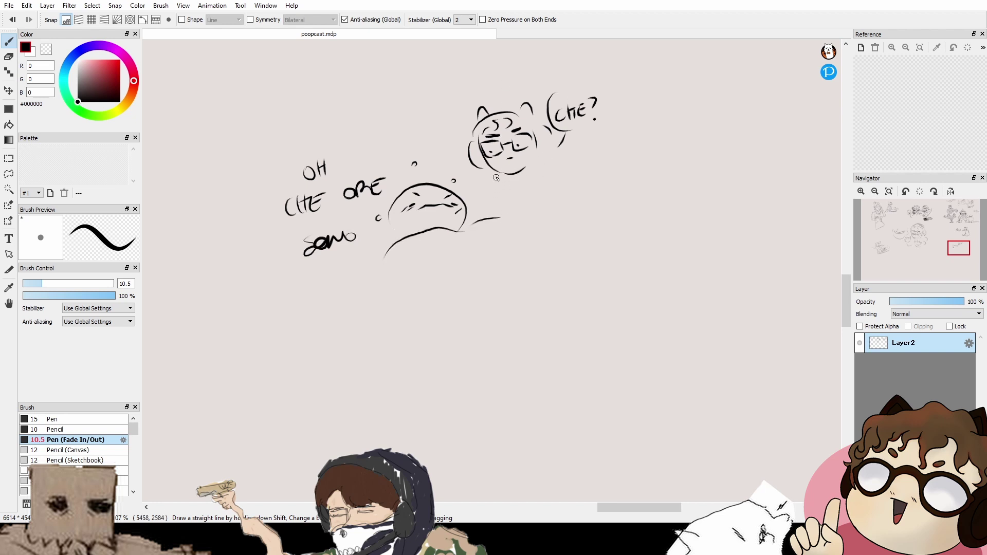
Step: Draw the glasses character's torso and slanted back line, and lay the long blanket contours with raised folds across both figures
left_click_drag(481, 174, 476, 217)
mouse_move(555, 161)
left_mouse_down()
mouse_move(525, 185)
mouse_move(566, 212)
left_mouse_up()
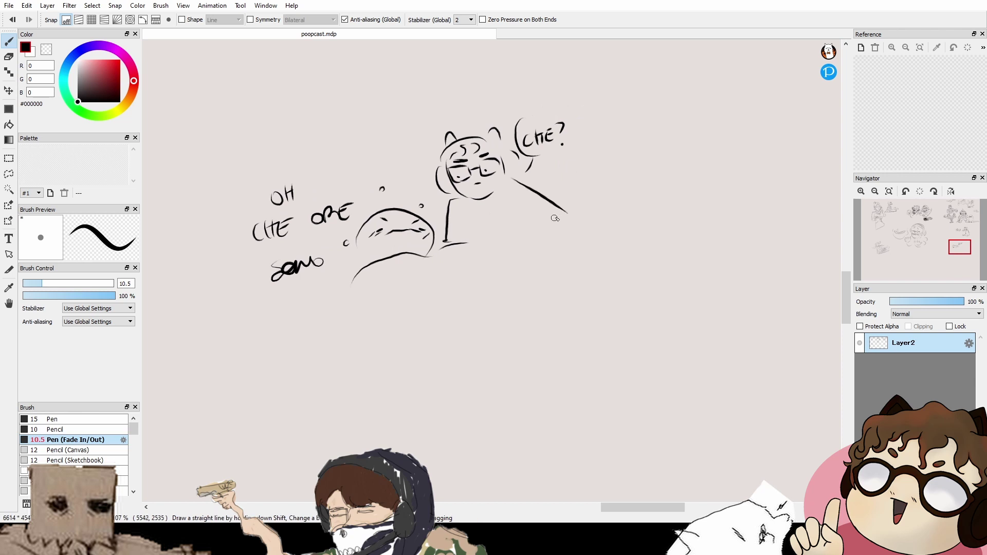
left_click_drag(481, 242, 575, 202)
left_click_drag(544, 165, 531, 184)
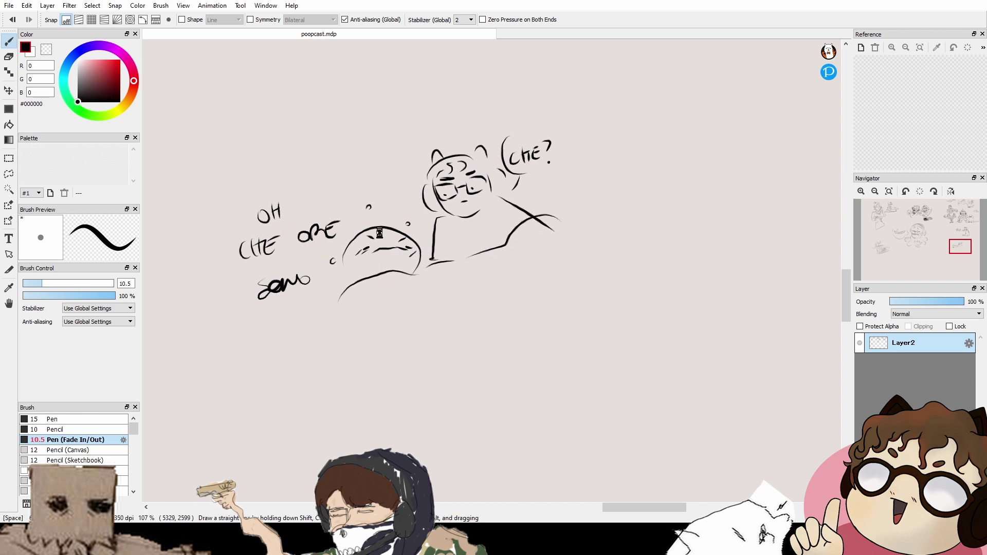
left_click_drag(465, 269, 448, 250)
mouse_move(338, 323)
left_mouse_down()
mouse_move(403, 280)
mouse_move(514, 249)
left_mouse_up()
mouse_move(527, 239)
left_mouse_down()
mouse_move(566, 206)
mouse_move(646, 239)
left_mouse_up()
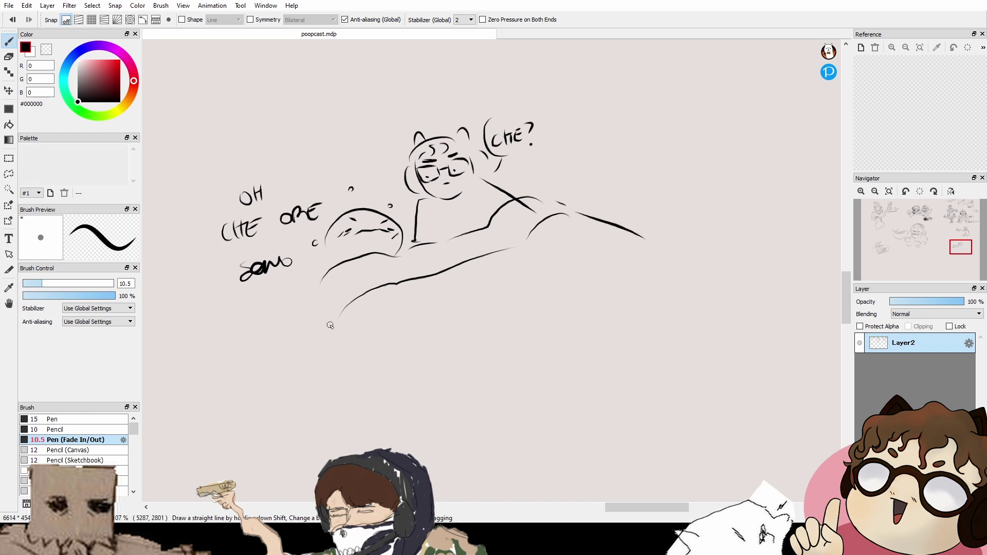
Step: Extend the blanket's lower edge around a corner and add a small curved shape and short marks beside the domed head
left_click_drag(330, 326, 379, 387)
left_click_drag(411, 207, 409, 226)
mouse_move(319, 281)
left_mouse_down()
mouse_move(300, 248)
mouse_move(286, 250)
left_mouse_up()
mouse_move(288, 251)
left_mouse_down()
mouse_move(315, 280)
mouse_move(324, 273)
left_mouse_up()
left_click_drag(396, 214, 404, 212)
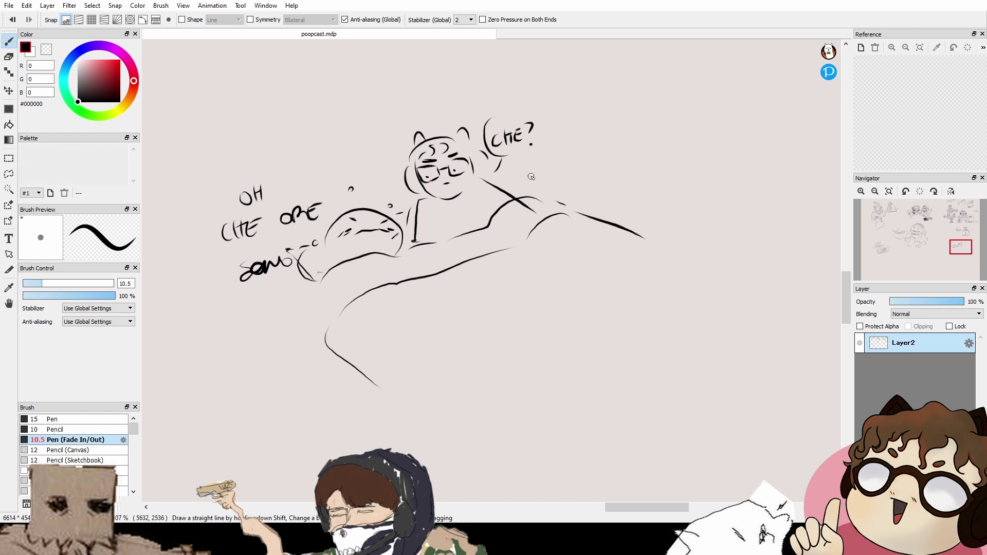
Step: Curve a speech bubble around the "OH CHE ORE SONO" text and start a screen snip of the bed sketch
left_click_drag(531, 177, 566, 210)
left_click_drag(248, 243, 322, 318)
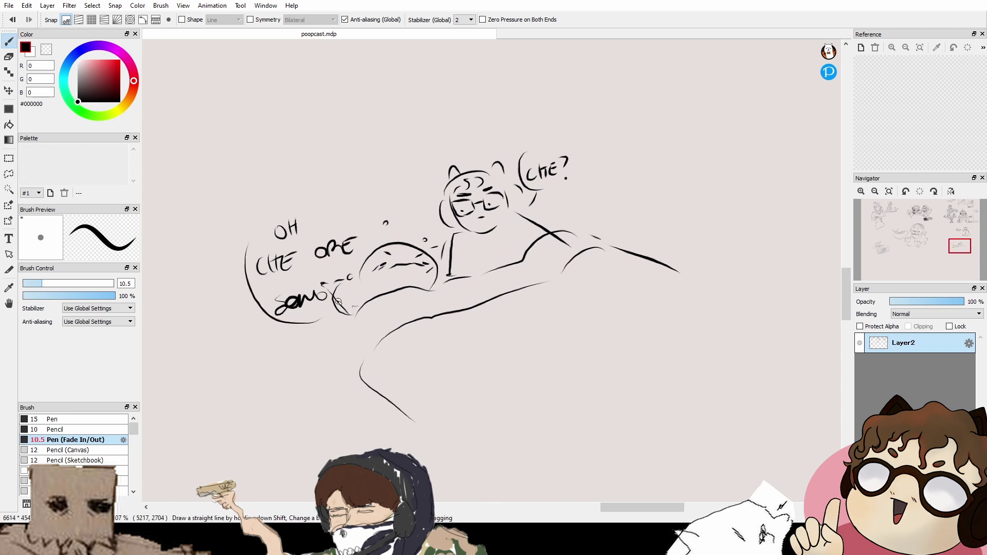
mouse_move(547, 261)
left_mouse_down()
mouse_move(523, 263)
mouse_move(537, 249)
left_mouse_up()
key("super+shift+s")
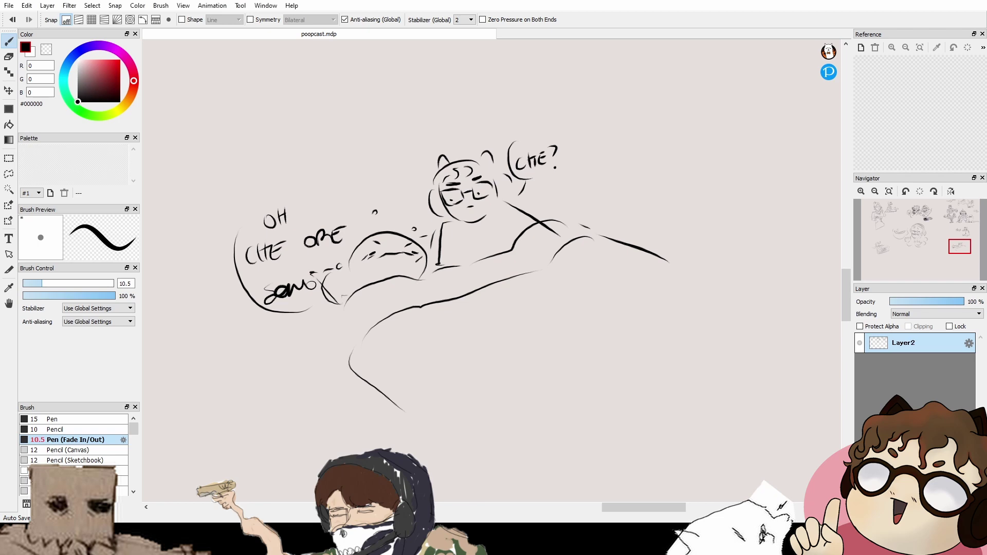
Step: Letter "THANKS" in the empty space below the large cat-eared headphone character near the canvas's upper middle
left_click_drag(572, 290, 695, 141)
left_click_drag(542, 279, 568, 256)
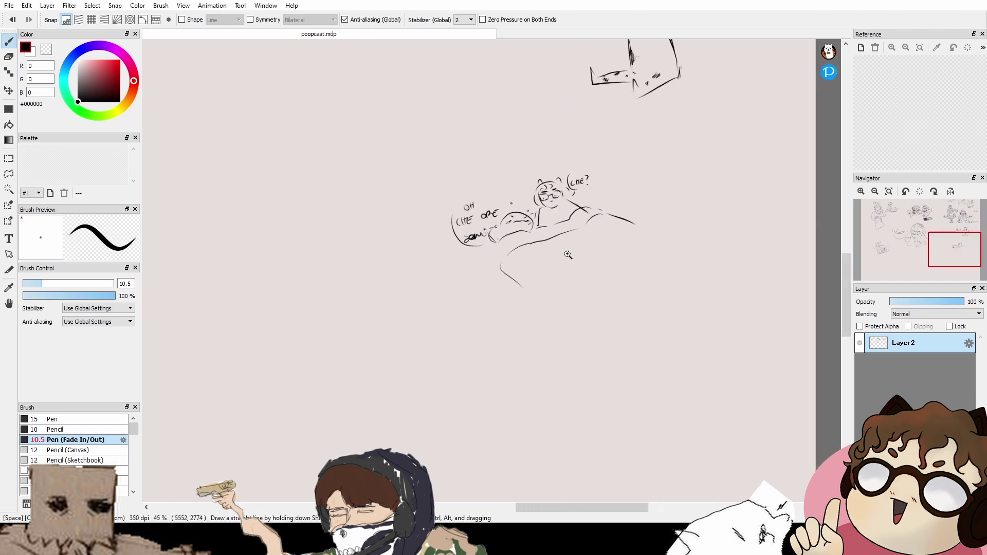
mouse_move(434, 189)
left_mouse_down()
mouse_move(578, 249)
mouse_move(677, 430)
mouse_move(683, 474)
left_mouse_up()
scroll(552, 309, "down", 2)
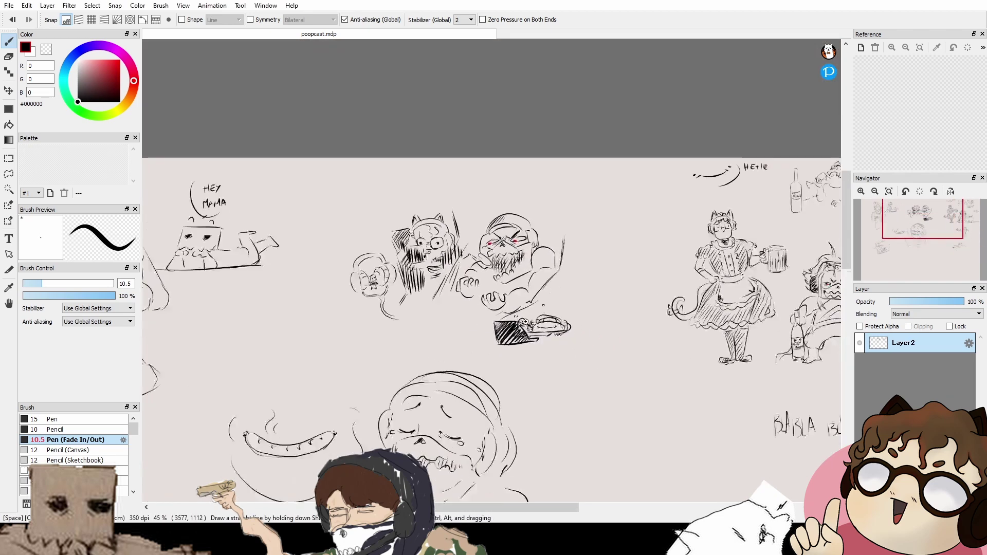
scroll(461, 370, "up", 5)
left_click_drag(557, 362, 560, 356)
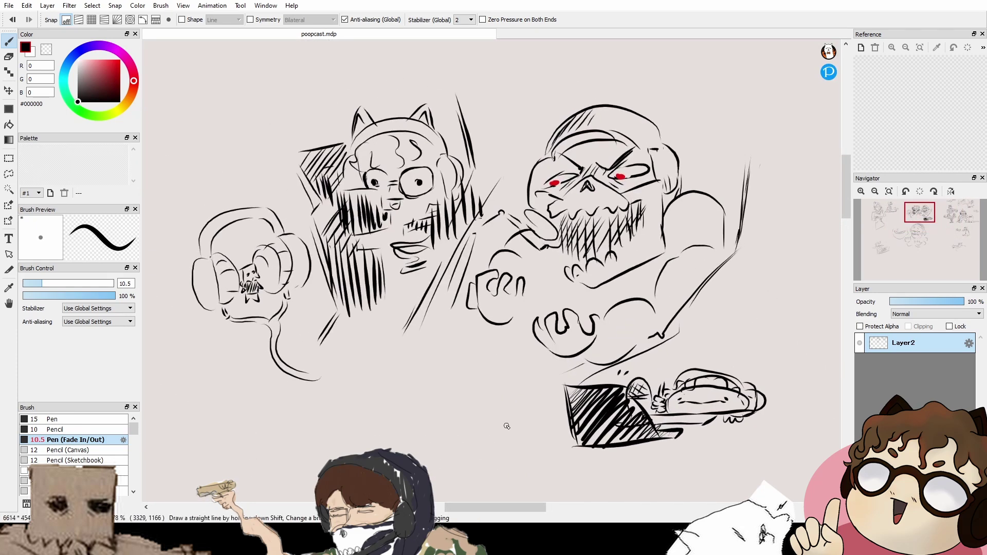
left_click_drag(370, 358, 374, 383)
mouse_move(357, 362)
left_mouse_down()
mouse_move(380, 353)
mouse_move(375, 383)
left_mouse_up()
left_click_drag(386, 354, 387, 381)
left_click_drag(374, 367, 396, 355)
mouse_move(397, 355)
left_mouse_down()
mouse_move(404, 381)
mouse_move(403, 369)
left_mouse_up()
left_click_drag(407, 366, 407, 382)
left_click_drag(434, 353, 440, 380)
Step: Letter "FOR" and "LISTENING" on two lines below "THANKS" and underline "LISTENING" with a long slanted stroke
mouse_move(352, 406)
left_mouse_down()
mouse_move(357, 435)
mouse_move(362, 400)
left_mouse_up()
mouse_move(354, 418)
left_mouse_down()
mouse_move(371, 404)
mouse_move(384, 432)
left_mouse_up()
left_click_drag(384, 402, 400, 432)
scroll(391, 427, "down", 1)
left_click_drag(349, 451, 370, 474)
left_click(367, 429)
mouse_move(385, 432)
left_mouse_down()
mouse_move(373, 447)
mouse_move(395, 444)
left_mouse_up()
mouse_move(384, 431)
left_mouse_down()
mouse_move(401, 422)
mouse_move(412, 437)
left_mouse_up()
mouse_move(414, 417)
left_mouse_down()
mouse_move(416, 438)
mouse_move(429, 410)
left_mouse_up()
mouse_move(436, 412)
left_mouse_down()
mouse_move(438, 429)
mouse_move(457, 399)
mouse_move(481, 411)
left_mouse_up()
left_click_drag(346, 482, 486, 428)
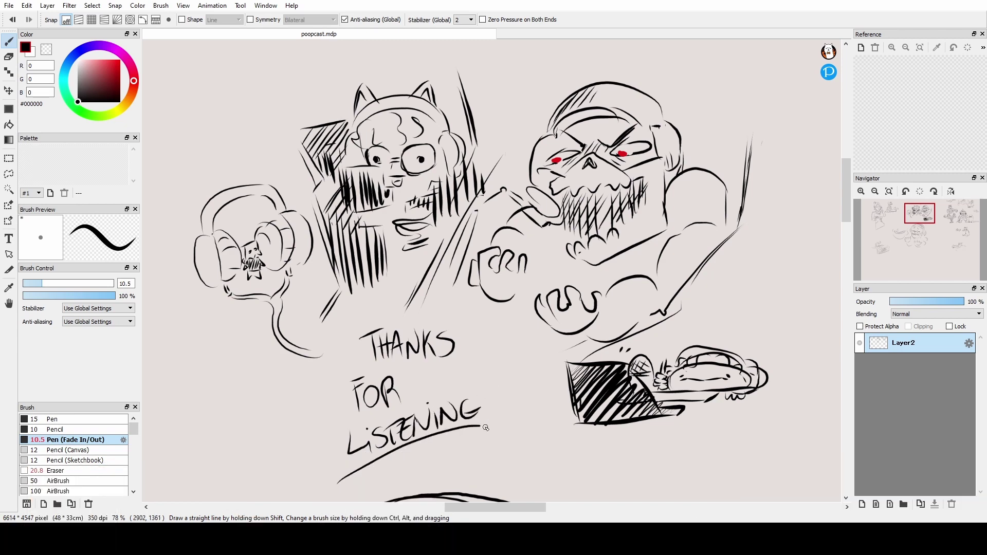
scroll(568, 350, "up", 1)
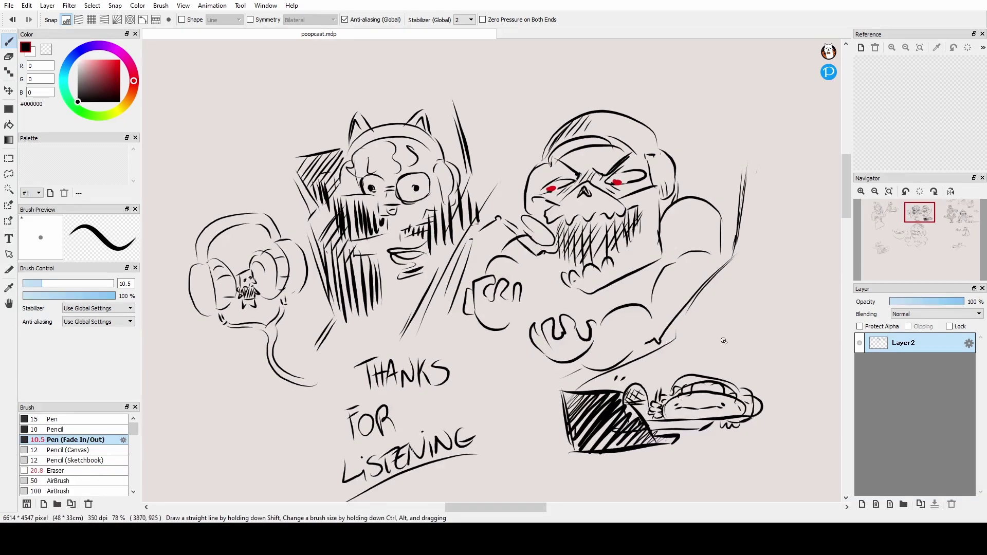
scroll(722, 339, "down", 1)
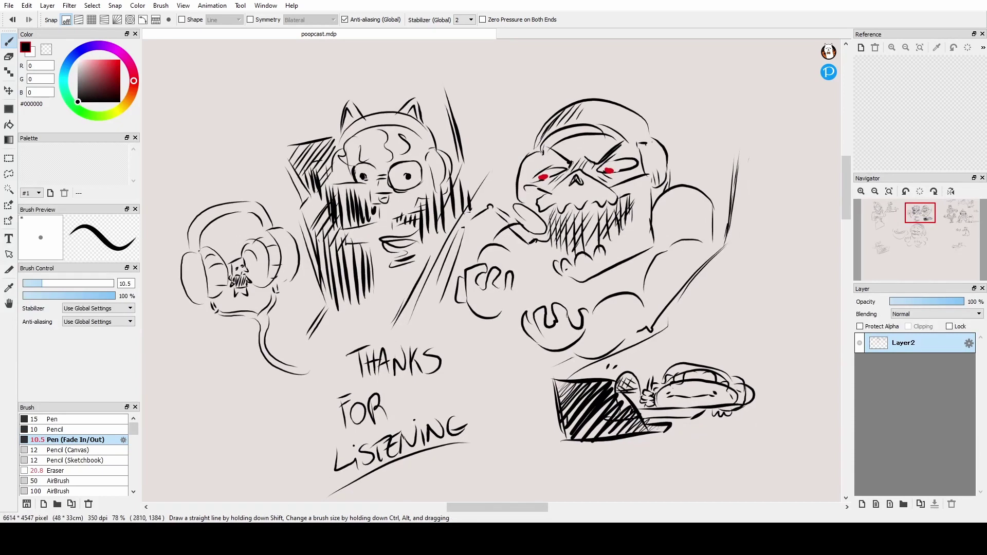